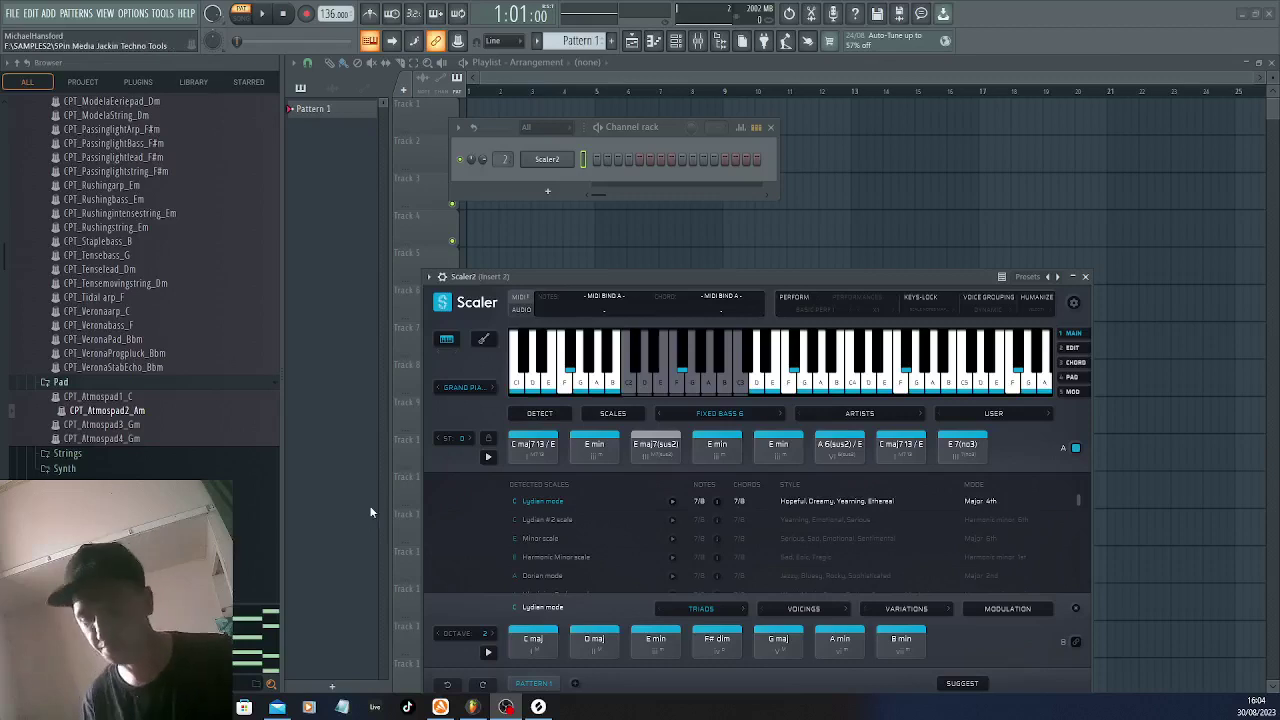
Move the Scaler window up, audition the Fixed Bass 7 chord set, and return to the Fixed Bass 6 set
key(c)
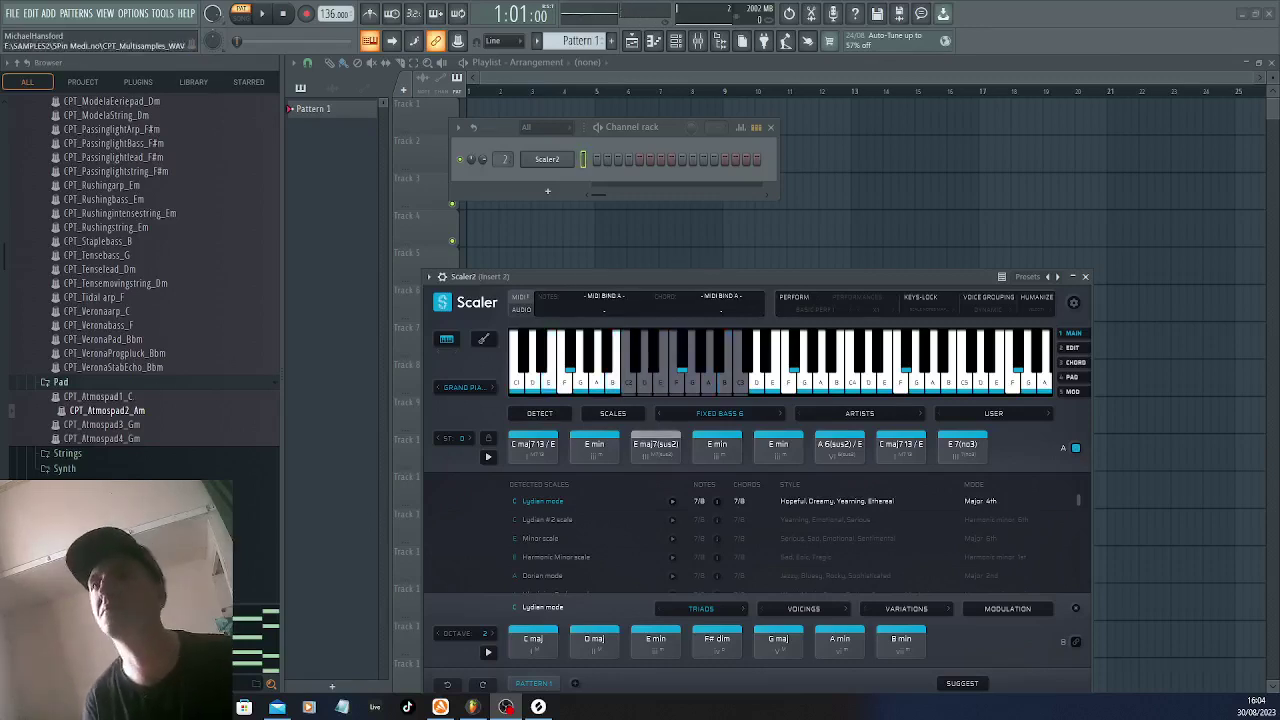
drag(731, 280, 711, 201)
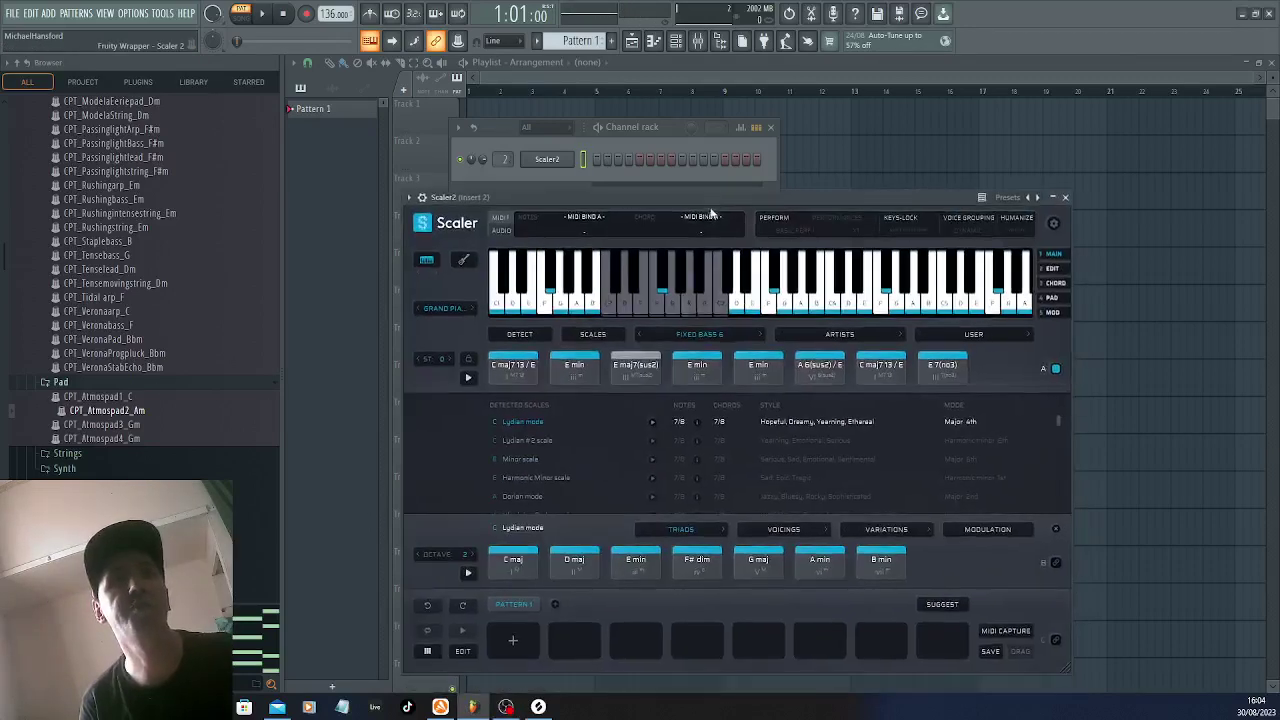
click(760, 335)
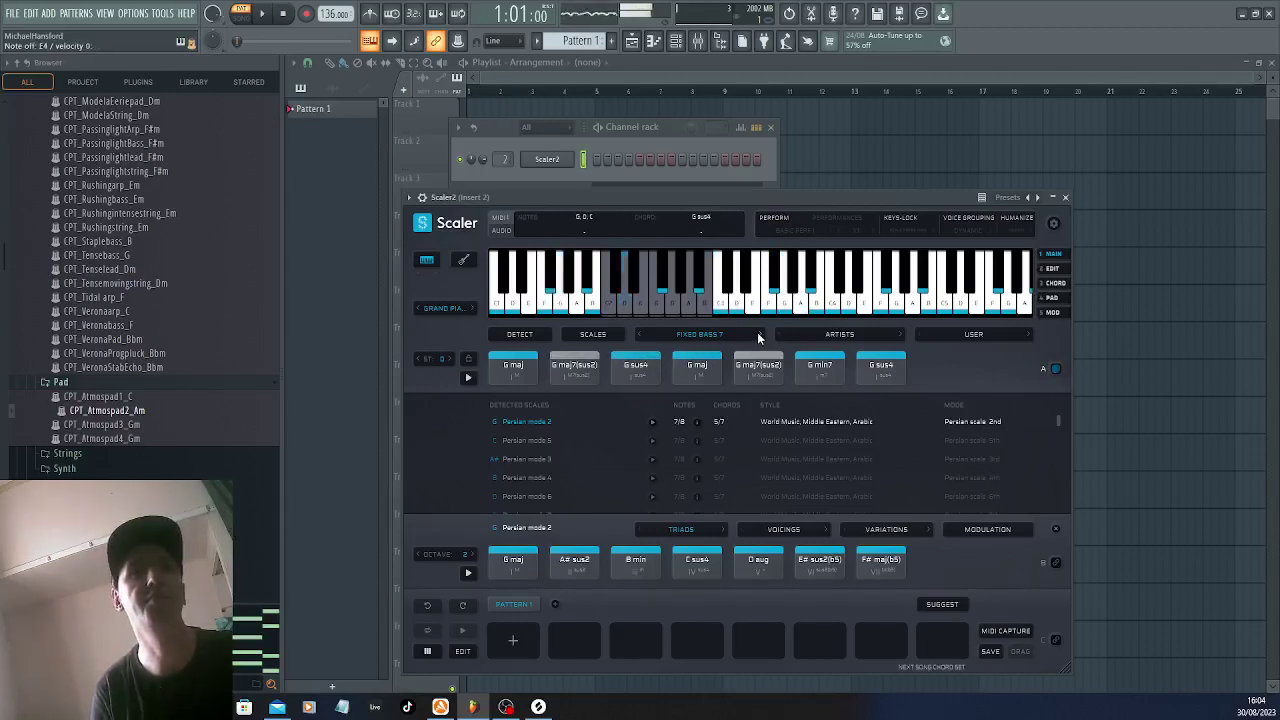
click(641, 336)
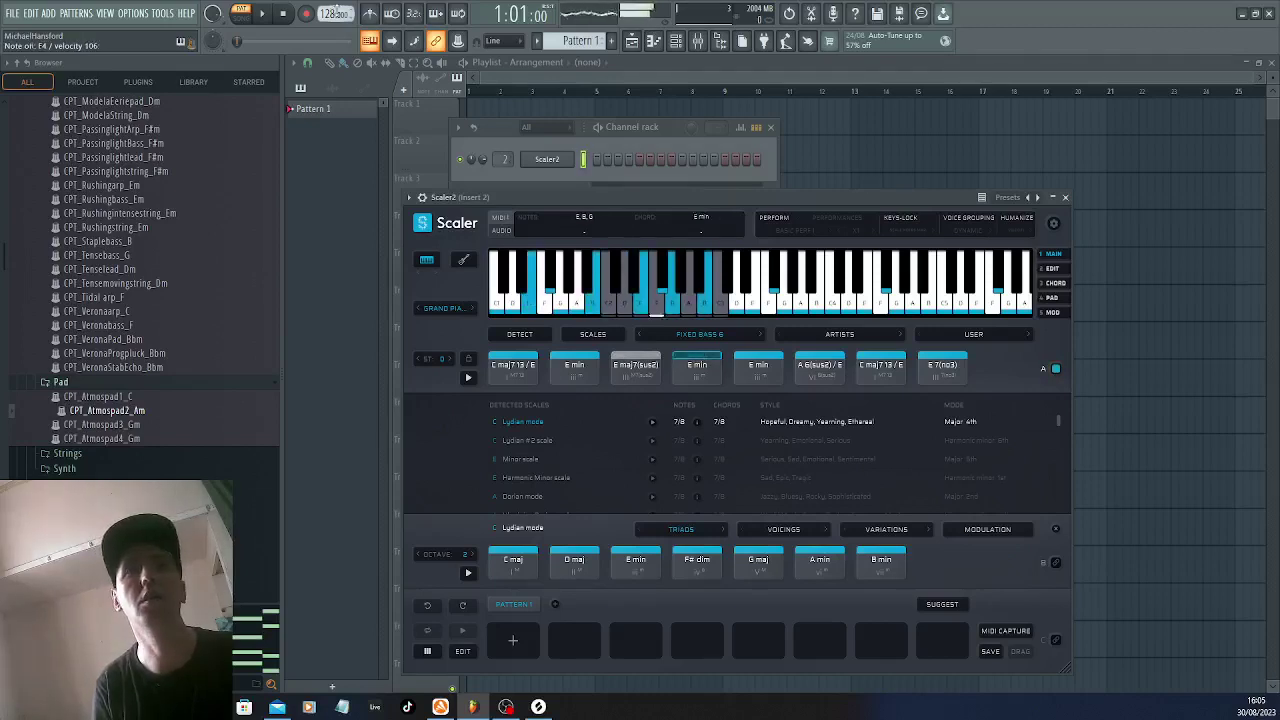
Record a first take of the Scaler2 trigger notes into Pattern 1 as notes and automation
click(307, 14)
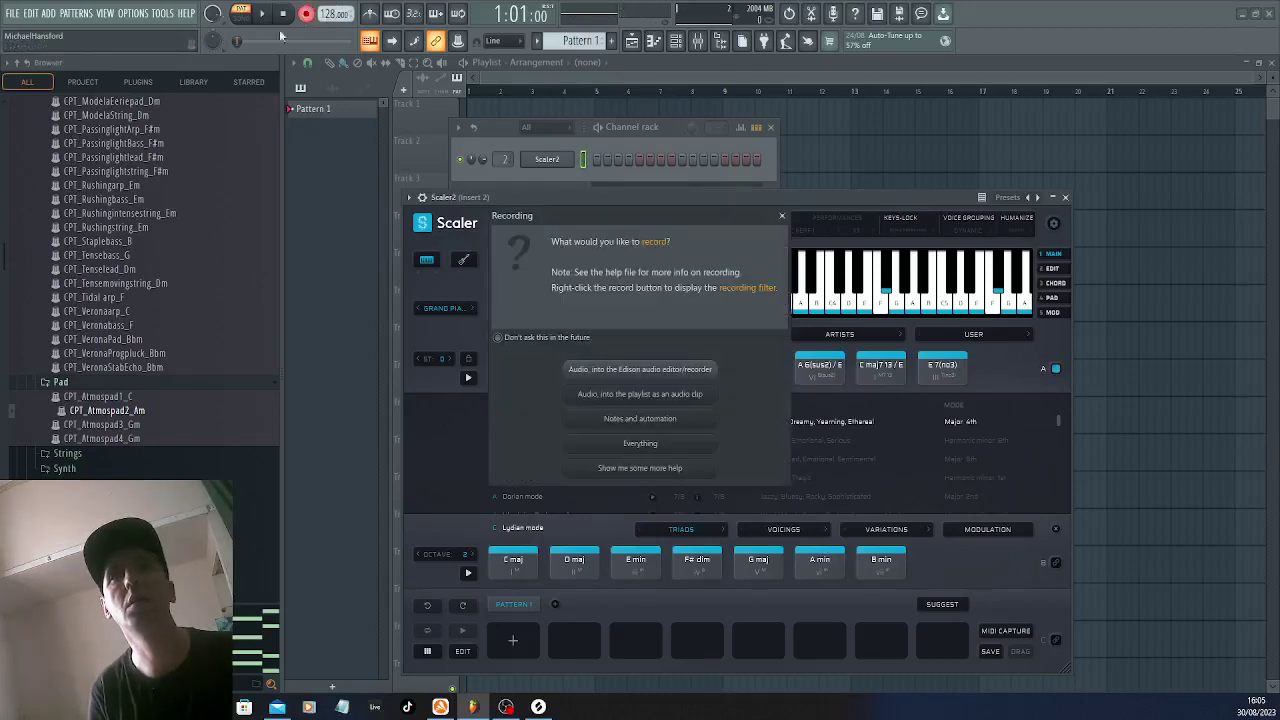
click(644, 421)
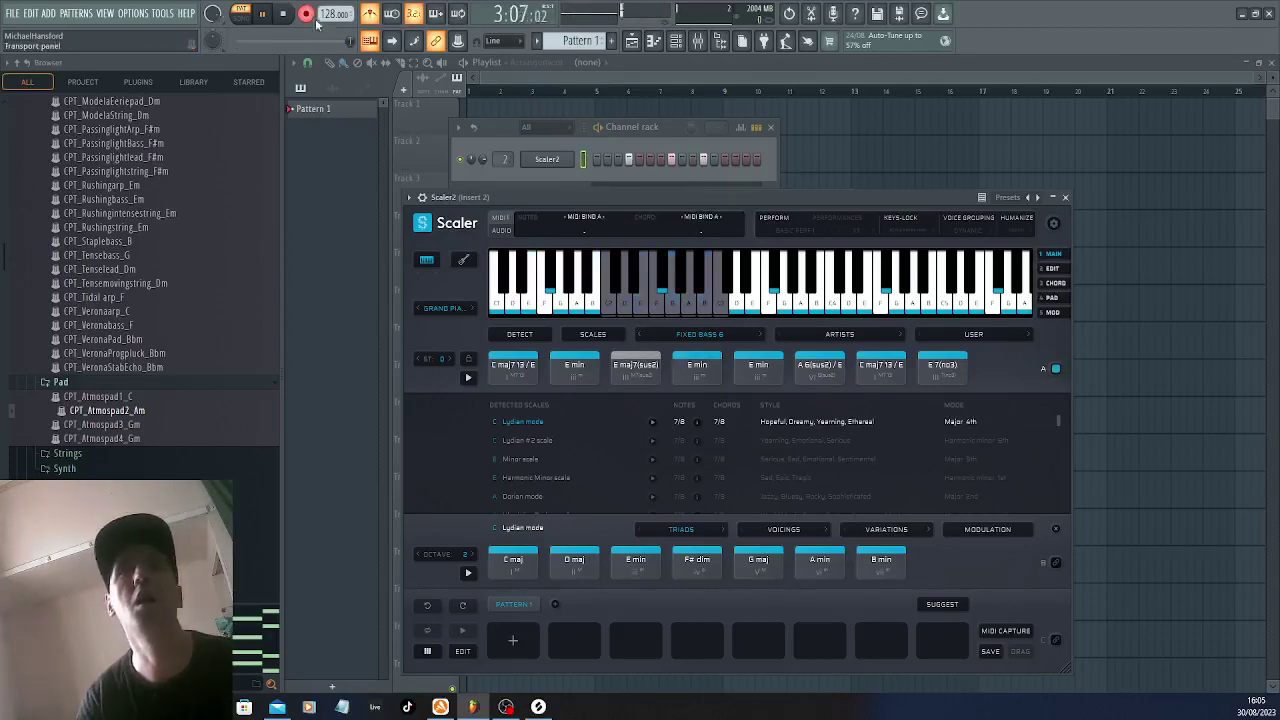
click(307, 17)
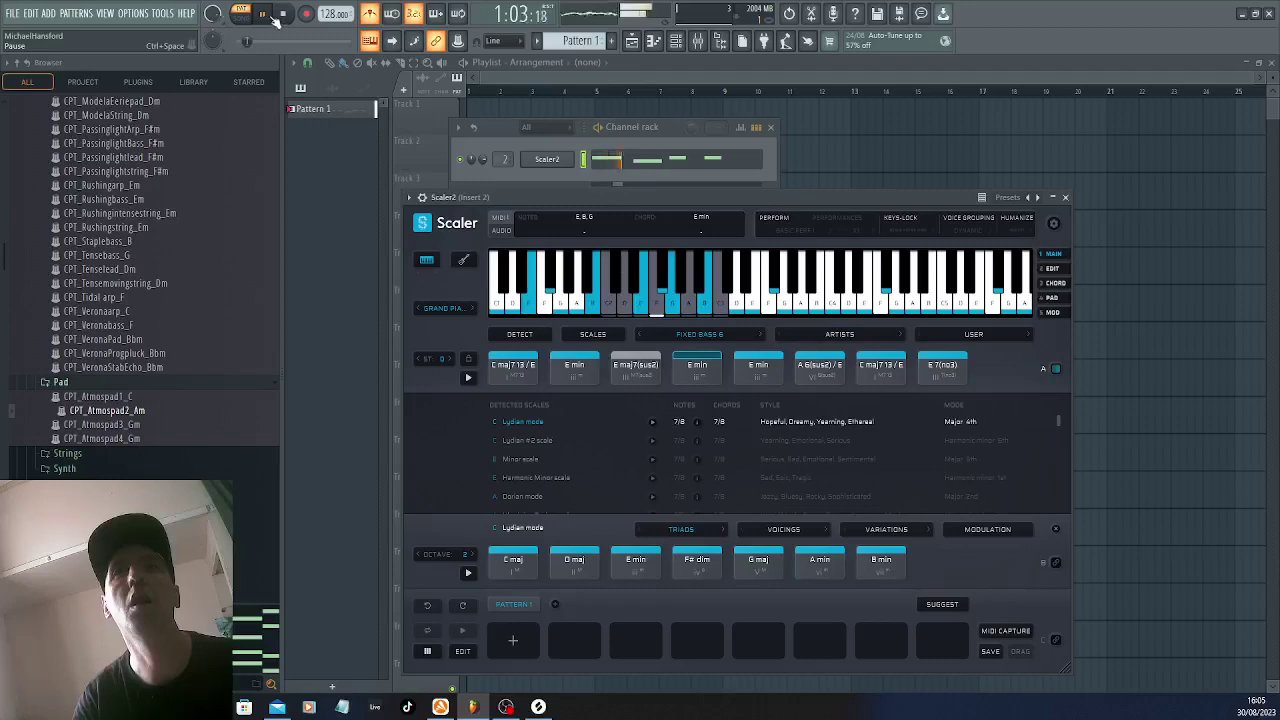
Quick quantize the recorded F4 and E4 notes in the Scaler2 piano roll
click(611, 163)
click(307, 62)
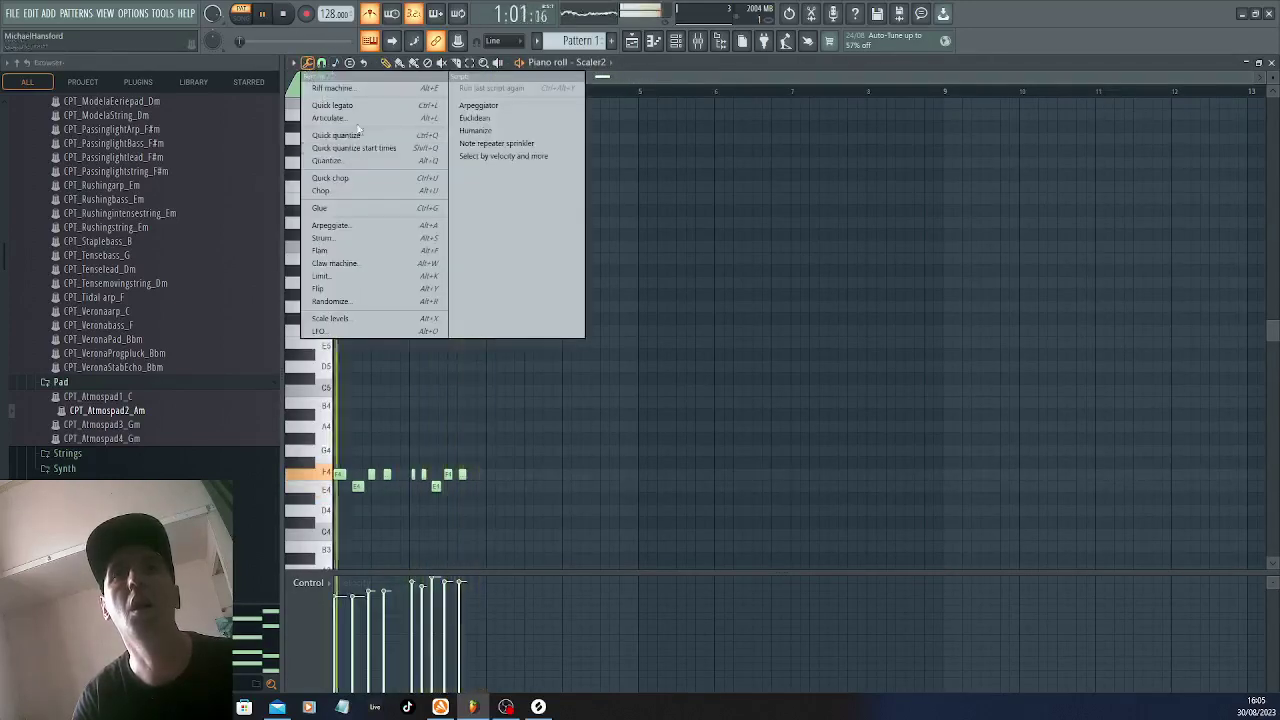
click(321, 62)
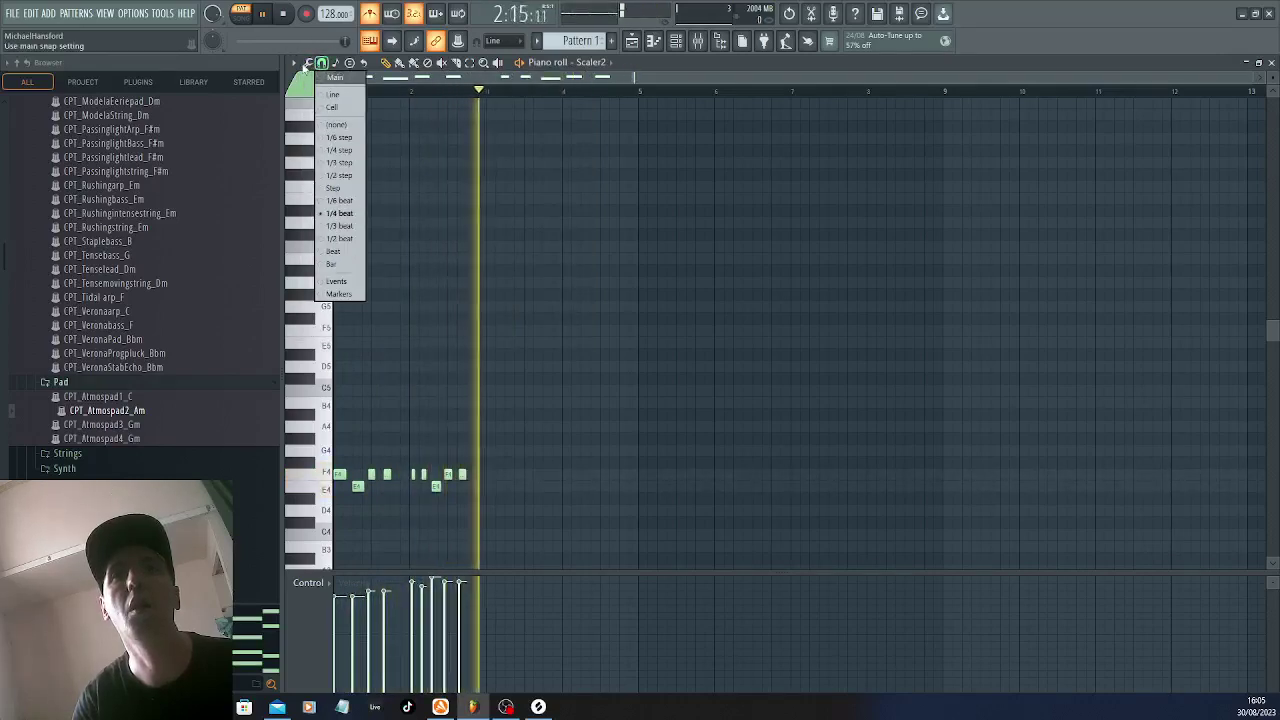
click(307, 62)
click(325, 135)
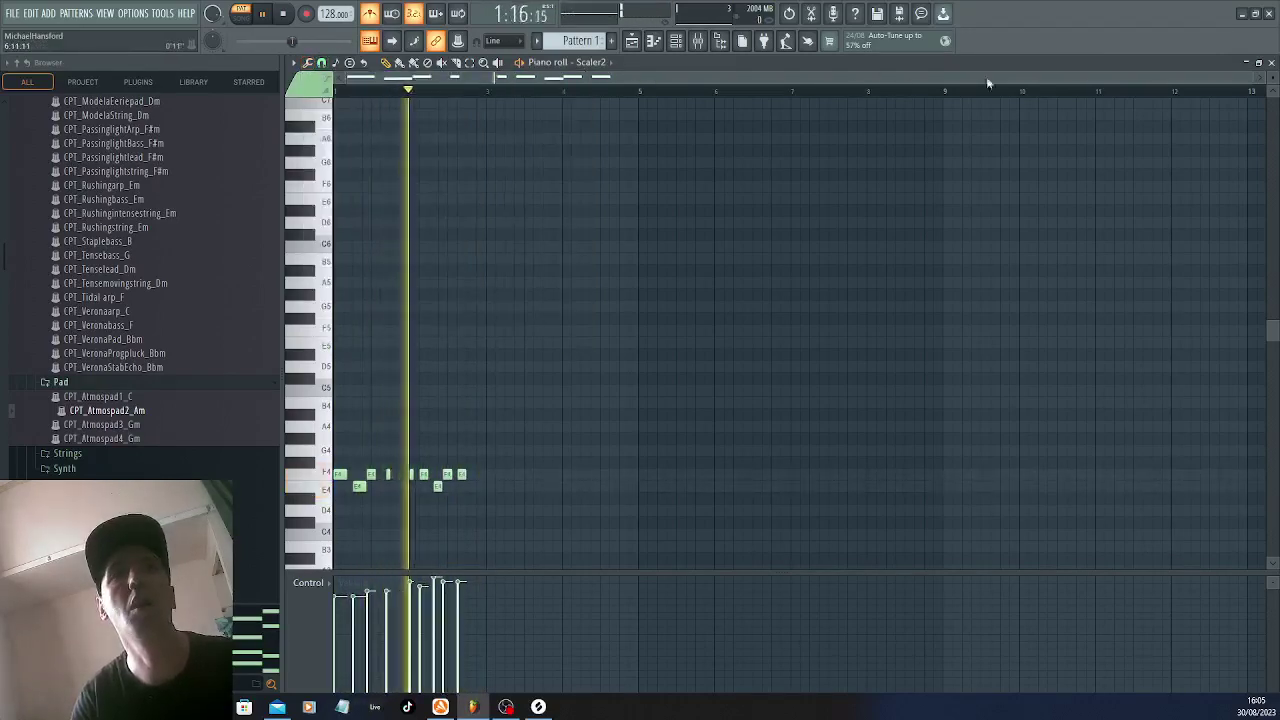
drag(1254, 81, 1121, 74)
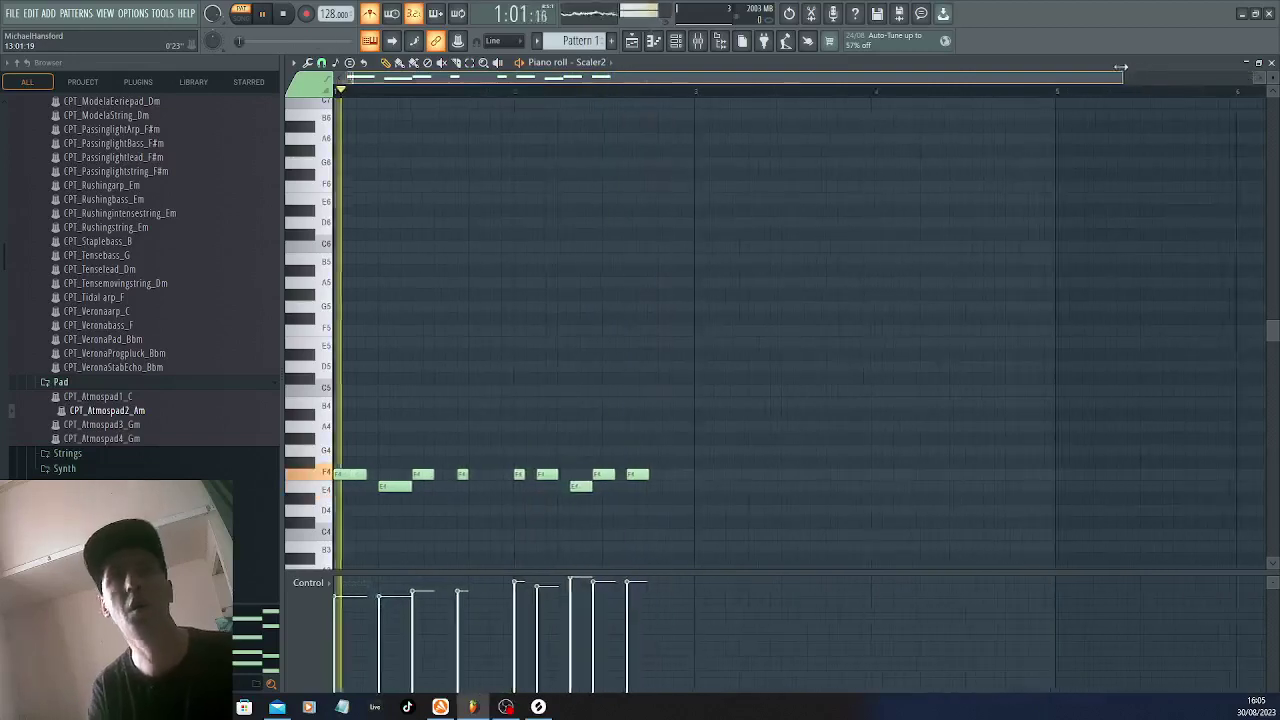
Stop playback and cut the first take's notes from the Scaler2 channel
key(space)
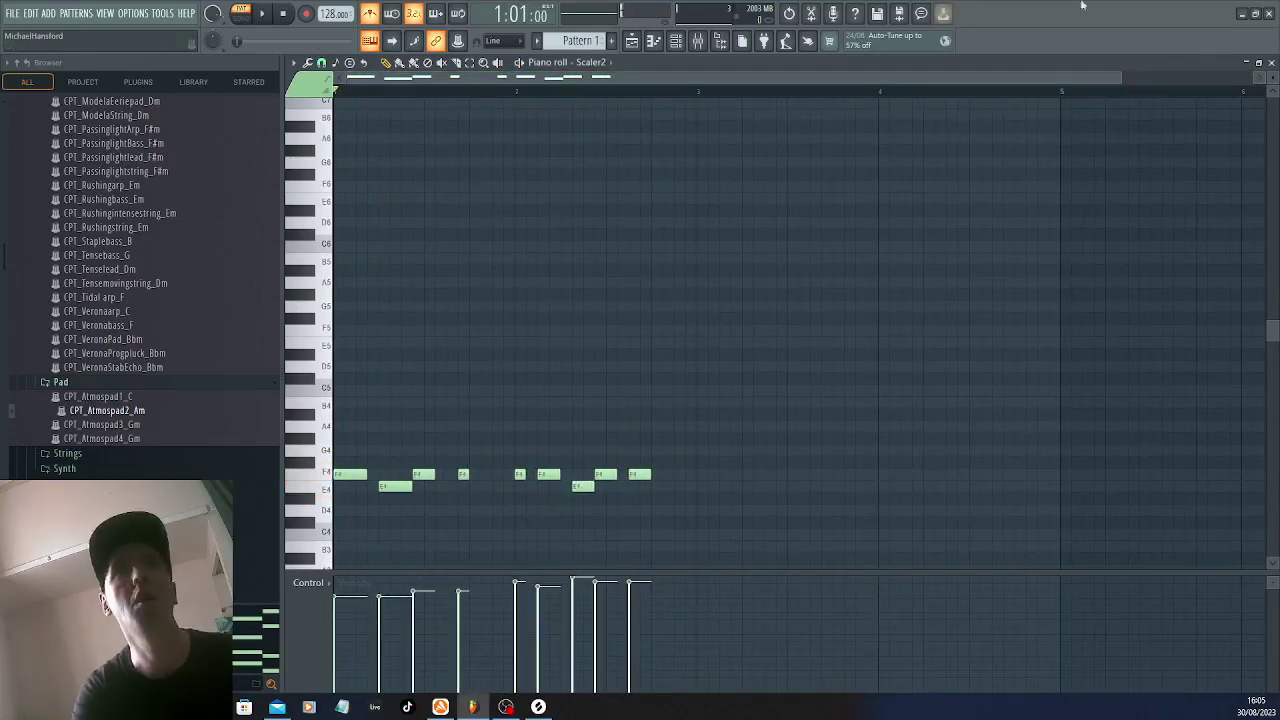
click(675, 42)
right_click(548, 162)
click(737, 170)
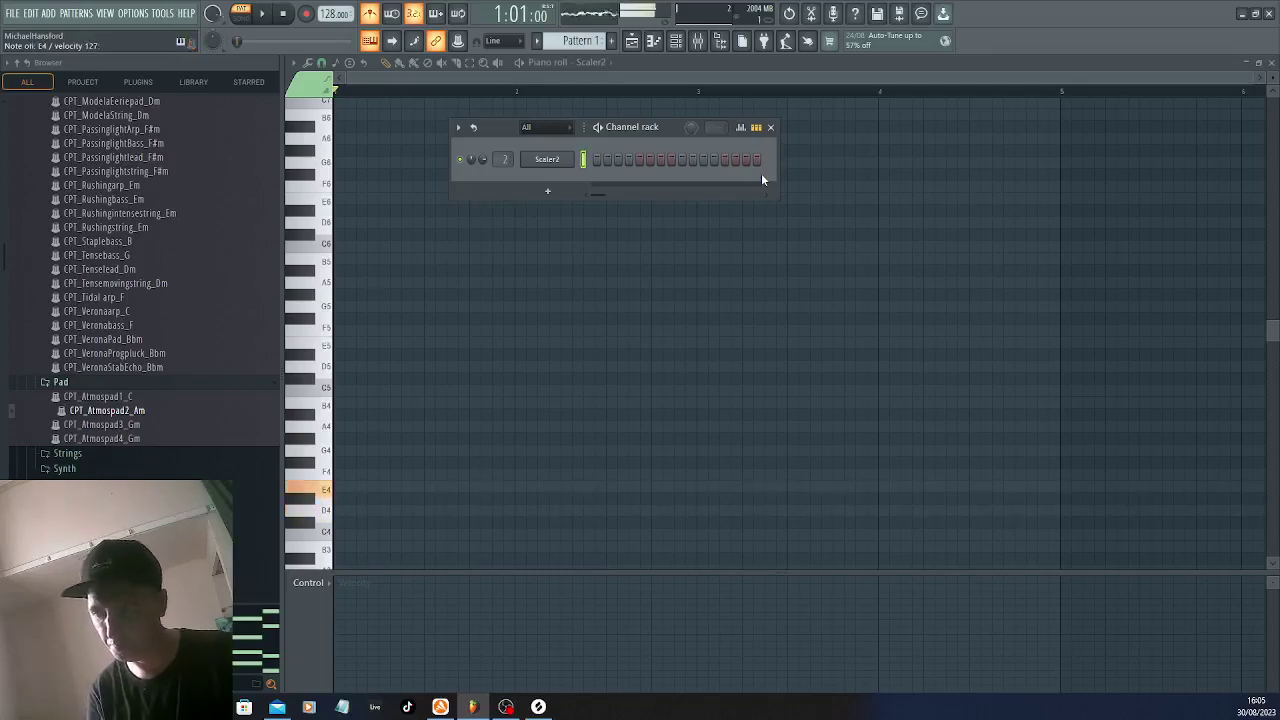
Record a new two-bar take of F4 and E4 trigger notes for Scaler2 as notes and automation
key(space)
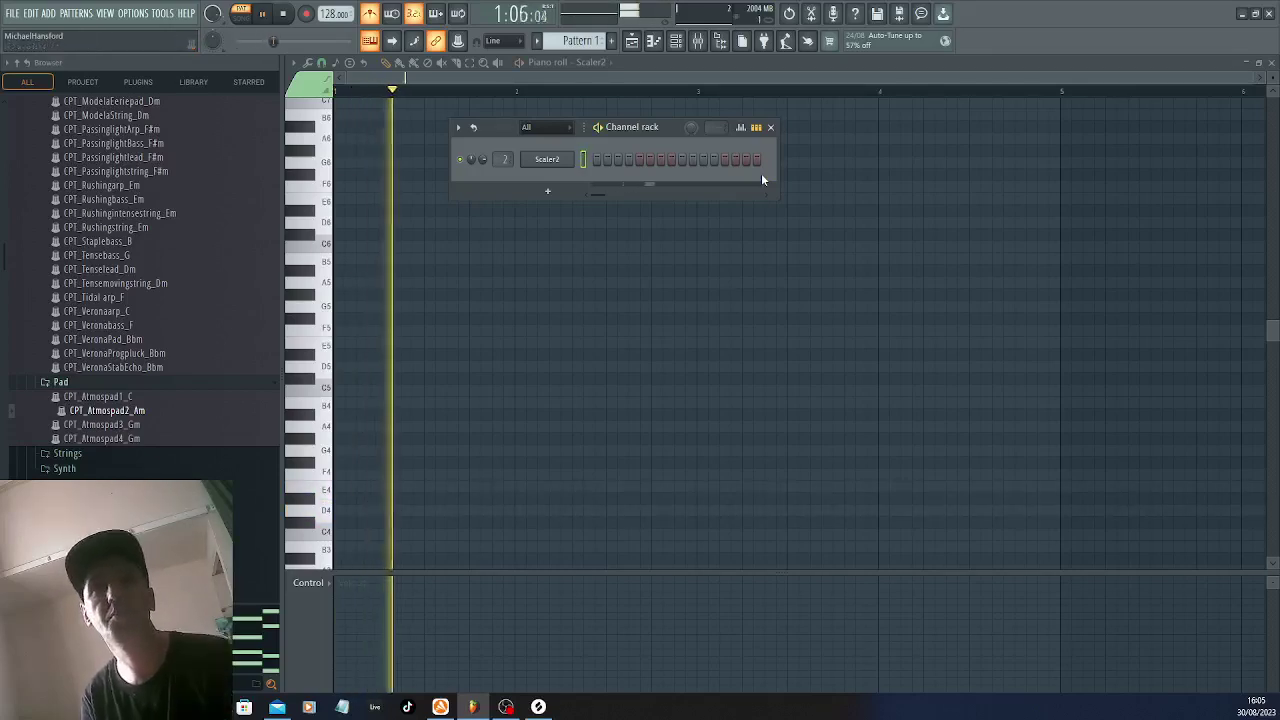
key(space)
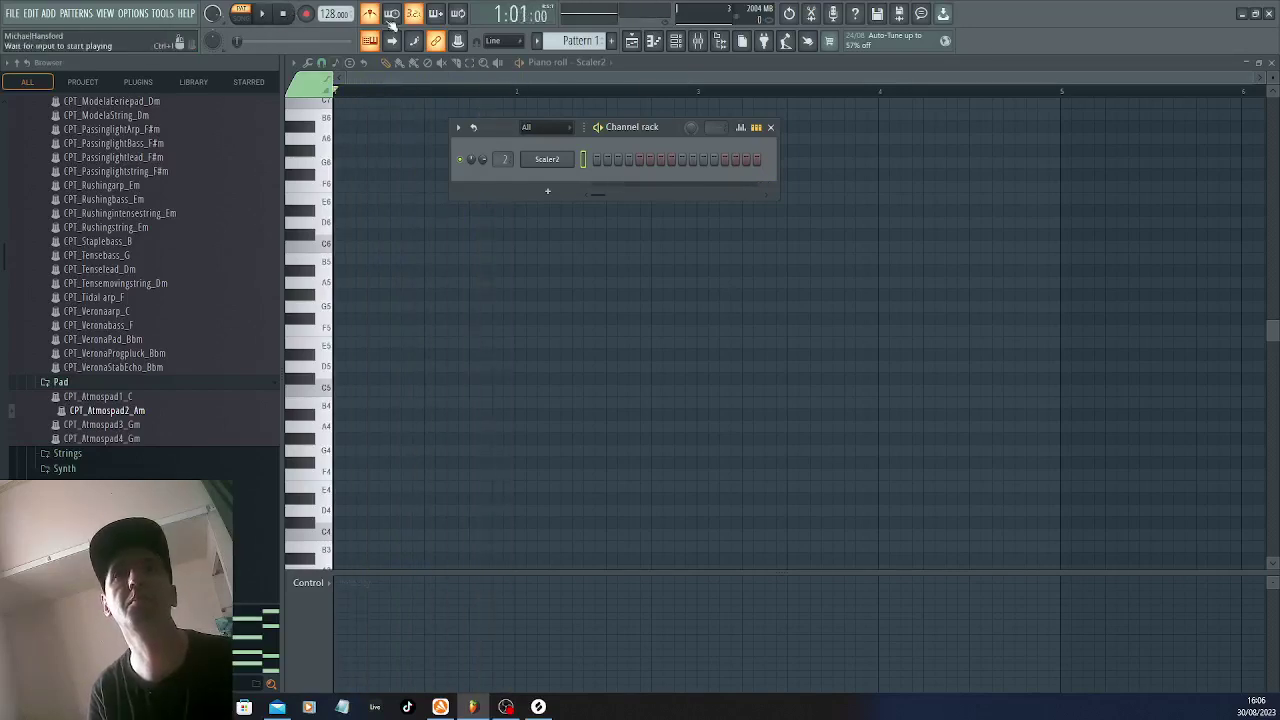
click(307, 14)
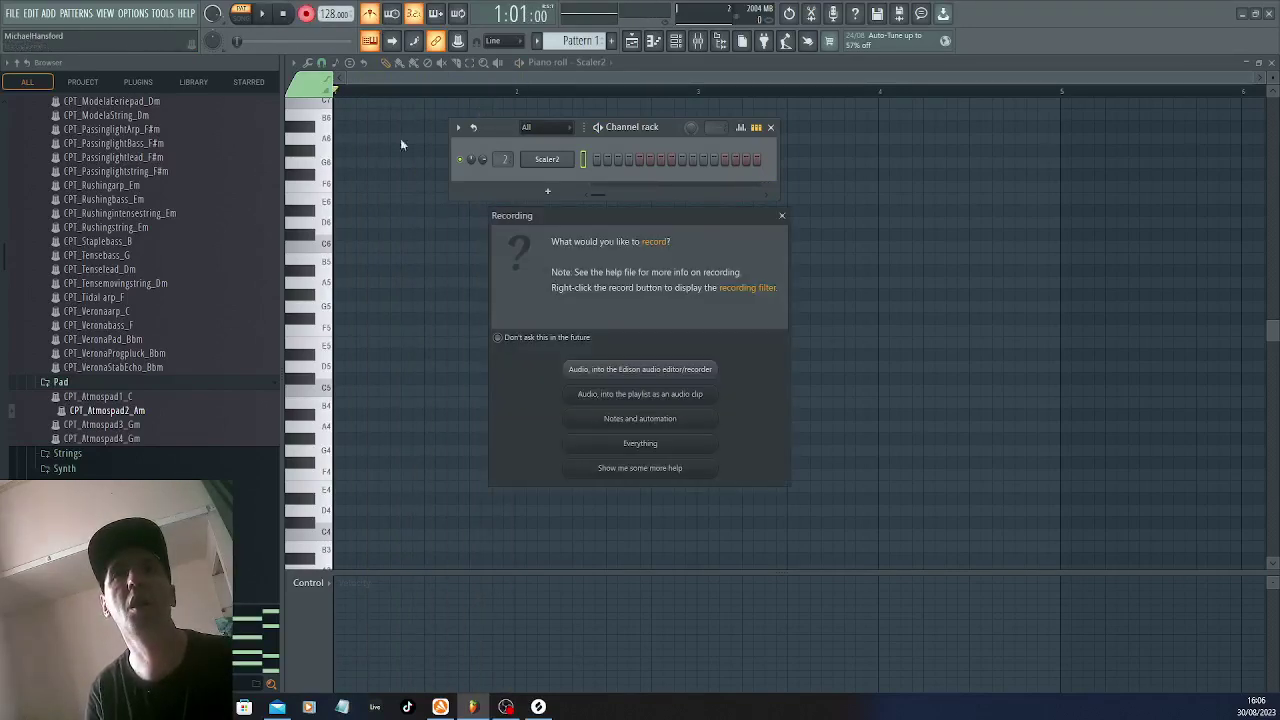
click(642, 421)
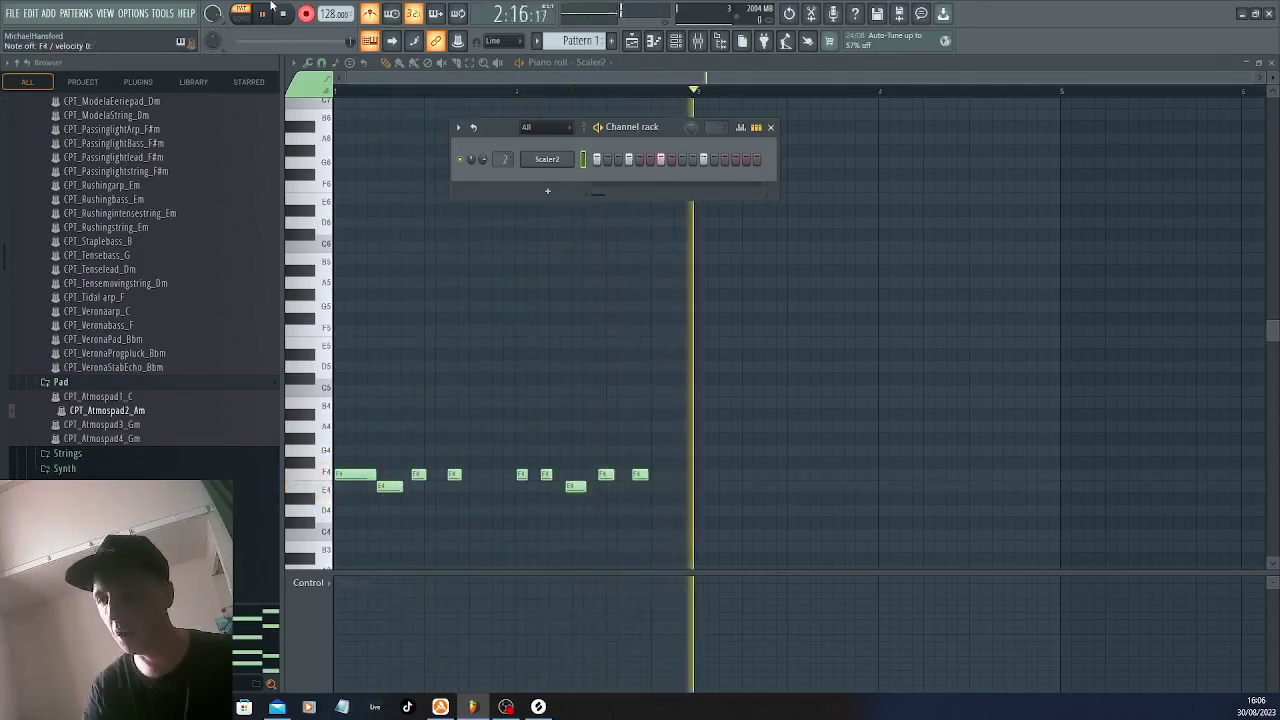
click(285, 13)
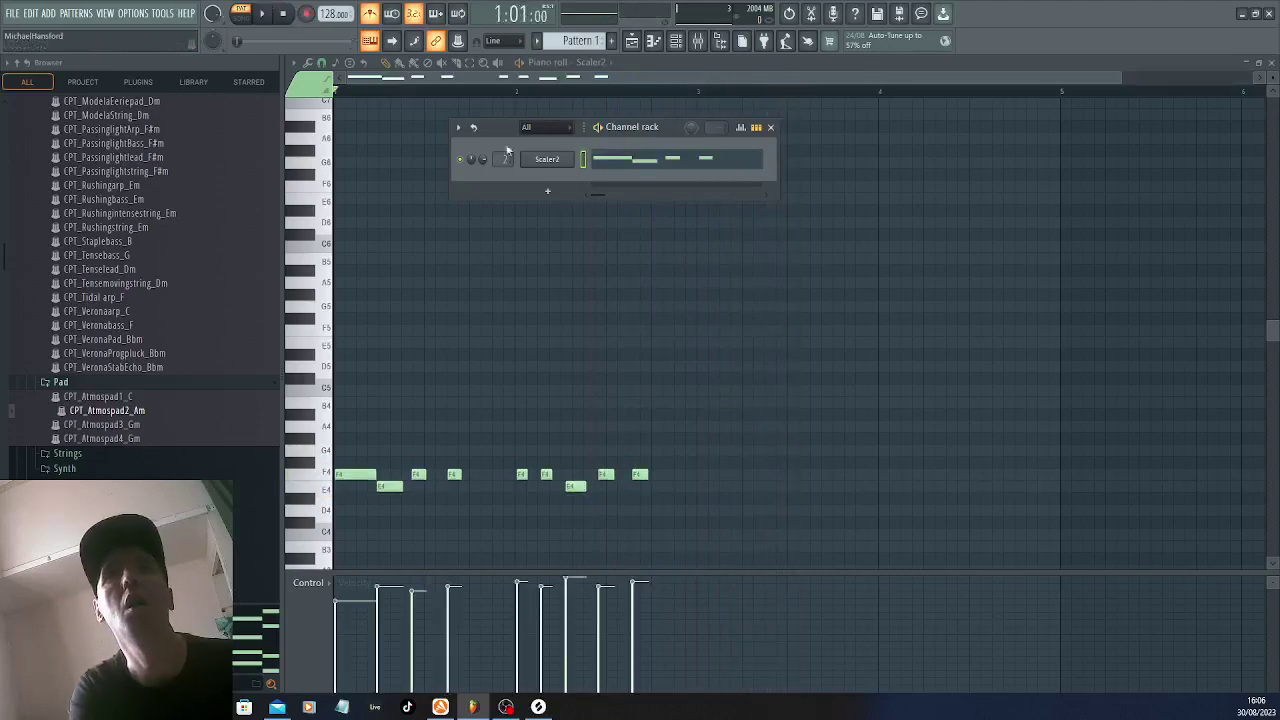
Play the new take and quick quantize its notes in the Scaler2 piano roll
key(space)
key(F6)
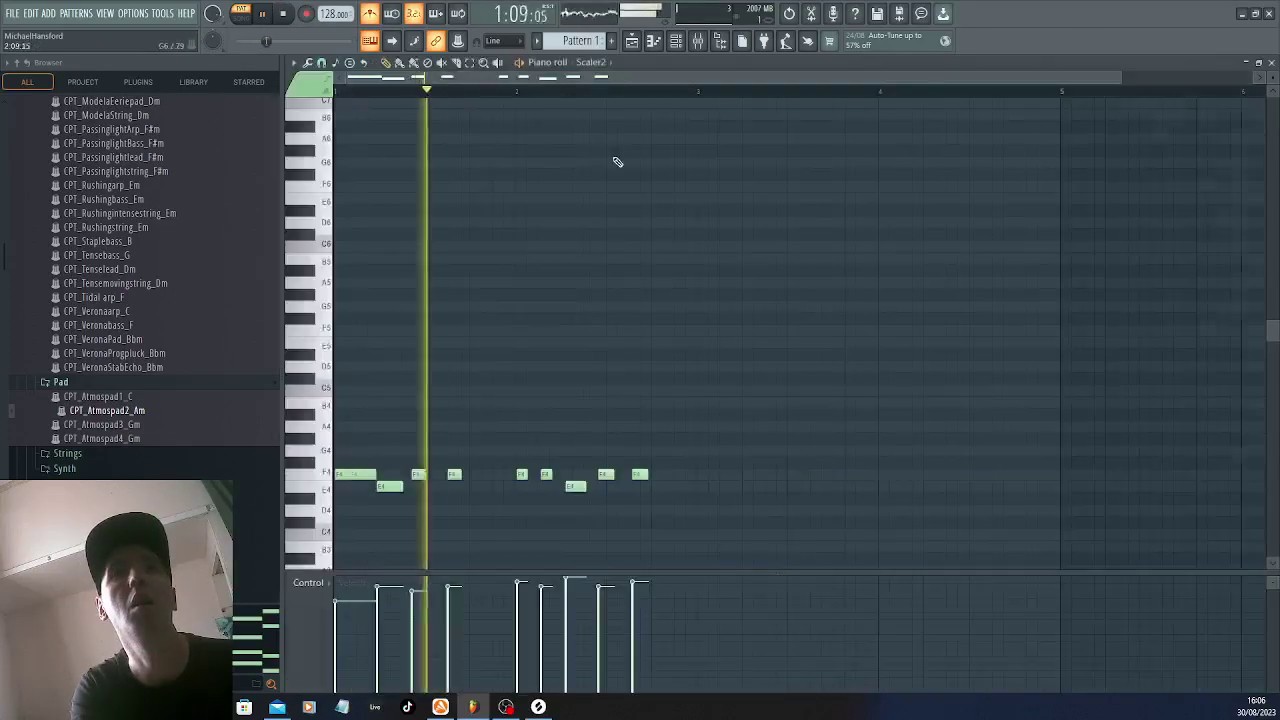
click(311, 63)
click(352, 136)
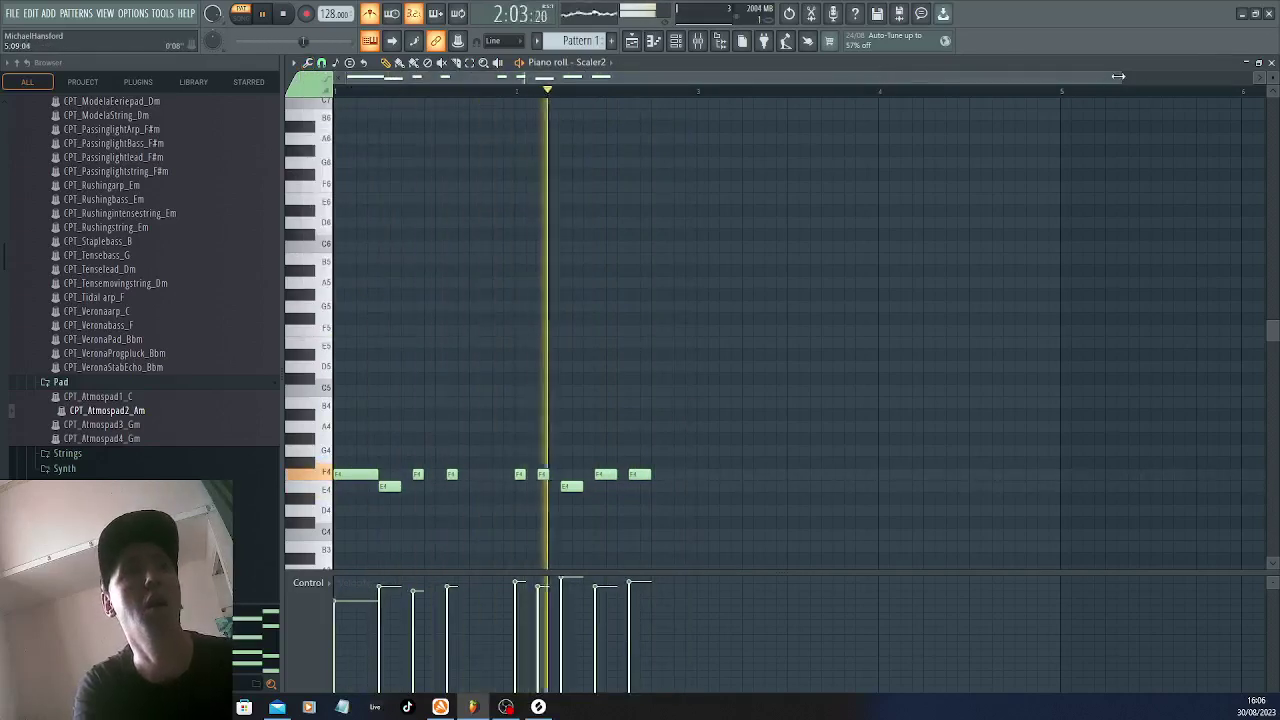
Shorten the E4 note in bar 2 and the F4 note right after it to one step each
drag(1118, 76, 766, 77)
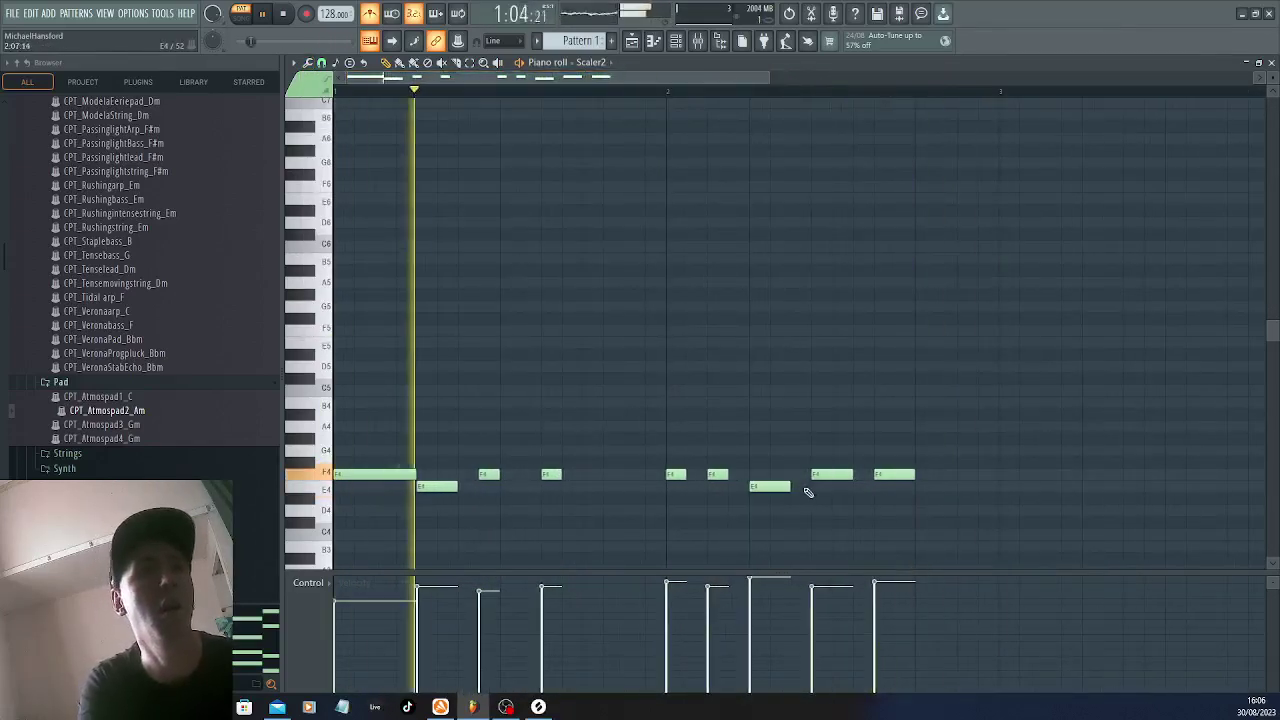
drag(788, 486, 769, 487)
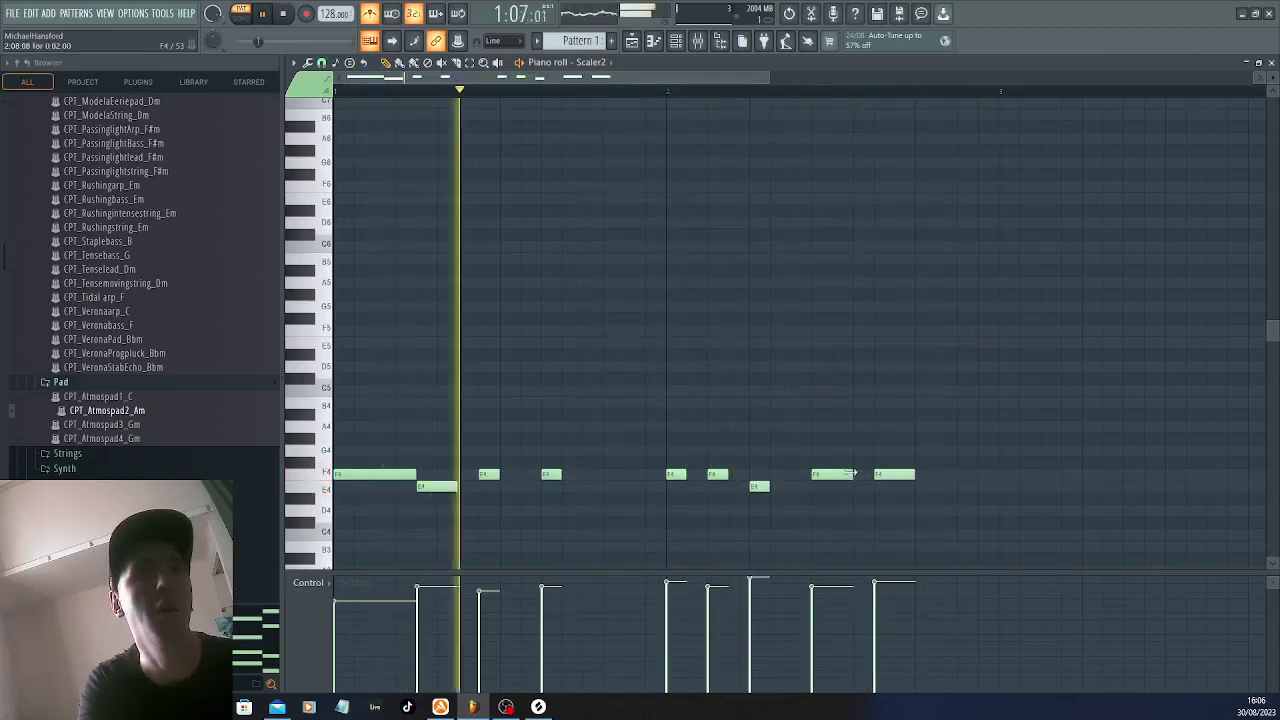
drag(852, 472, 832, 473)
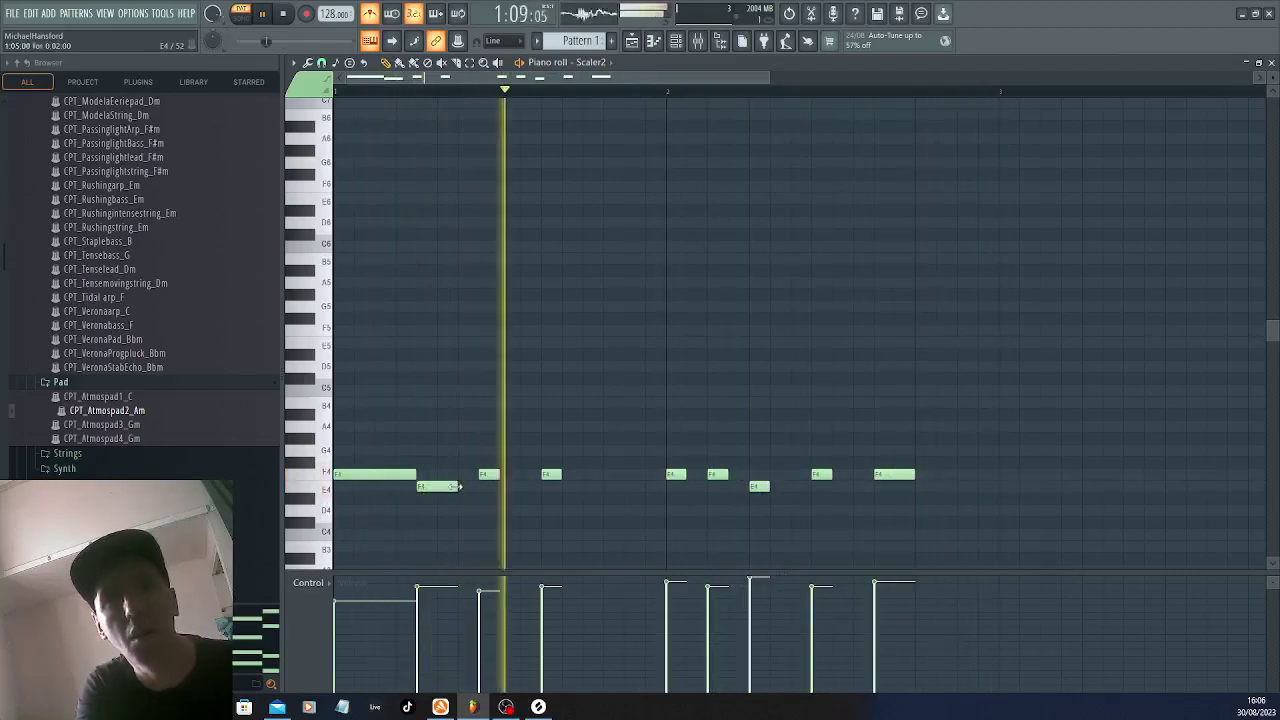
Try shortening the E4 note in bar 1 to one step and replay the pattern to compare
drag(459, 487, 437, 487)
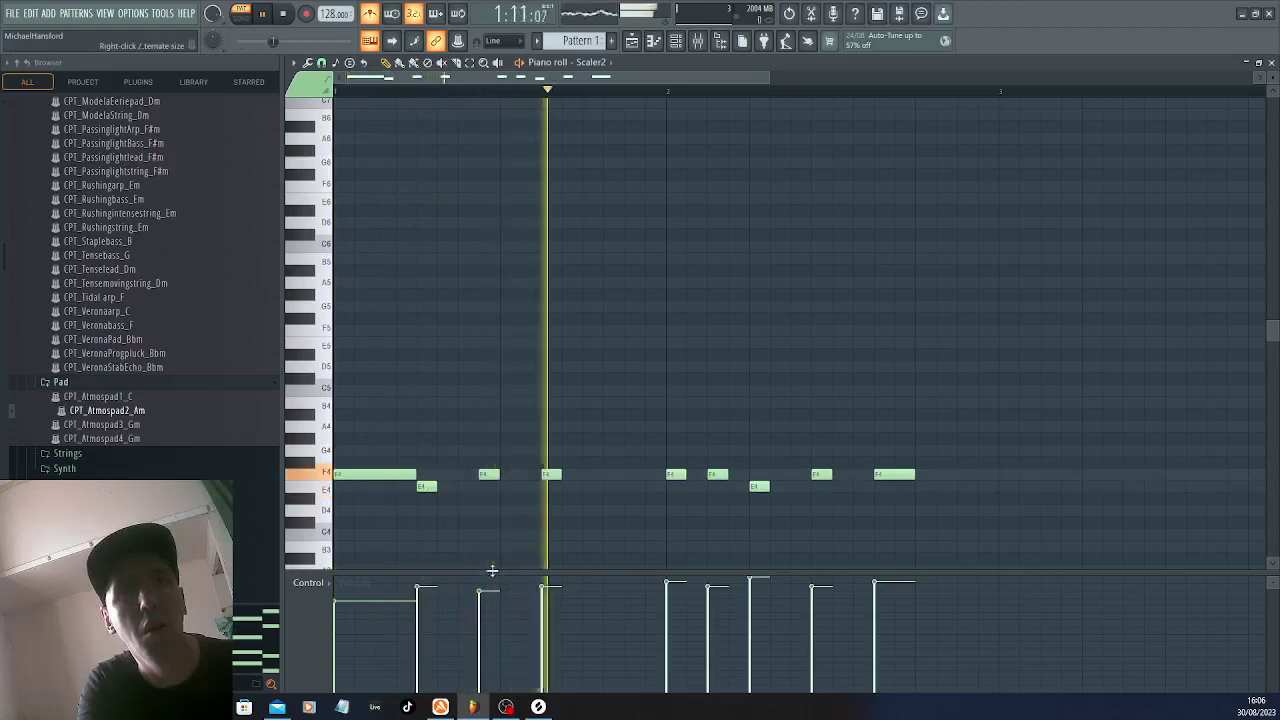
key(space)
key(space)
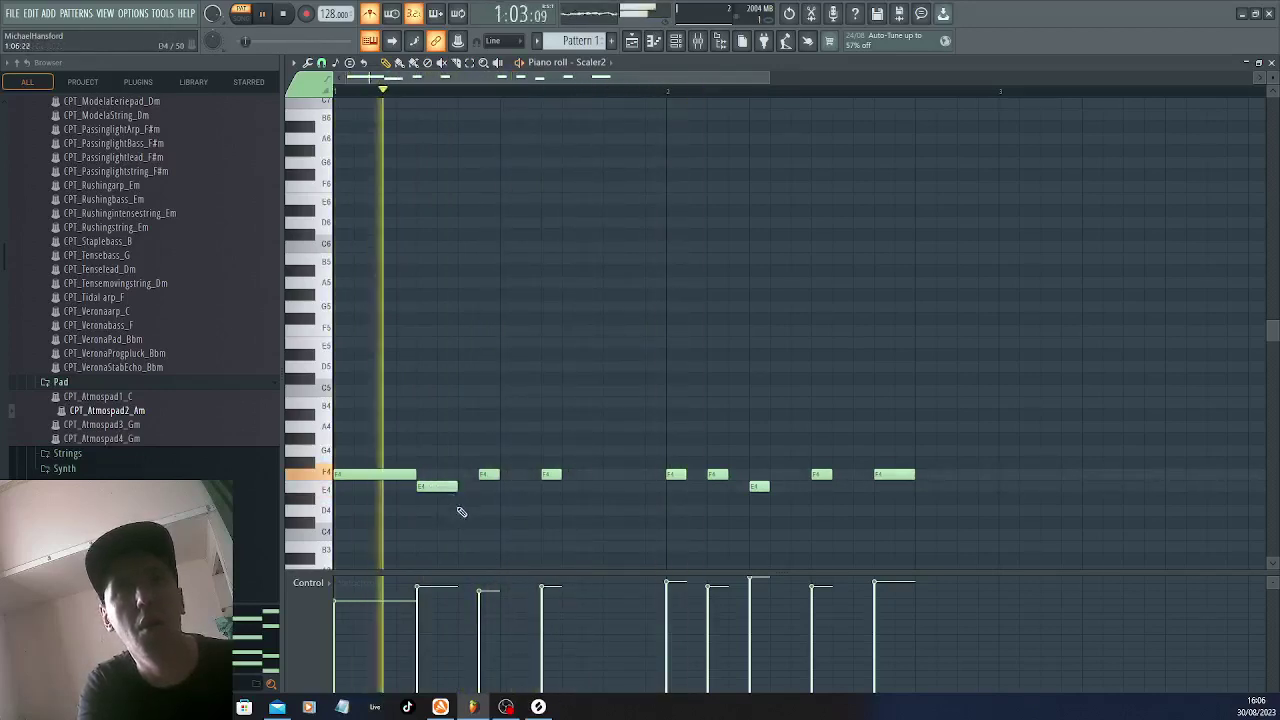
Capture the chords Scaler plays from Pattern 1 with its MIDI Capture, and stop the capture after playback
click(675, 41)
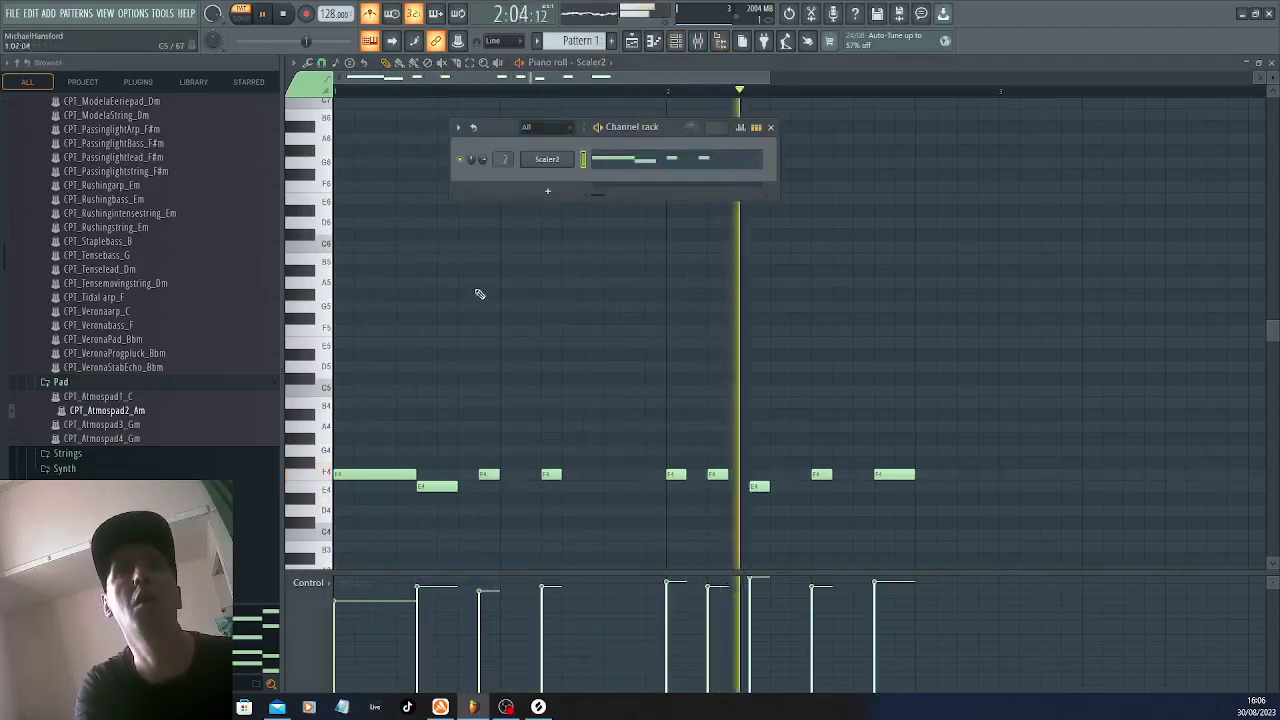
key(space)
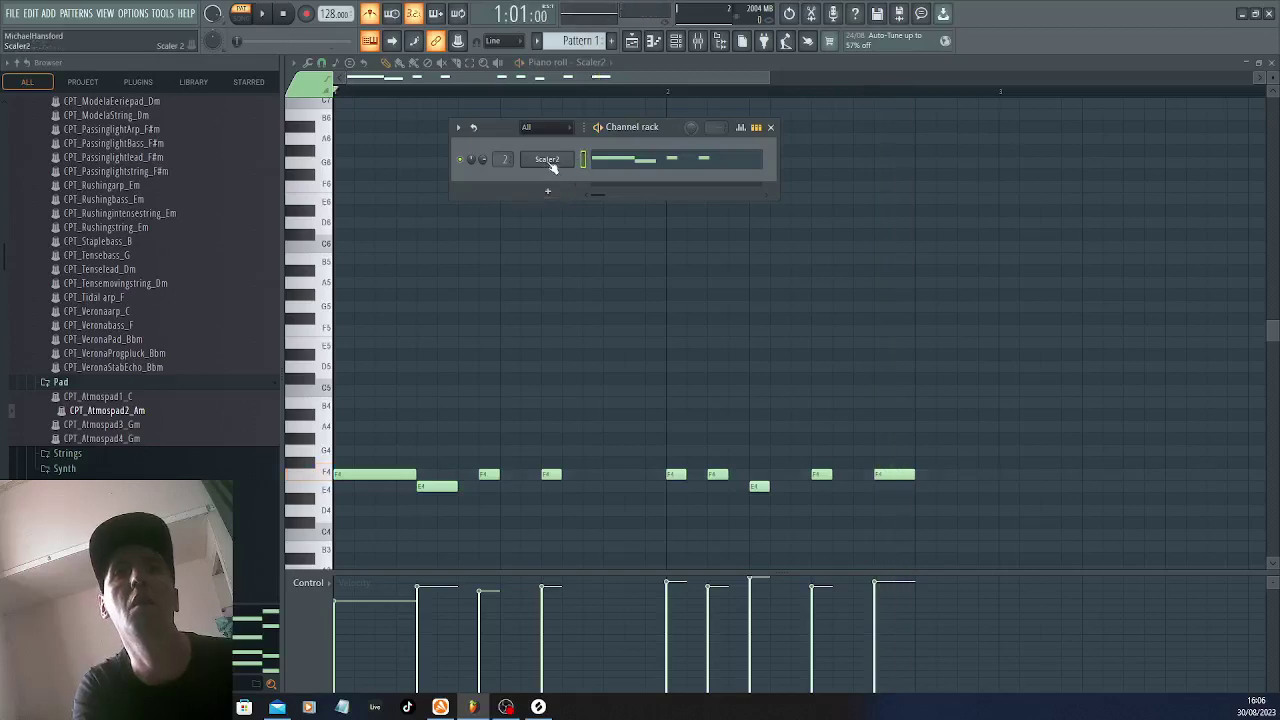
click(547, 160)
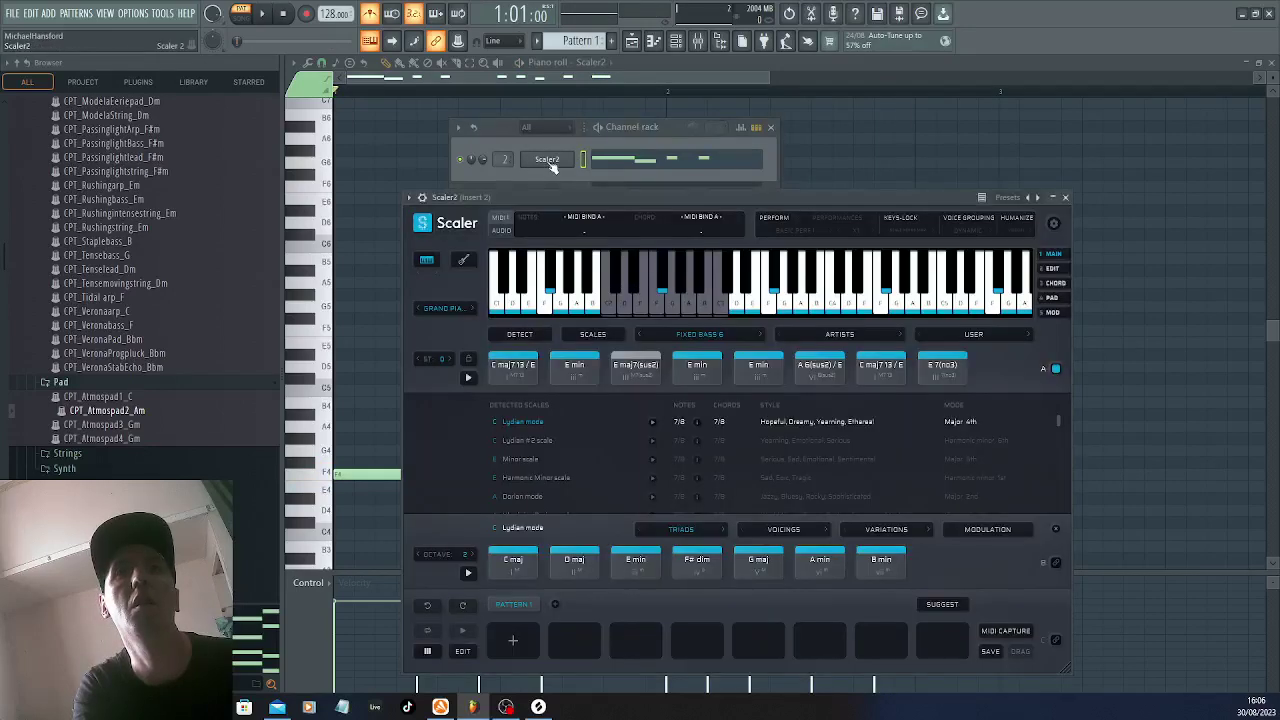
click(1004, 631)
key(space)
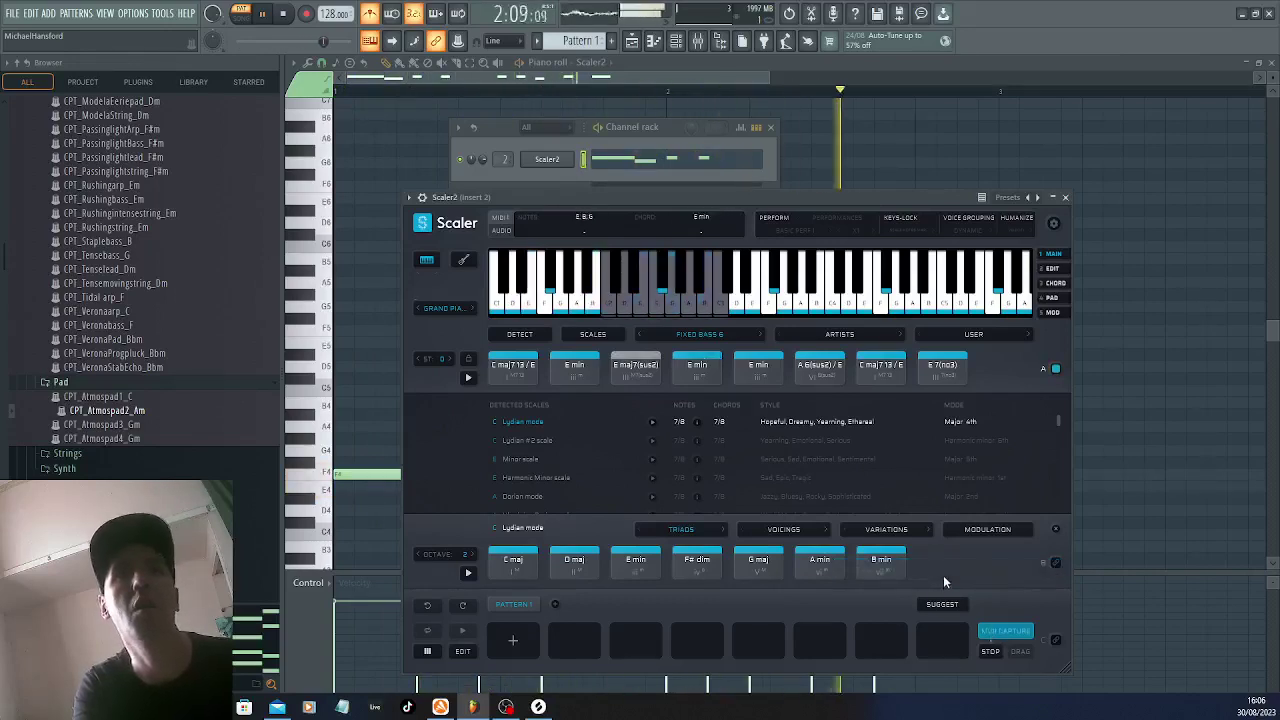
key(space)
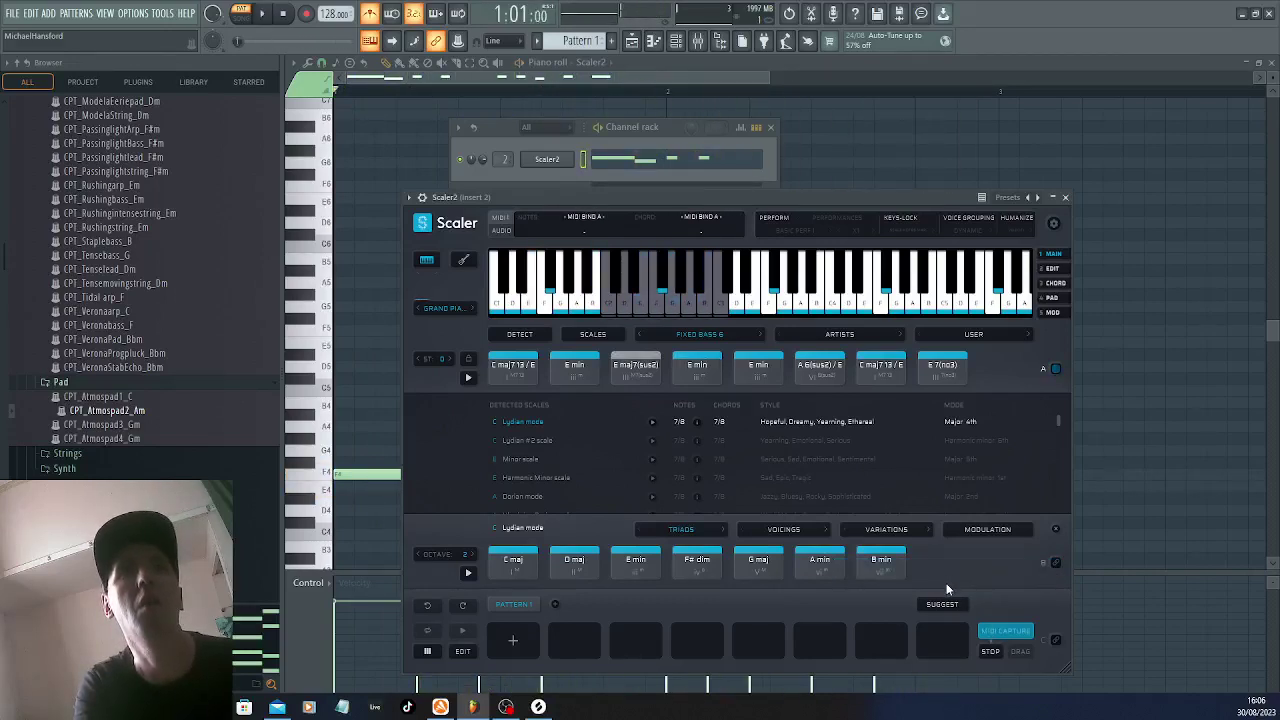
click(990, 651)
Import all tracks of the captured MIDI into the current project's channel rack as a FLEX channel and play it
drag(931, 559, 546, 186)
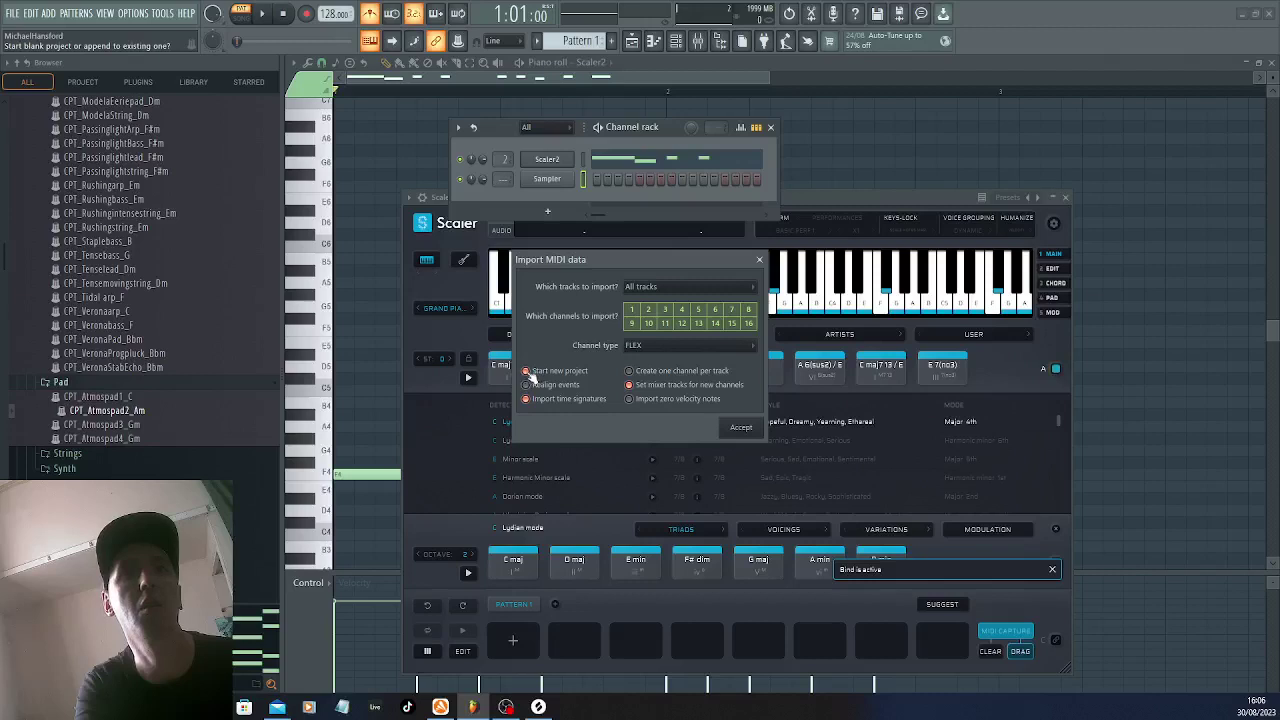
click(741, 428)
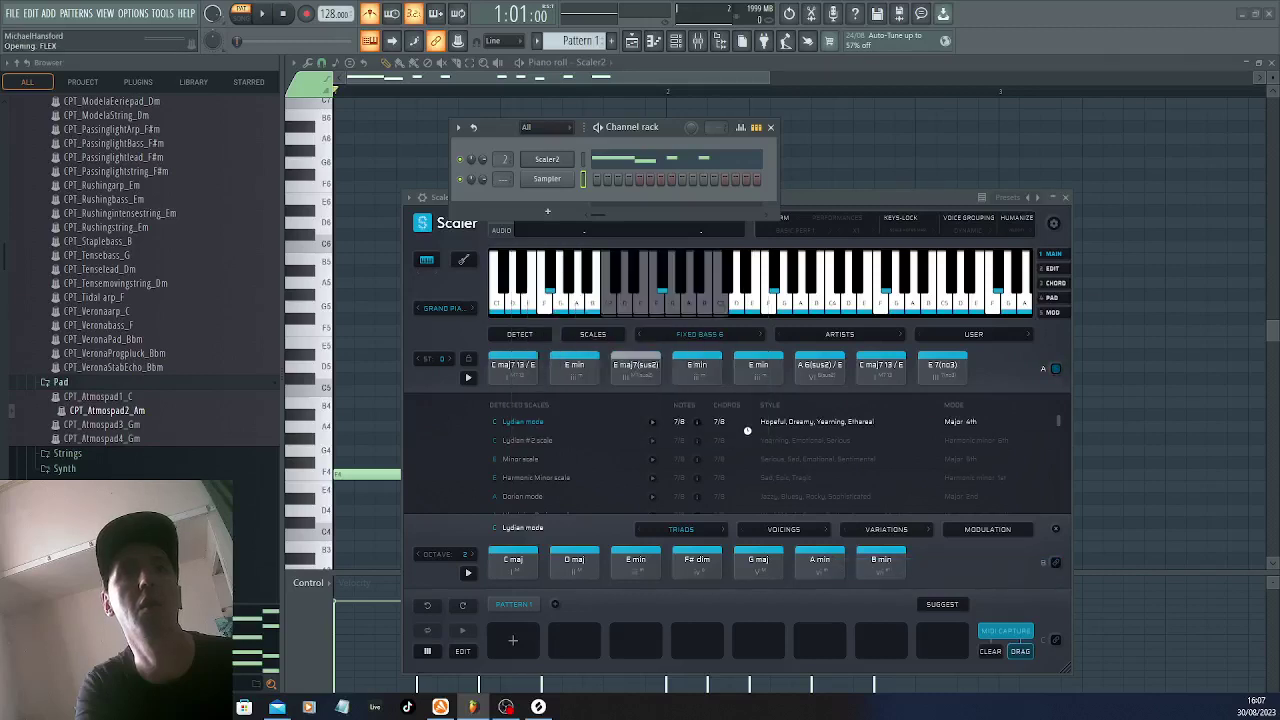
key(space)
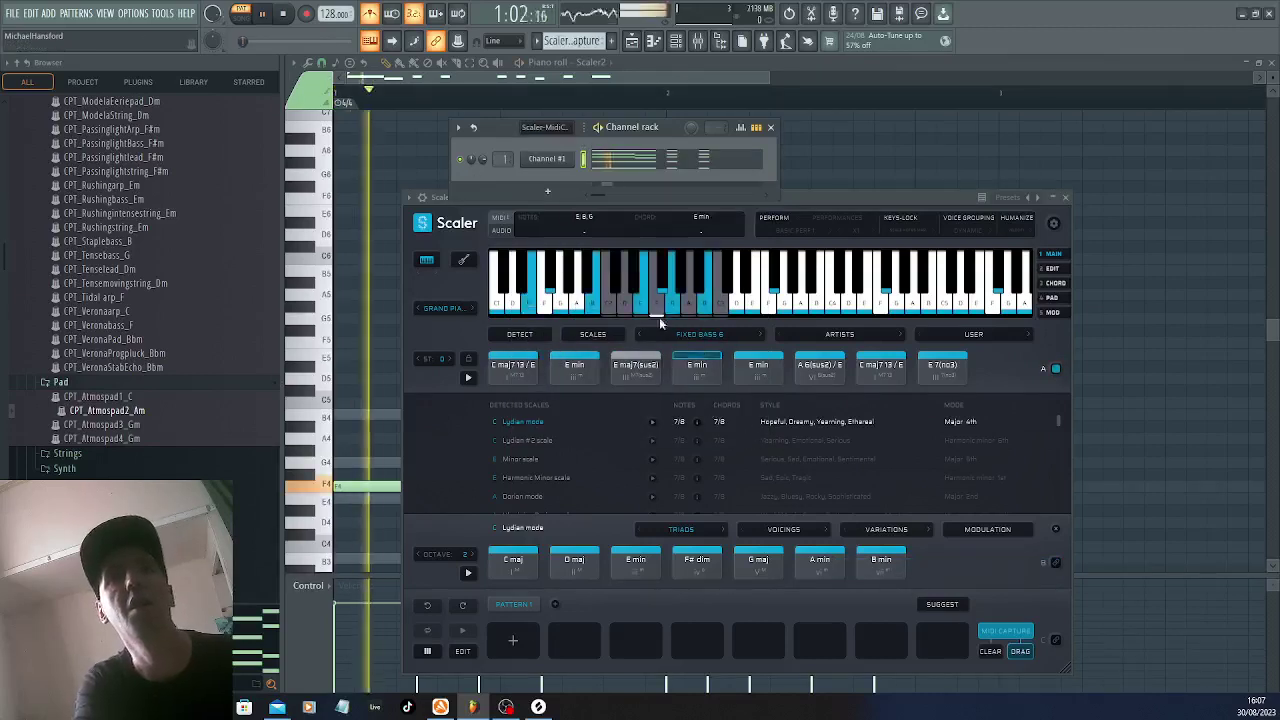
Show all channels in the channel rack, including Scaler2 and Channel #1, and stop playback
right_click(548, 159)
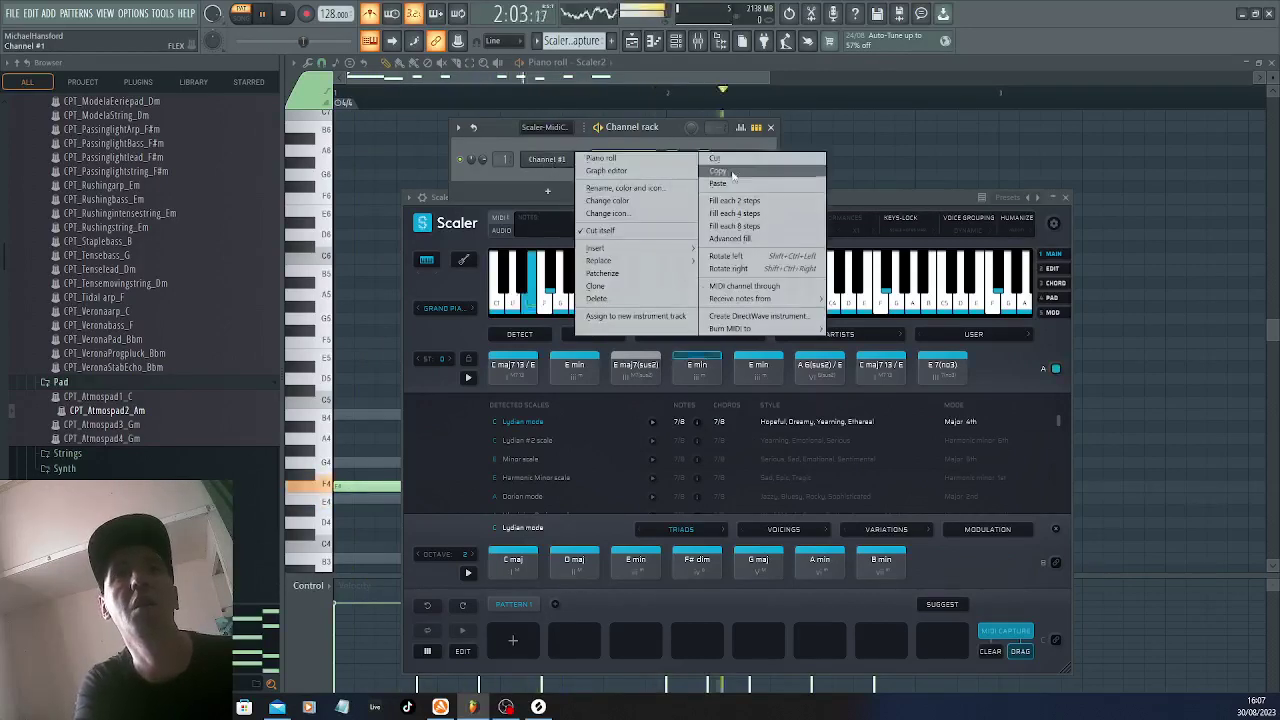
click(533, 140)
click(557, 129)
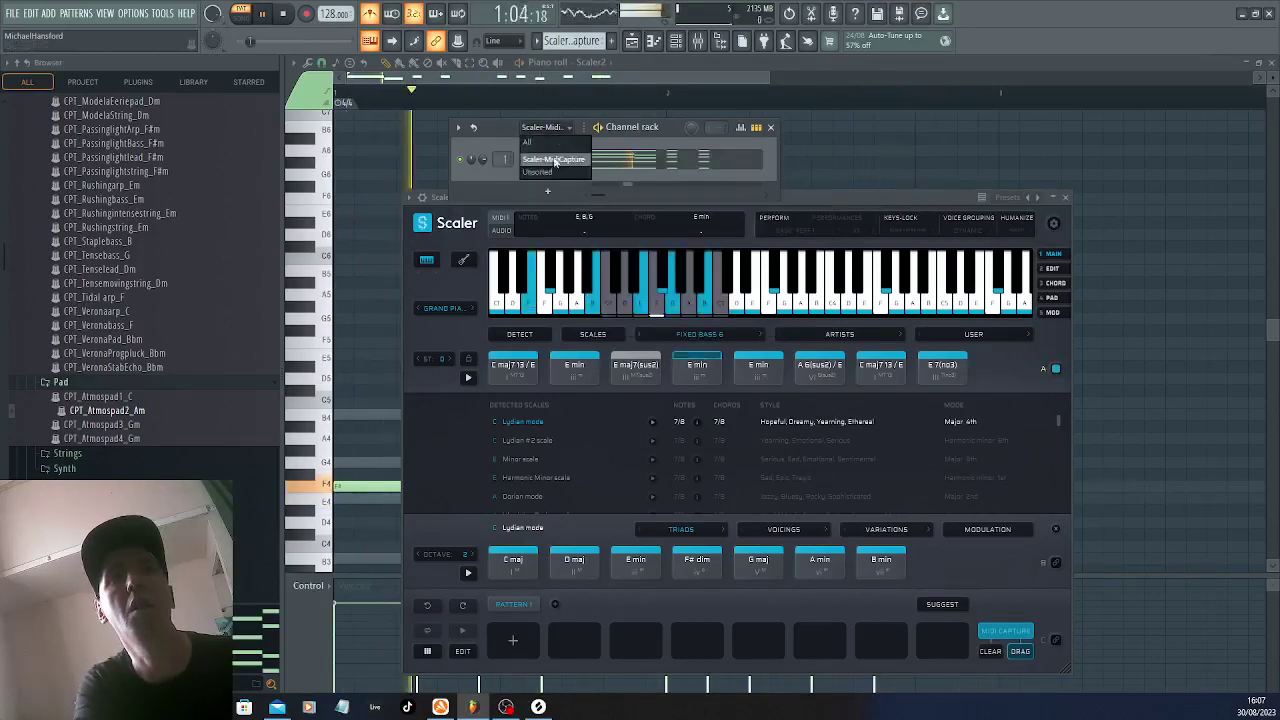
click(527, 142)
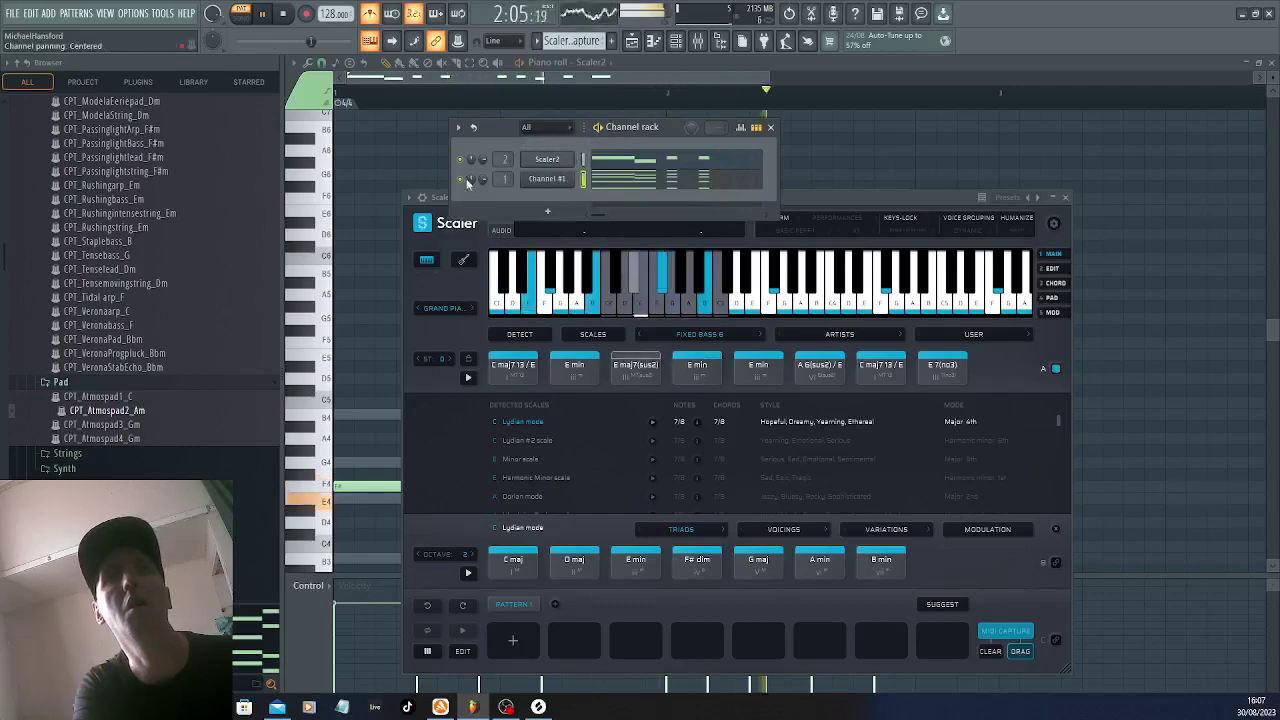
key(space)
Open Scaler2 and play its chords alone with Channel #1 muted
click(548, 168)
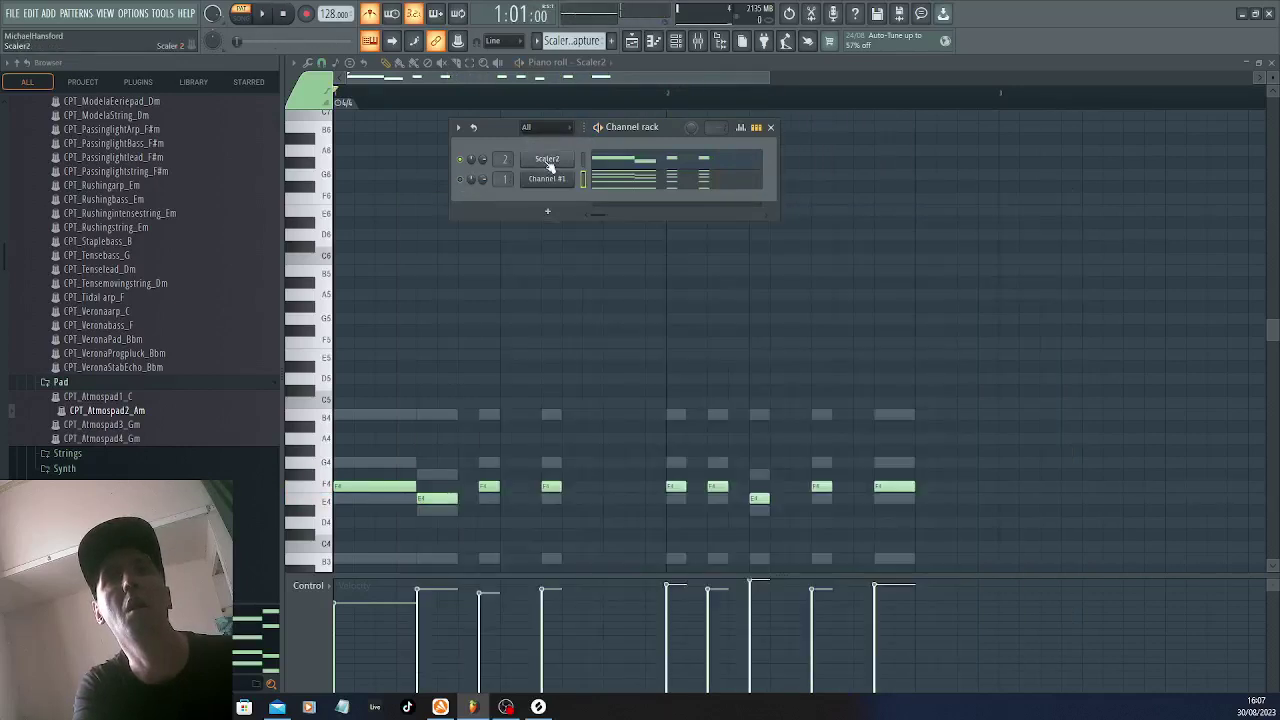
click(546, 167)
key(space)
key(space)
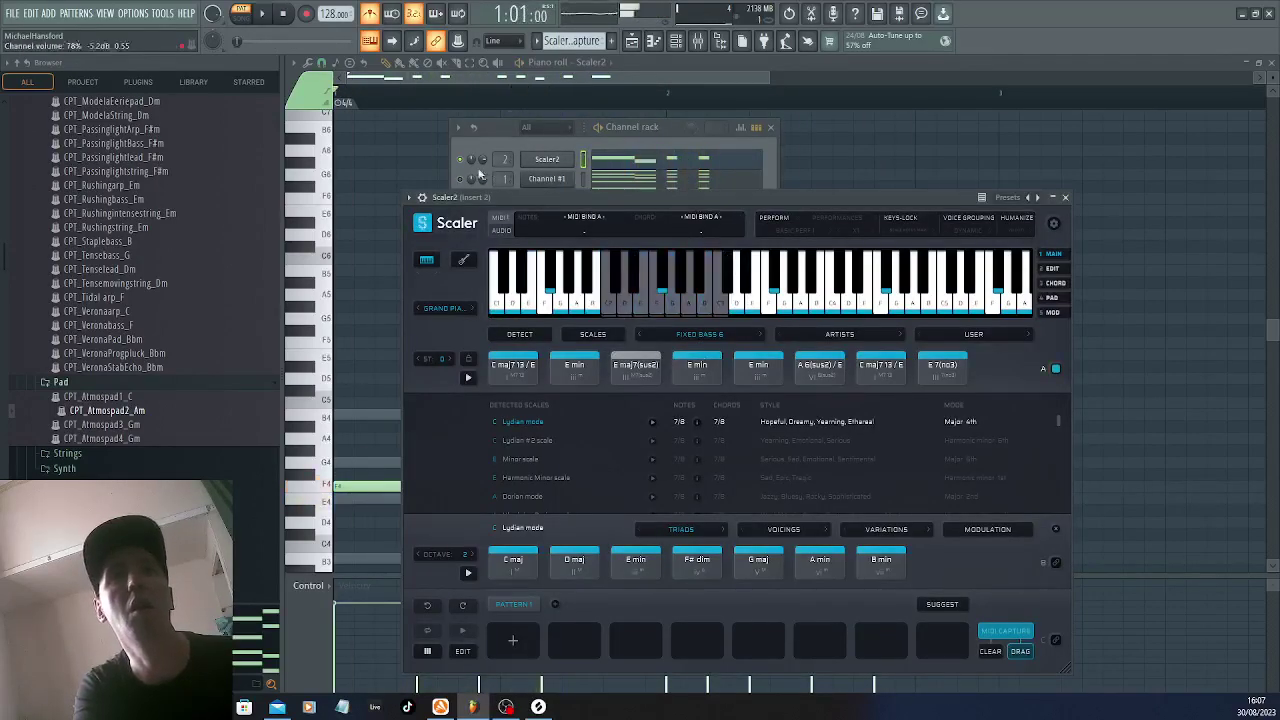
Mute Scaler2 and unmute Channel #1, playing the captured chords on their own
click(469, 163)
key(space)
key(space)
right_click(542, 179)
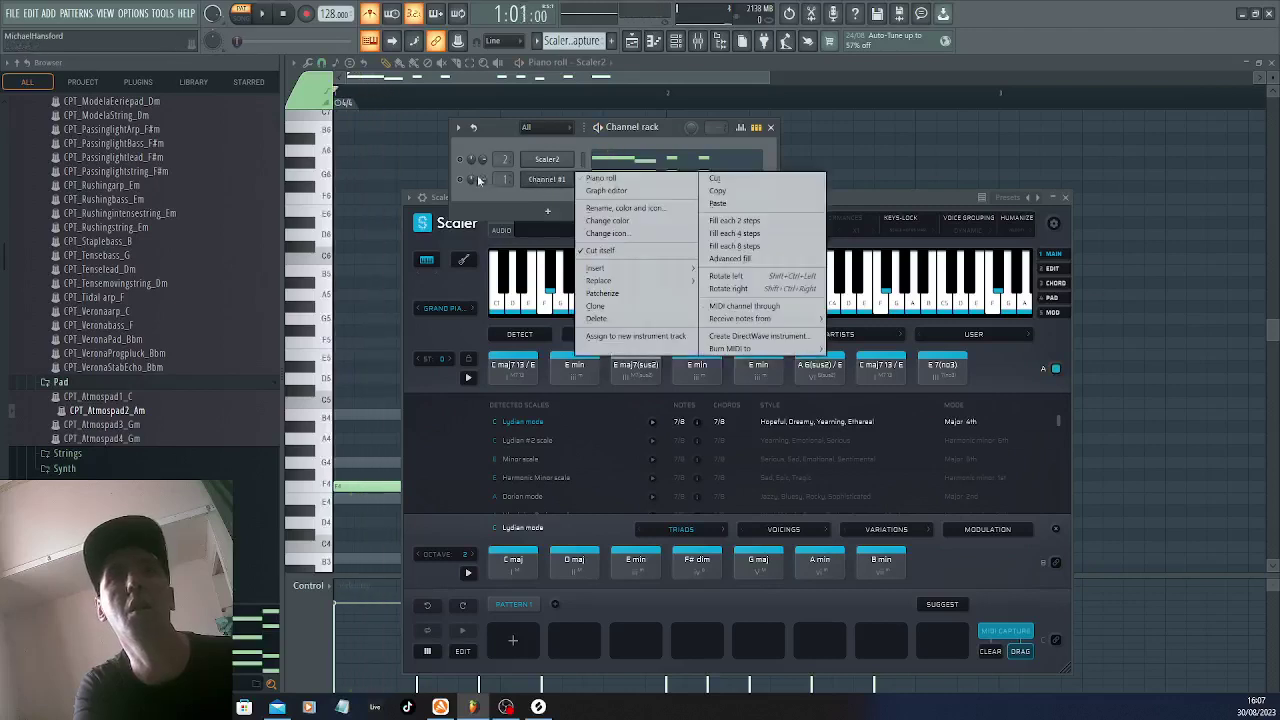
click(460, 179)
key(space)
Copy the notes of Channel #1 and add SubLabXL as a new instrument channel
right_click(546, 183)
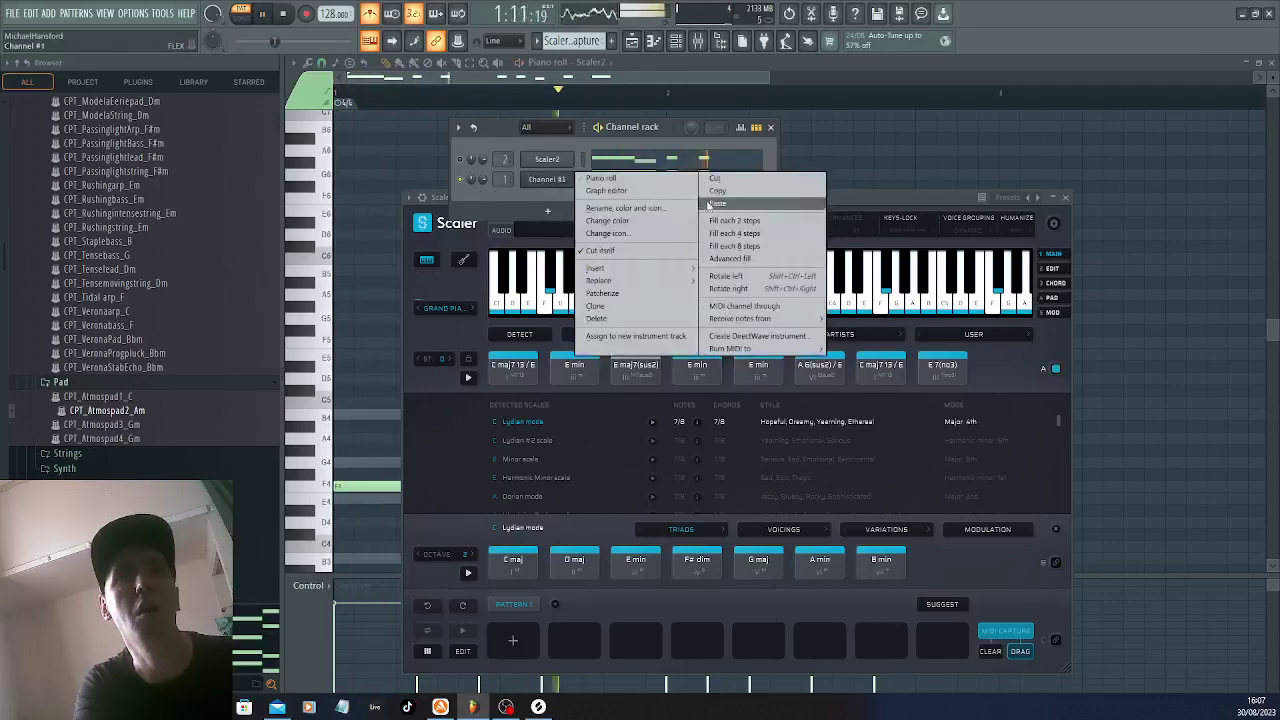
click(707, 193)
click(548, 214)
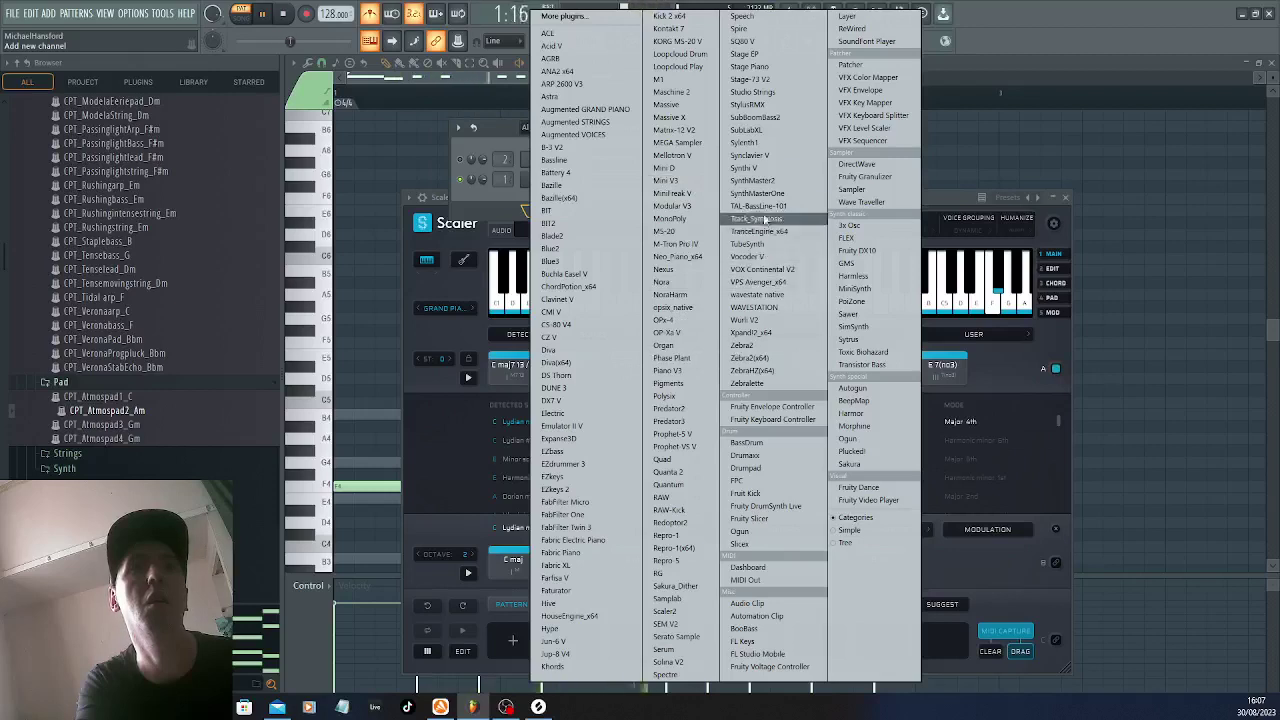
click(746, 130)
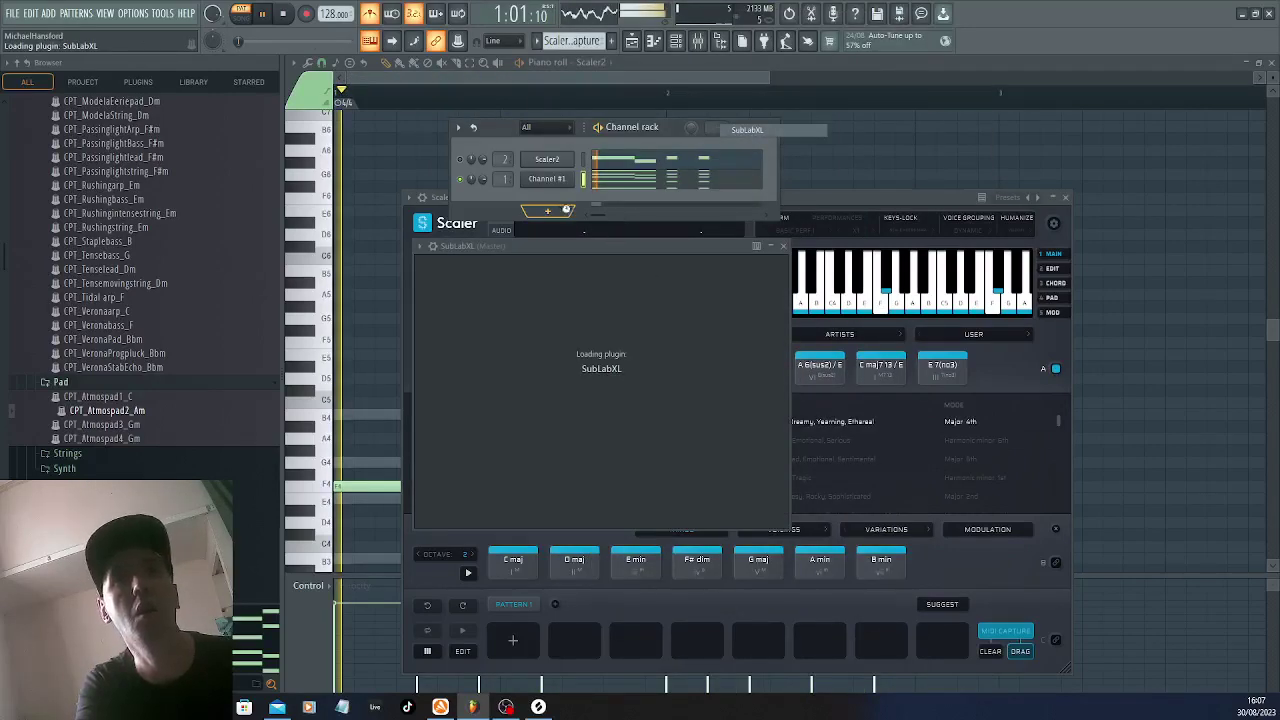
Copy the chord notes from Channel #1 again and paste them into the SubLabXL channel
right_click(560, 179)
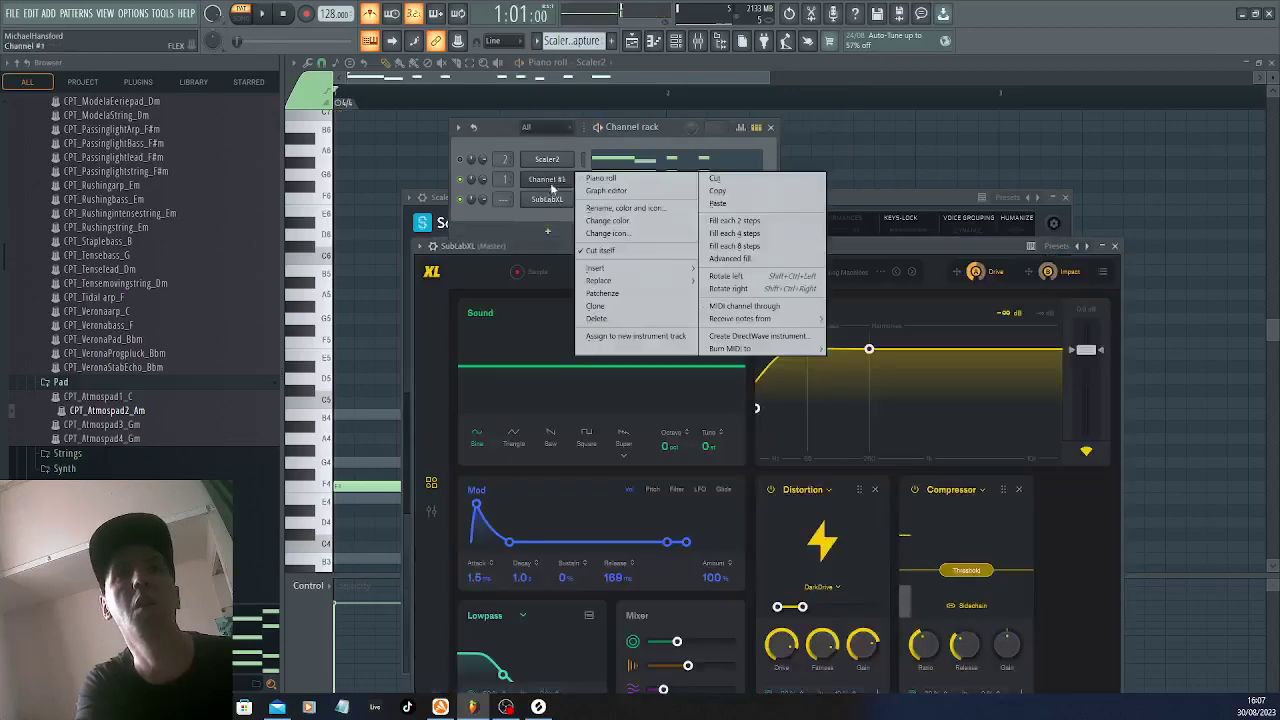
click(729, 192)
right_click(556, 200)
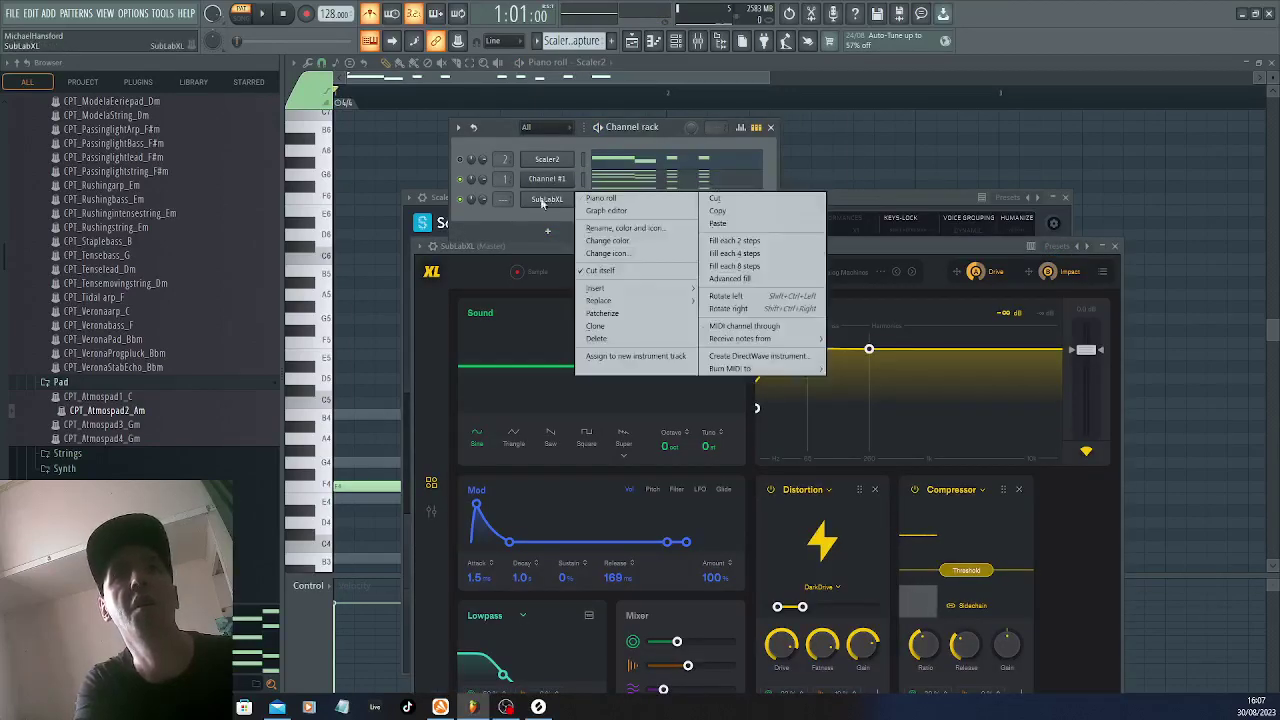
click(720, 226)
Open SubLabXL's notes in the piano roll and delete every note above the E3 row
click(615, 200)
key(space)
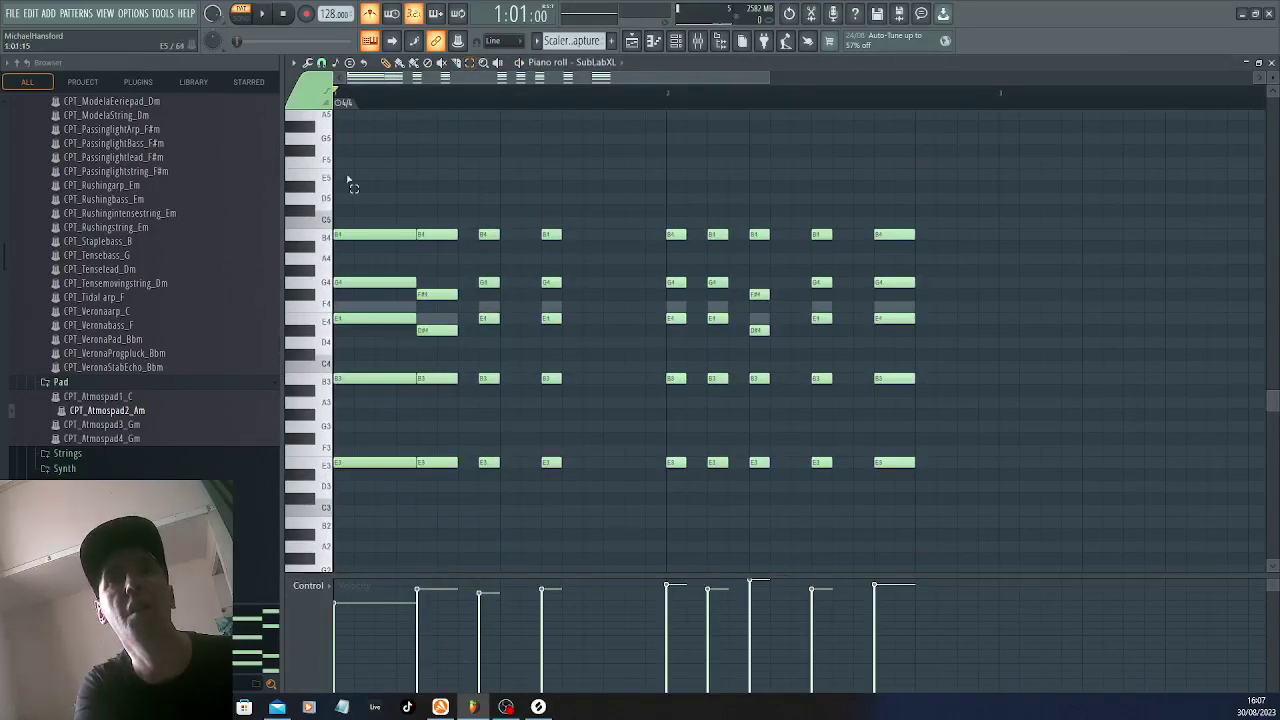
drag(349, 182, 1008, 414)
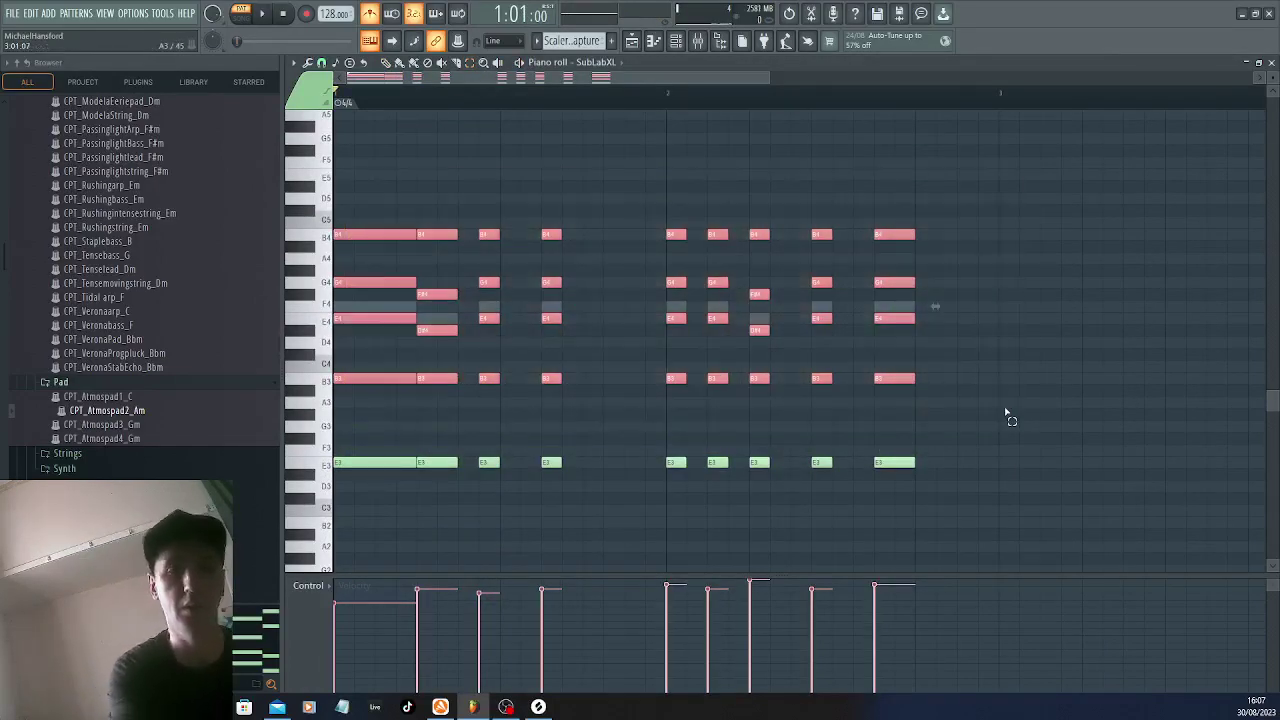
key(Delete)
Play back the SubLabXL bass line and check its channel in the channel rack
key(space)
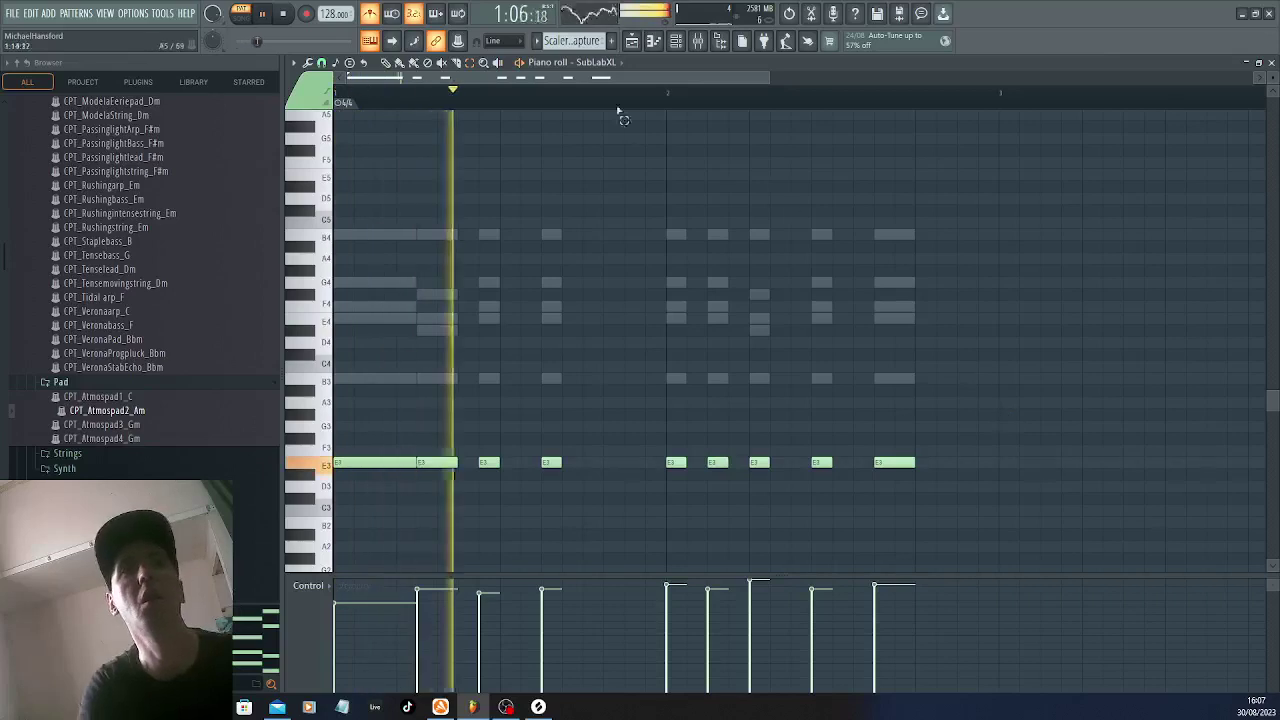
key(F6)
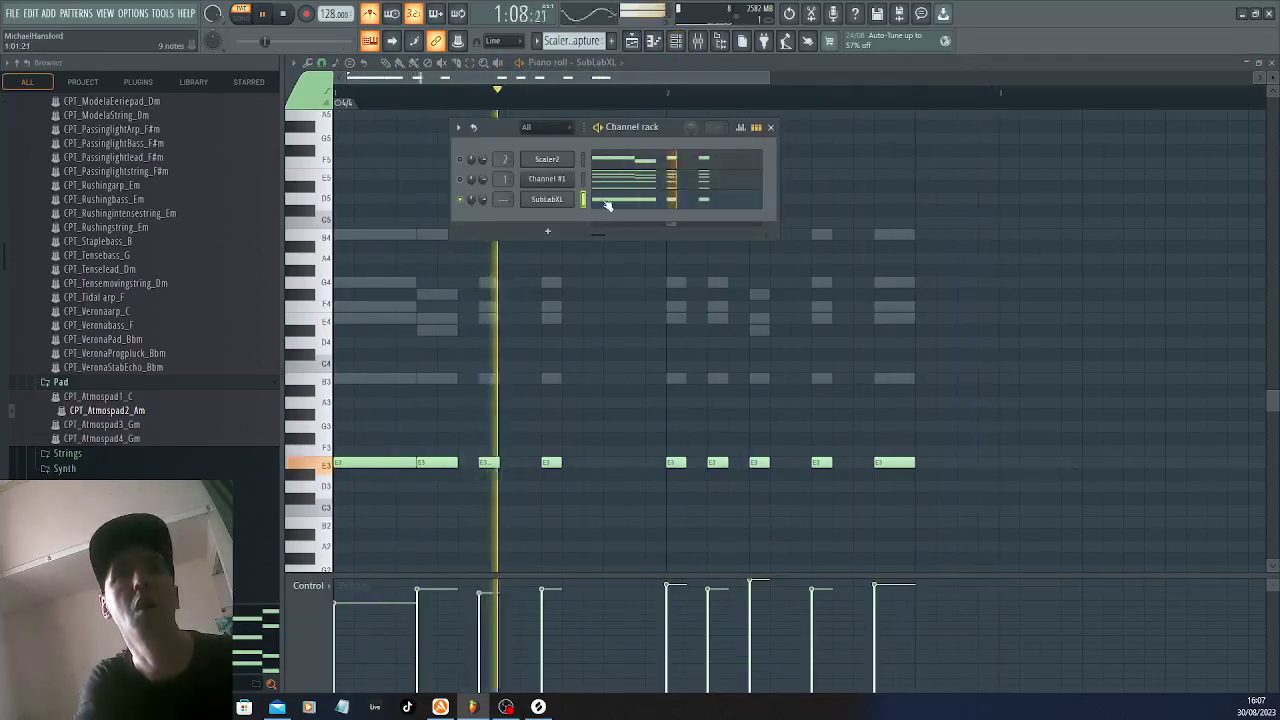
key(F6)
key(space)
key(space)
Lower the second bass note of bar 1 to D#3 and add an E3 note between the first two notes of bar 2
key(space)
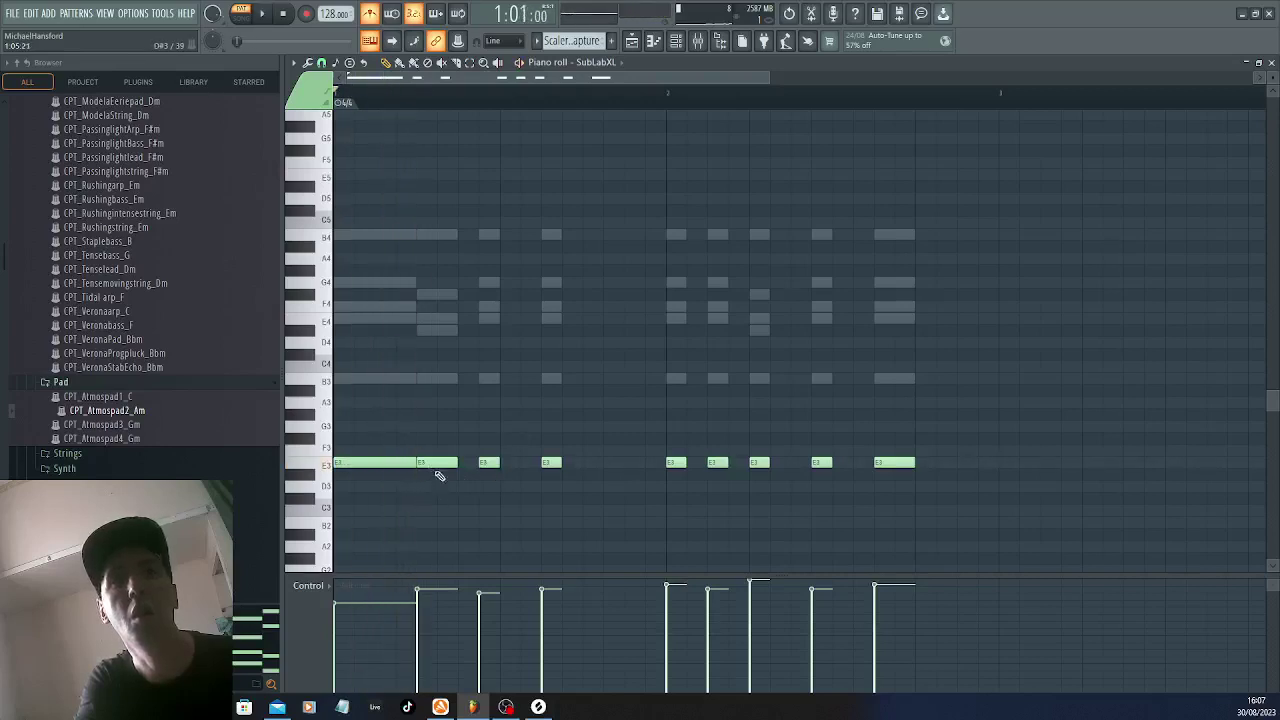
drag(433, 472, 435, 485)
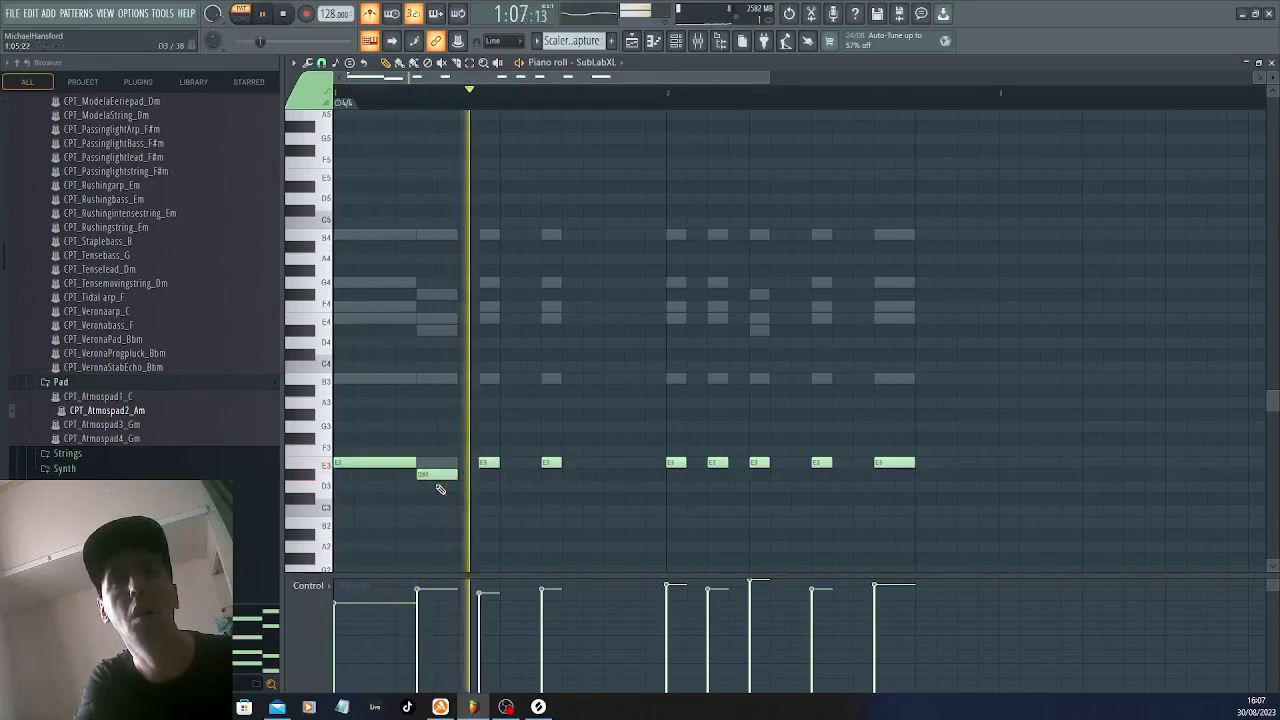
key(space)
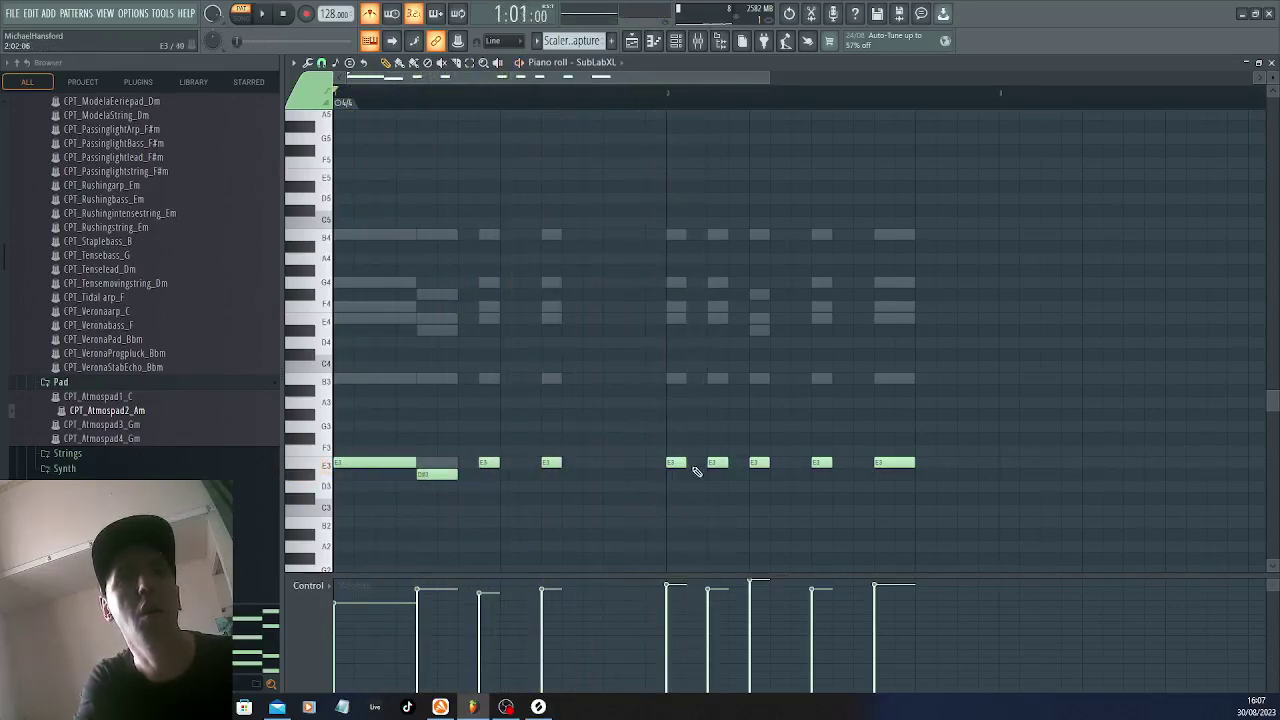
click(694, 464)
key(space)
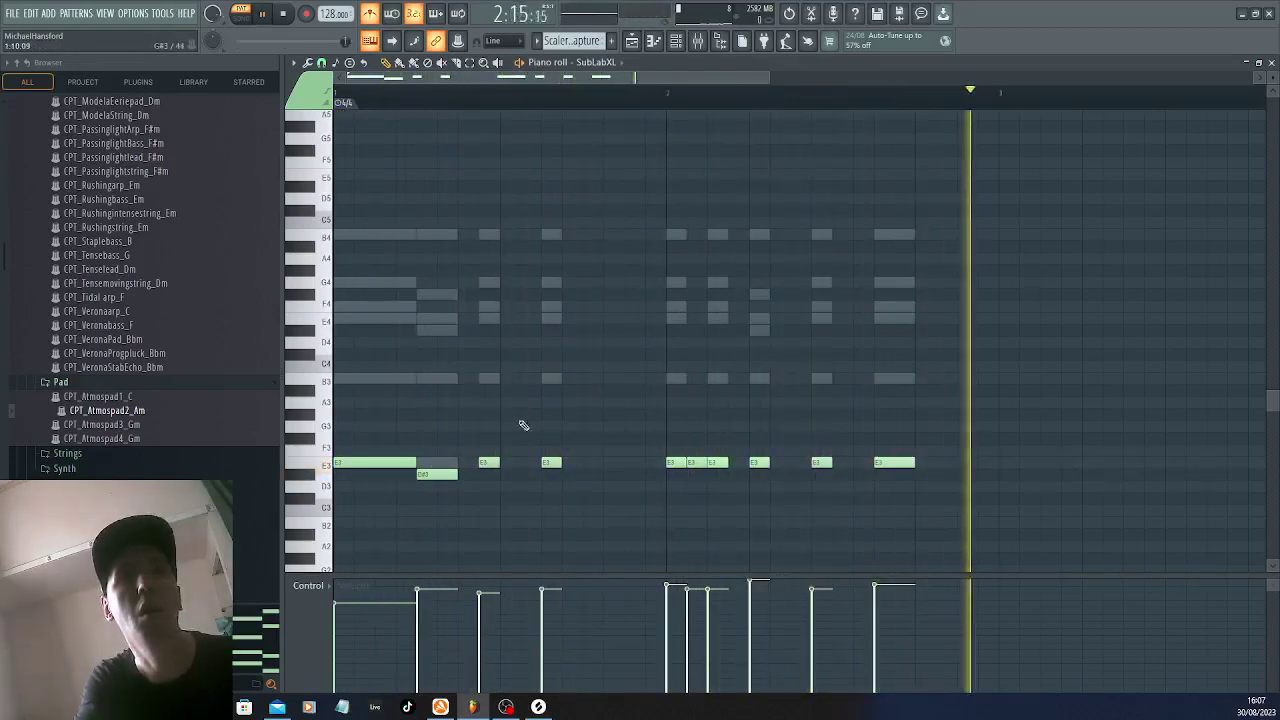
Add an E3 note just before the last note of bar 1 and a two-step D#3 note at the end of bar 2
click(524, 463)
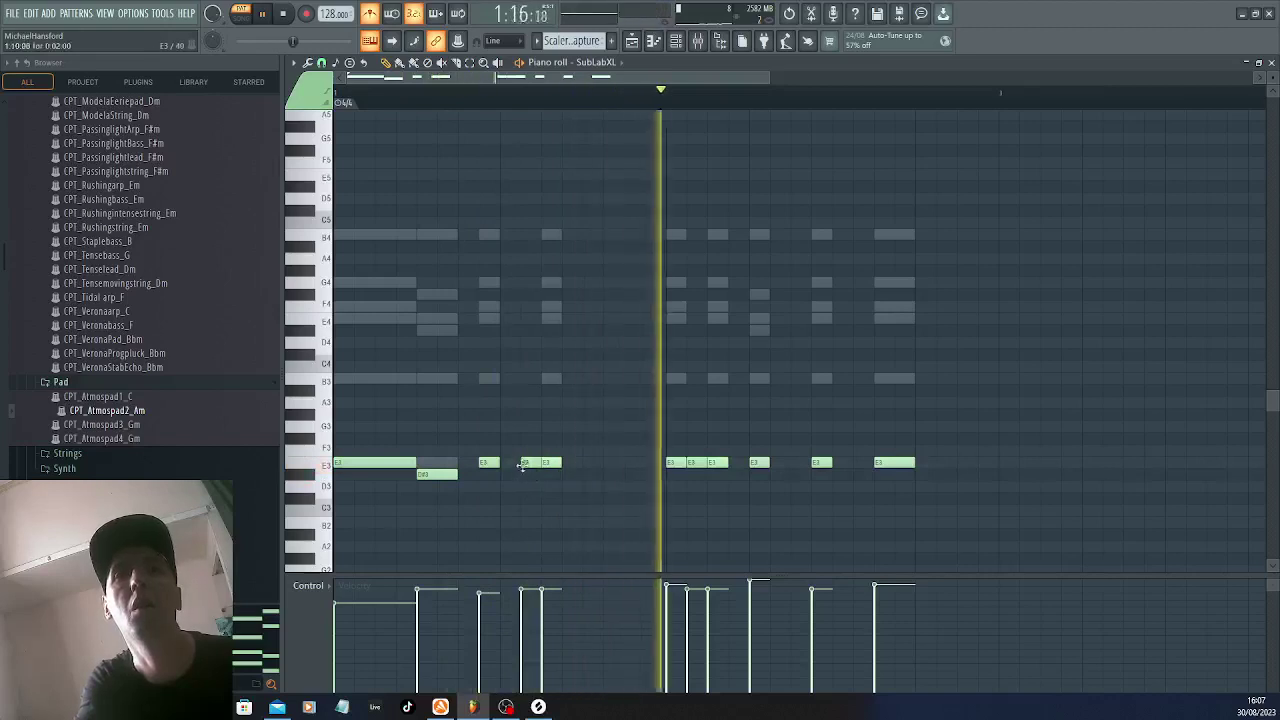
click(958, 476)
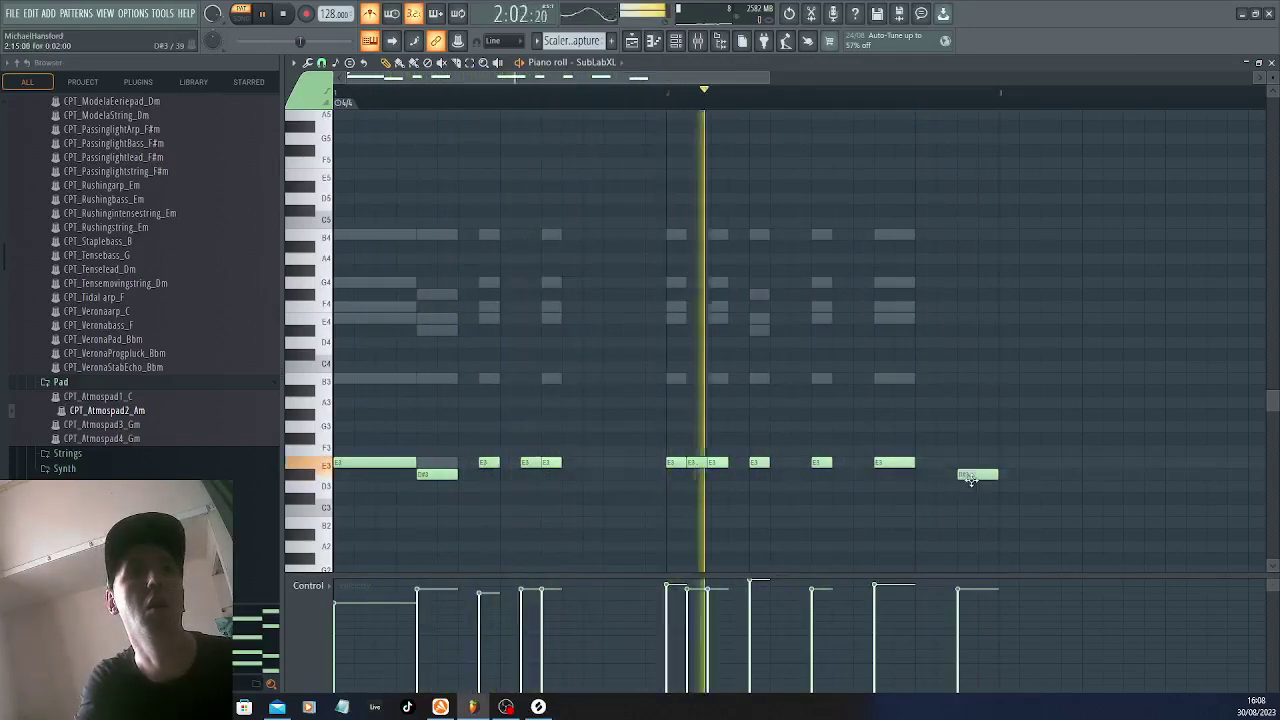
mouse_move(970, 479)
mouse_down()
mouse_move(977, 489)
mouse_move(975, 478)
mouse_up()
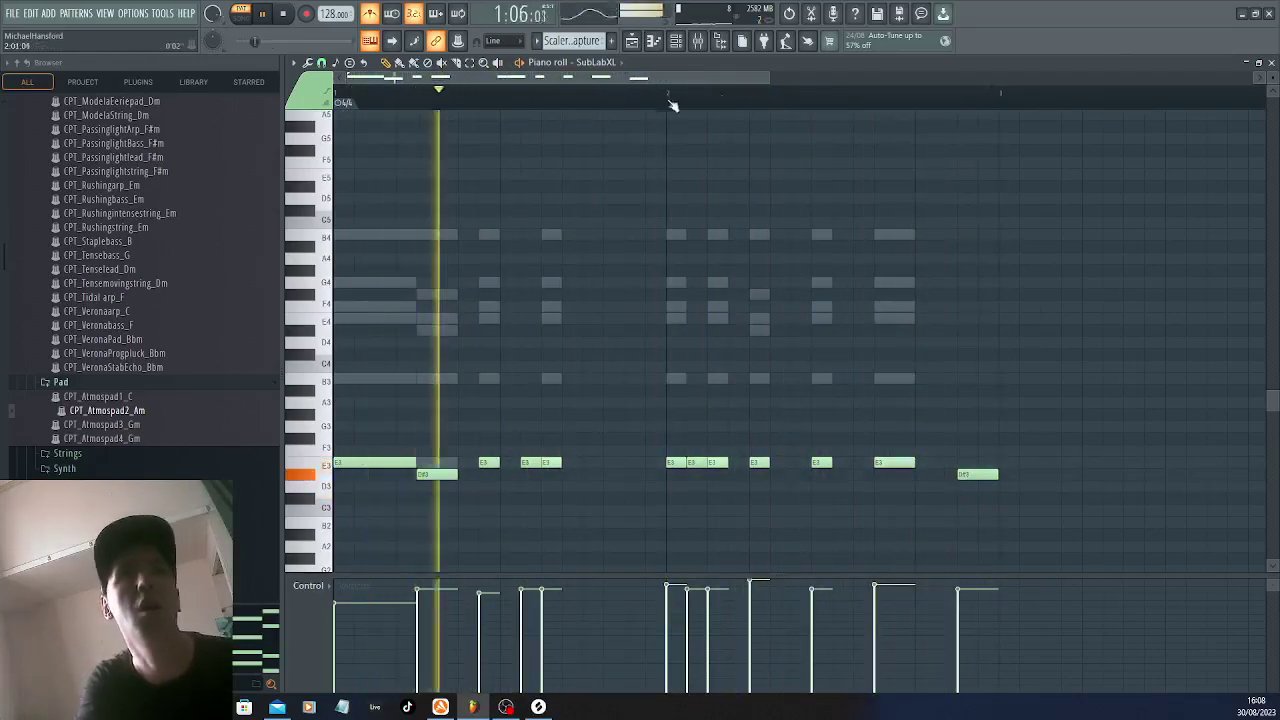
Listen to the bass with Channel #1, delete the added E3 note before bar 1's last note, and replay
click(676, 40)
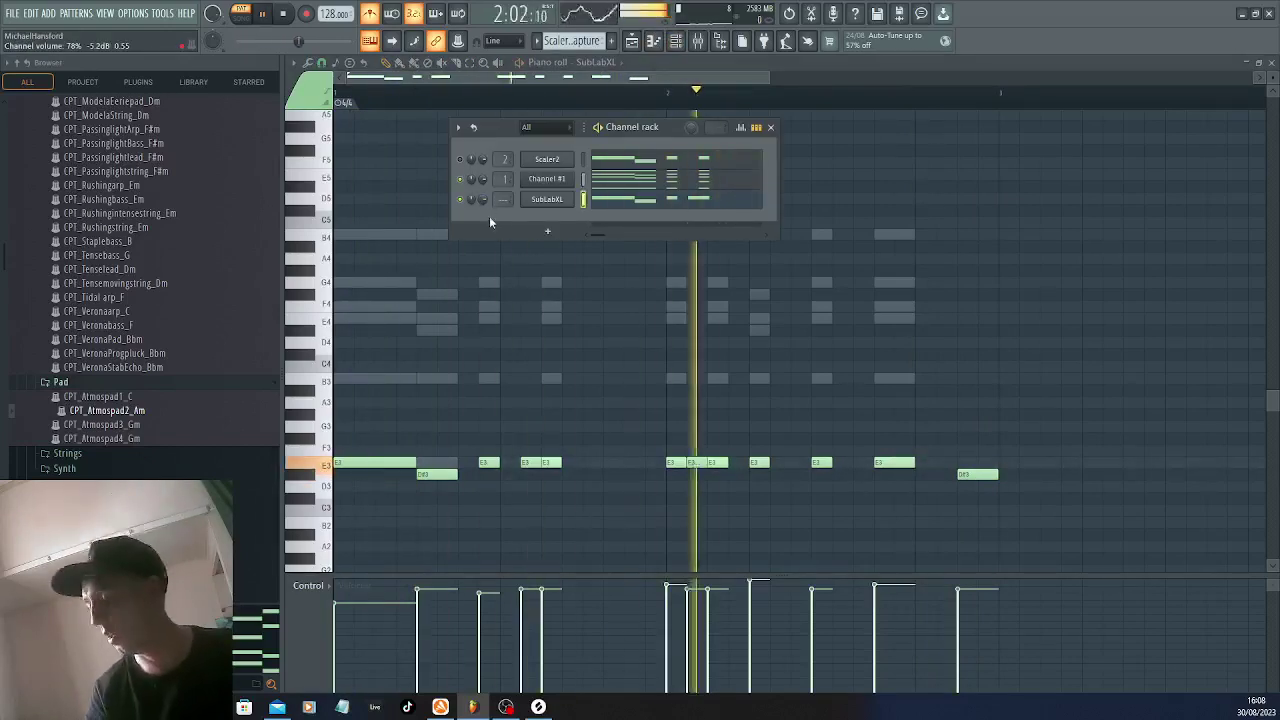
click(622, 202)
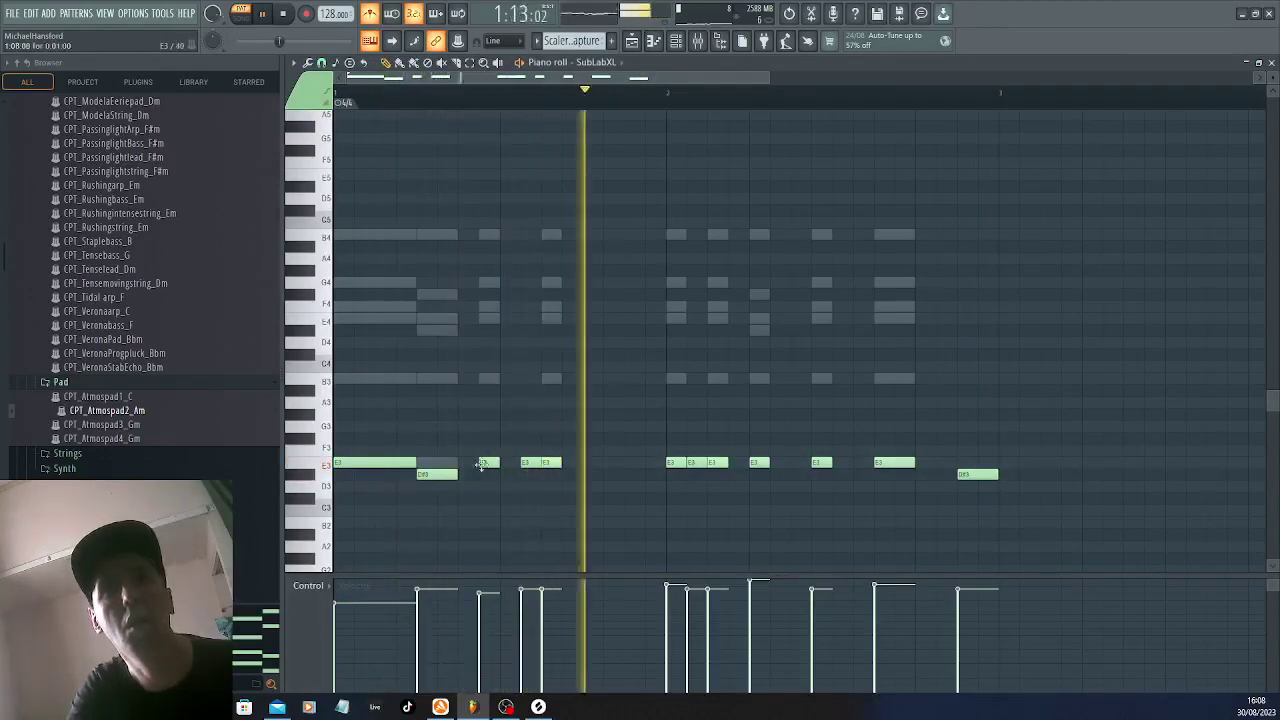
right_click(533, 463)
key(space)
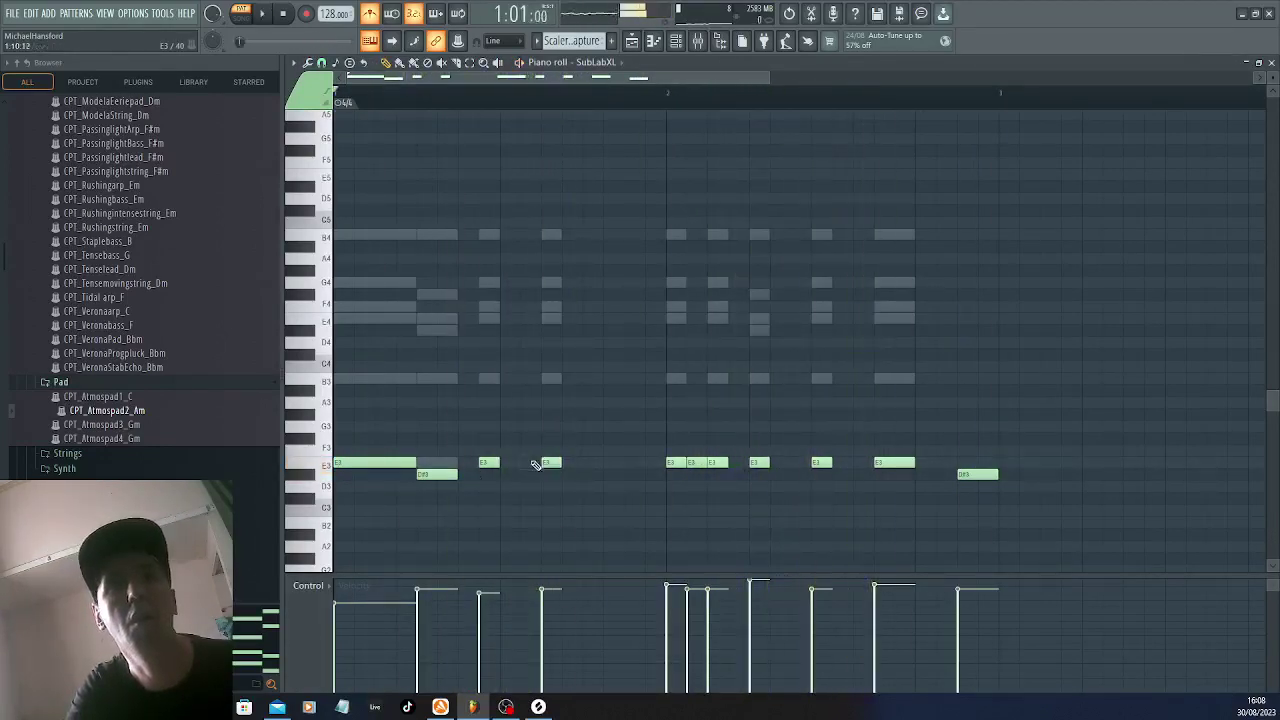
key(space)
key(space)
Lengthen the last E3 note of bar 1 to four steps while checking it in playback
drag(556, 462, 645, 482)
key(space)
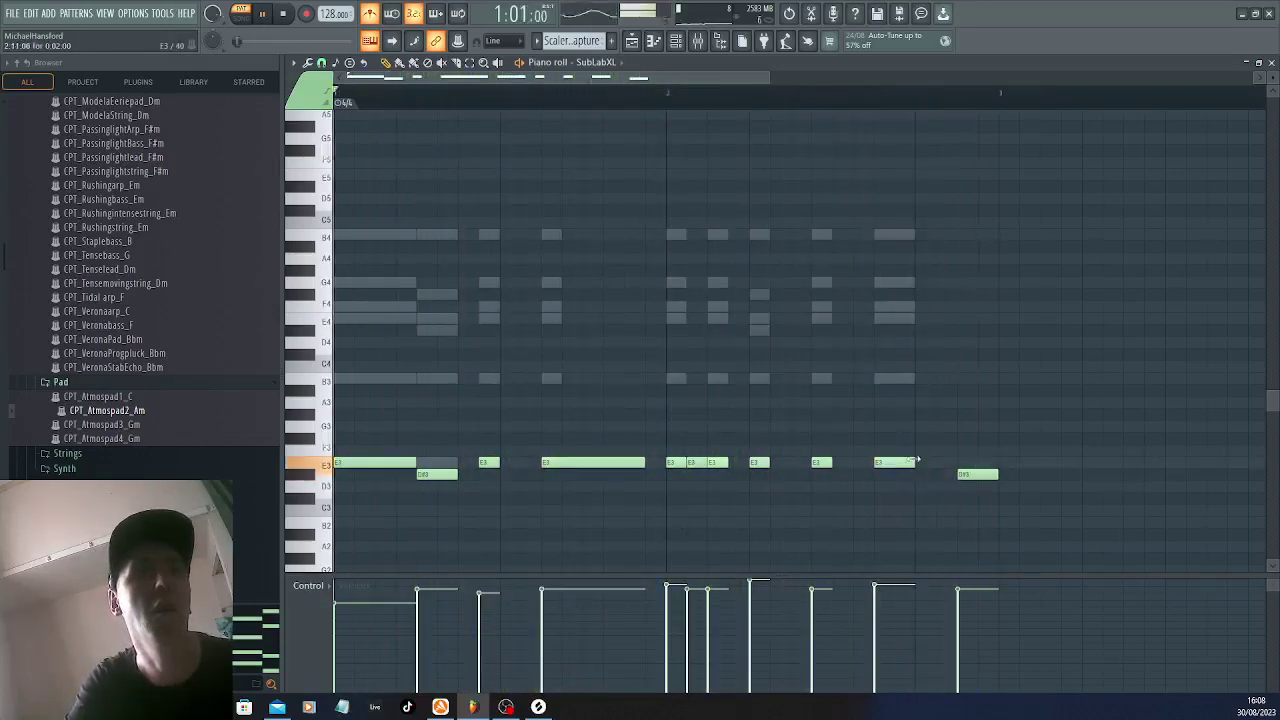
drag(645, 462, 622, 463)
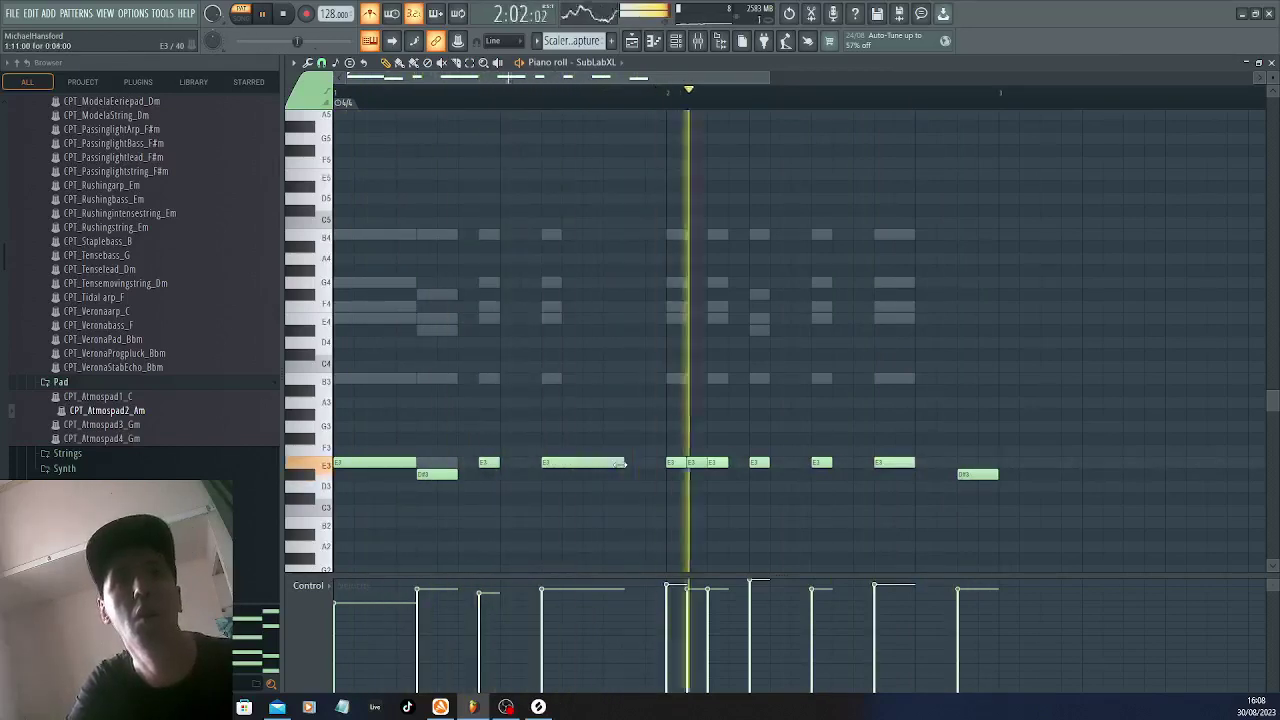
Mute Channel #1 in the channel rack and play the SubLabXL bass alone
click(676, 41)
key(space)
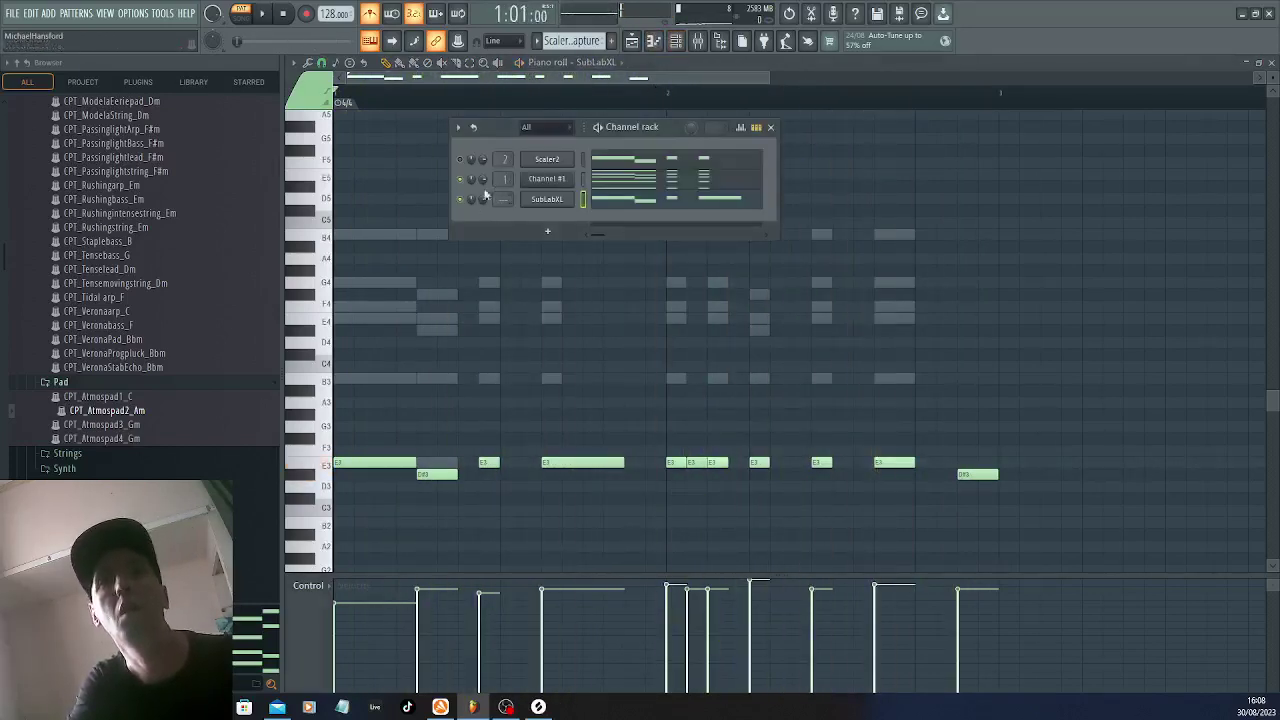
click(459, 180)
key(space)
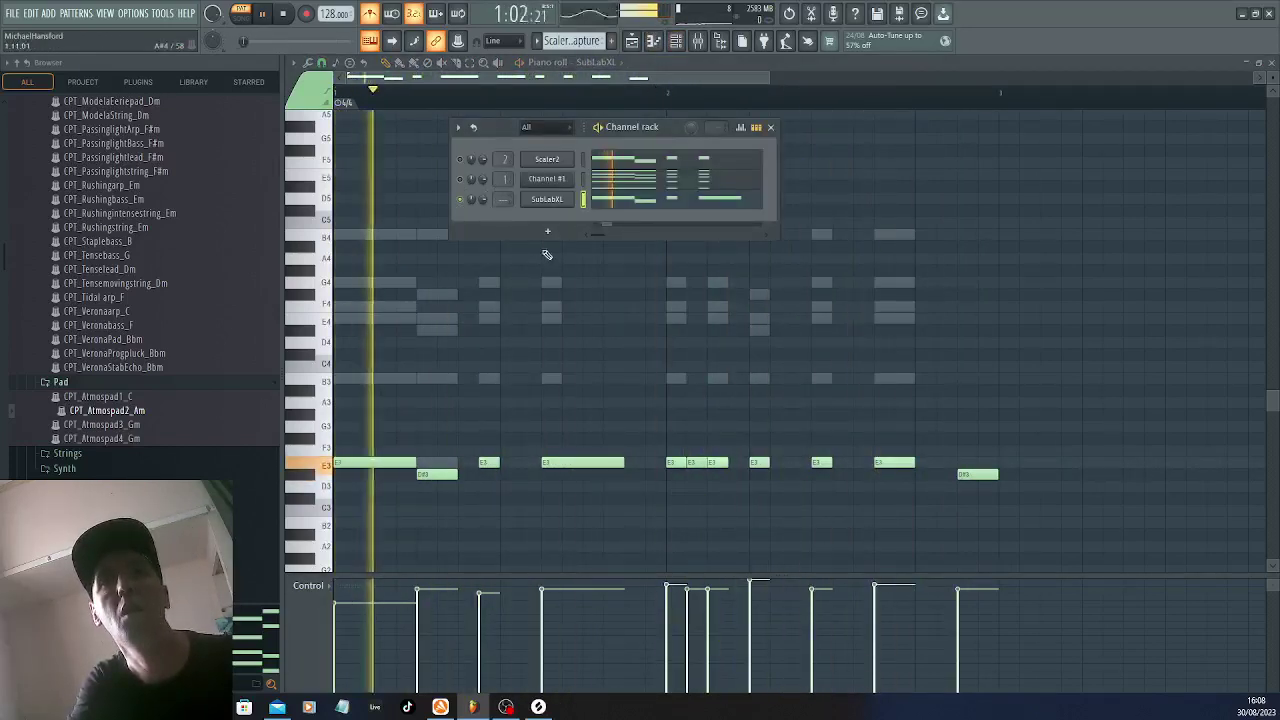
Route the SubLabXL channel to mixer track 12 and move the mixer window slightly lower
click(698, 42)
right_click(706, 431)
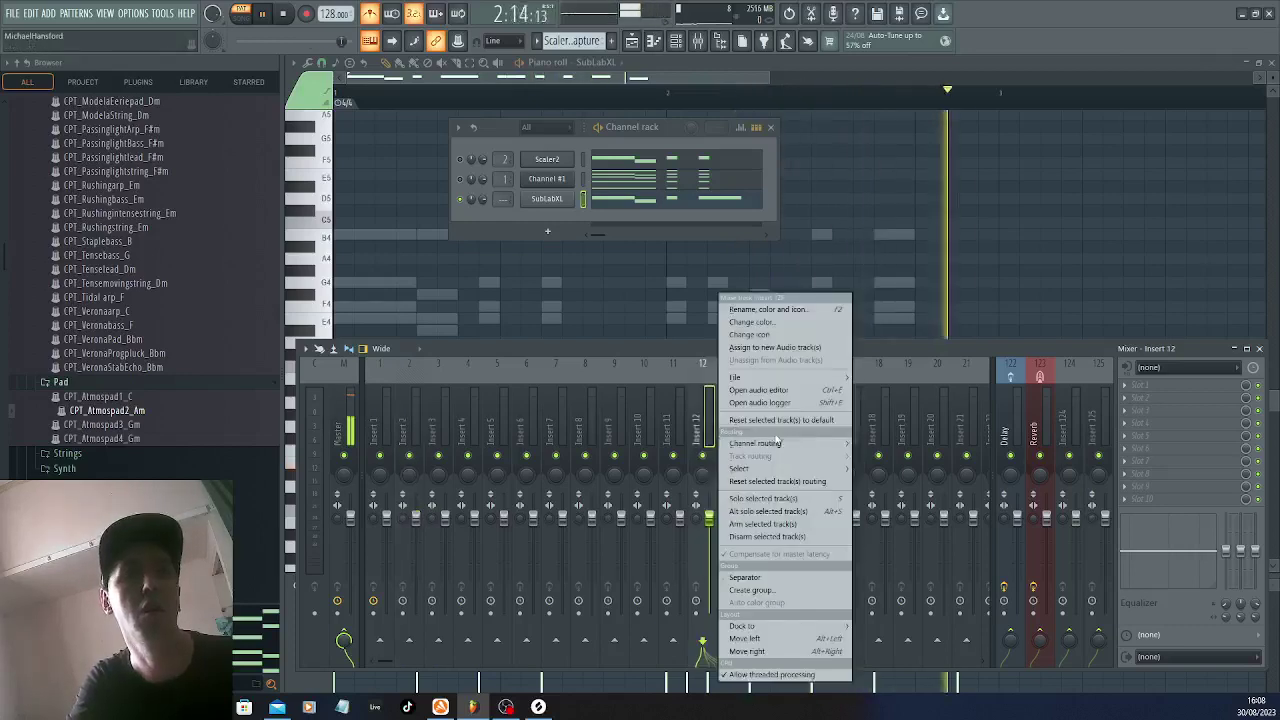
mouse_move(799, 444)
click(870, 444)
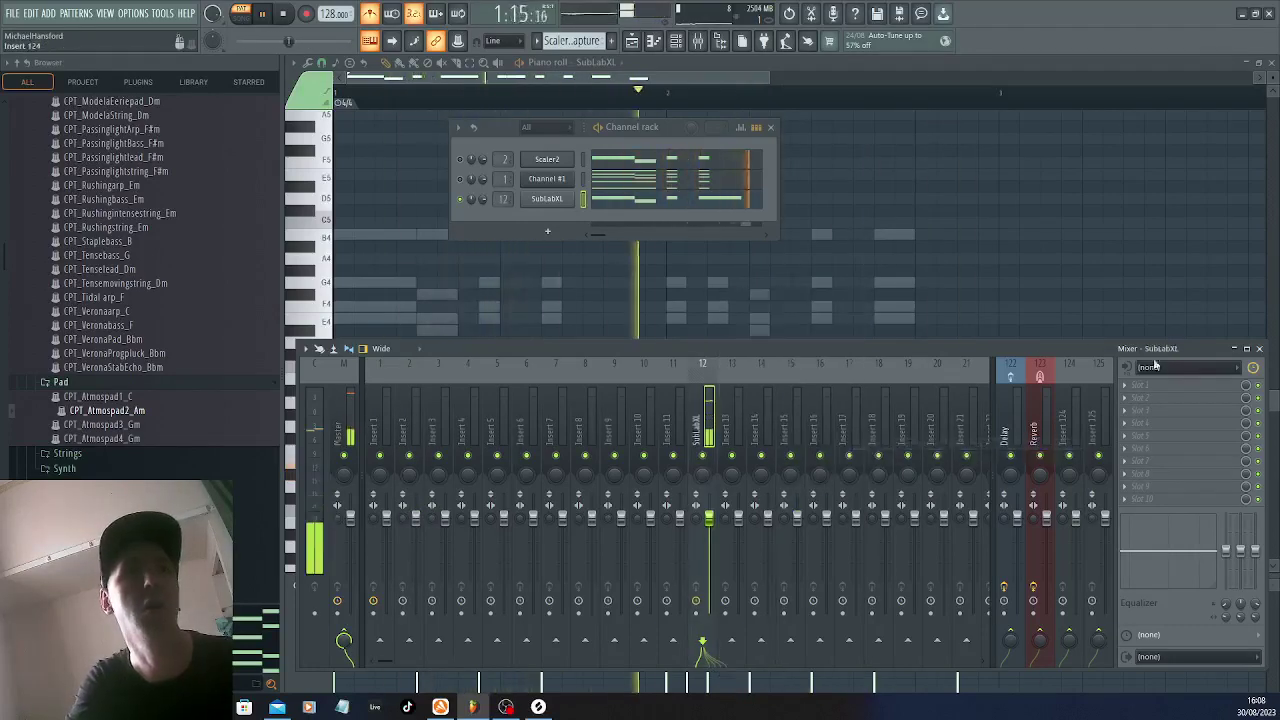
drag(1023, 346, 1021, 369)
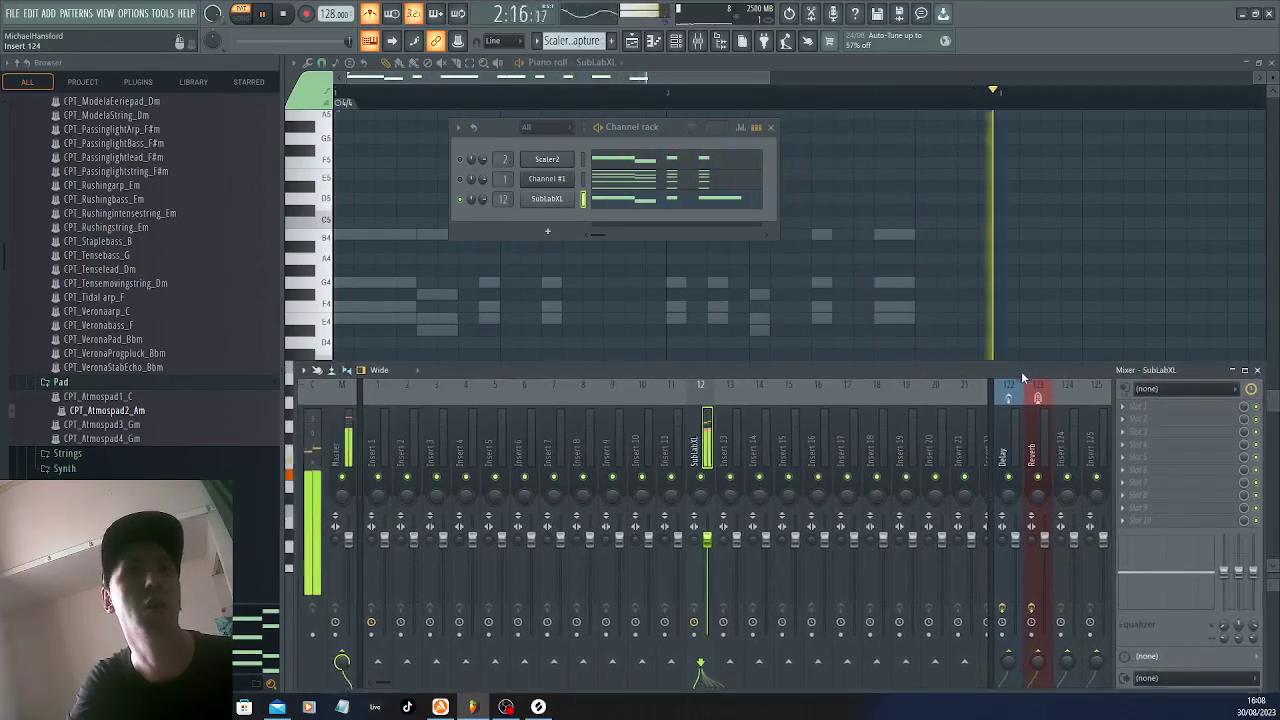
Route the SubLabXL mixer track only to track 9 and rename that track BASS BUS
right_click(614, 662)
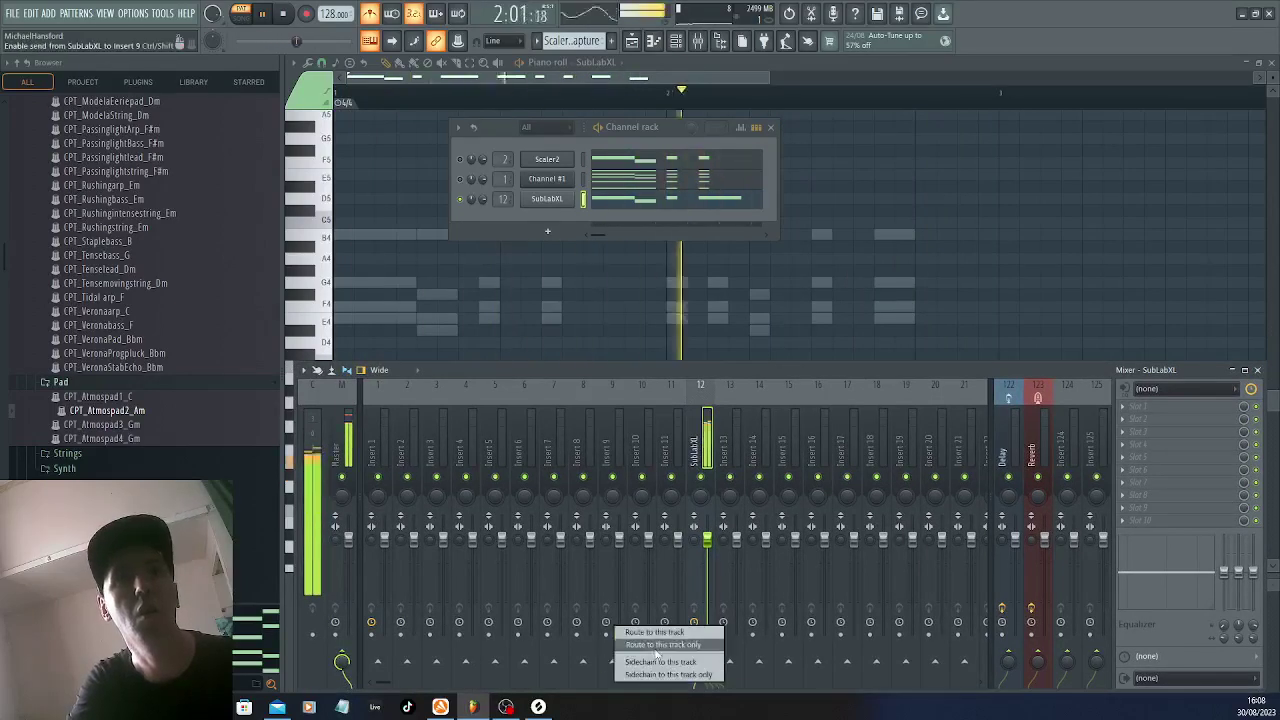
click(645, 645)
right_click(628, 505)
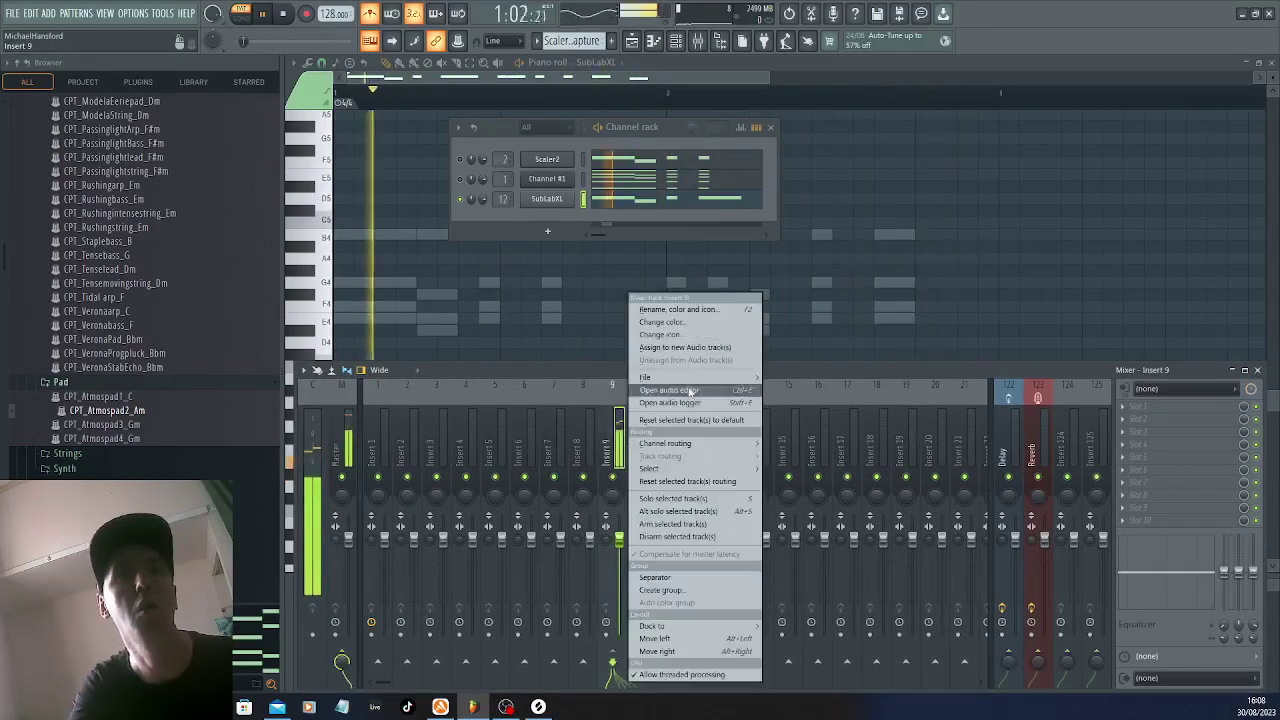
click(688, 309)
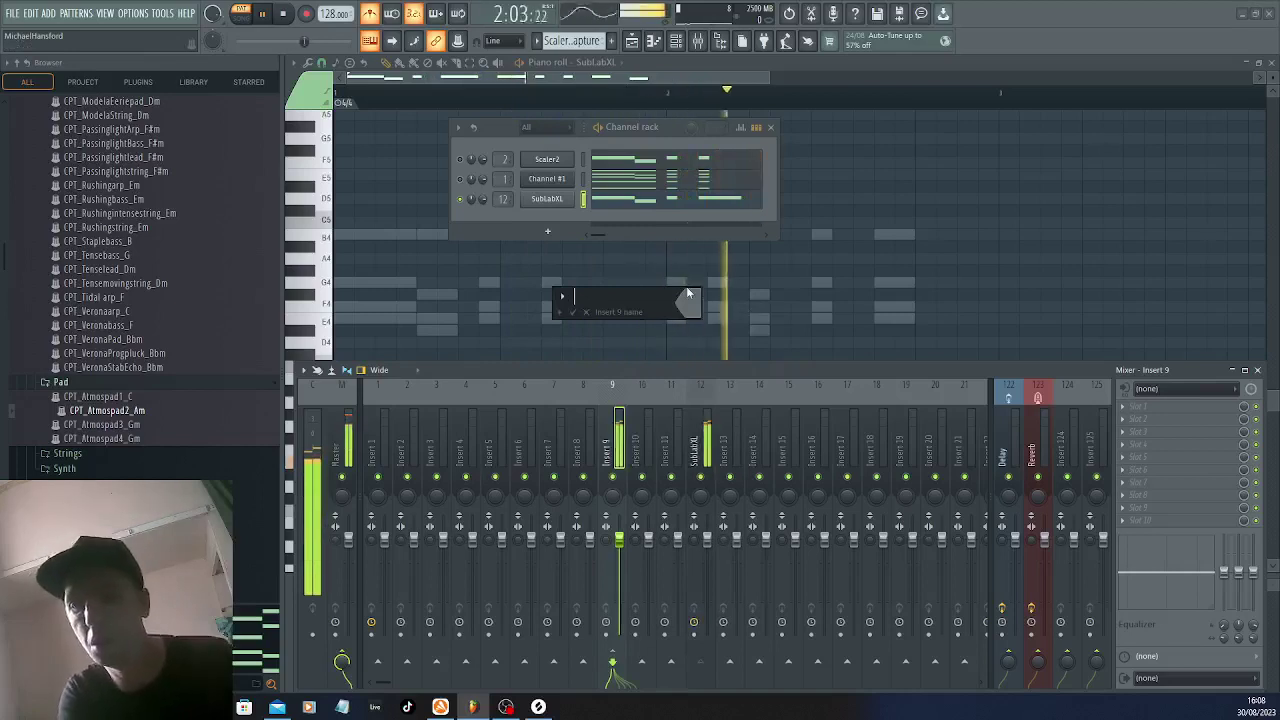
text(BASS )
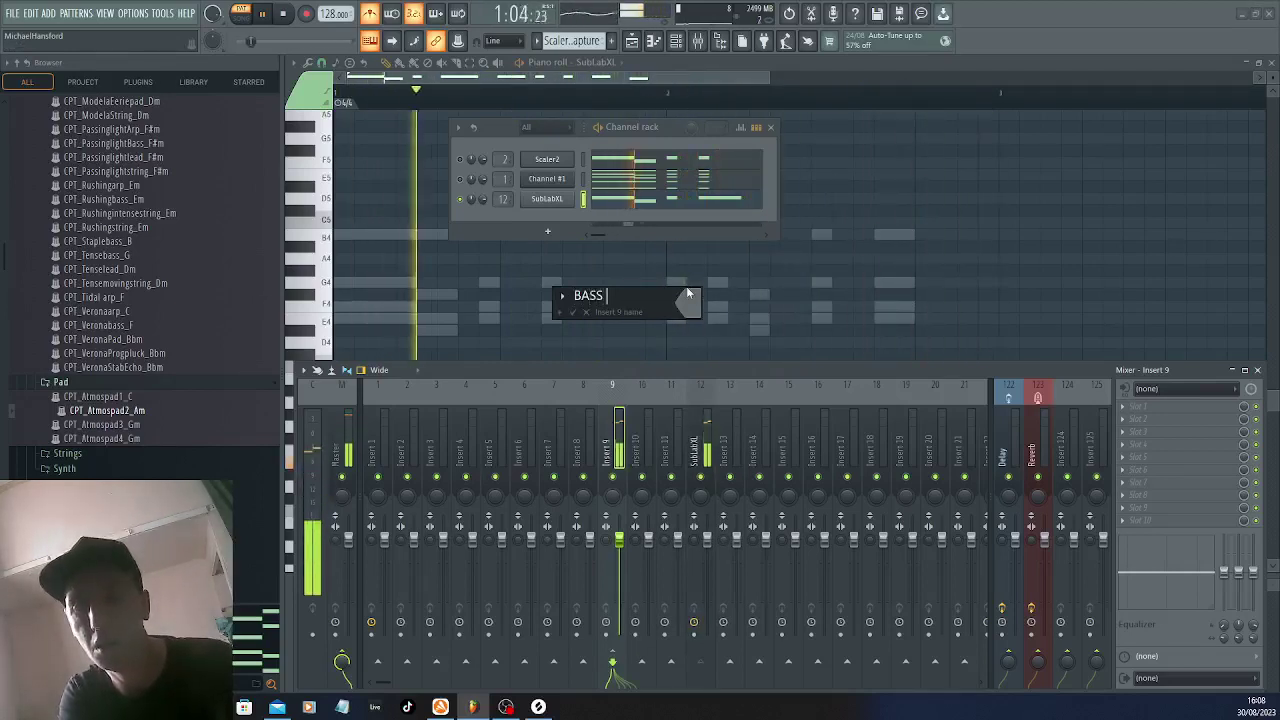
text(BUS)
key(Return)
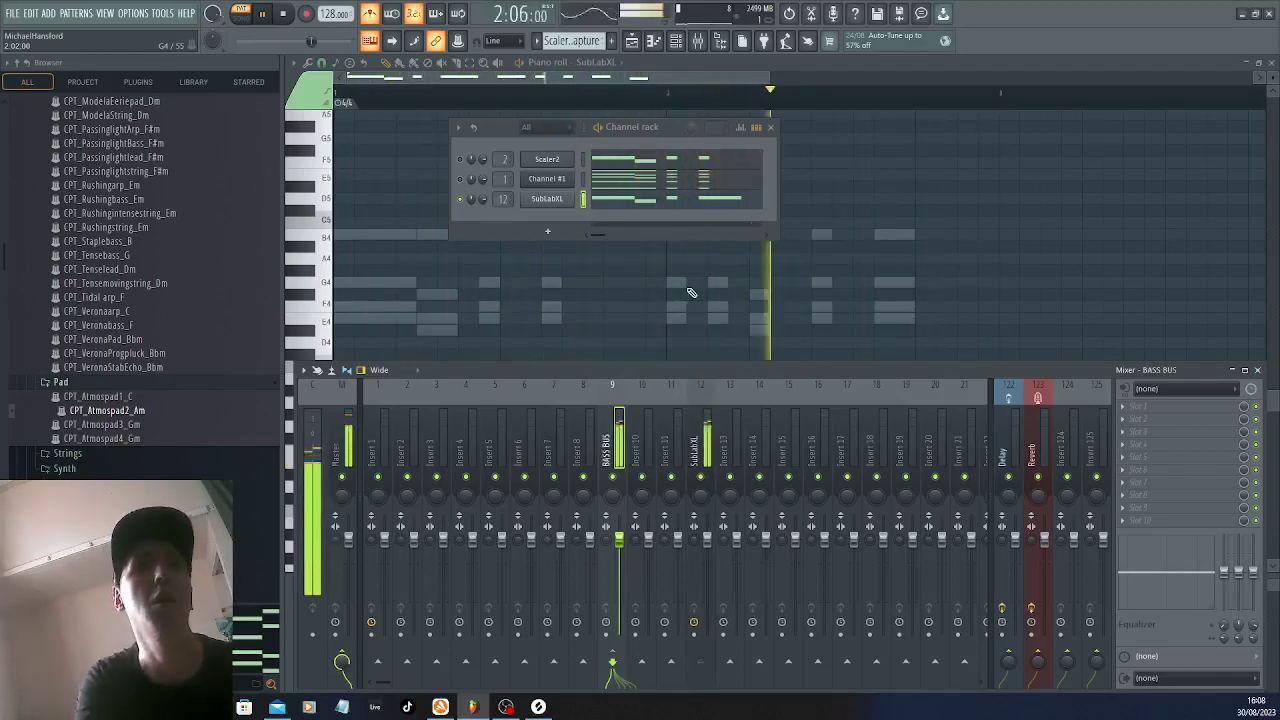
Load LFOTool into the first effect slot of BASS BUS and place its window over the mixer's middle
click(1150, 406)
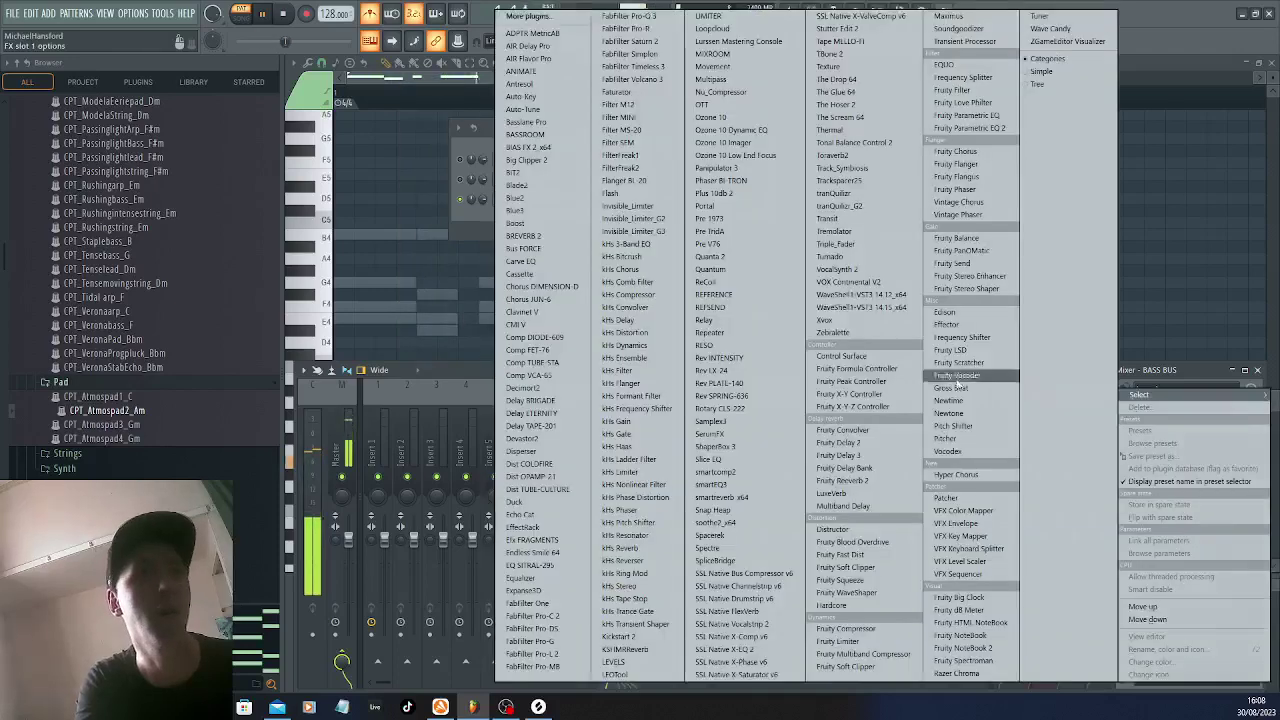
click(617, 675)
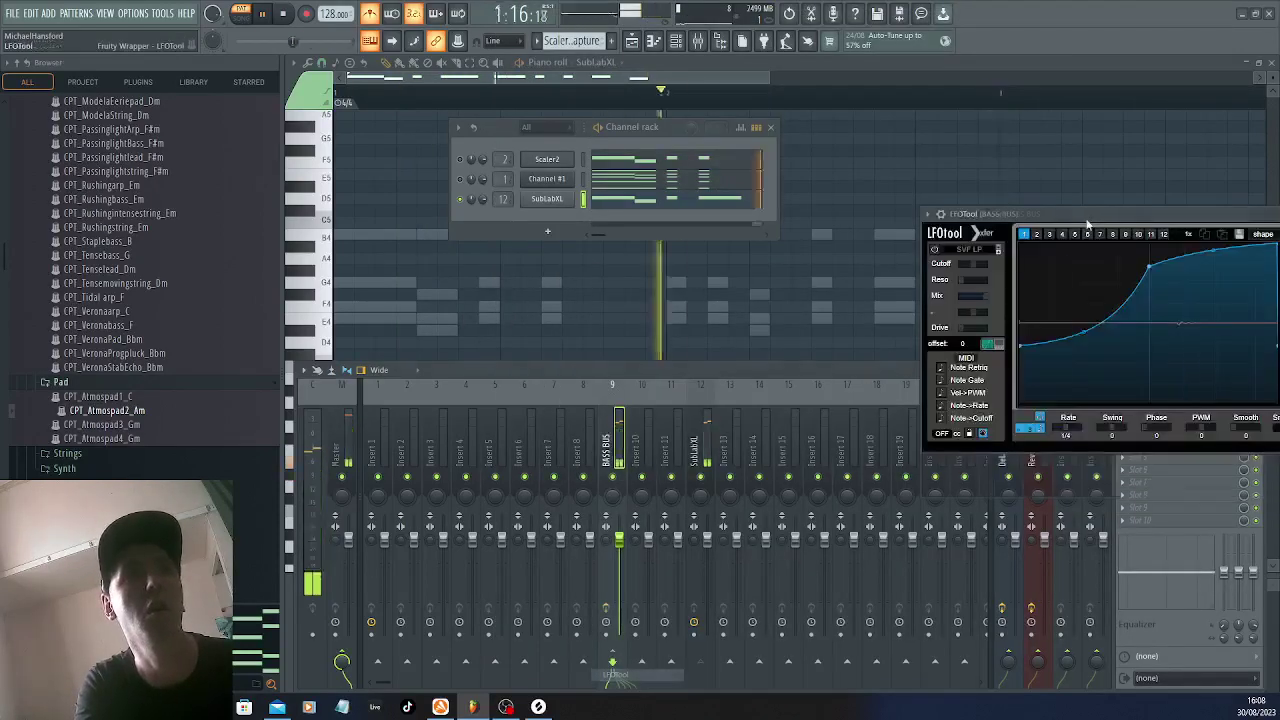
drag(1034, 216, 678, 280)
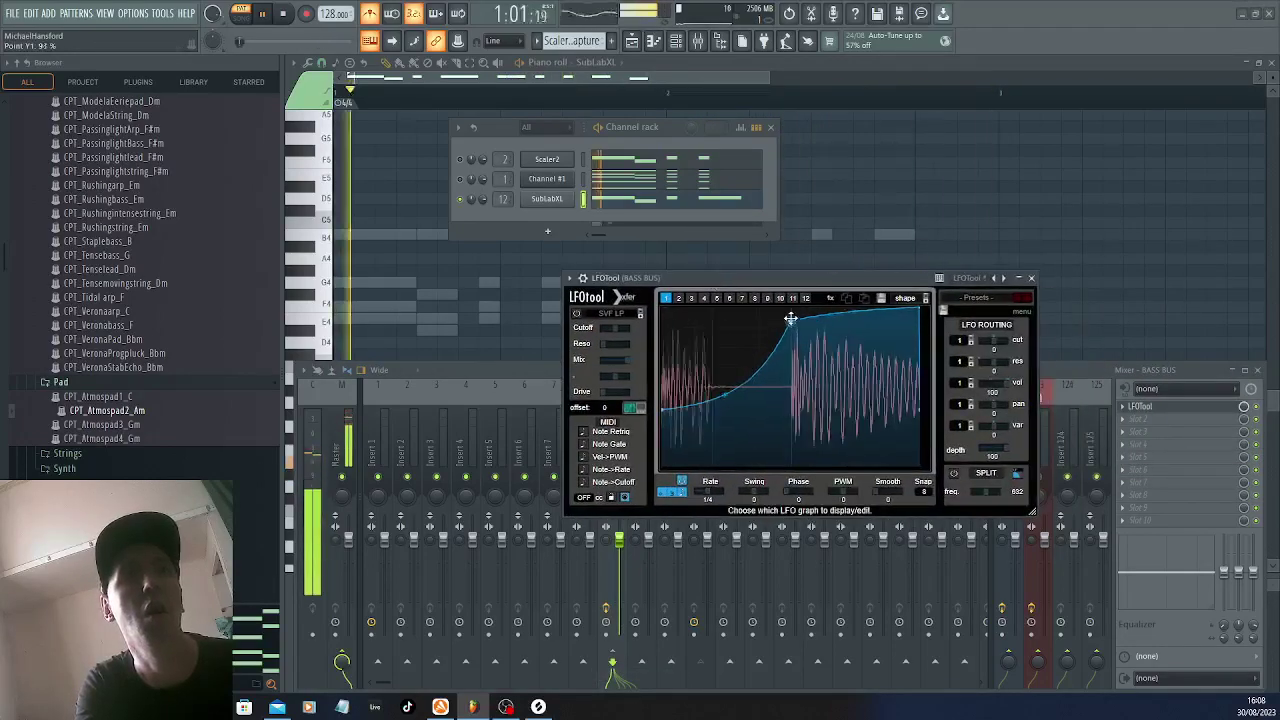
Reshape the LFOTool curve to start near 5% and reach full level at its midpoint, and reduce the LFO volume amount to 60
drag(791, 330, 791, 309)
drag(663, 414, 681, 459)
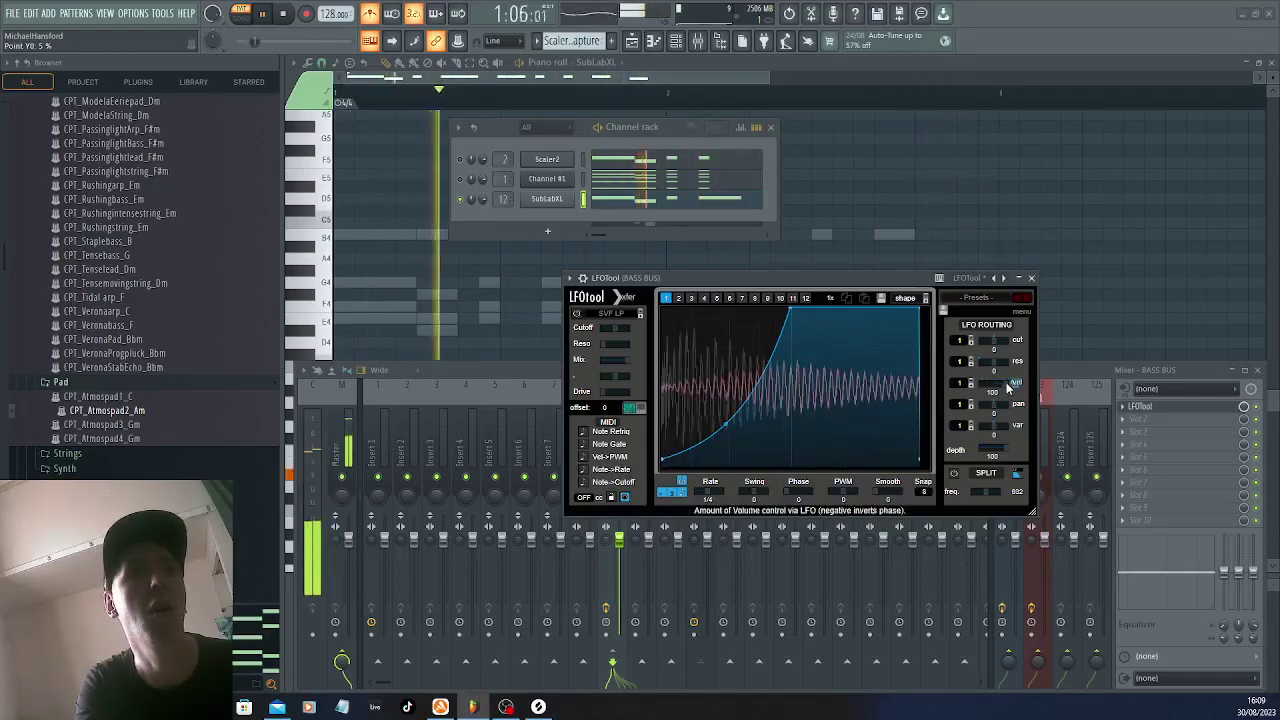
drag(1006, 385, 996, 392)
scroll(995, 393, down, 2)
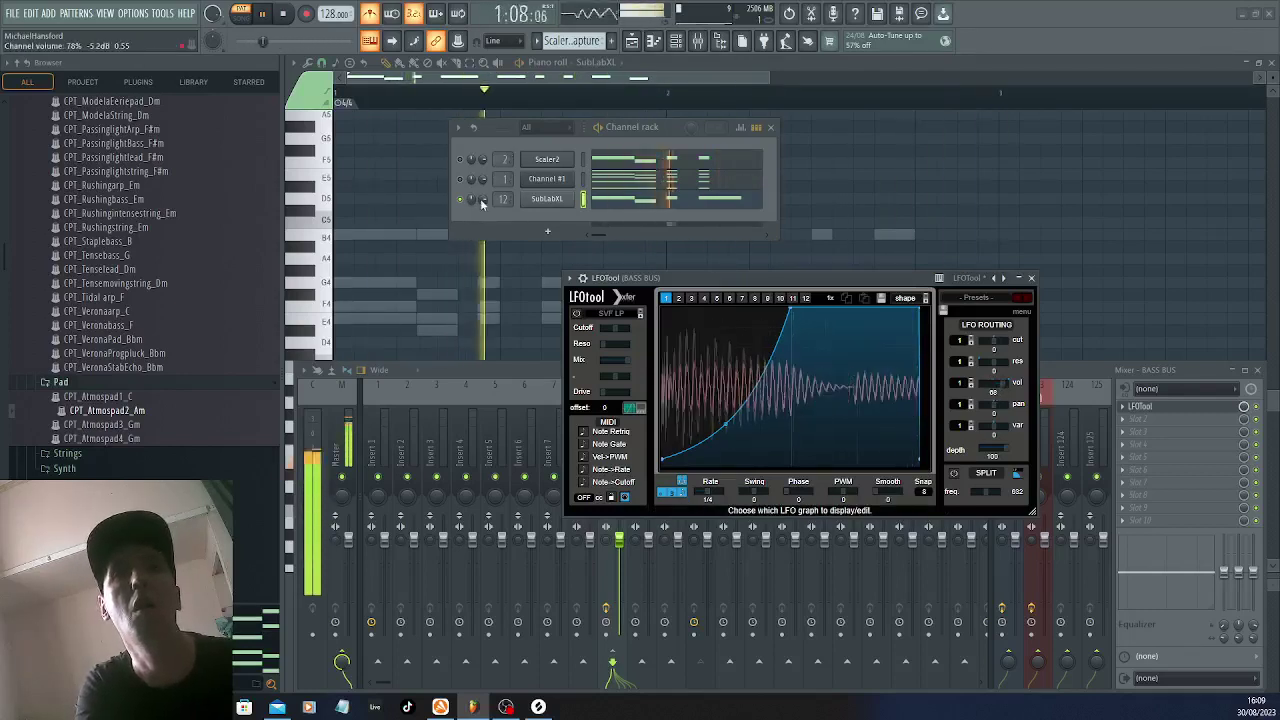
Add a Kick 2 x64 channel and fill its step sequence every 4 steps
click(541, 236)
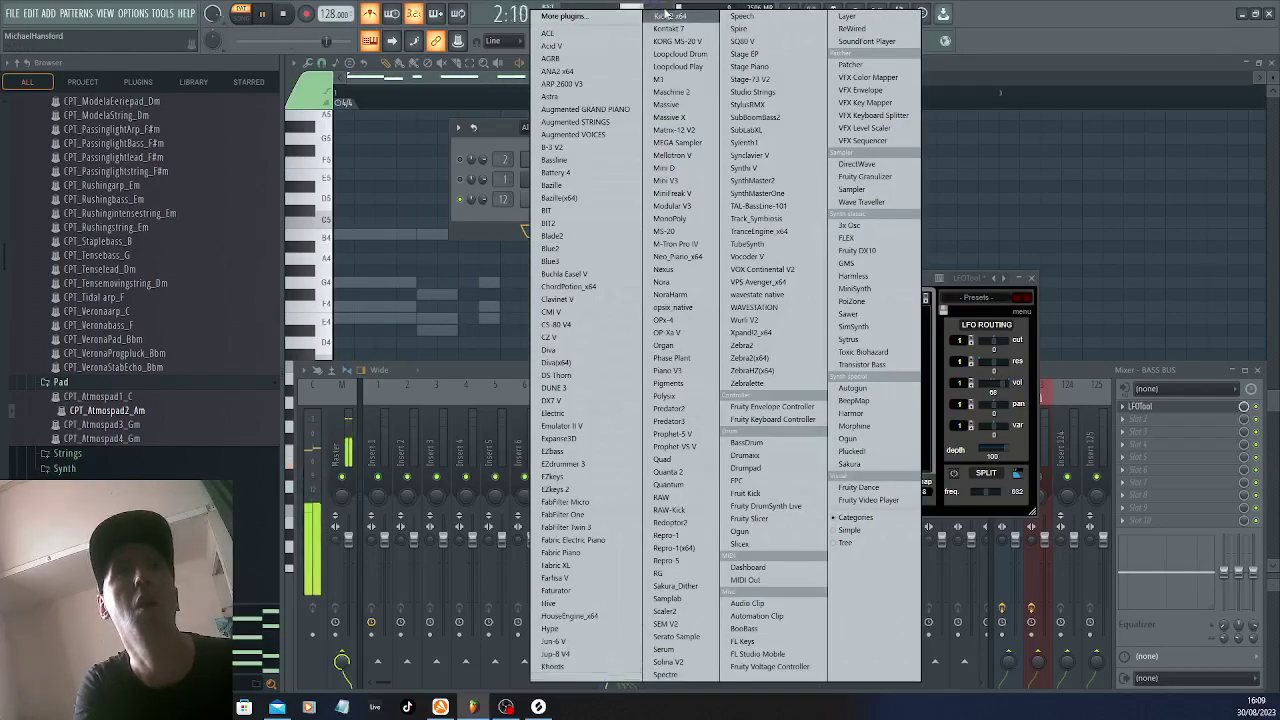
click(668, 16)
drag(558, 140, 520, 305)
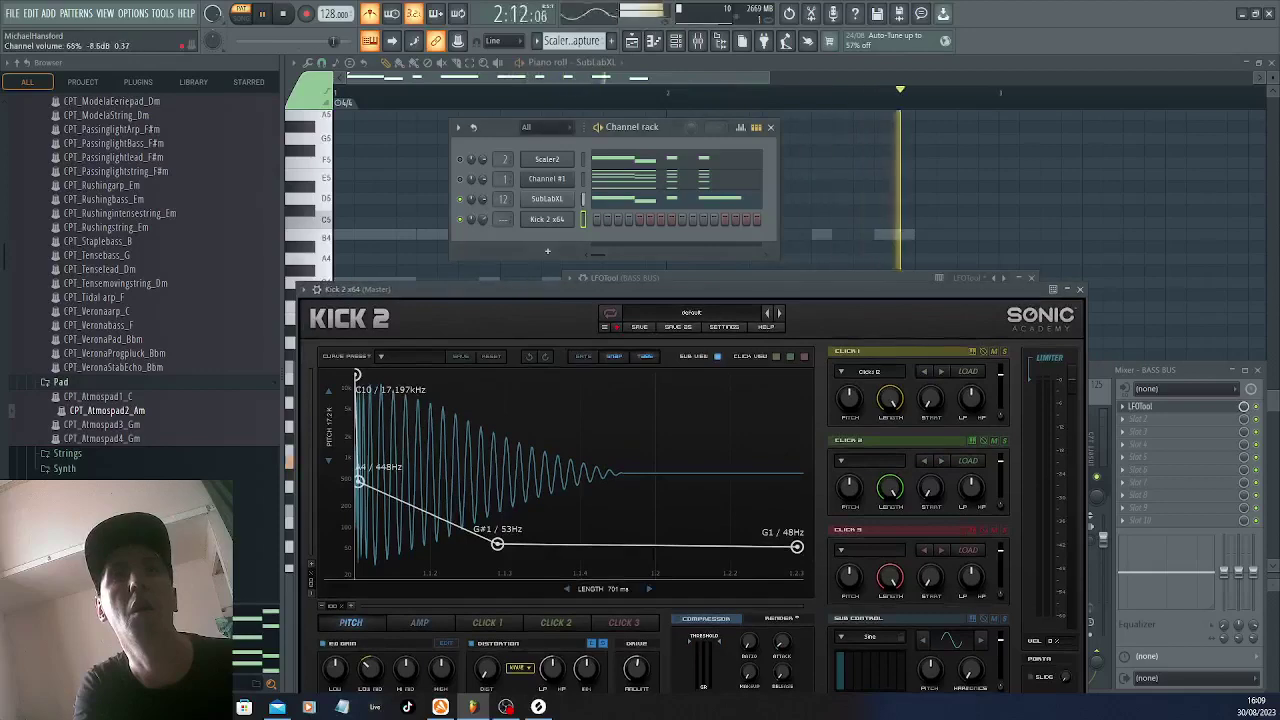
right_click(545, 222)
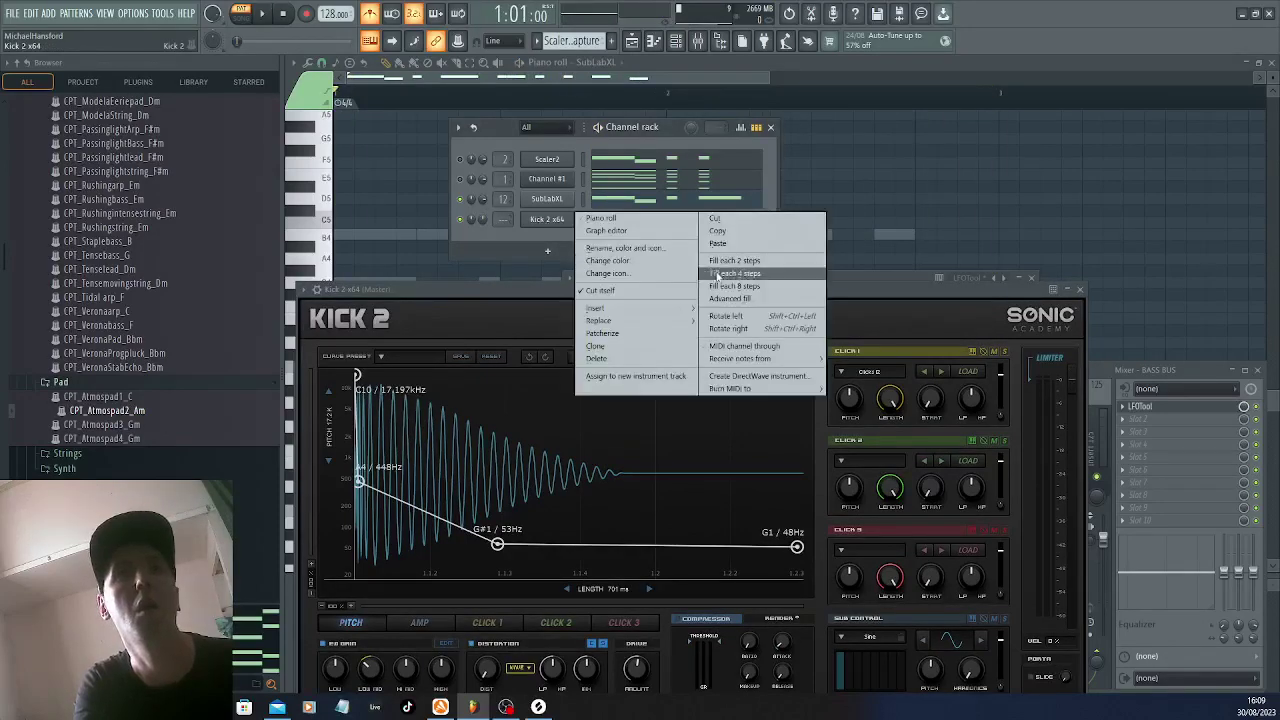
click(717, 274)
Open the Kick 2 preset browser, restart playback while checking the LFOTool display, and return to the Kick 2 presets
click(691, 312)
key(space)
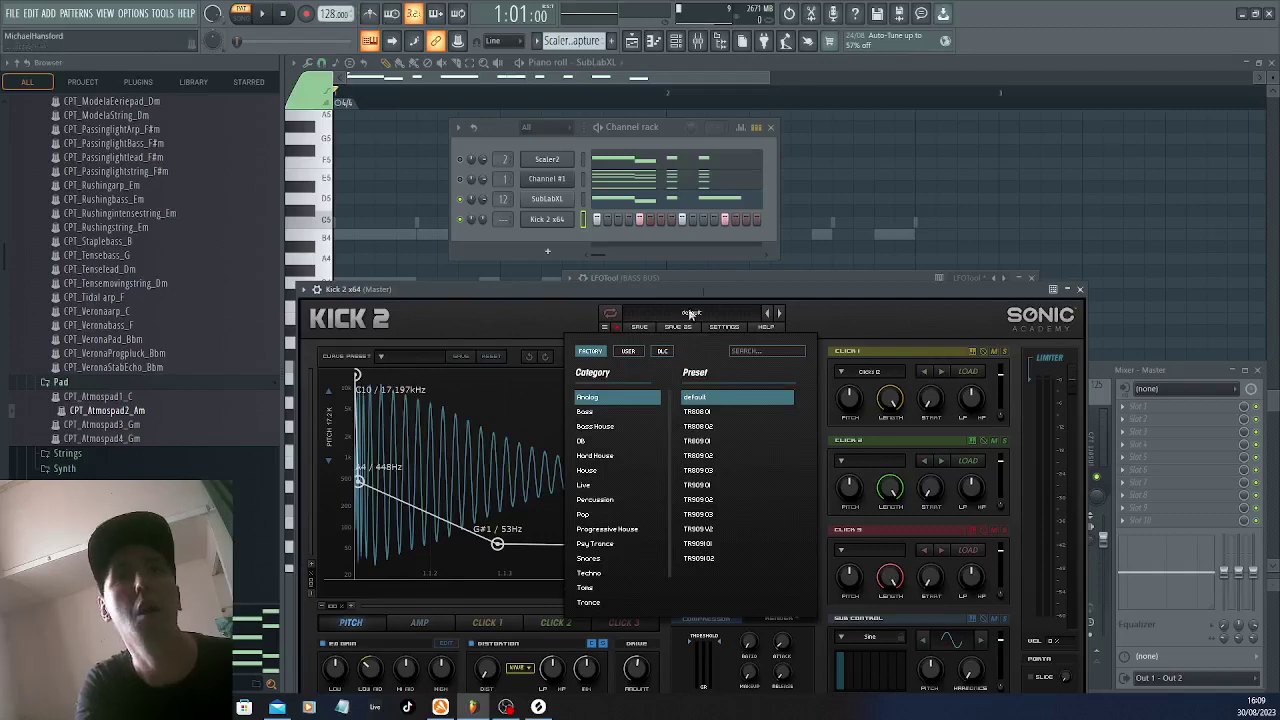
click(717, 277)
key(space)
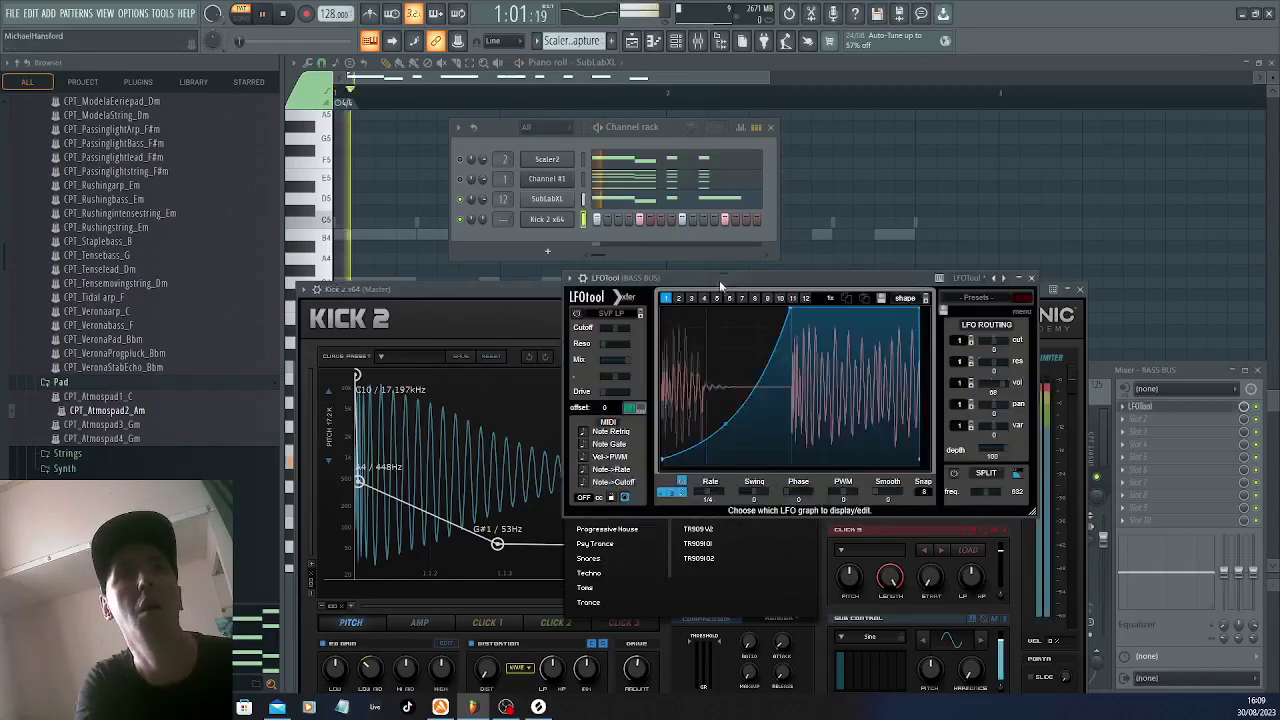
click(534, 326)
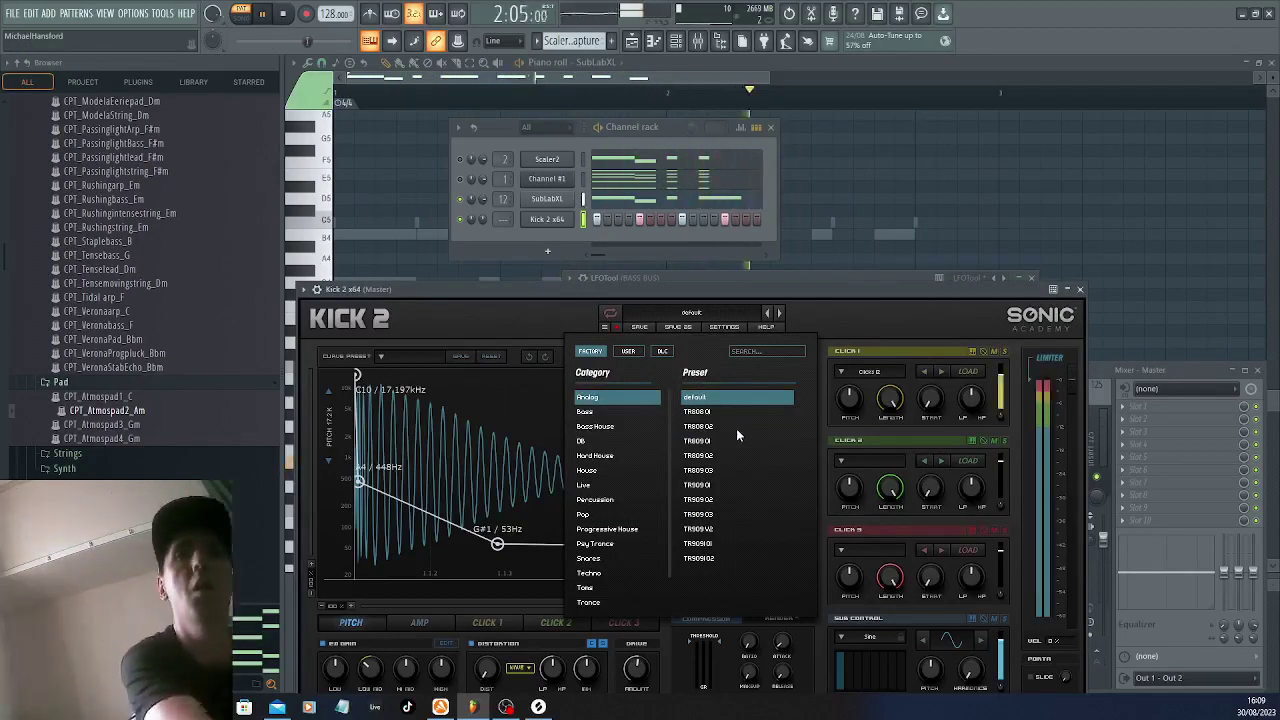
Try a kick preset from the Progressive House category during playback
scroll(614, 511, down, 1)
click(615, 496)
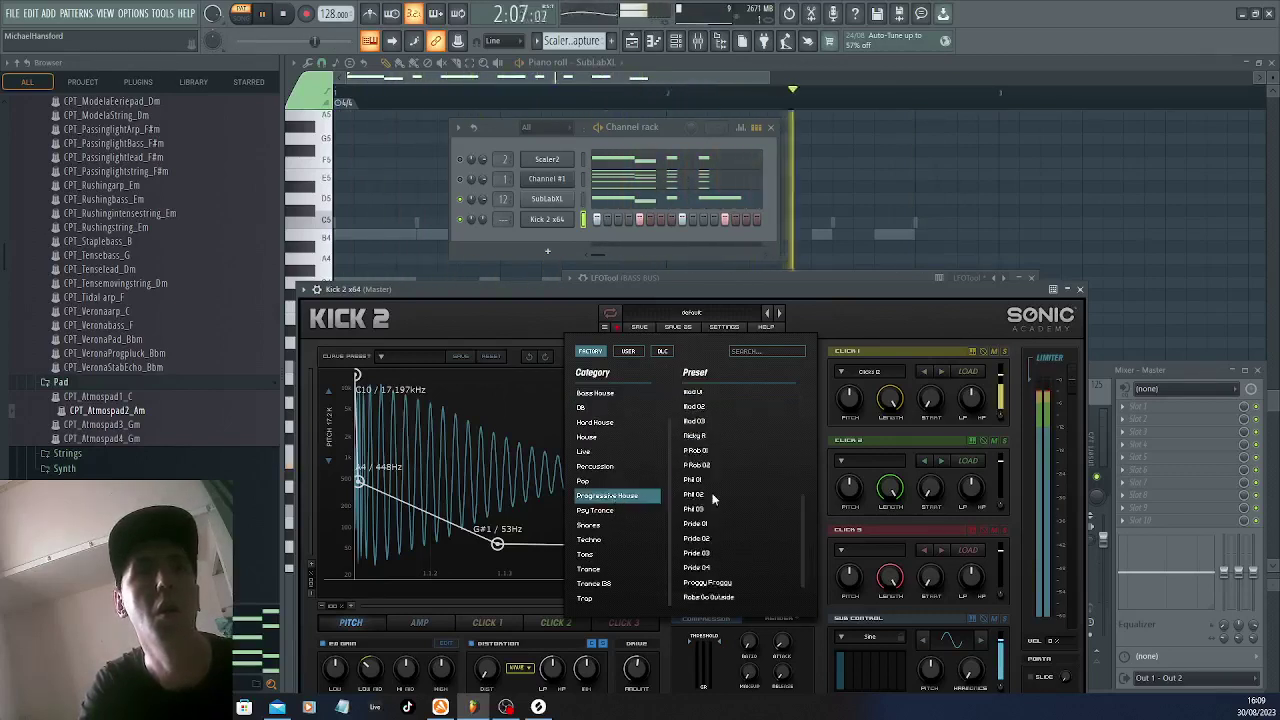
click(694, 397)
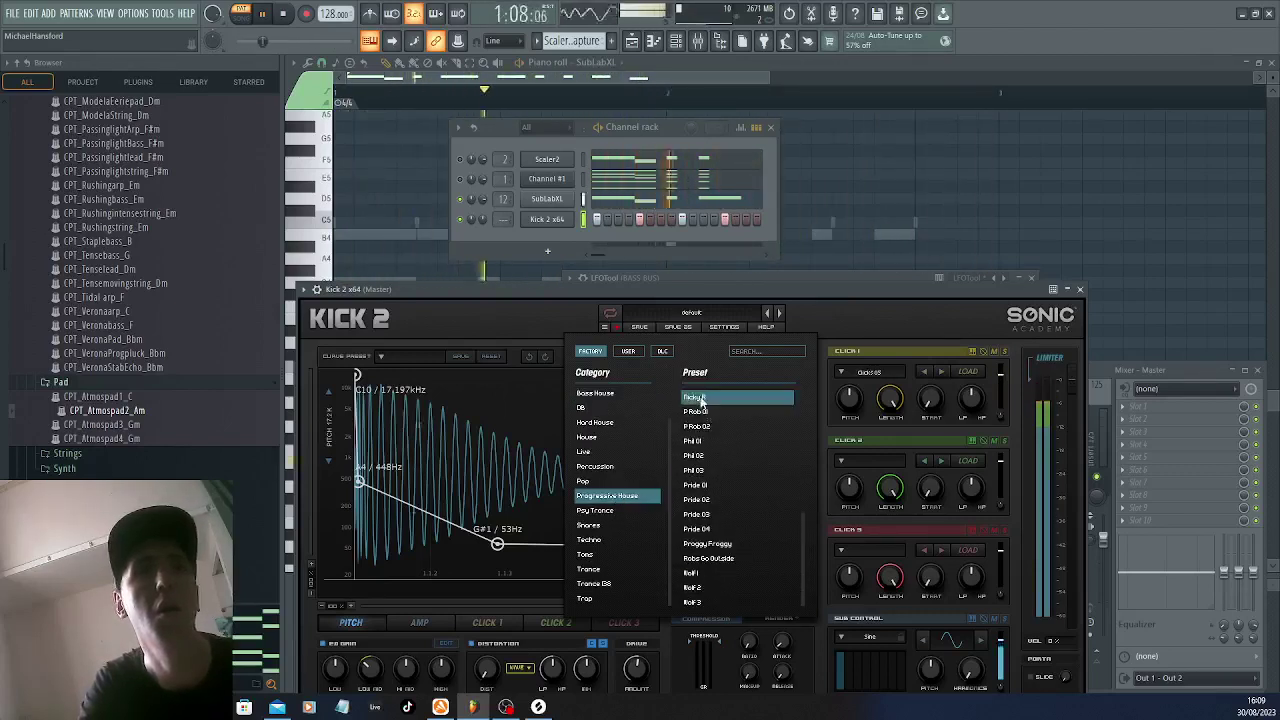
Audition the House kick presets from Anger Management 02 through Big Sack Of Drums, Big Town and Casey to Dancer
scroll(603, 489, up, 1)
click(598, 471)
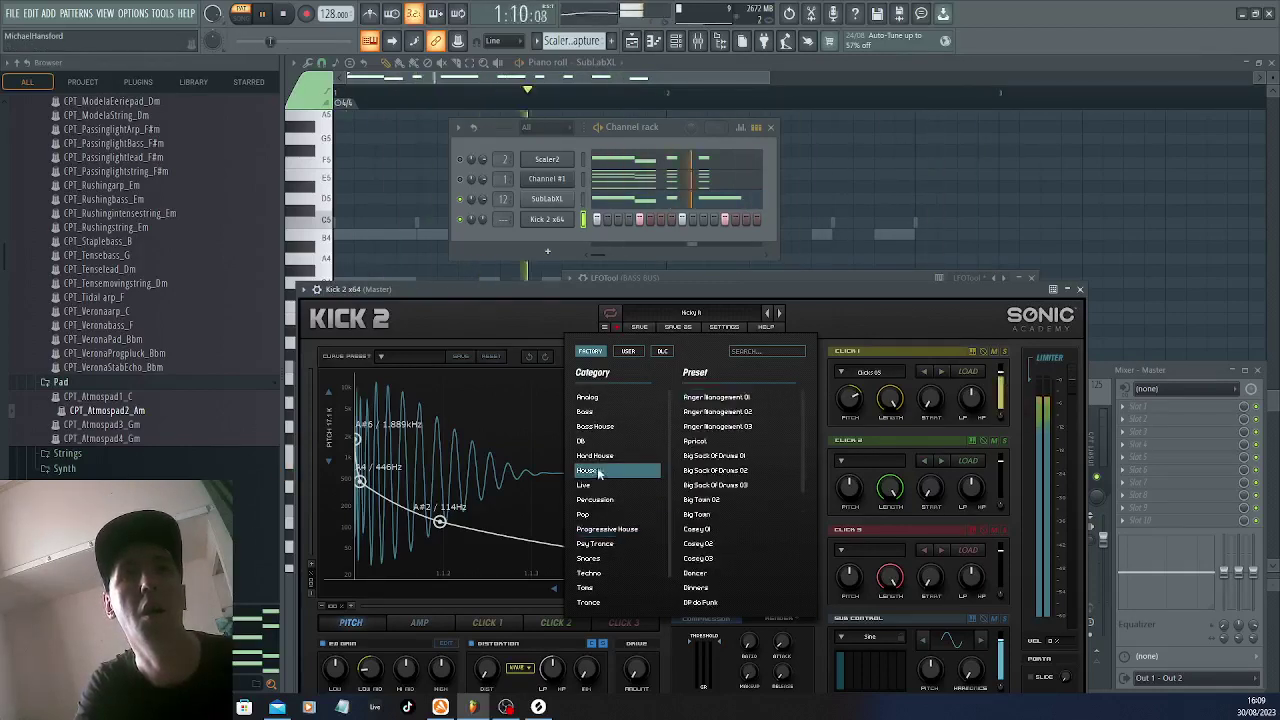
click(712, 411)
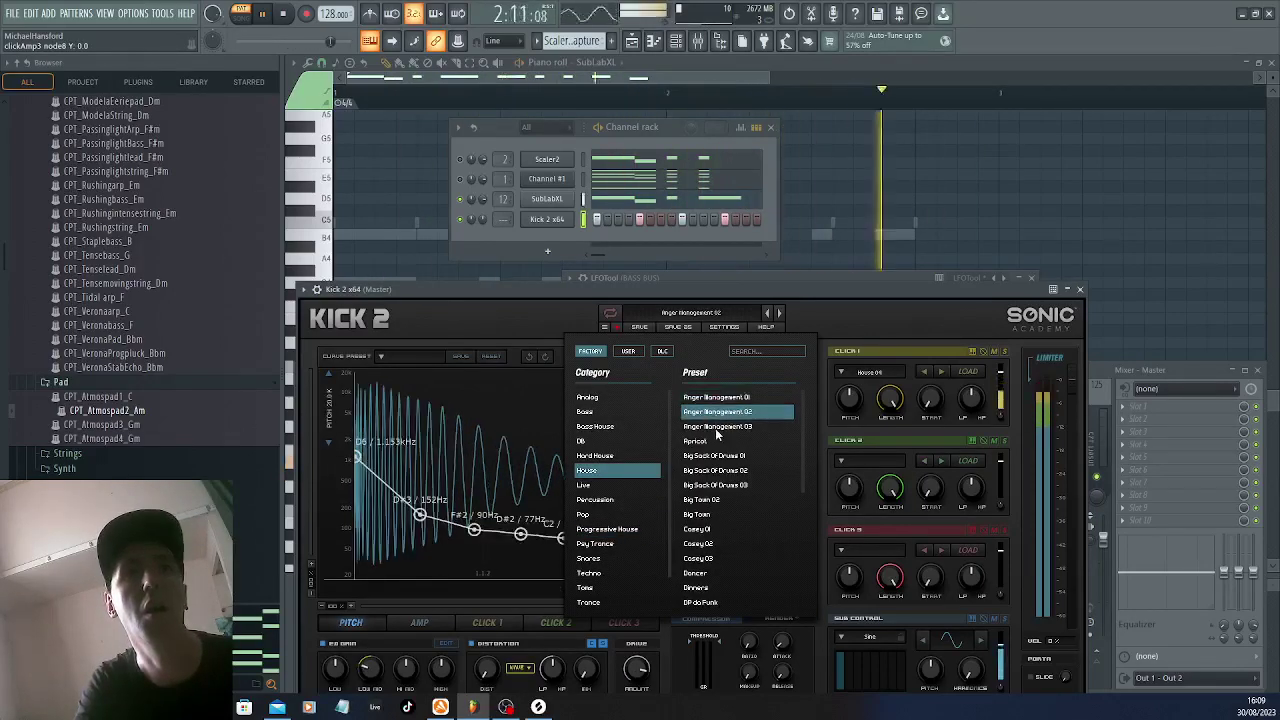
click(708, 442)
click(716, 456)
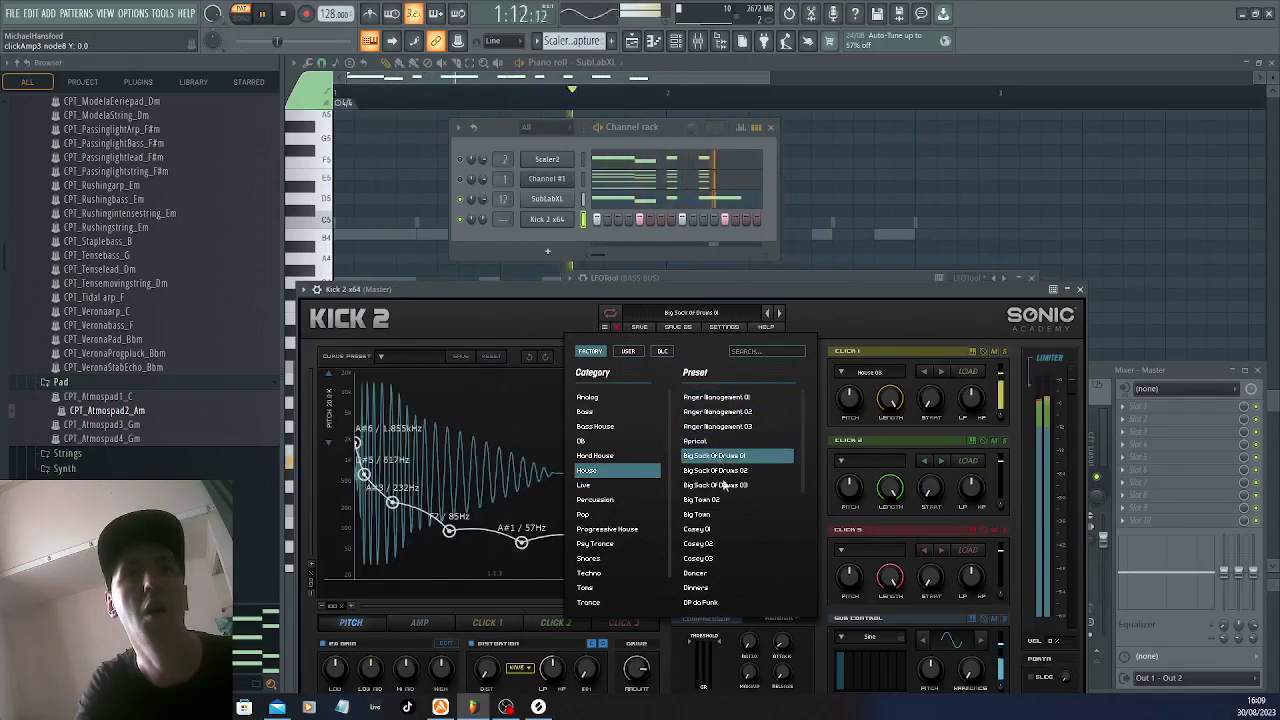
click(716, 470)
click(716, 485)
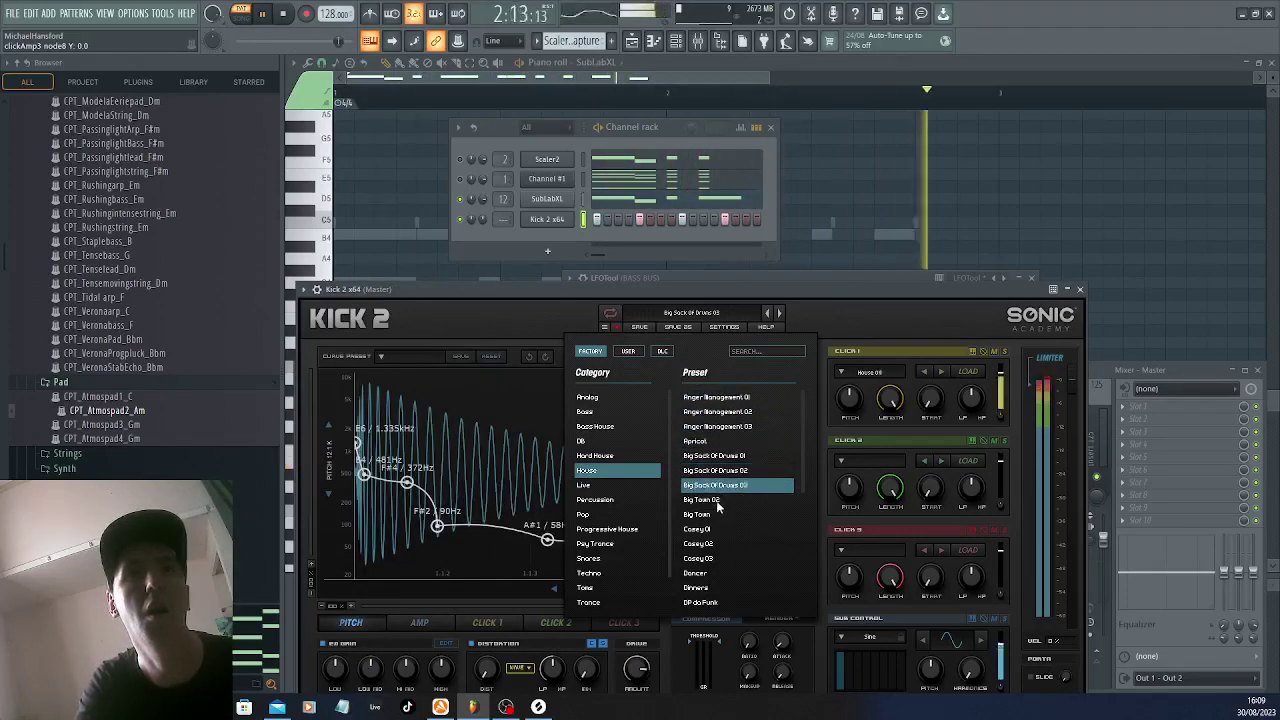
click(716, 500)
click(712, 514)
click(704, 529)
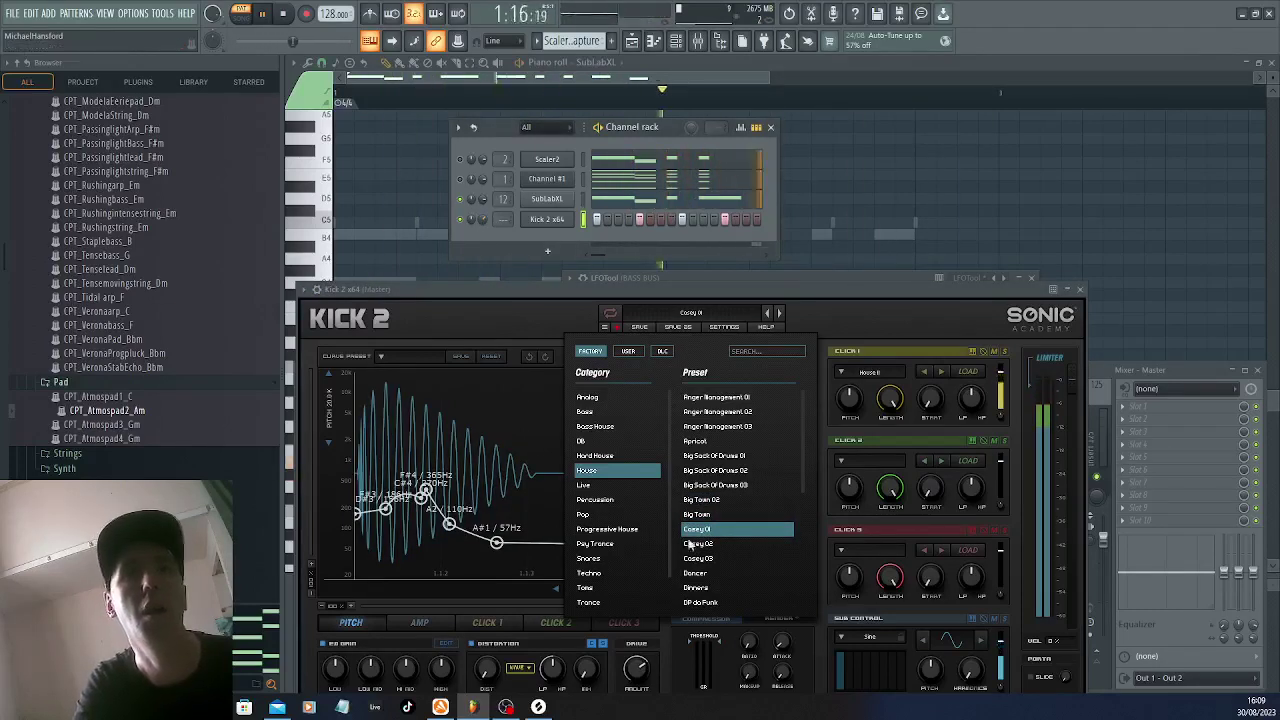
click(698, 543)
click(704, 558)
click(702, 573)
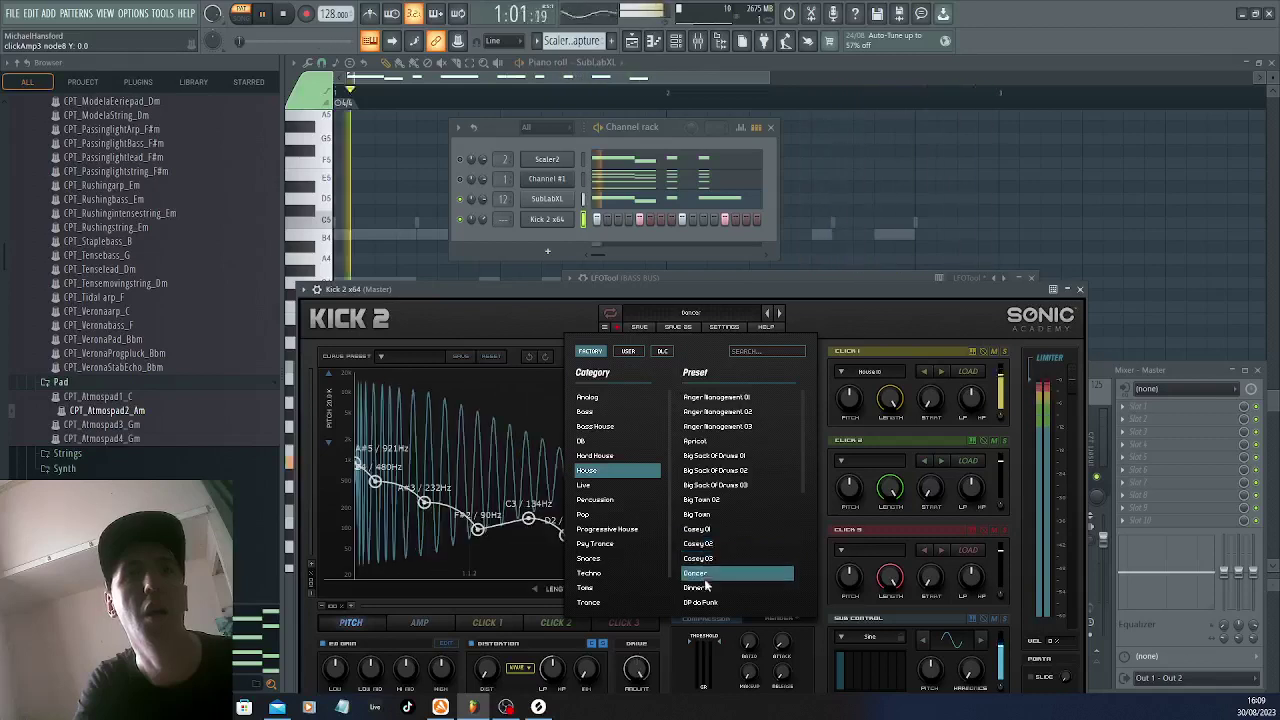
Audition the further House kick presets from Dinners through Hands On and load the Hobo preset
scroll(714, 590, down, 2)
click(698, 493)
click(702, 507)
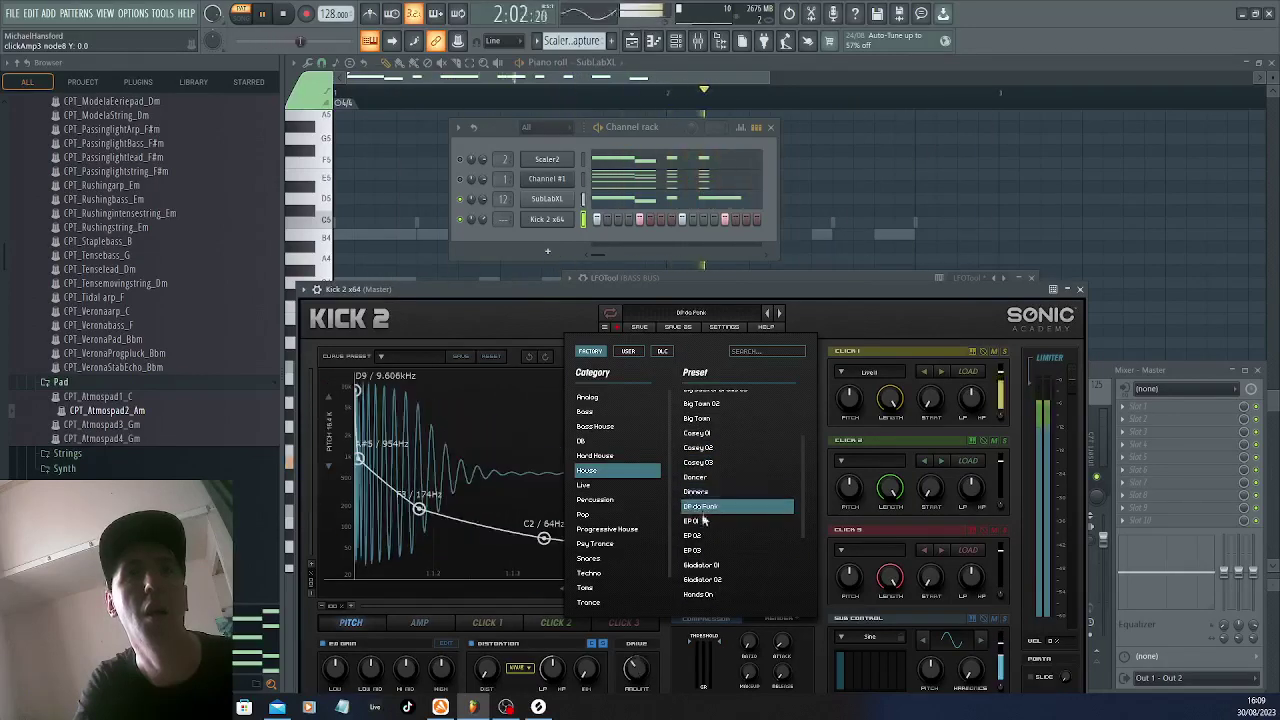
click(698, 521)
click(698, 536)
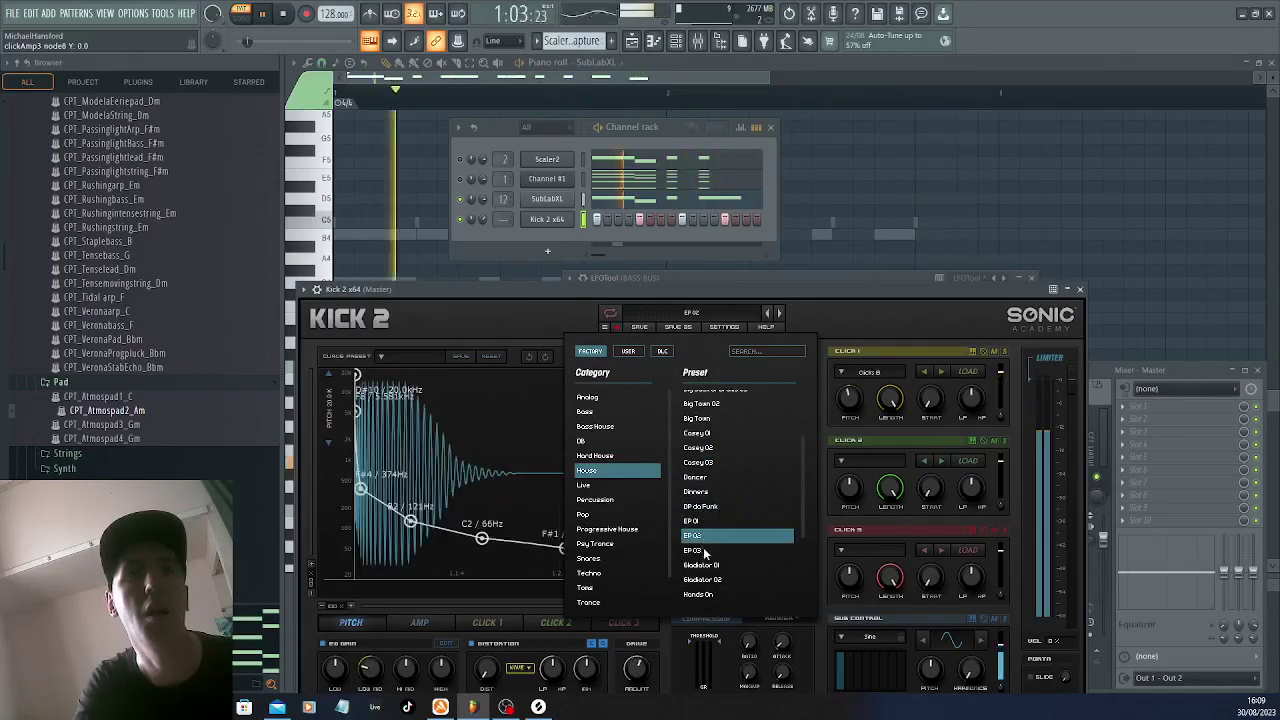
click(700, 550)
click(704, 565)
scroll(706, 560, down, 3)
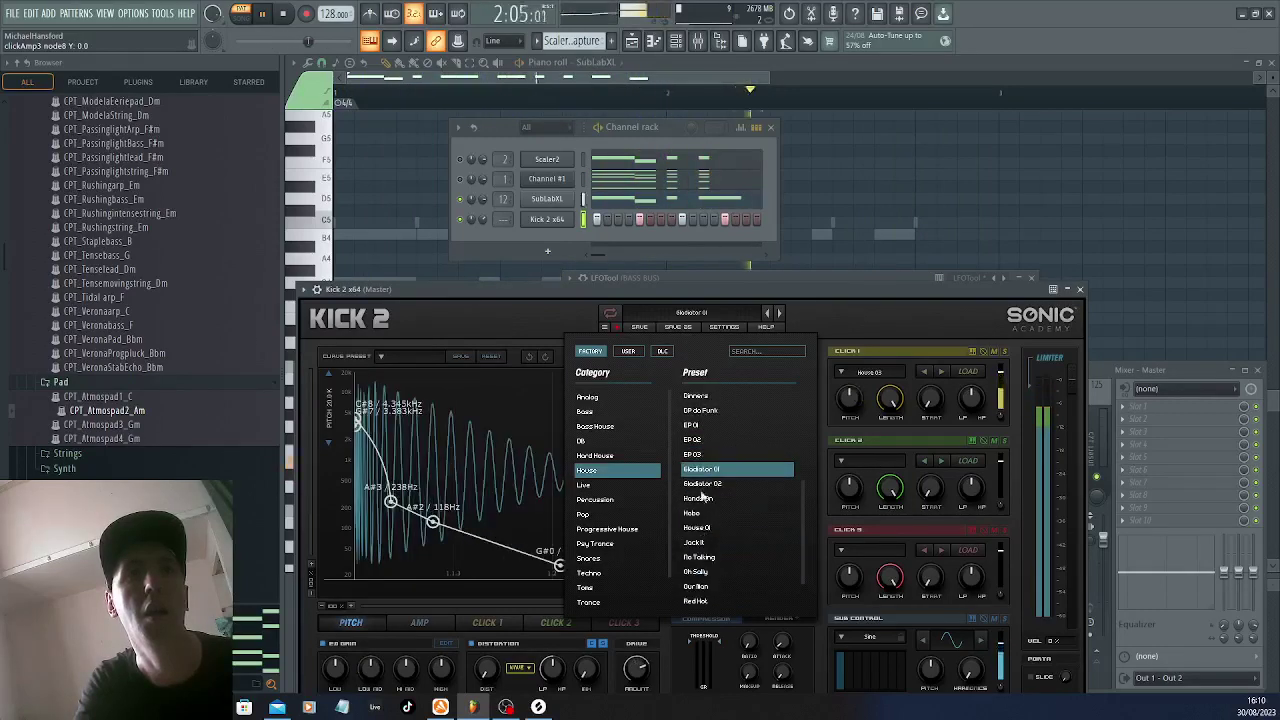
click(704, 484)
click(700, 499)
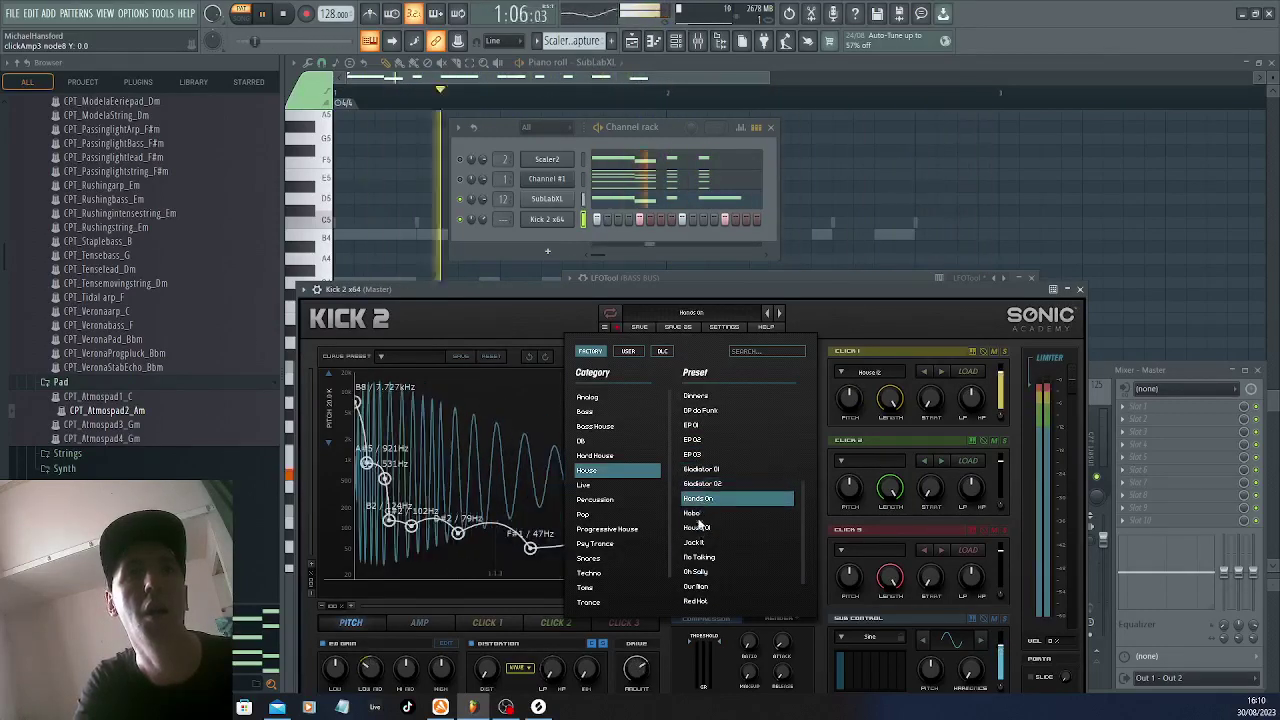
click(703, 513)
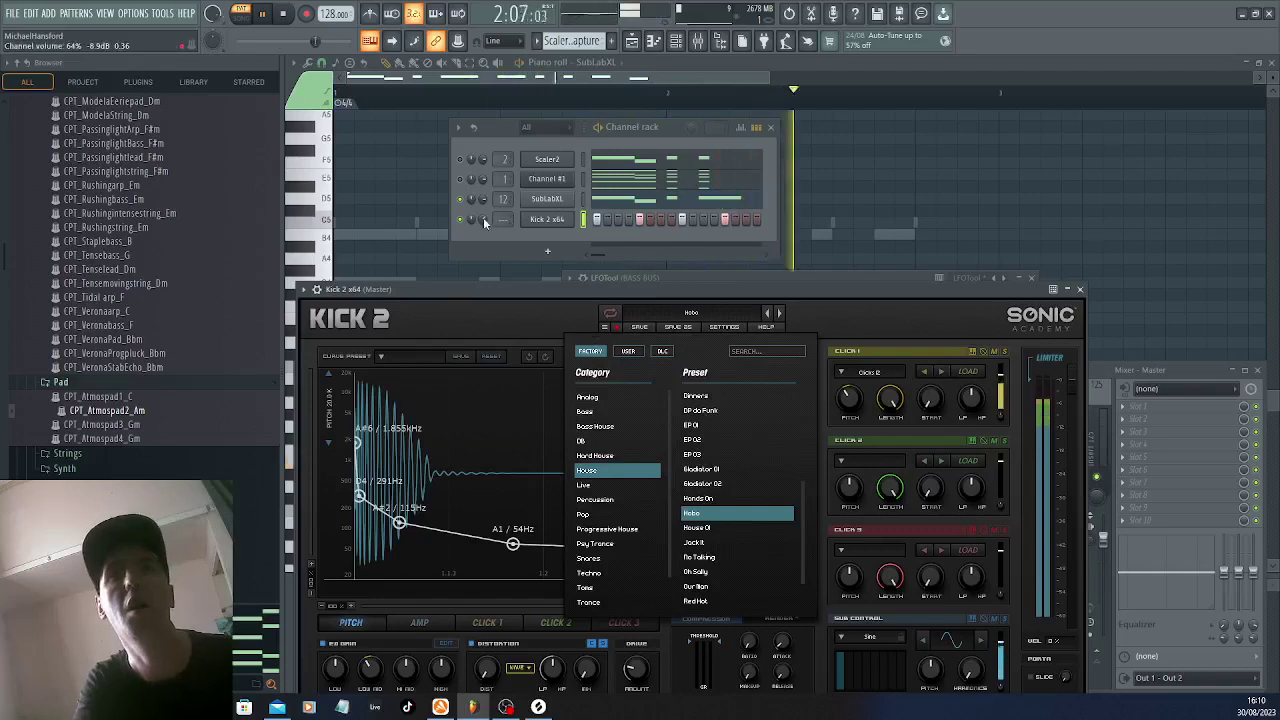
Adjust the Kick 2 channel volume and close the preset browser
drag(485, 222, 485, 212)
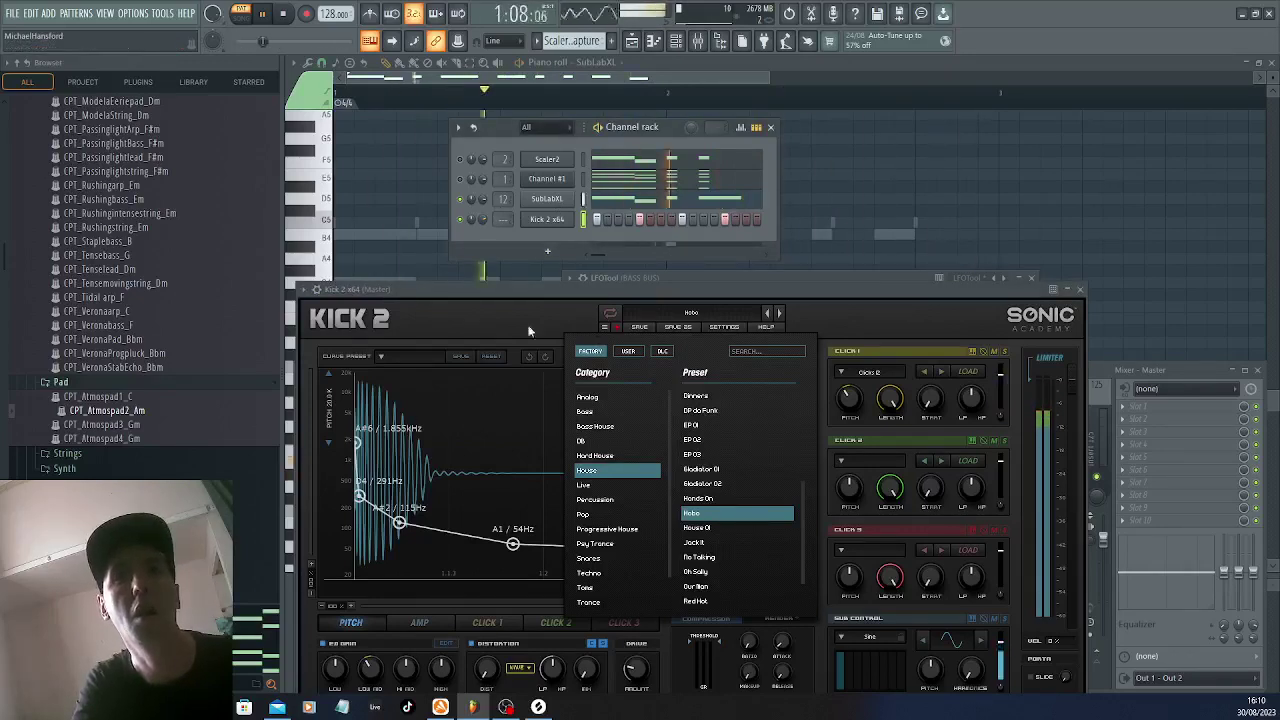
click(855, 402)
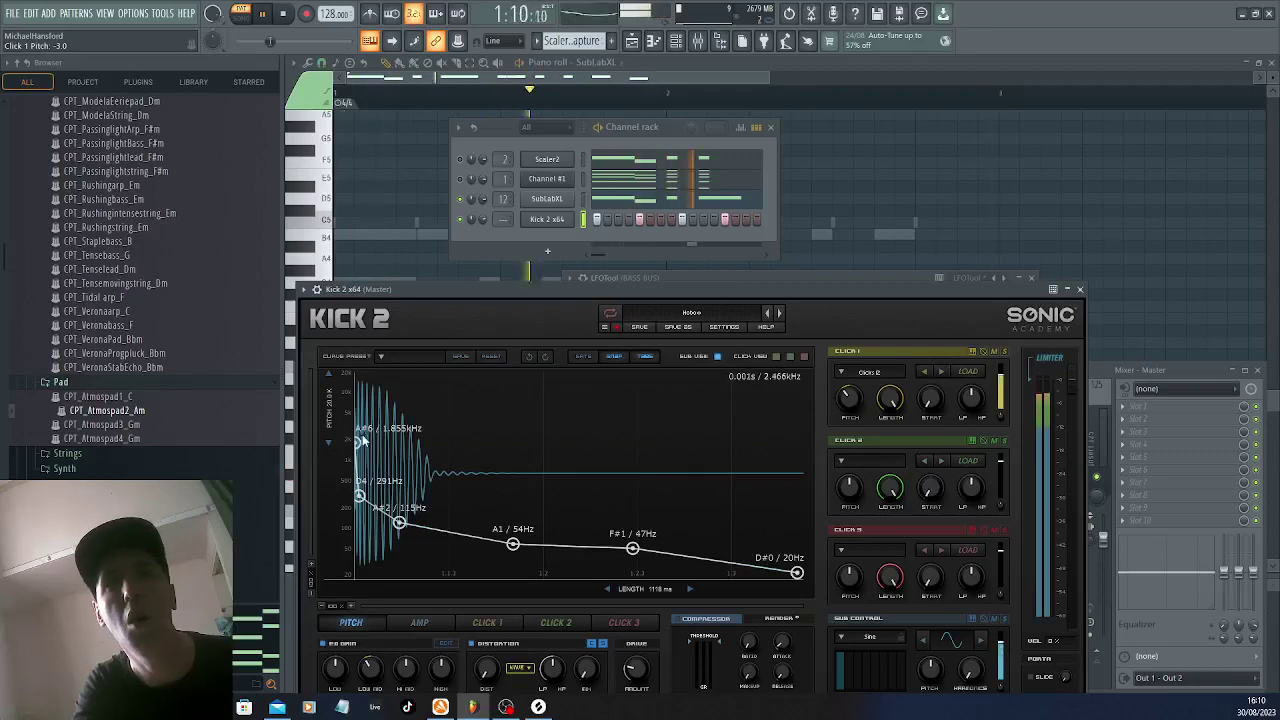
Check the SubLabXL notes against the kick in the piano roll, close it, and reopen the Kick 2 window
click(607, 202)
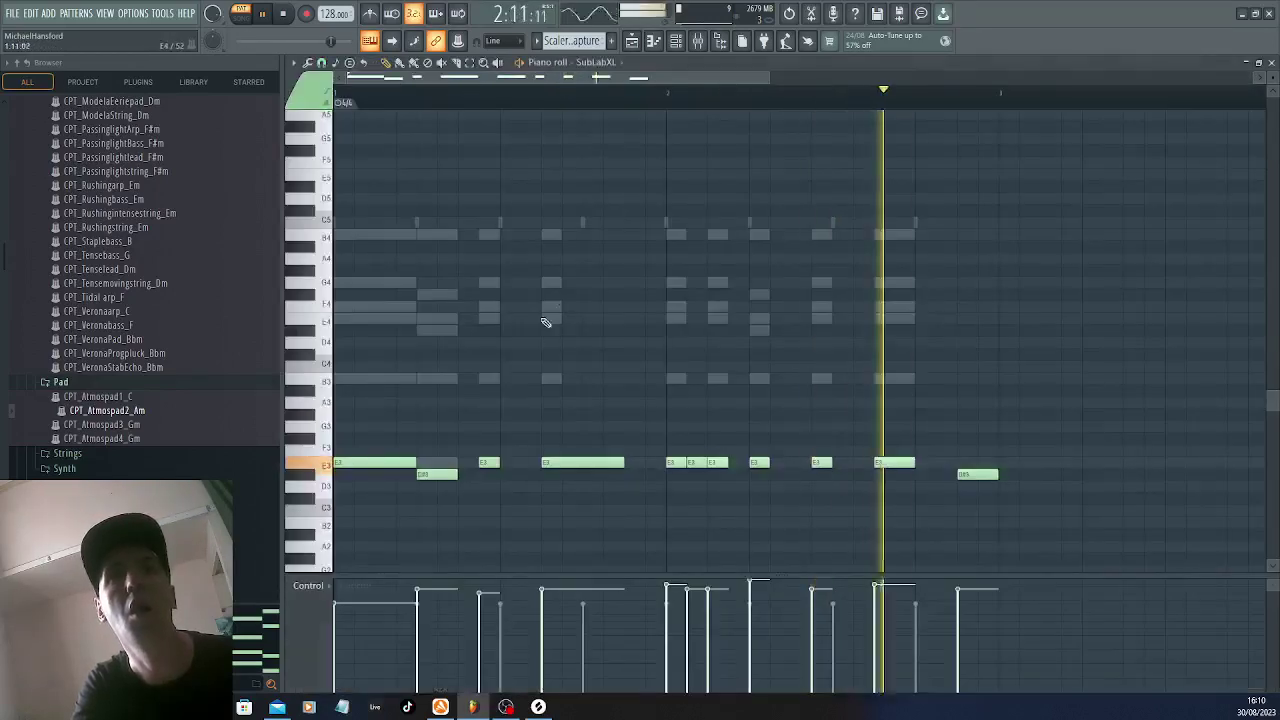
click(676, 41)
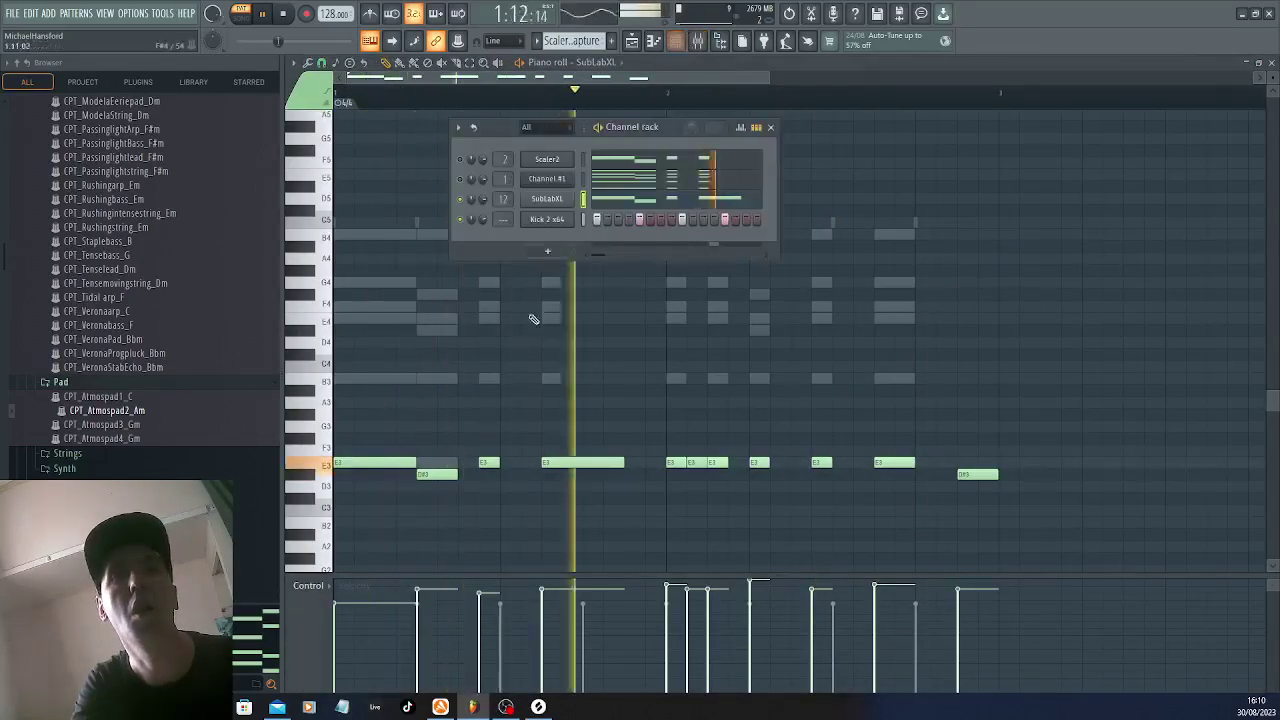
click(616, 202)
click(568, 219)
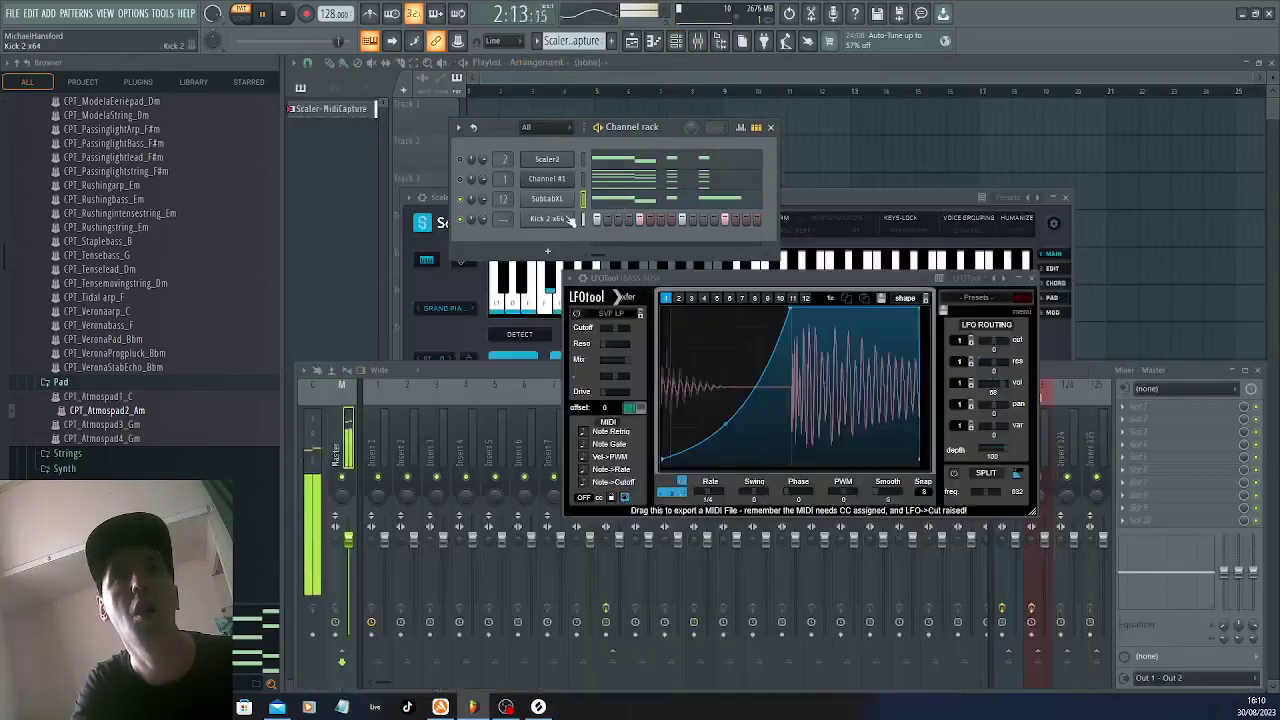
click(570, 222)
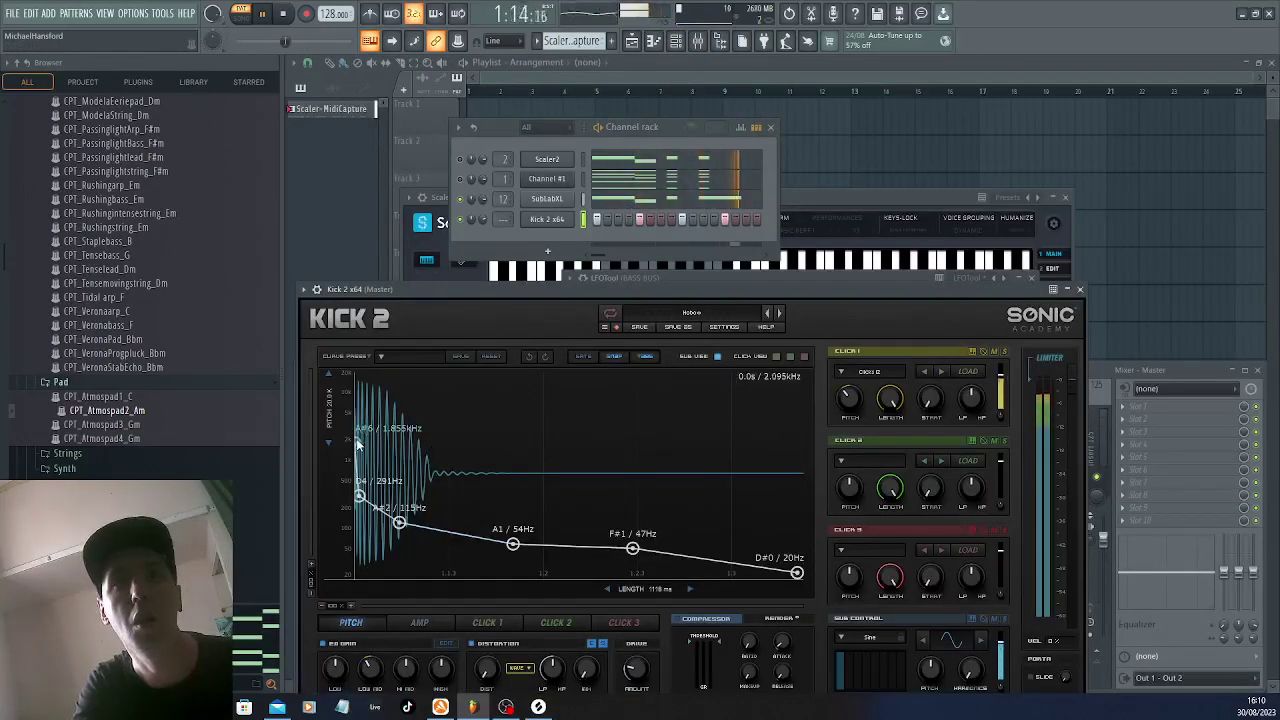
Try raising the first two pitch envelope nodes of the kick to about 5.27 kHz and 554 Hz
drag(359, 447, 357, 411)
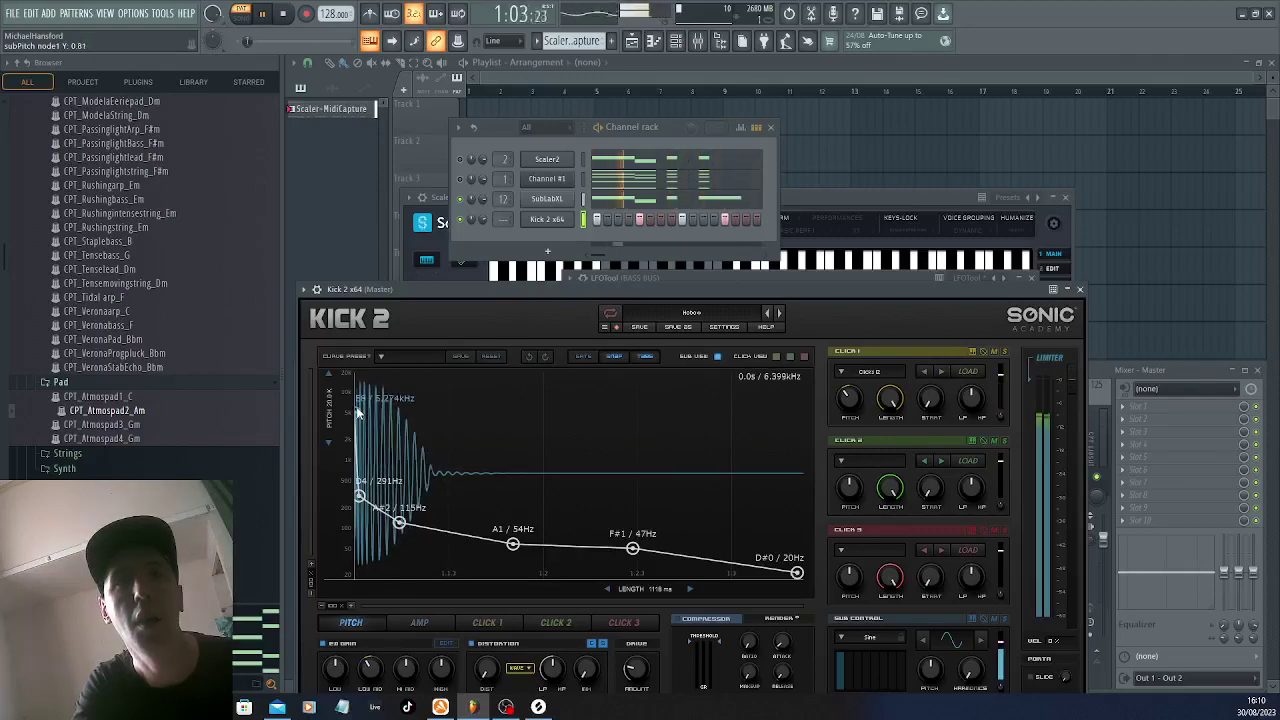
drag(361, 496, 367, 476)
key(space)
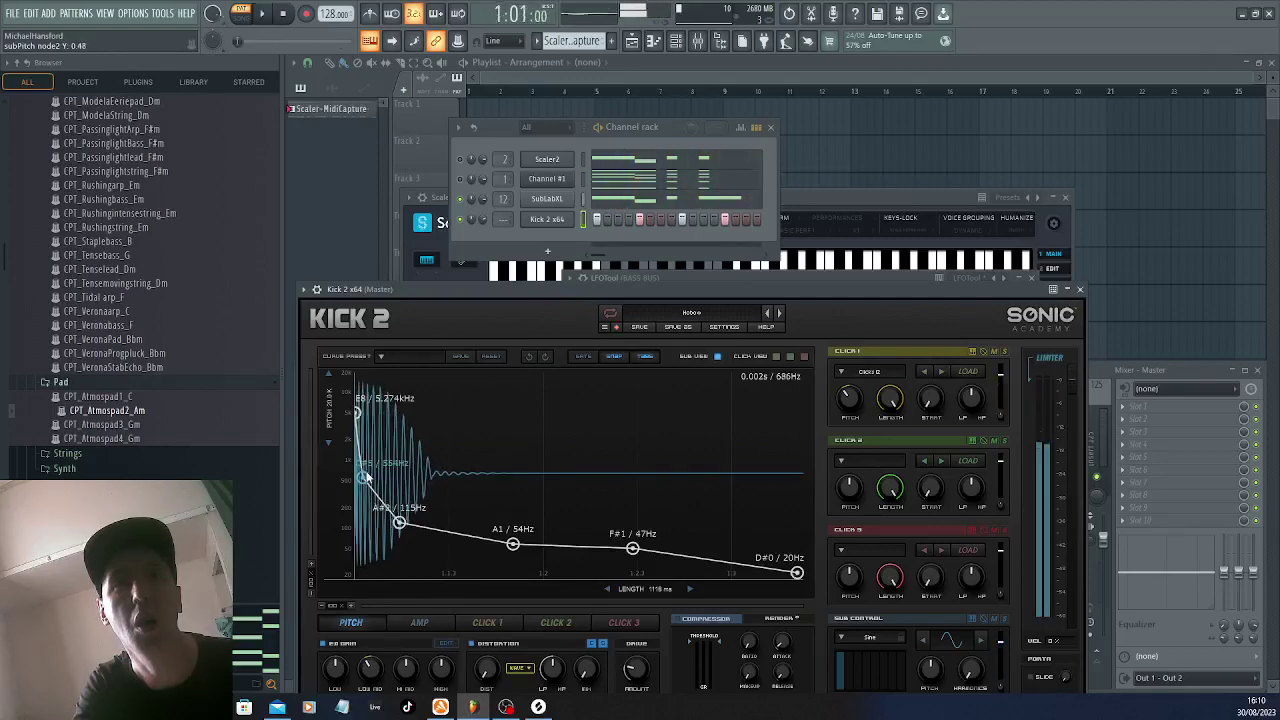
Audition the Kick 2 presets following Hobo through House 01 during playback and return to Hobo
key(space)
click(780, 315)
click(780, 314)
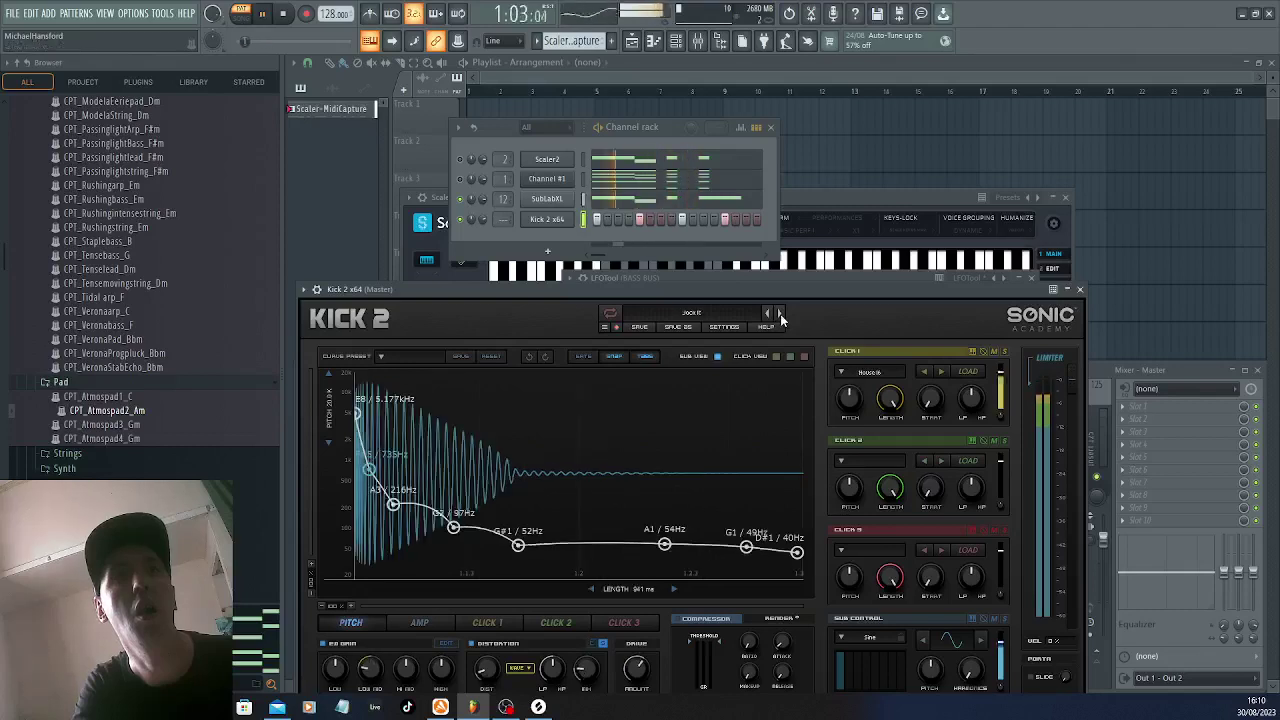
click(780, 314)
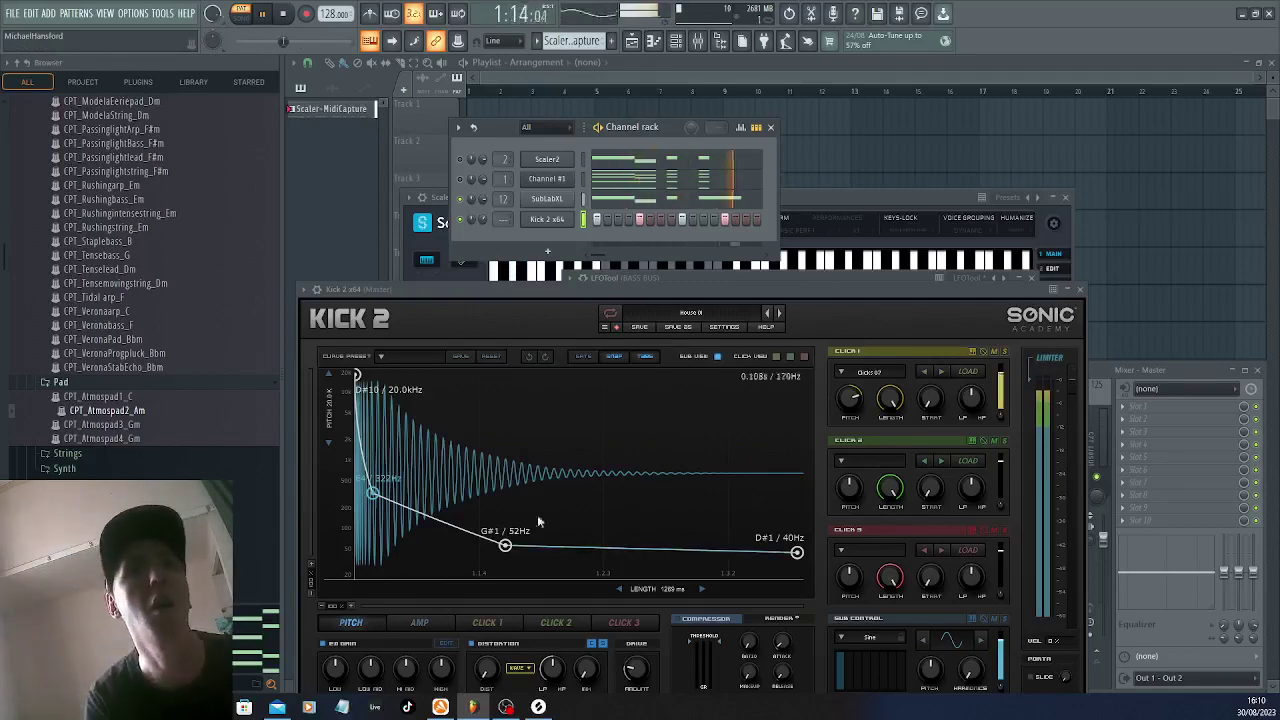
click(767, 314)
click(767, 314)
click(781, 315)
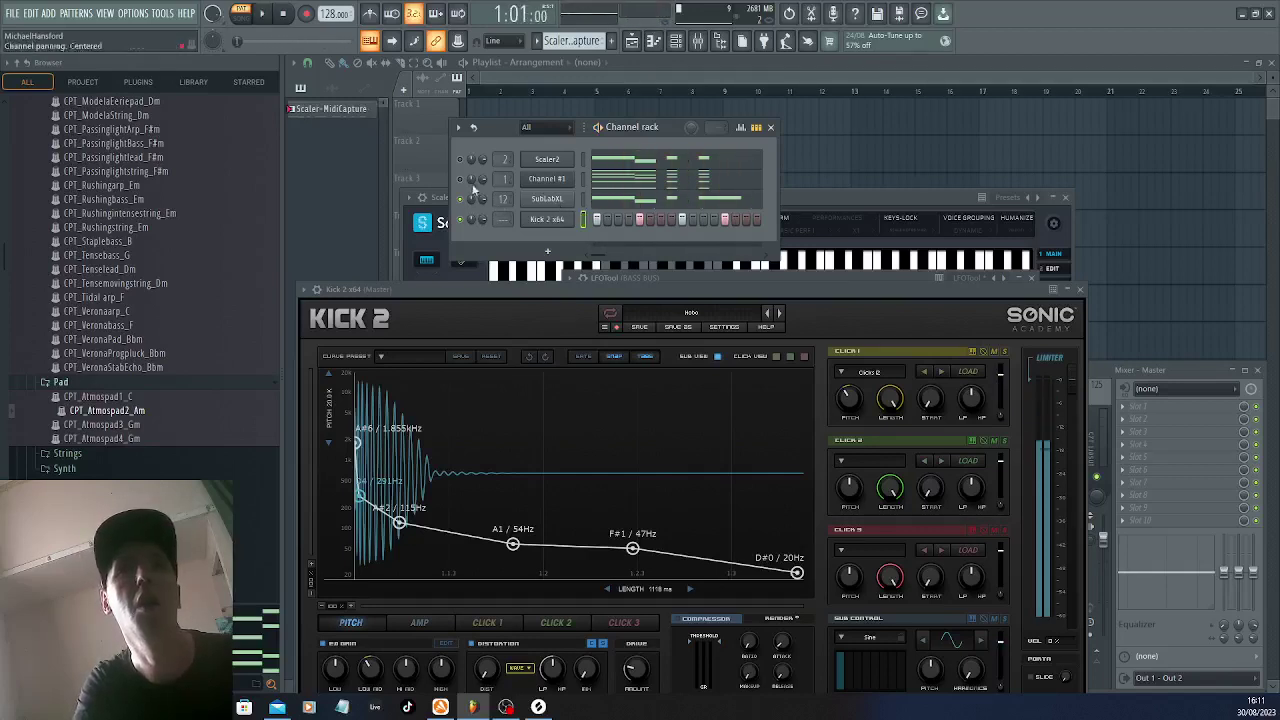
Mute the Kick 2 channel, listen to the bass alone, and select the SubLabXL channel
key(space)
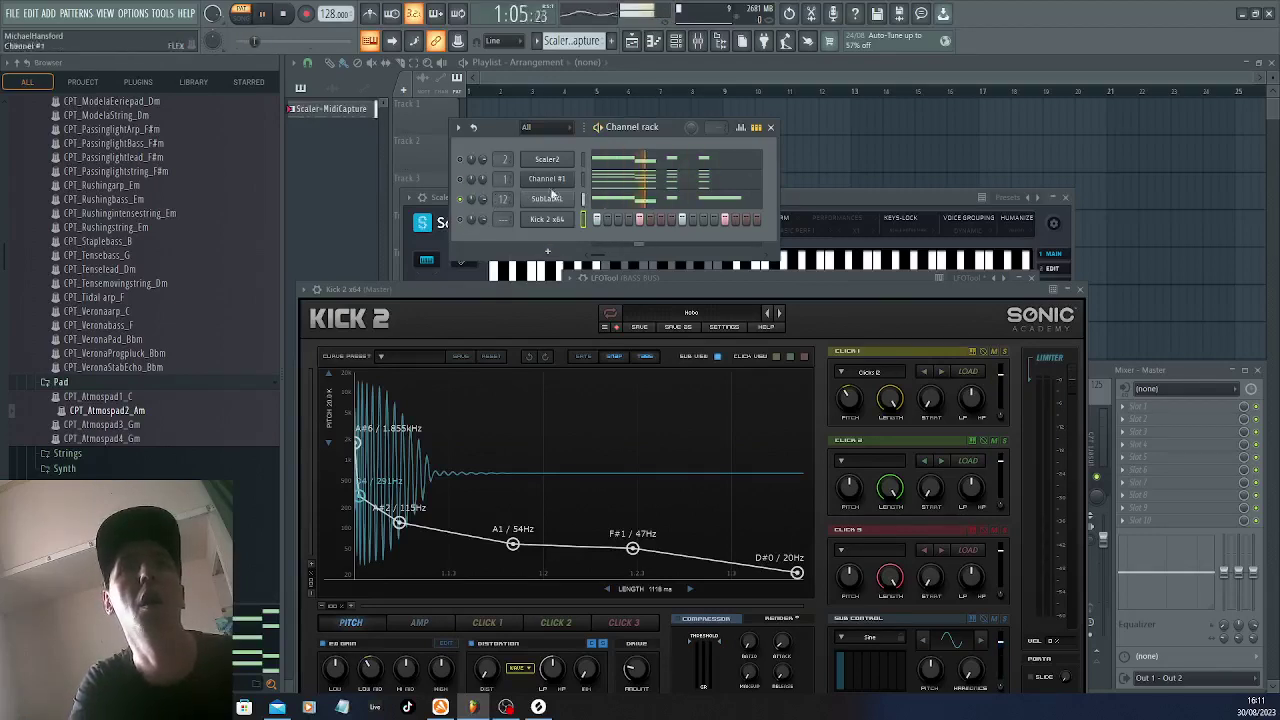
right_click(556, 224)
click(550, 205)
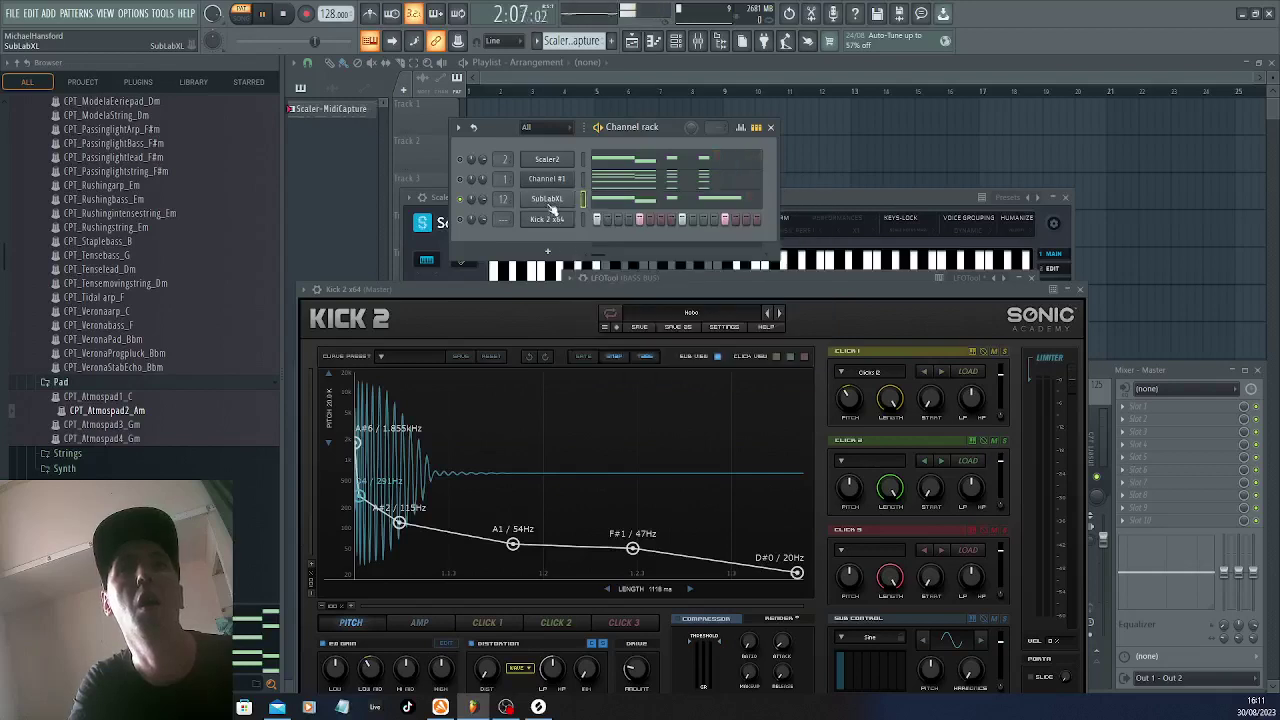
Add a Nexus instrument channel and move its window clear of the channel rack
click(549, 253)
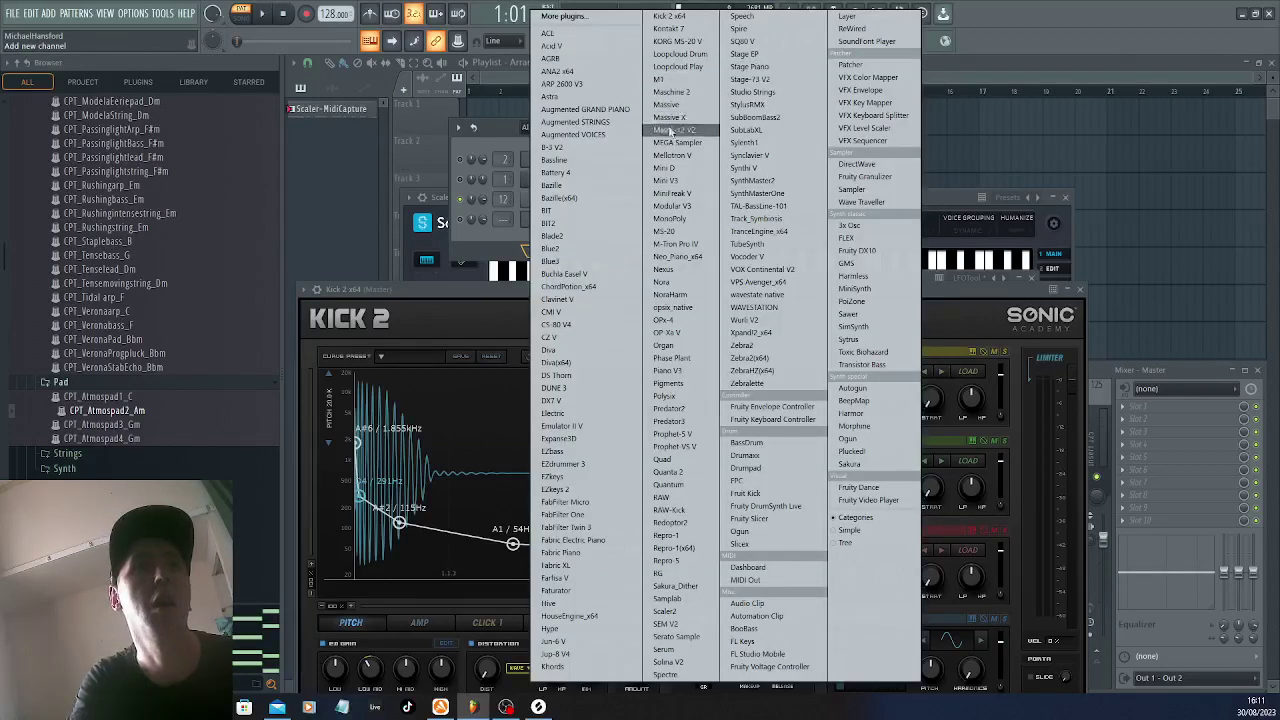
click(664, 282)
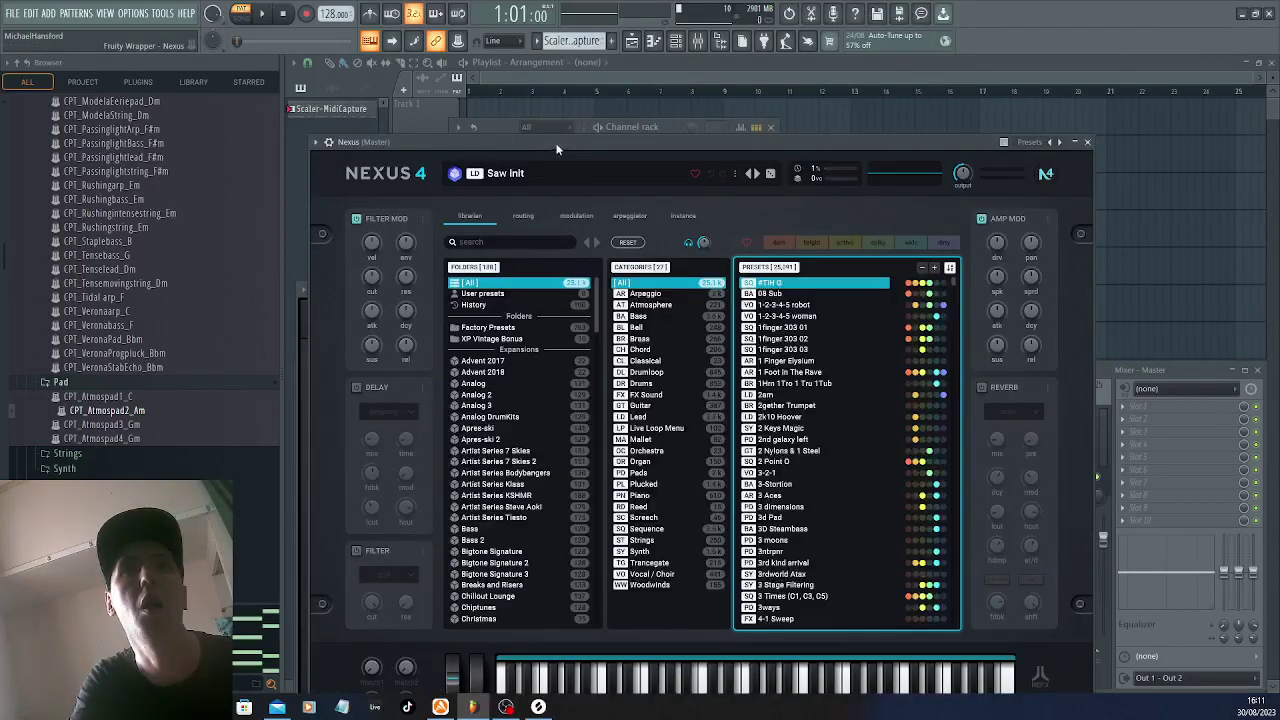
drag(556, 148, 671, 249)
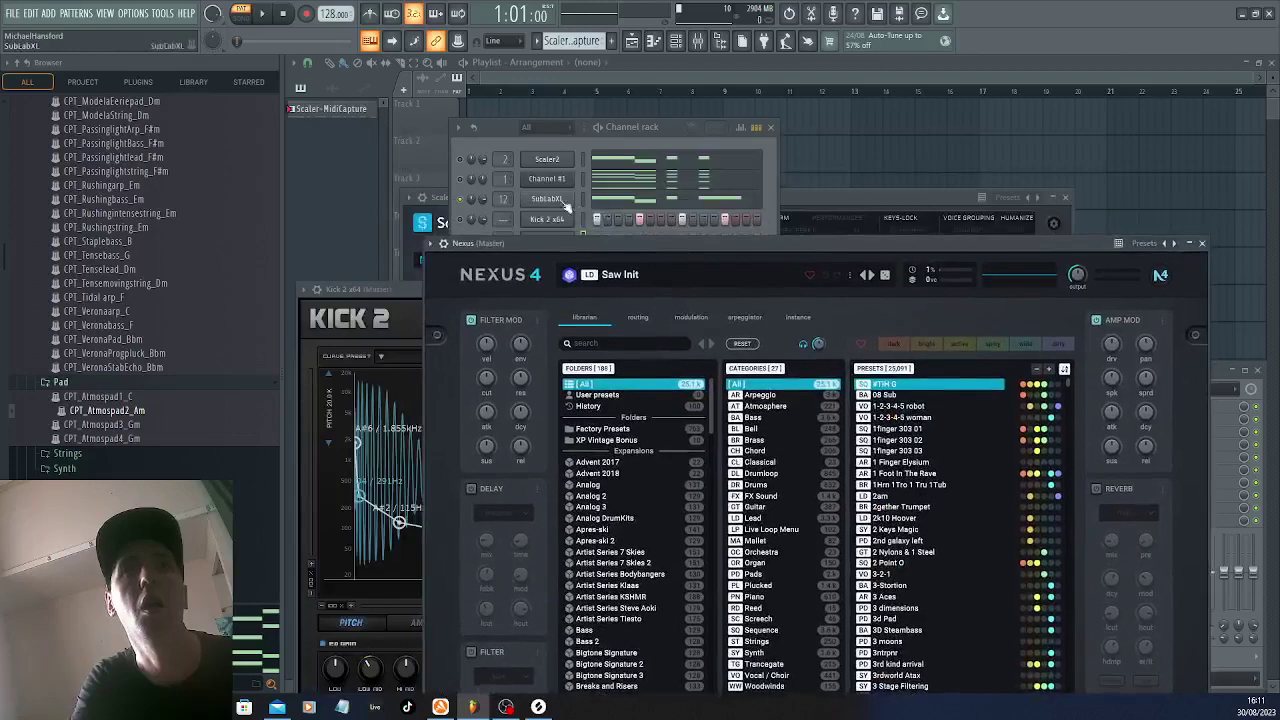
right_click(565, 201)
click(708, 222)
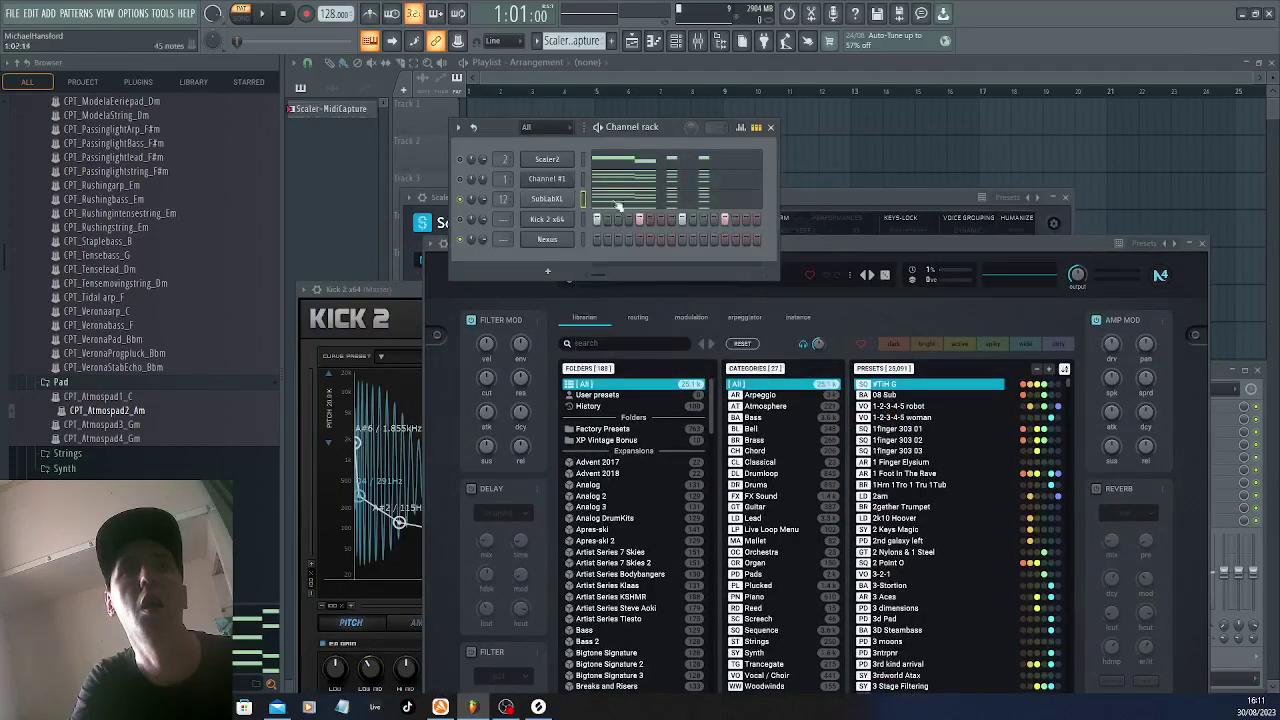
click(789, 13)
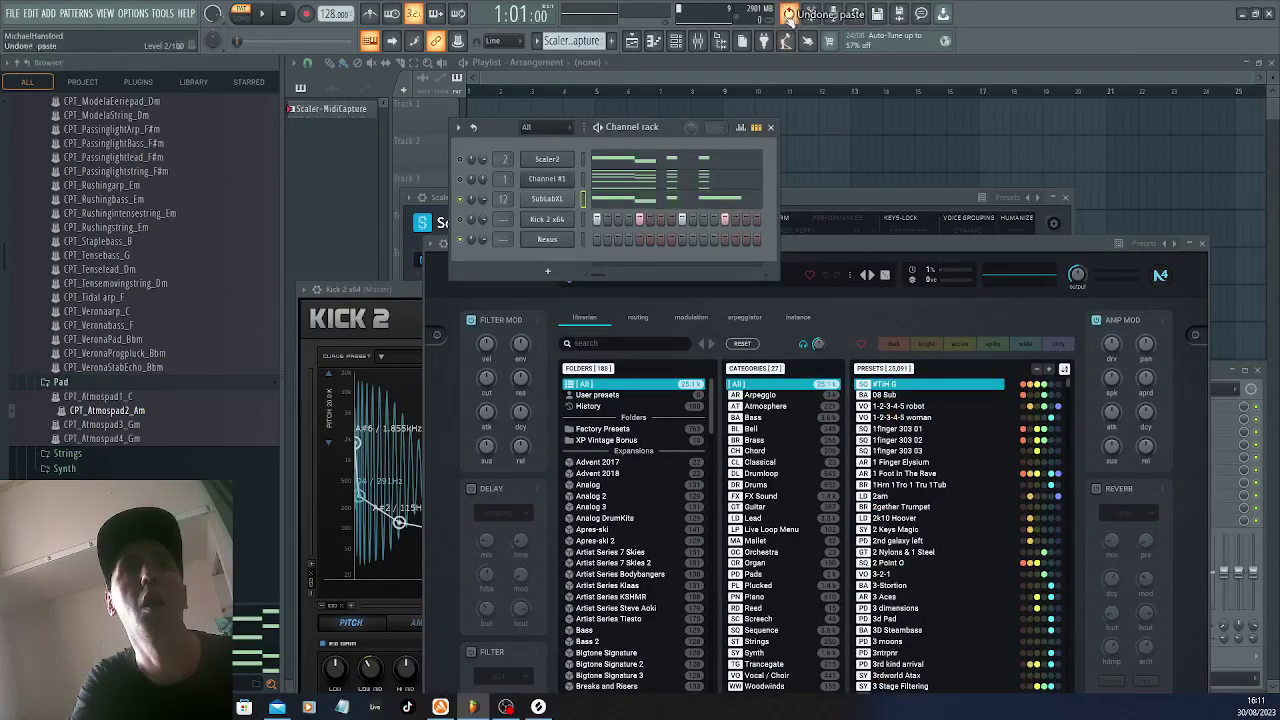
Copy the SubLabXL notes into the Nexus channel, and route that channel to mixer track 12
right_click(567, 202)
click(717, 211)
right_click(573, 245)
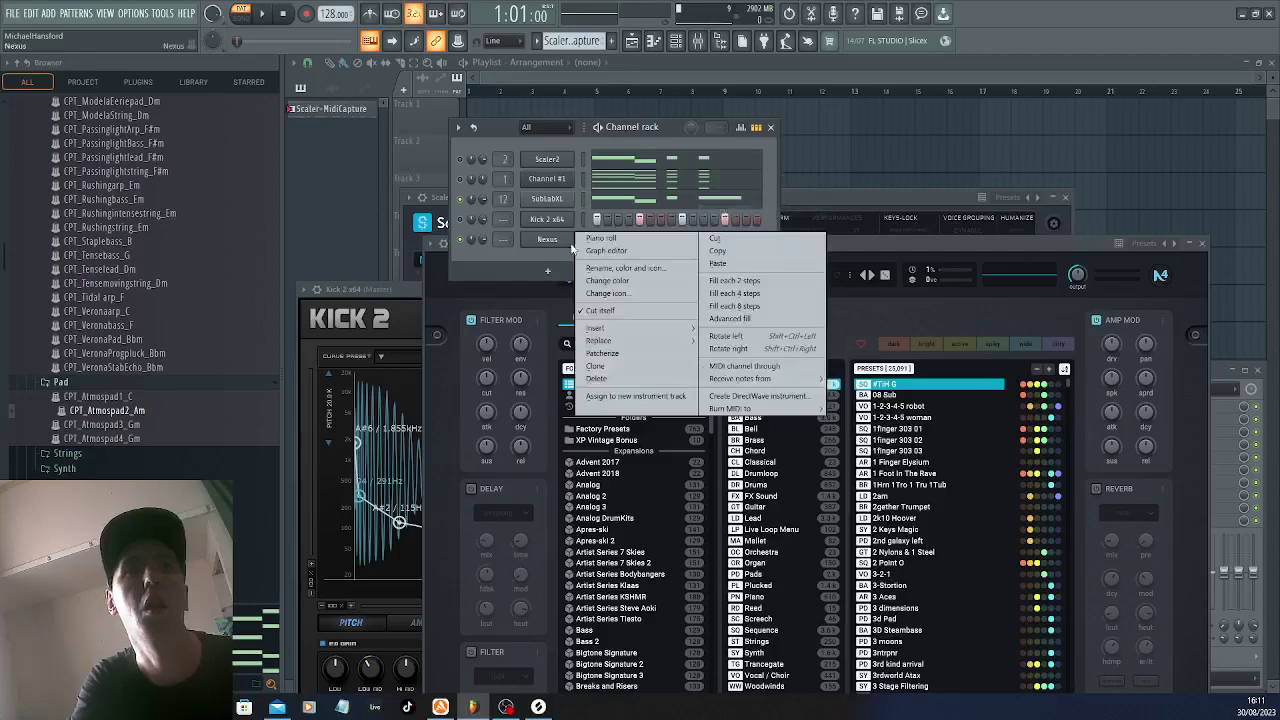
click(743, 265)
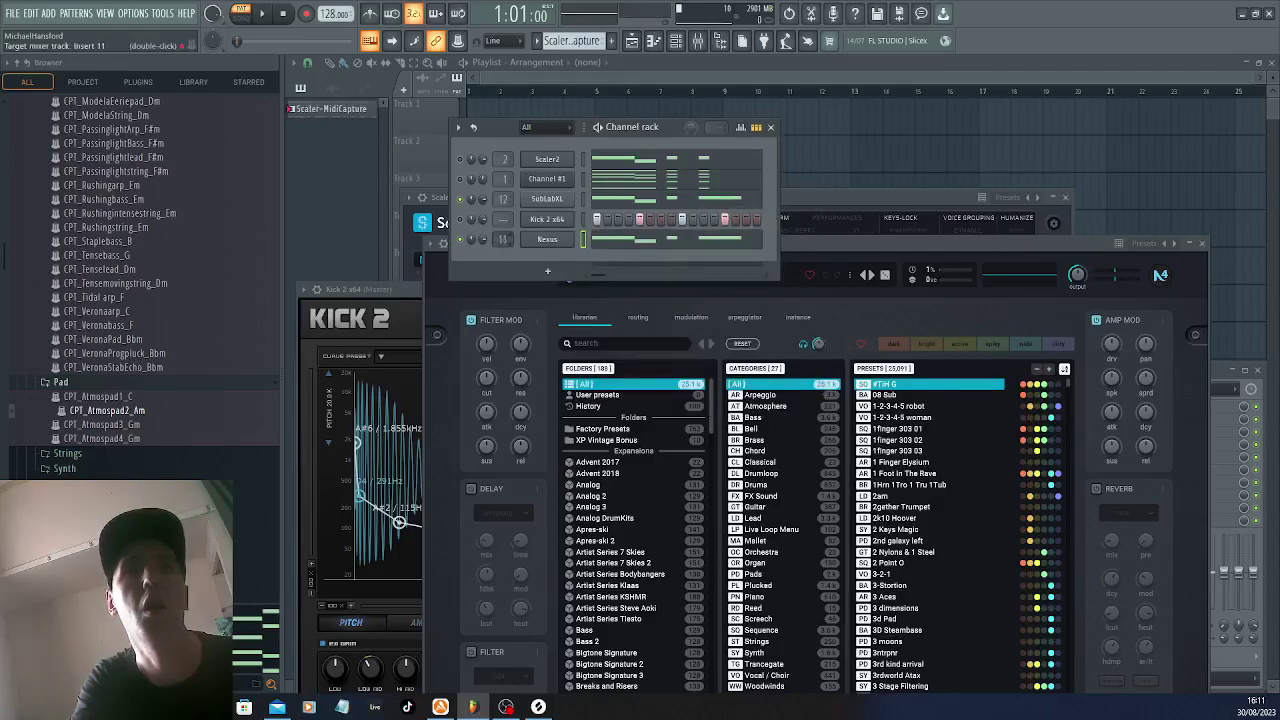
key(space)
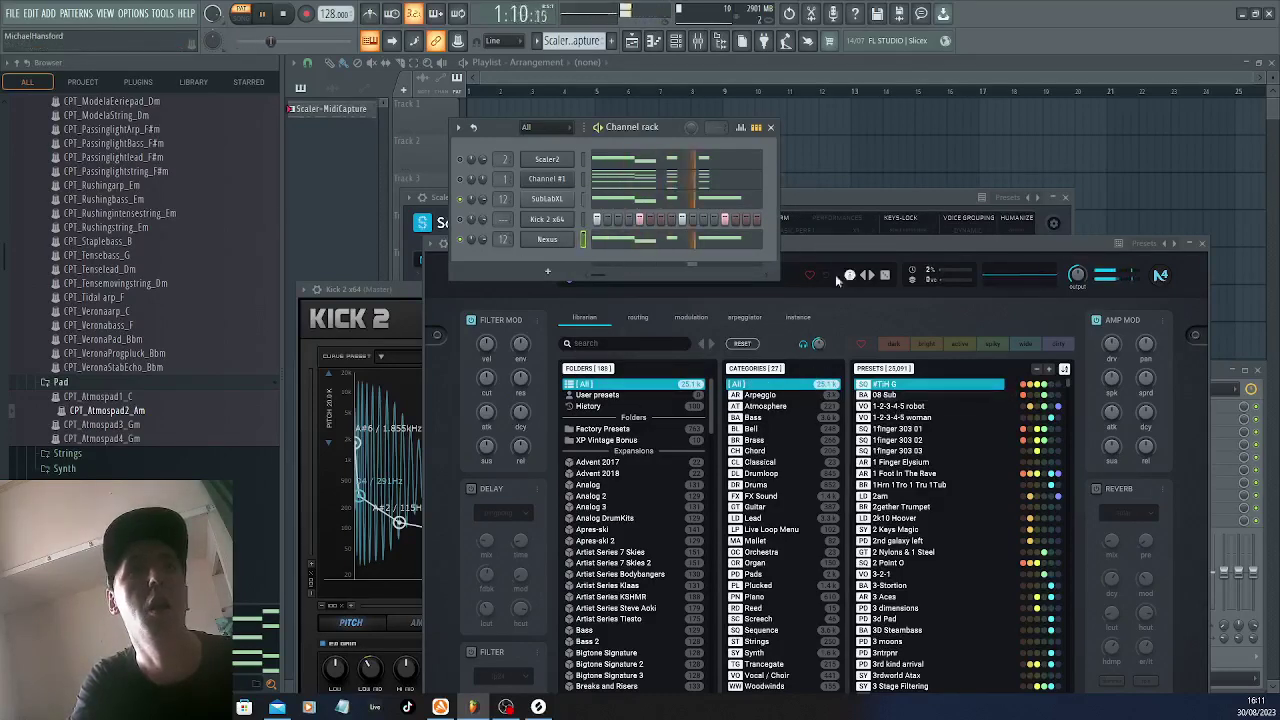
Transpose all Nexus notes up one octave in the piano roll and play them back
click(615, 243)
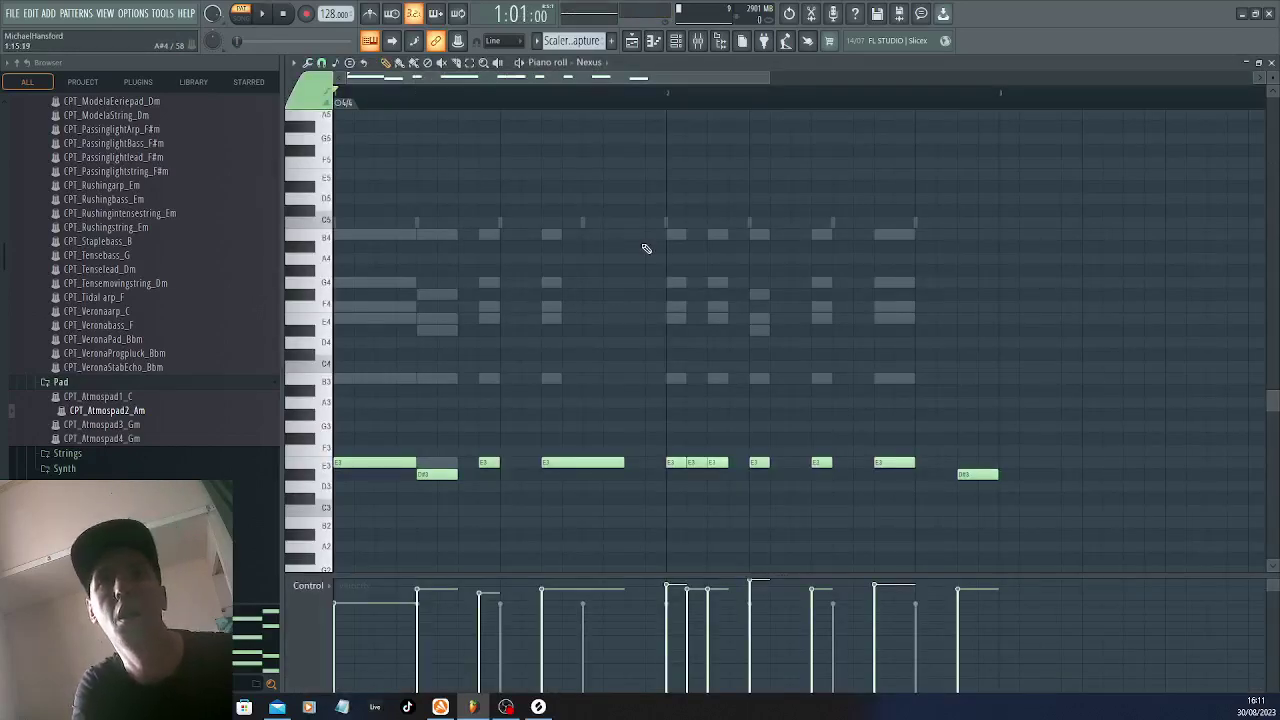
key(ctrl+Up)
key(space)
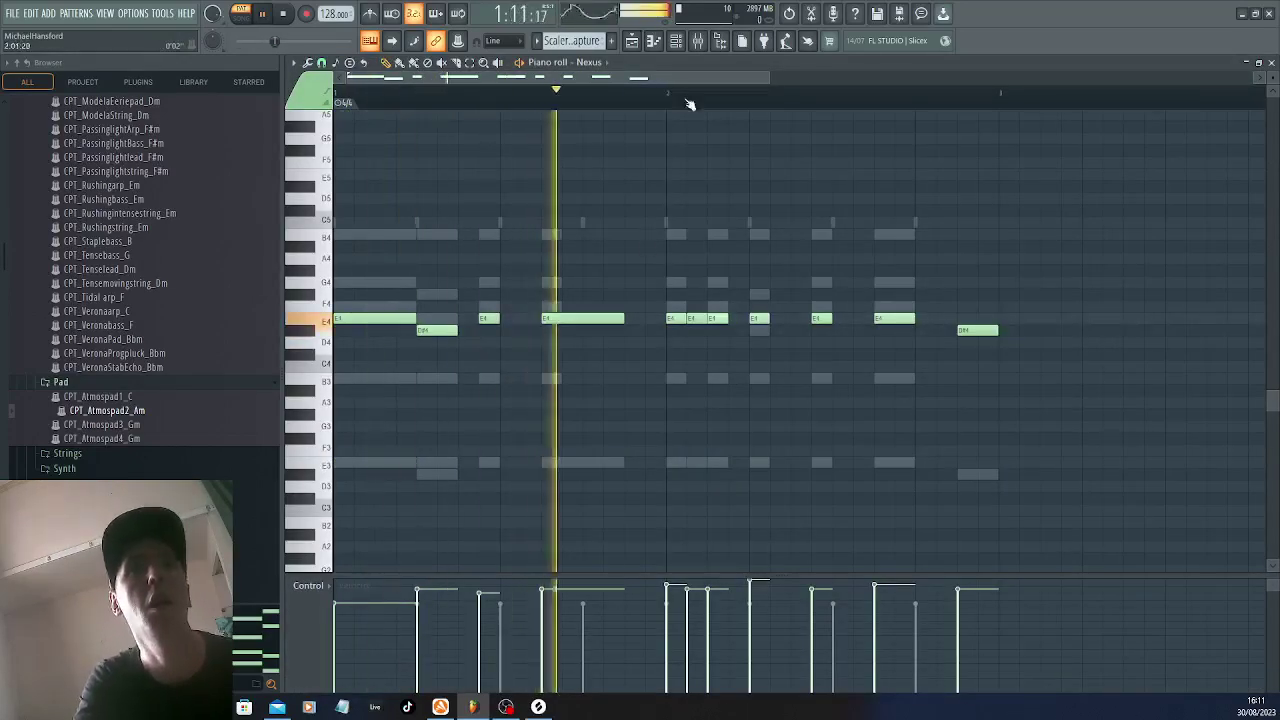
key(space)
Reopen Nexus, limit its library to the Bass category, and load the 20MS preset during playback
key(F6)
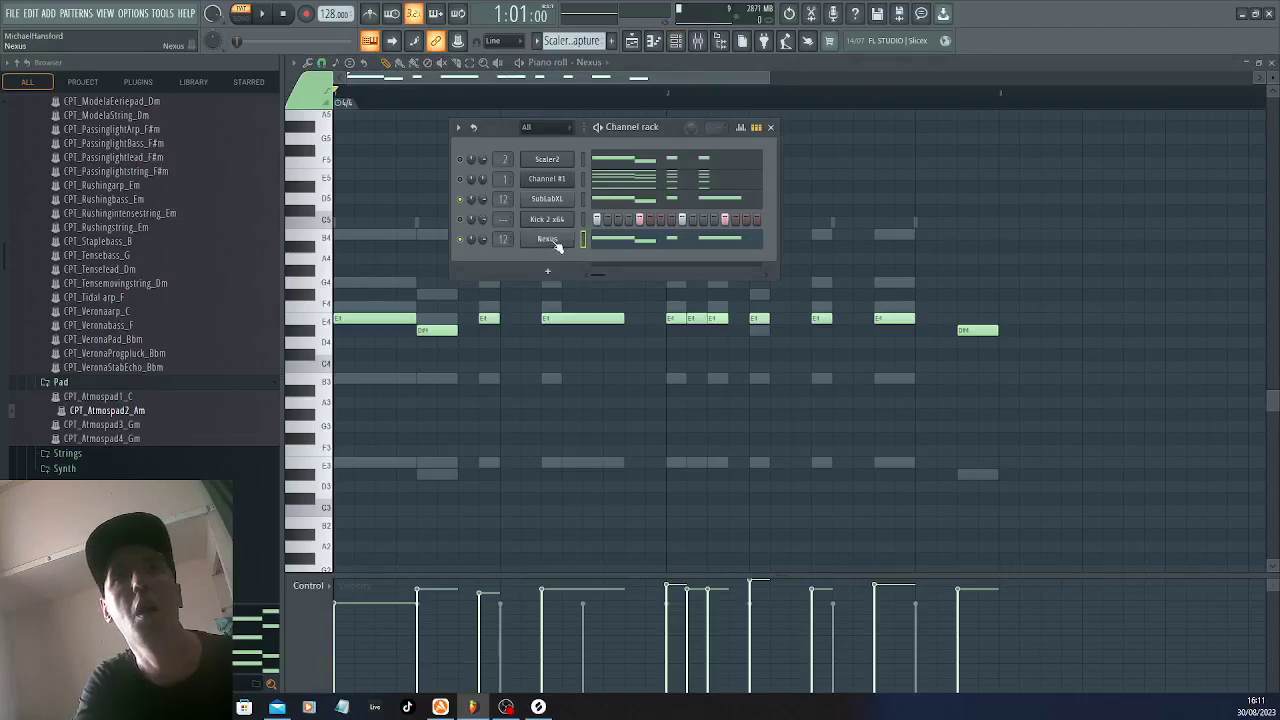
click(547, 238)
drag(851, 248, 786, 101)
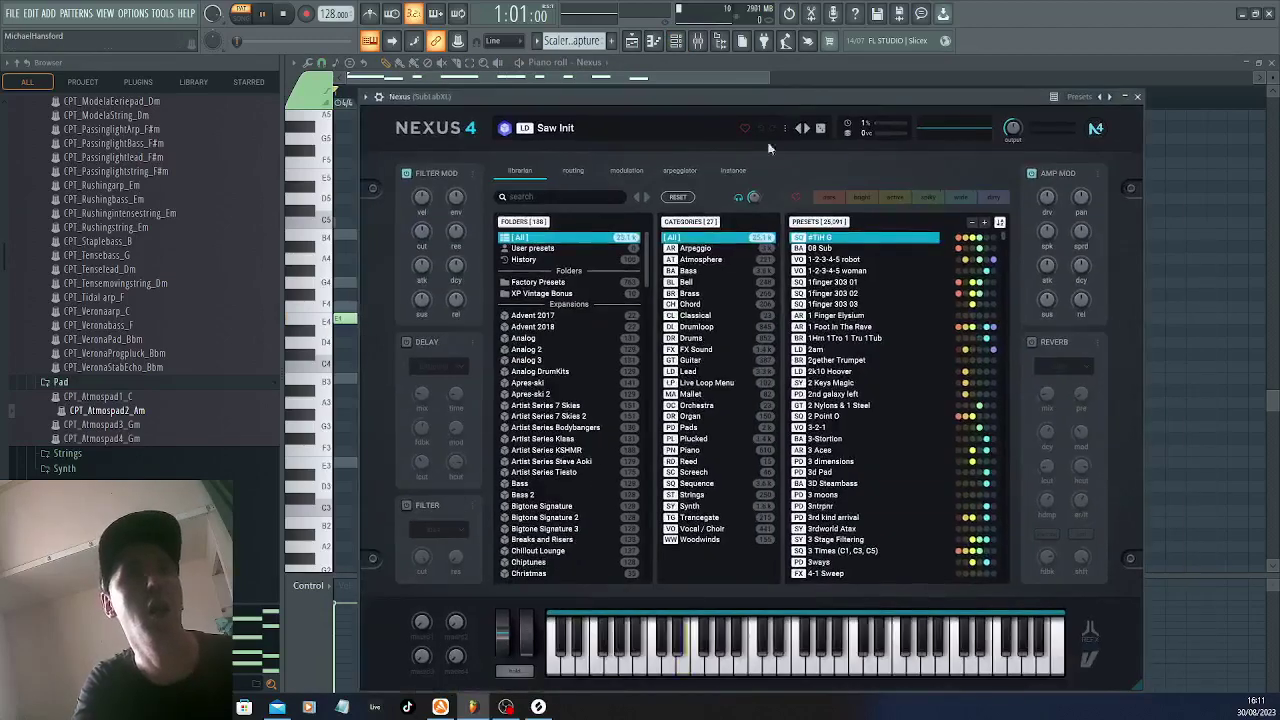
key(space)
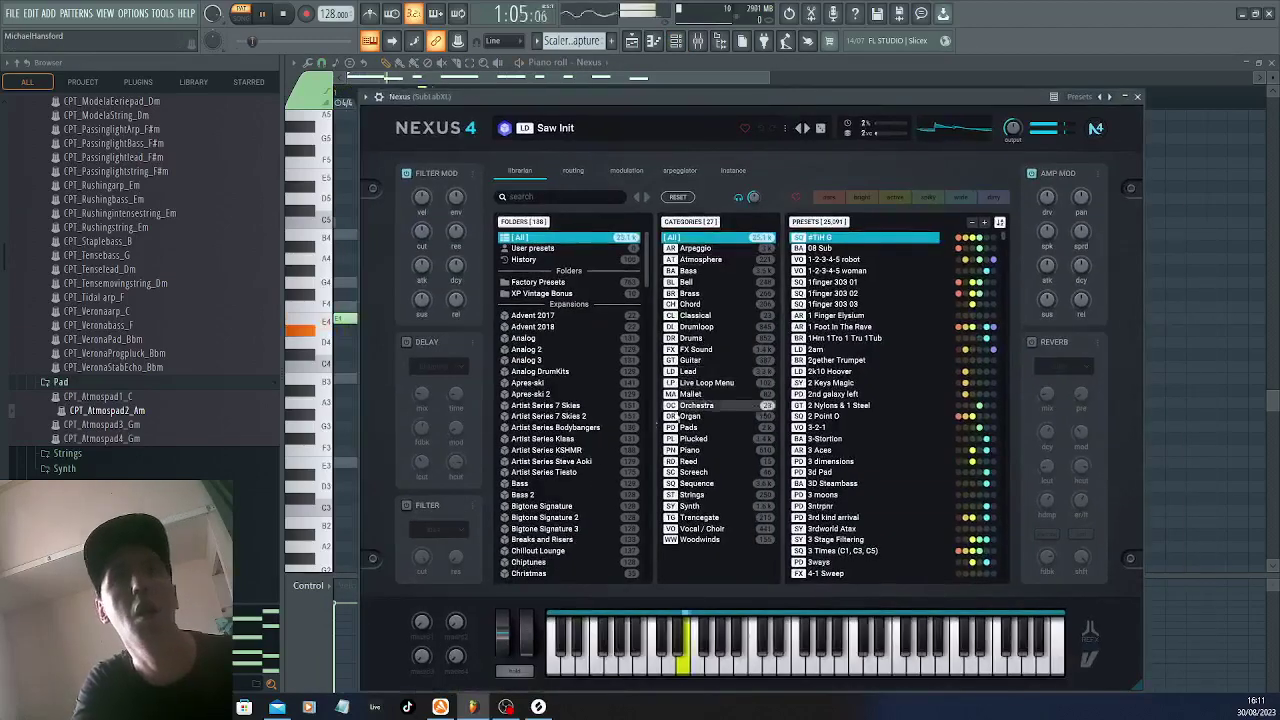
click(683, 271)
click(865, 371)
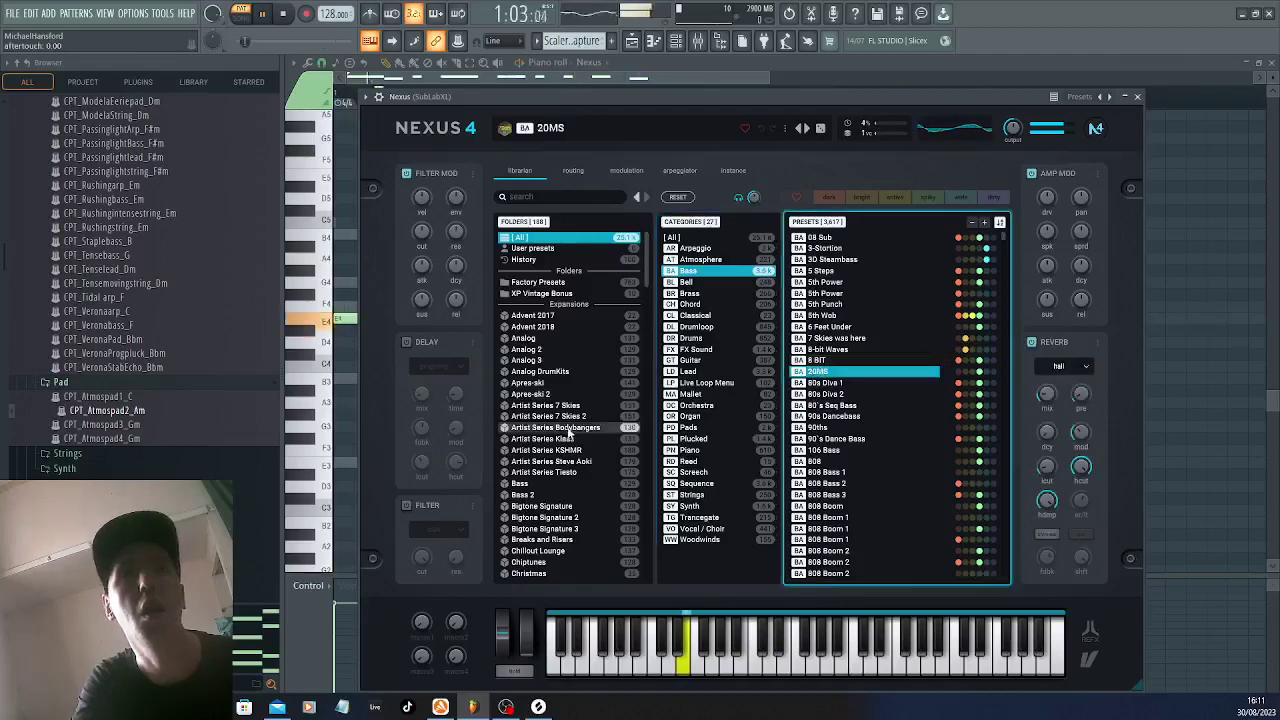
Narrow the Nexus bass presets to the EDM 6 expansion and load Slap House 2
scroll(570, 432, down, 8)
scroll(570, 432, down, 8)
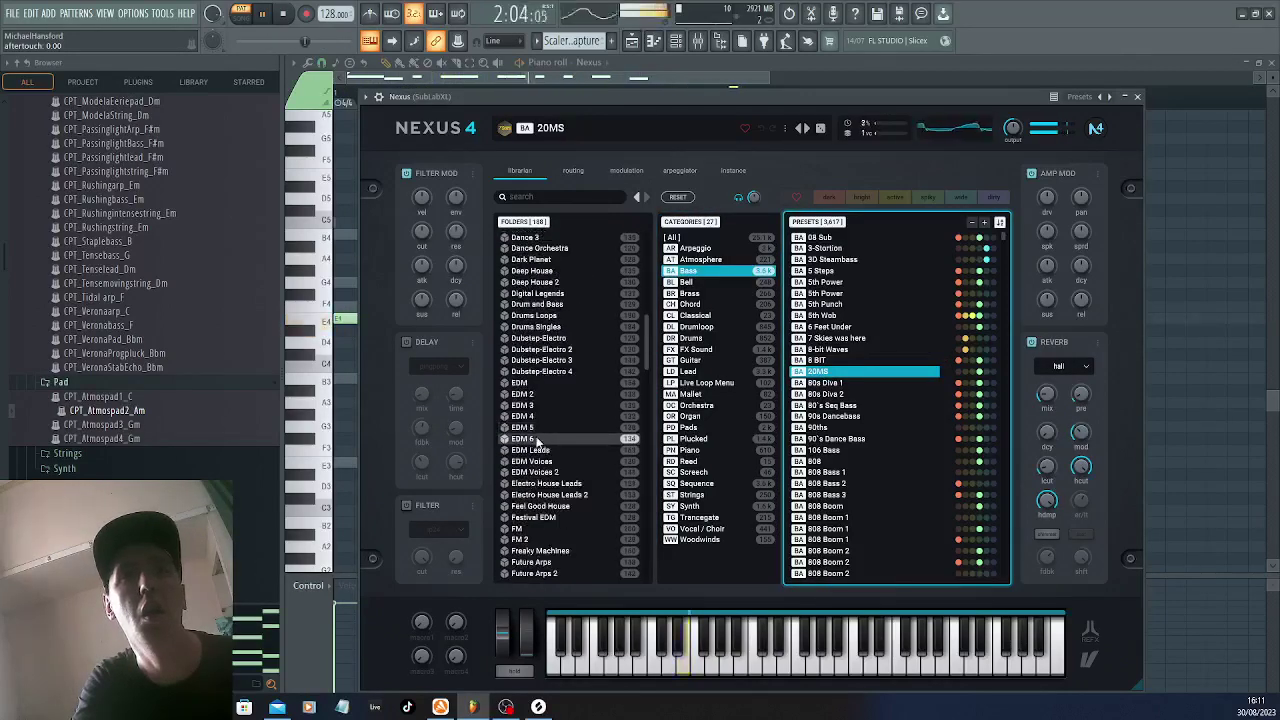
click(538, 440)
click(830, 472)
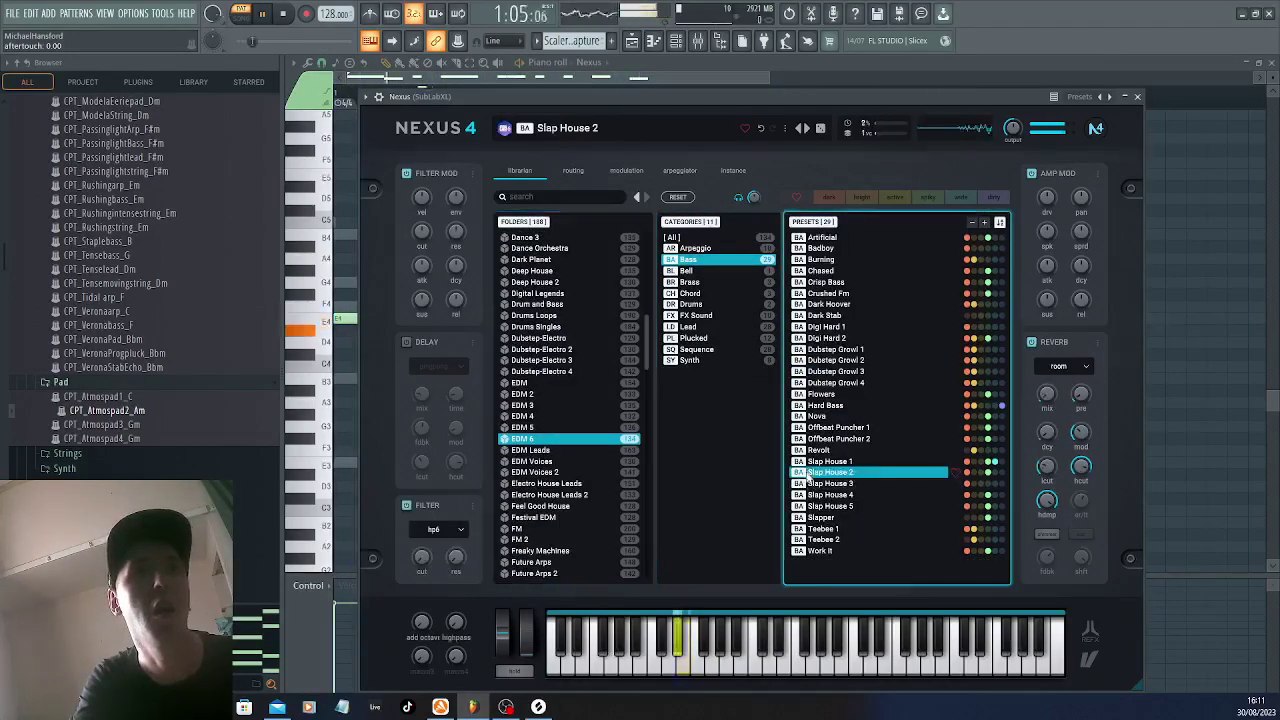
Audition Slap House 1, 3 and 4, load Slap House 5, and close the Nexus window
click(832, 461)
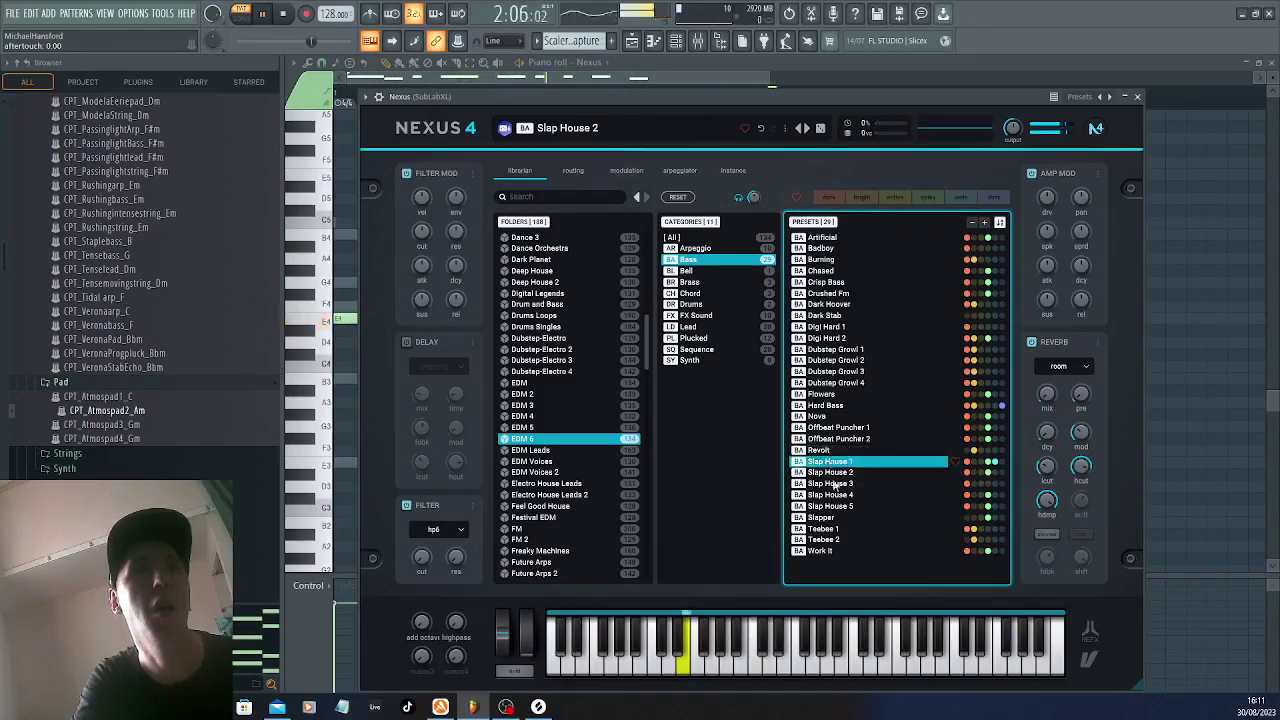
click(834, 484)
click(836, 495)
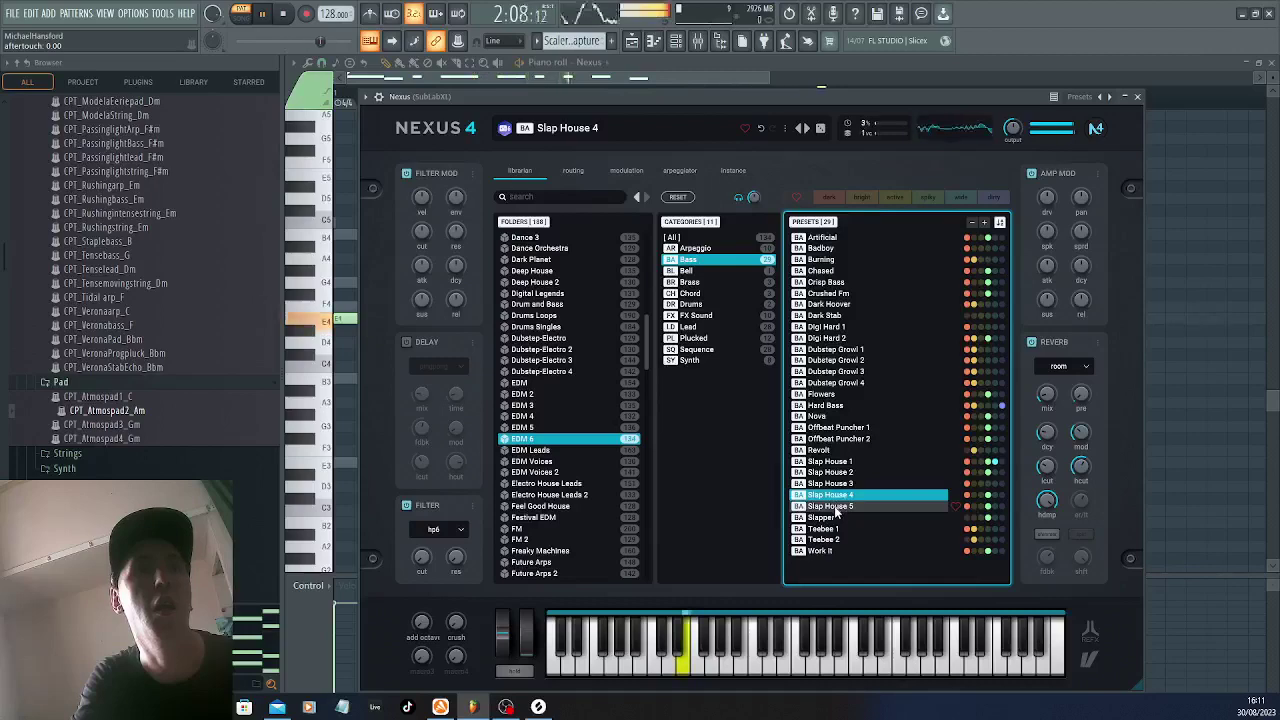
click(836, 507)
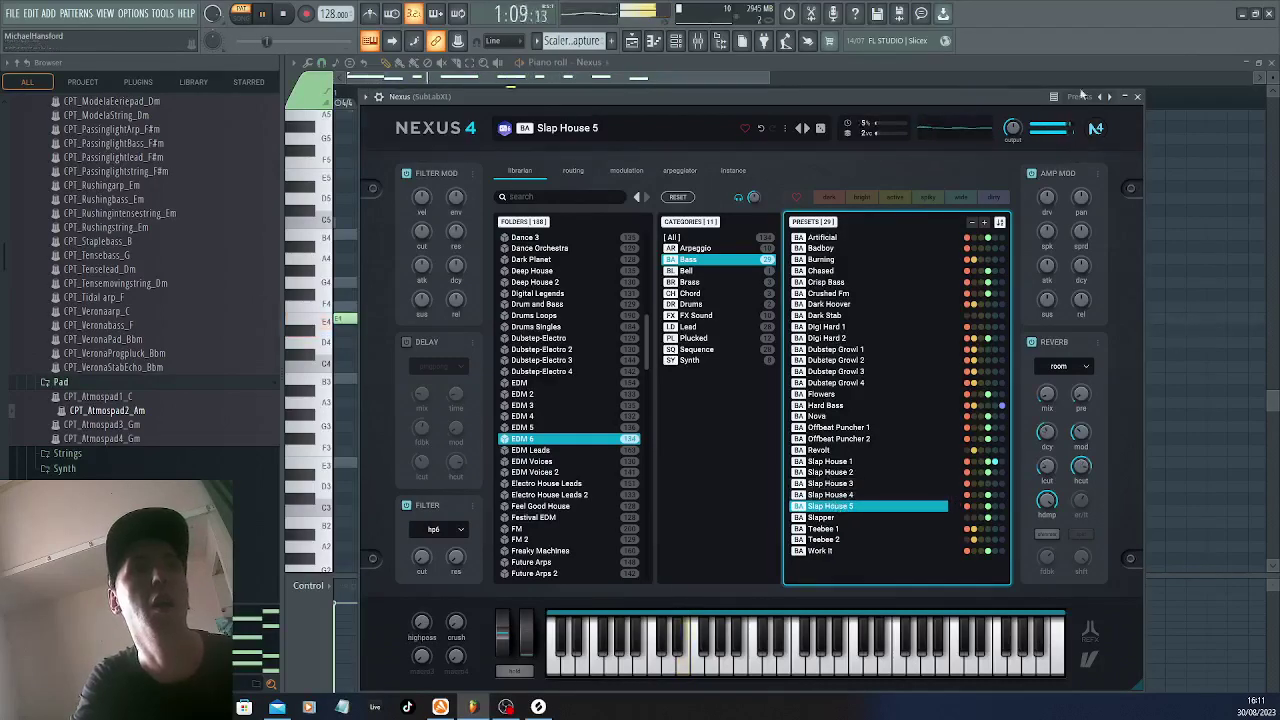
click(1137, 97)
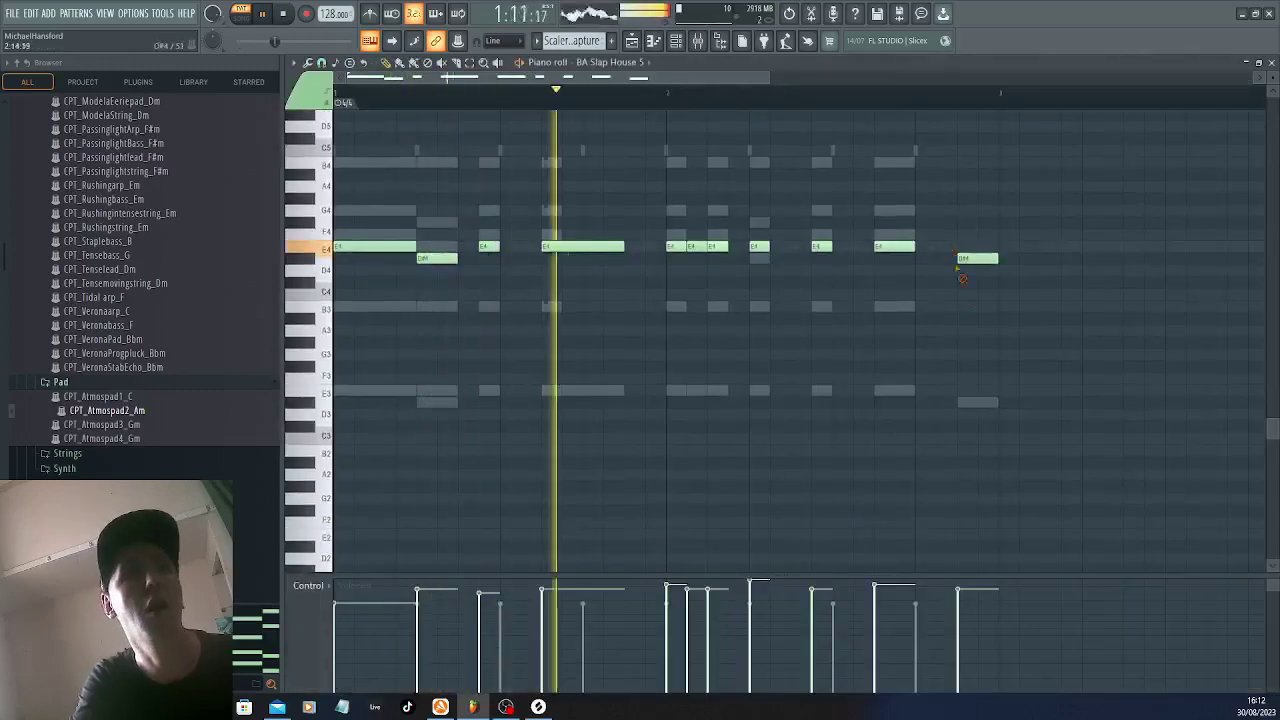
Delete the final D#4 note from the BA Slap House 5 channel and stop playback
right_click(978, 266)
scroll(906, 323, up, 5)
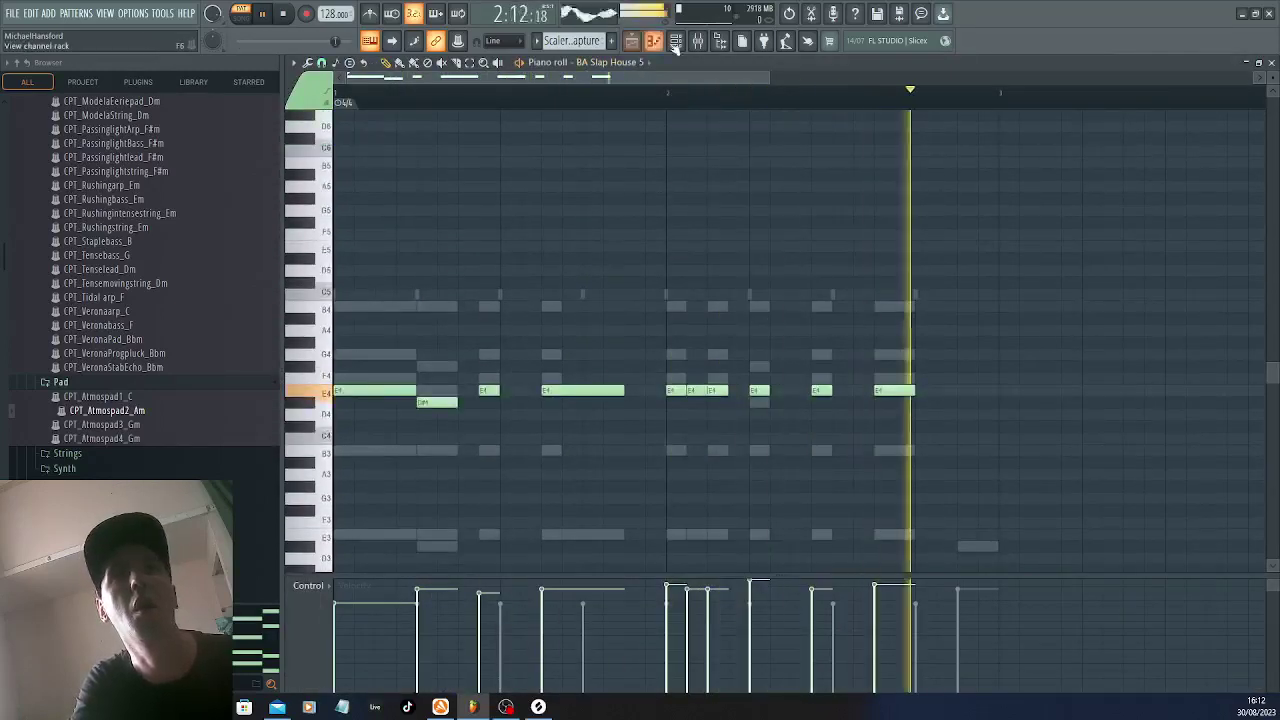
key(space)
Delete the final D#3 note from the SubLabXL channel in the piano roll
key(F6)
click(619, 203)
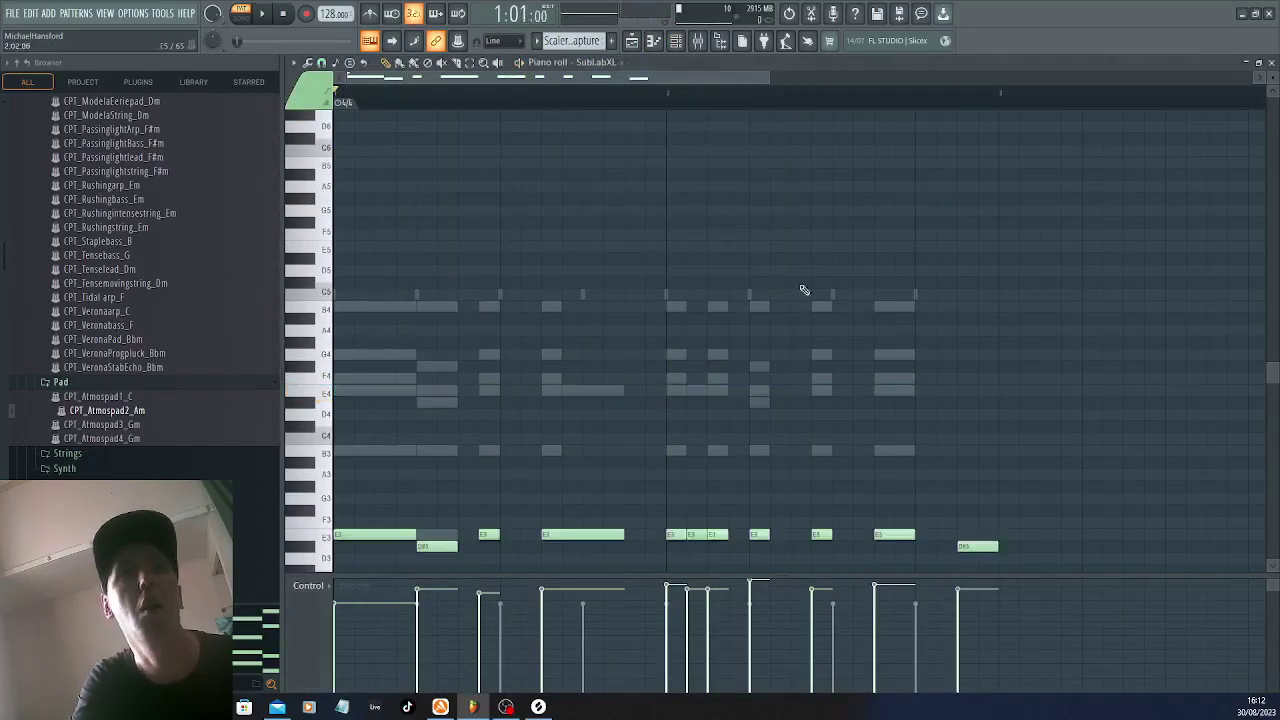
scroll(805, 290, down, 5)
right_click(978, 366)
Play the pattern and check the LFOTool curve on the BASS BUS mixer track, then minimise the plugin
key(space)
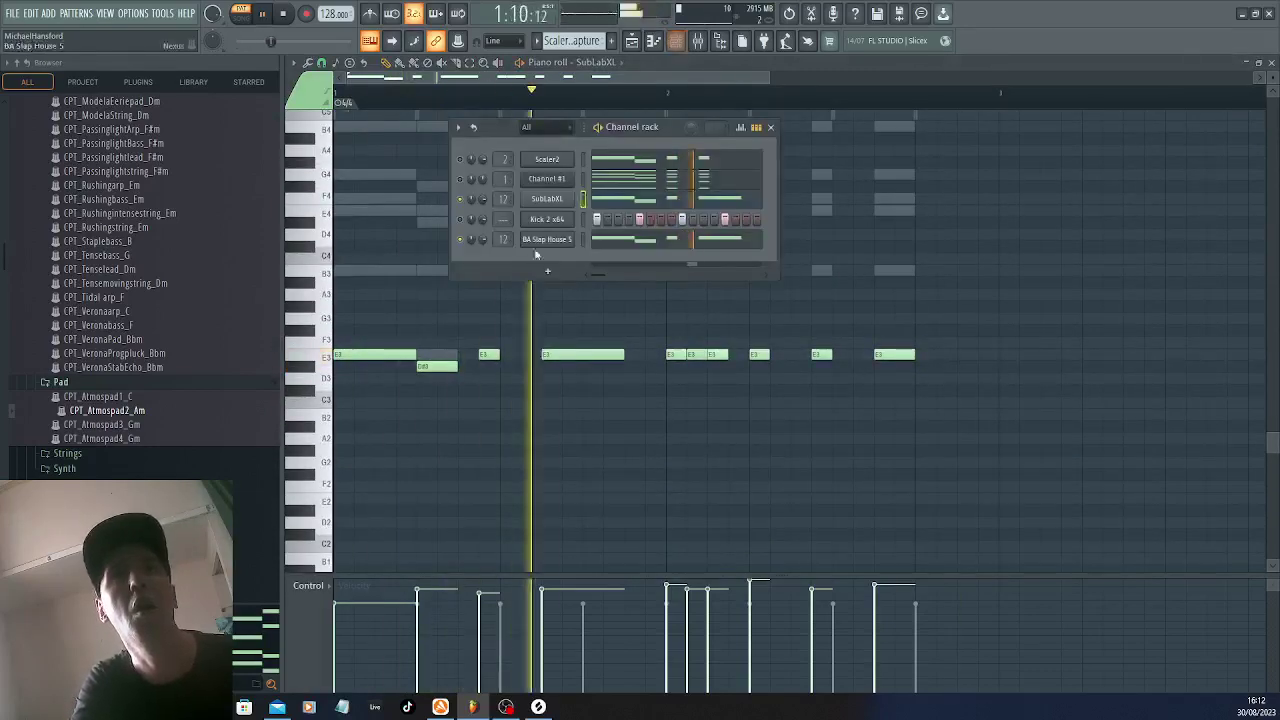
click(675, 40)
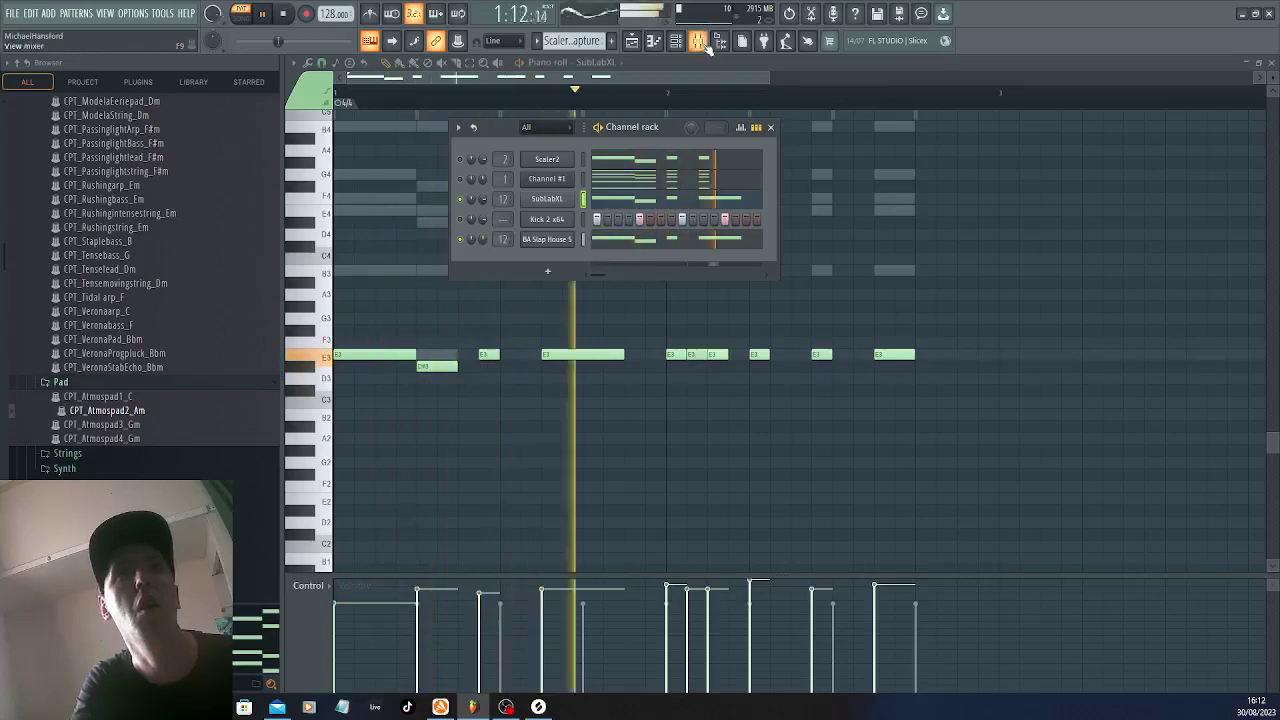
key(F9)
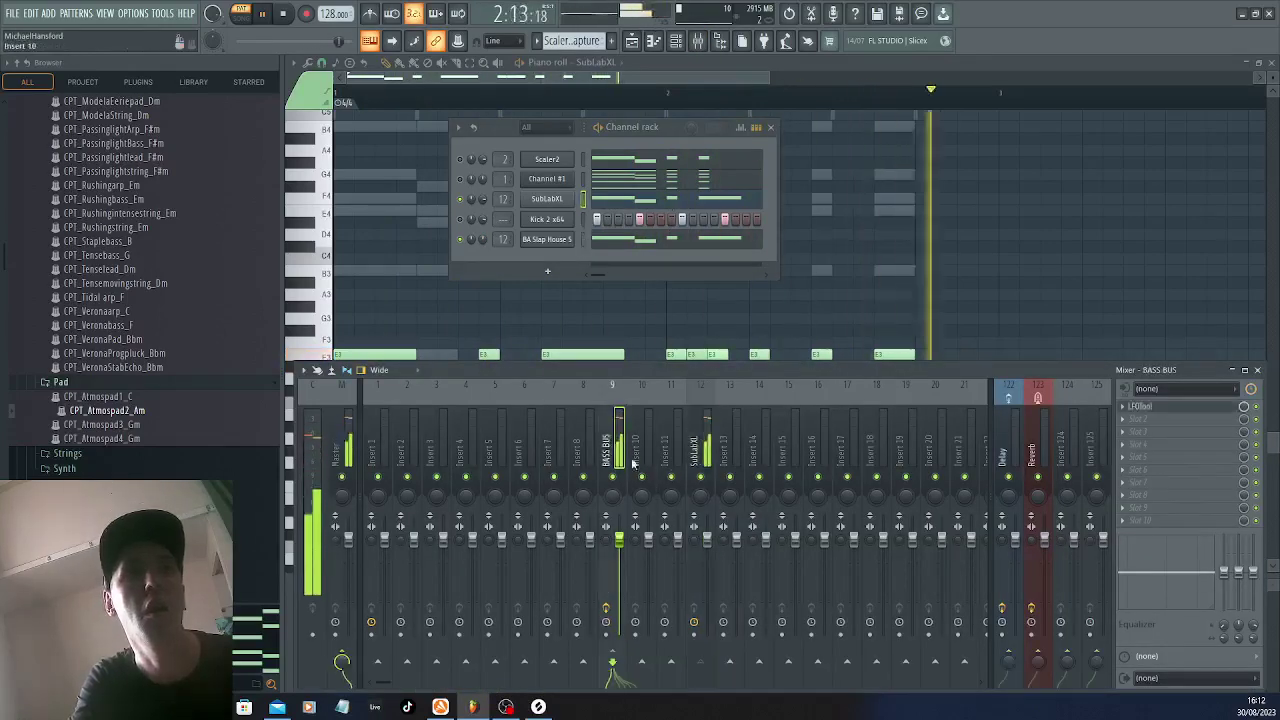
click(608, 450)
click(1140, 406)
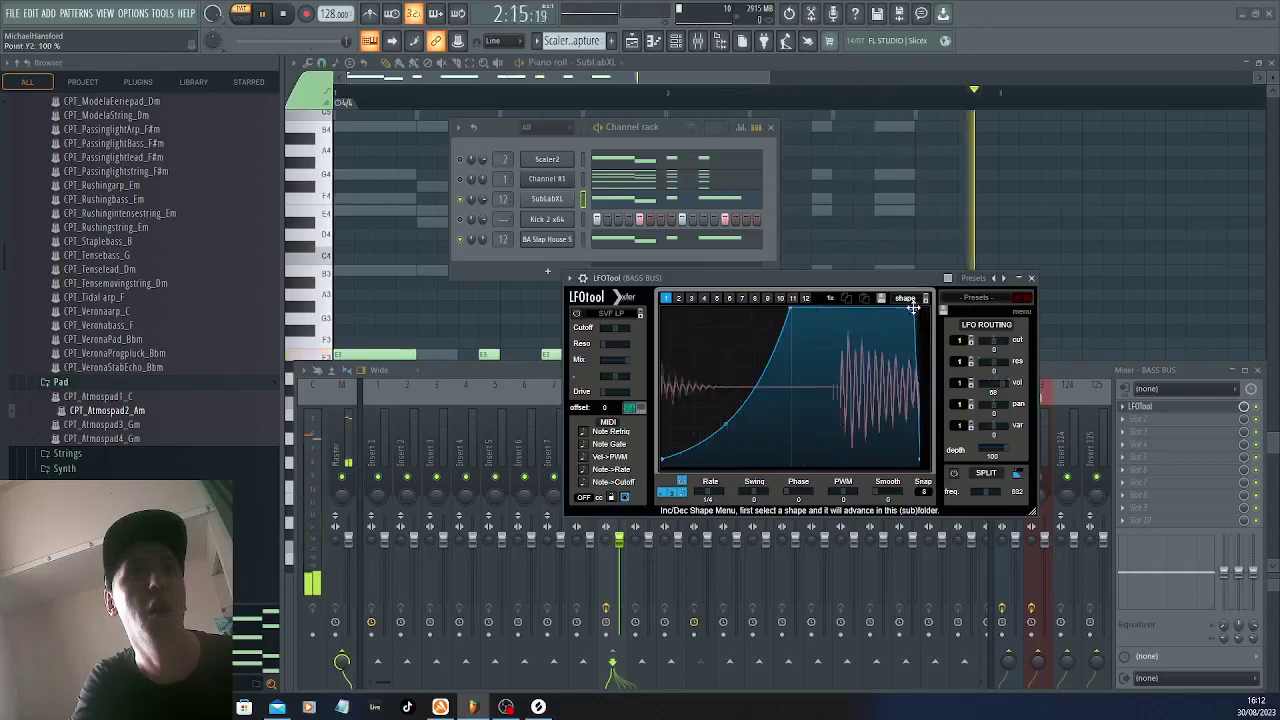
click(1018, 278)
Lower the BASS BUS mixer fader to about -7.6 dB during playback
drag(617, 541, 620, 583)
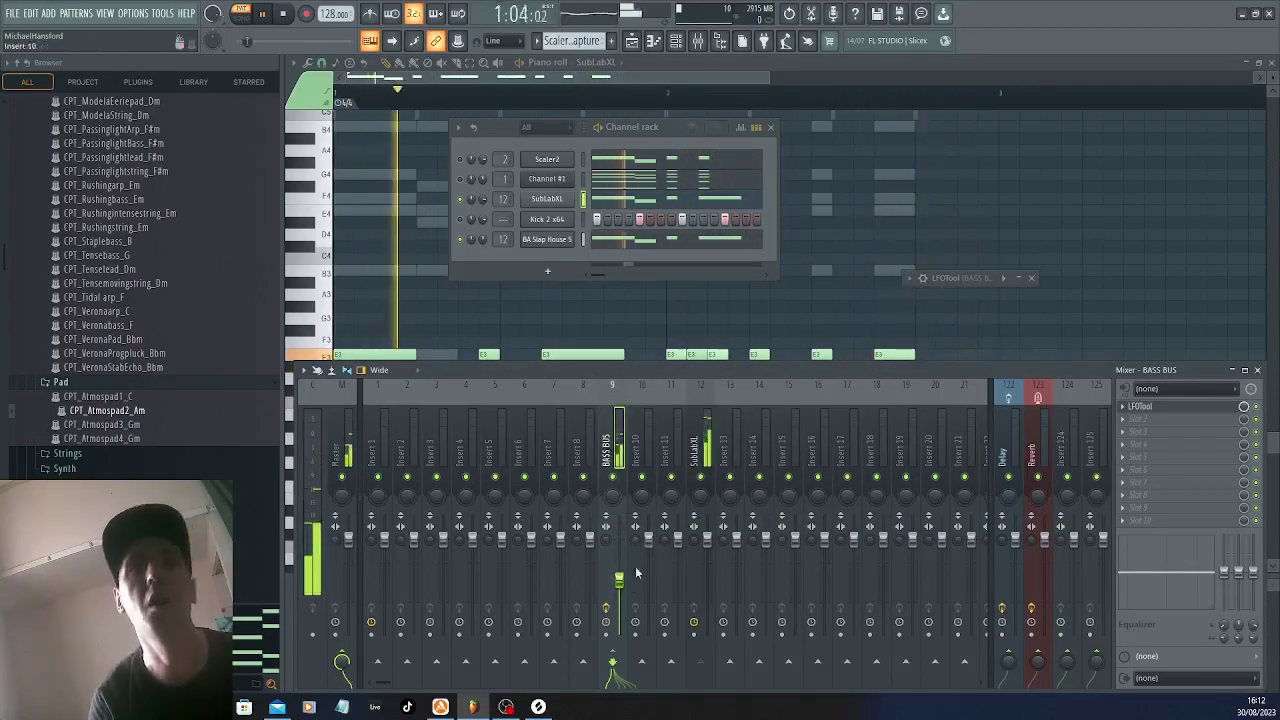
mouse_move(619, 585)
mouse_down()
mouse_move(619, 563)
mouse_move(628, 573)
mouse_up()
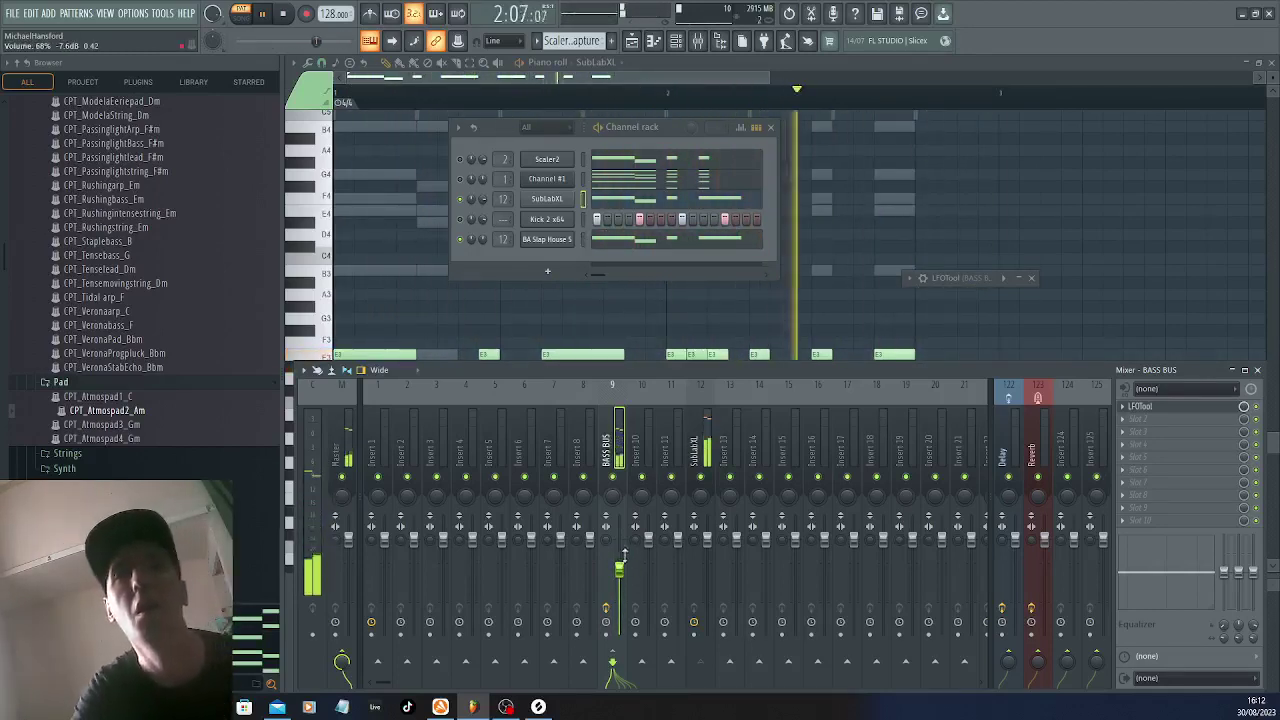
Lower the BASS BUS mixer fader further to about -11.4 dB during playback
drag(621, 569, 624, 586)
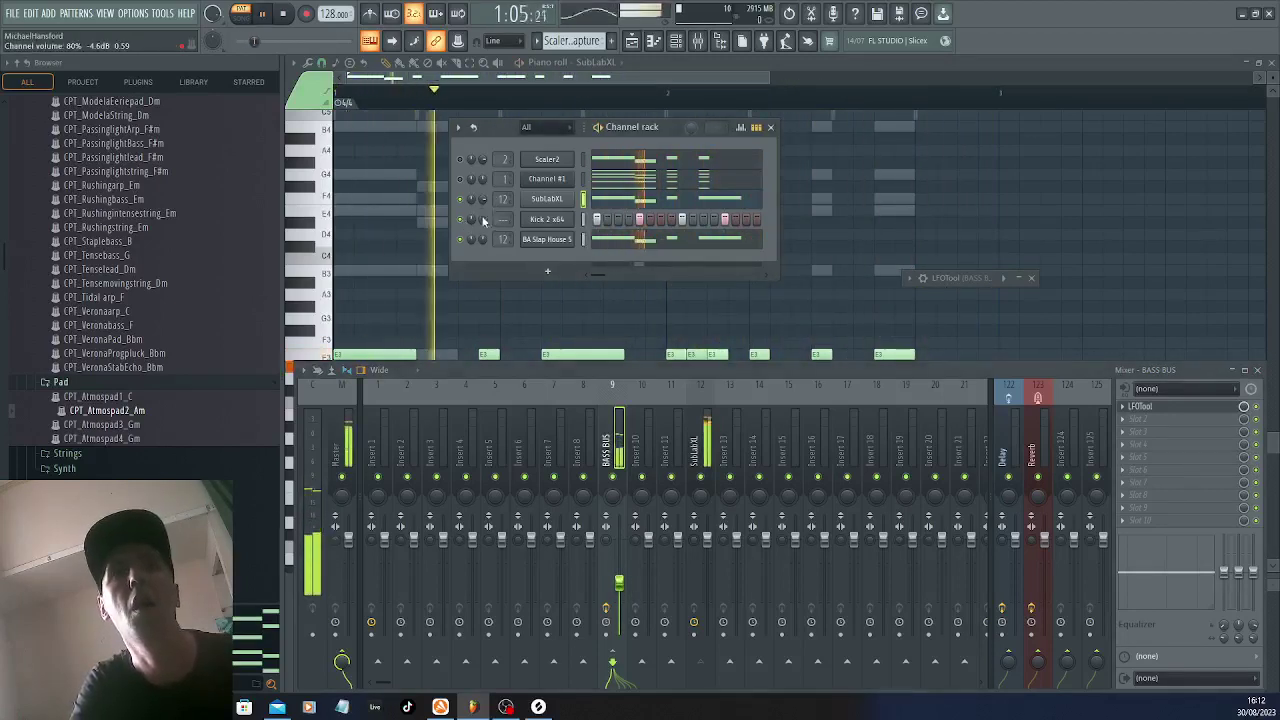
Rename the Kick 2 x64 channel in the channel rack as KICK
right_click(566, 214)
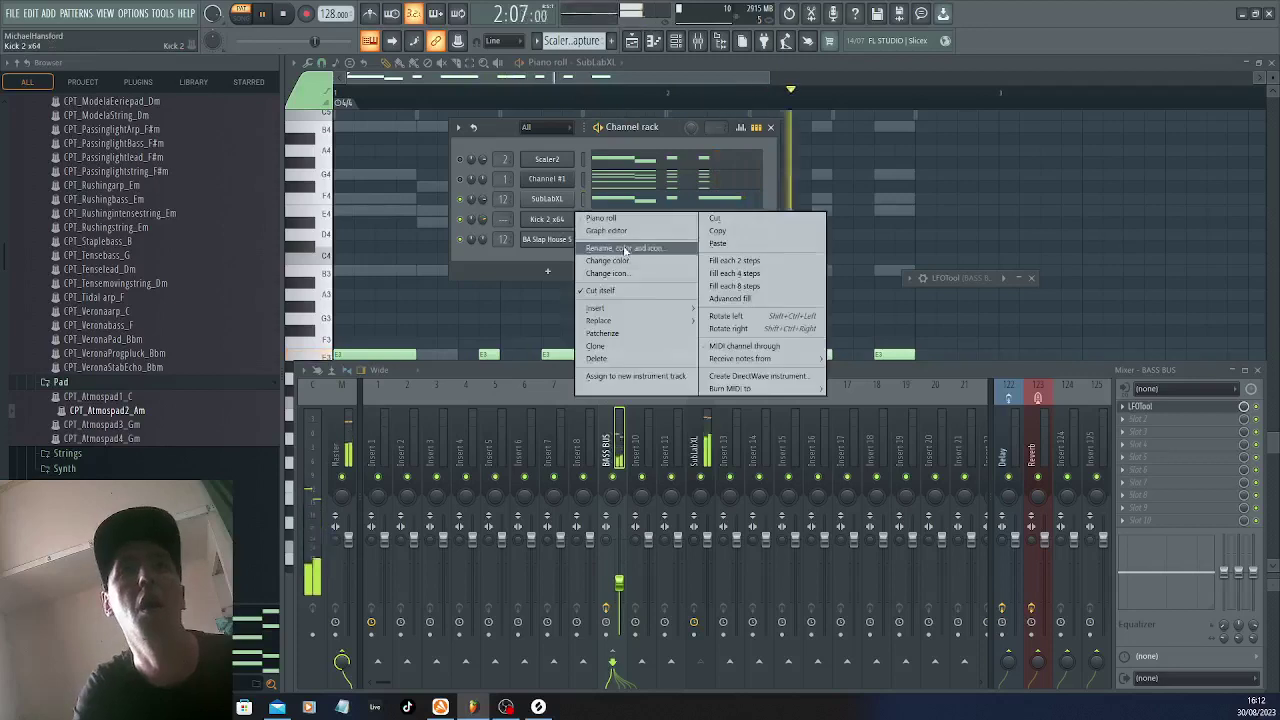
click(623, 252)
text(KICL)
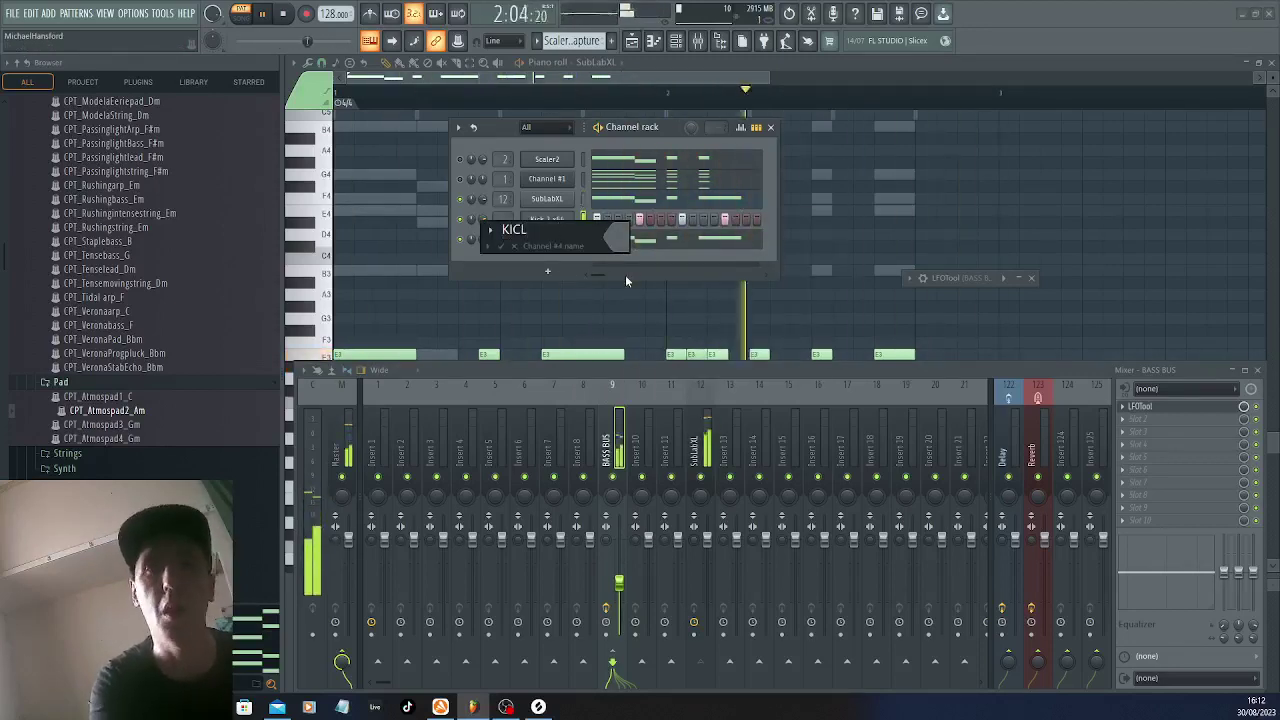
key(BackSpace)
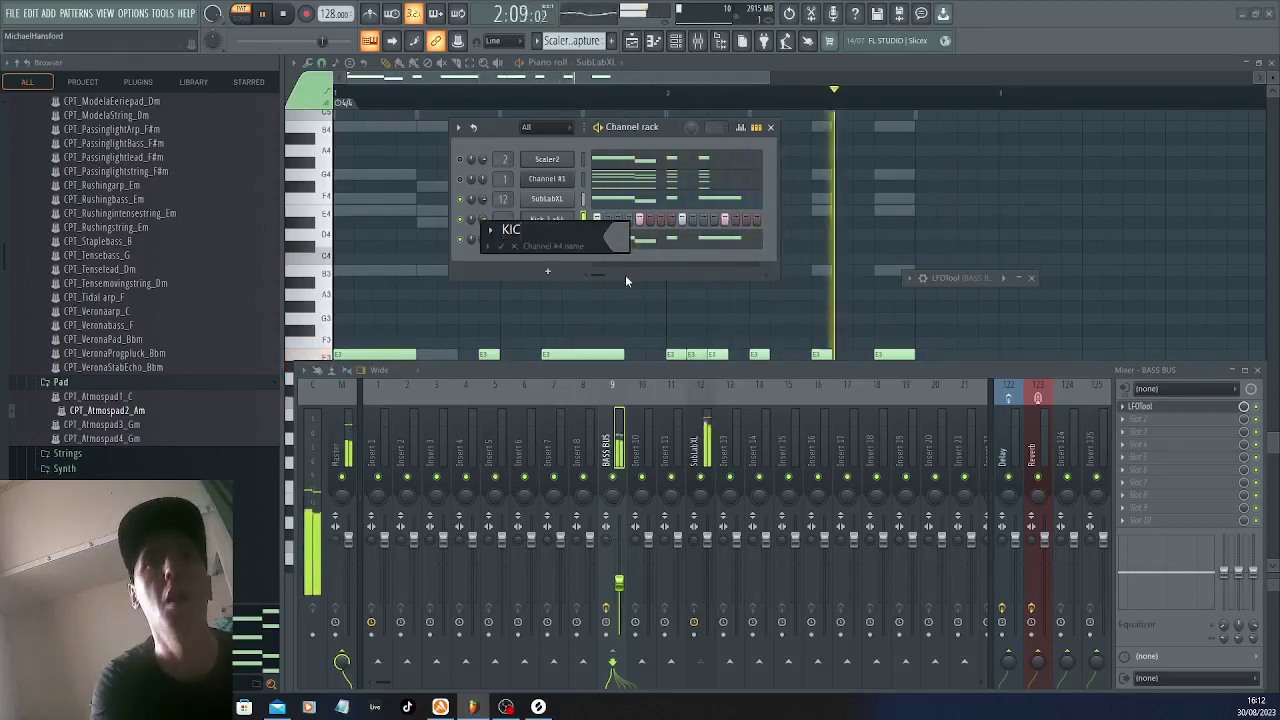
text(K)
key(Return)
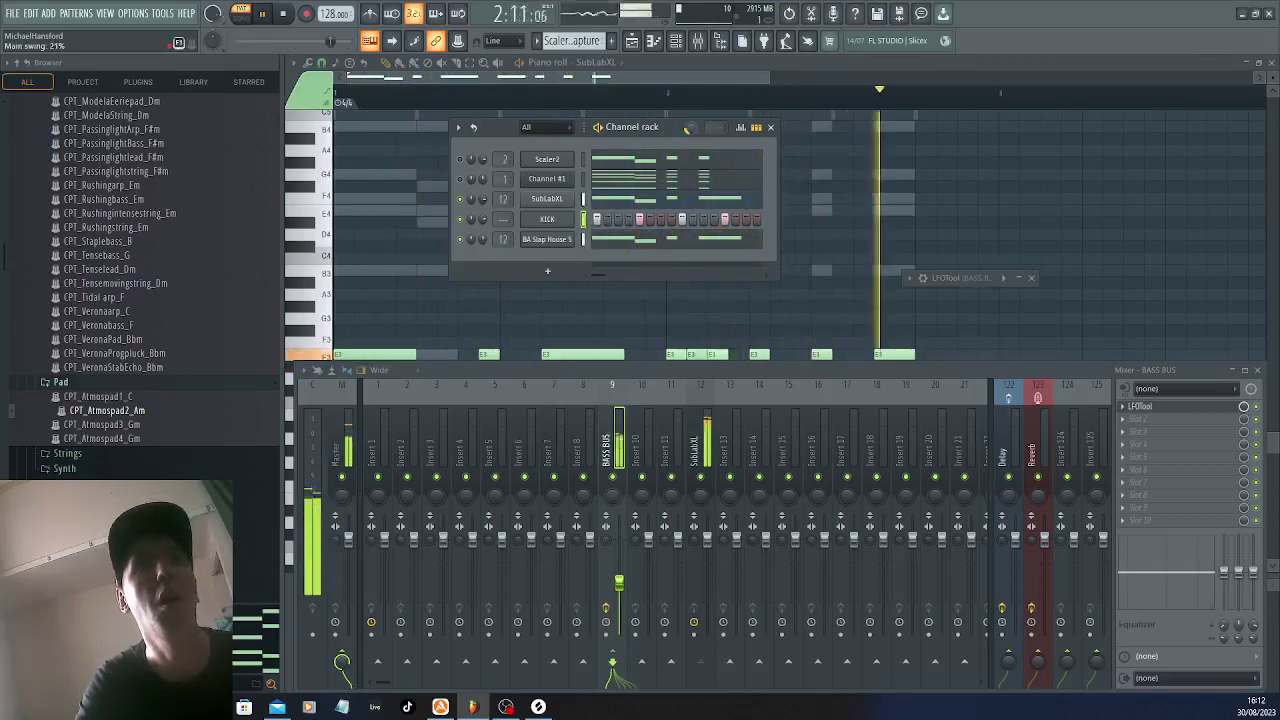
Route the KICK channel to mixer insert 8 and lower that track's fader to about -4.0 dB
right_click(576, 460)
mouse_move(704, 445)
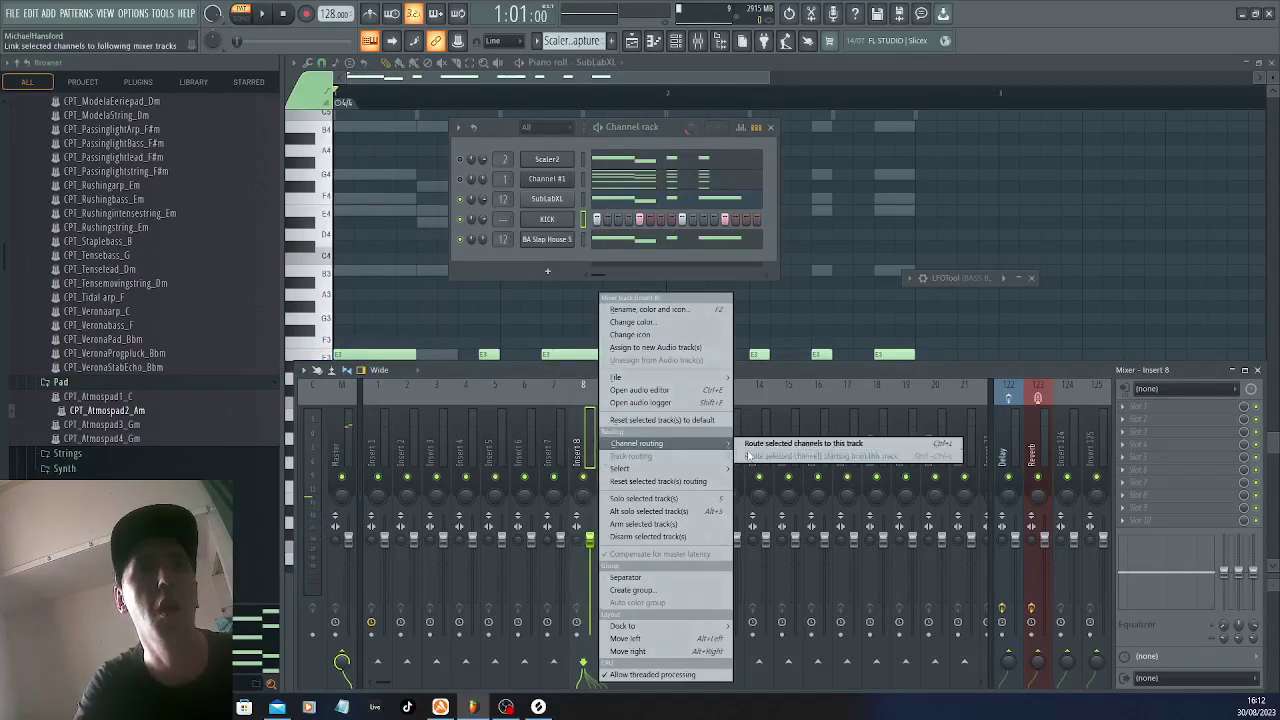
click(790, 447)
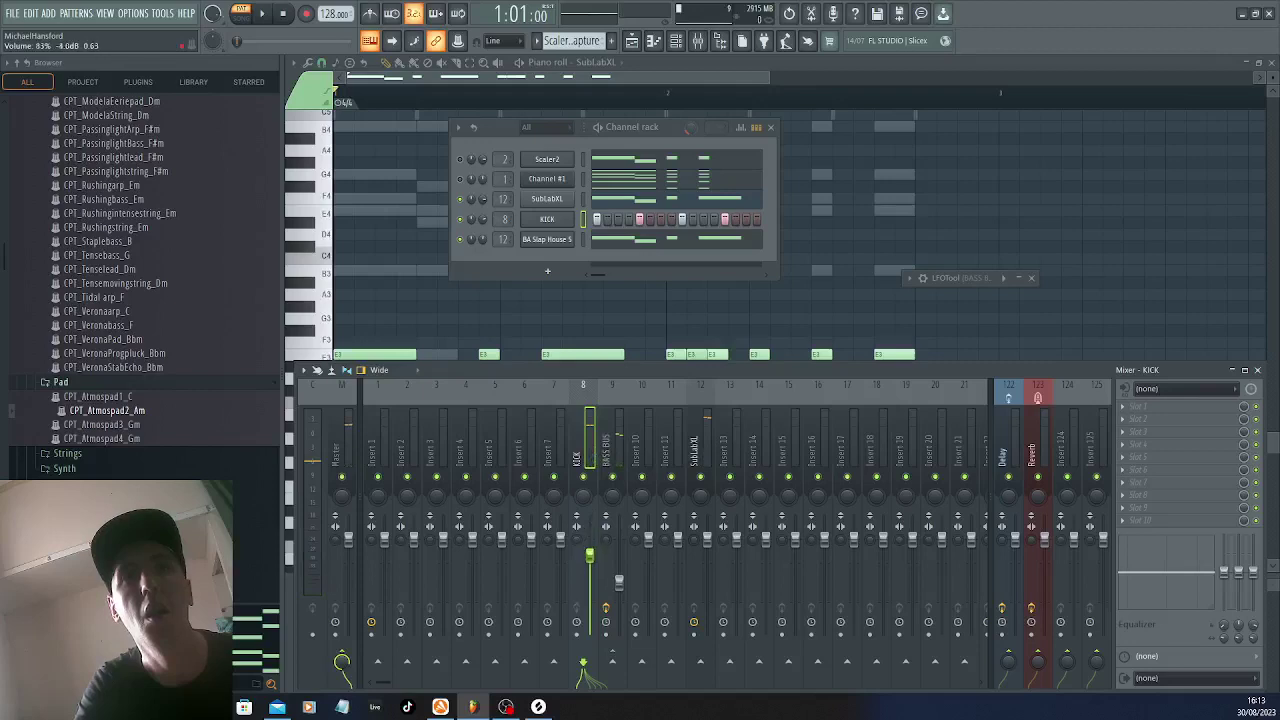
Play the pattern and raise the BASS BUS mixer fader slightly to balance it against the kick
key(space)
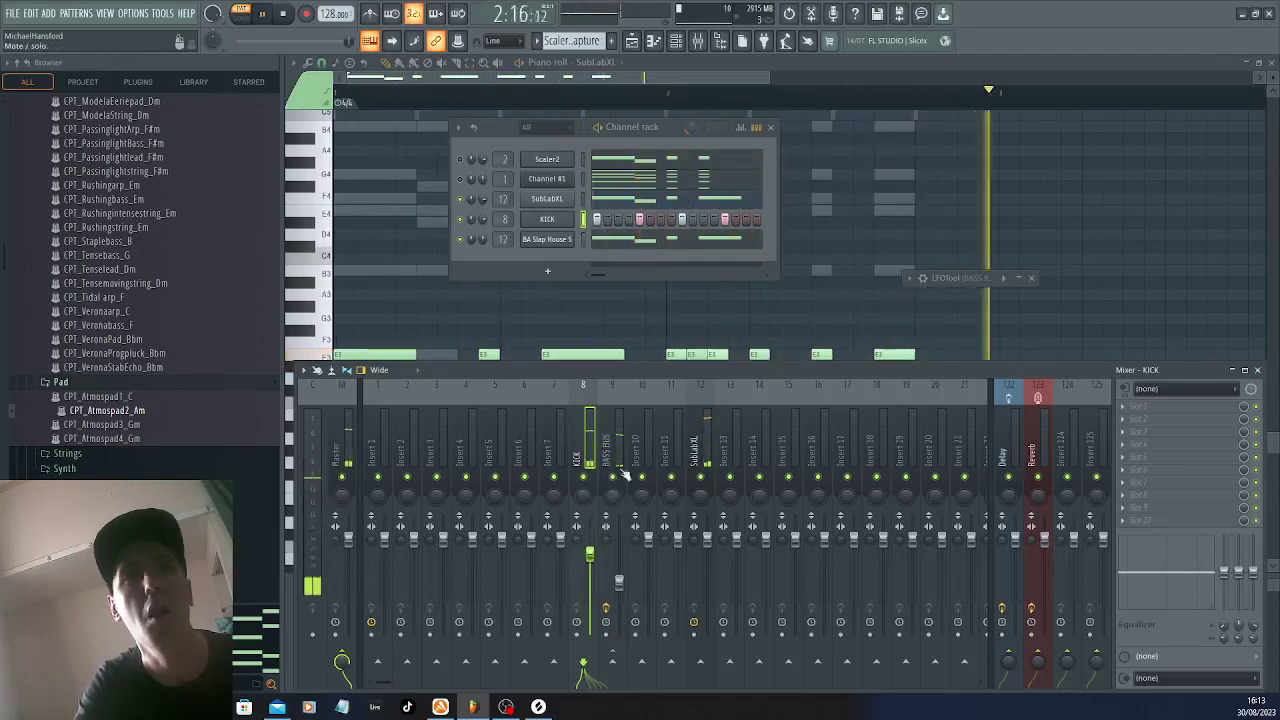
click(619, 583)
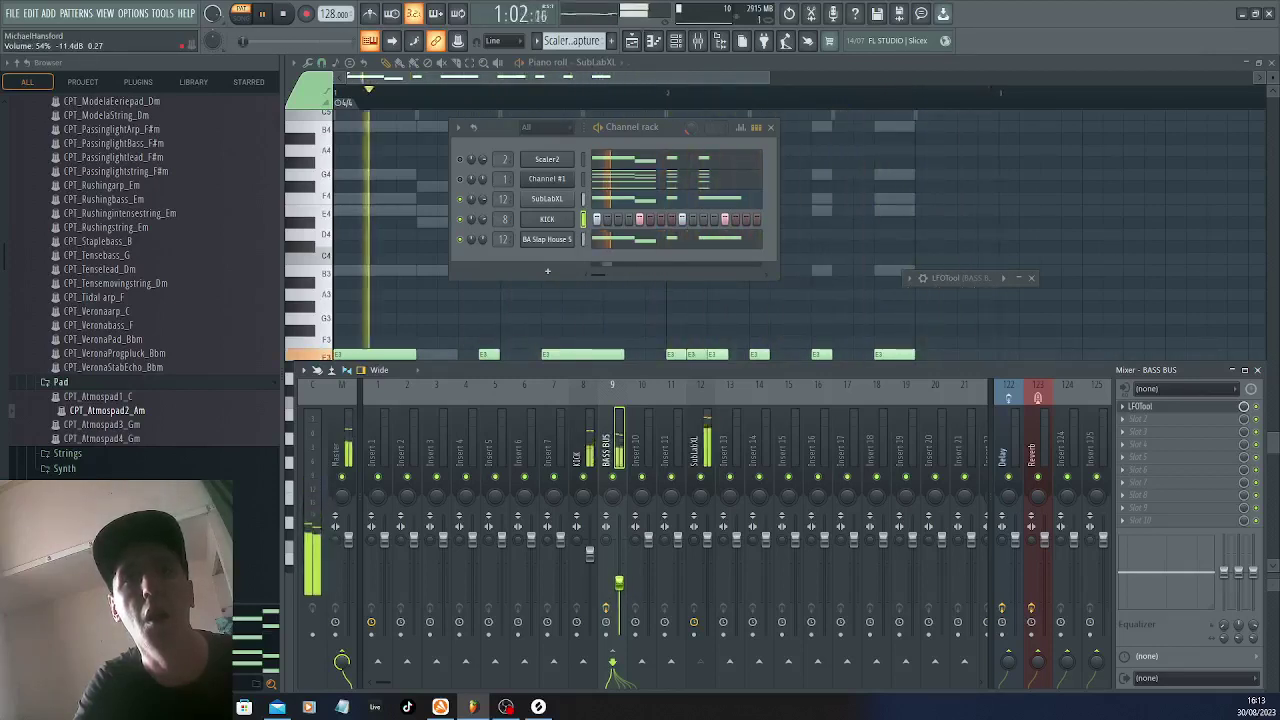
drag(620, 584, 620, 581)
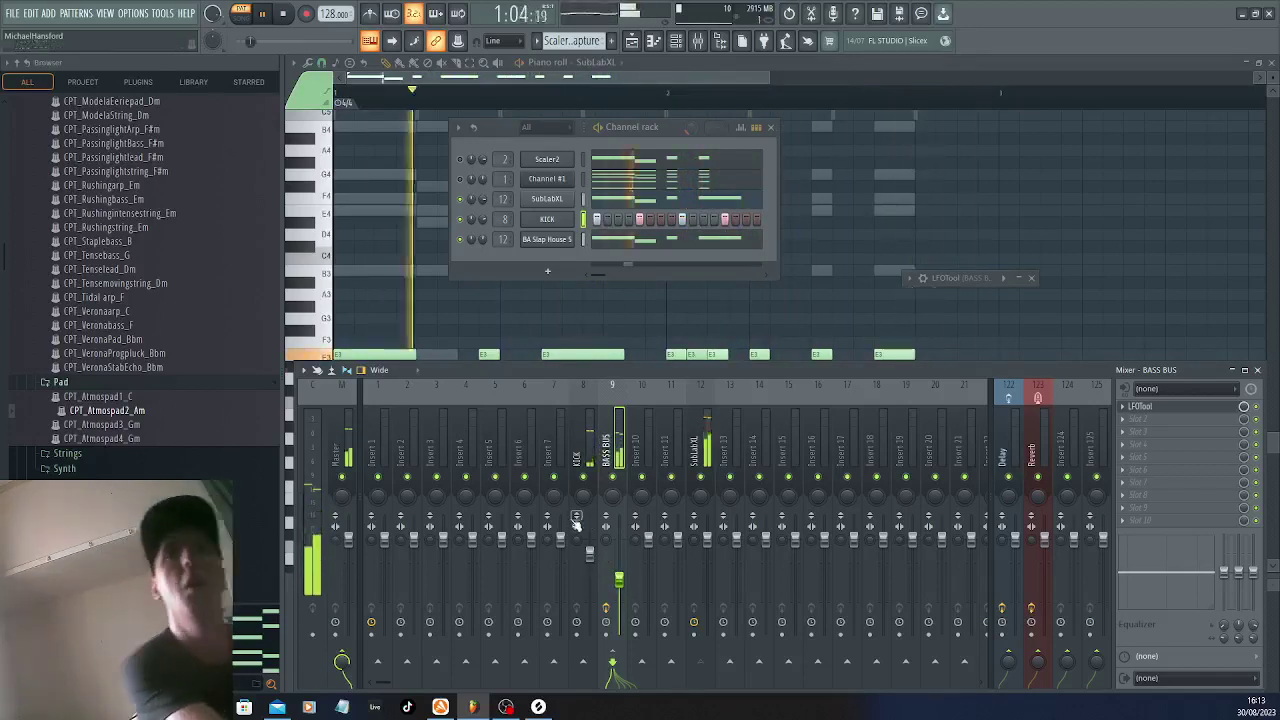
Stop playback, rename Channel #1 as PIANO, and play the pattern with that channel unmuted
right_click(570, 178)
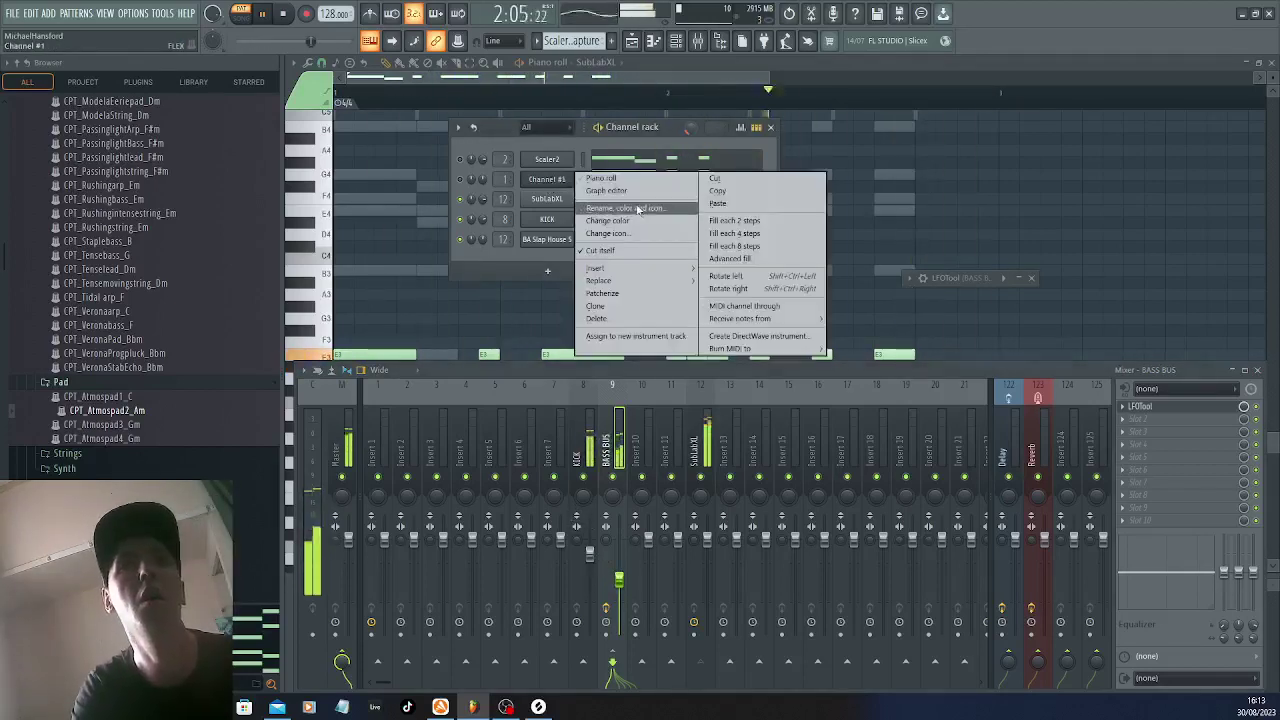
click(506, 131)
key(space)
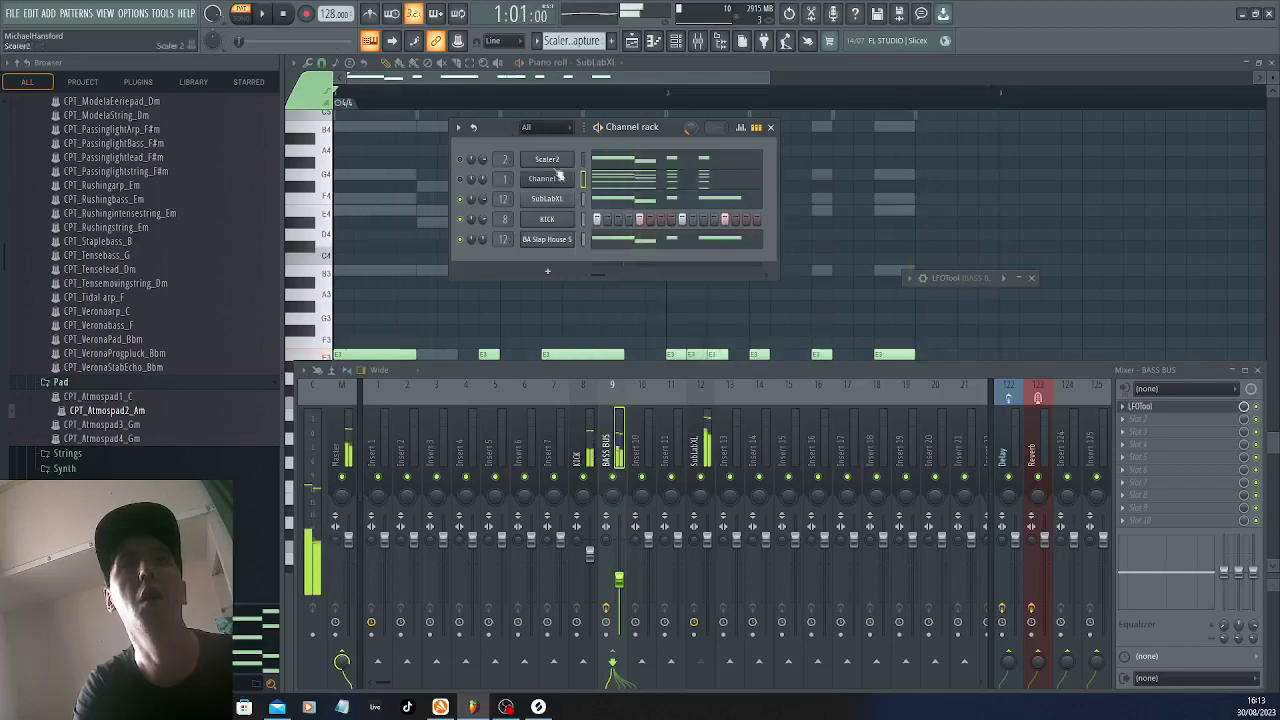
right_click(552, 183)
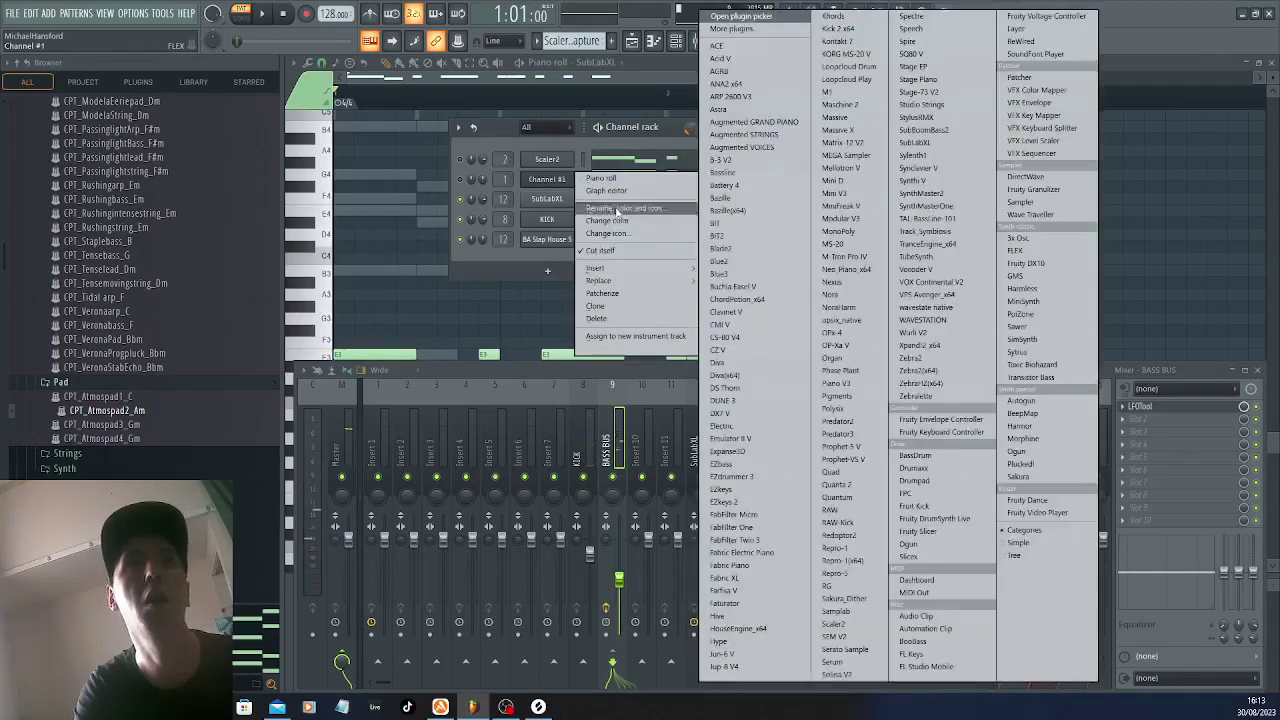
click(622, 208)
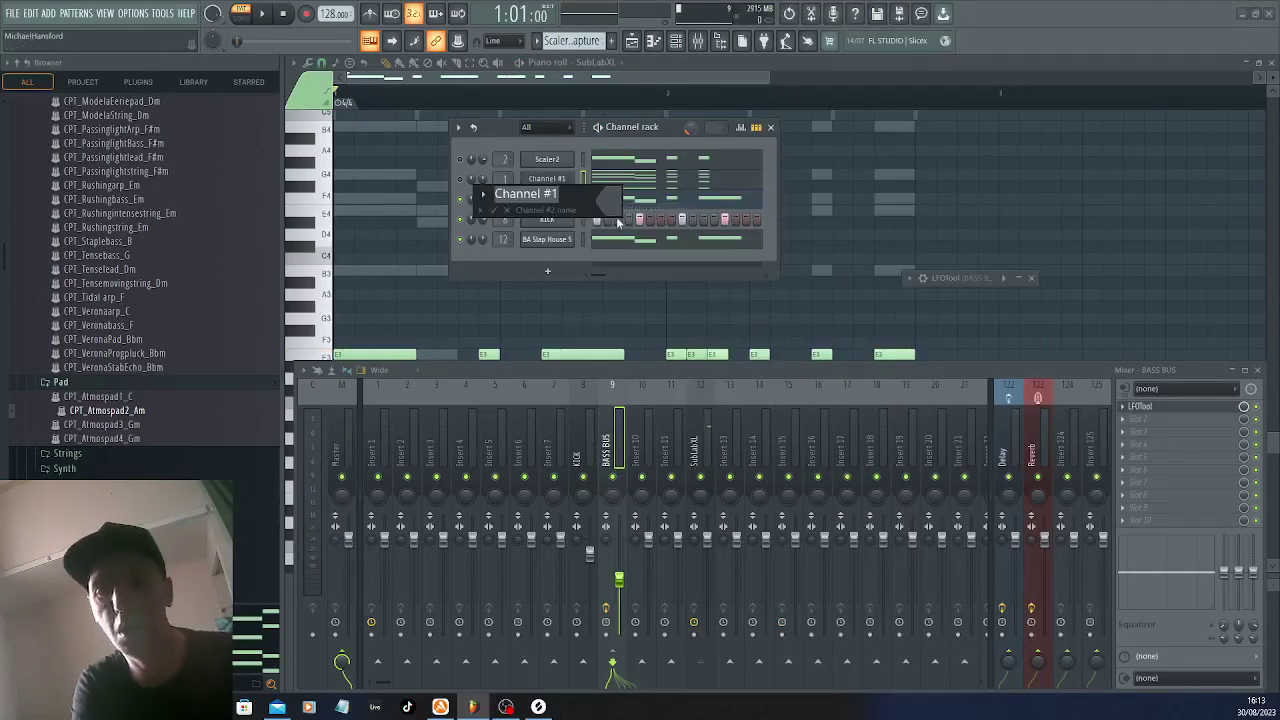
key(Return)
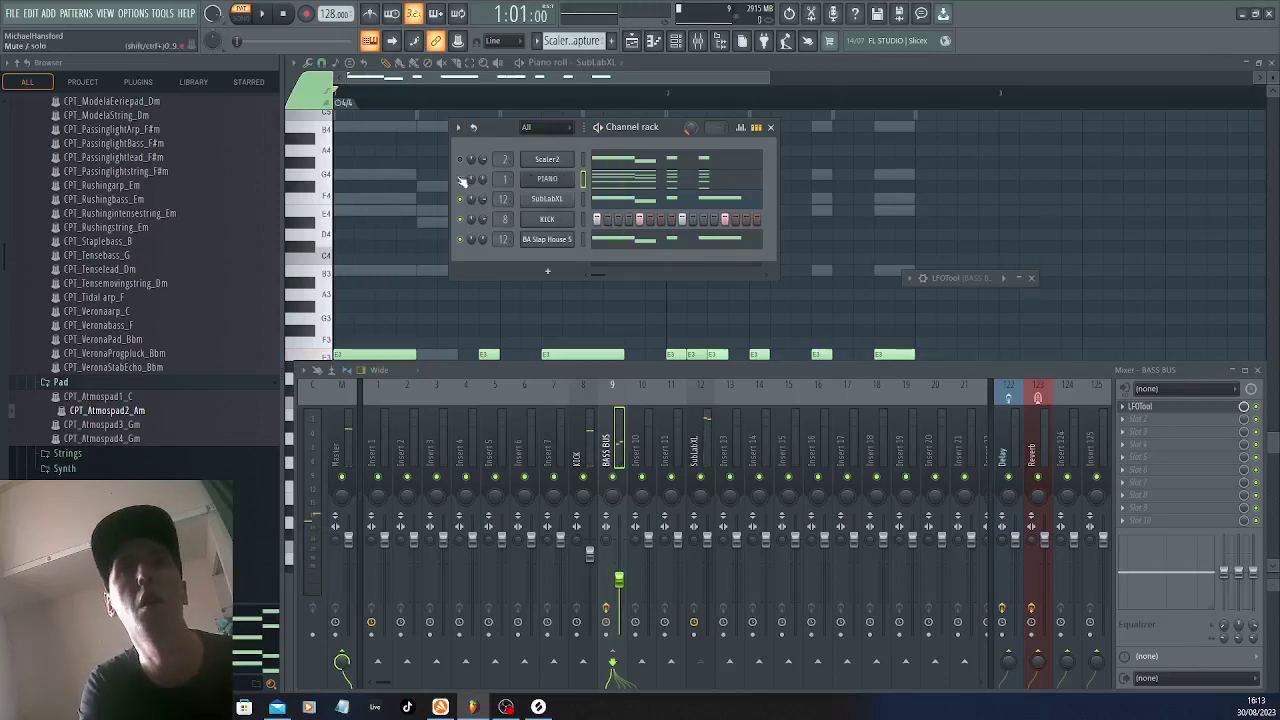
key(space)
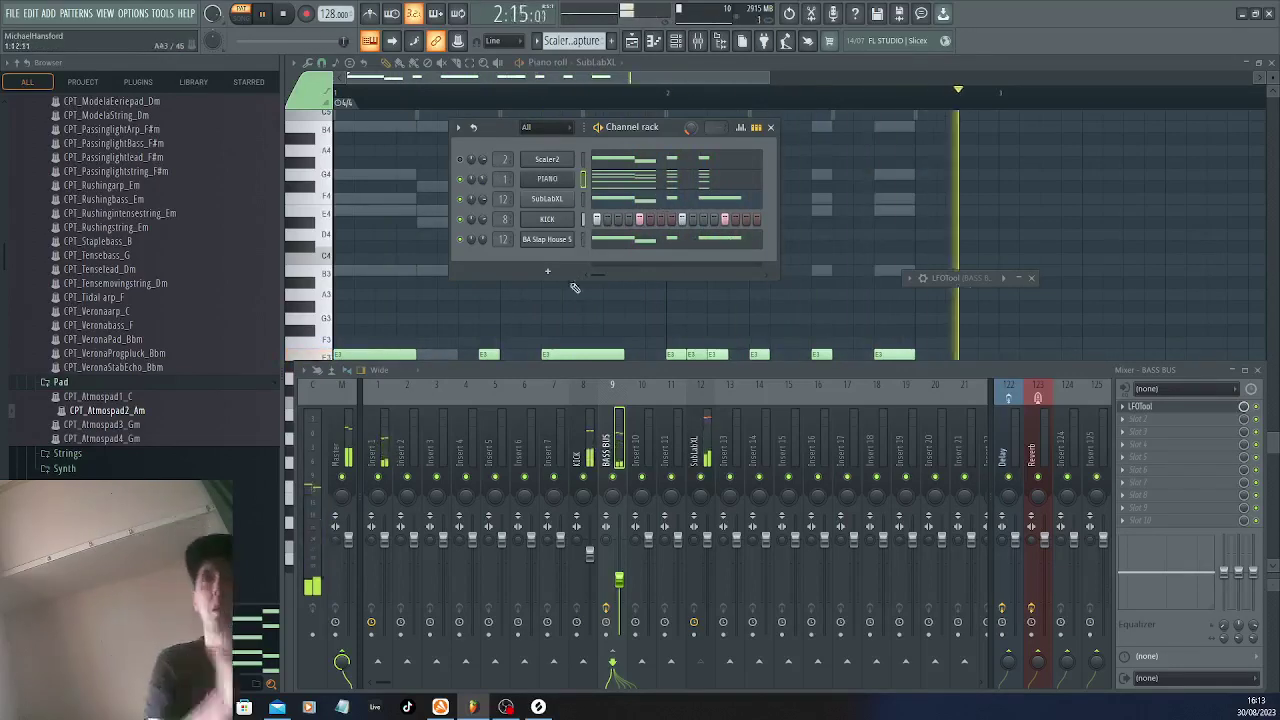
Place six consecutive Scaler-MidiCapture pattern clips on playlist Track 1, from bar 1 up to bar 13
click(632, 42)
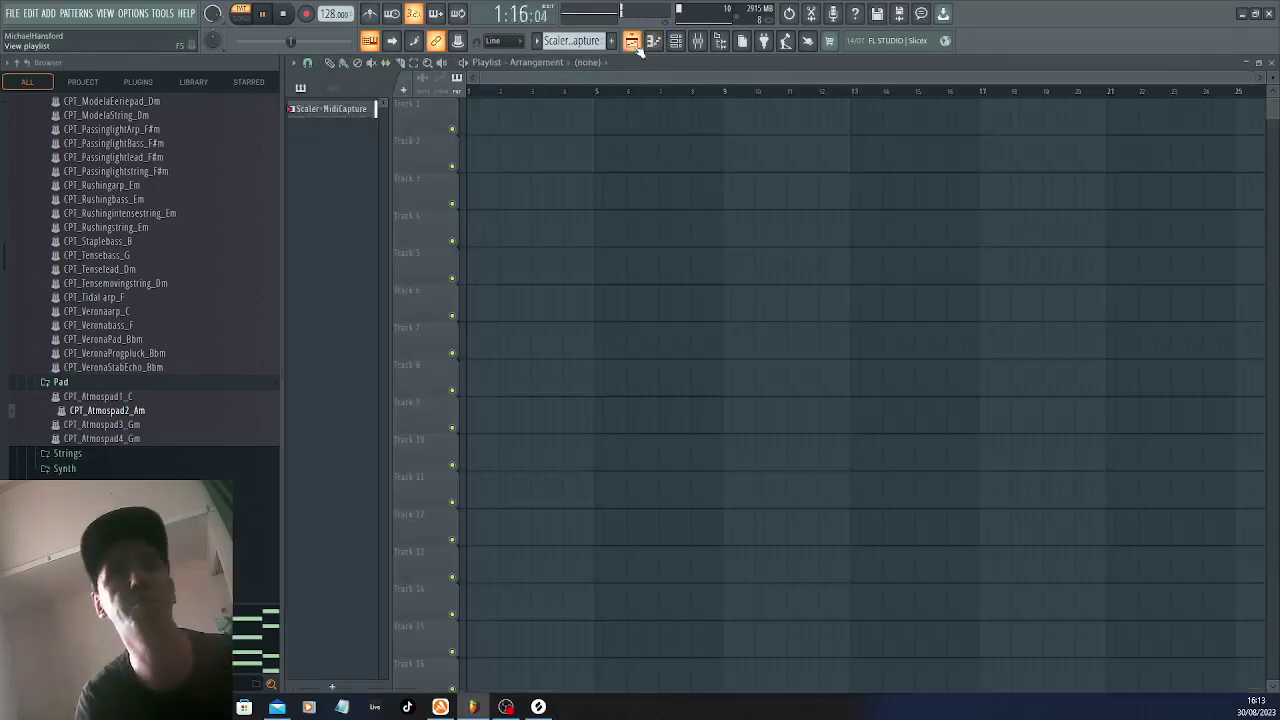
mouse_move(538, 113)
mouse_down()
mouse_move(284, 134)
mouse_move(814, 123)
mouse_up()
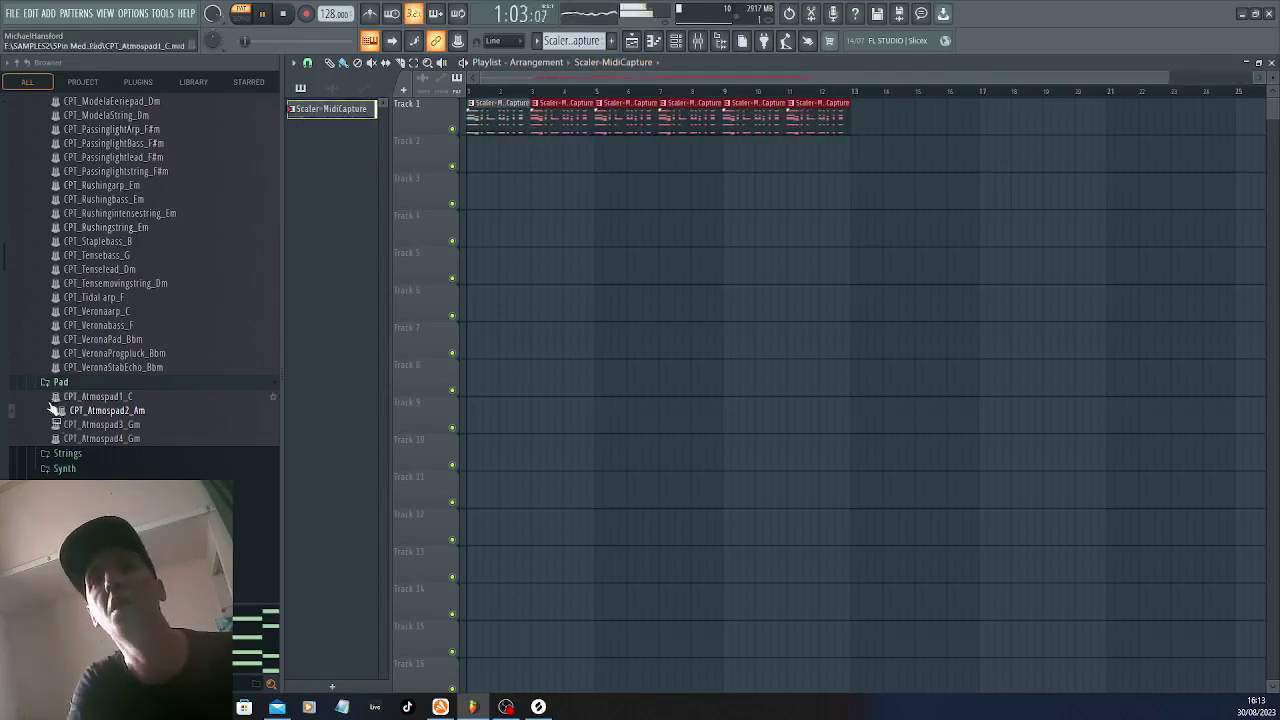
Collapse the browser folders, look through the sample packs in SAMPLES2 and stop playback
scroll(134, 371, up, 15)
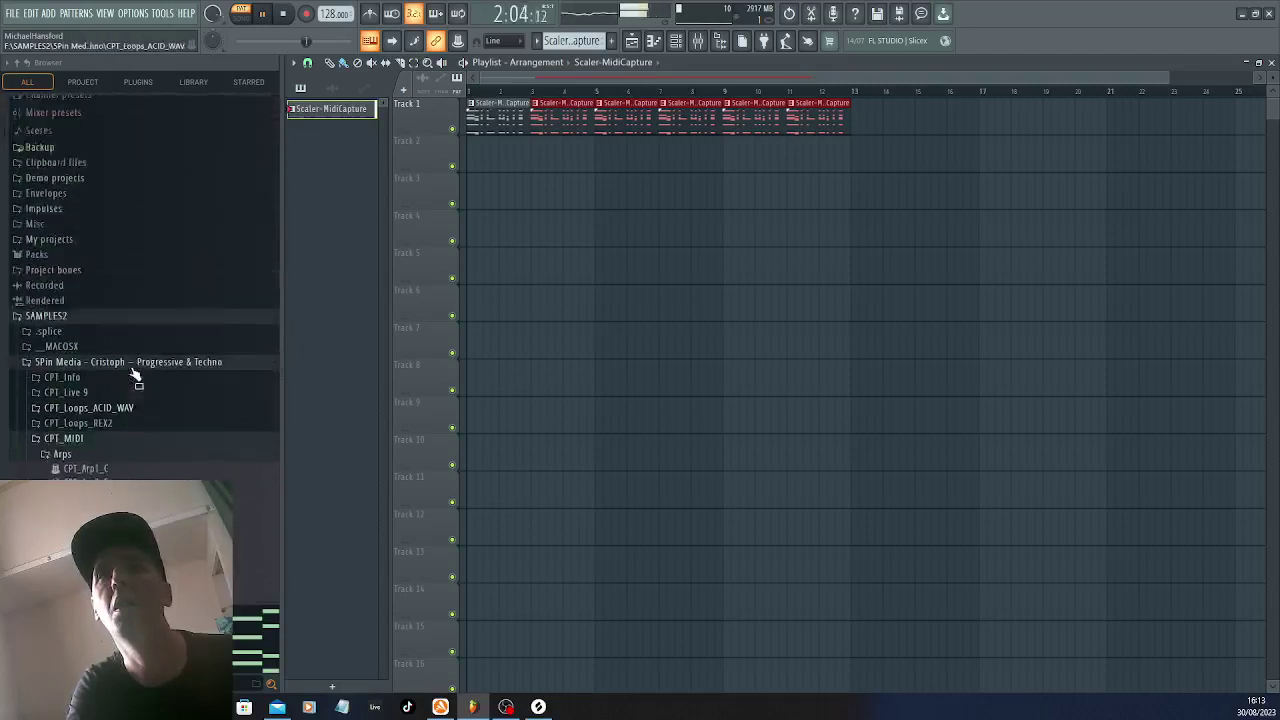
click(26, 62)
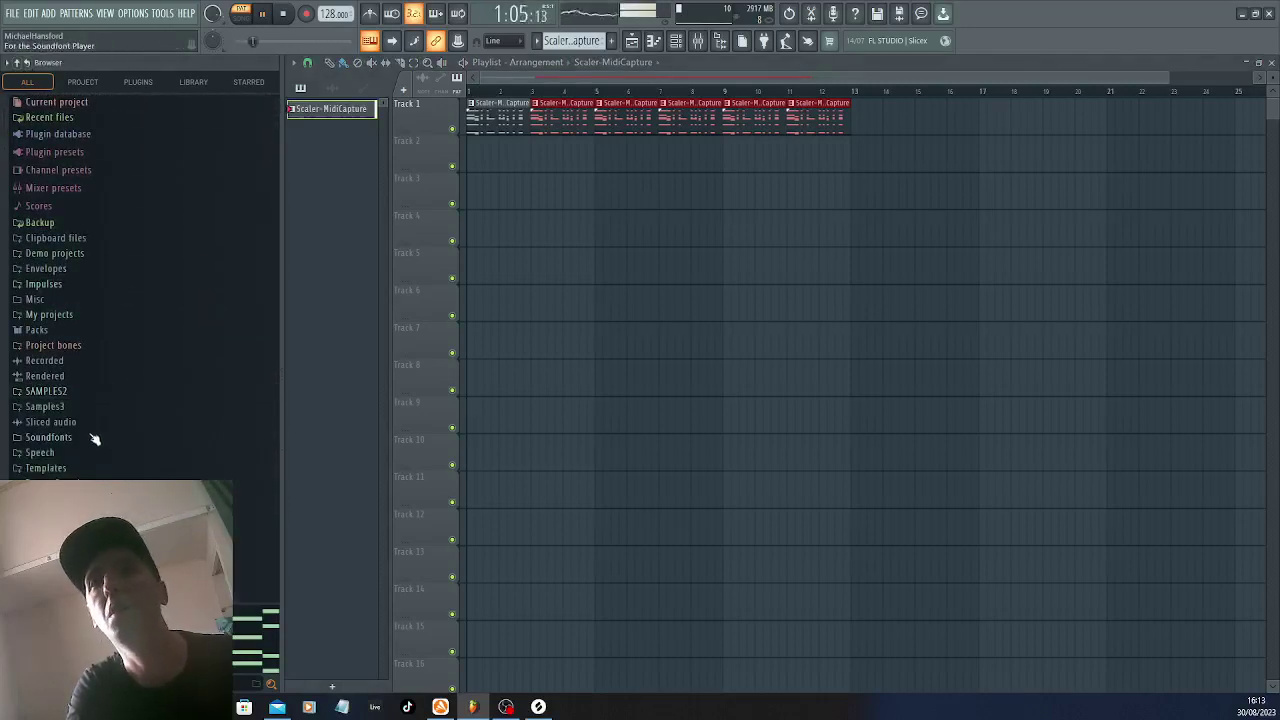
click(48, 392)
scroll(140, 330, down, 10)
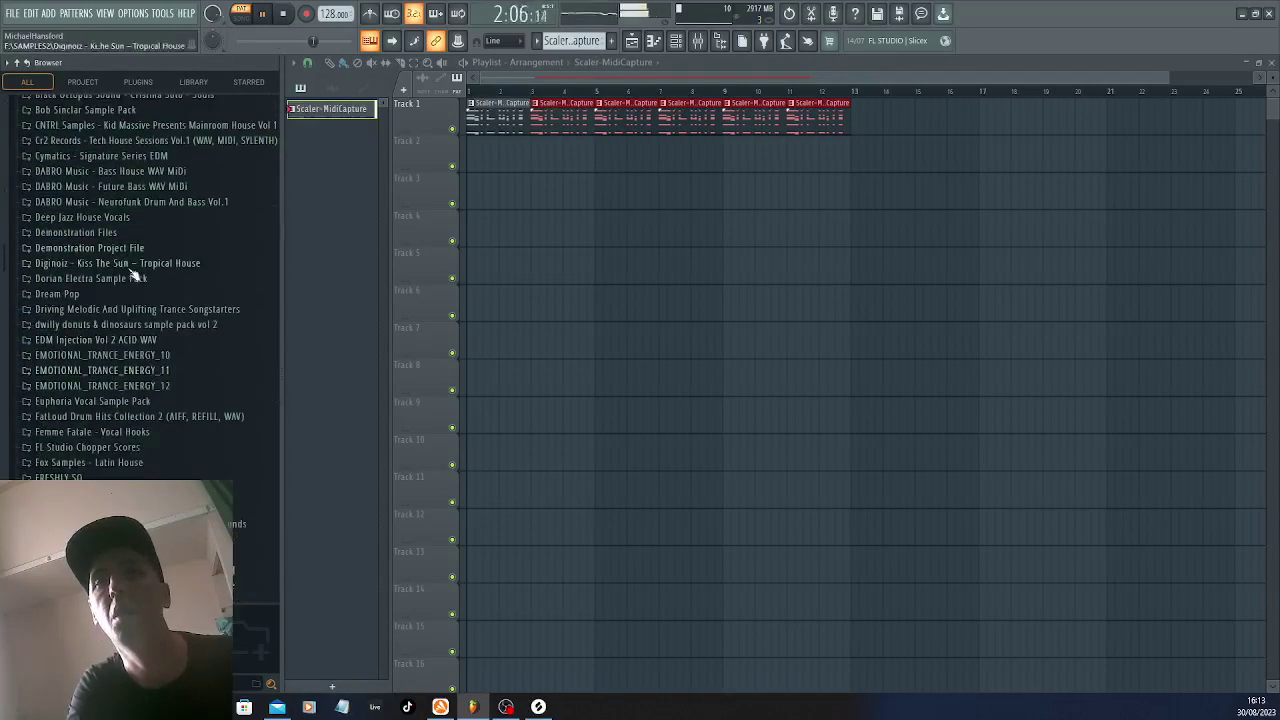
key(space)
scroll(140, 330, up, 5)
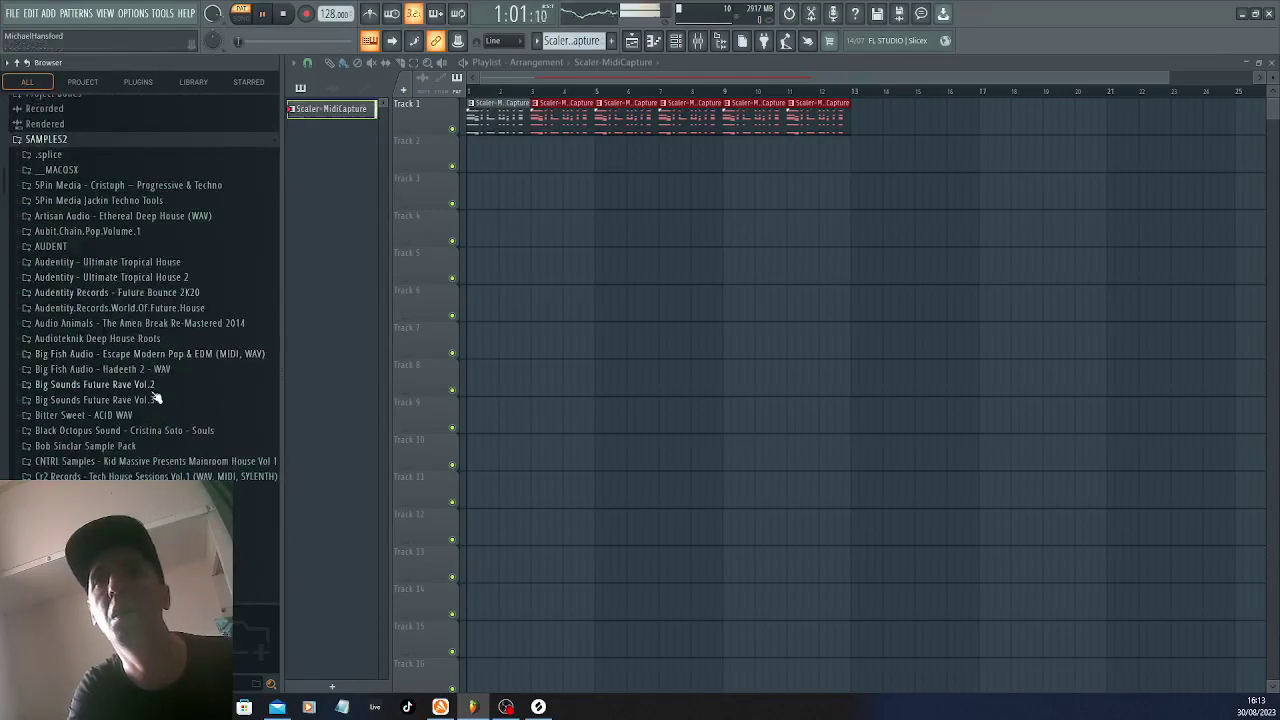
scroll(155, 398, down, 20)
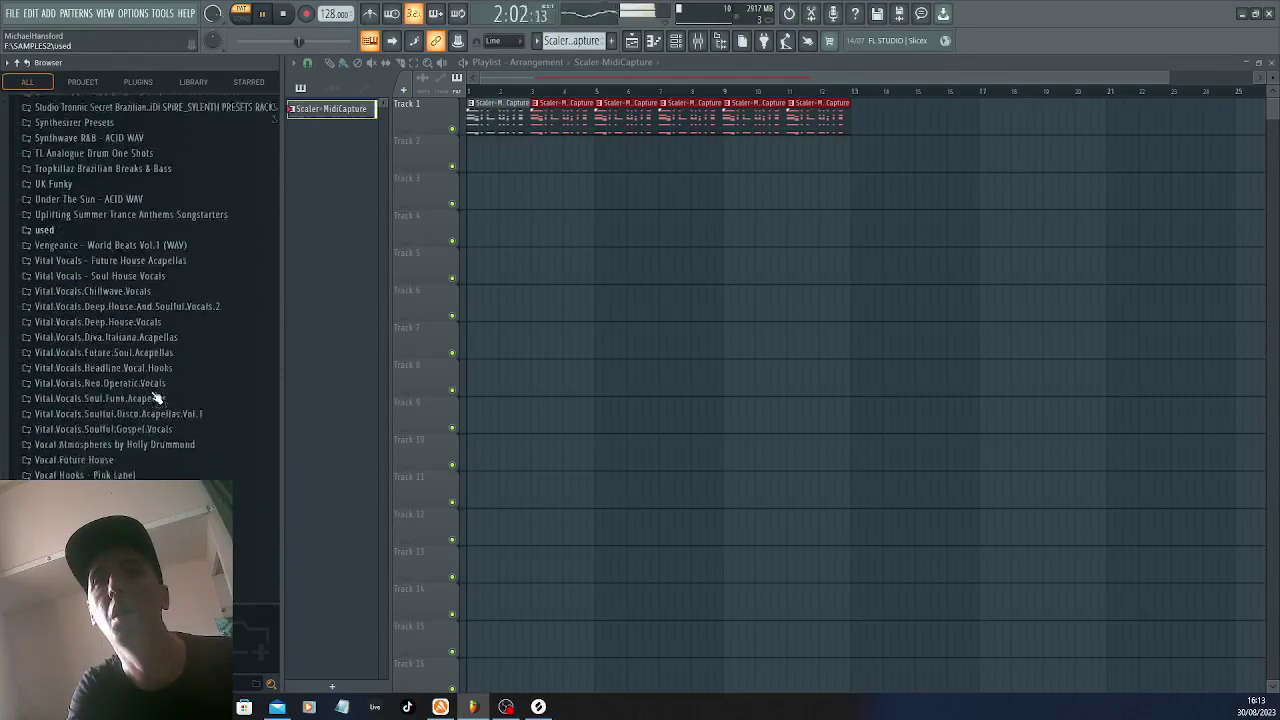
scroll(155, 396, down, 1)
scroll(155, 396, up, 3)
scroll(154, 396, down, 2)
key(space)
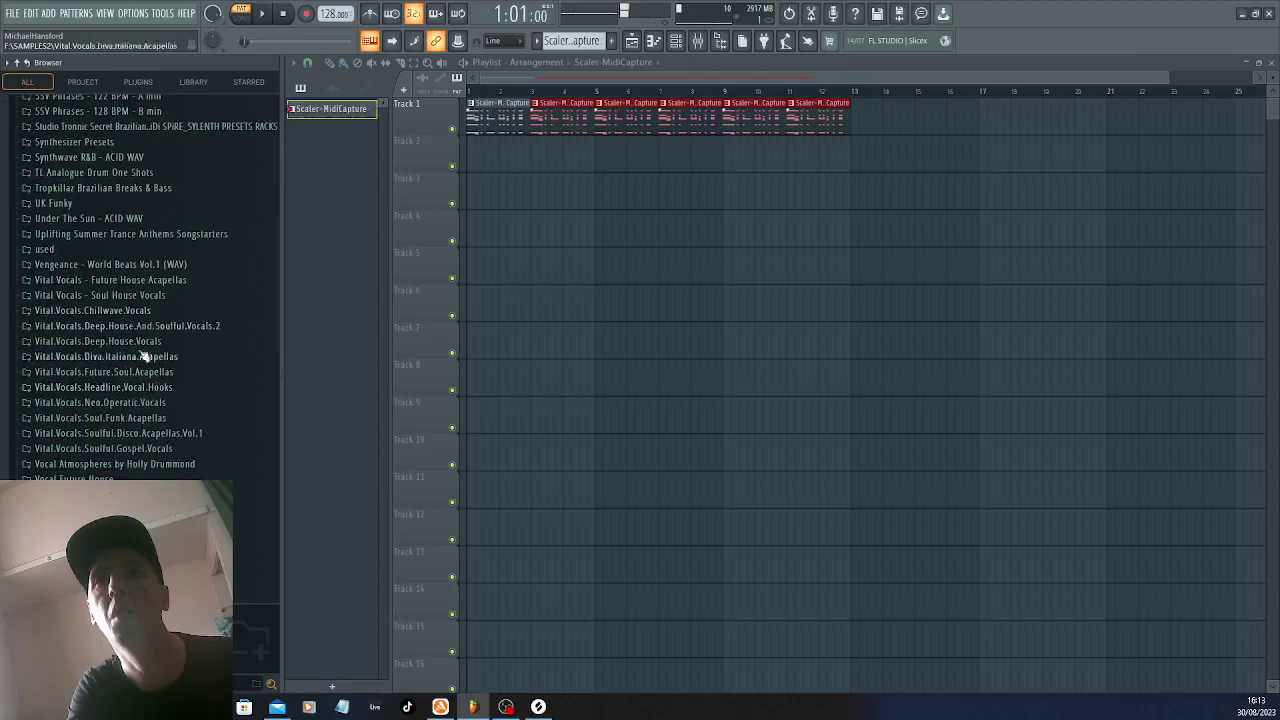
Audition several loops in the VWB1 Drumloops 128BPM folder of Vengeance - World Beats Vol.1, from 023 back to 003
click(130, 265)
click(80, 327)
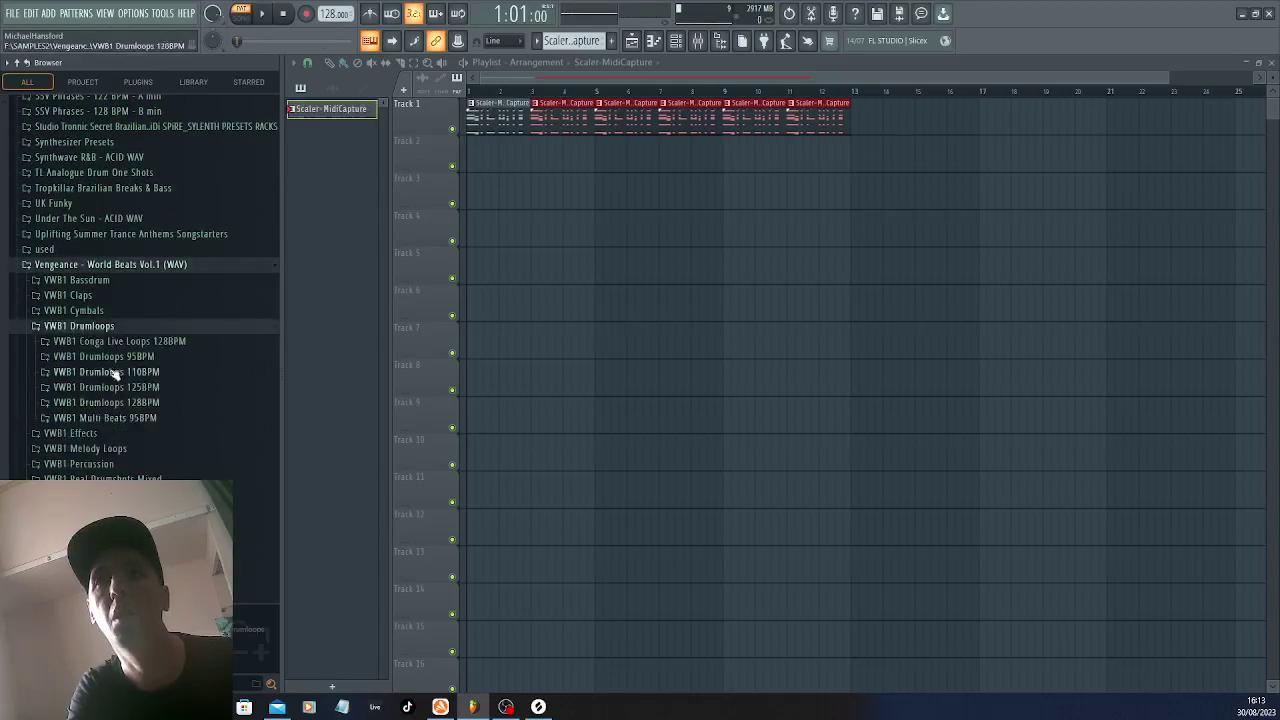
click(105, 402)
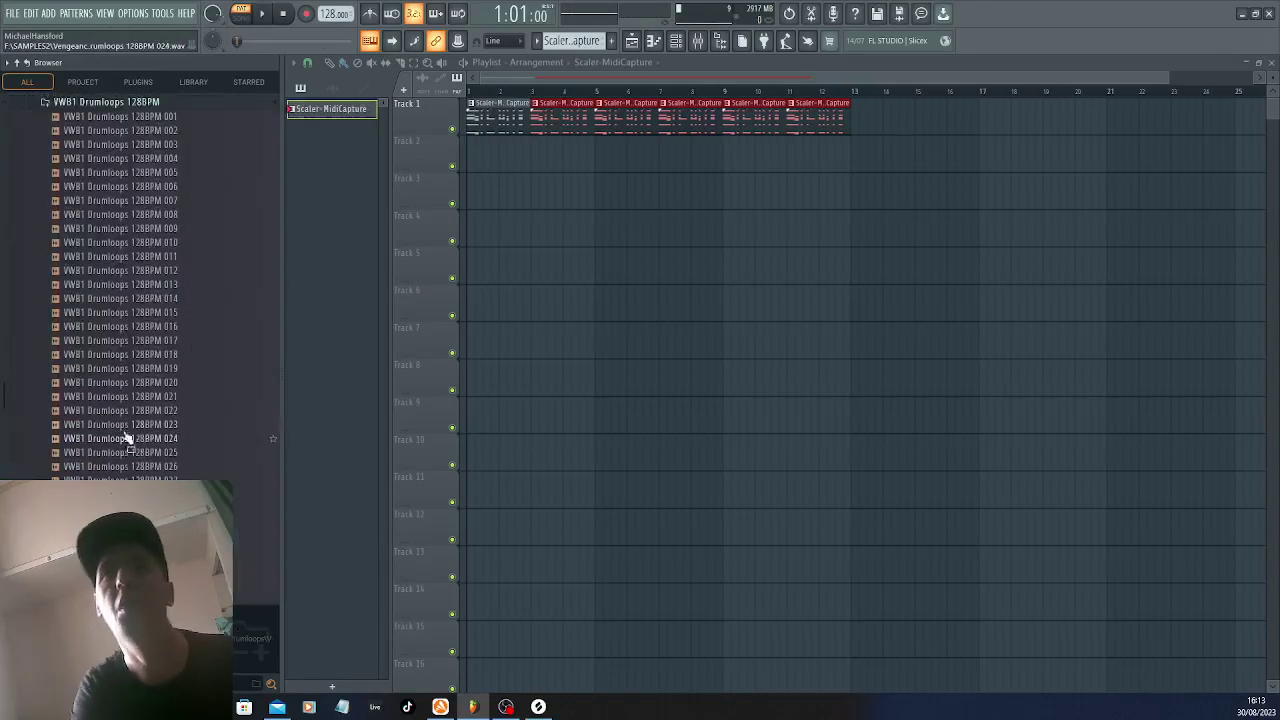
click(119, 424)
click(128, 344)
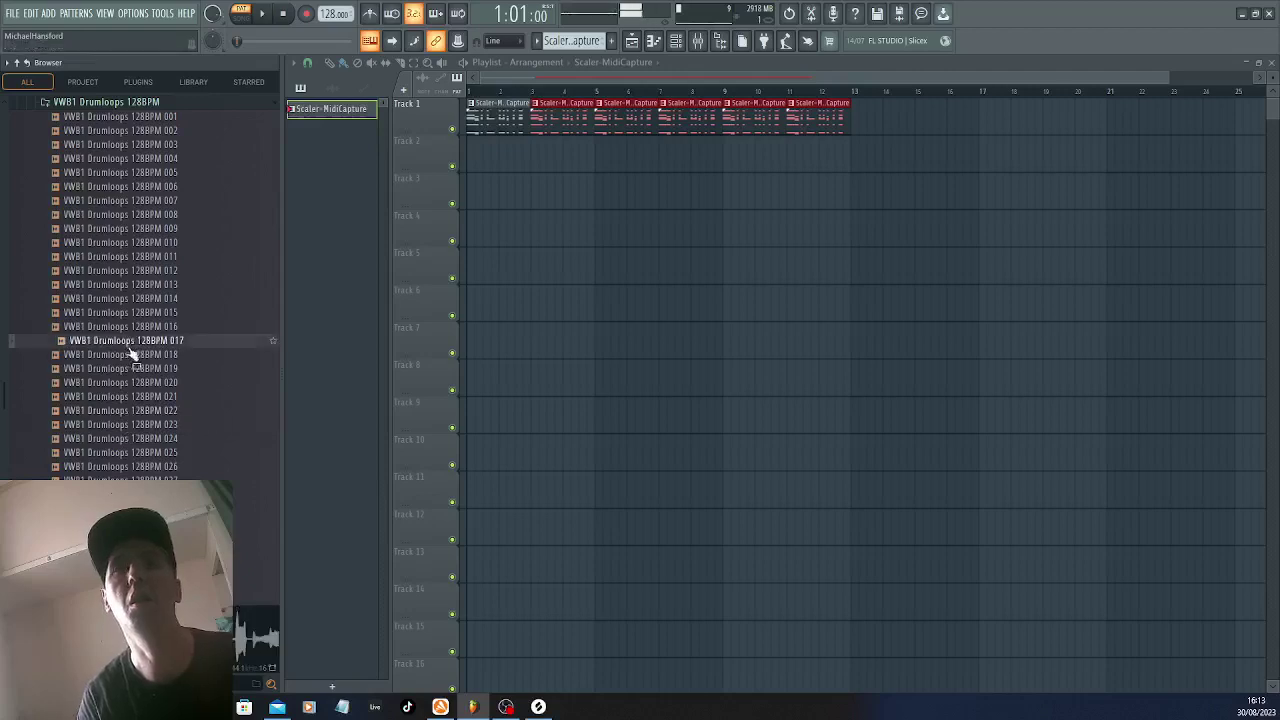
click(126, 284)
click(150, 257)
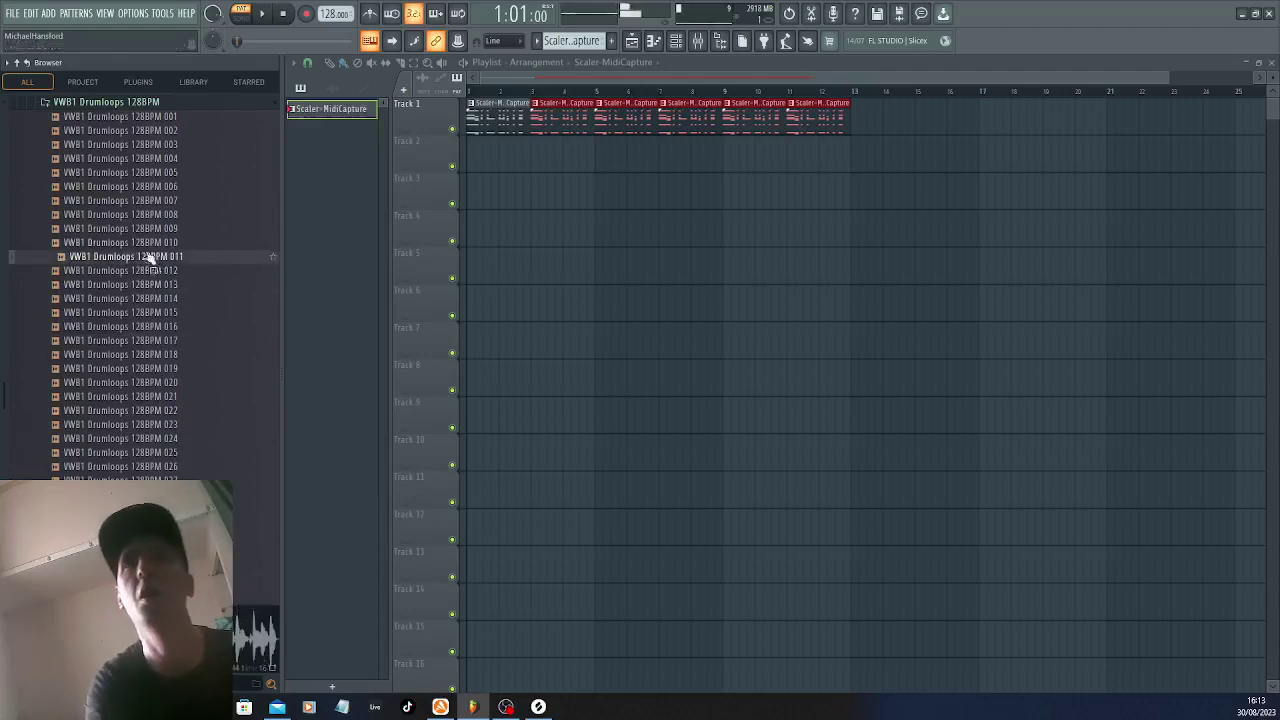
click(120, 187)
click(136, 173)
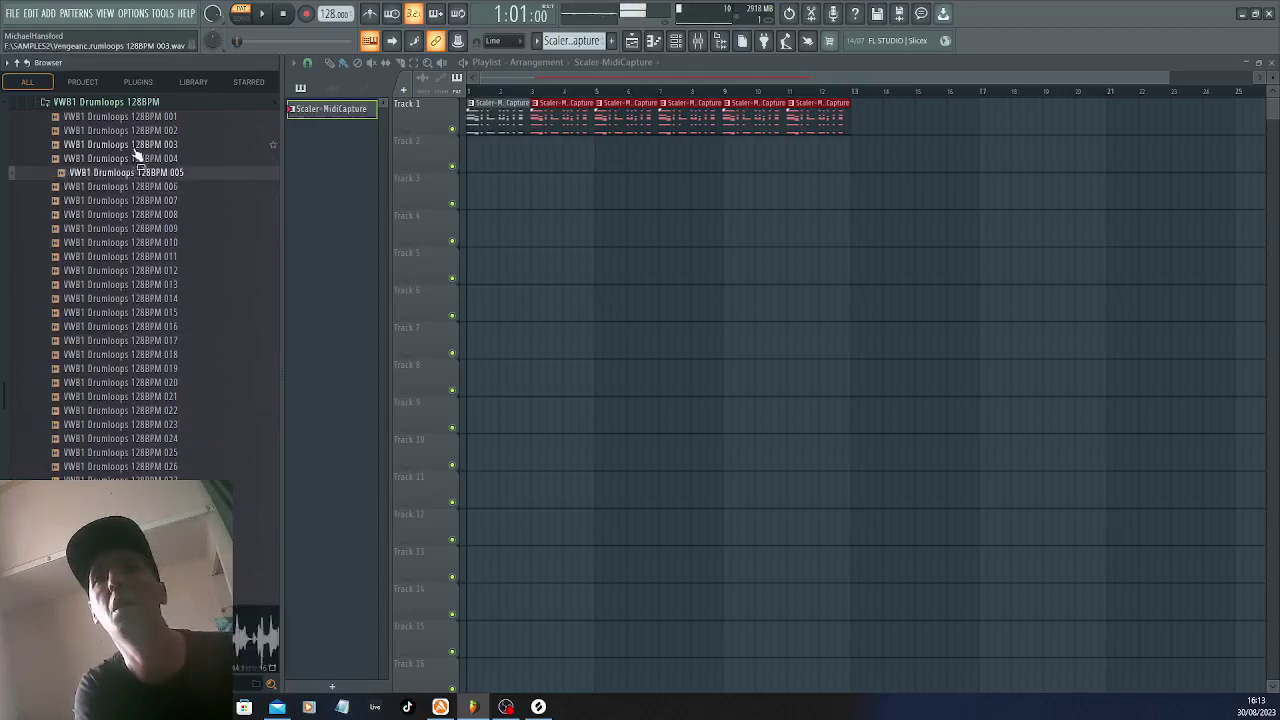
click(133, 146)
Audition closed hihat samples 011 to 016 in the VWB1 Closed Hihats folder under VWB1 Cymbals
scroll(140, 250, up, 4)
scroll(130, 313, up, 4)
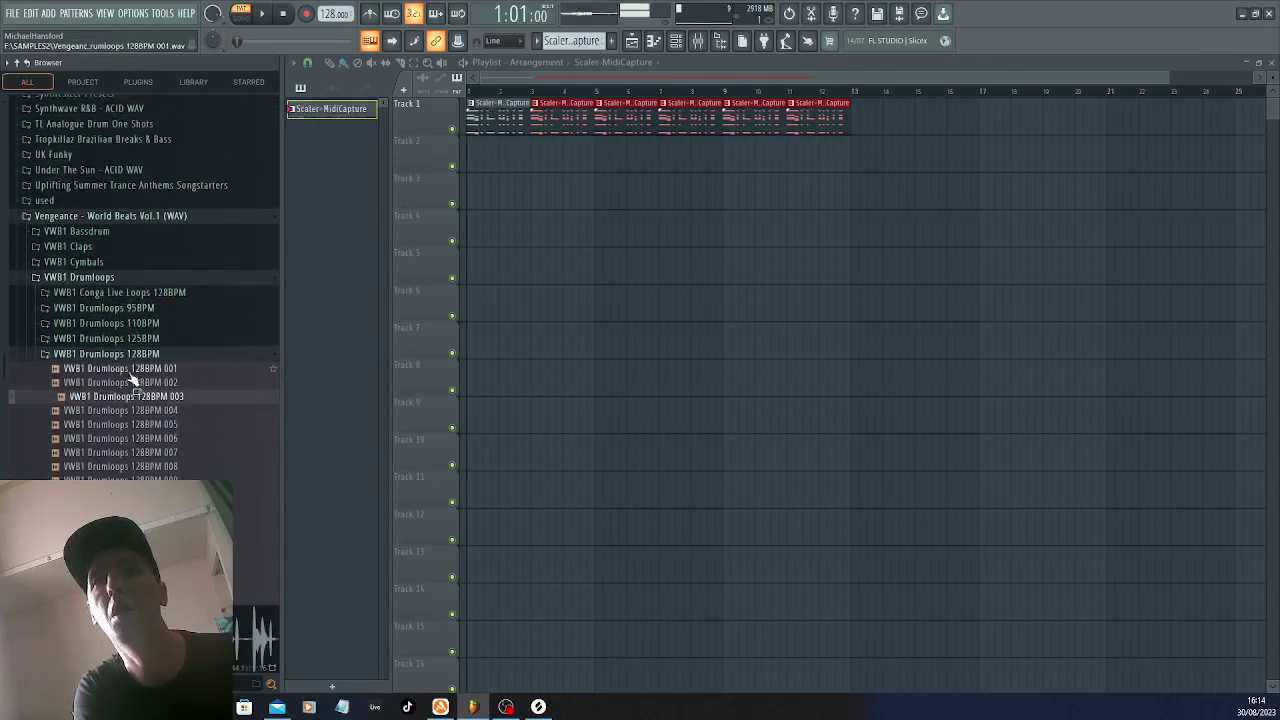
click(100, 346)
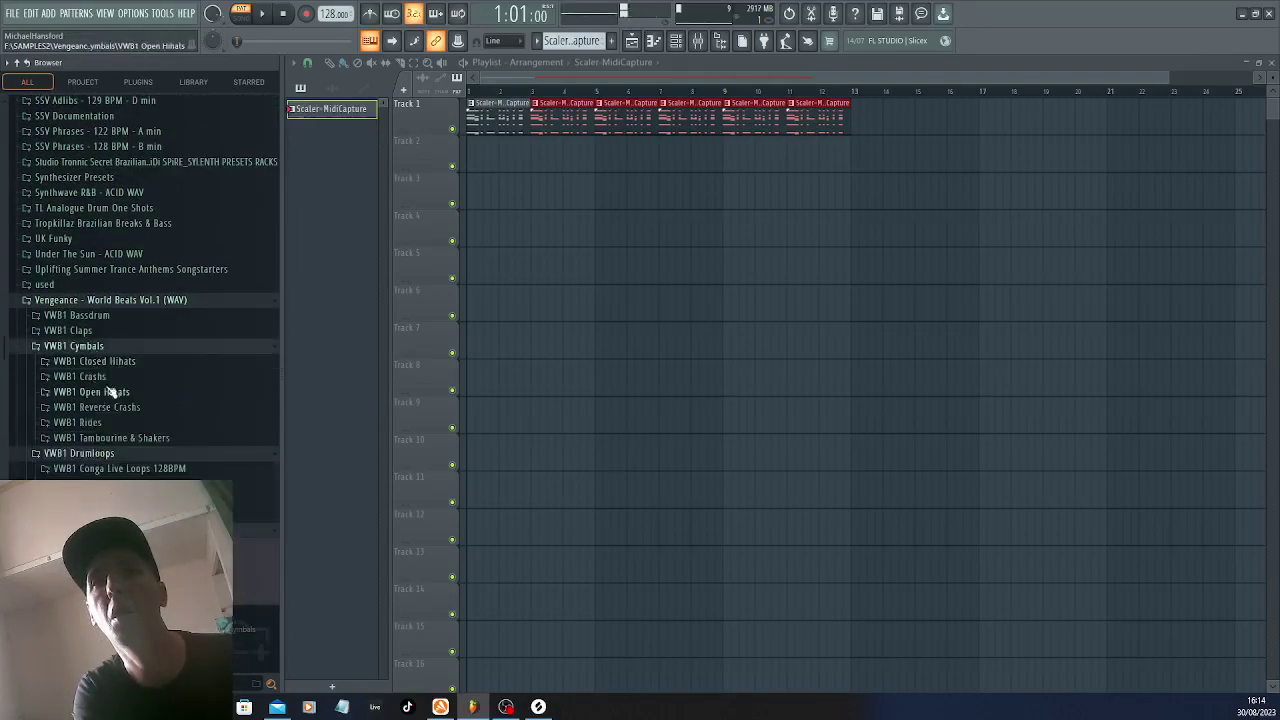
click(118, 363)
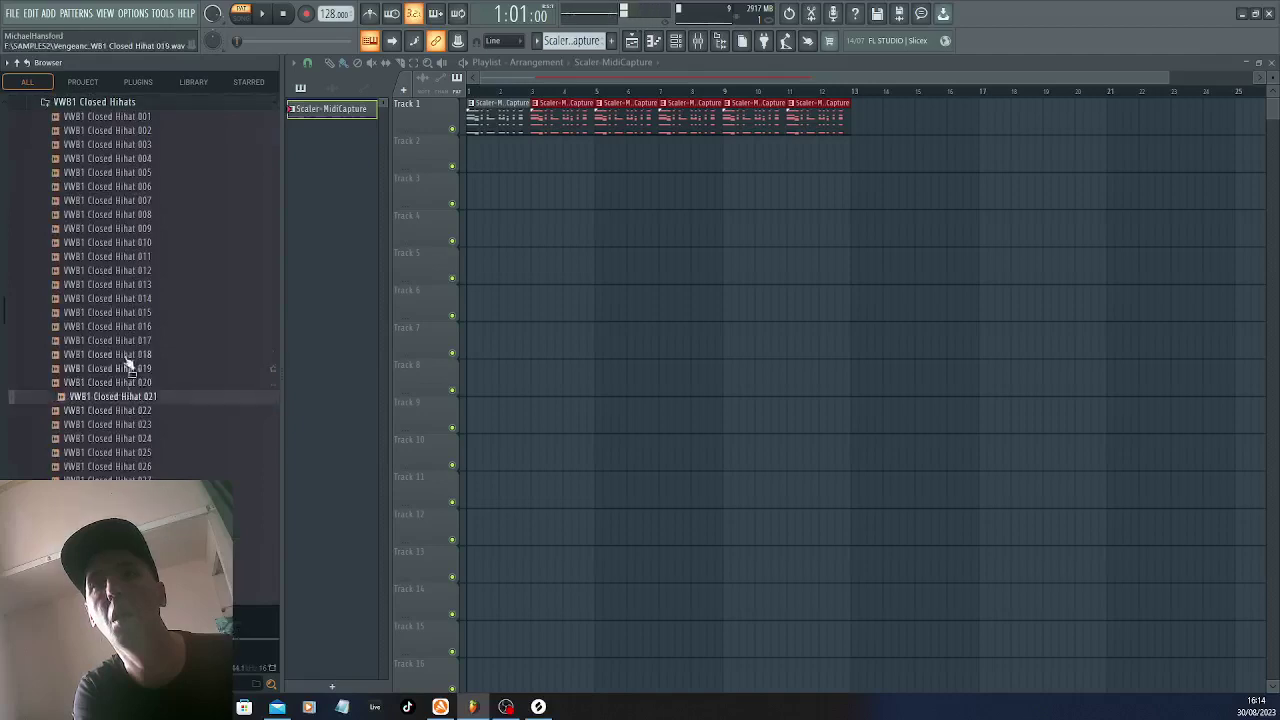
click(127, 257)
click(129, 271)
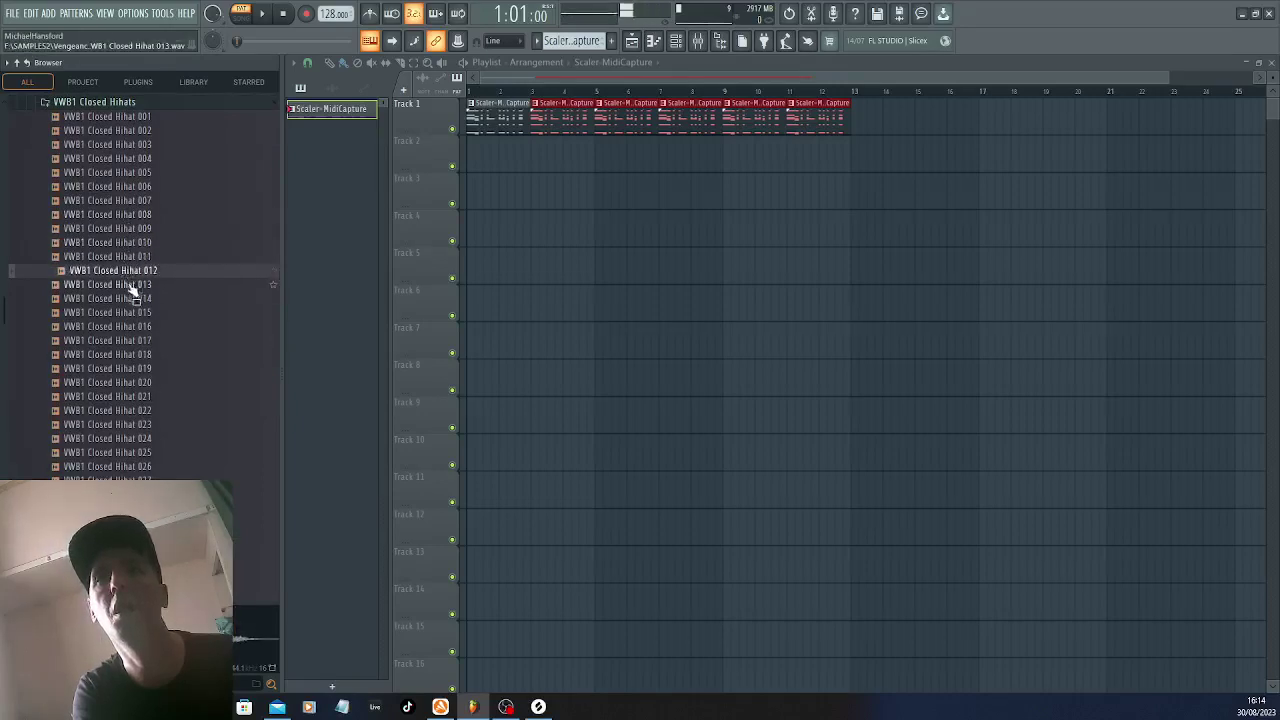
click(131, 285)
click(133, 299)
click(135, 313)
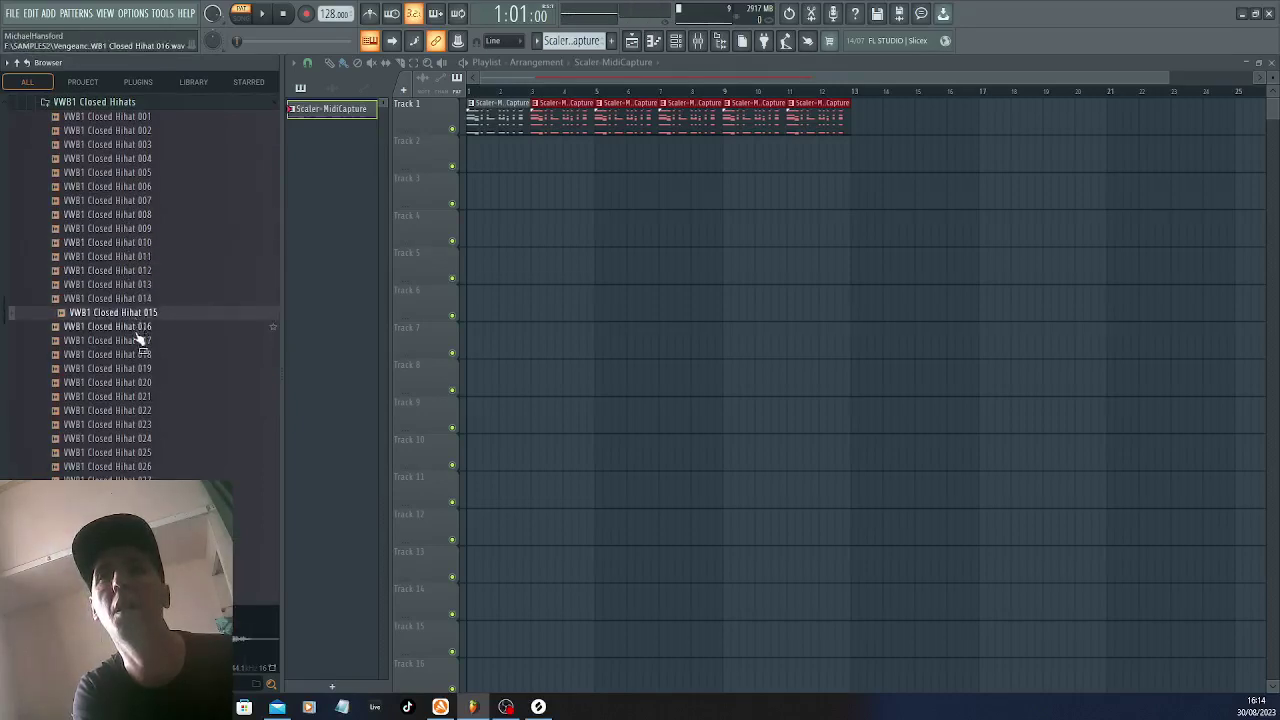
click(137, 333)
Create a new empty pattern named PERC
click(537, 41)
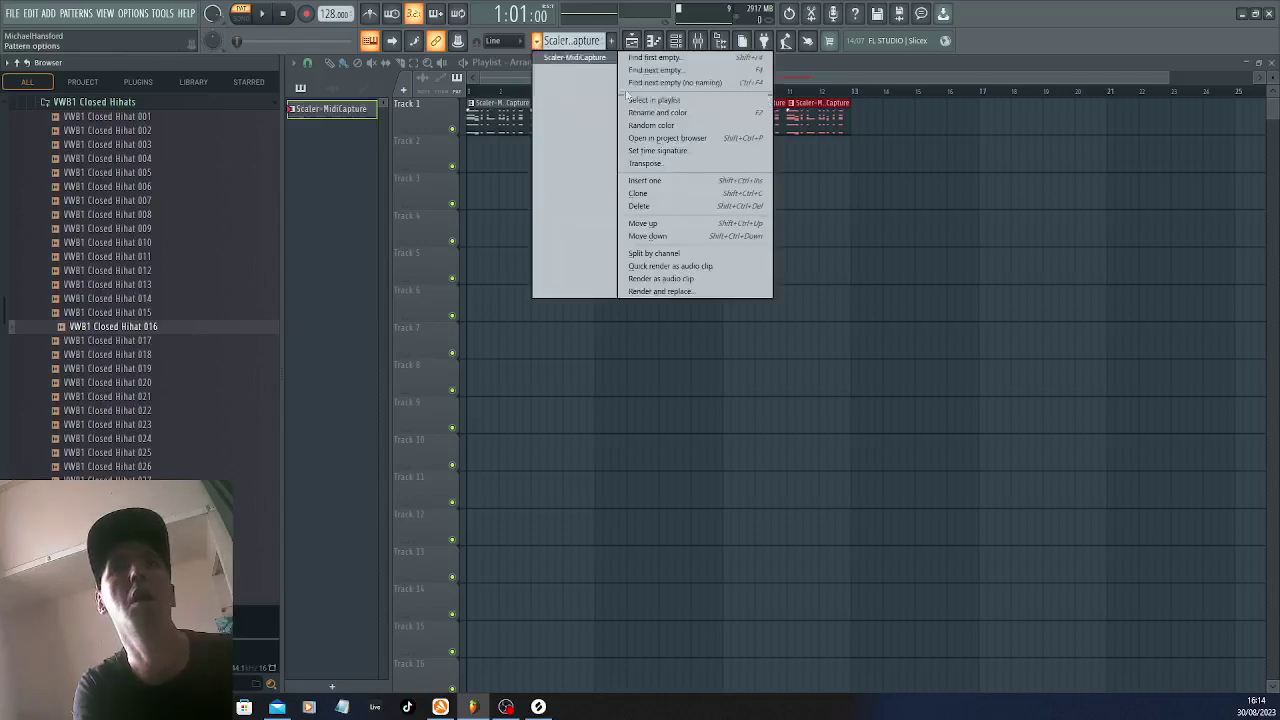
click(653, 87)
text(P)
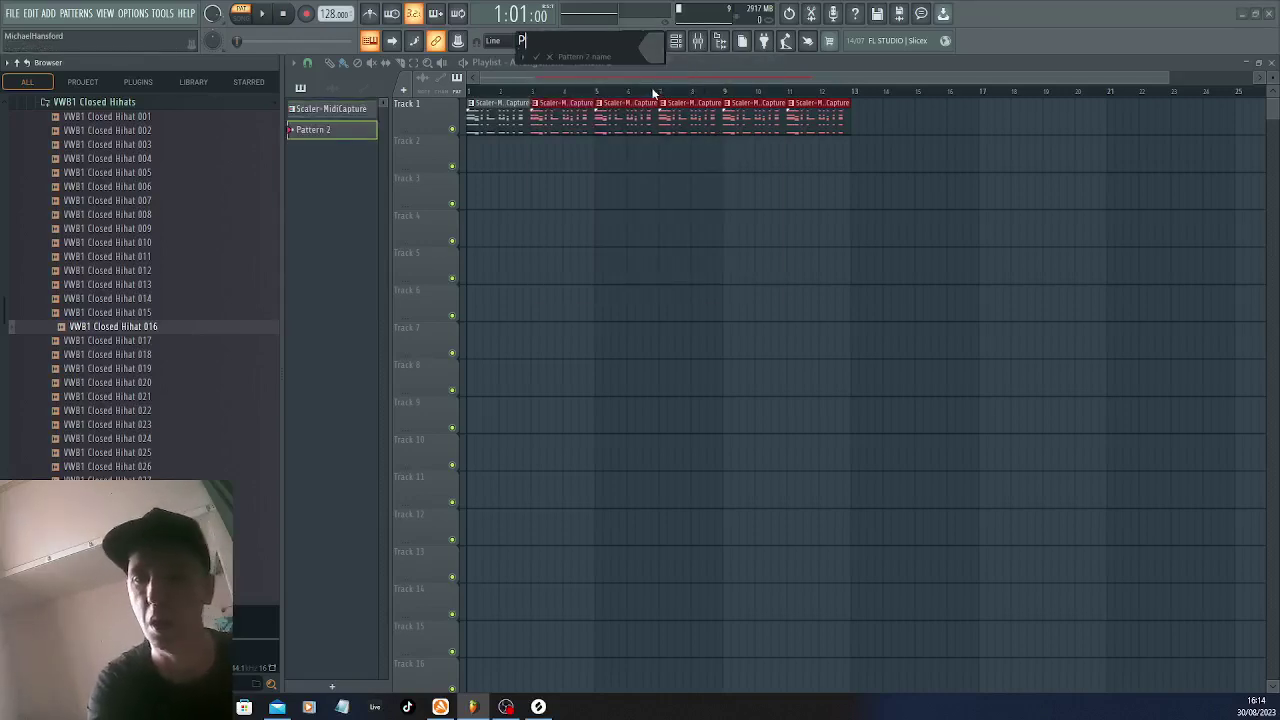
text(EER)
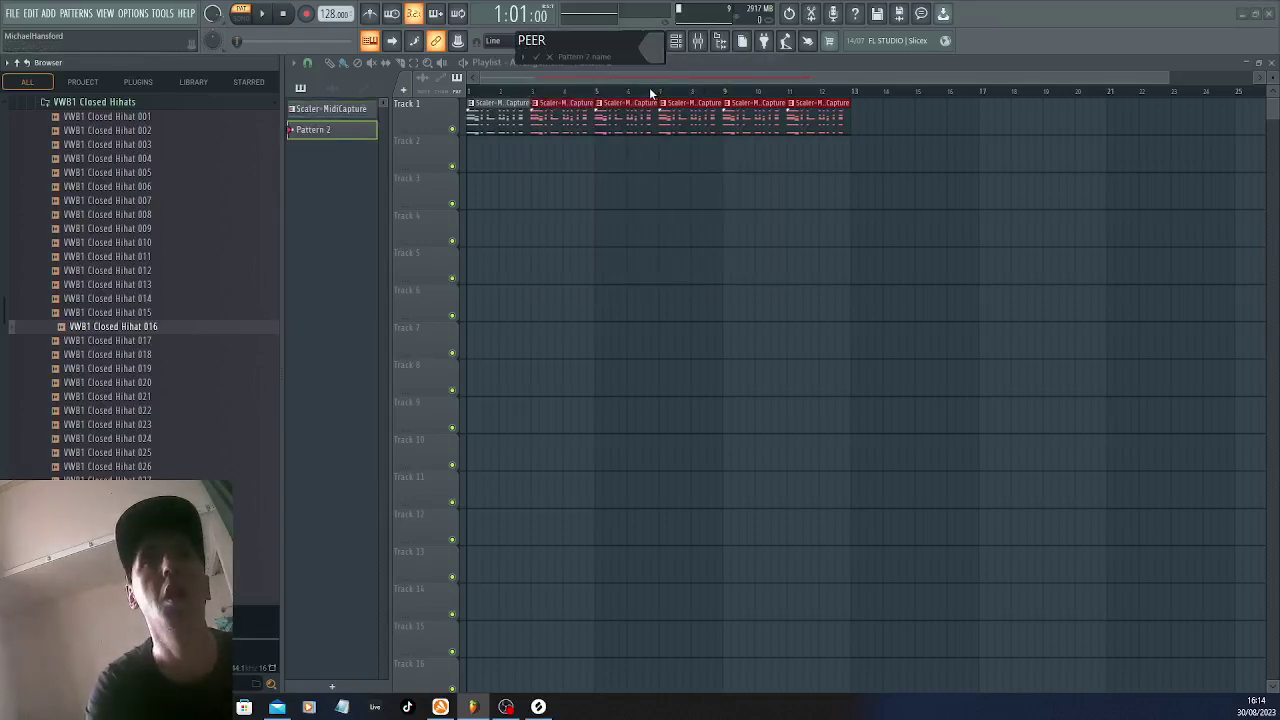
key(BackSpace)
key(BackSpace)
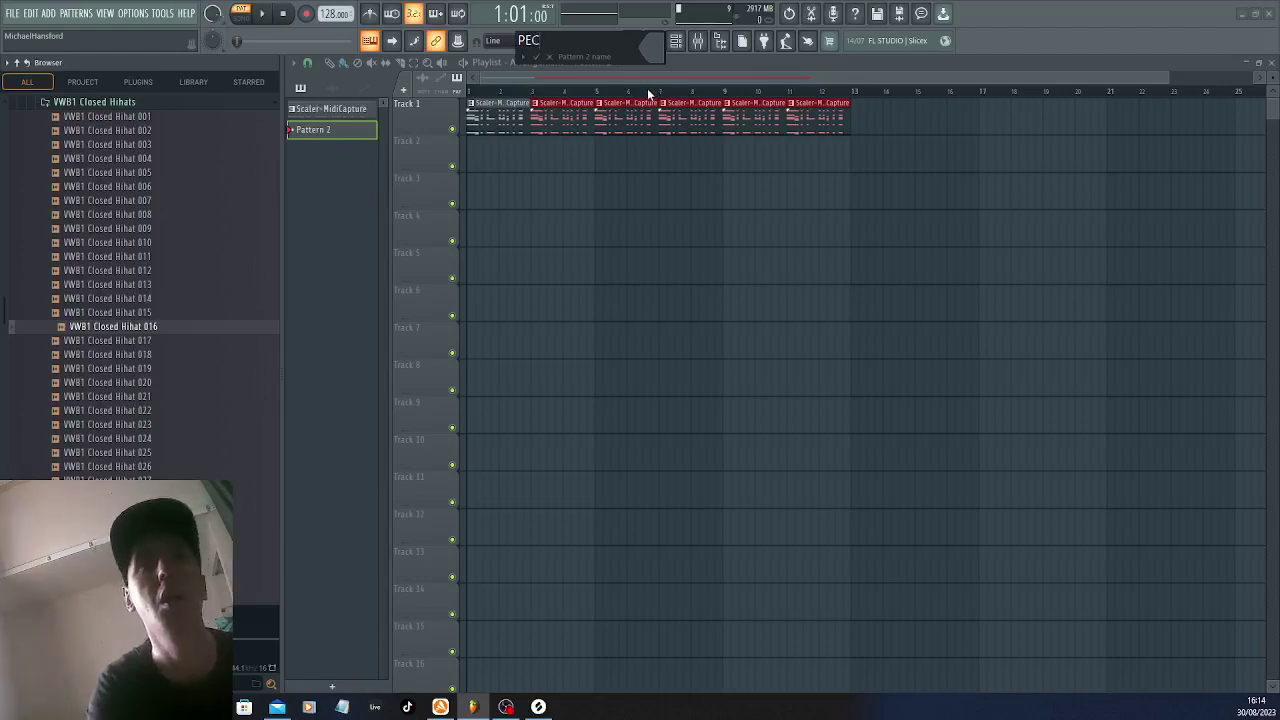
text(RC)
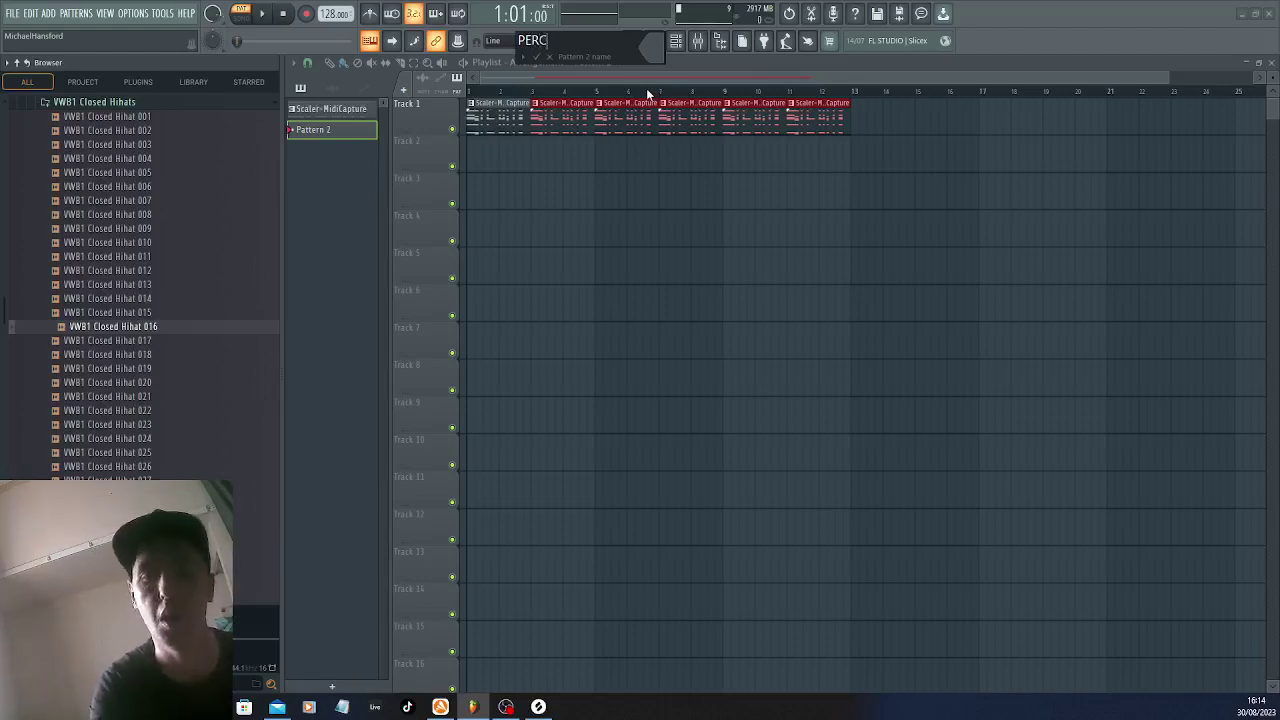
key(Return)
Switch playback from pattern to song mode and start the arrangement
key(space)
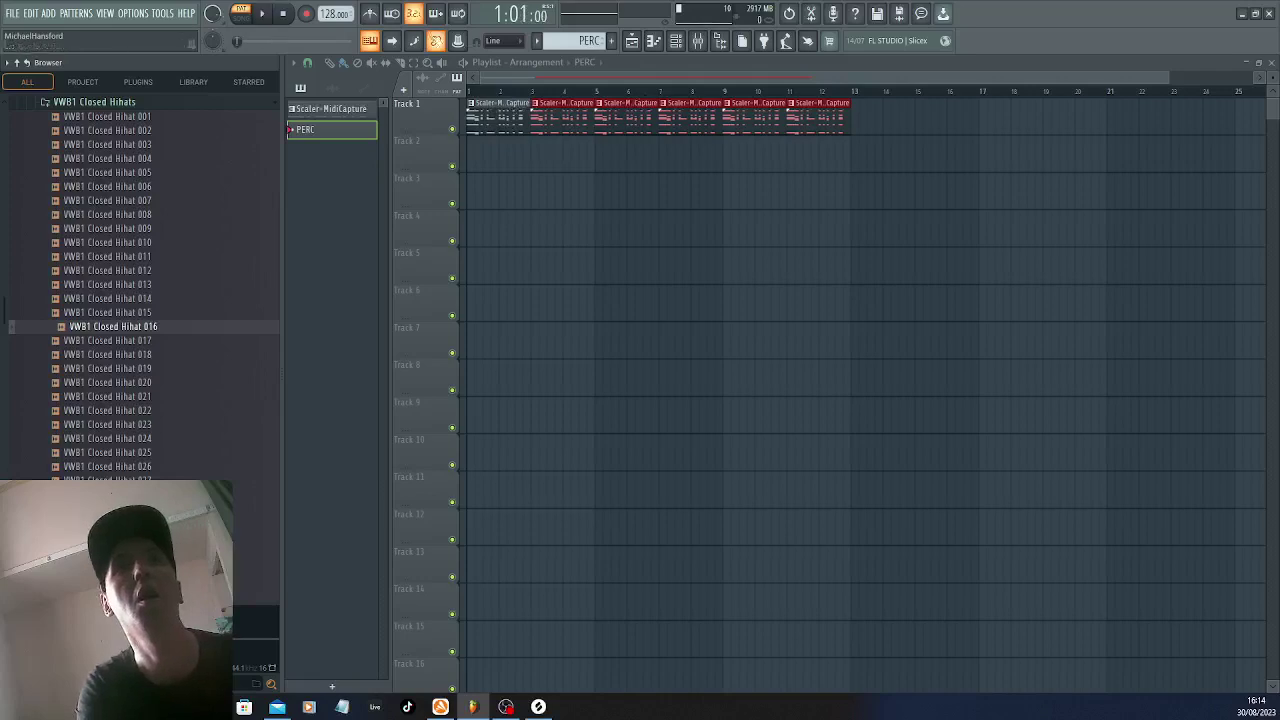
click(236, 18)
key(space)
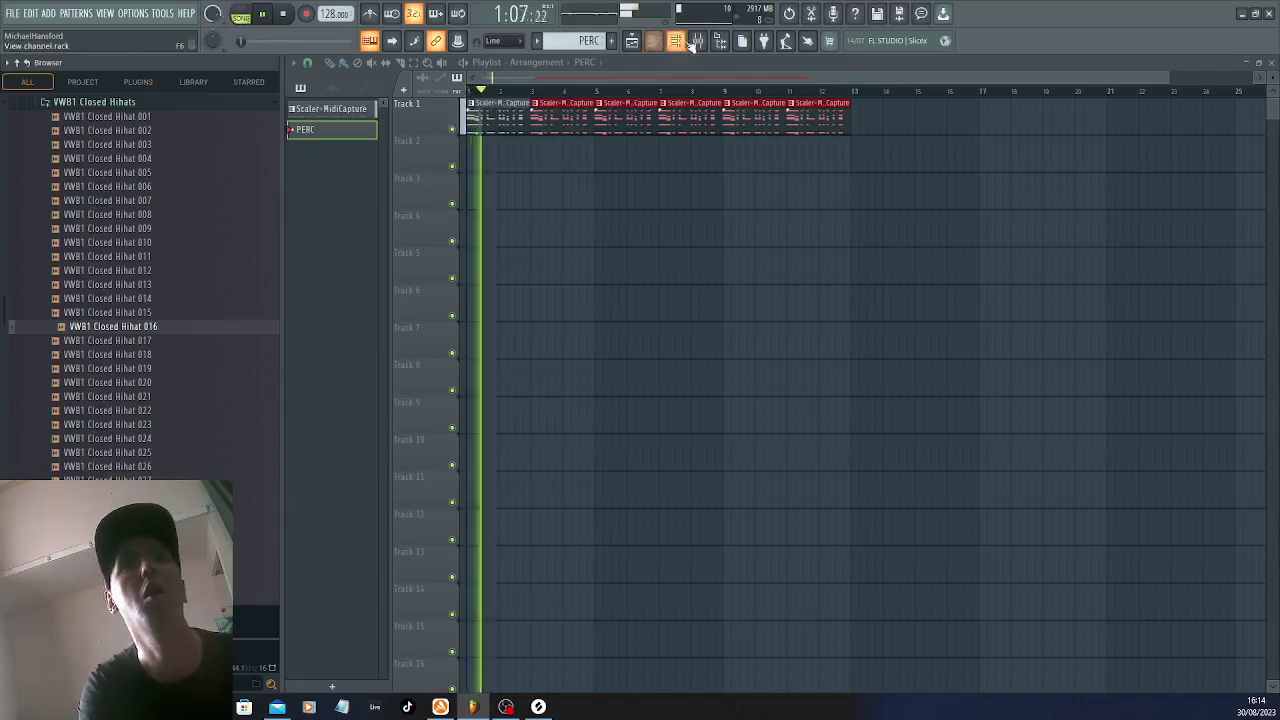
Stop playback, add VWB1 Closed Hihat 016 as a new channel in the channel rack and fill every 4 steps
click(676, 41)
key(space)
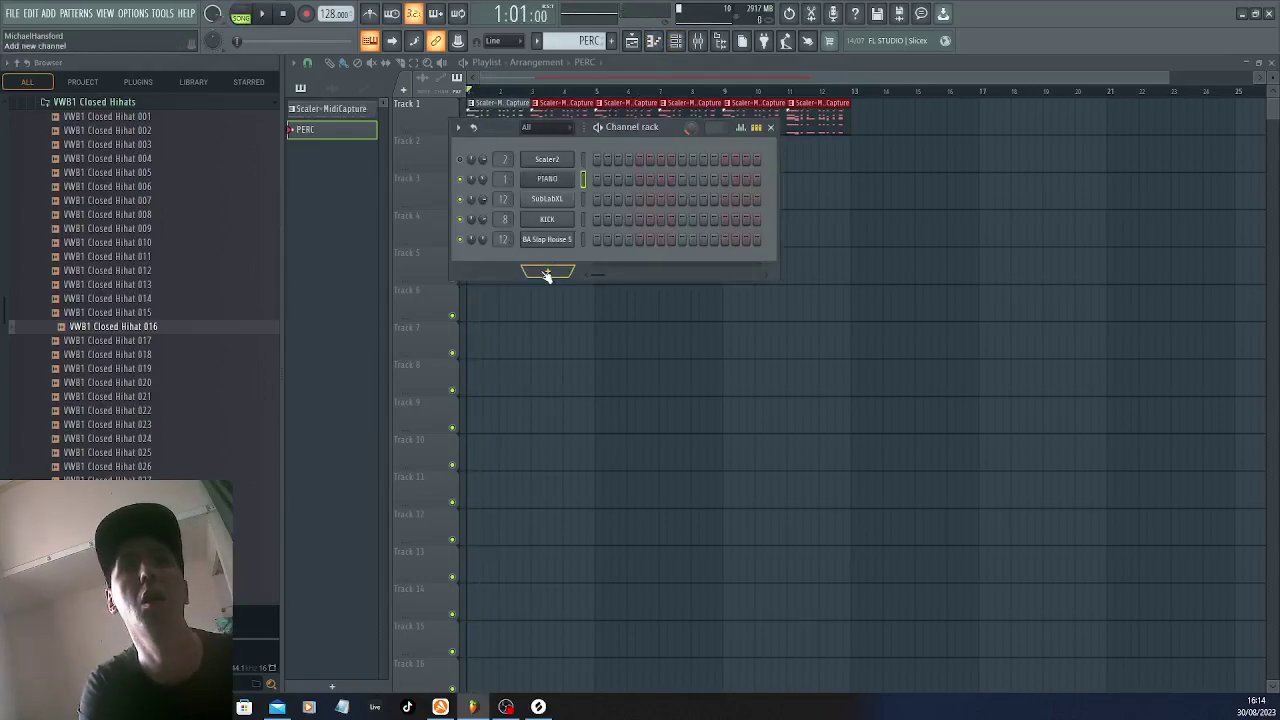
drag(544, 259, 547, 262)
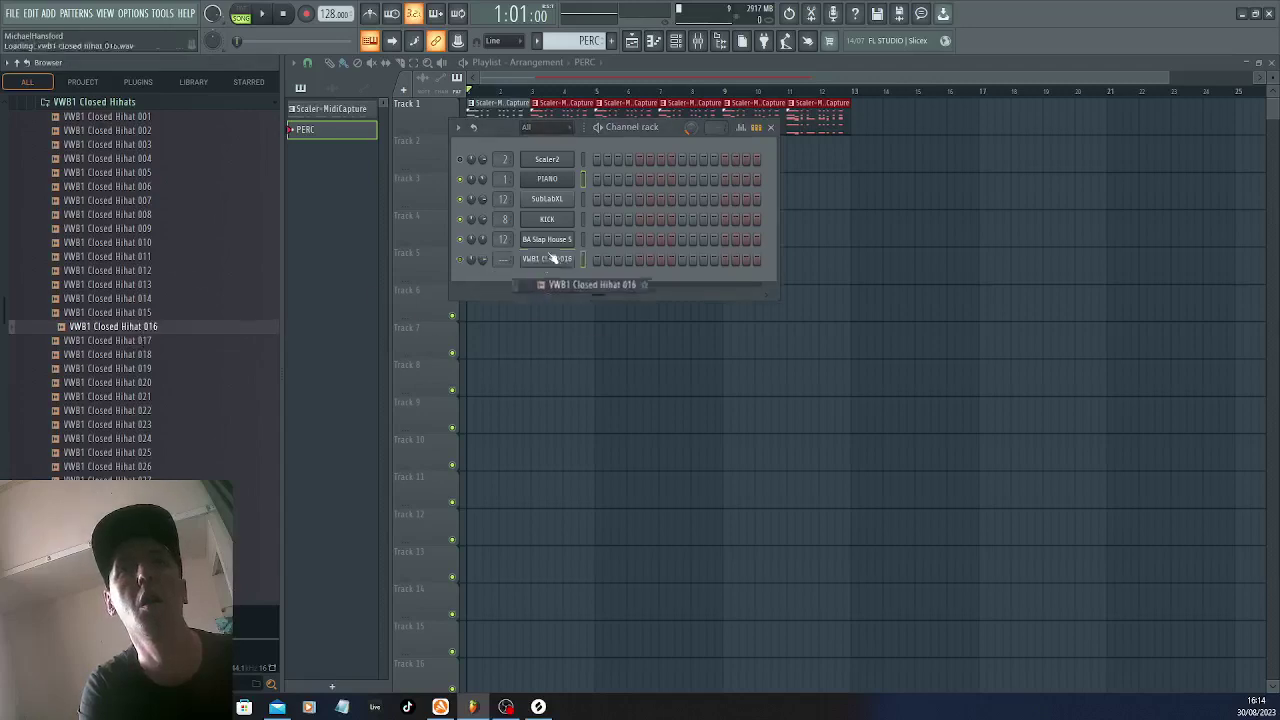
right_click(555, 260)
click(735, 313)
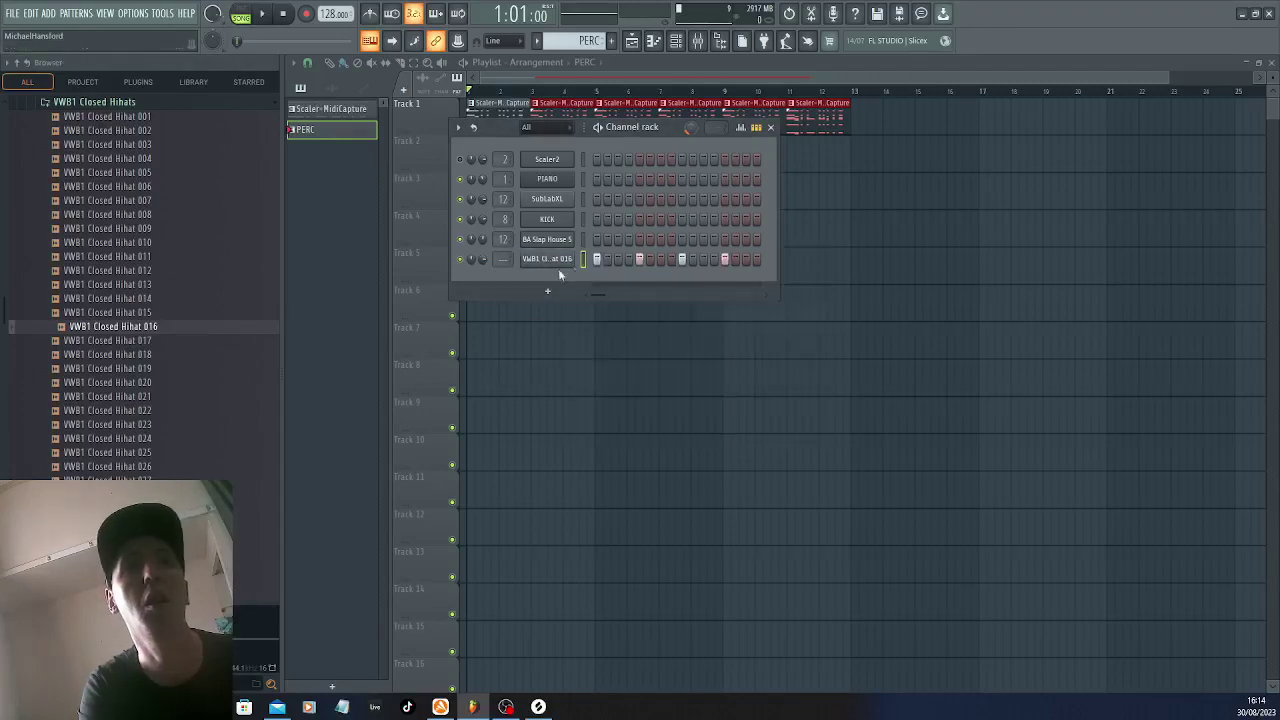
Shift the hi-hat notes two steps later in the piano roll, and paint PERC clips on playlist Track 2 from bar 1 to bar 13
right_click(558, 262)
click(605, 260)
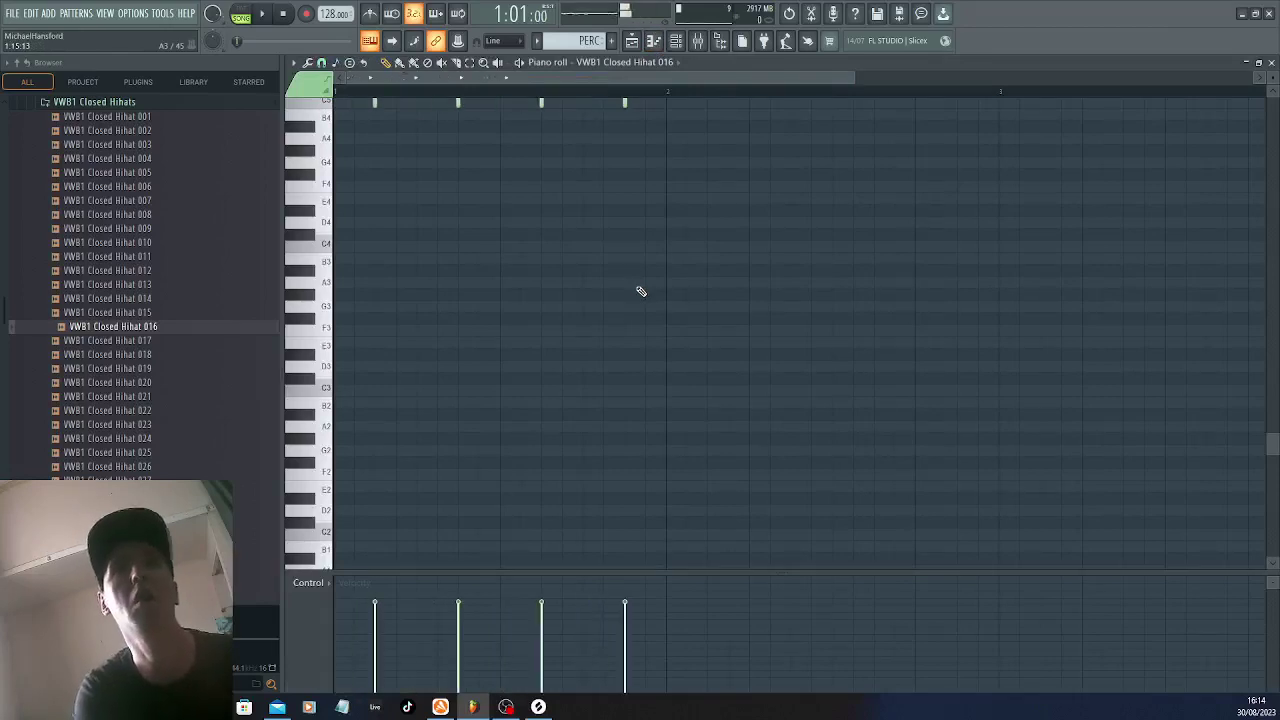
click(633, 42)
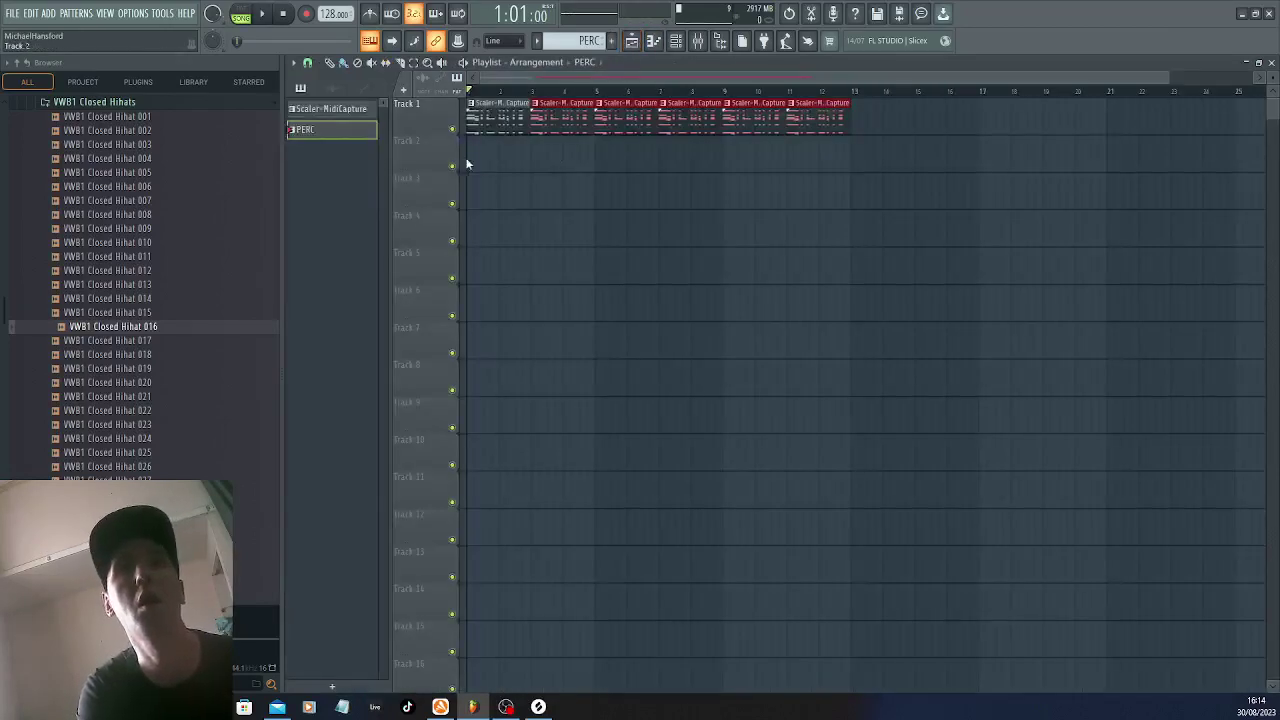
mouse_move(473, 165)
mouse_down()
mouse_move(609, 178)
mouse_move(637, 224)
mouse_up()
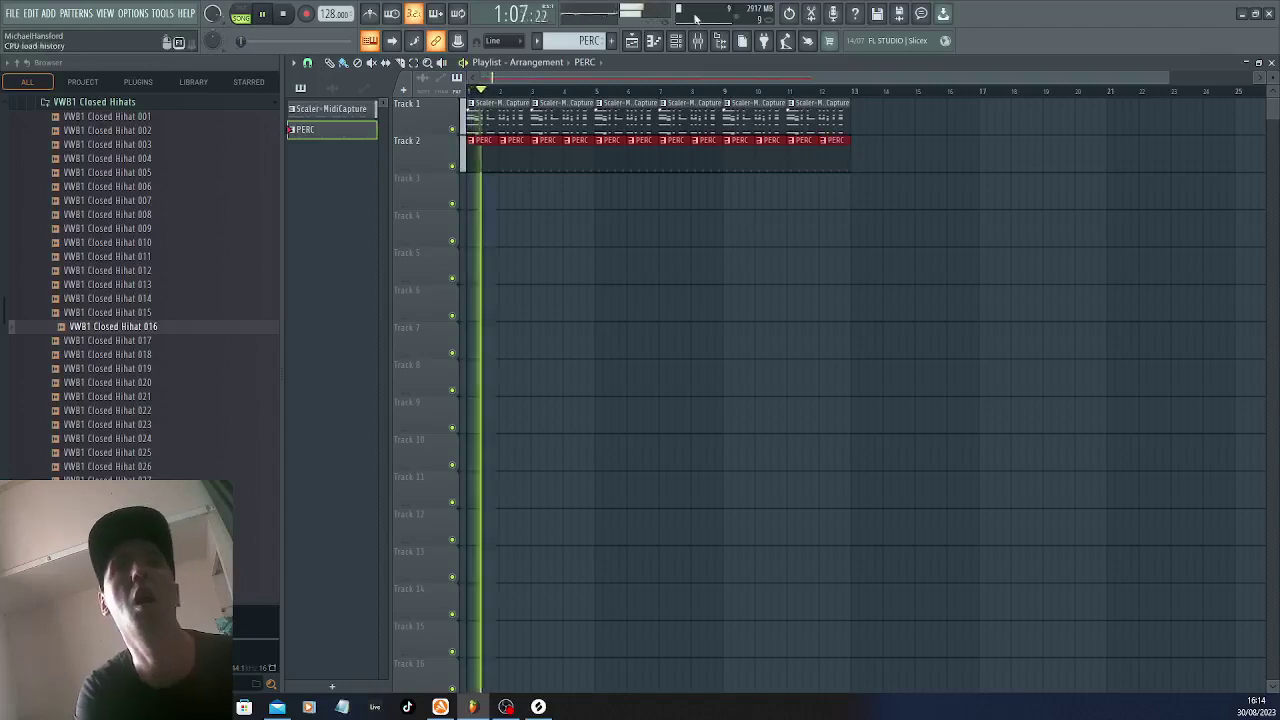
Try closed hihat samples 017 to 023 on the hi-hat channel during playback, leaving VWB1 Closed Hihat 023 loaded
key(F6)
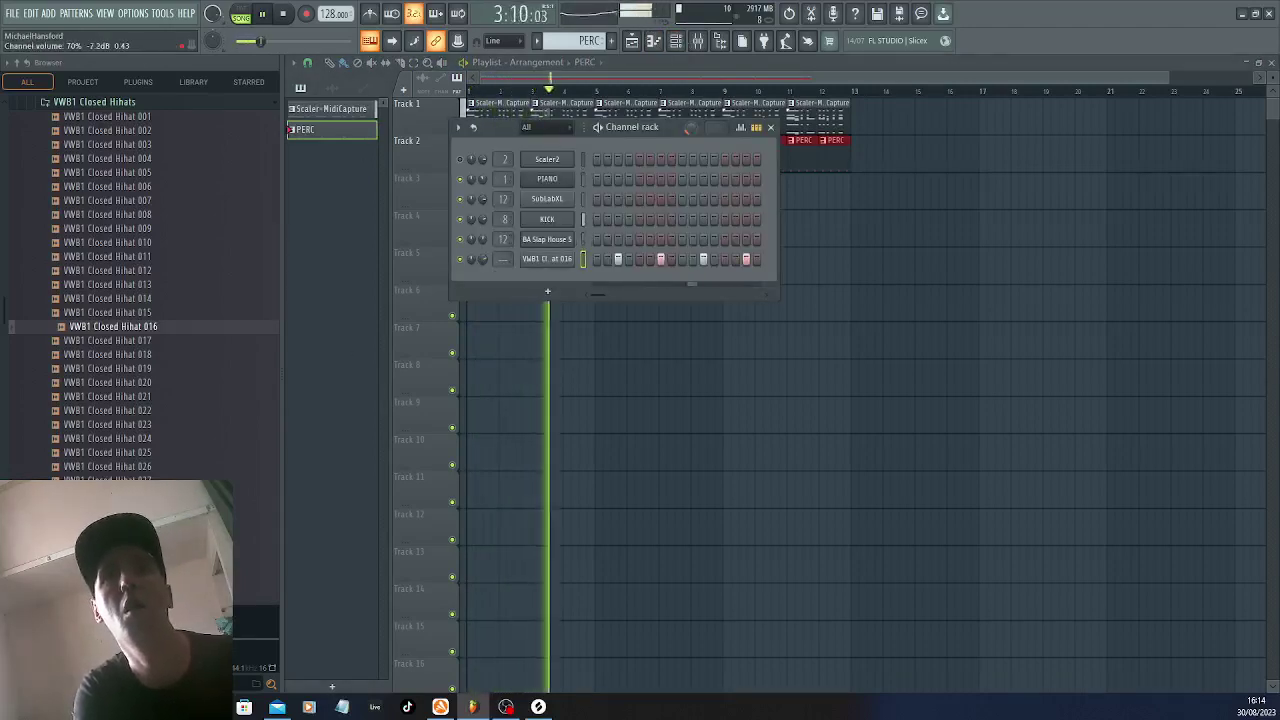
click(158, 341)
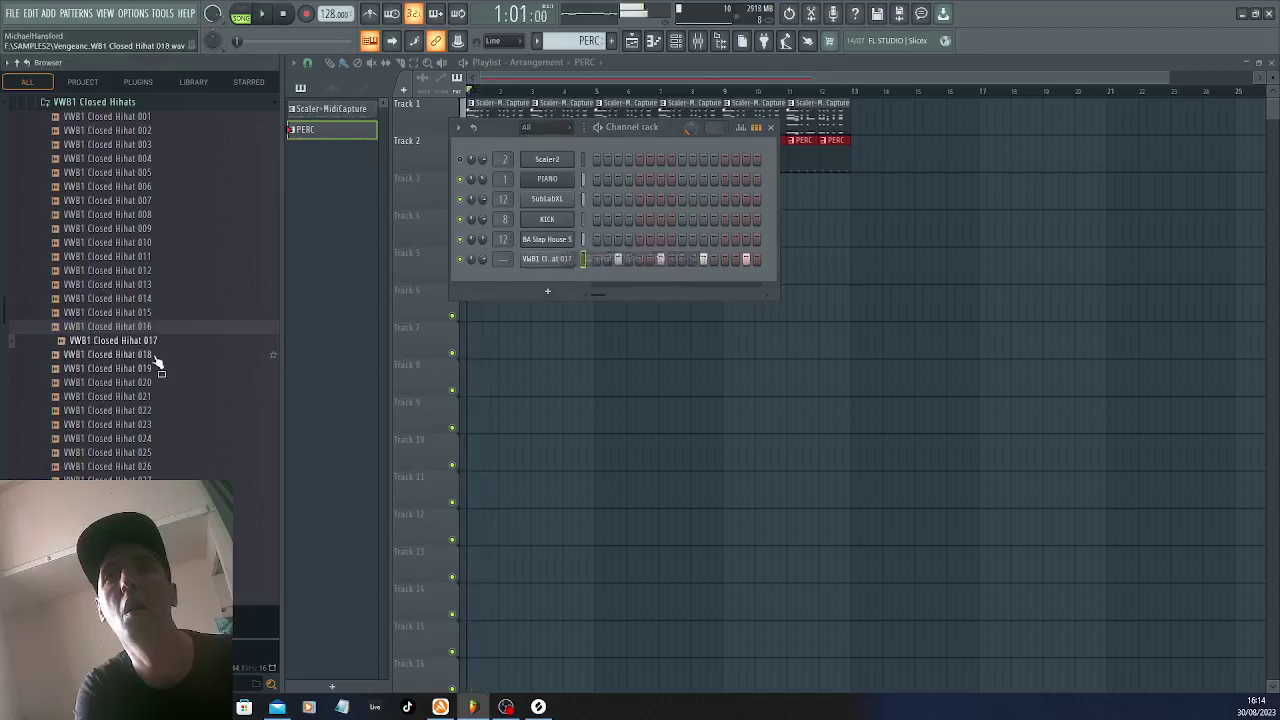
click(157, 354)
click(156, 368)
click(153, 385)
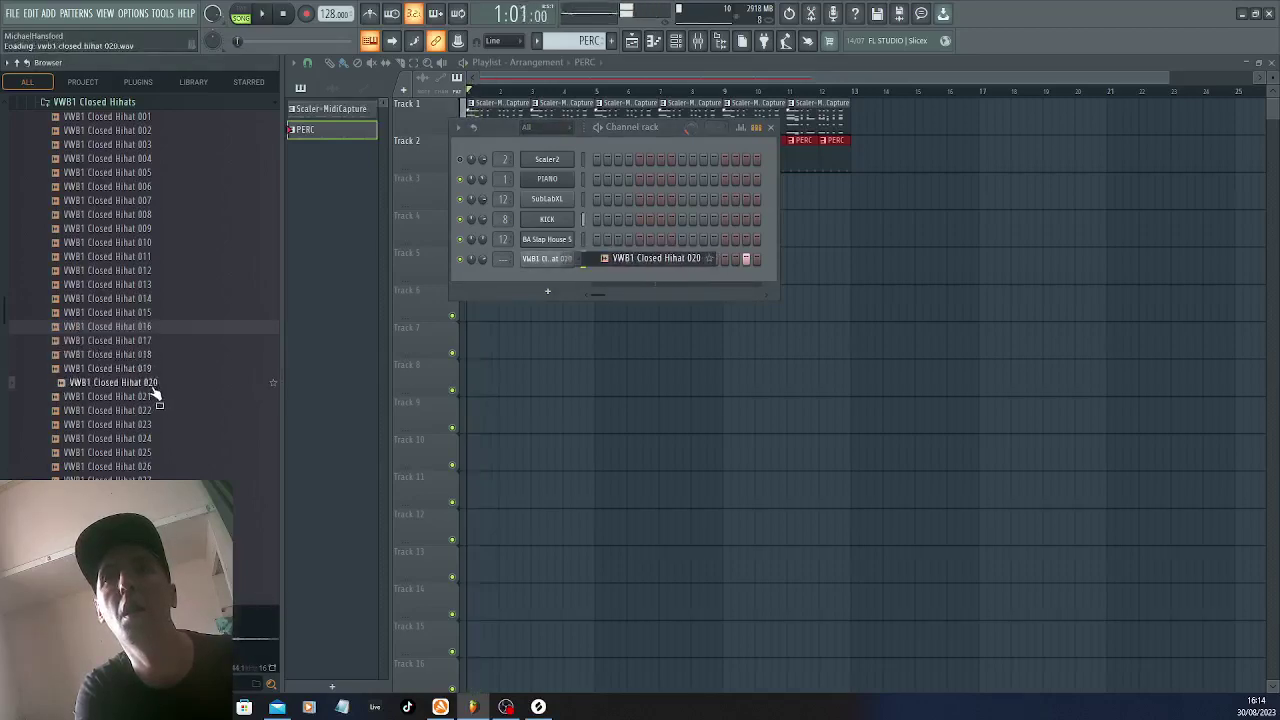
scroll(151, 430, up, 1)
scroll(157, 410, down, 2)
click(150, 314)
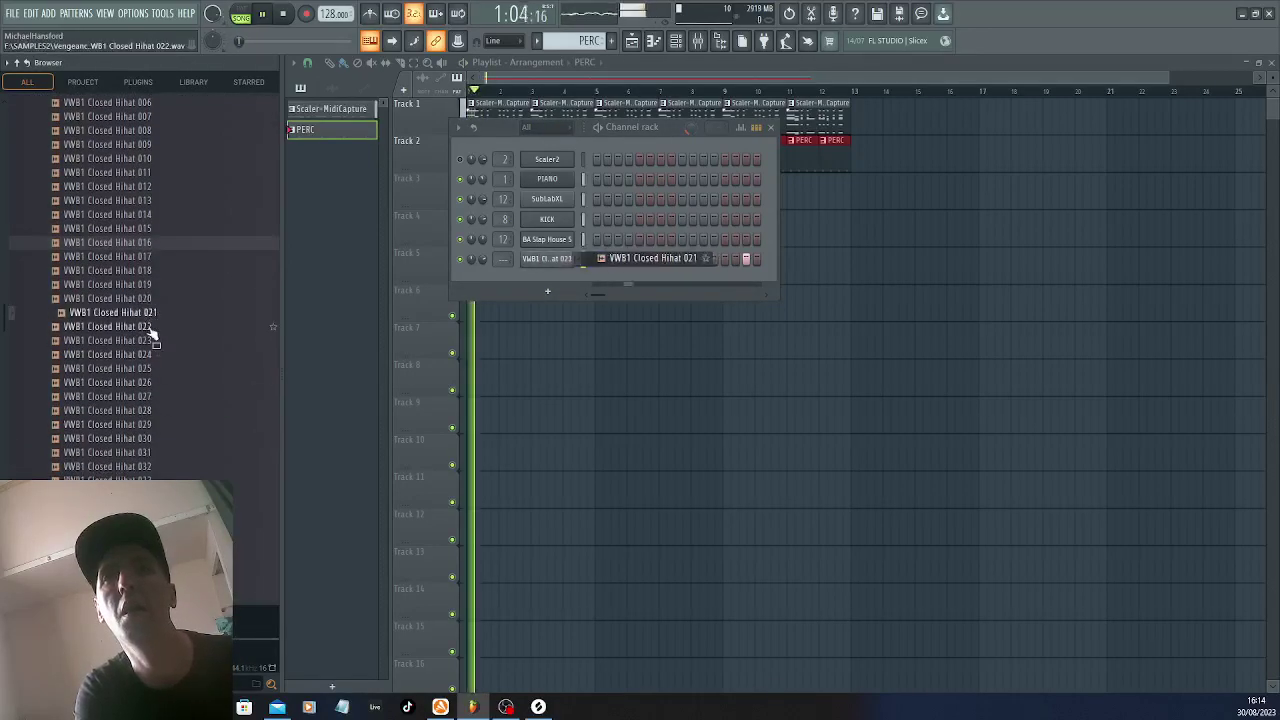
click(150, 326)
scroll(151, 346, down, 2)
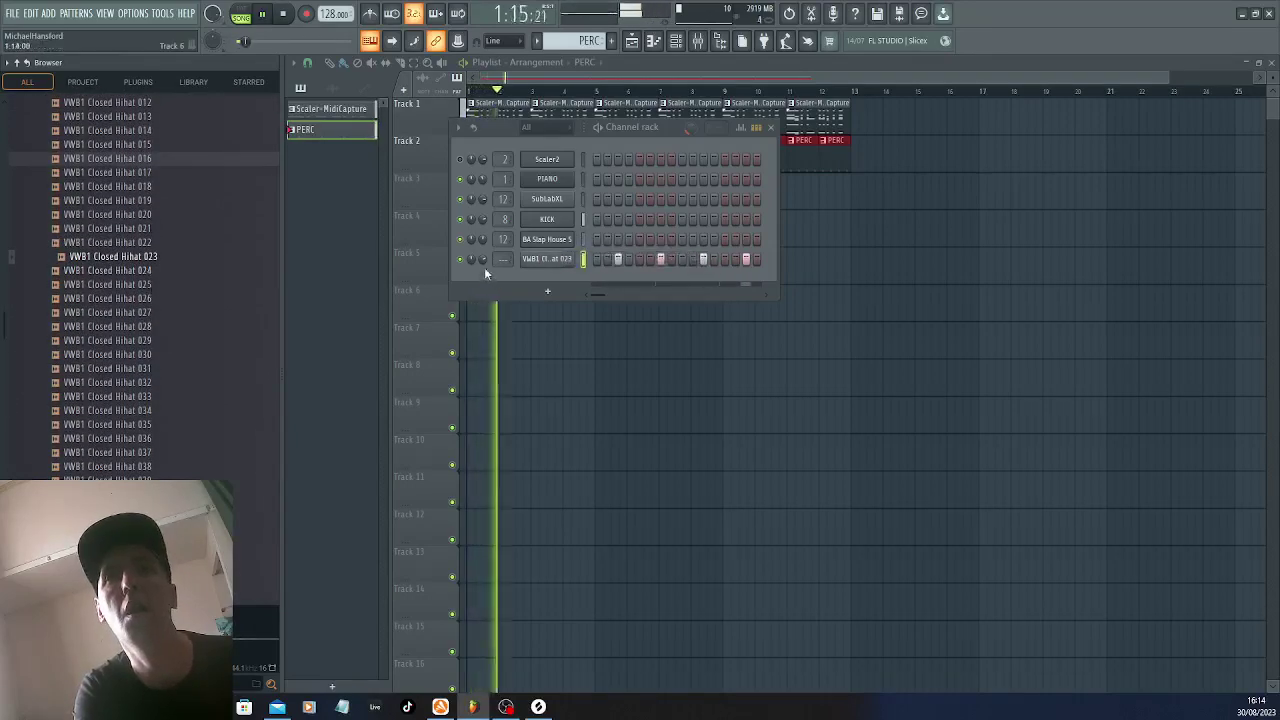
Rename the VWB1 Closed Hihat 023 channel as HAT and stop playback
right_click(548, 265)
click(607, 298)
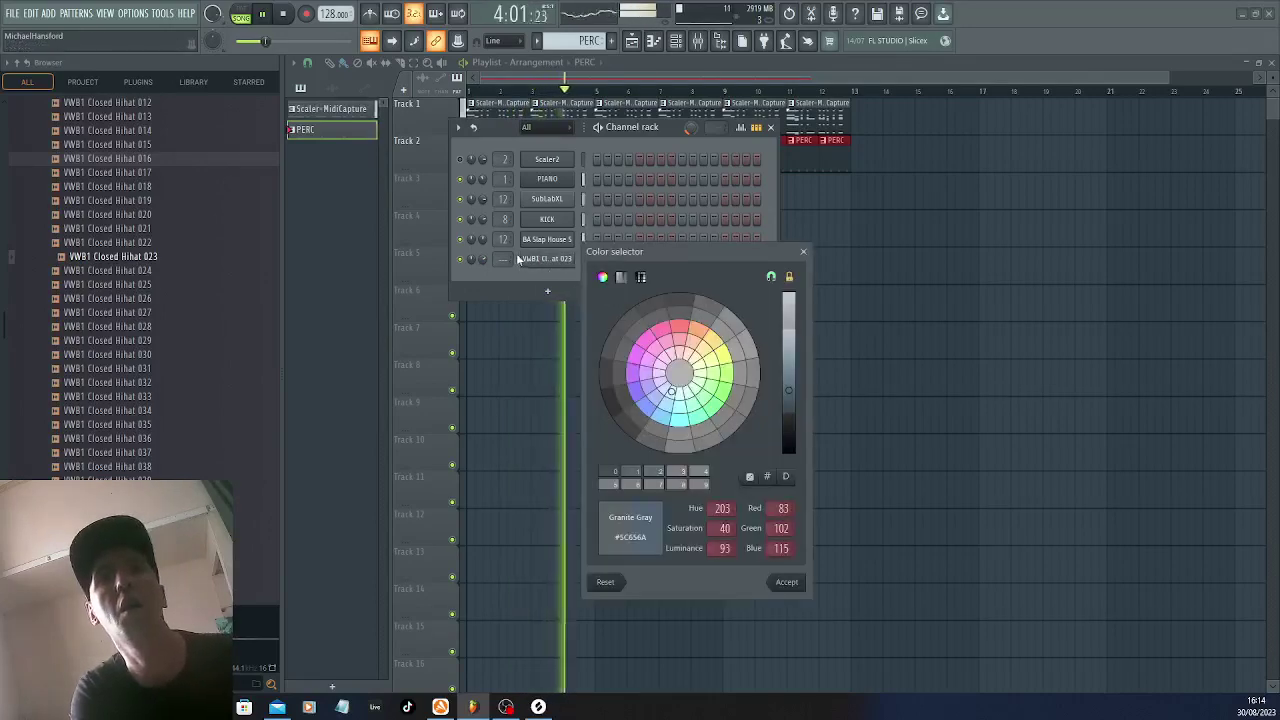
right_click(532, 263)
click(605, 288)
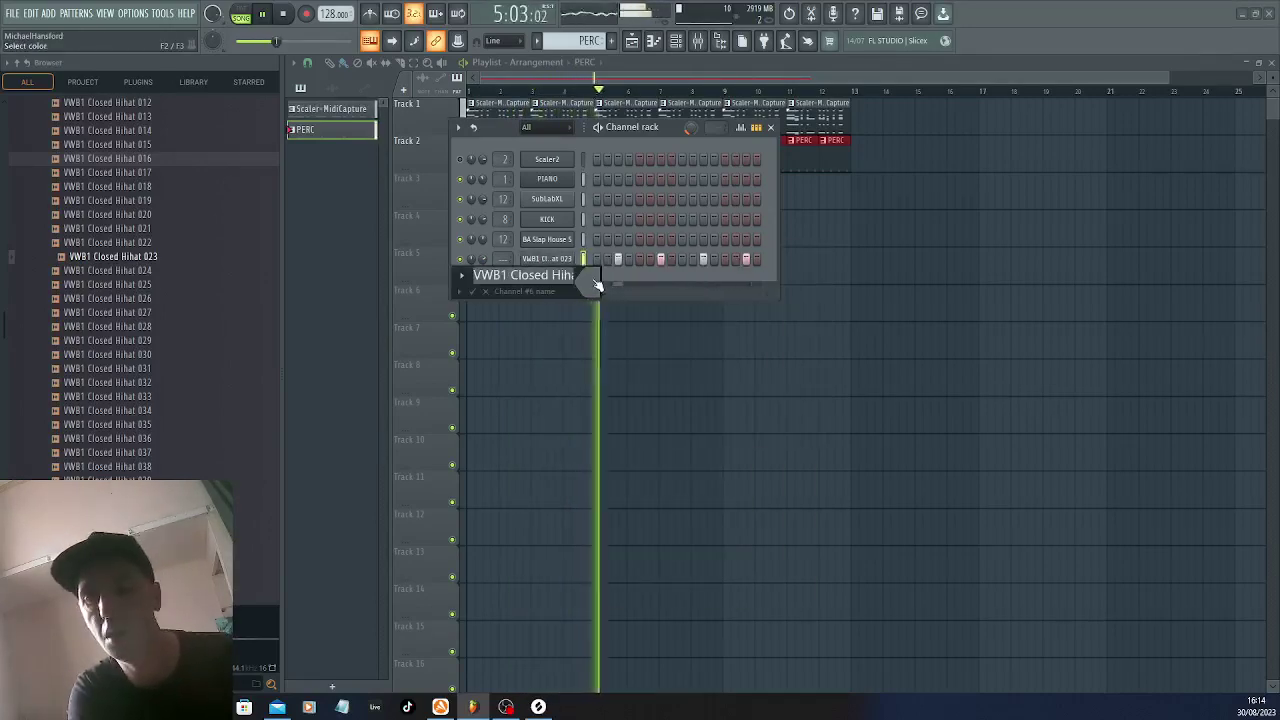
text(HAT)
key(Return)
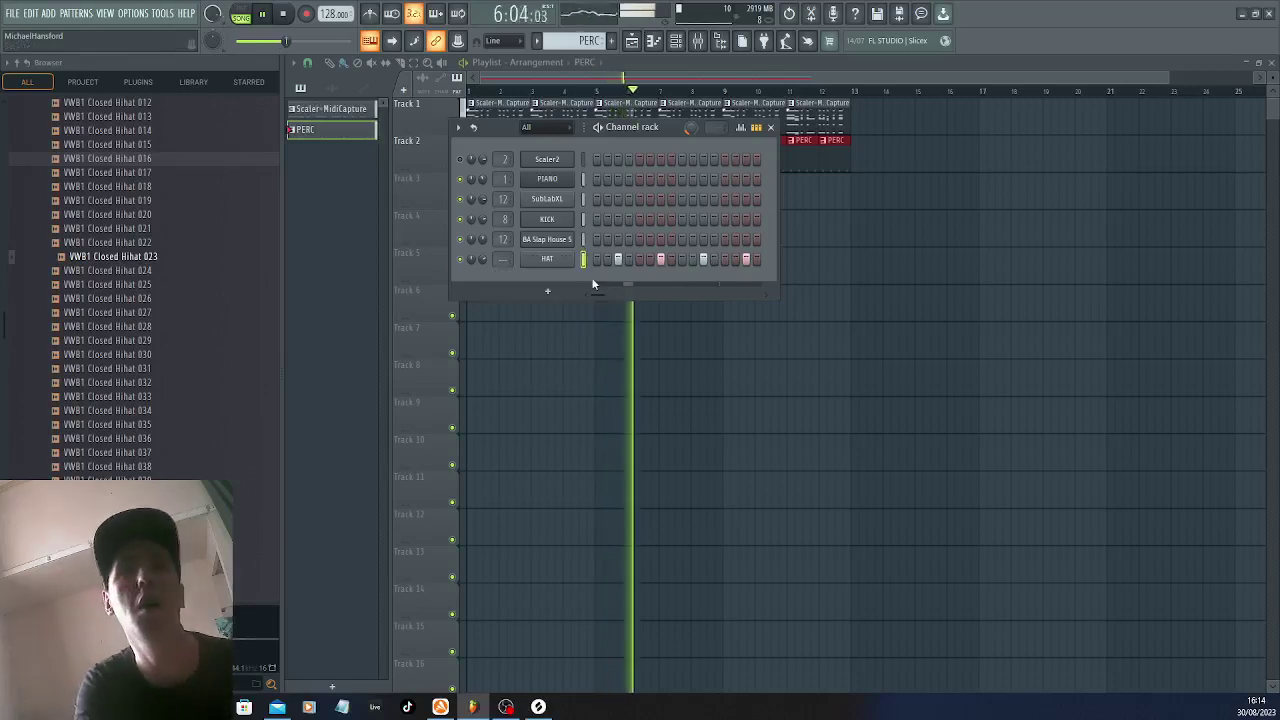
key(space)
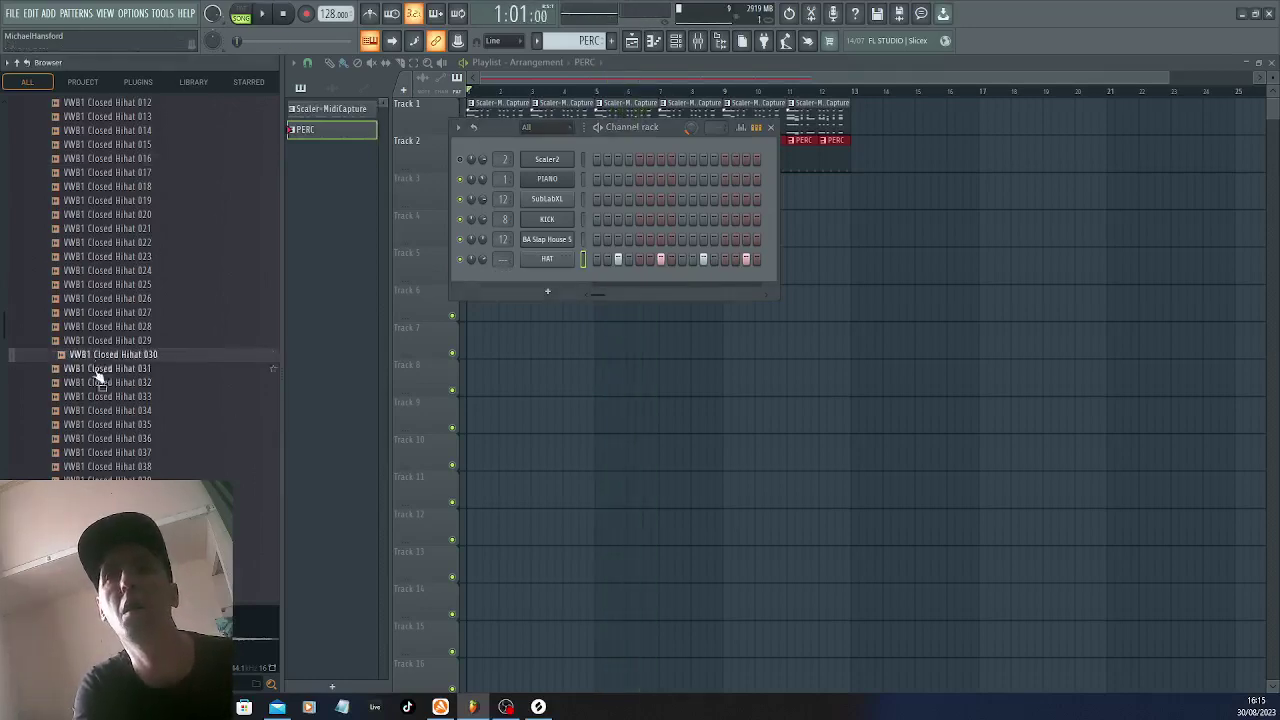
Audition closed hihat samples 031 to 037 in the VWB1 Closed Hihats folder
click(106, 371)
click(108, 383)
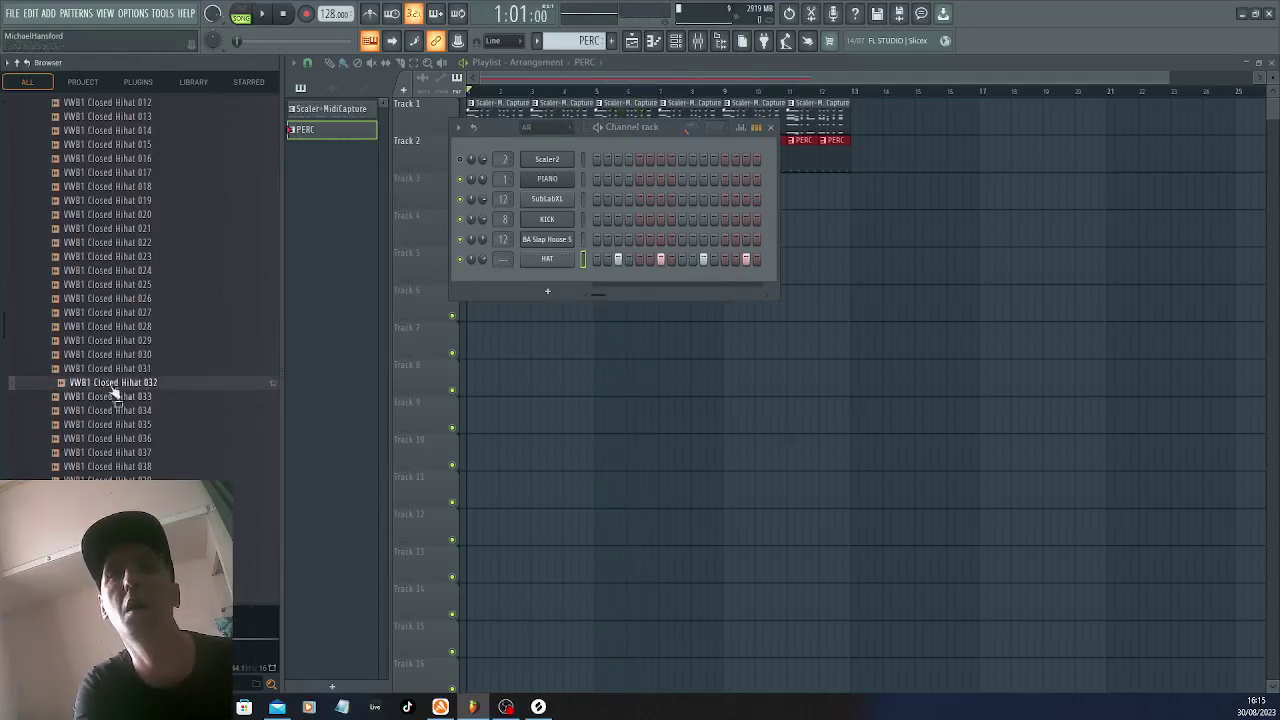
click(112, 397)
click(119, 411)
click(121, 424)
click(127, 438)
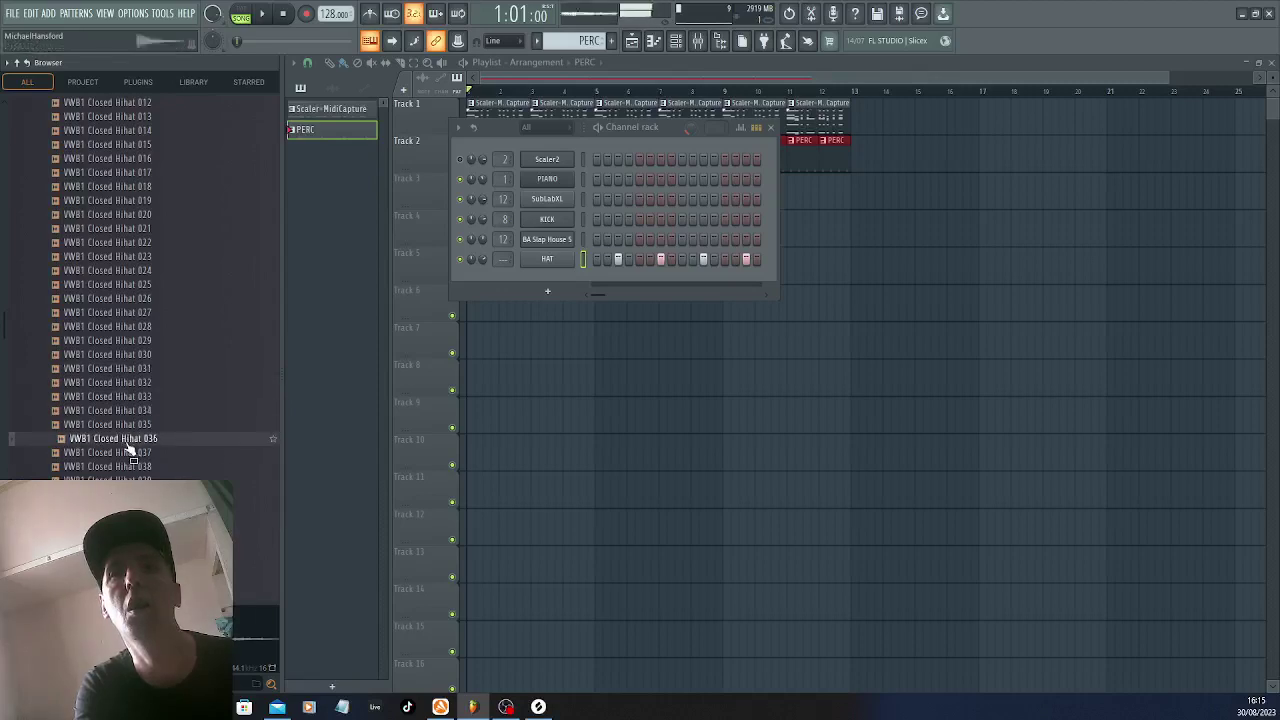
click(133, 452)
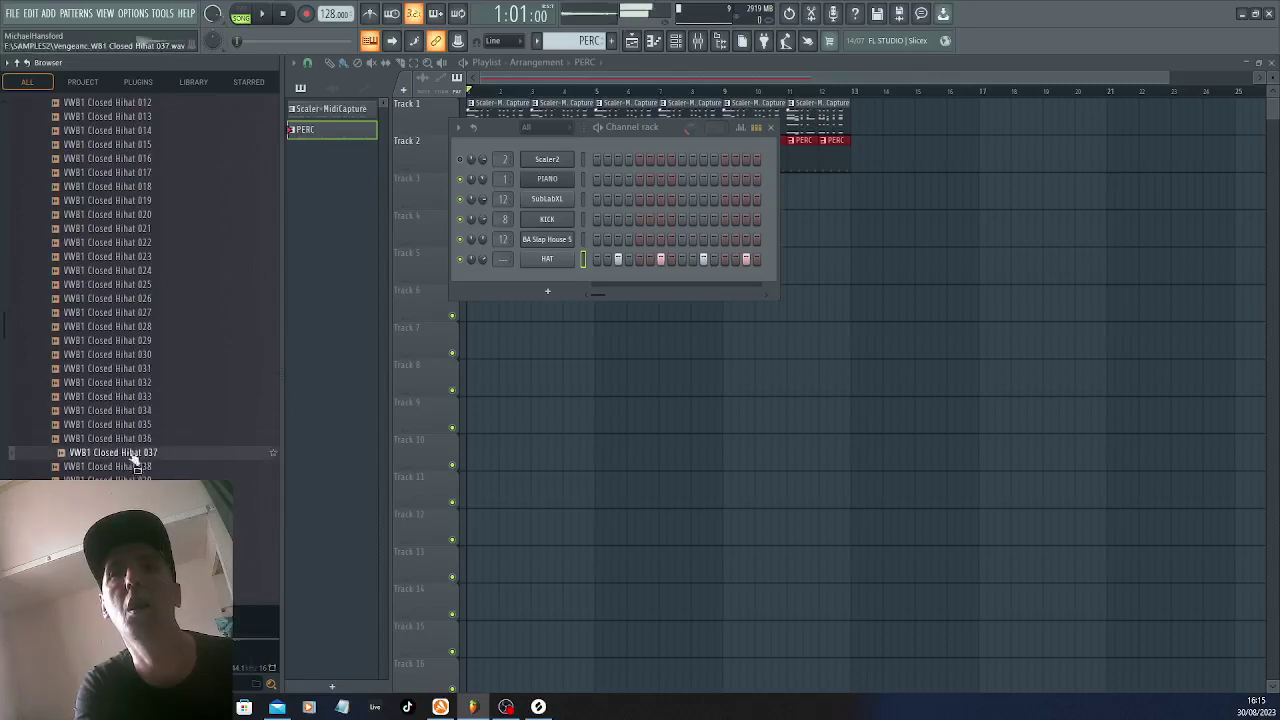
Add VWB1 Closed Hihat 039 as a new channel with all 16 steps filled, and lower the channel's volume
drag(548, 288, 552, 284)
right_click(560, 284)
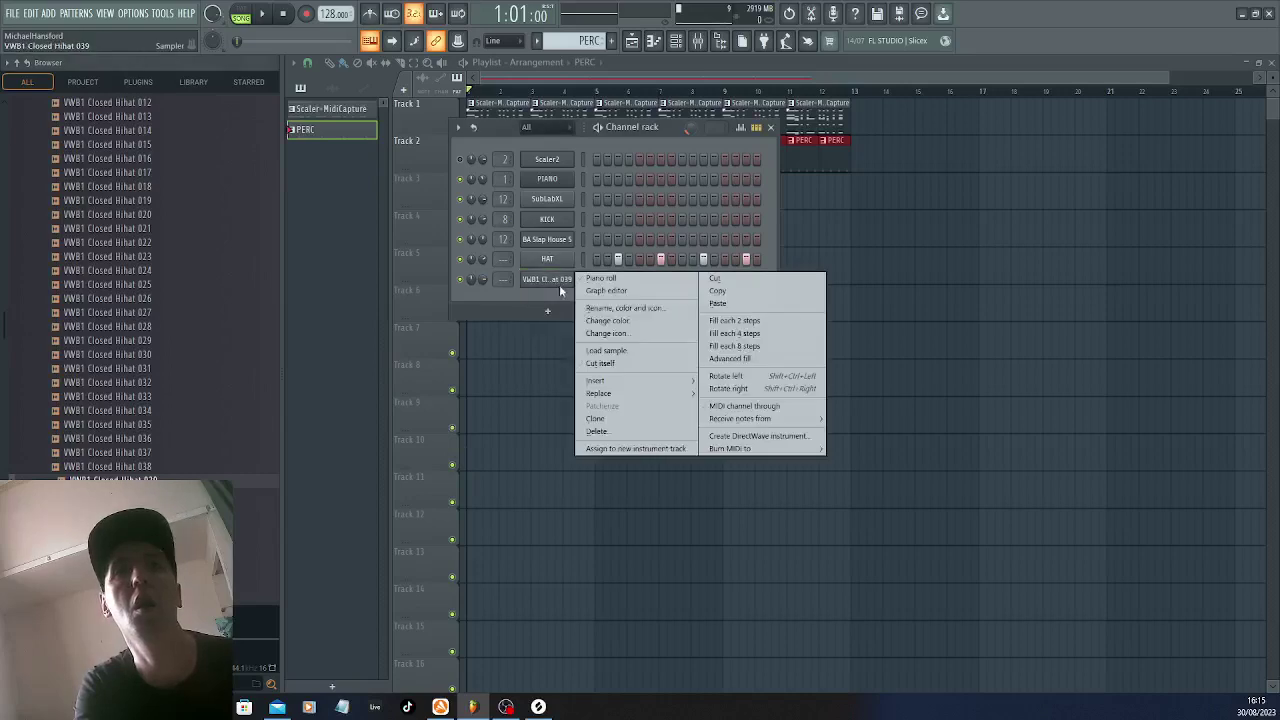
click(736, 324)
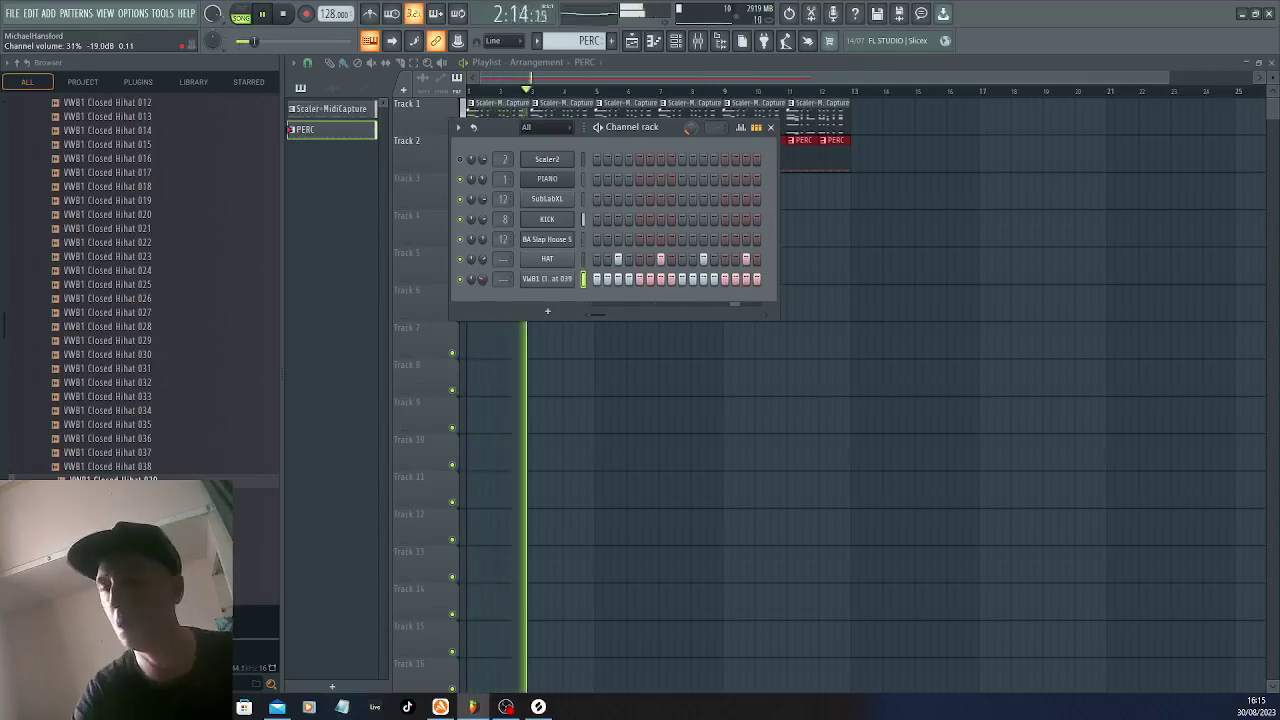
drag(482, 280, 482, 292)
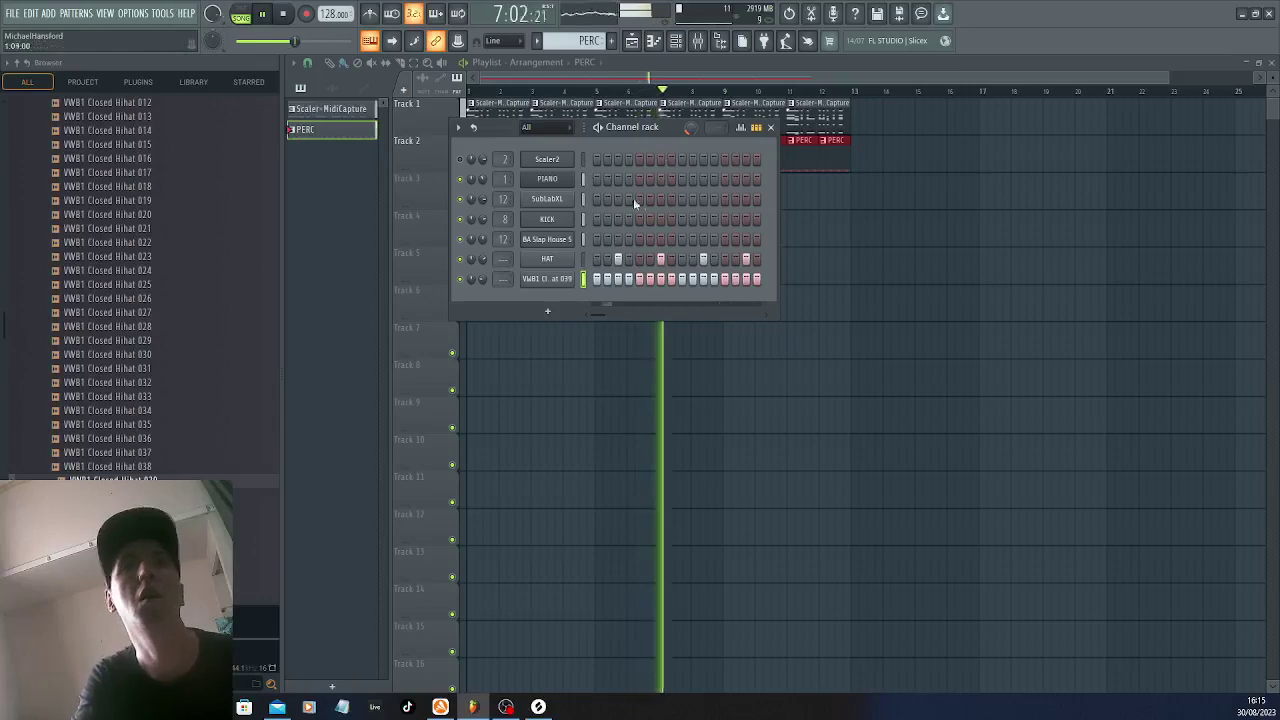
Stop playback and rename the VWB1 Closed Hihat 039 channel as RIDE
key(space)
right_click(548, 285)
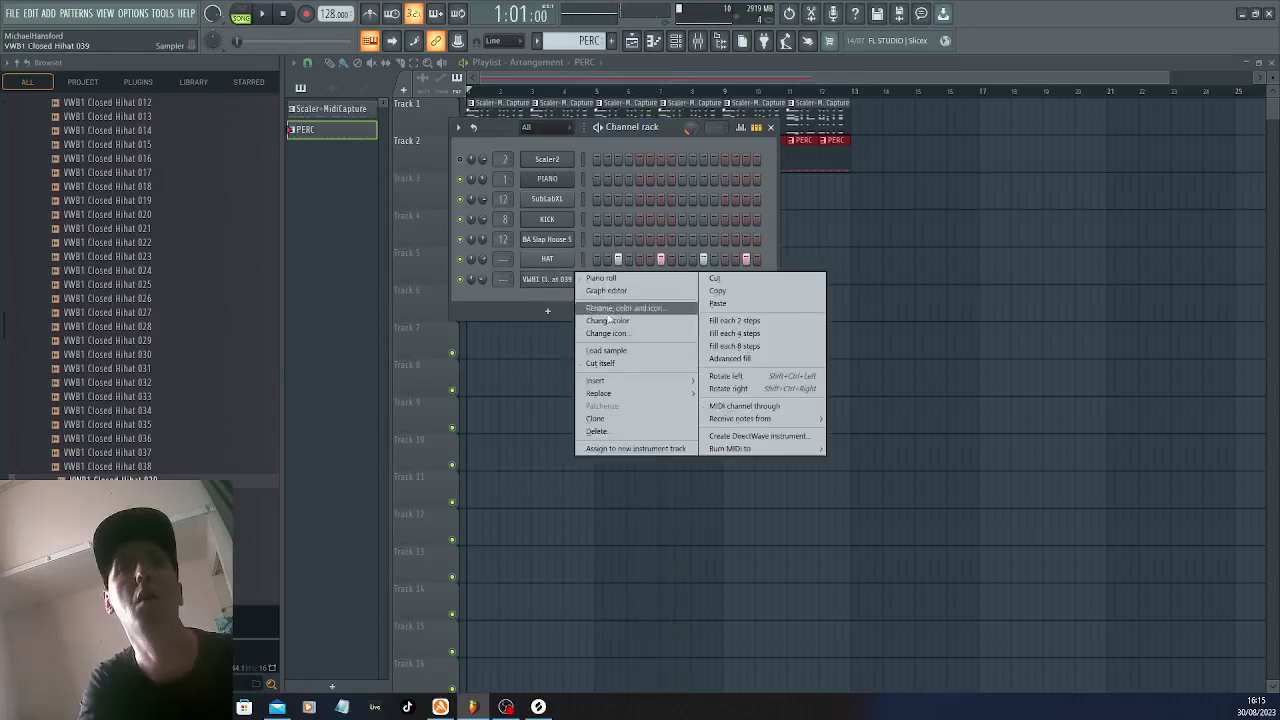
click(612, 309)
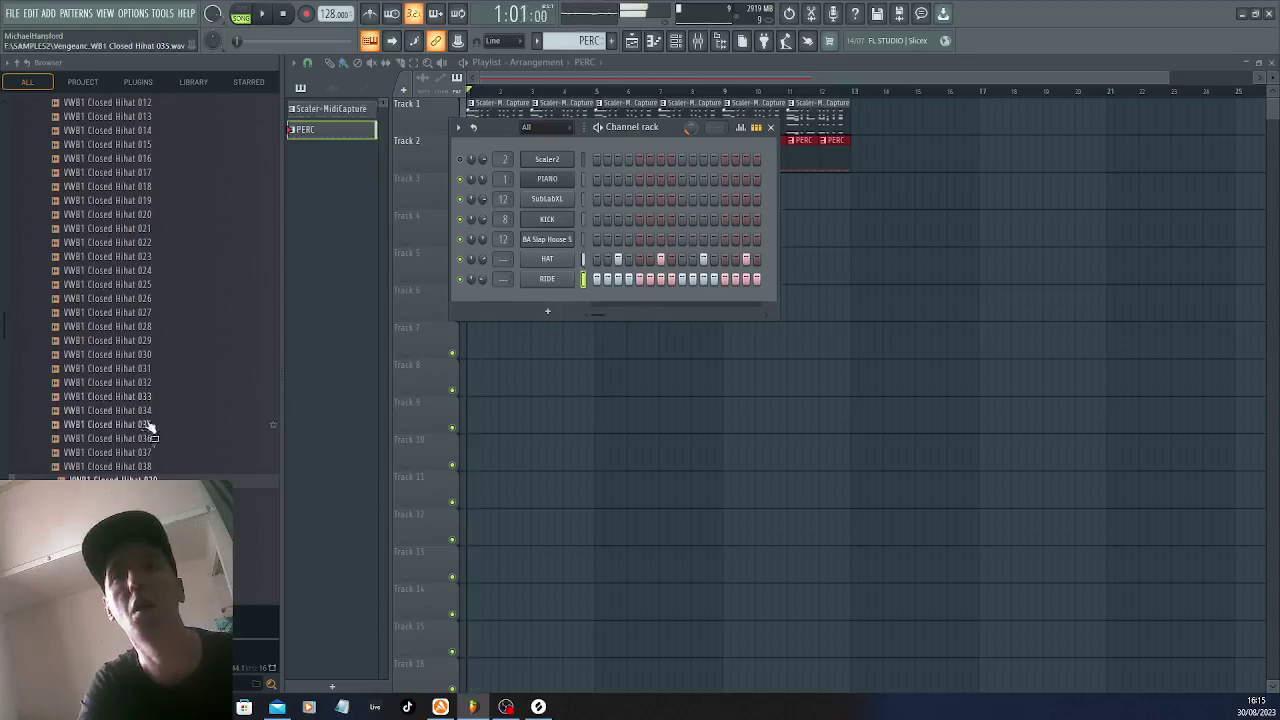
Try other closed hihat samples on the RIDE channel during playback, leaving VWB1 Closed Hihat 043 loaded
drag(143, 424, 586, 280)
scroll(586, 280, down, 5)
key(space)
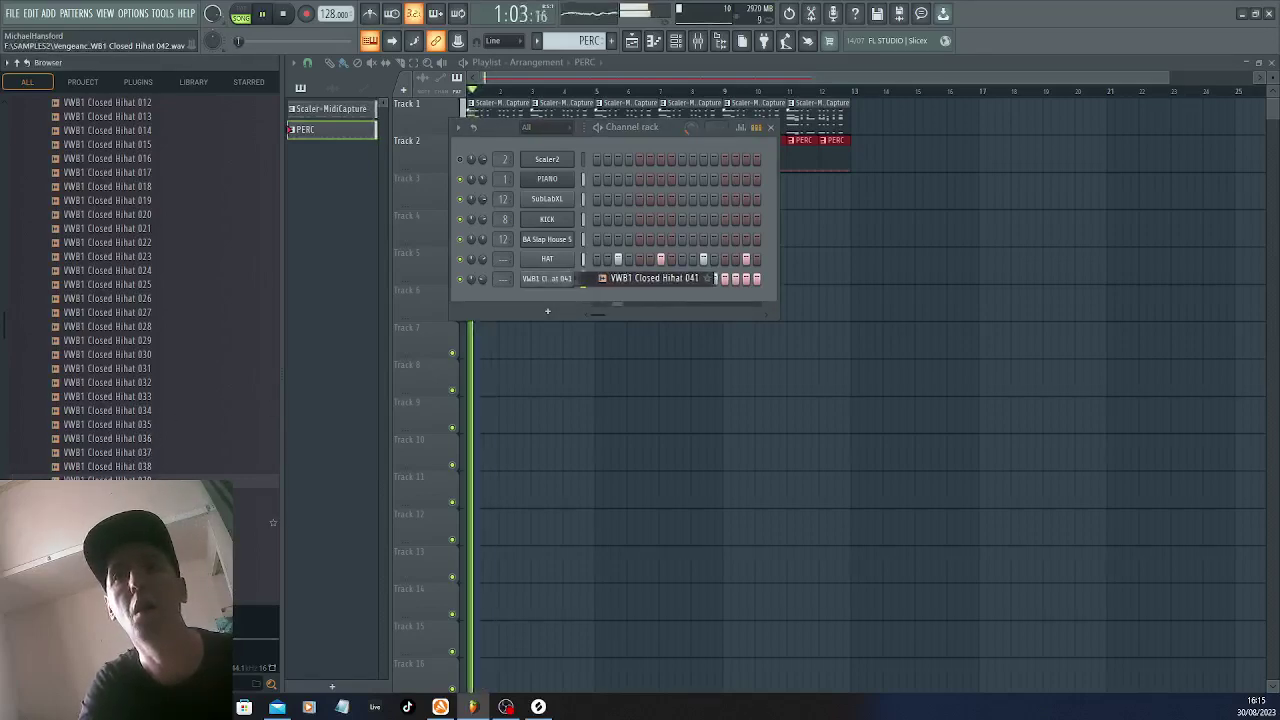
scroll(586, 280, down, 1)
key(space)
key(space)
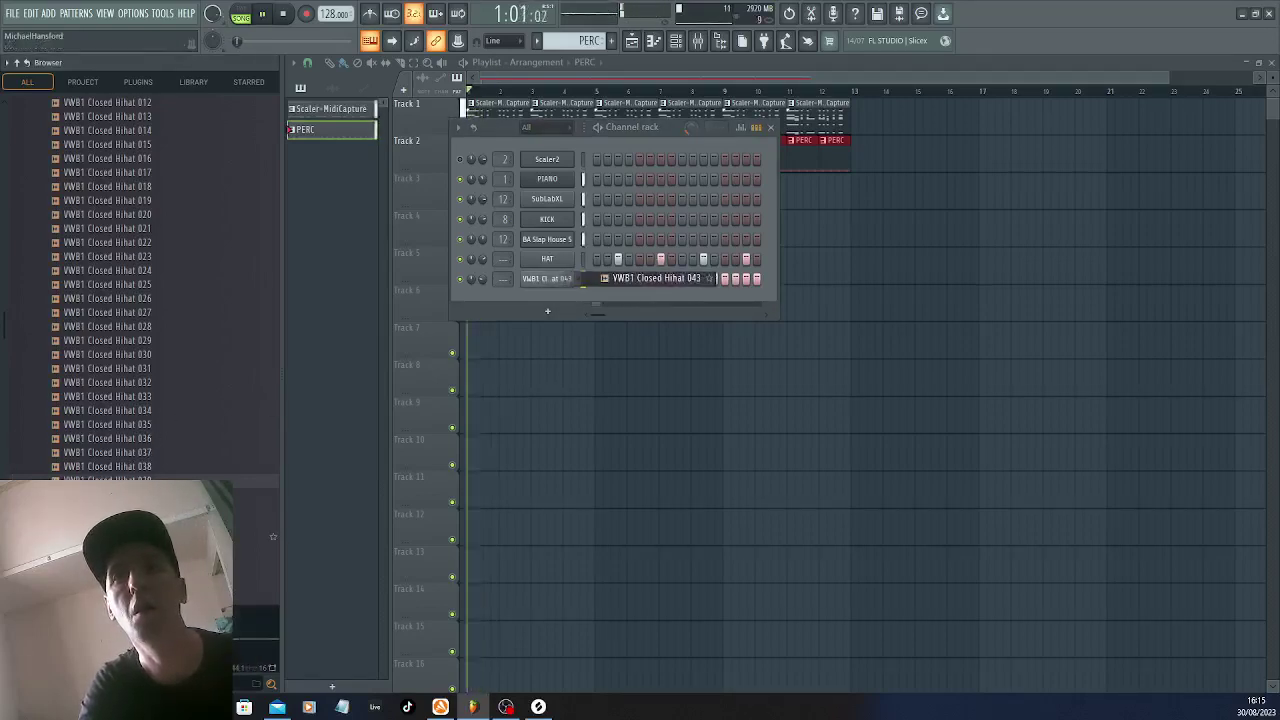
scroll(586, 280, down, 1)
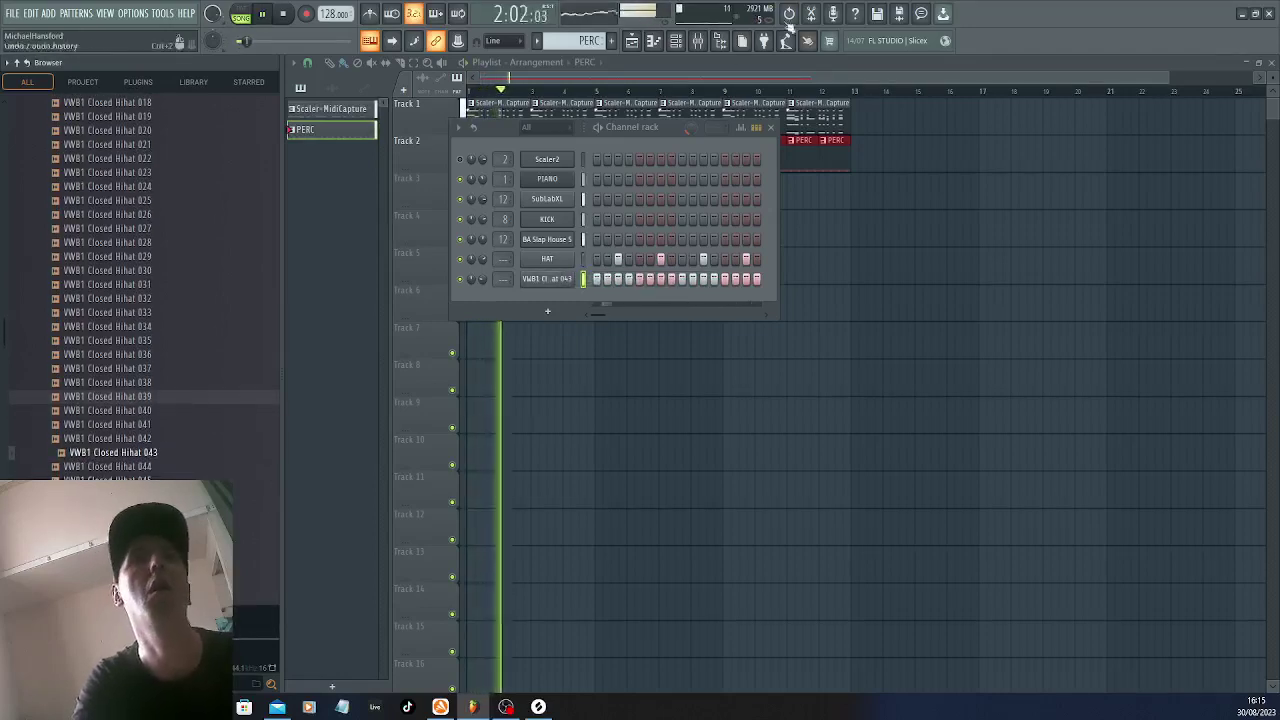
Rename the VWB1 Closed Hihat 043 channel as RIDE and stop playback
right_click(573, 281)
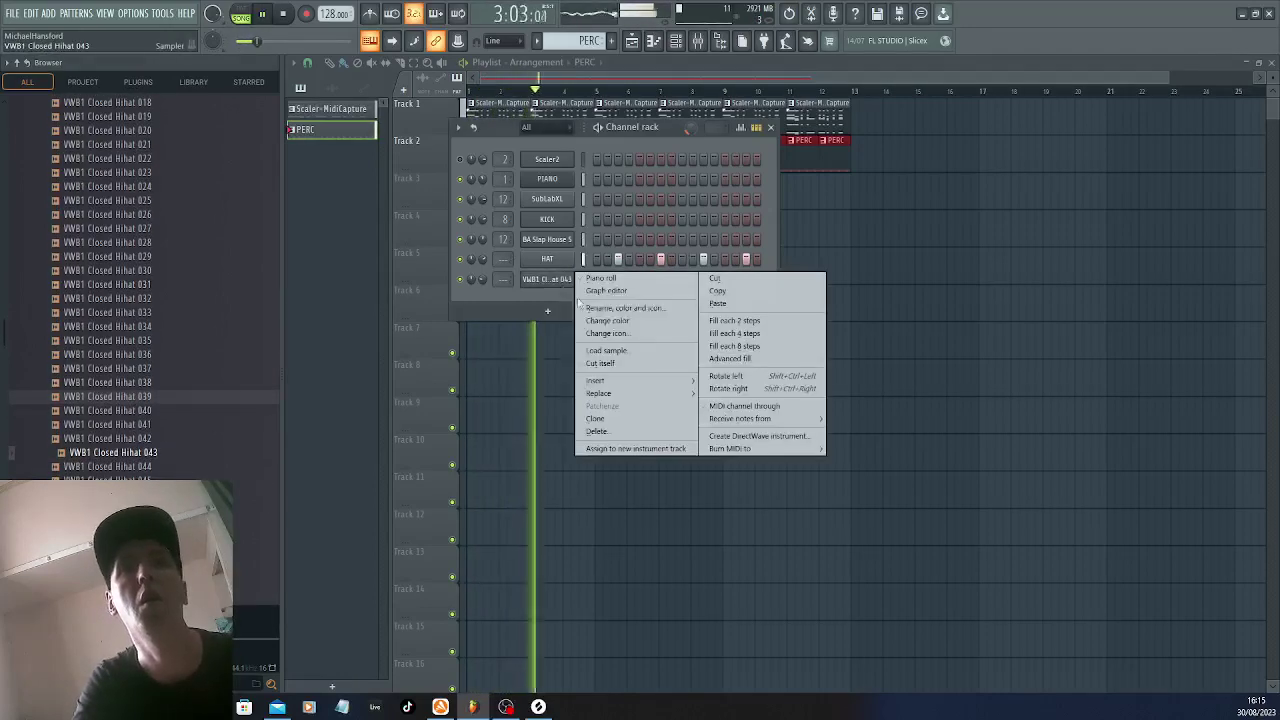
click(617, 311)
text(RIDE)
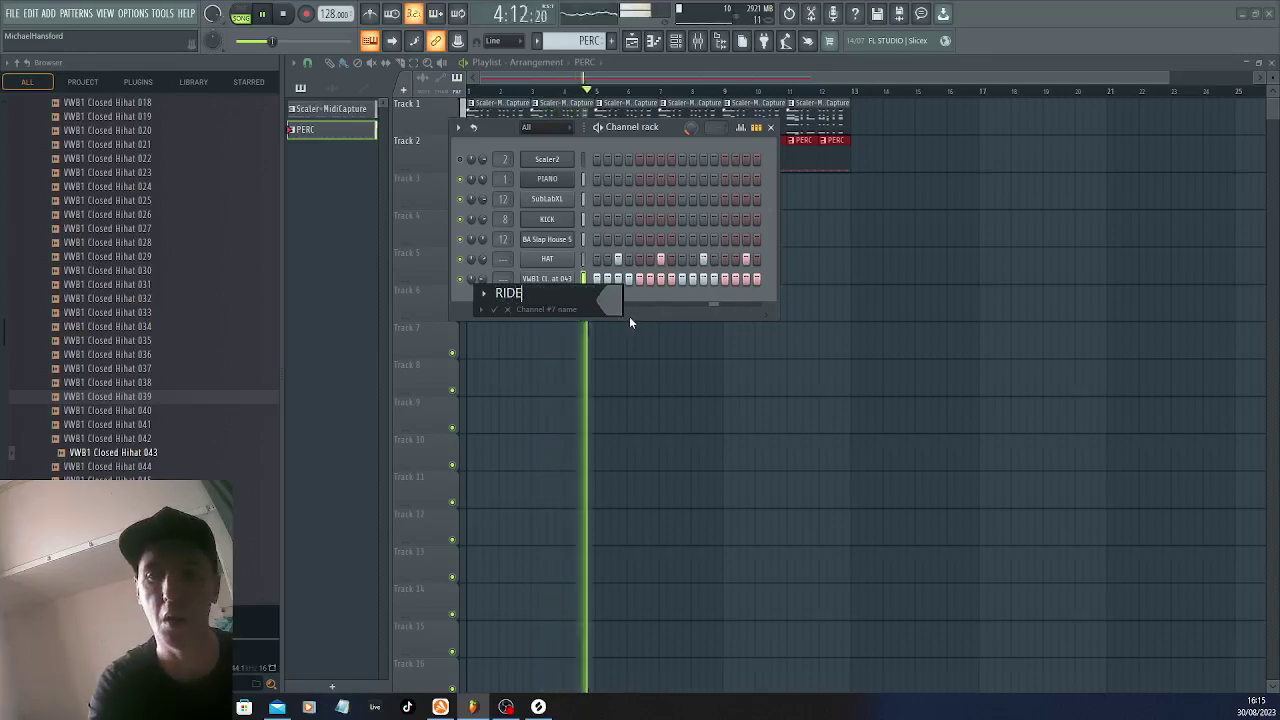
key(Return)
key(space)
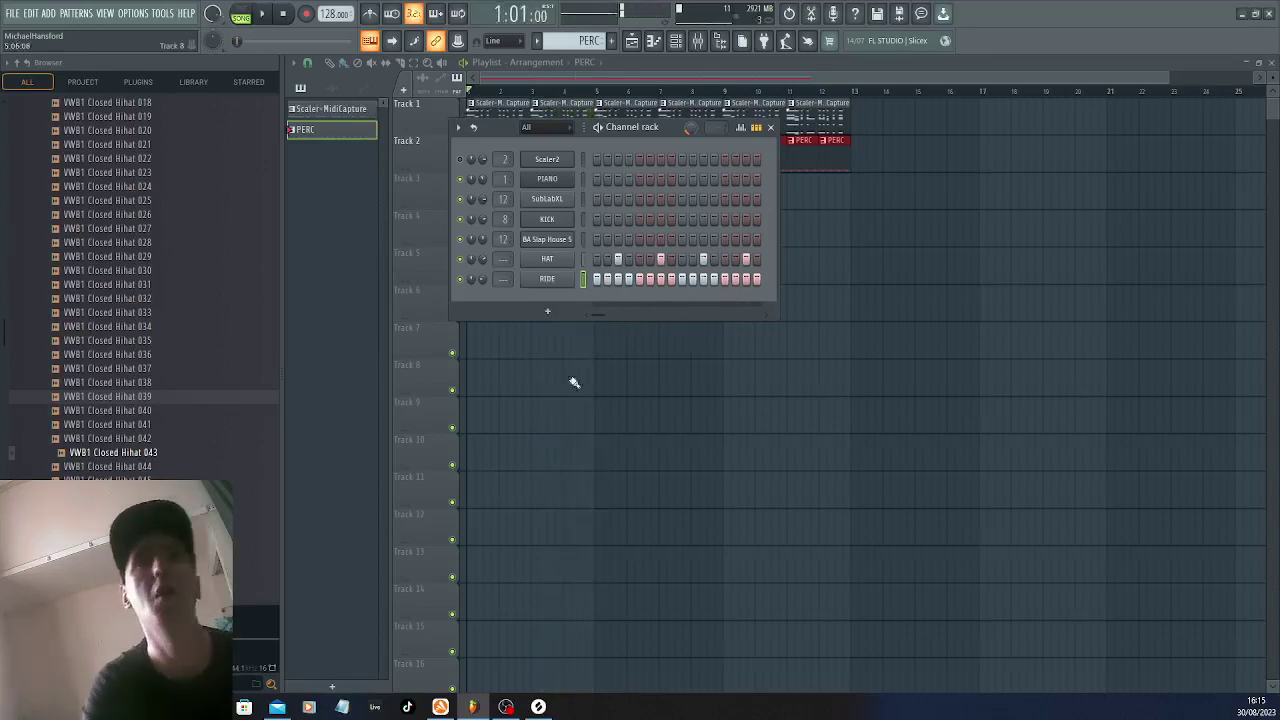
Open the VWB1 Claps sample folder and add VWB1 Claps 012 to the channel rack as a new channel
scroll(118, 376, up, 10)
scroll(120, 378, down, 2)
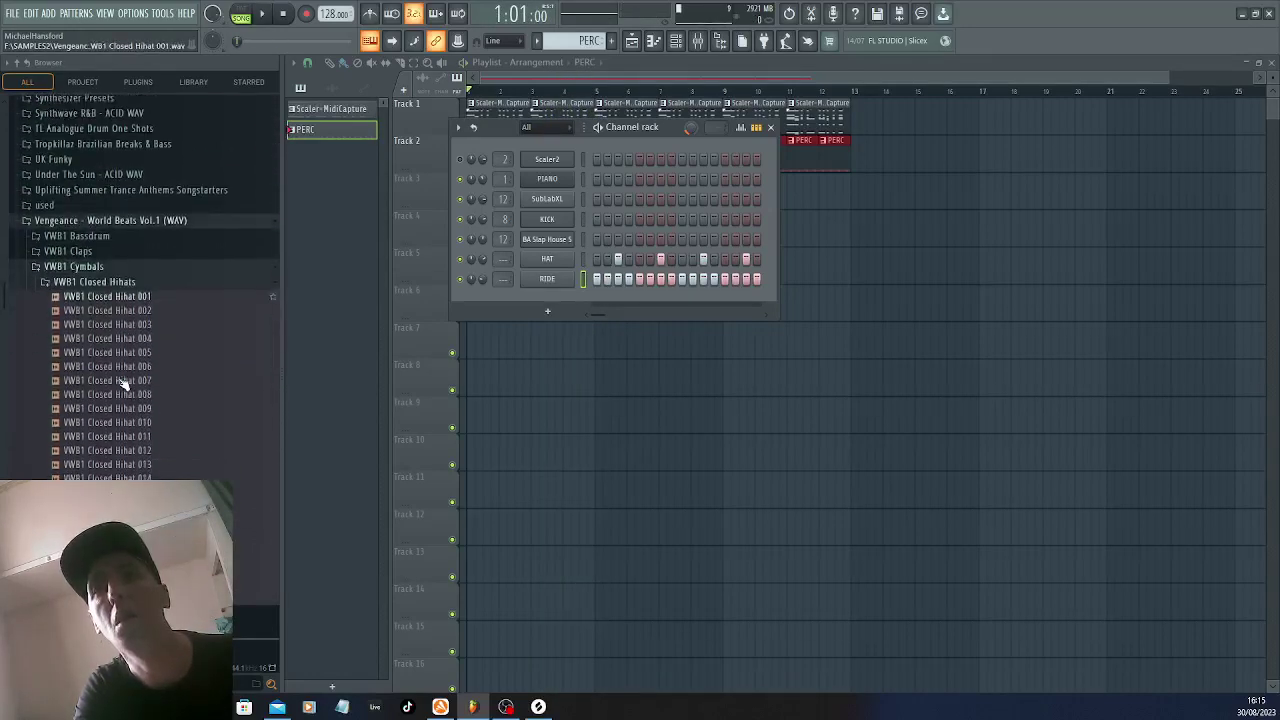
click(94, 242)
drag(100, 161, 107, 300)
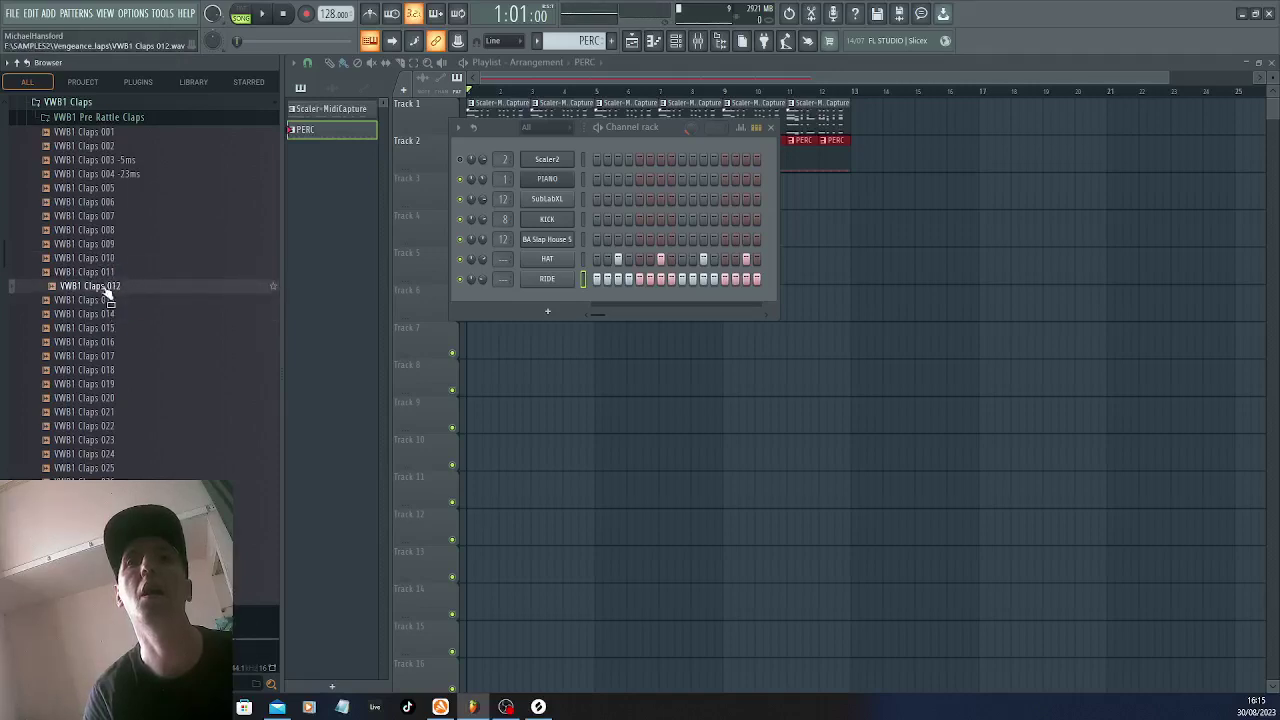
drag(542, 302, 548, 300)
Try filling the VWB1 Claps 012 channel on every 4 steps and on every 8 steps instead
right_click(548, 299)
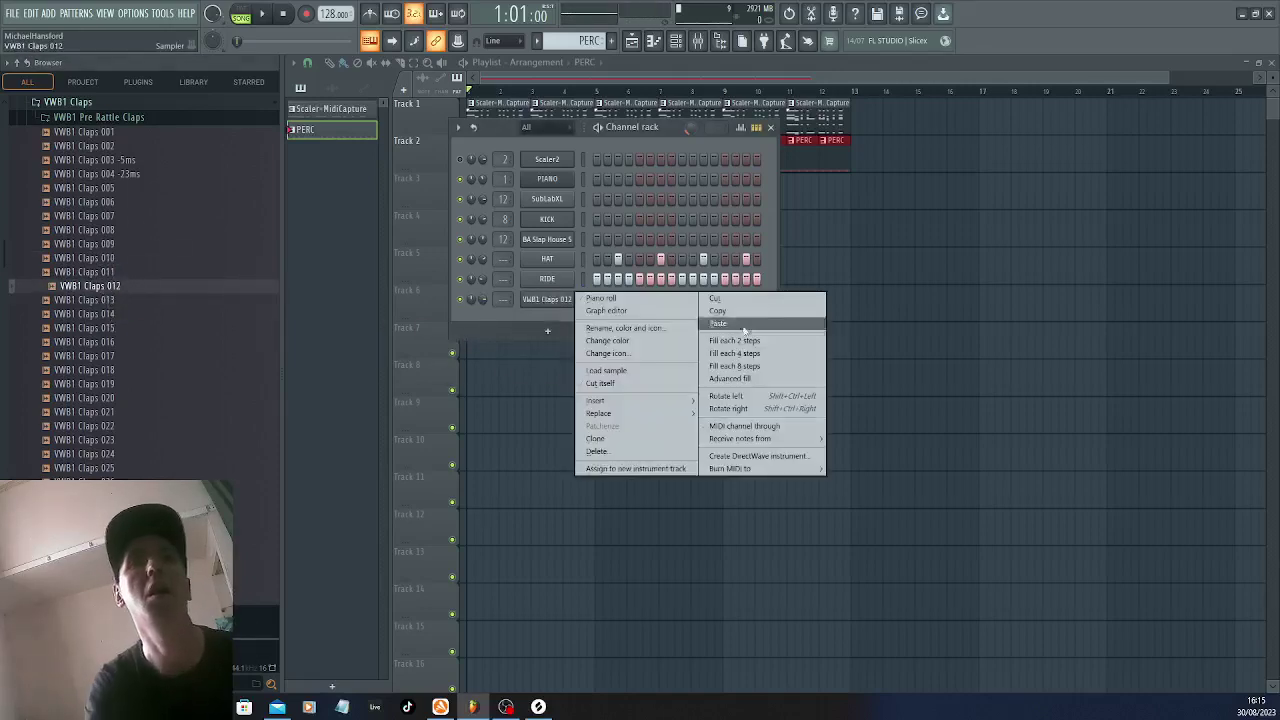
click(745, 355)
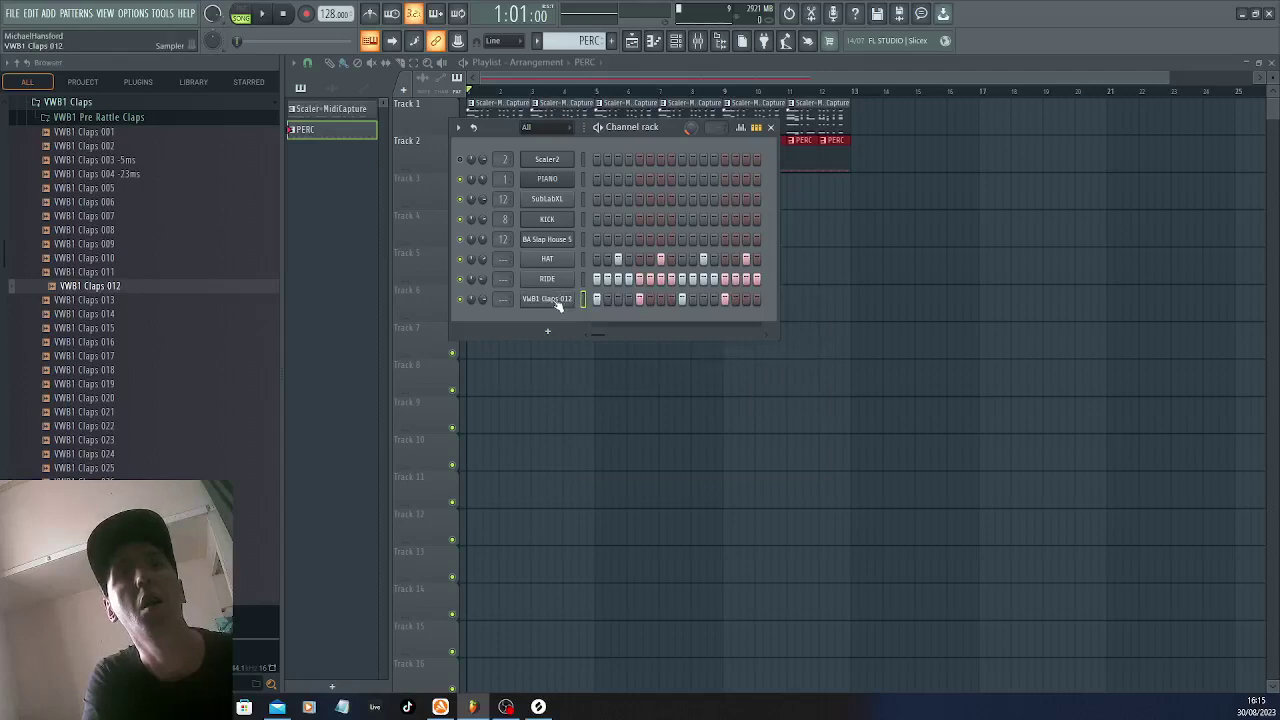
right_click(537, 308)
click(728, 366)
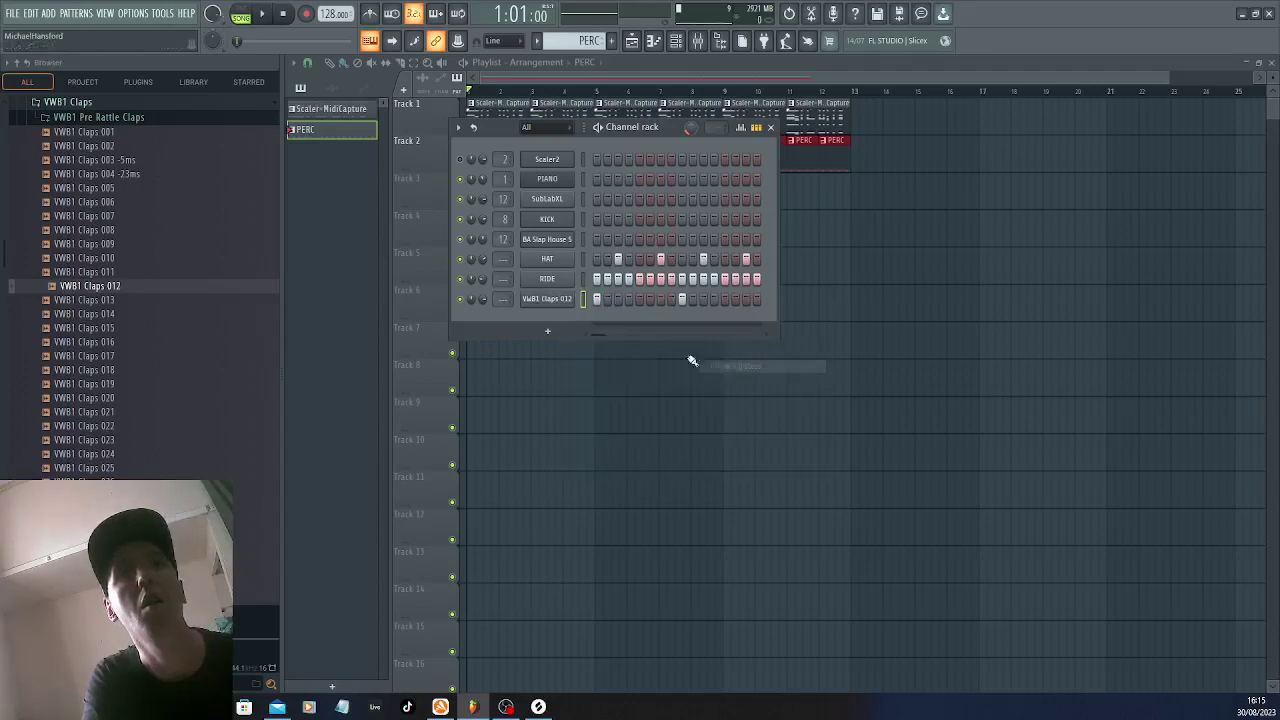
In the piano roll of VWB1 Claps 012, replace the filled steps with one-step C5 notes on beats 2 and 4
right_click(562, 308)
click(604, 300)
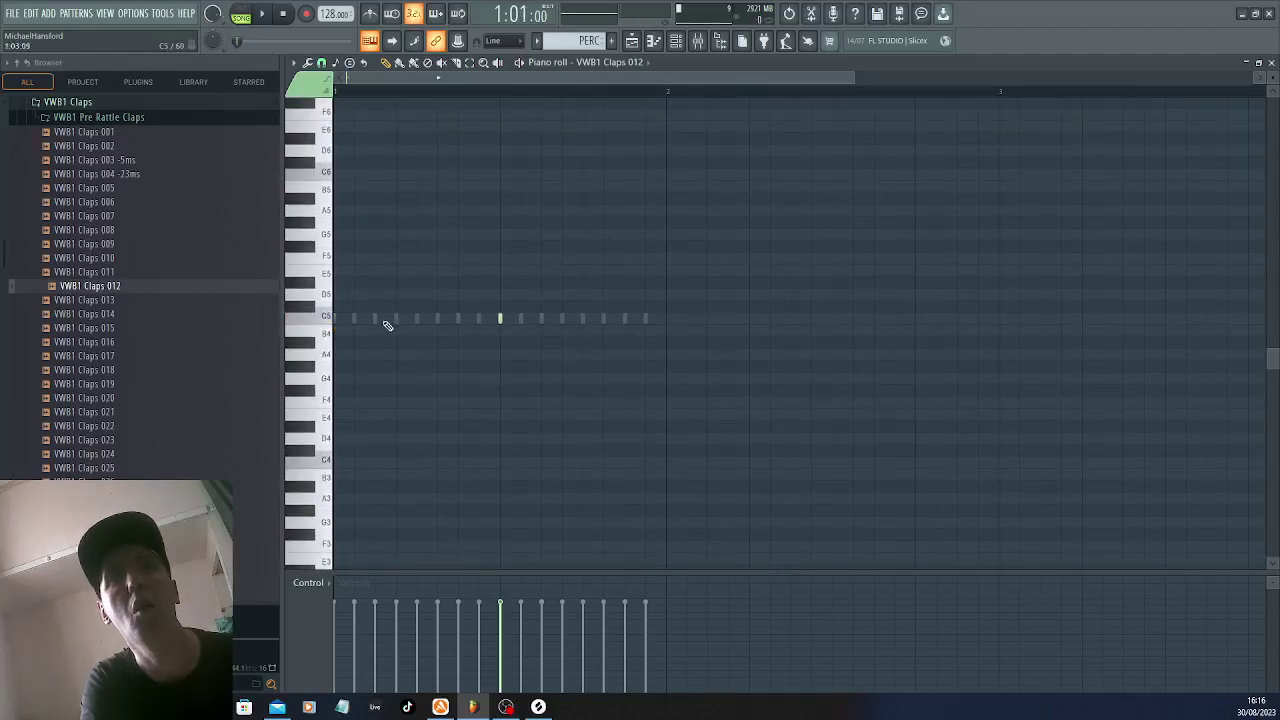
key(space)
key(space)
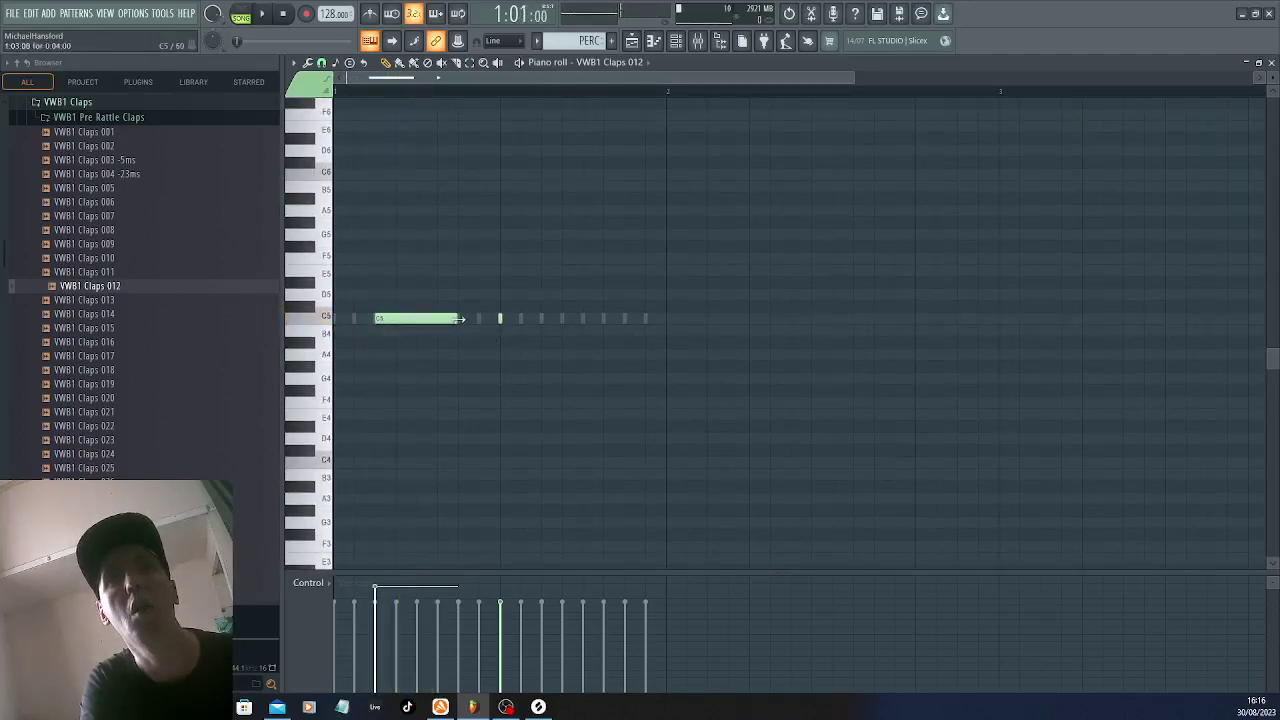
right_click(392, 318)
key(space)
click(592, 319)
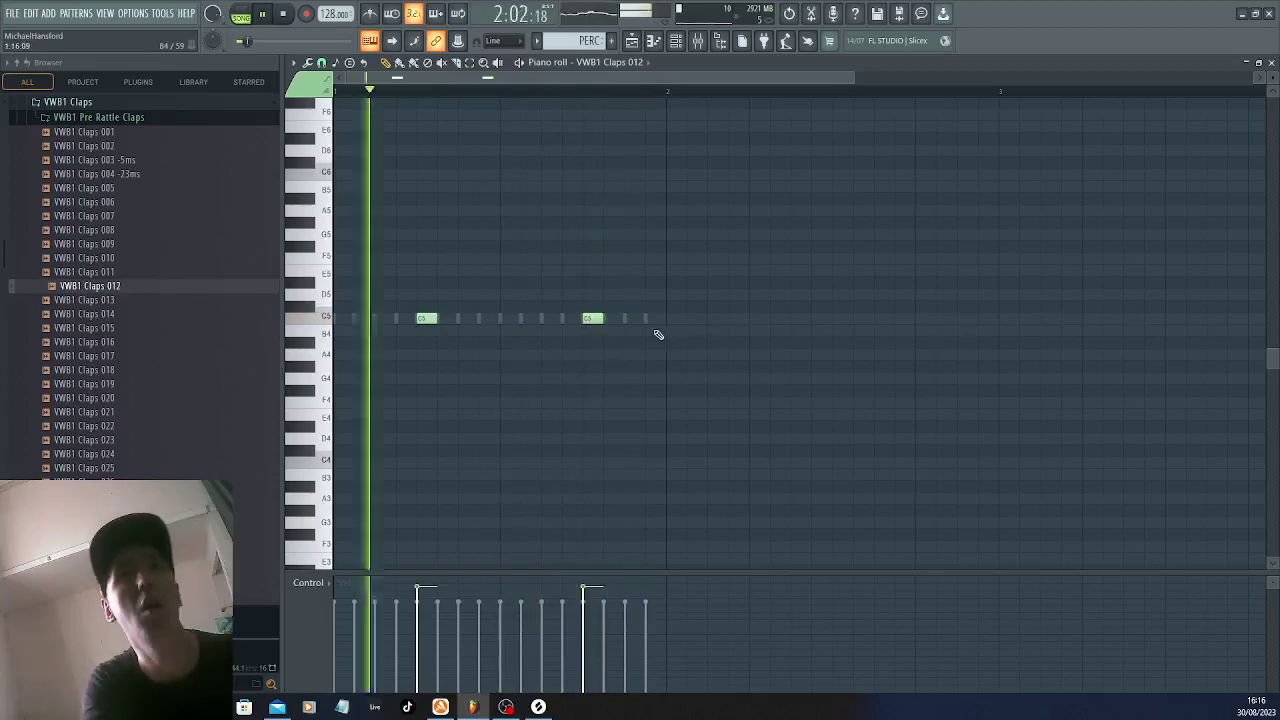
Return to the playlist with the channel rack showing, listen to the claps in the arrangement, and stop playback
click(634, 44)
click(670, 44)
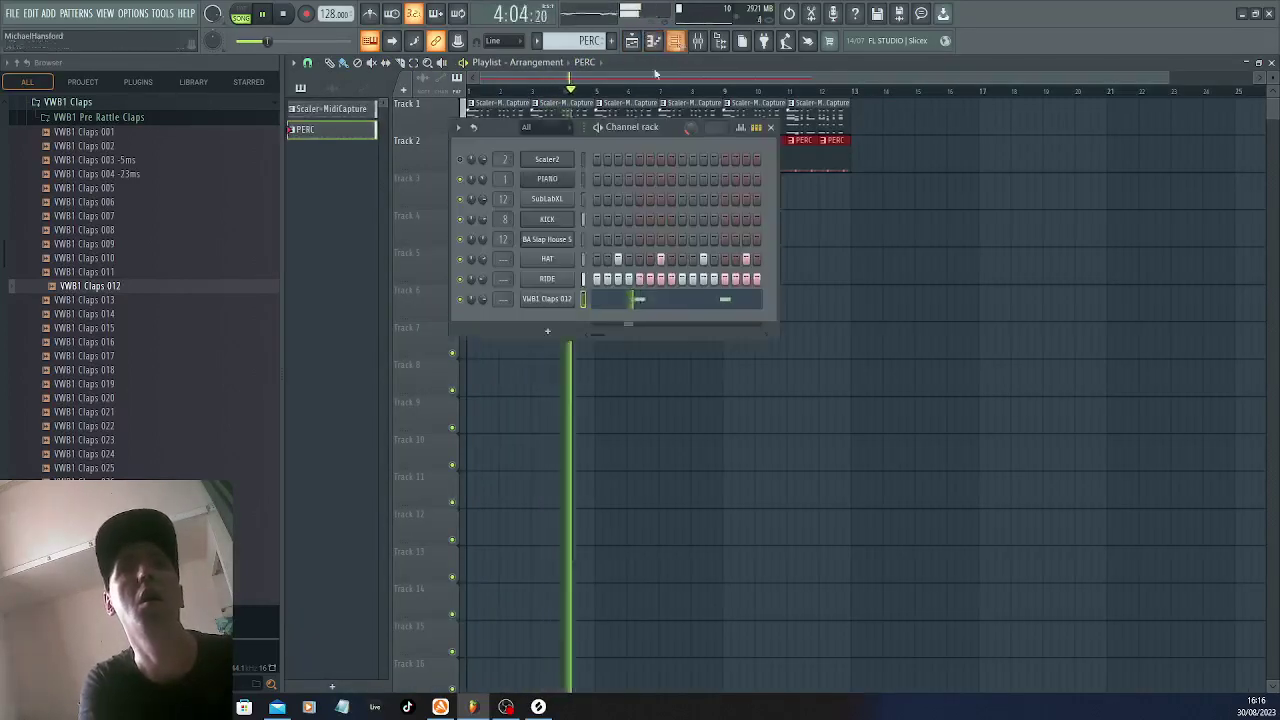
key(space)
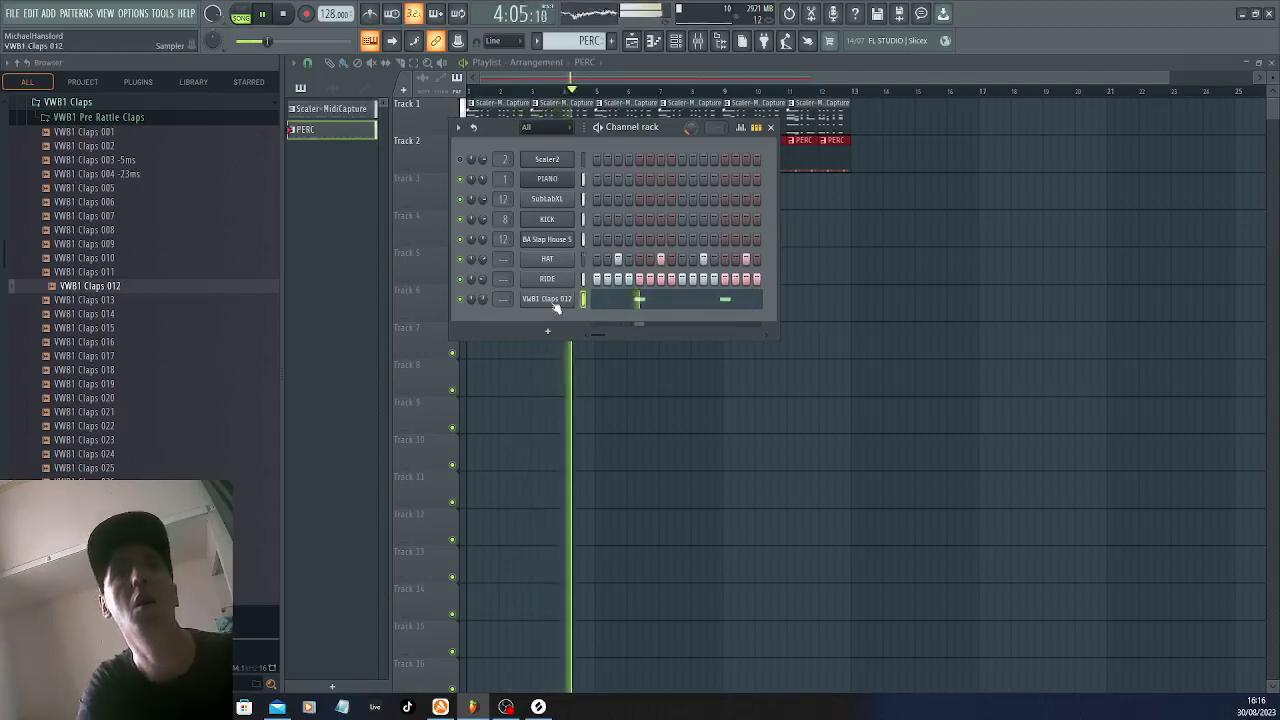
key(space)
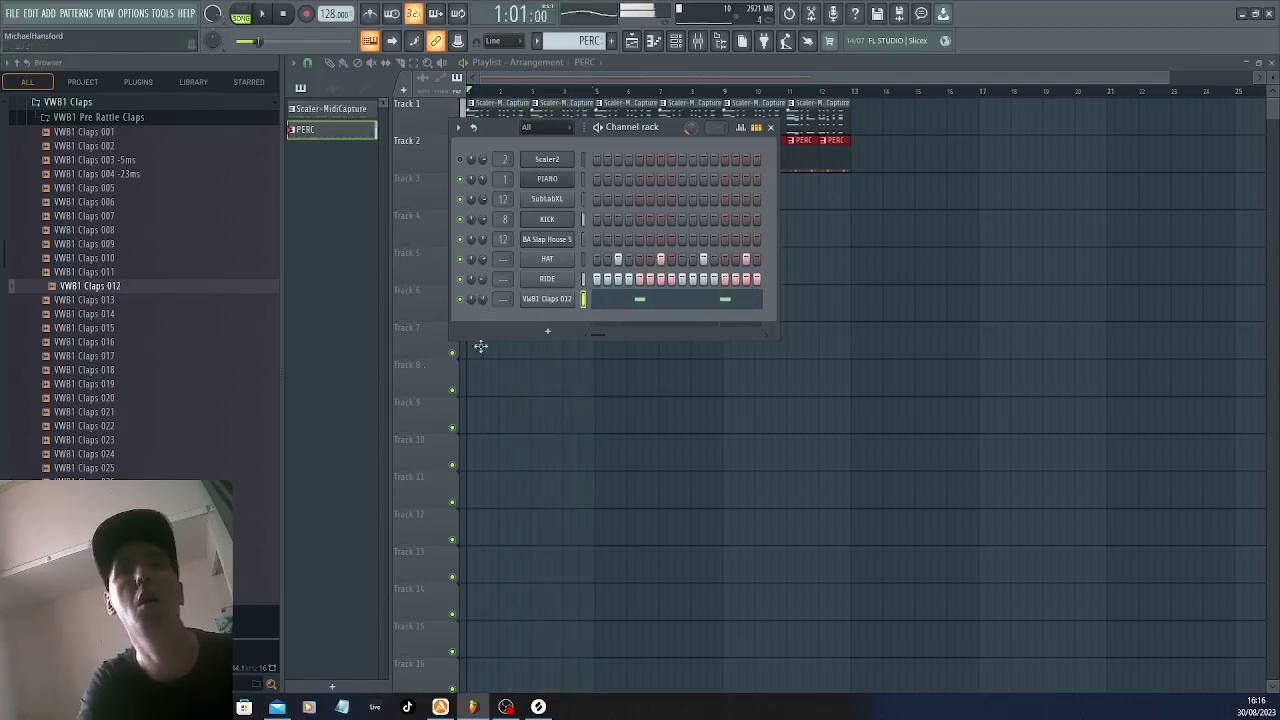
Try other VWB1 Claps samples on the clap channel during playback, leaving VWB1 Claps 007 loaded
click(103, 302)
click(97, 148)
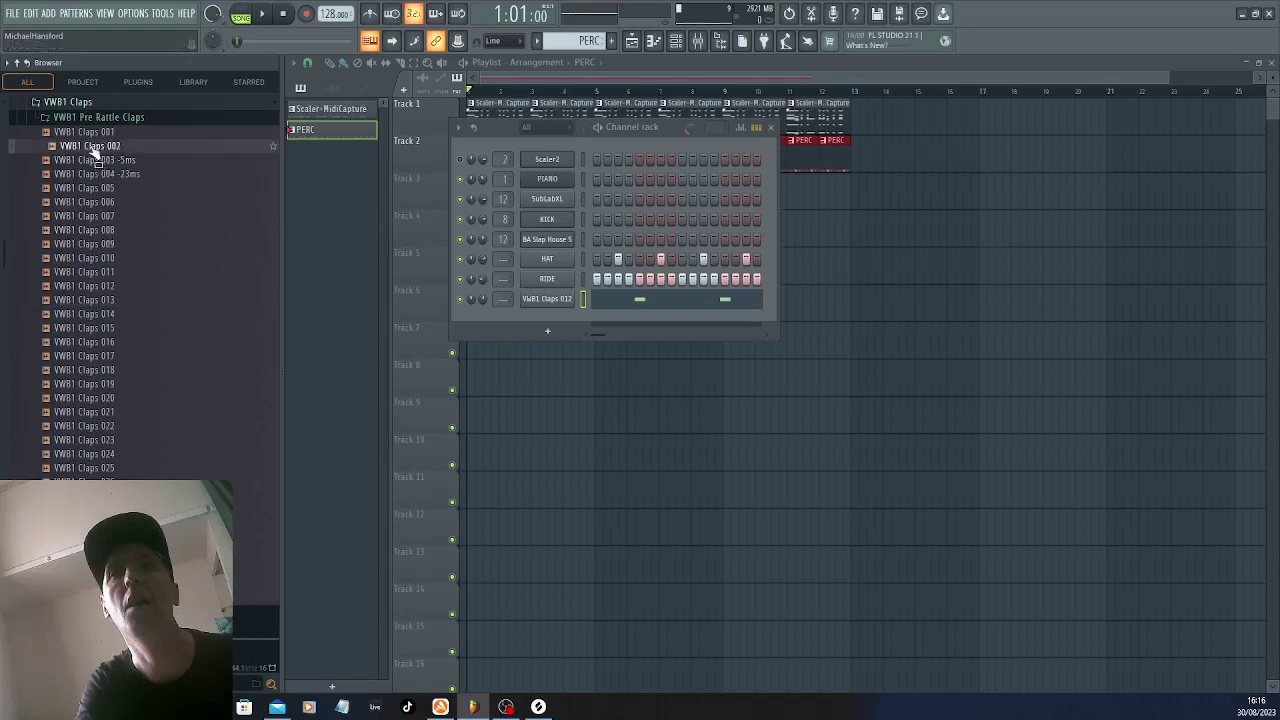
key(space)
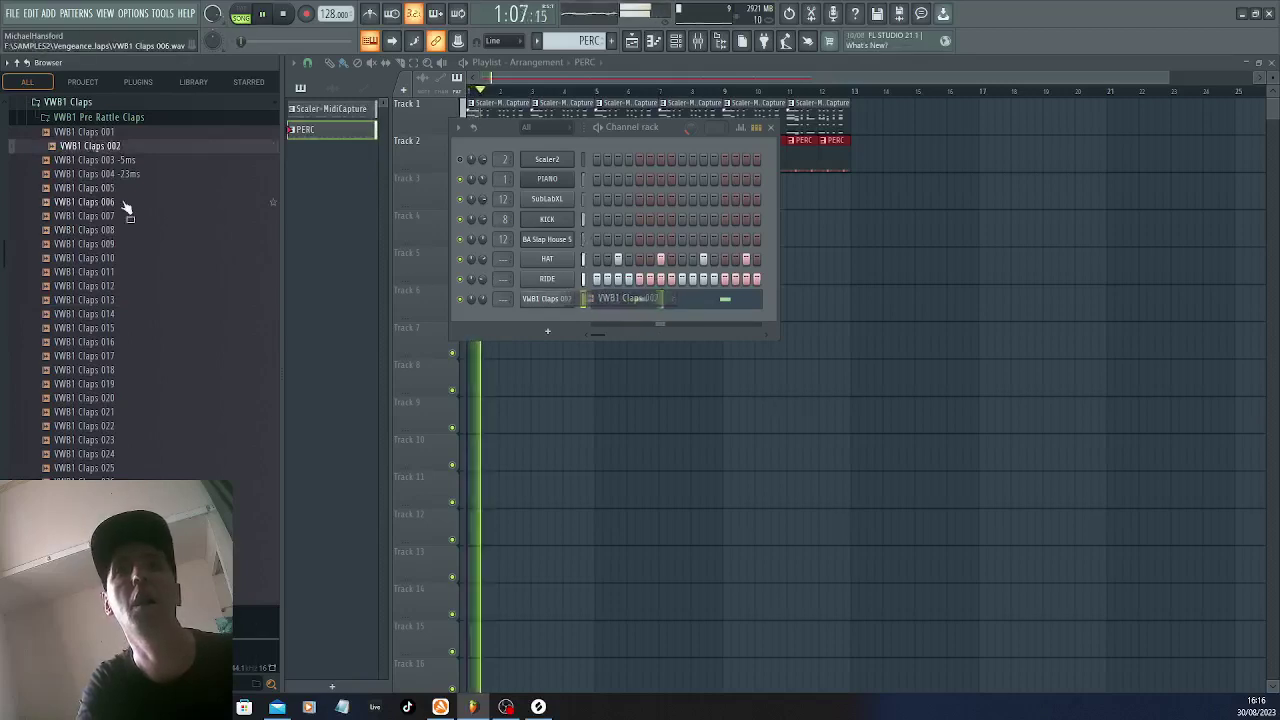
click(86, 132)
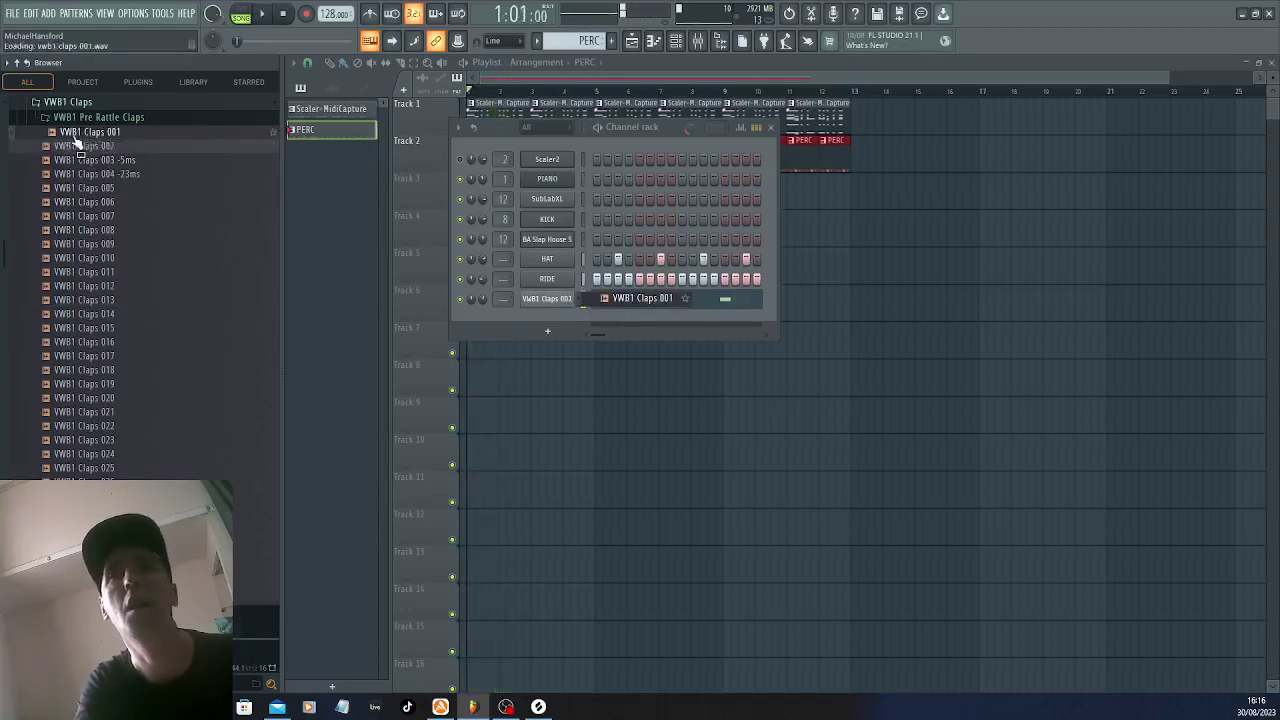
click(86, 163)
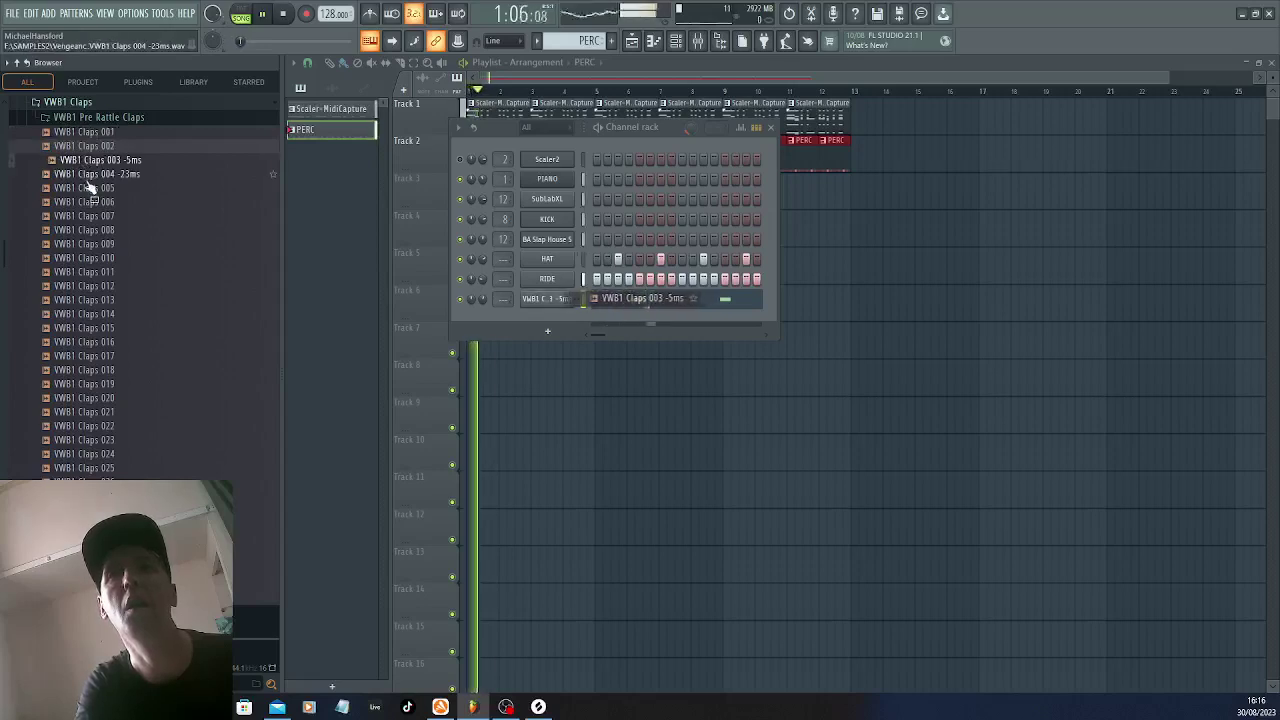
click(88, 188)
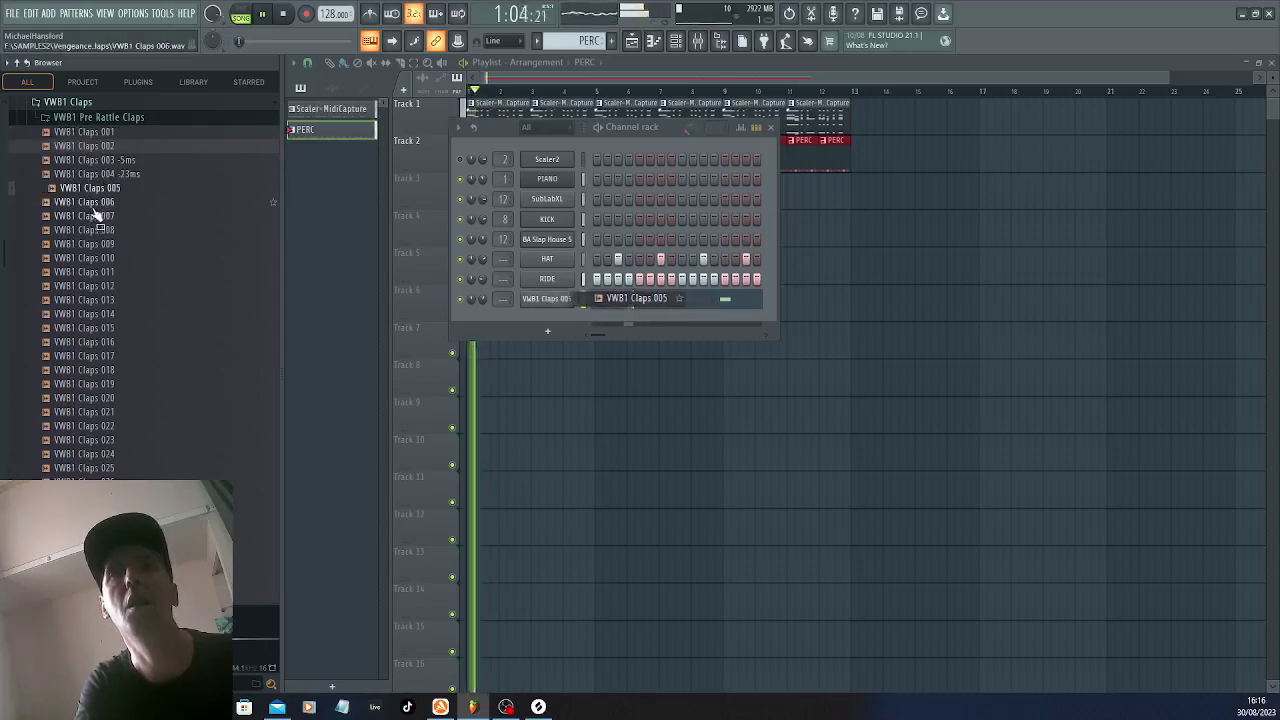
click(90, 203)
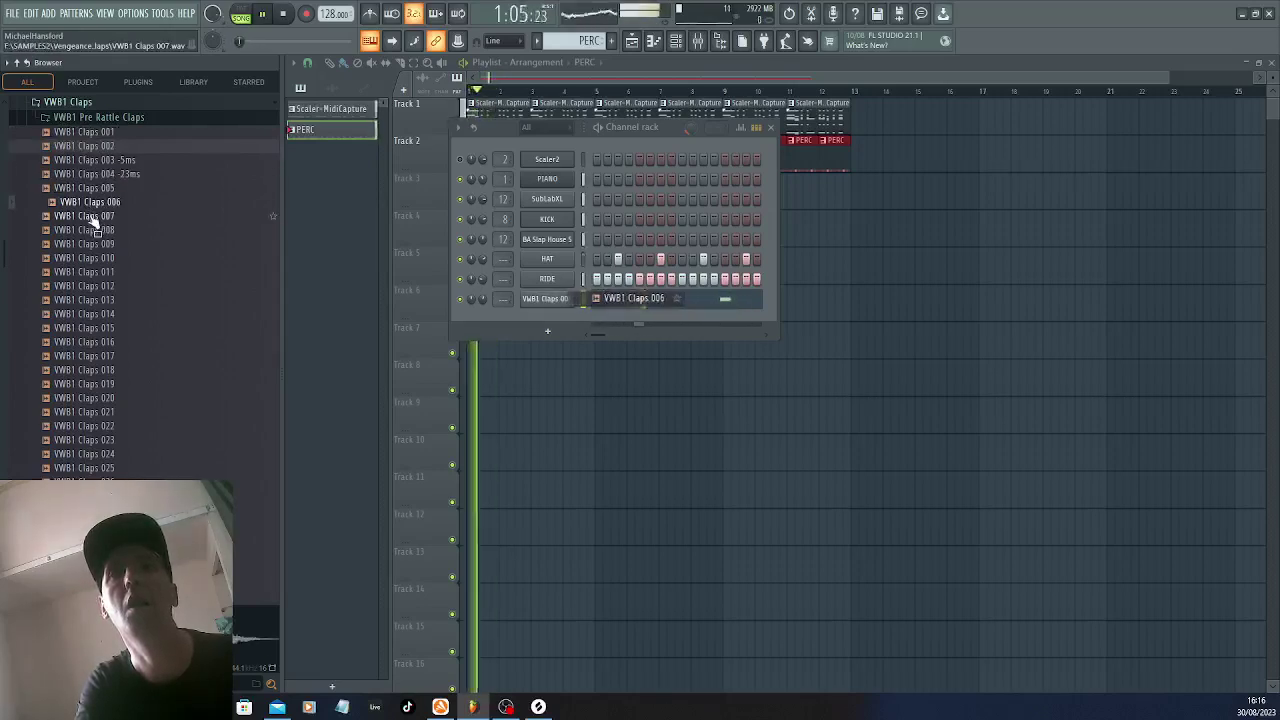
click(89, 217)
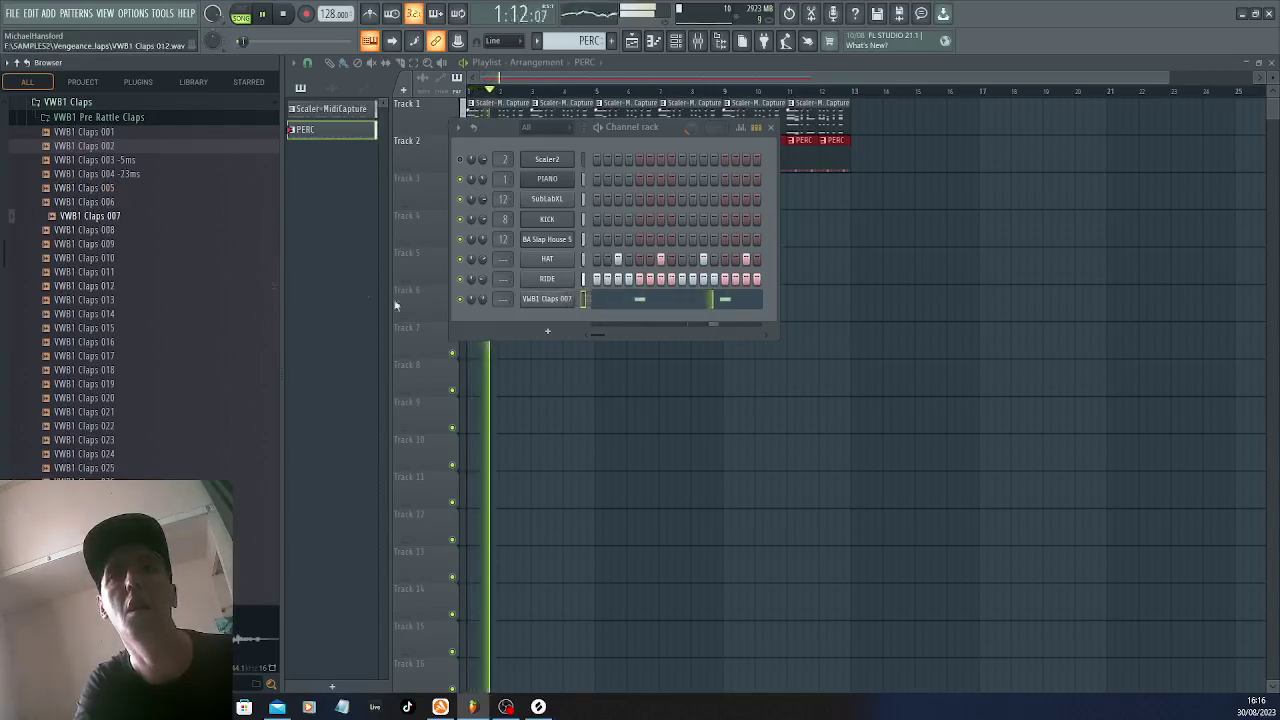
Lower the pitch shift of the VWB1 Claps 007 channel sample to -50 cents
click(545, 300)
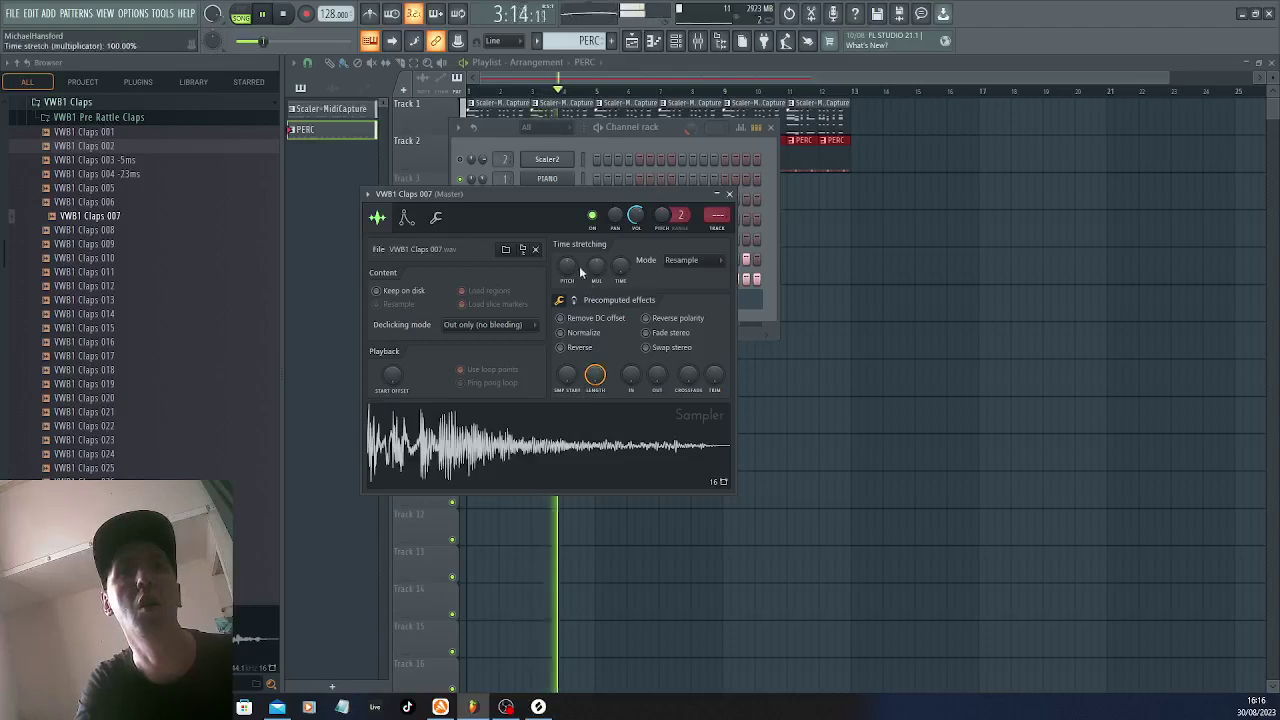
scroll(576, 268, up, 3)
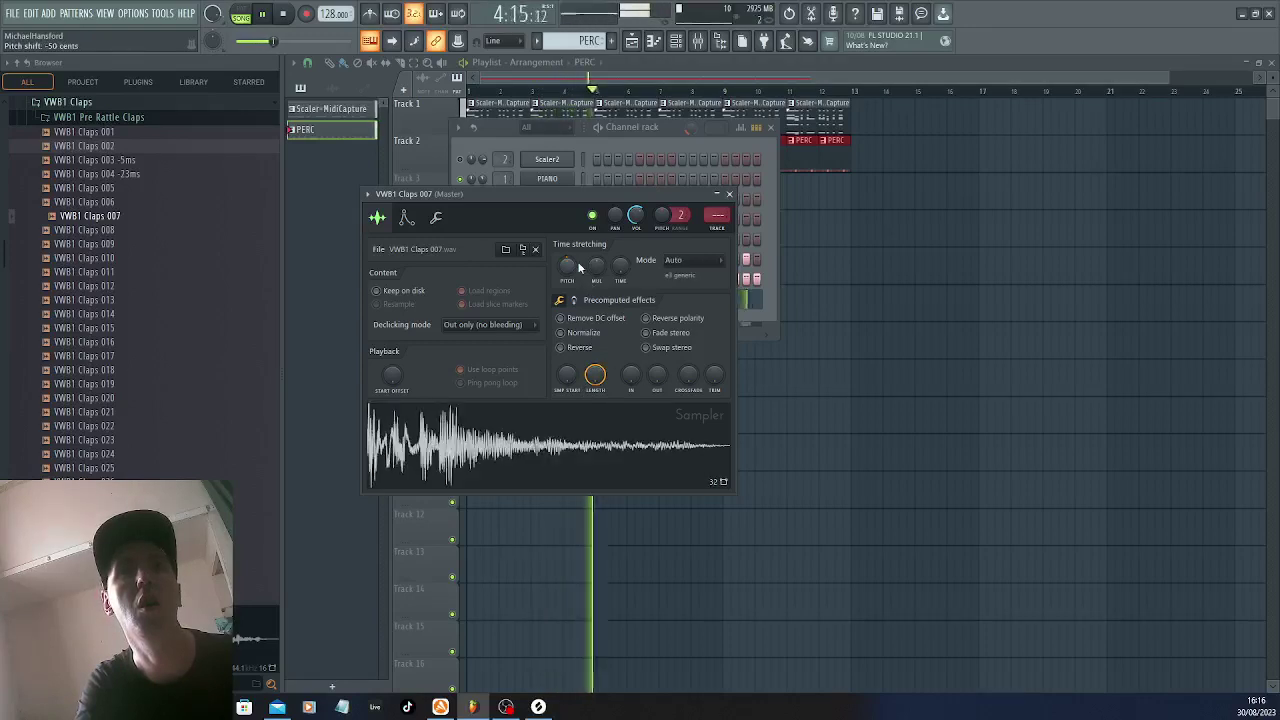
click(717, 194)
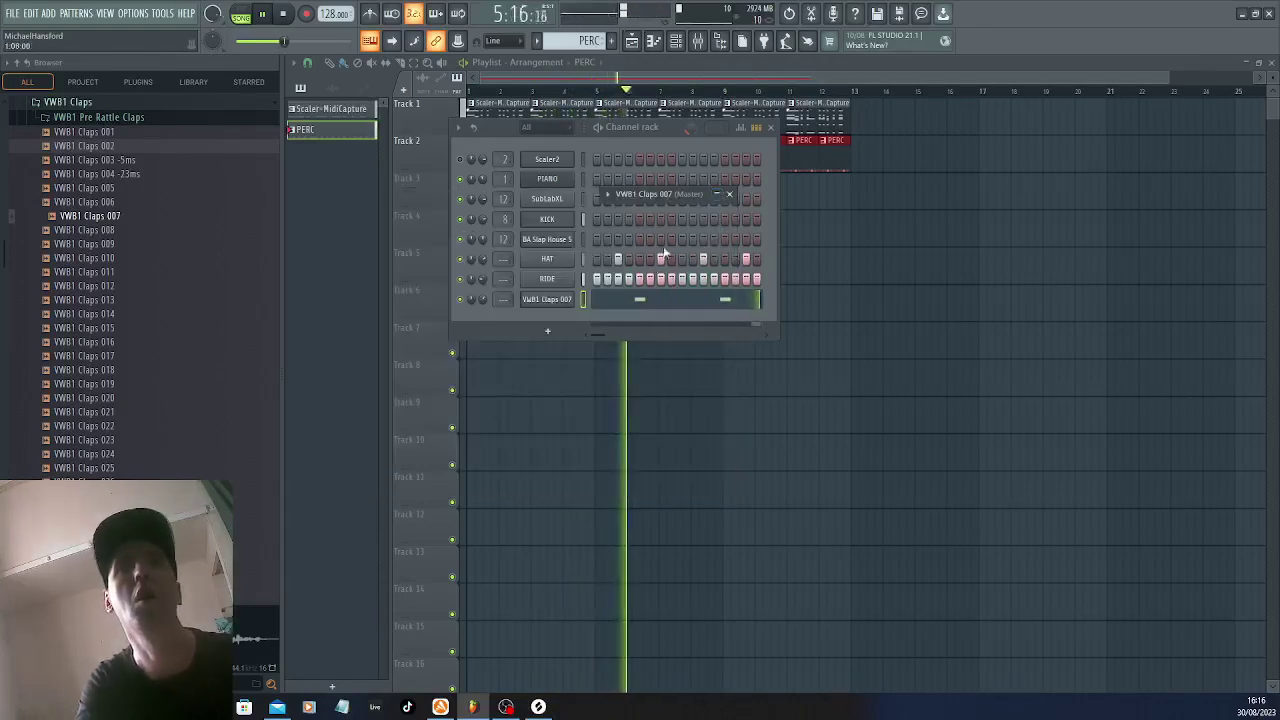
Rename the VWB1 Claps 007 channel to CLAP
right_click(563, 299)
click(616, 330)
text(CLAP)
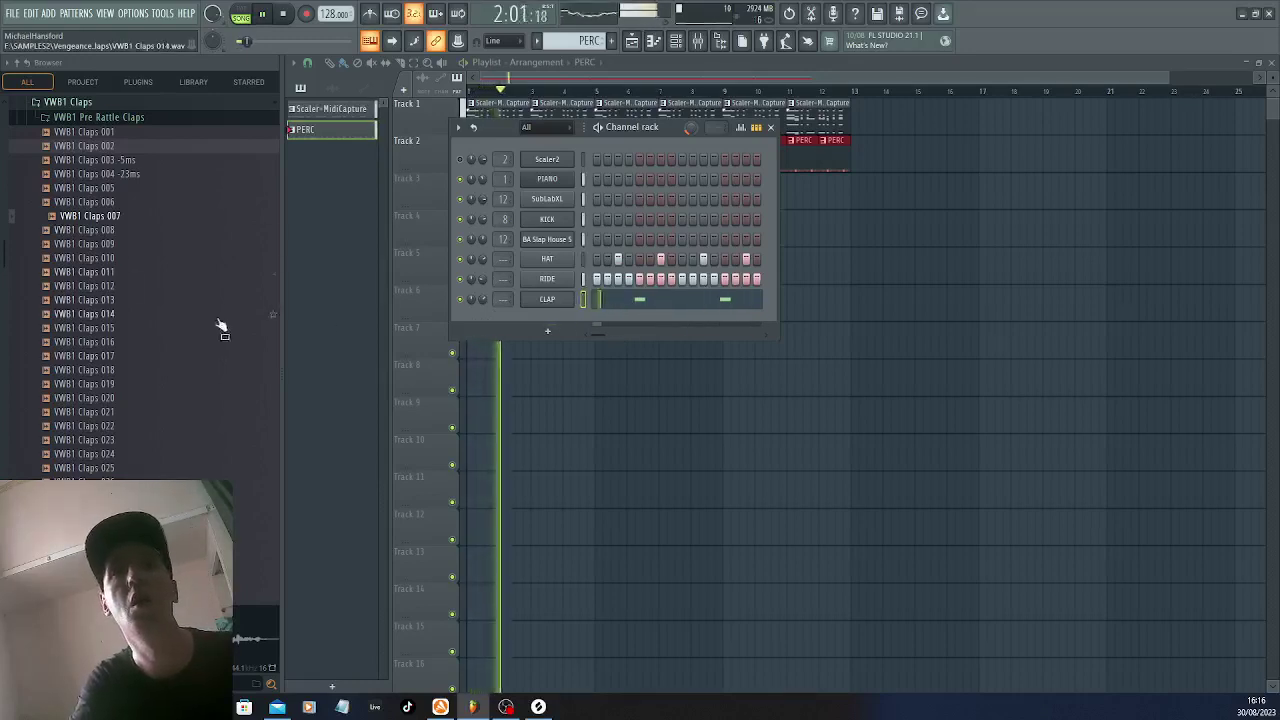
Audition VWB1 Claps 008, 009 and 010, and load VWB1 Claps 010 into the clap channel
click(94, 233)
click(88, 260)
click(86, 245)
click(86, 261)
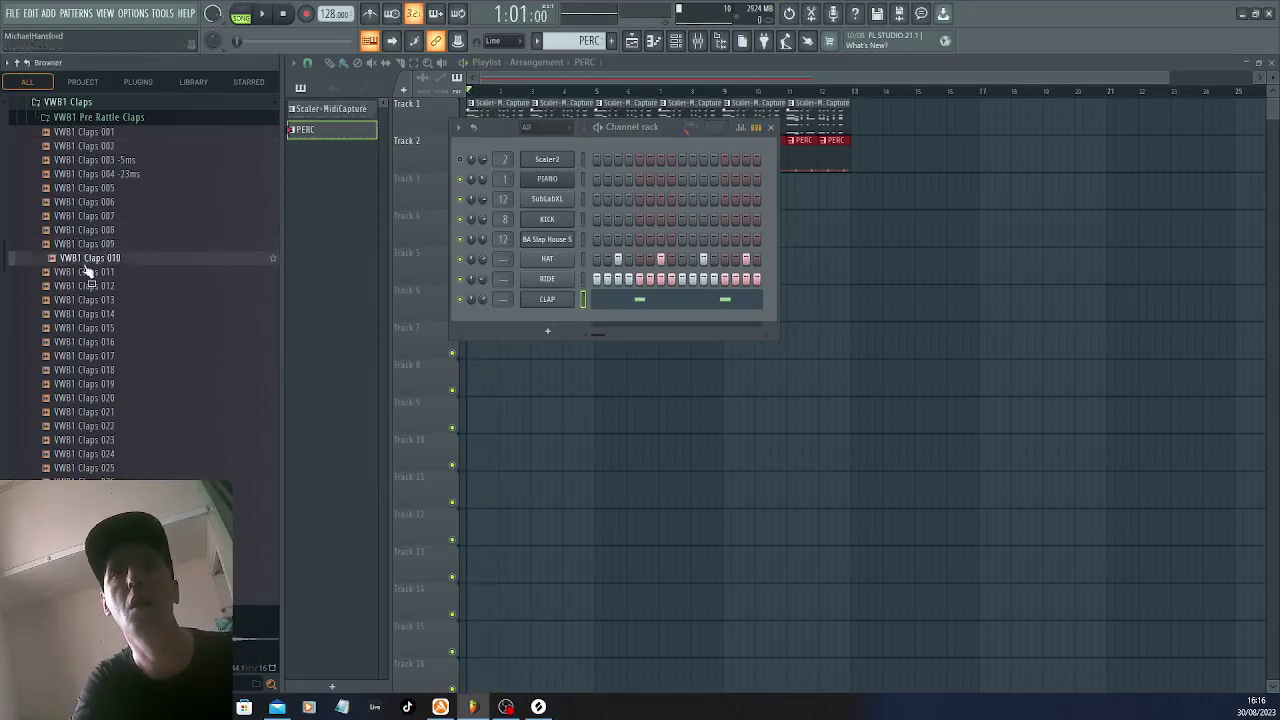
click(550, 304)
Adjust the pitch shift of the VWB1 Claps 010 sample and minimize its channel settings
click(717, 194)
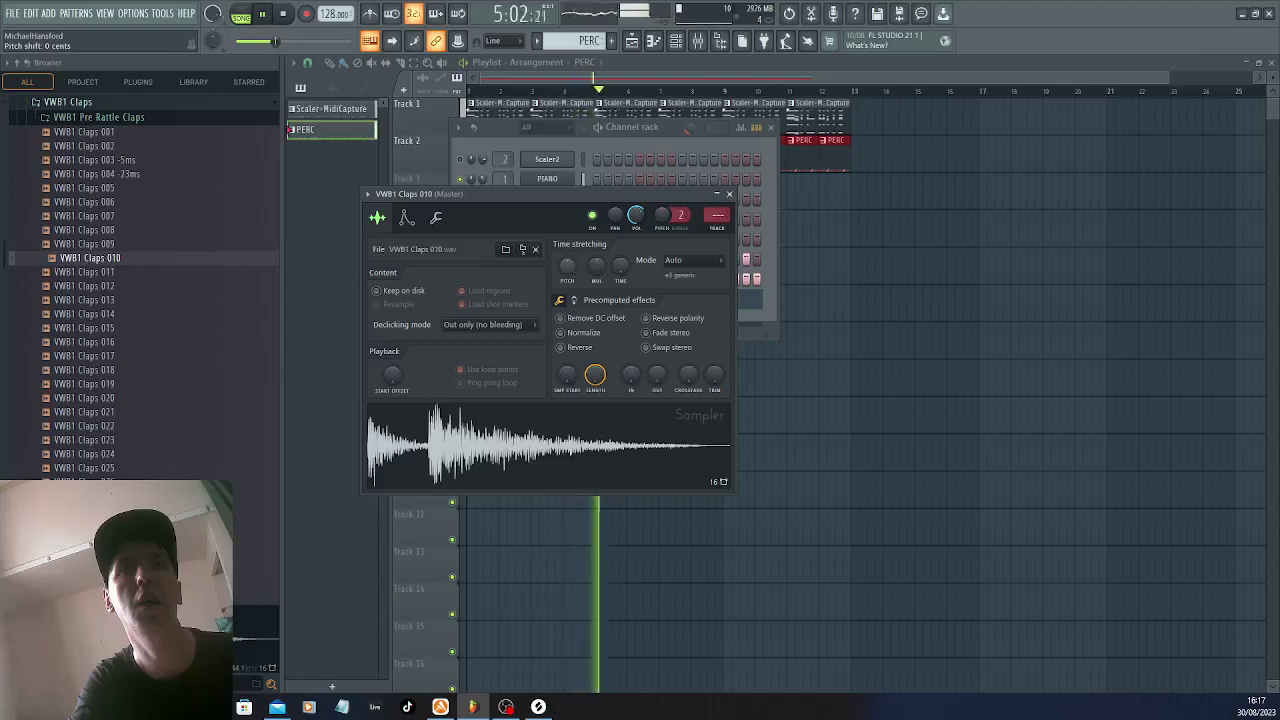
drag(567, 265, 573, 268)
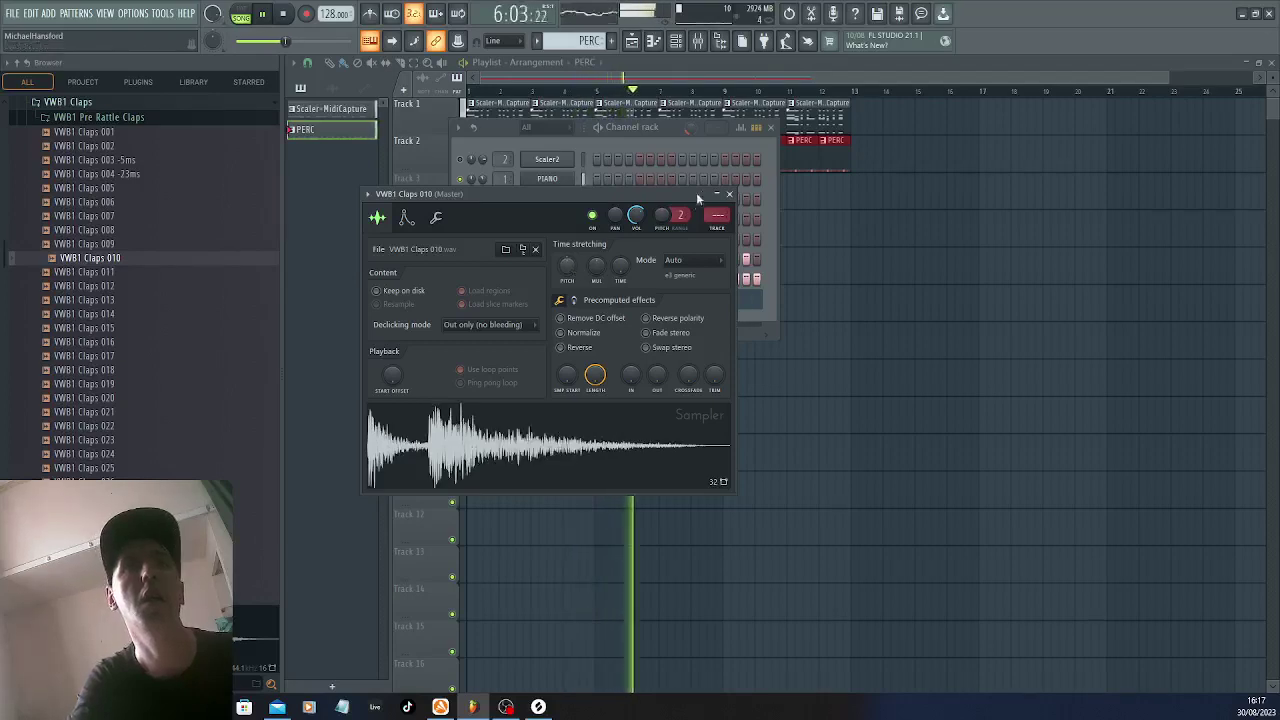
click(717, 194)
Rename the channel holding VWB1 Claps 010 to CLAP
right_click(548, 302)
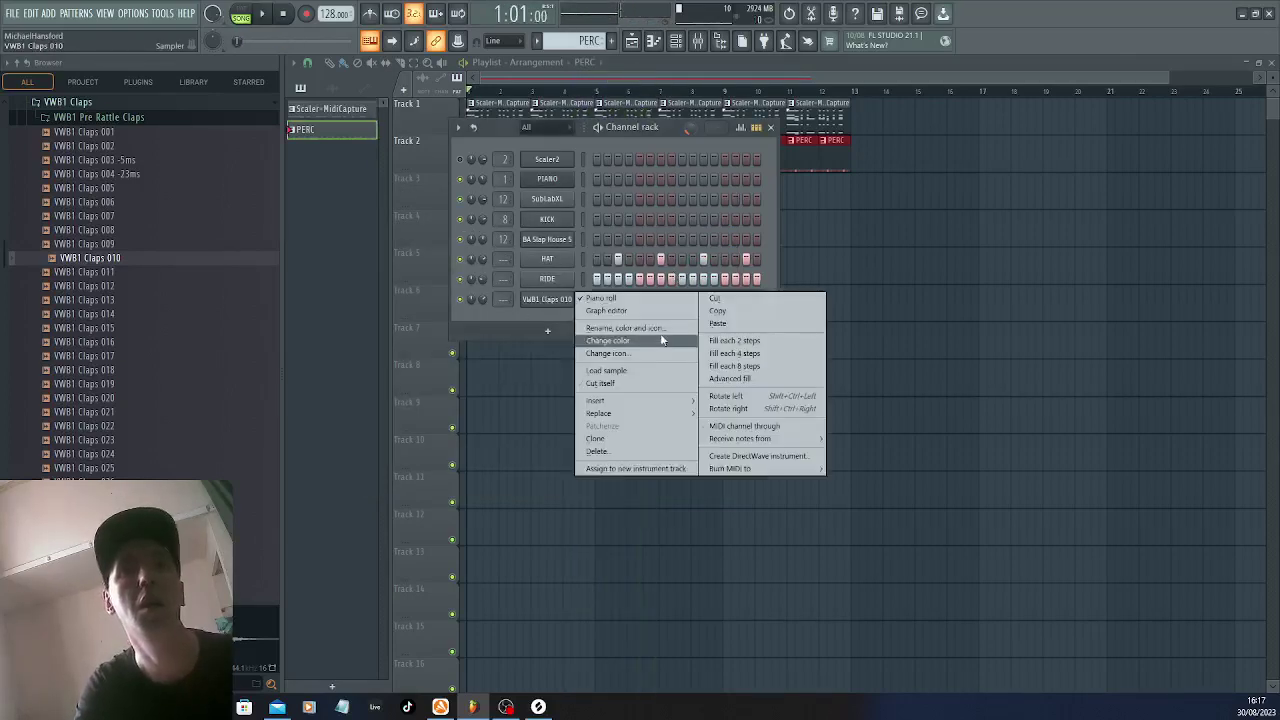
click(659, 338)
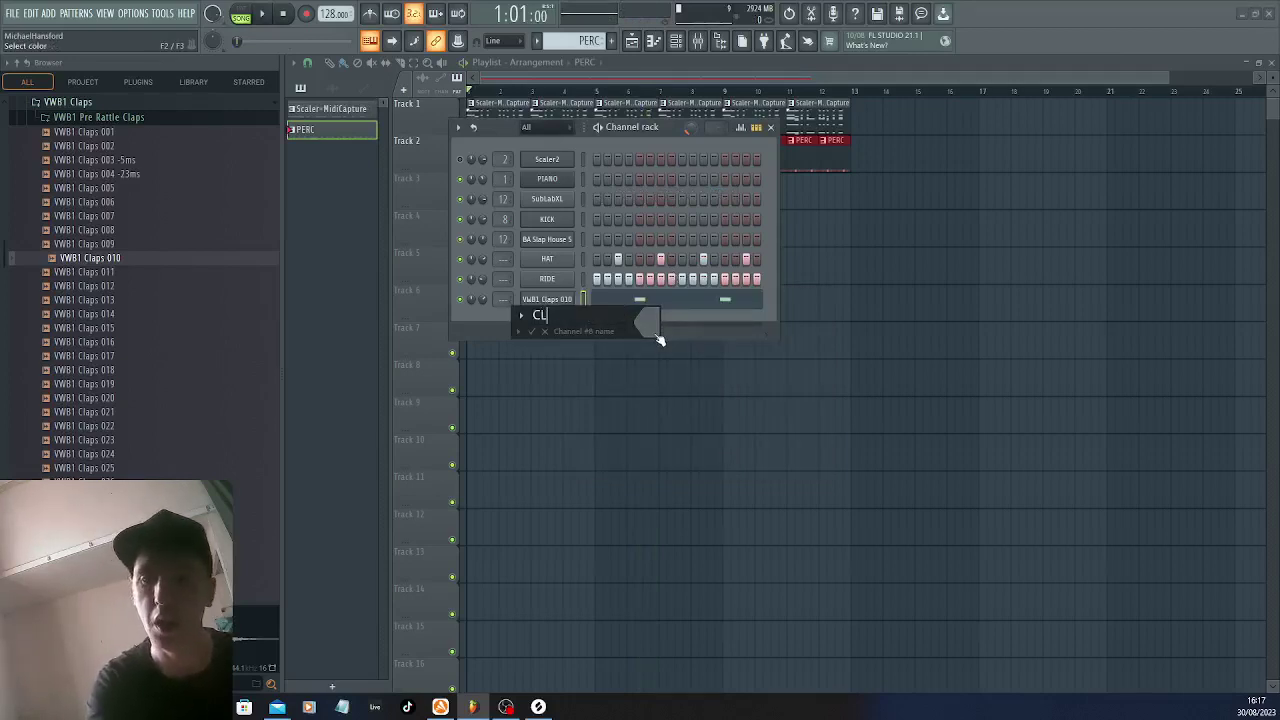
key(Return)
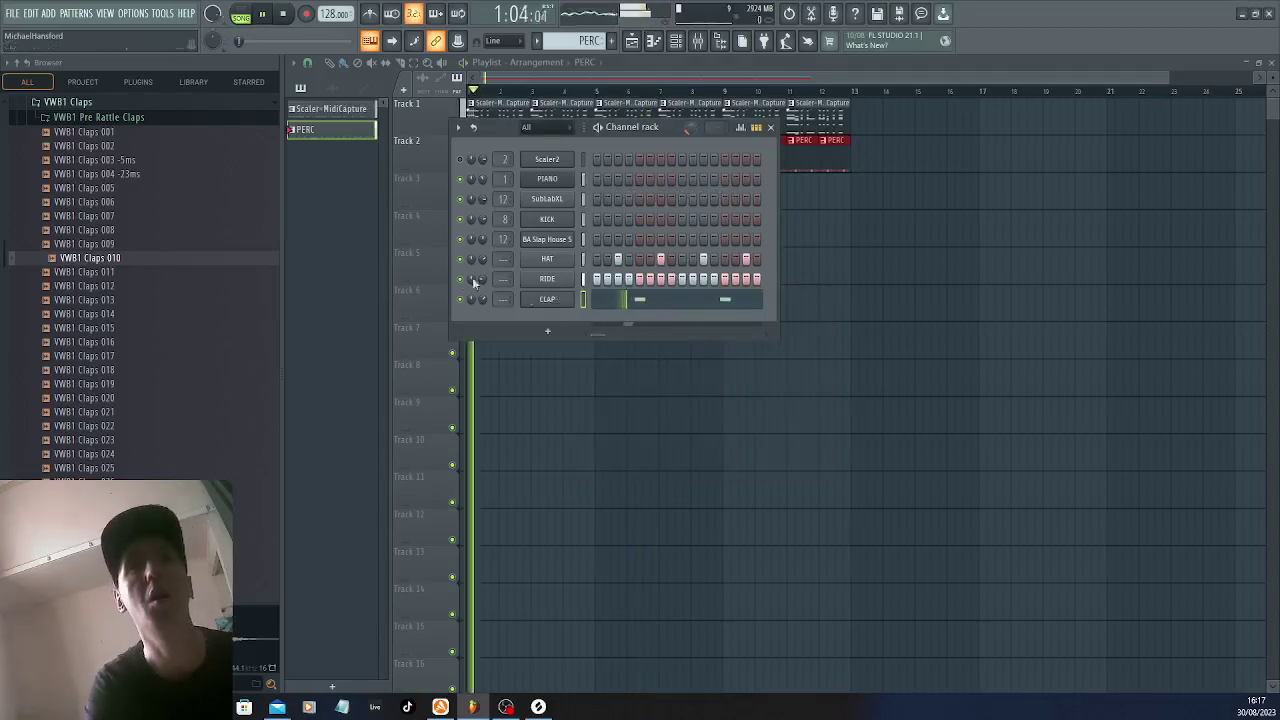
Close the channel rack and find the VWB1 Drumloops 128BPM folder in the Vengeance - World Beats Vol.1 samples
click(629, 50)
key(space)
scroll(203, 362, up, 8)
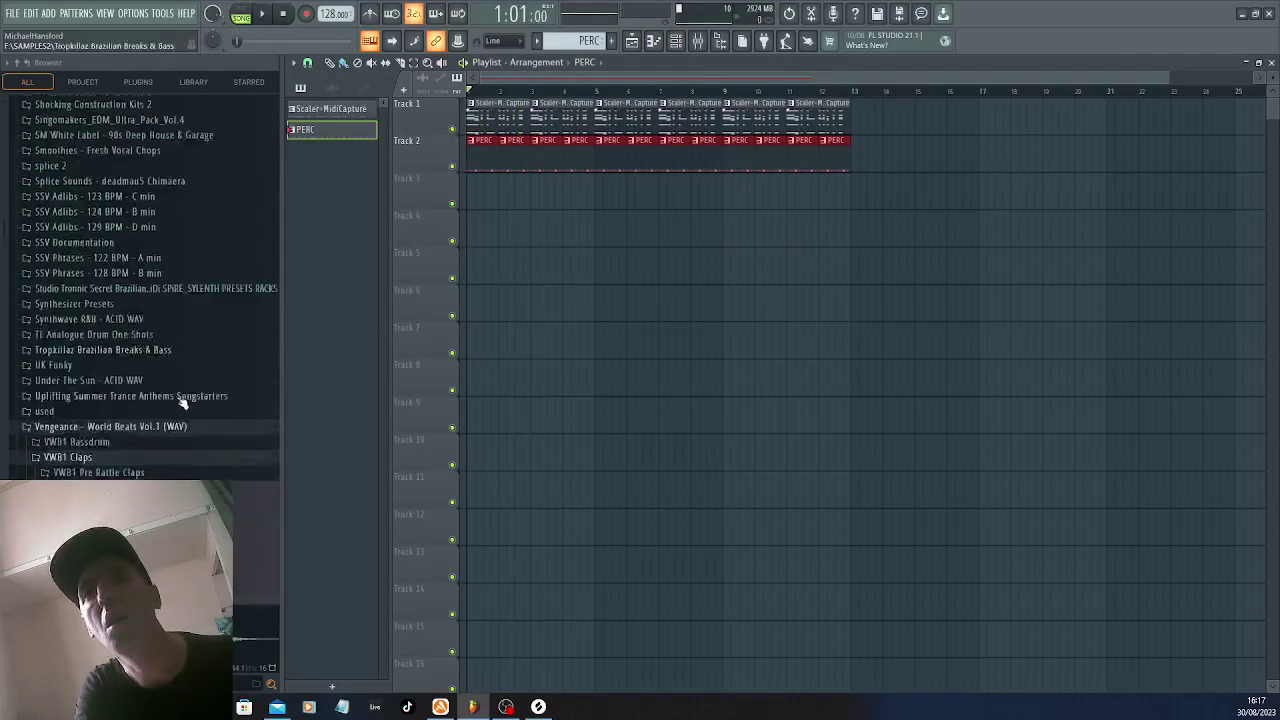
scroll(183, 400, down, 4)
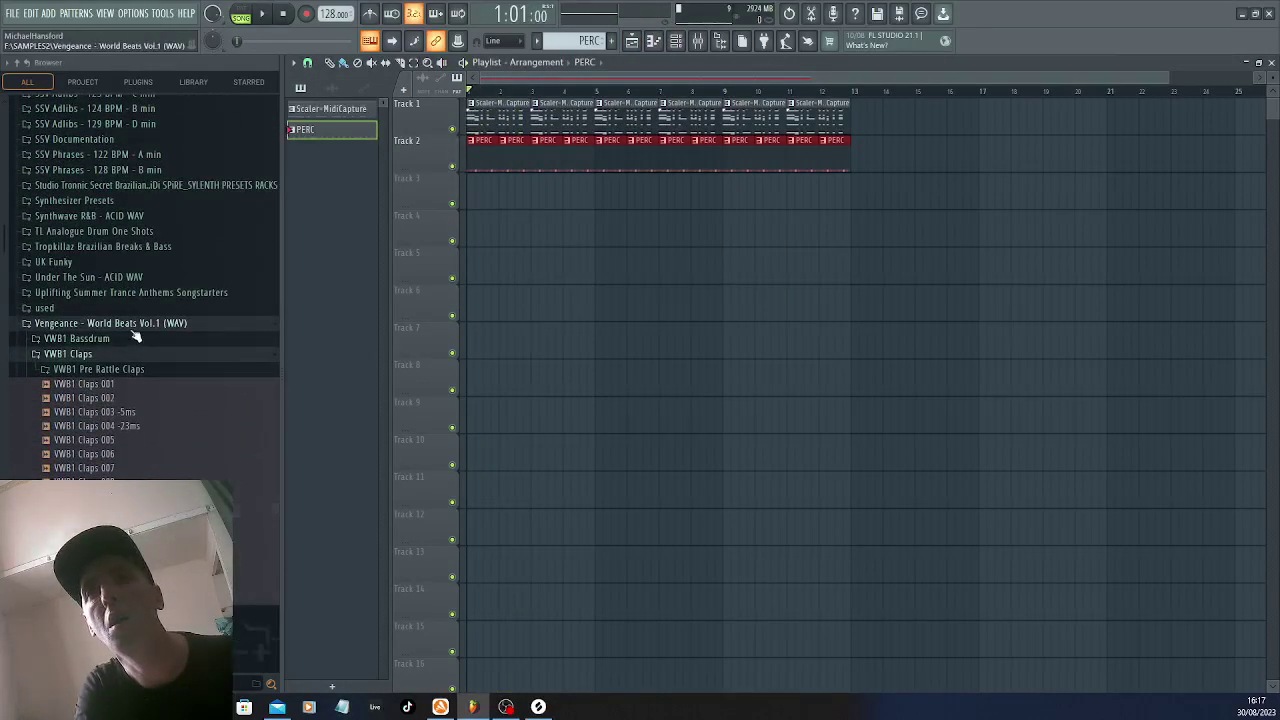
scroll(135, 360, down, 5)
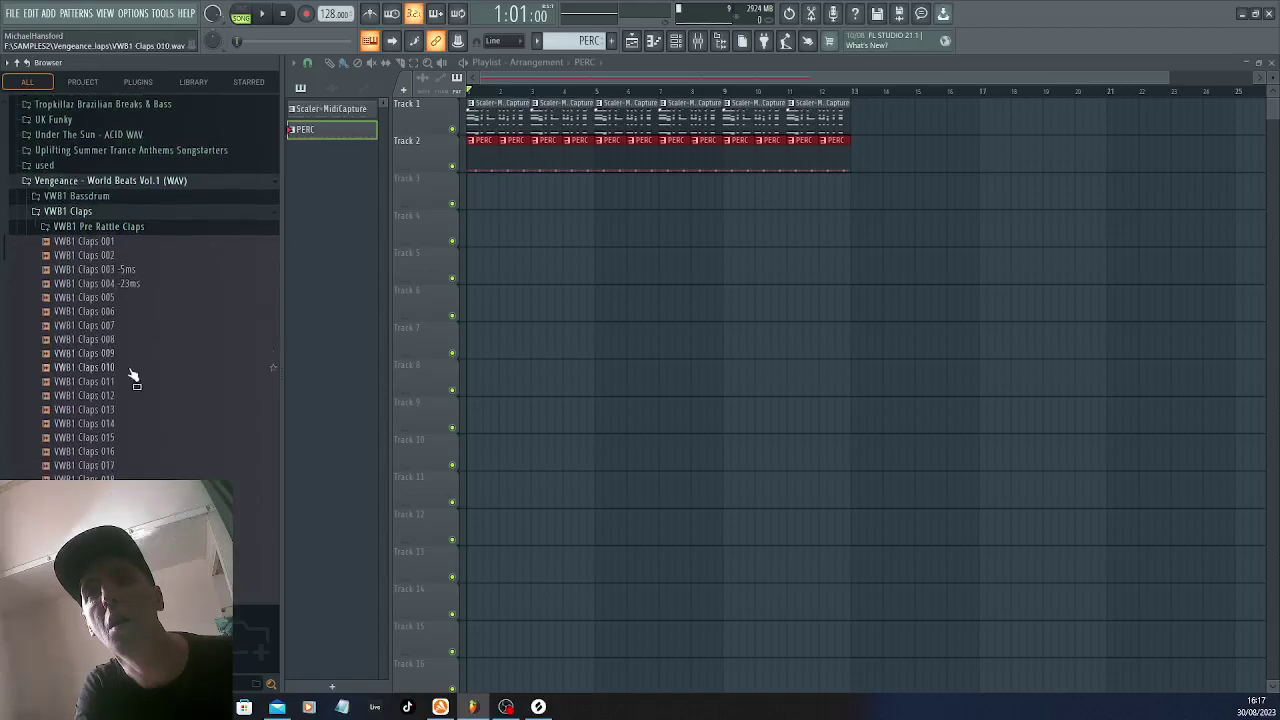
click(113, 226)
key(space)
scroll(120, 300, down, 15)
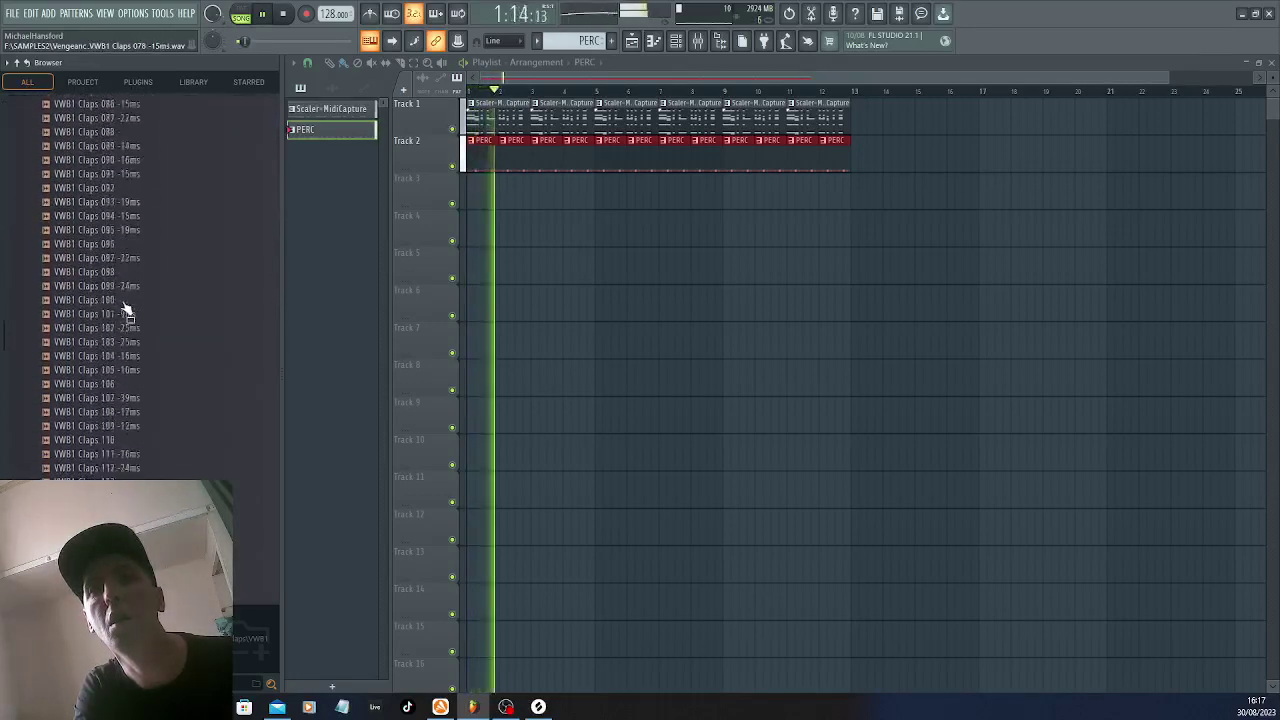
scroll(125, 308, down, 5)
click(125, 306)
scroll(125, 300, down, 20)
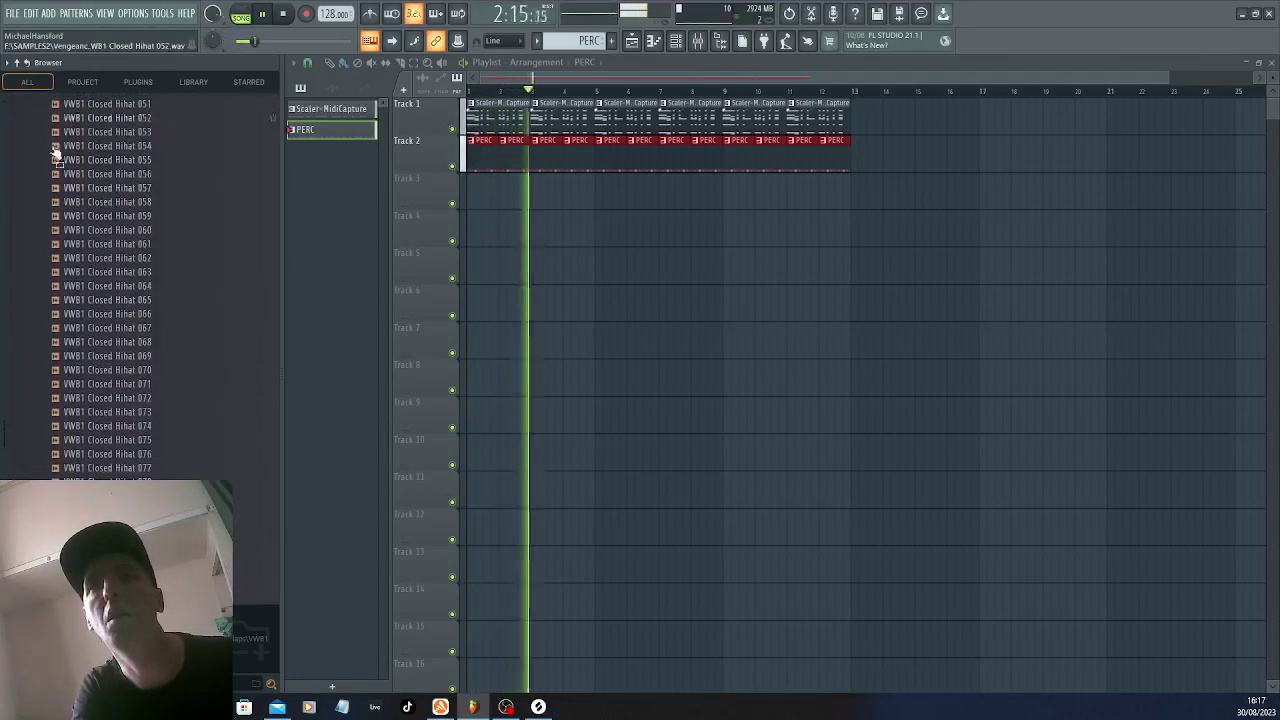
scroll(131, 297, down, 20)
scroll(131, 297, up, 4)
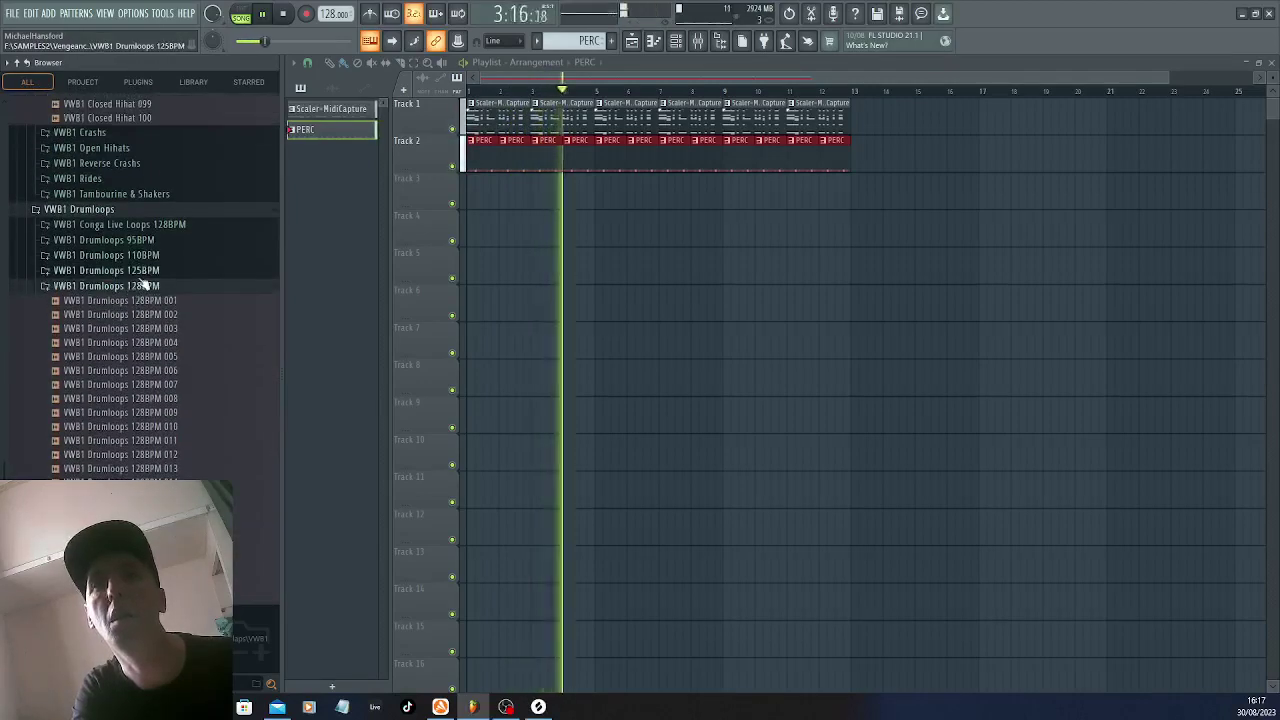
Stop playback and audition the VWB1 Drumloops 128BPM loops from 003 onward
key(space)
click(153, 332)
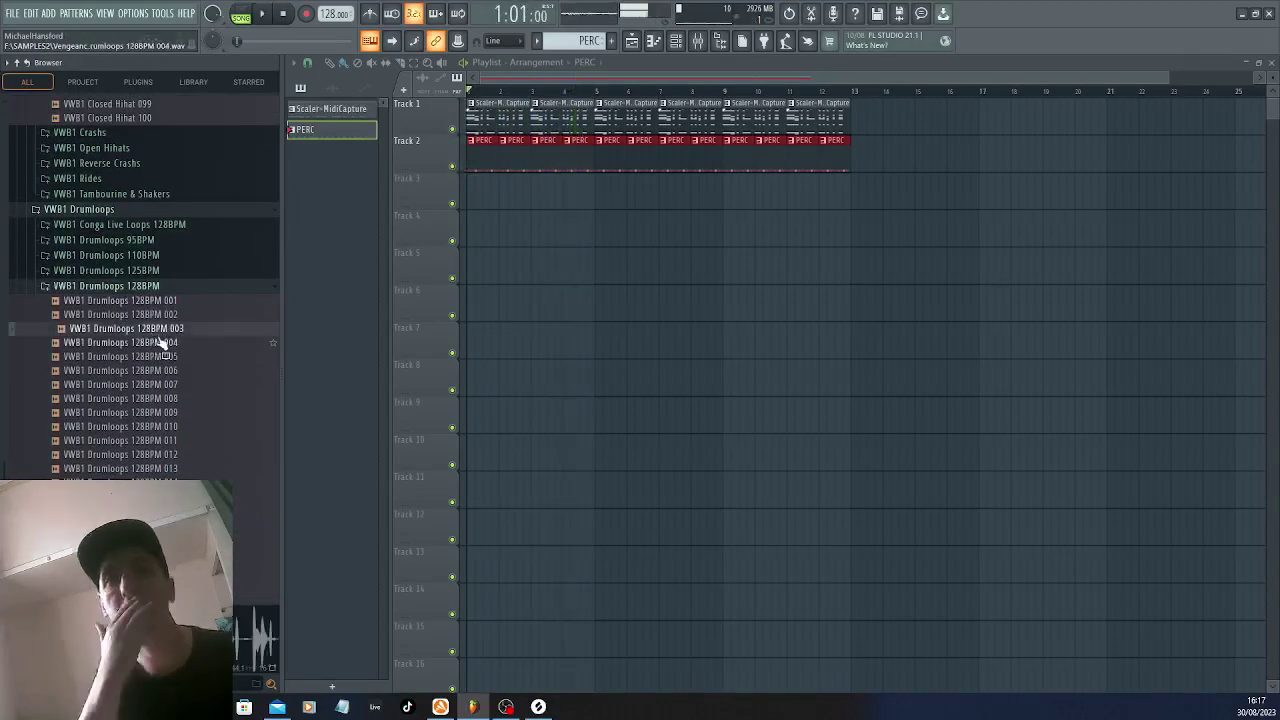
click(163, 343)
click(169, 358)
click(174, 413)
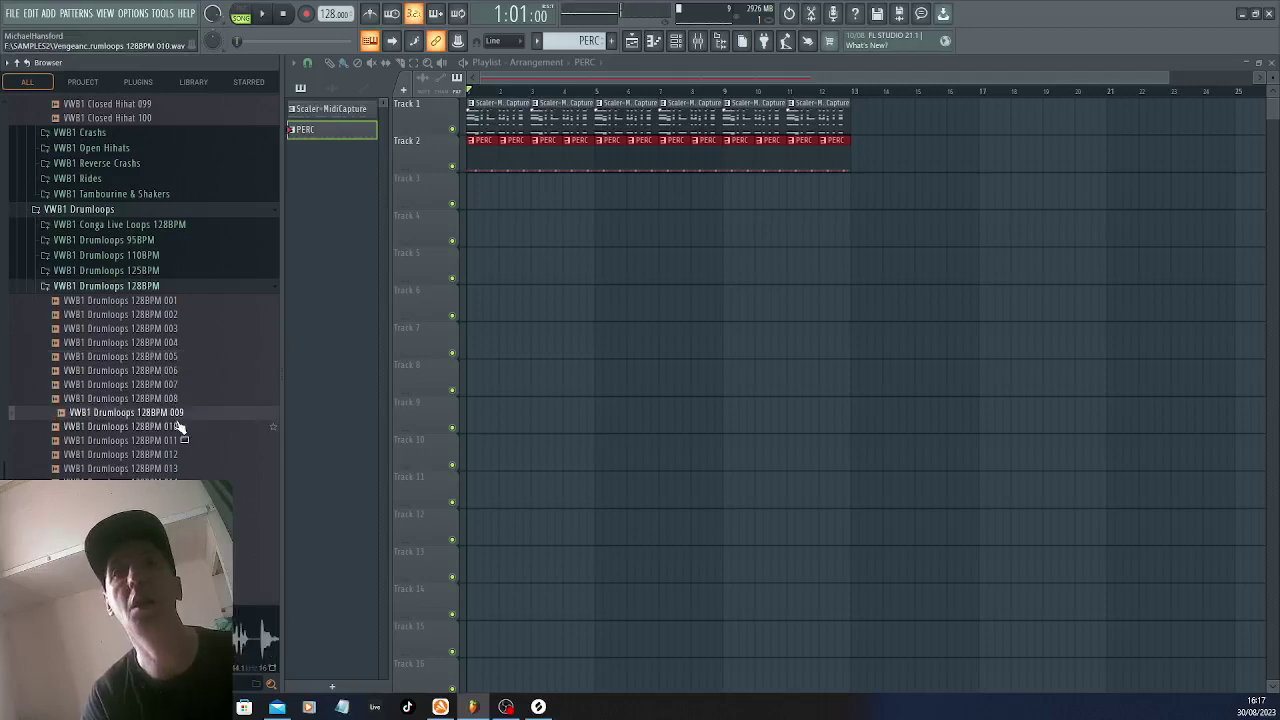
scroll(174, 420, down, 2)
click(157, 371)
scroll(160, 400, down, 1)
scroll(160, 410, down, 3)
click(158, 403)
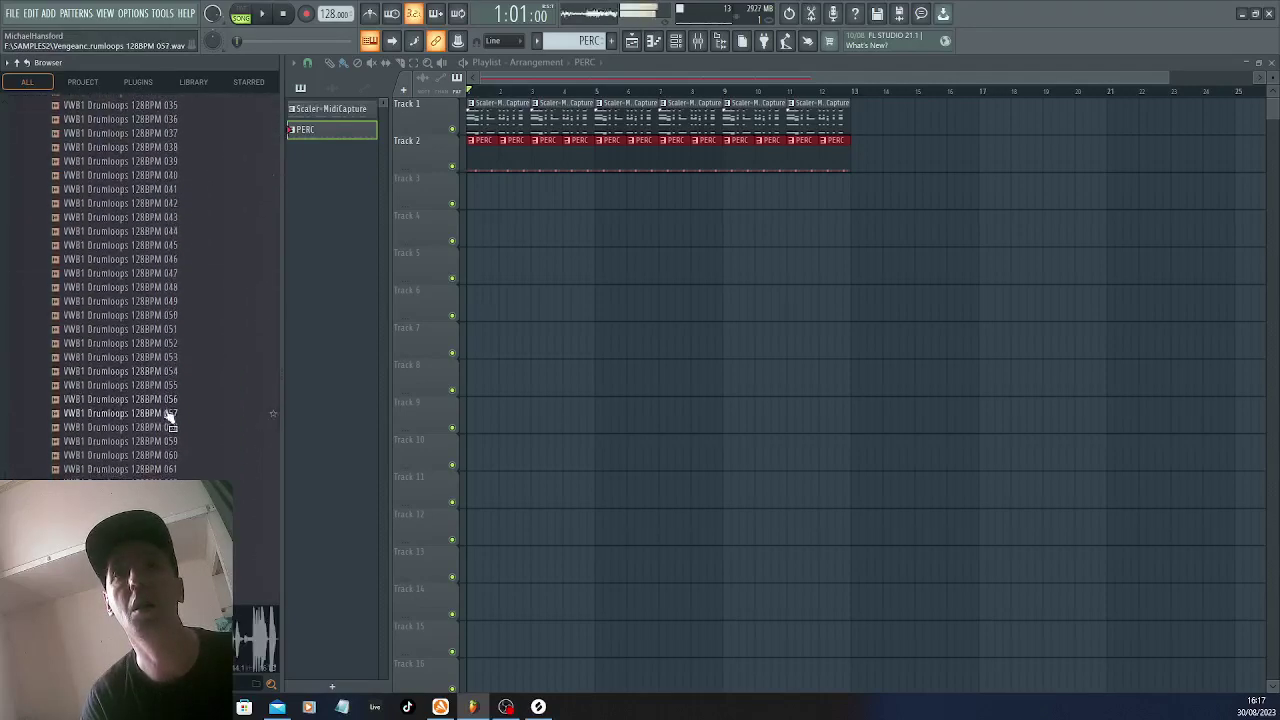
Audition the VWB1 Drumloops 128BPM loops 051 to 062 one after another
scroll(142, 257, down, 4)
click(141, 245)
click(144, 260)
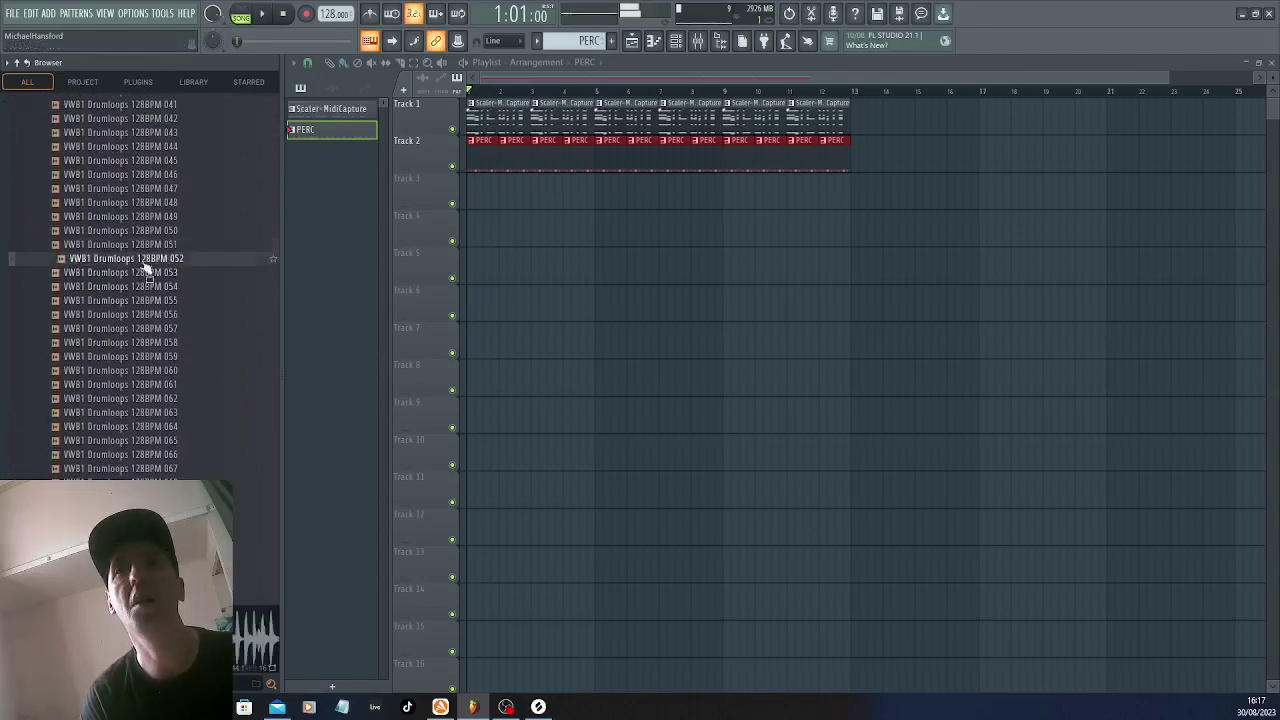
click(146, 273)
click(150, 287)
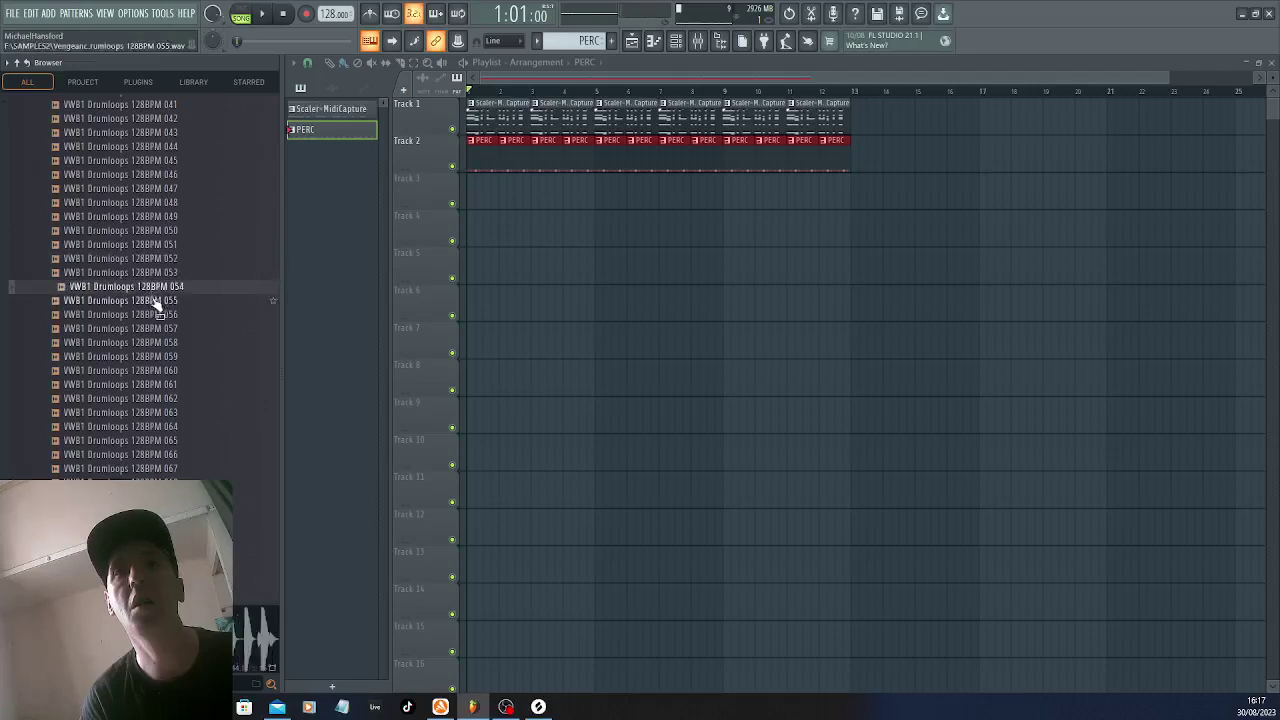
click(155, 301)
click(157, 315)
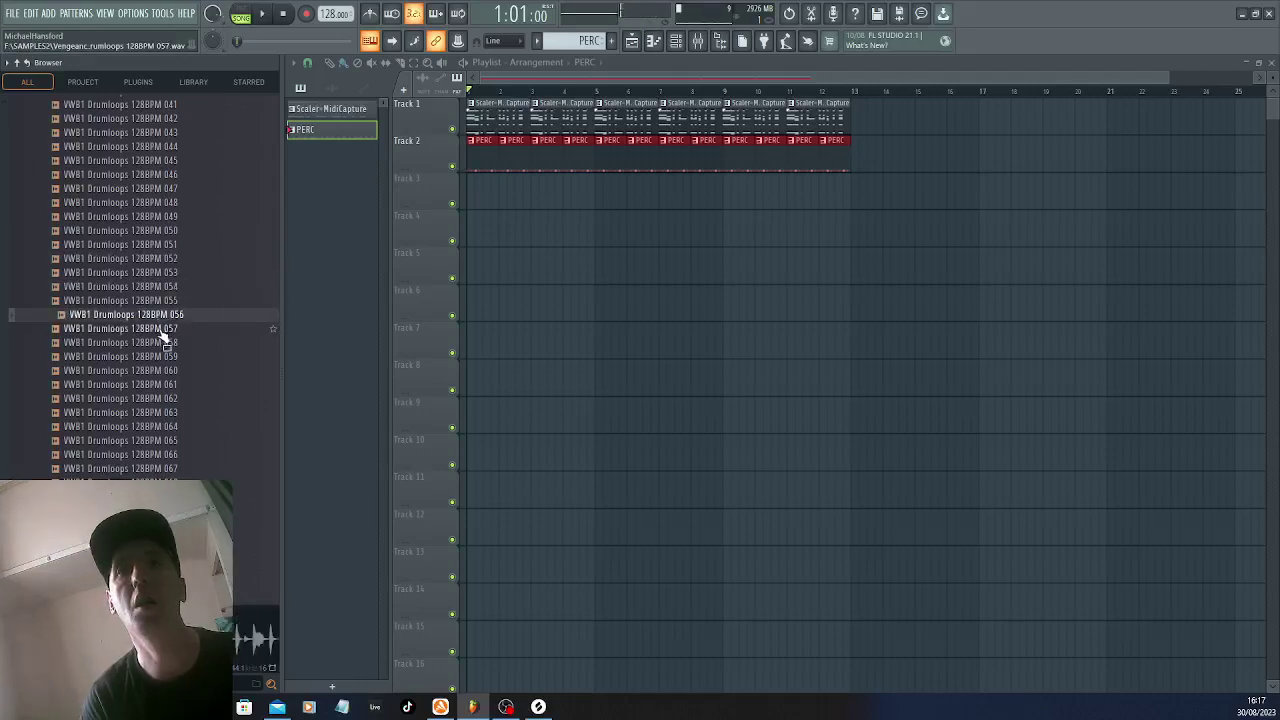
click(160, 330)
click(161, 343)
key(Down)
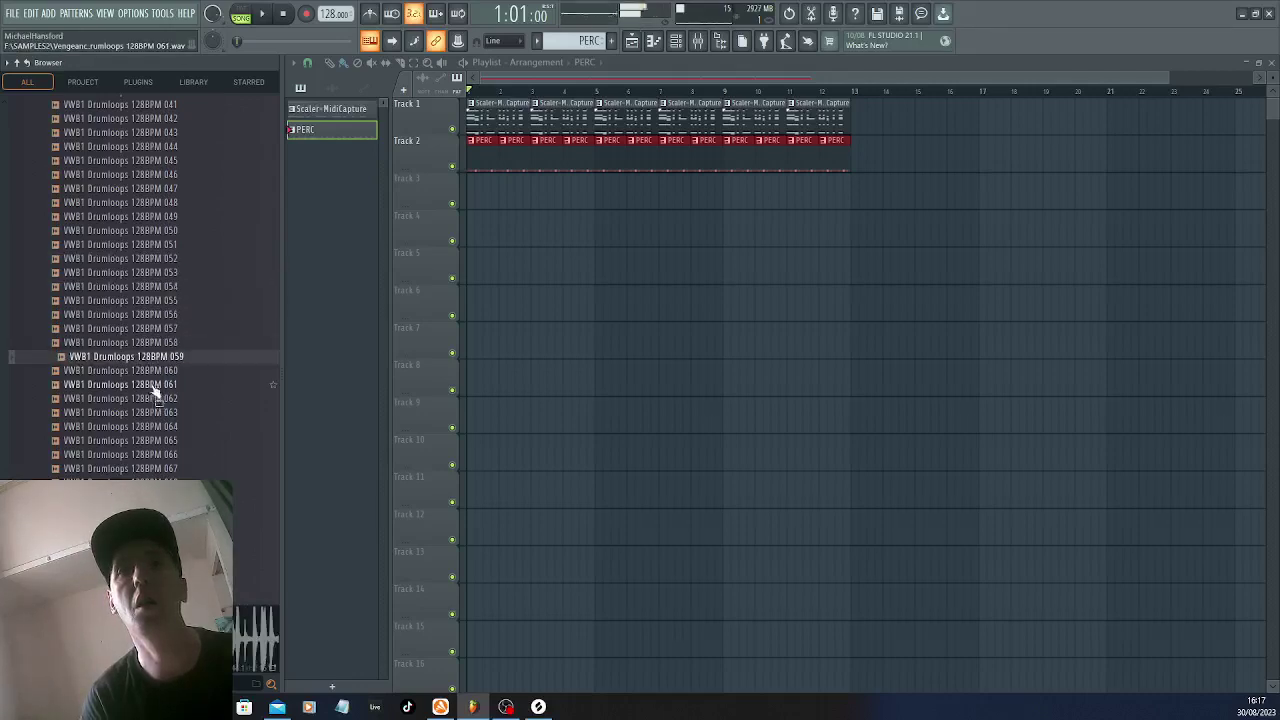
click(153, 376)
click(150, 400)
scroll(147, 372, down, 2)
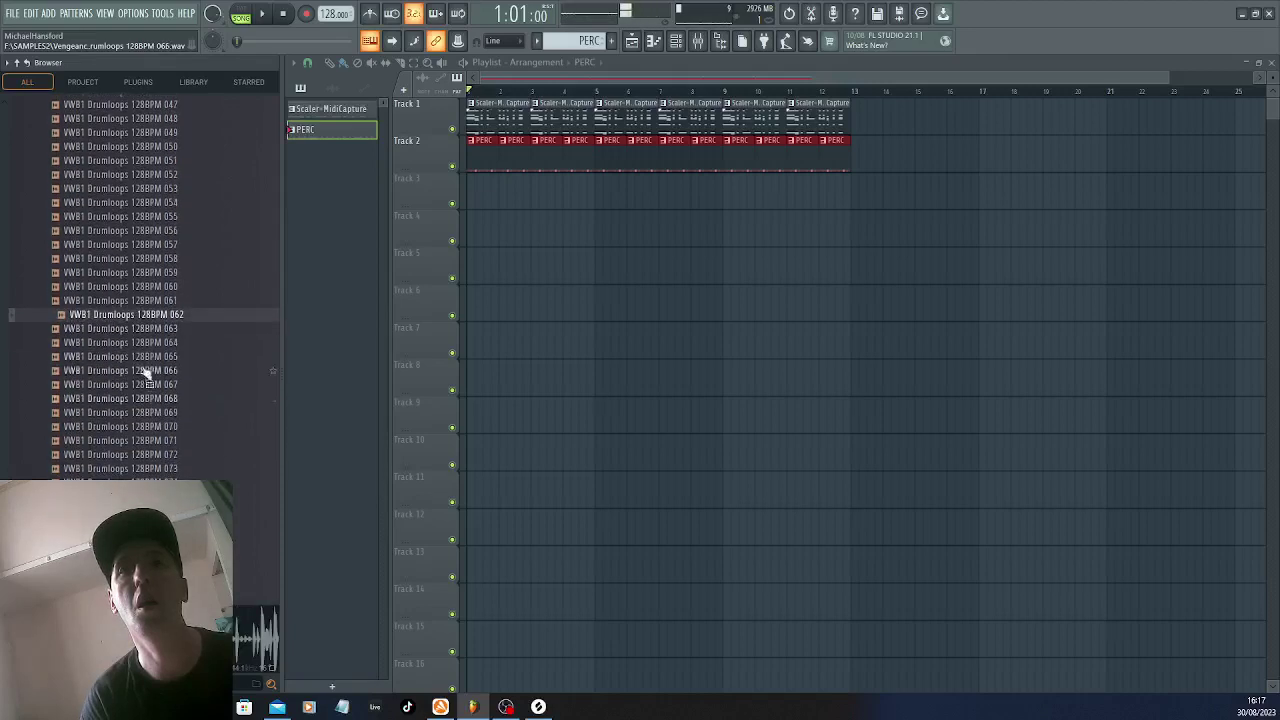
Place VWB1 Drumloops 128BPM 062 at the start of Track 3 and lower its channel volume to 30%
drag(147, 322, 474, 200)
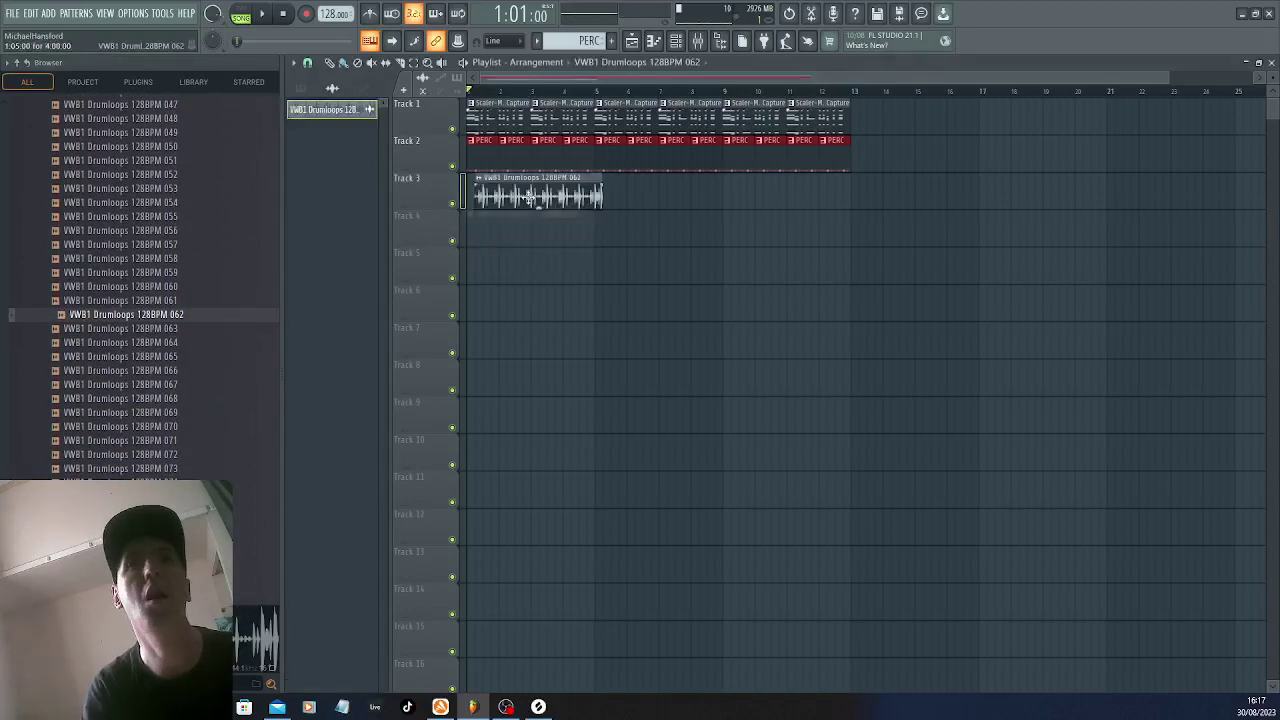
scroll(476, 198, down, 1)
double_click(555, 160)
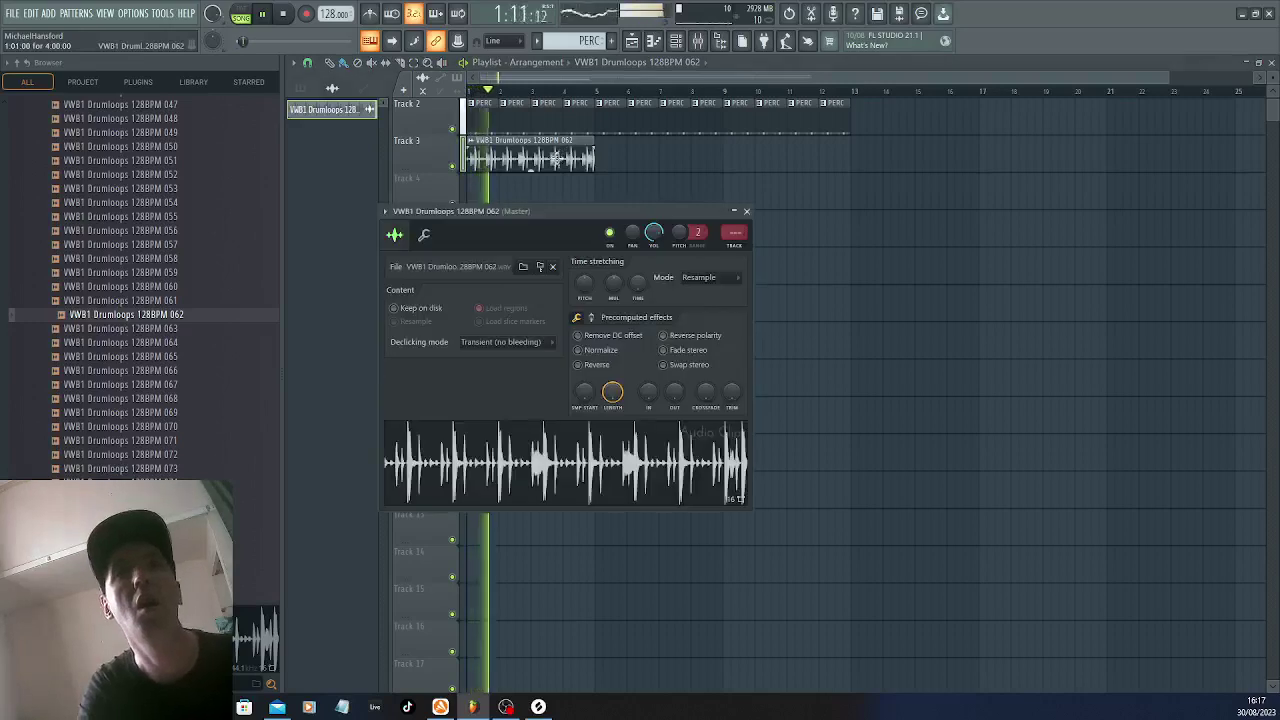
drag(660, 232, 660, 290)
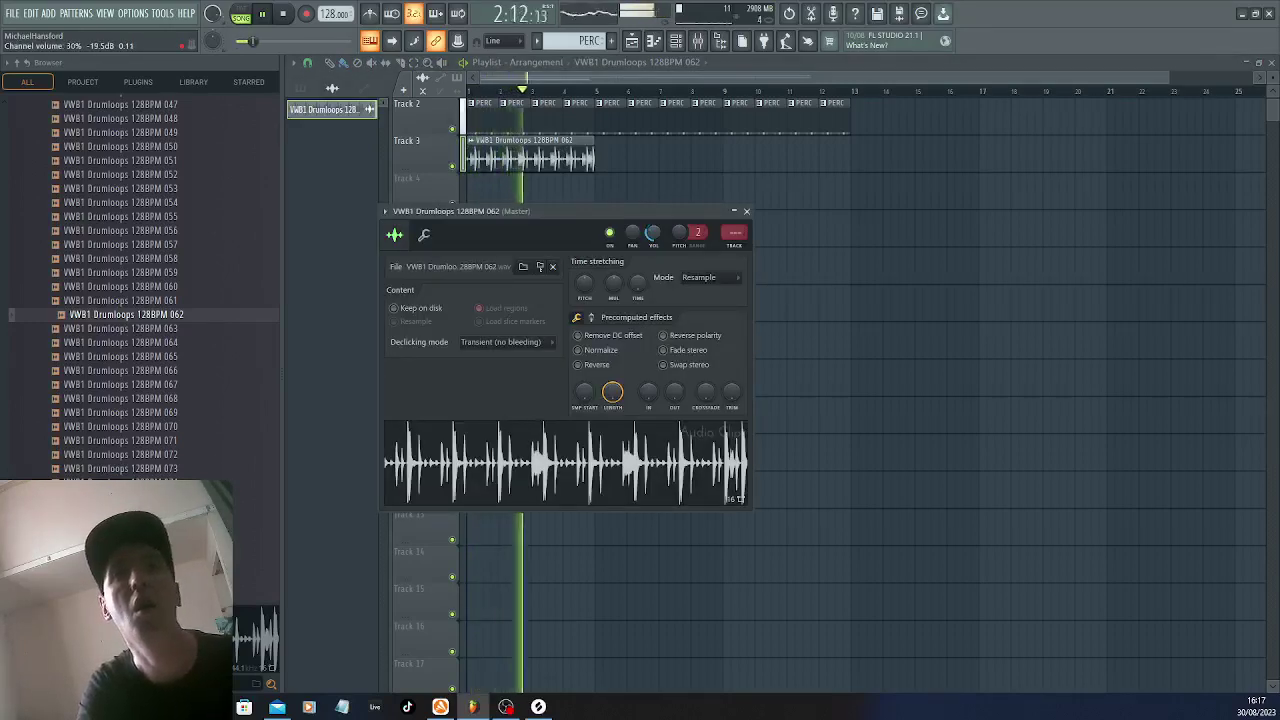
click(734, 211)
scroll(771, 371, up, 1)
key(space)
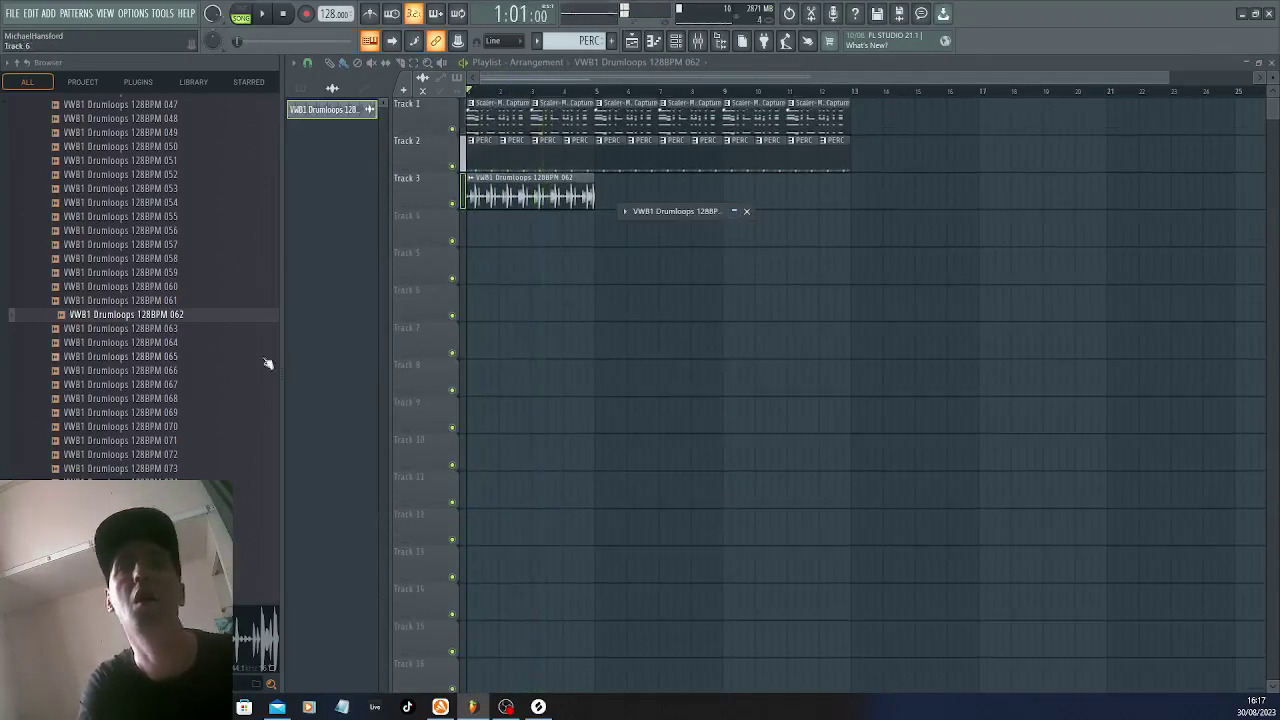
Audition the VWB1 Drumloops 128BPM loops 063 to 077 in sequence
key(Down)
key(Down)
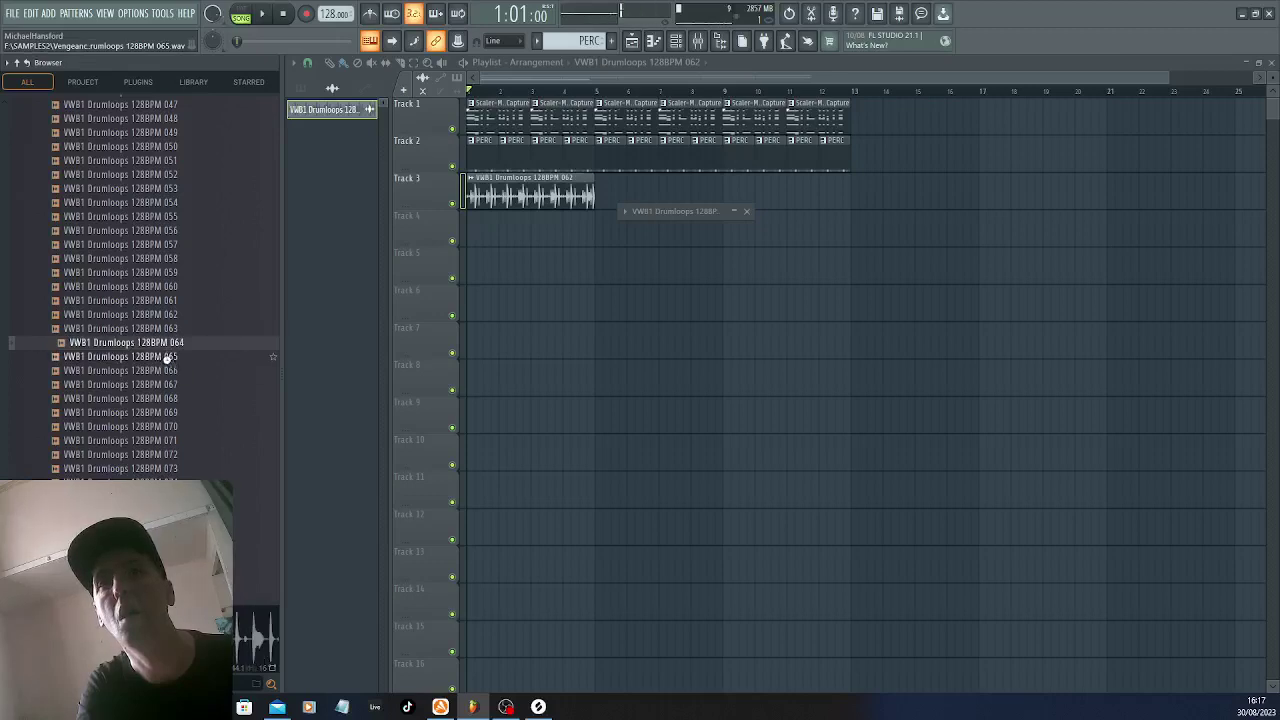
key(Down)
key(Up)
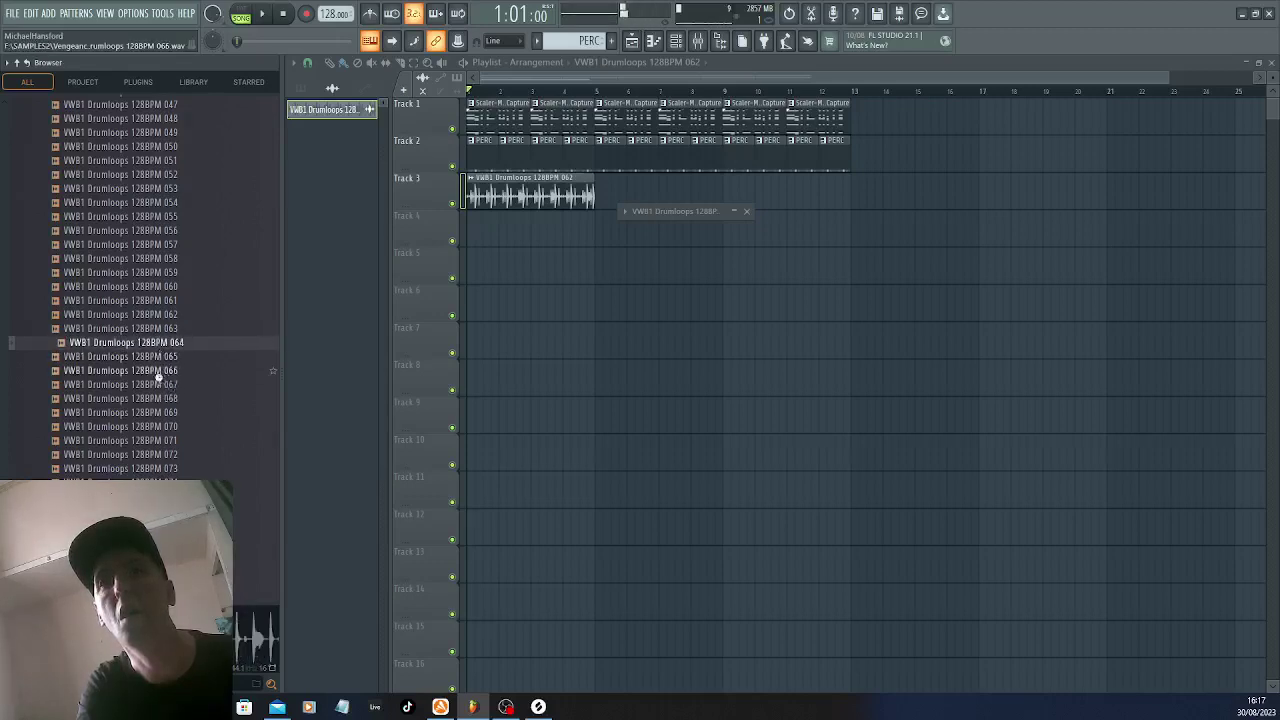
click(157, 374)
click(155, 385)
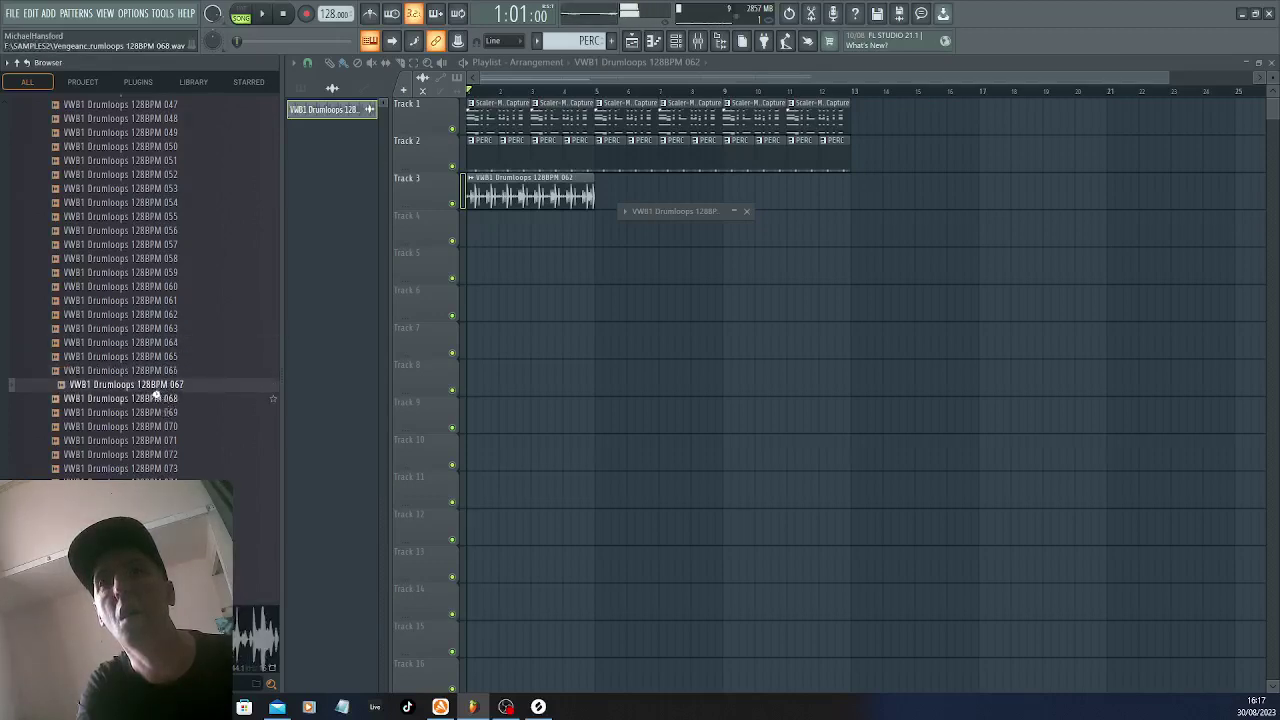
click(156, 398)
click(165, 413)
scroll(160, 400, down, 2)
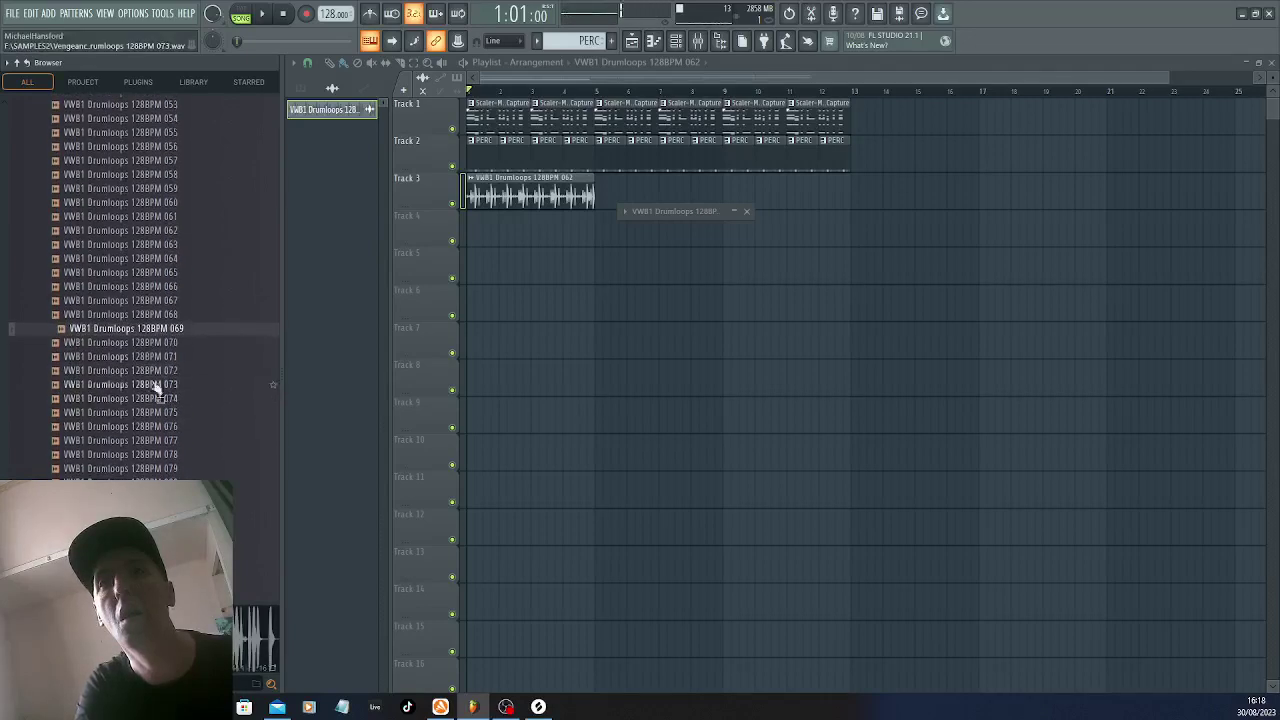
click(152, 358)
click(150, 372)
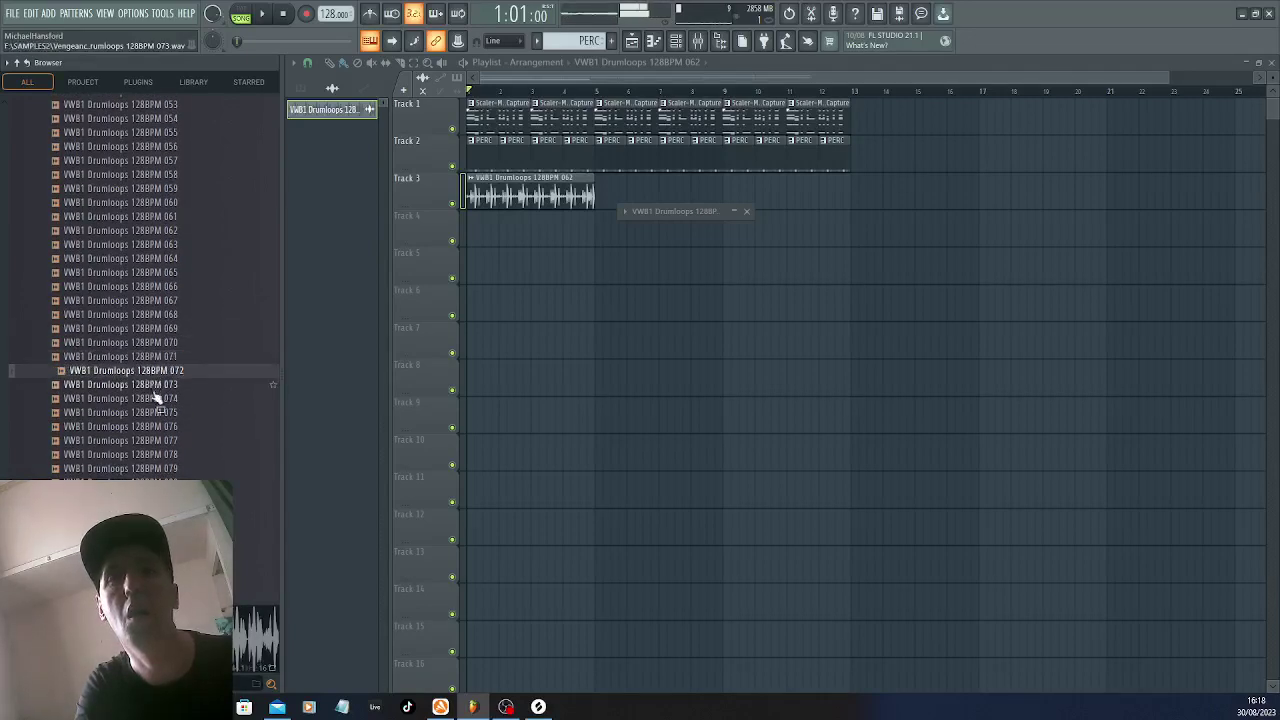
click(146, 384)
click(155, 399)
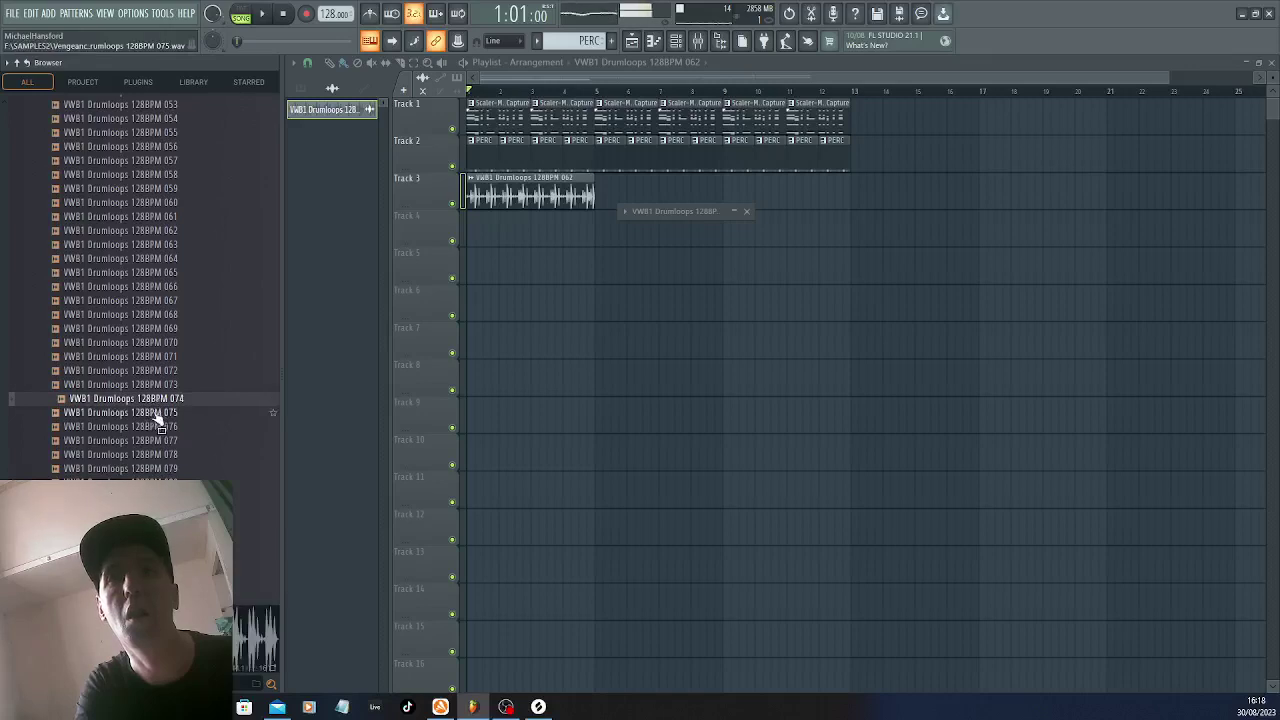
click(156, 413)
click(149, 427)
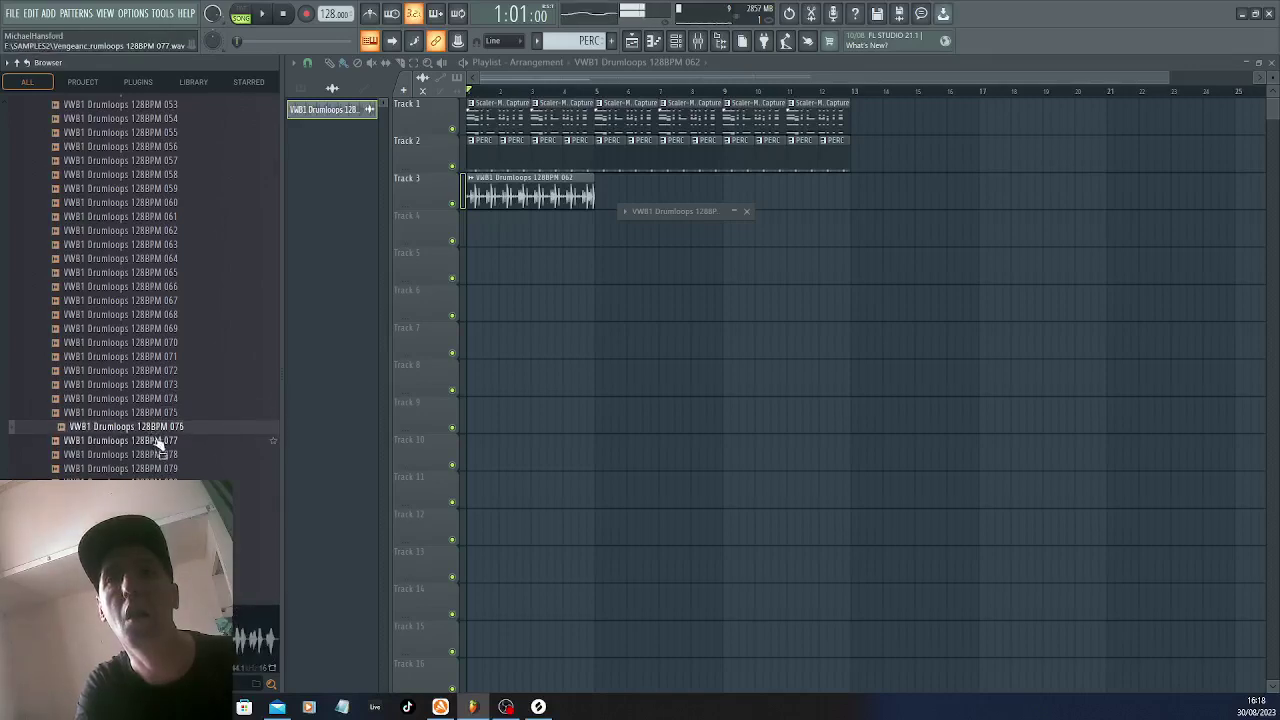
click(160, 442)
Replace the drum loop on Track 3 with VWB1 Drumloops 128BPM 076 and briefly play the arrangement
click(146, 428)
middle_click(146, 428)
key(space)
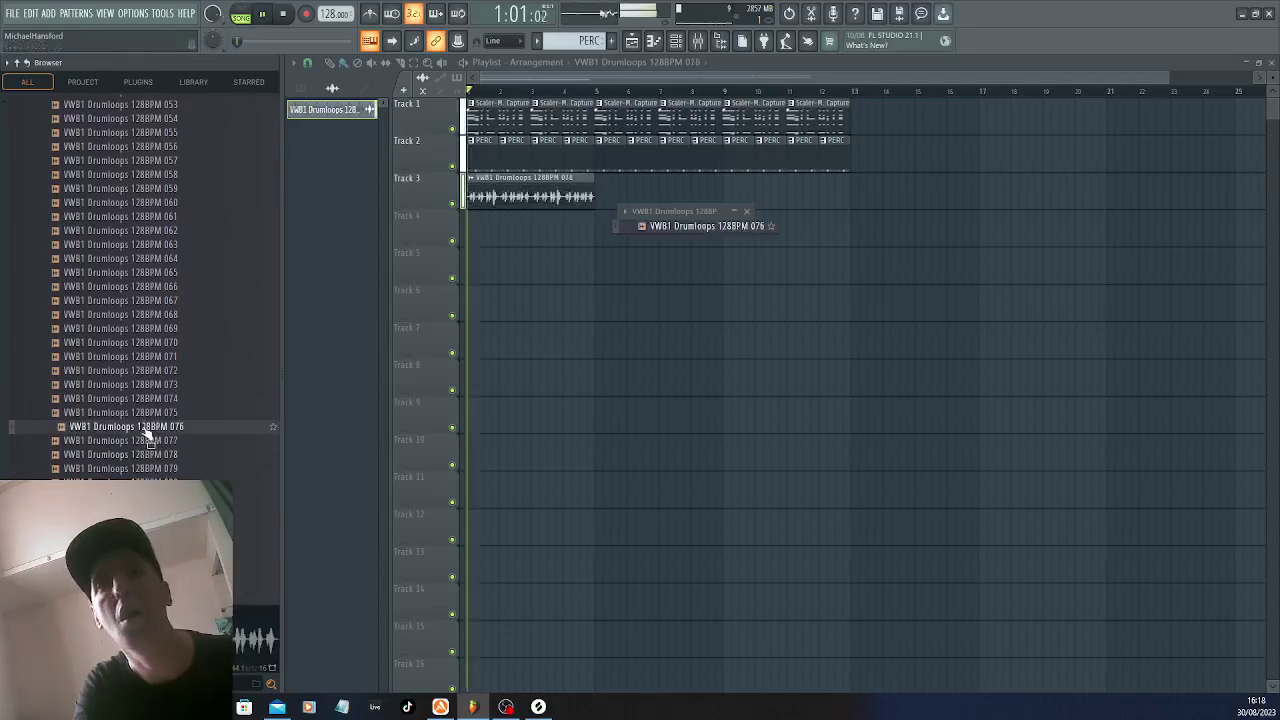
key(space)
Audition the remaining VWB1 Drumloops 128BPM loops from 079 to 100
click(166, 470)
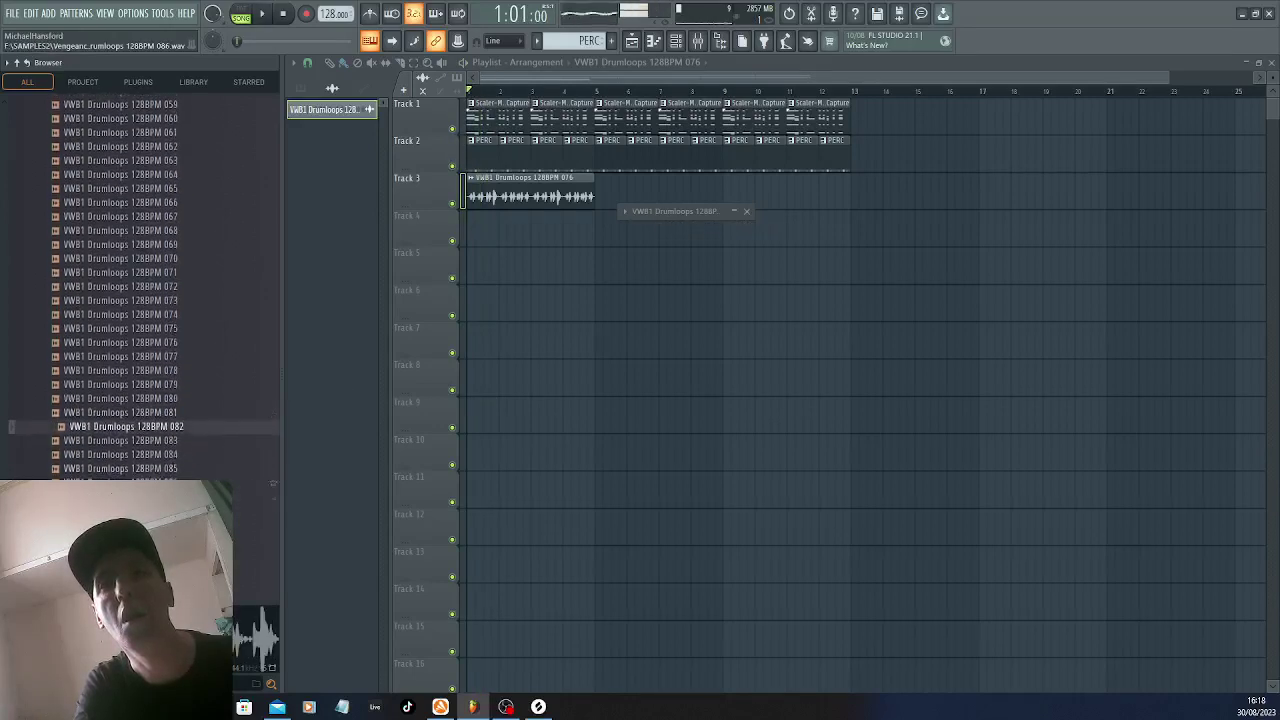
click(159, 440)
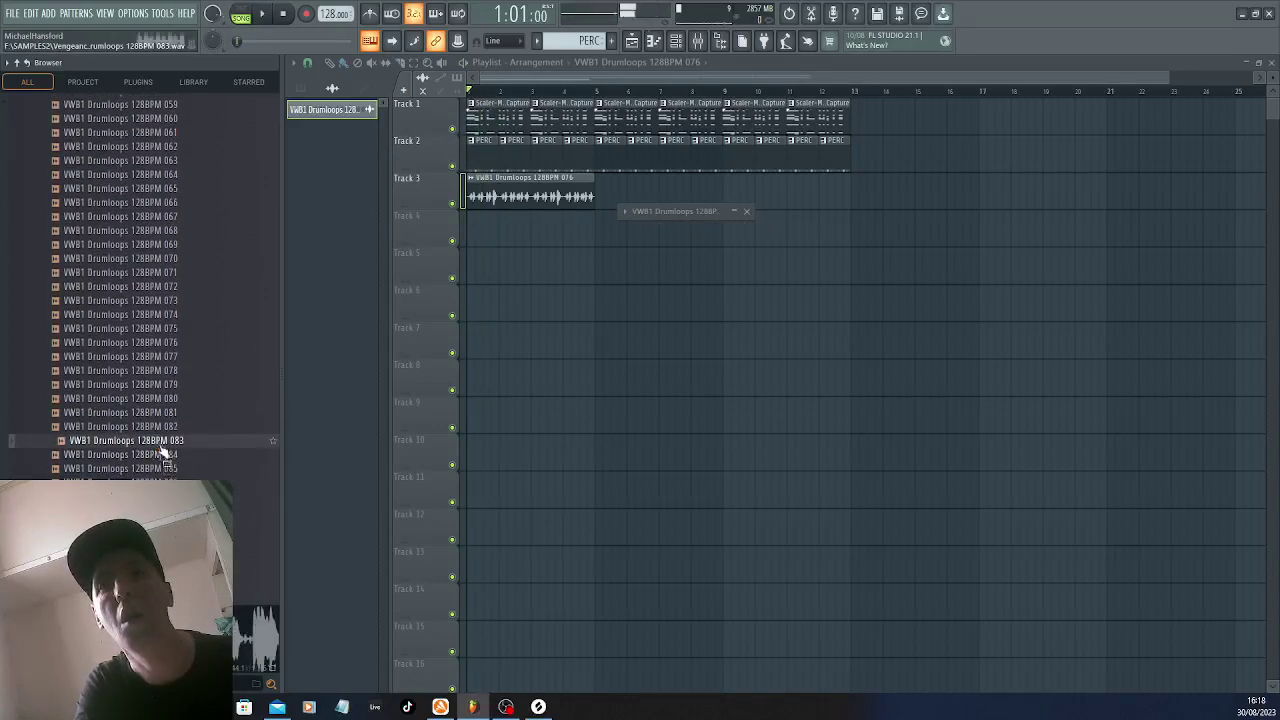
click(160, 456)
click(162, 468)
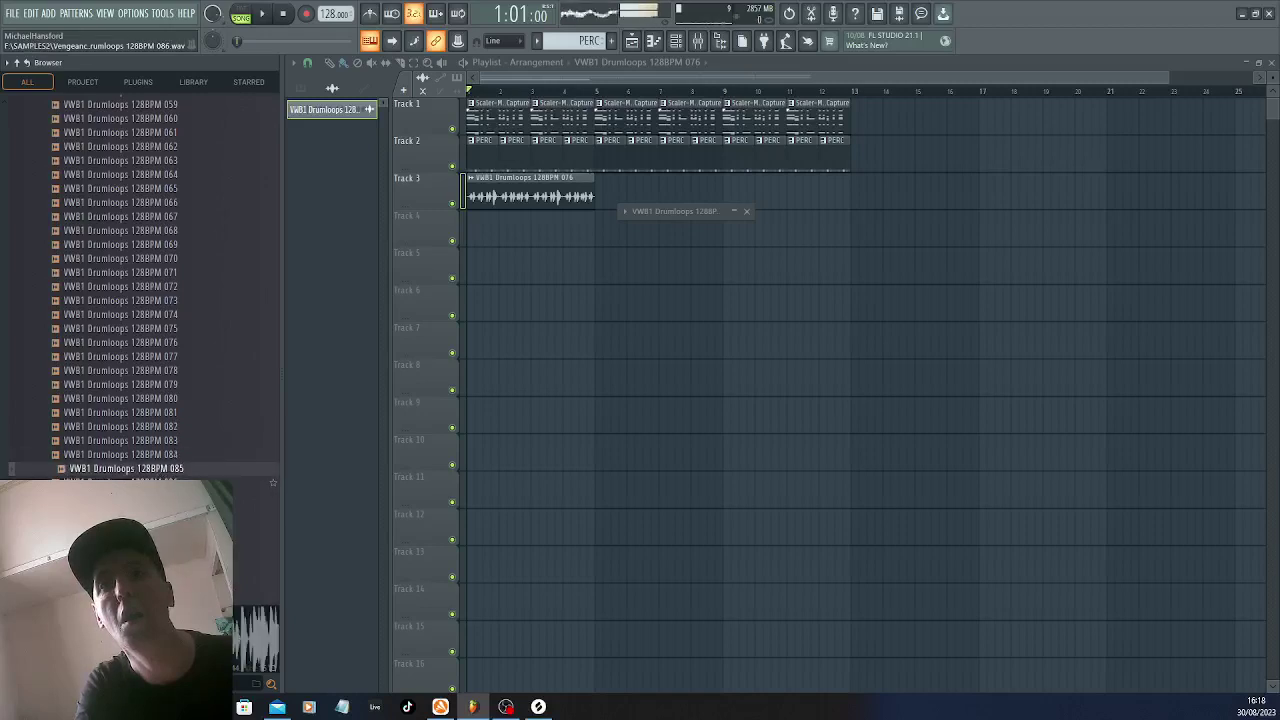
click(162, 482)
scroll(152, 450, down, 4)
click(158, 426)
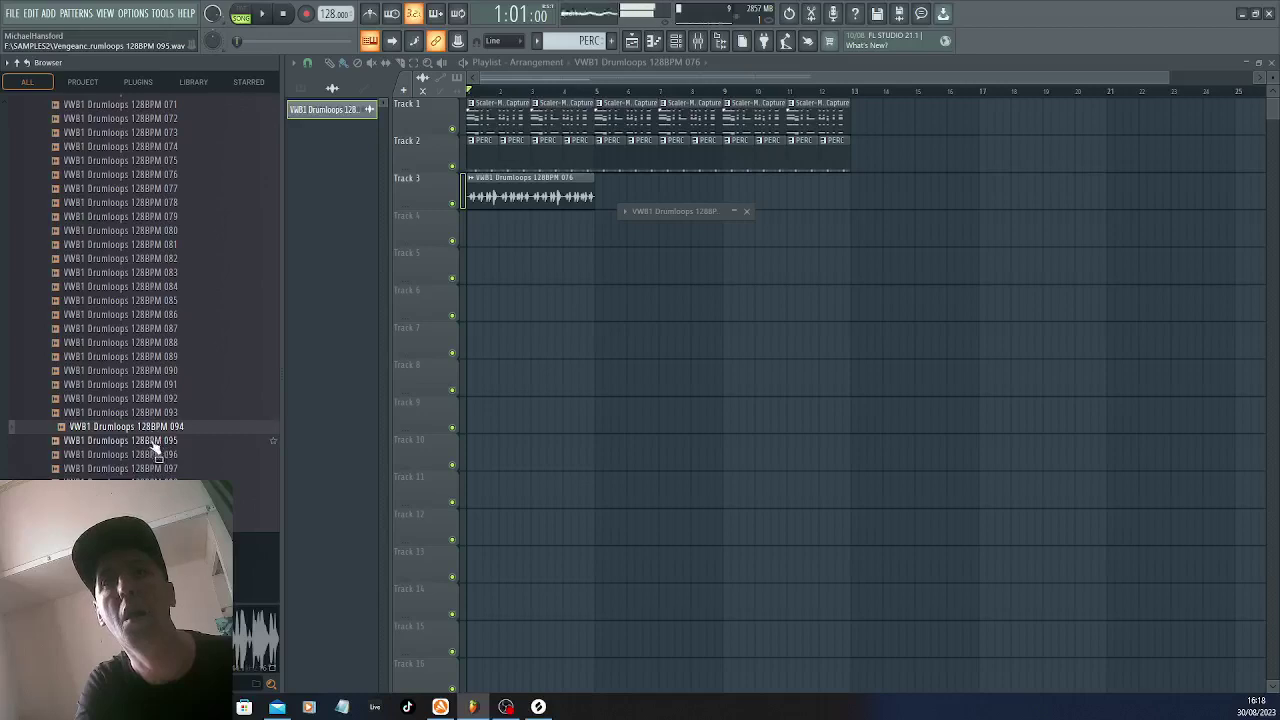
click(155, 442)
click(158, 455)
click(155, 468)
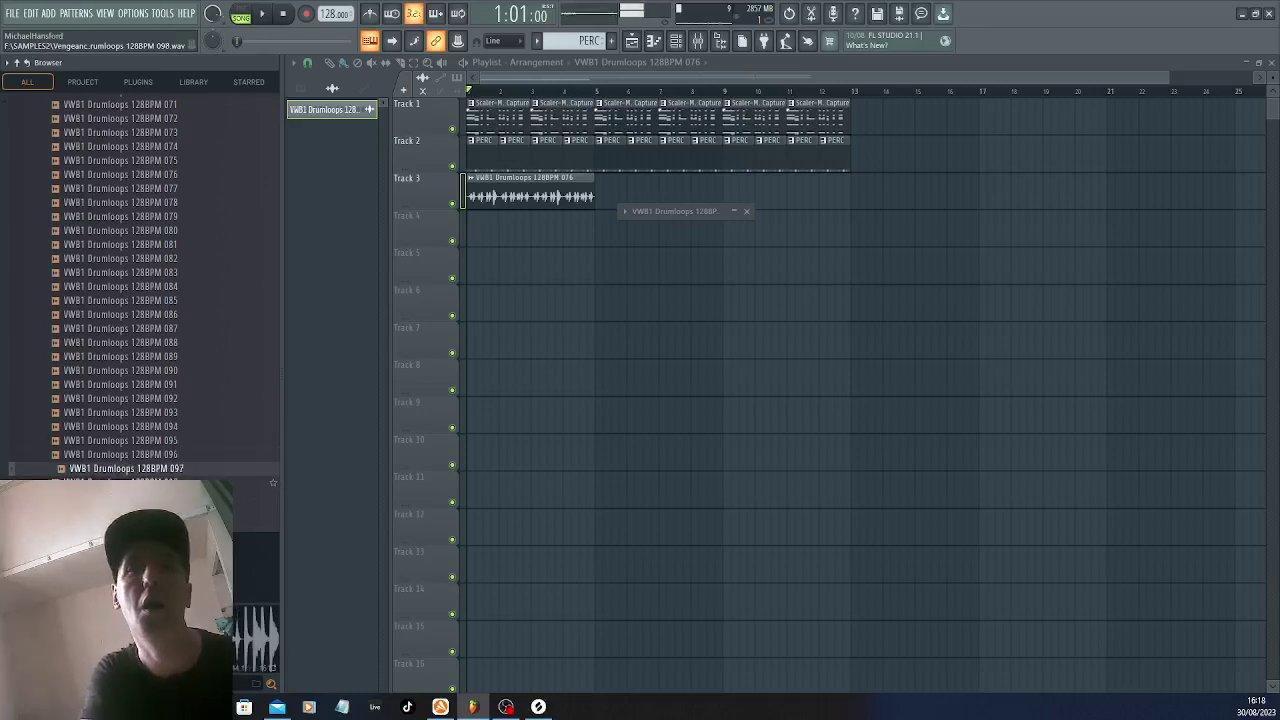
scroll(155, 450, down, 2)
click(160, 400)
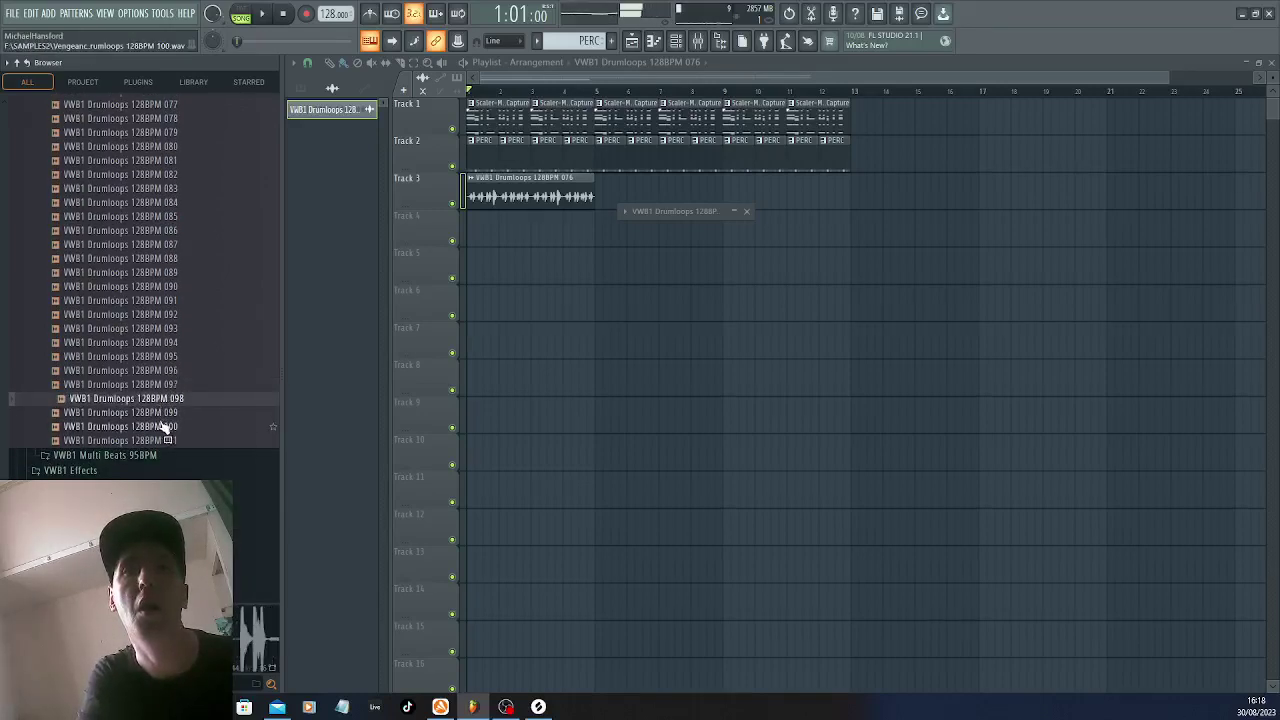
click(161, 427)
click(156, 413)
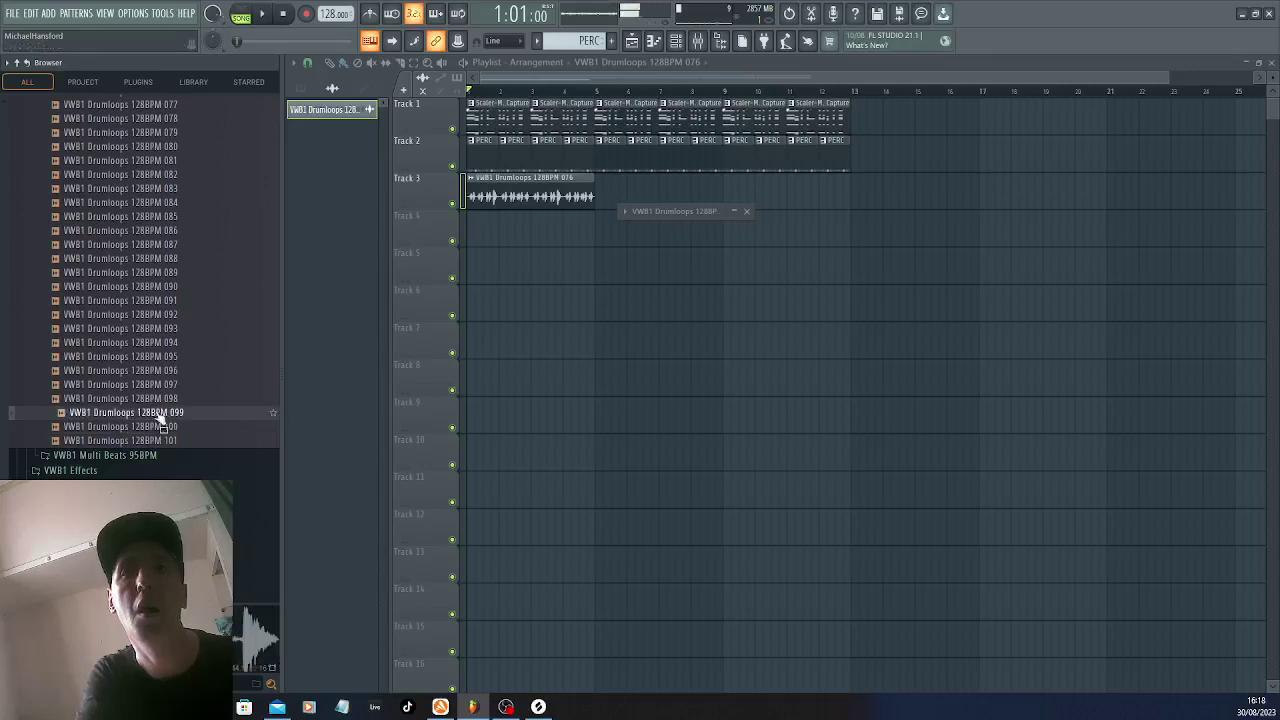
Delete the VWB1 Drumloops 128BPM 076 clip from Track 3 and play the arrangement without it
key(space)
key(space)
right_click(571, 203)
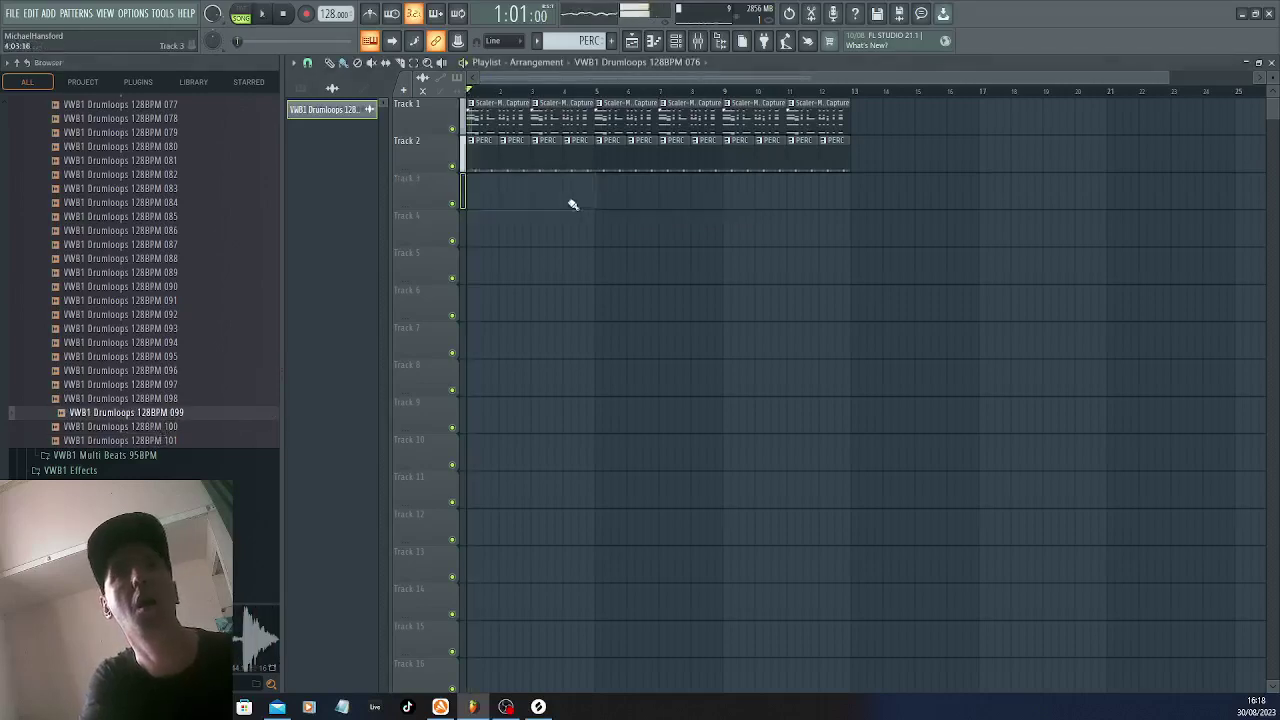
key(space)
Display all channels in the channel rack during playback, then return to the playlist and stop playback
click(676, 42)
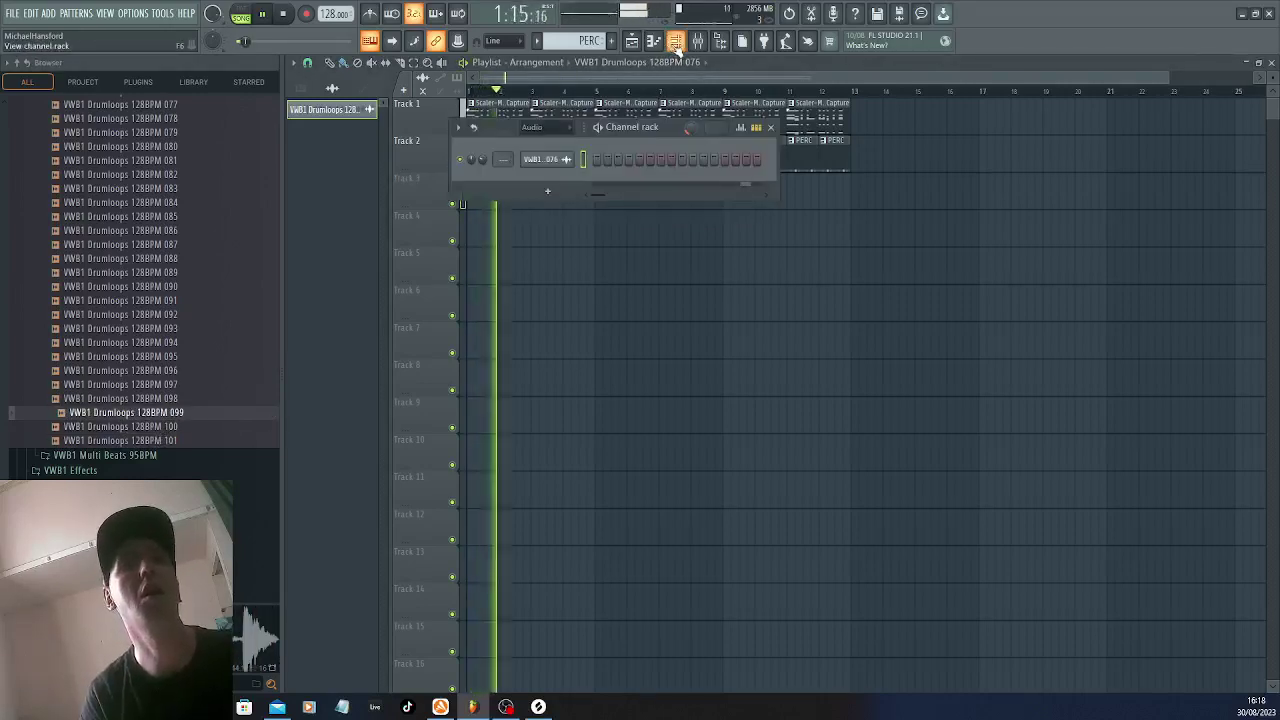
click(556, 128)
click(550, 142)
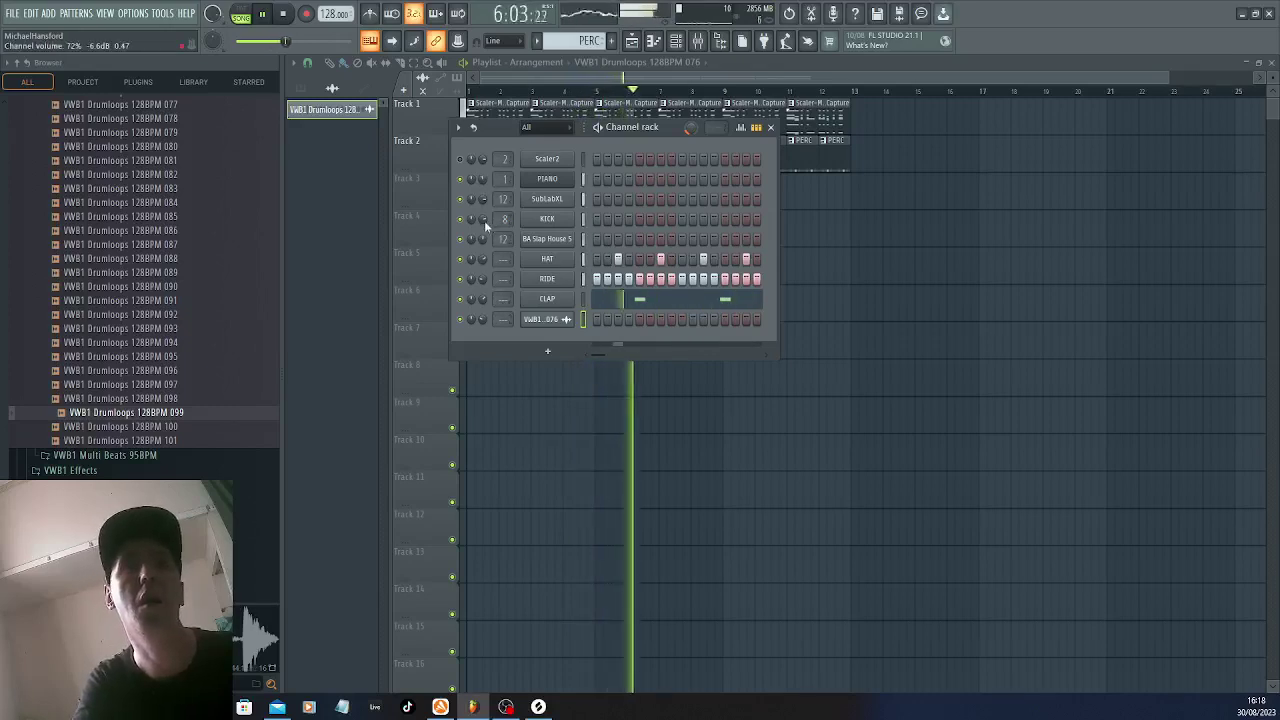
click(632, 40)
key(space)
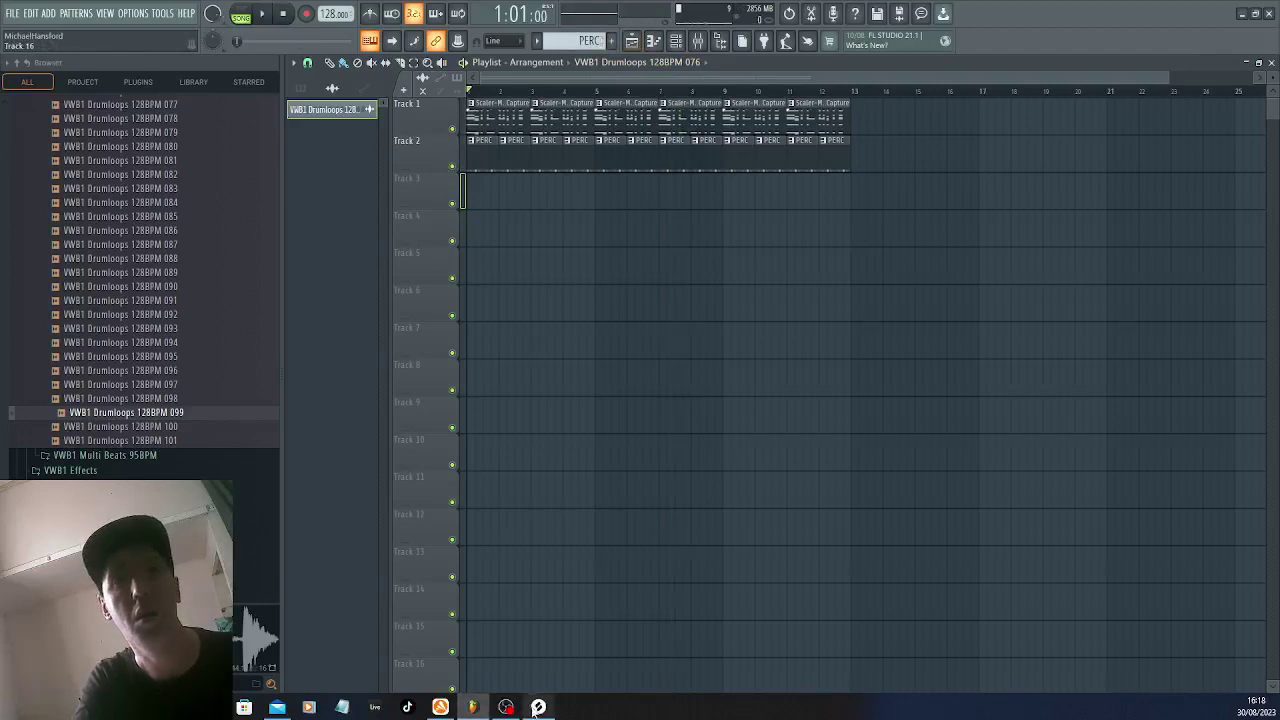
Switch to Splice to view the female vocal loops, then return to FL Studio, briefly play the arrangement and show the channel rack
click(538, 707)
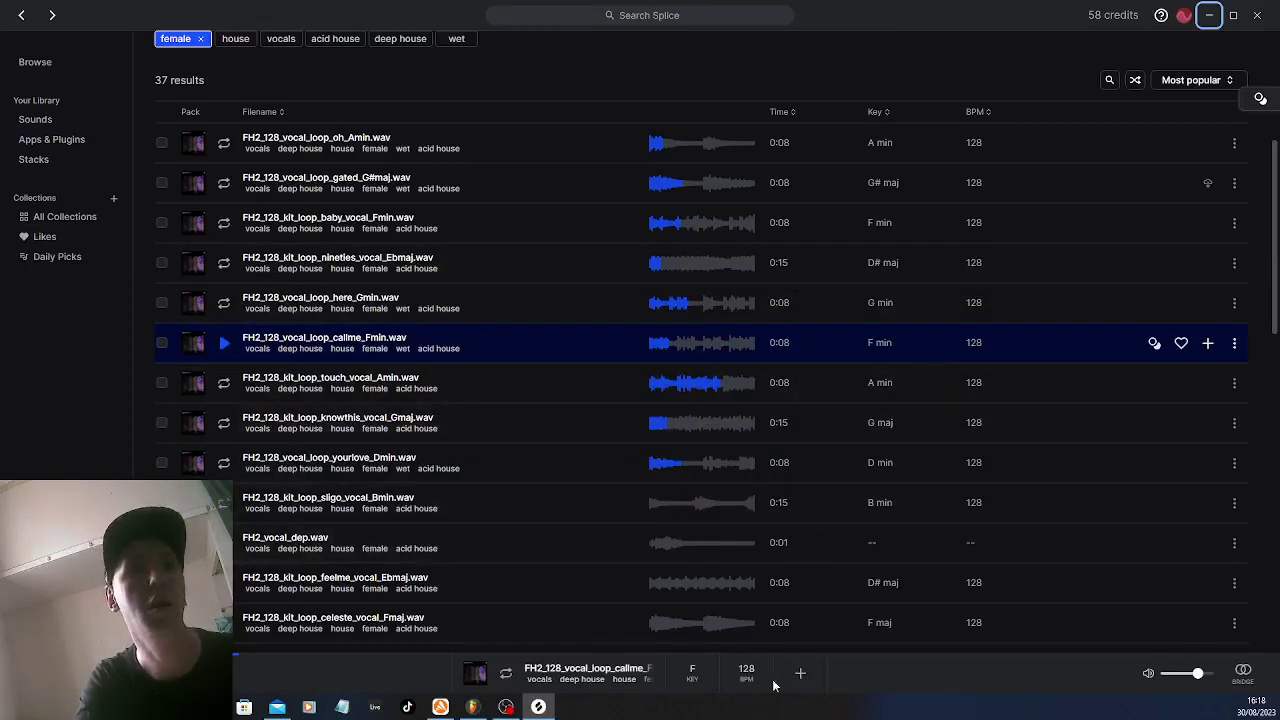
click(1212, 17)
key(space)
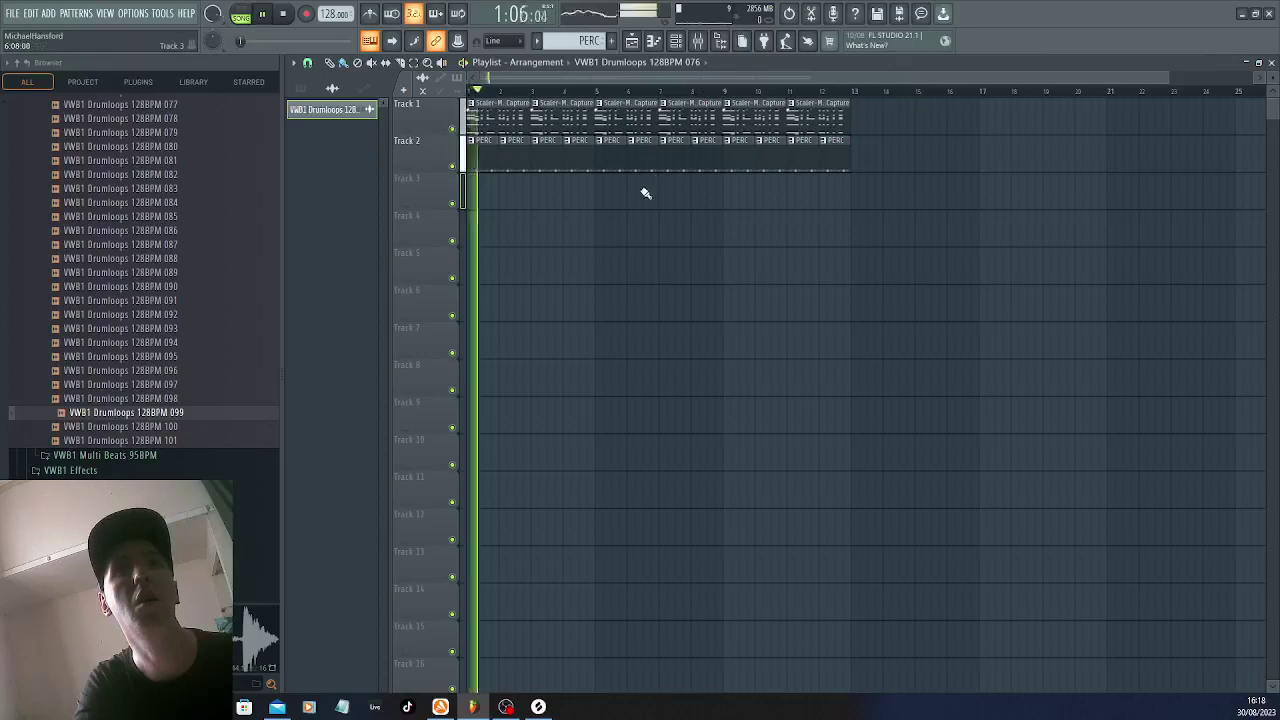
key(space)
click(675, 40)
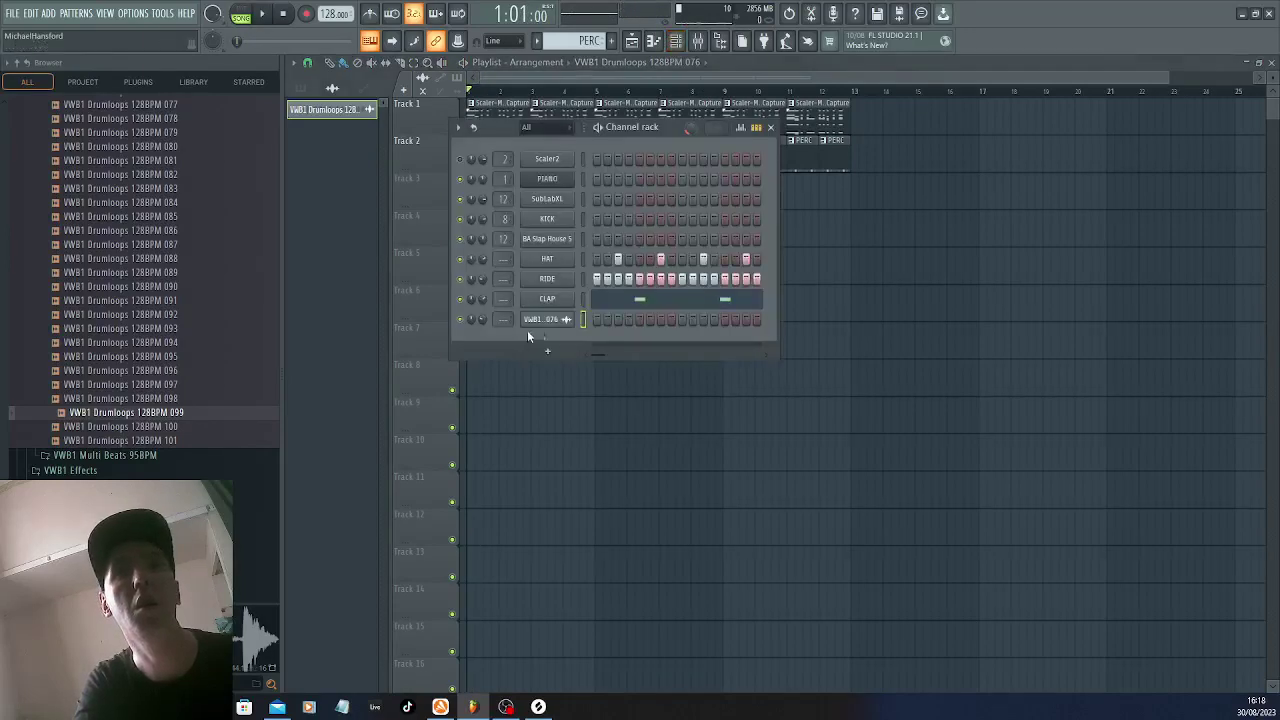
Switch to Splice, audition FH2_128_vocal_loop_callme_Fmin.wav and FH2_128_kit_loop_touch_vocal_Amin.wav, and return to FL Studio
click(538, 707)
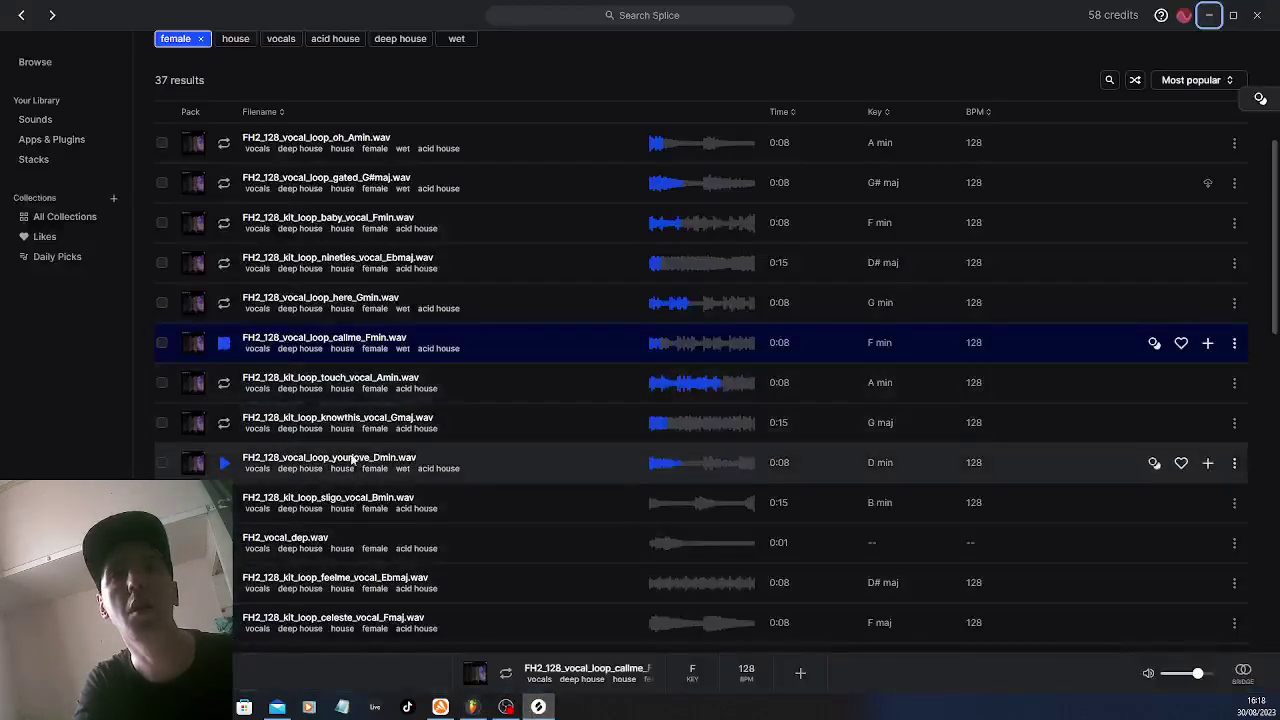
click(226, 385)
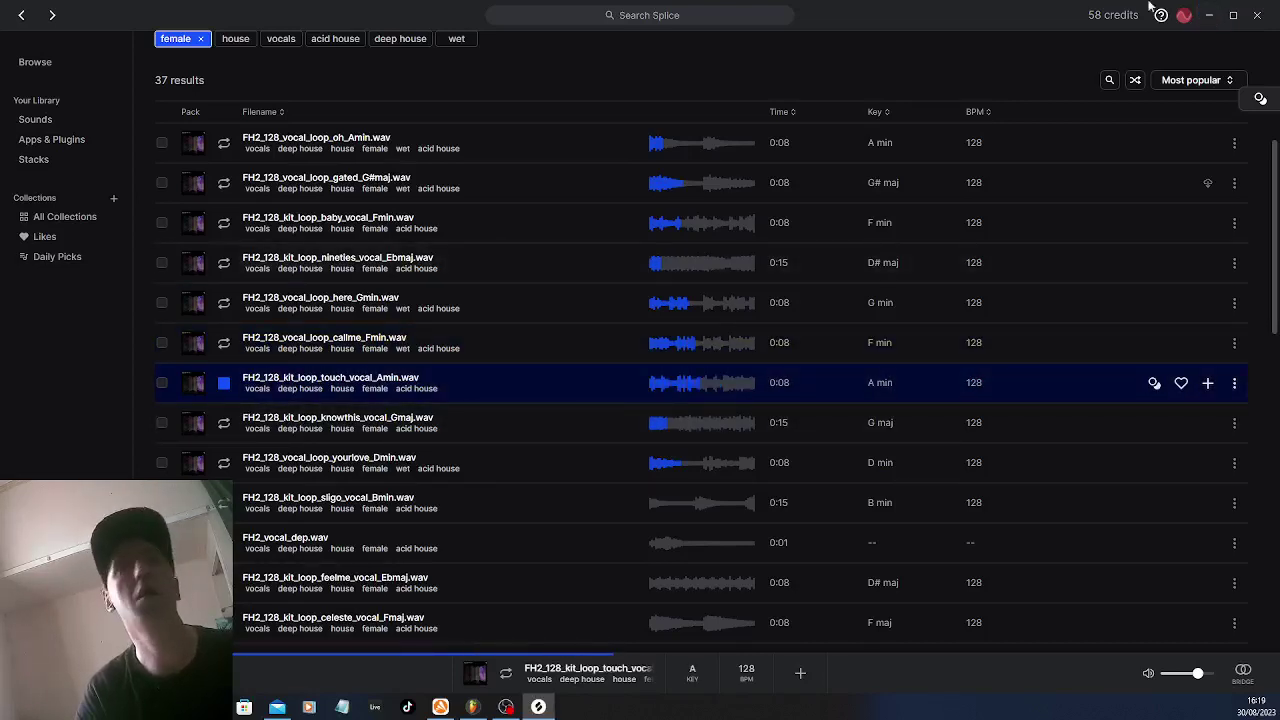
click(1207, 17)
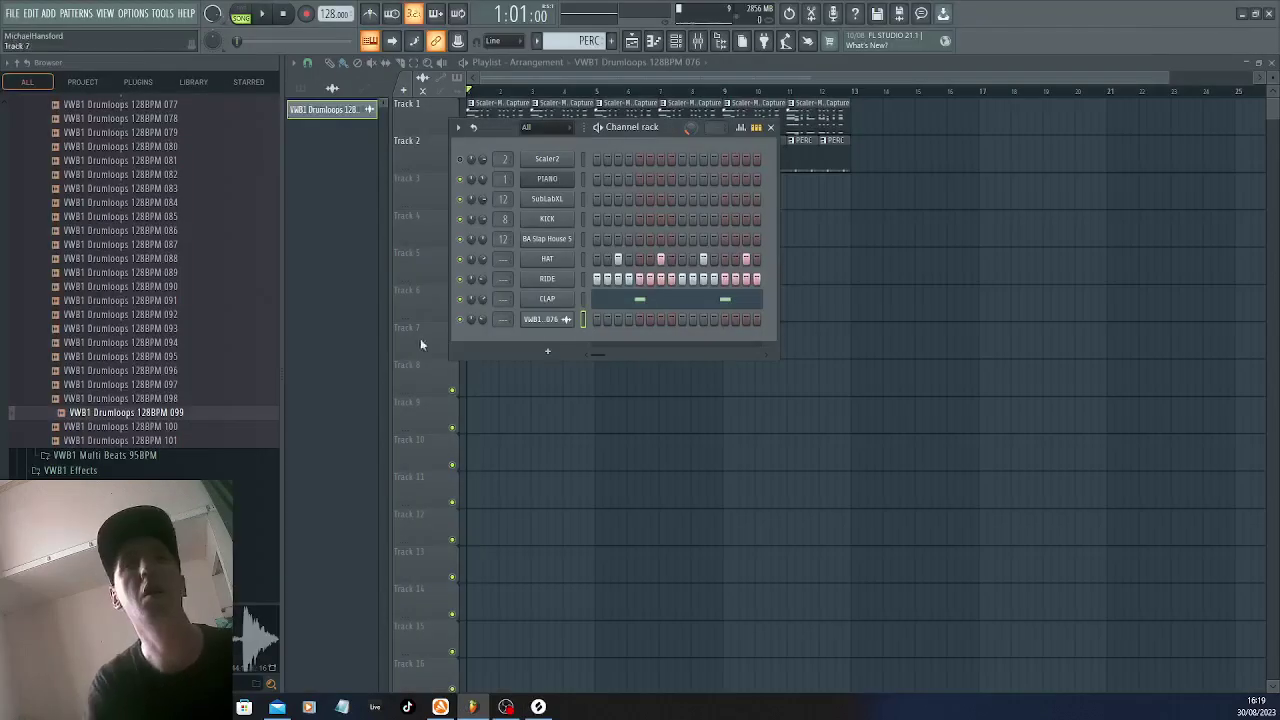
Close the channel rack, solo Track 1 in the playlist and play the arrangement
click(675, 40)
key(space)
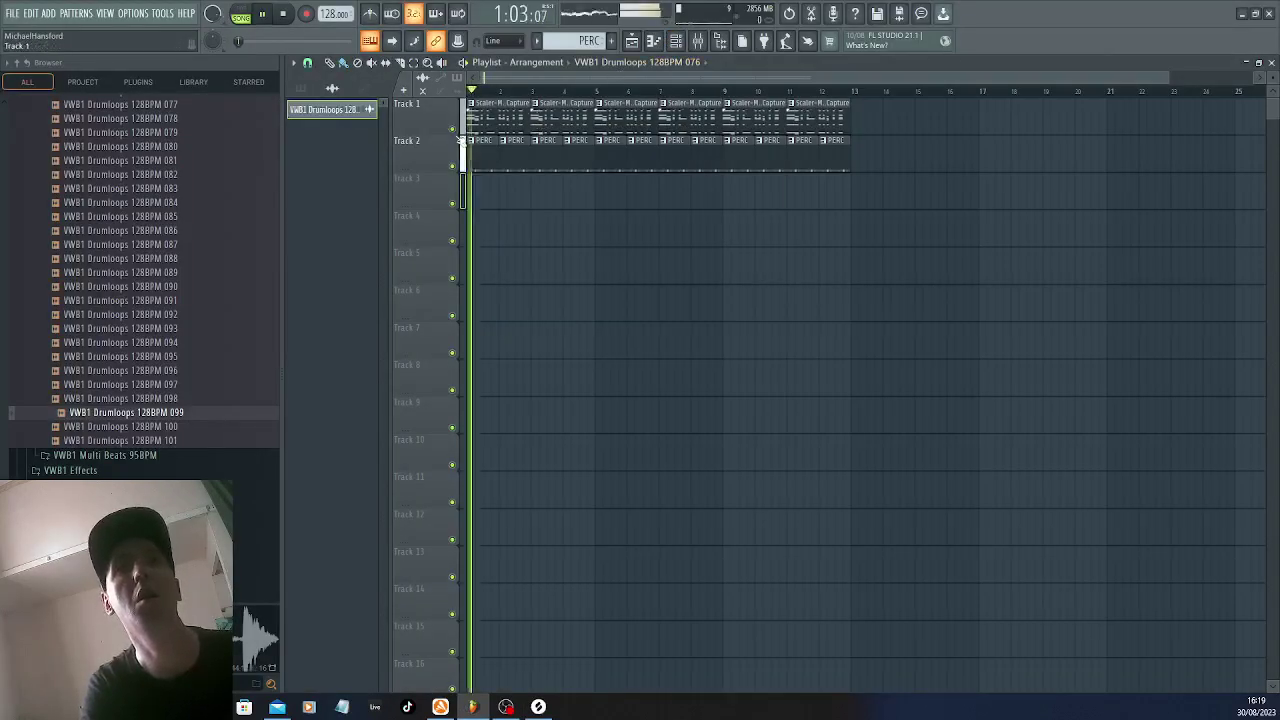
key(space)
right_click(452, 129)
key(space)
Open the channel rack with all channels shown and switch to the Scaler-MidiCapture pattern
click(675, 40)
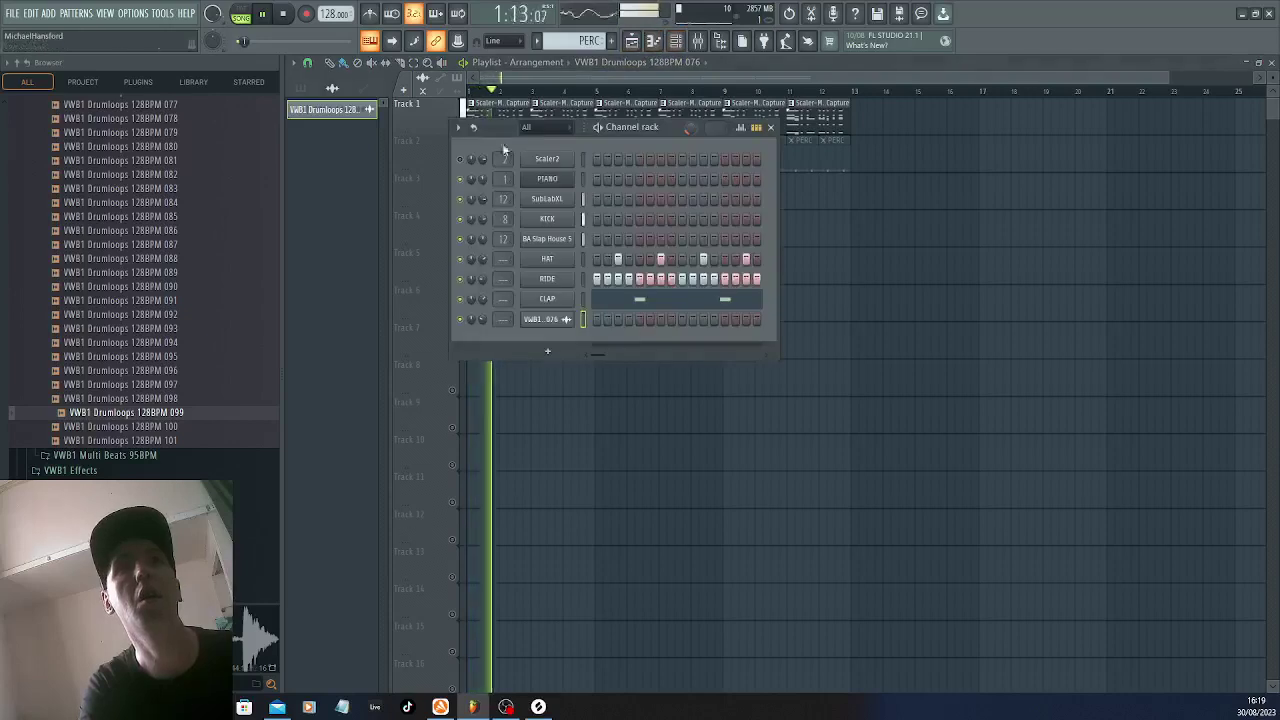
click(527, 127)
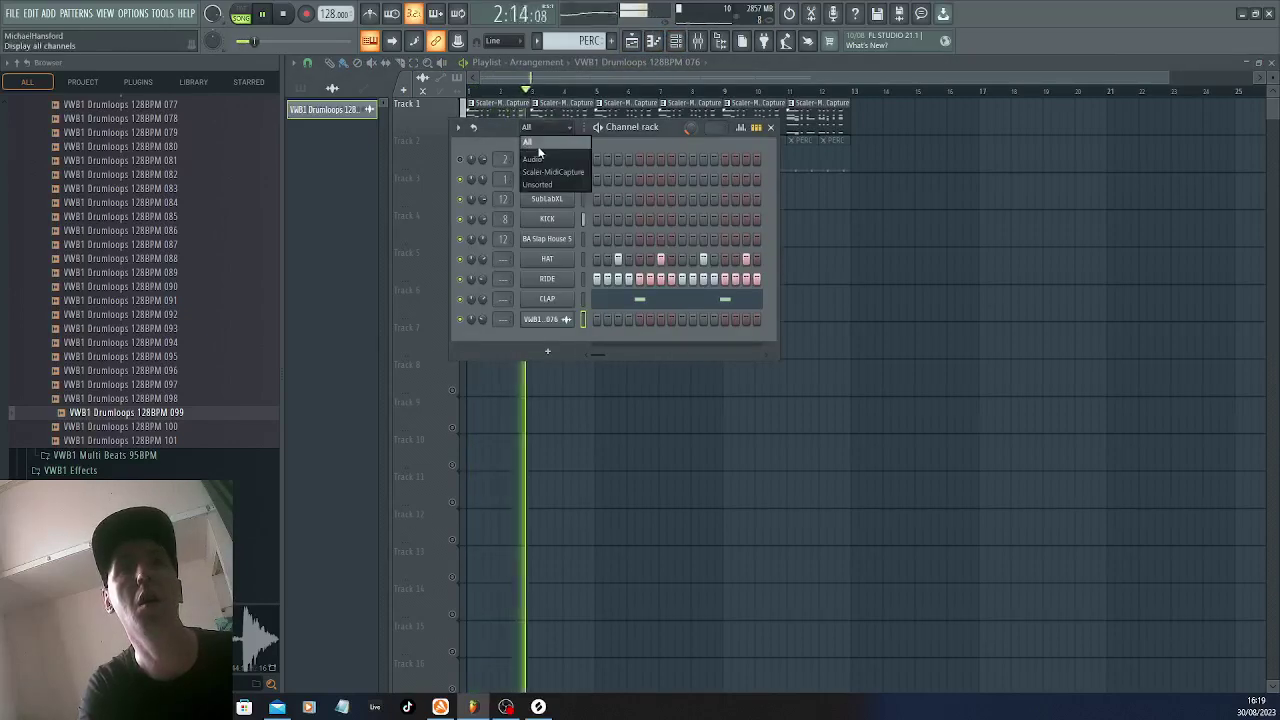
click(545, 142)
click(554, 128)
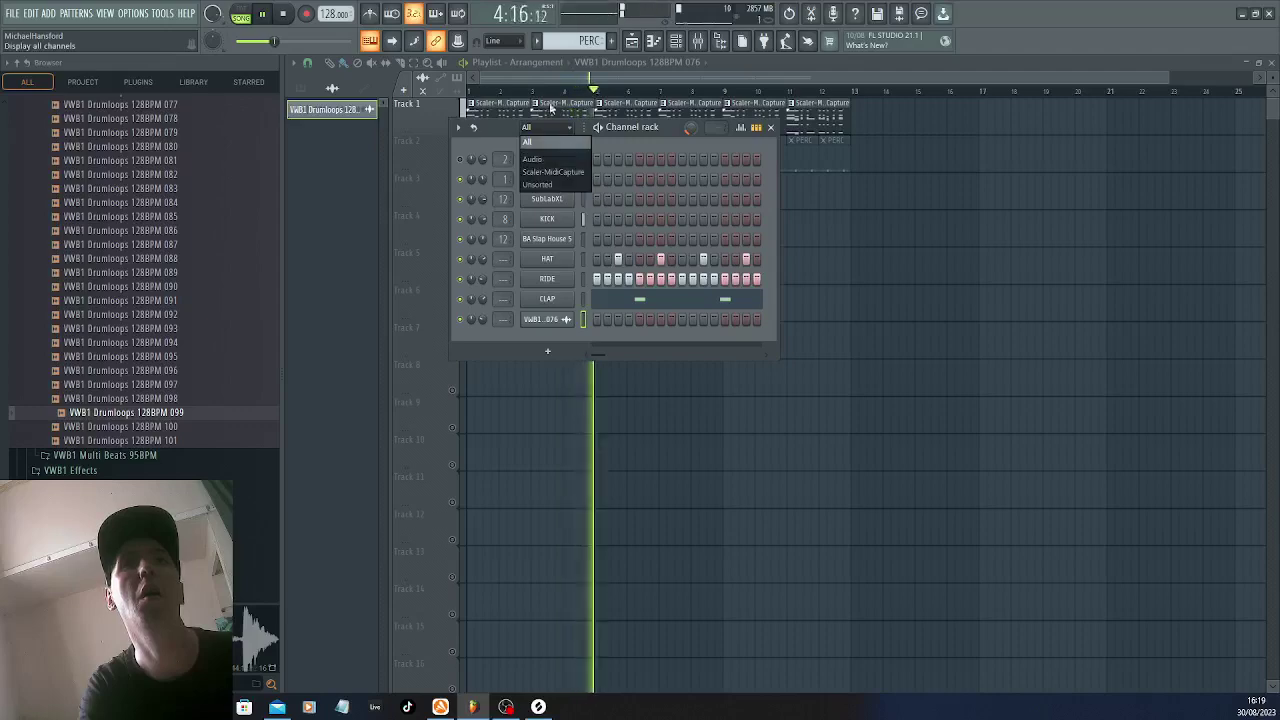
click(572, 40)
click(574, 57)
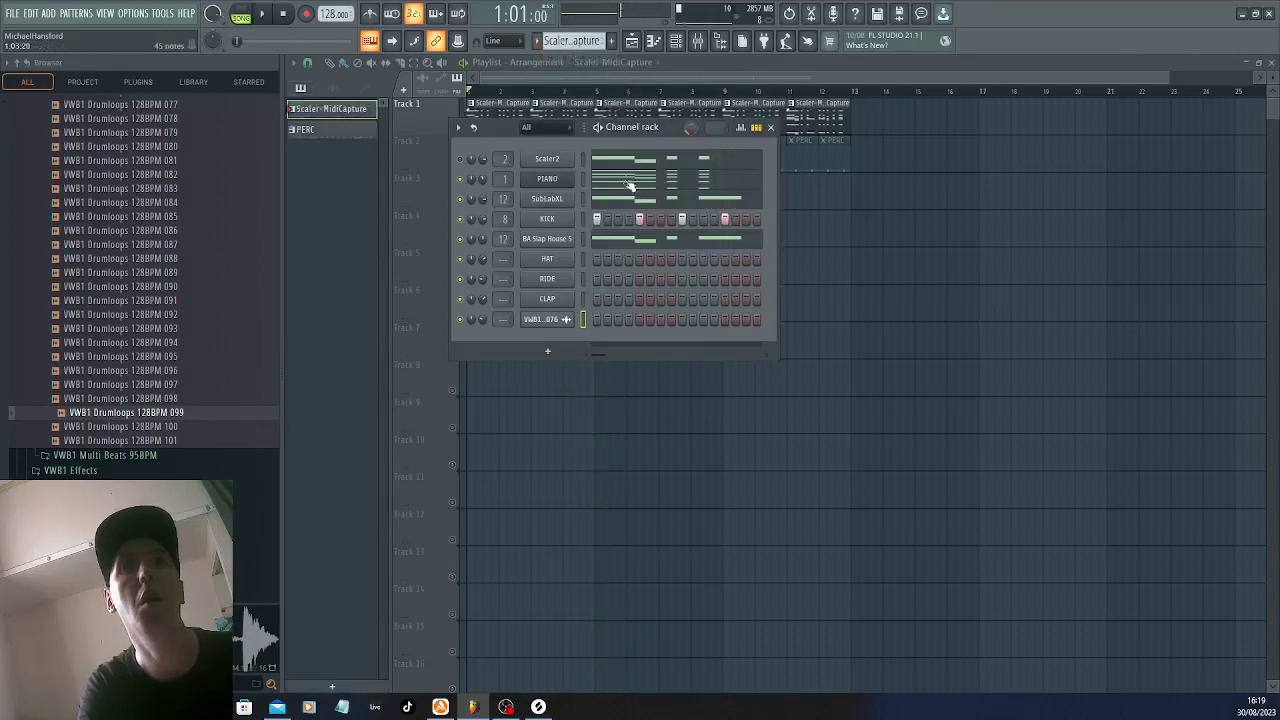
Open the PIANO channel's notes in the piano roll and play them back to check the chords
click(628, 180)
scroll(647, 243, up, 3)
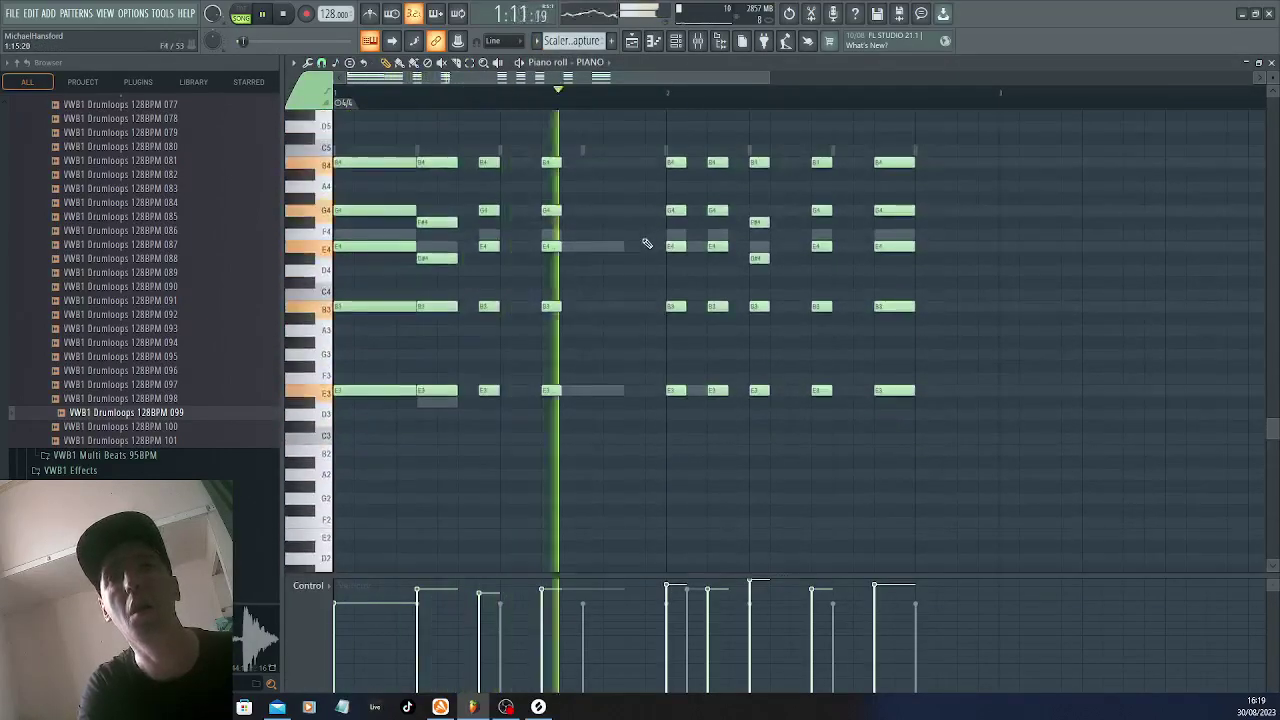
key(space)
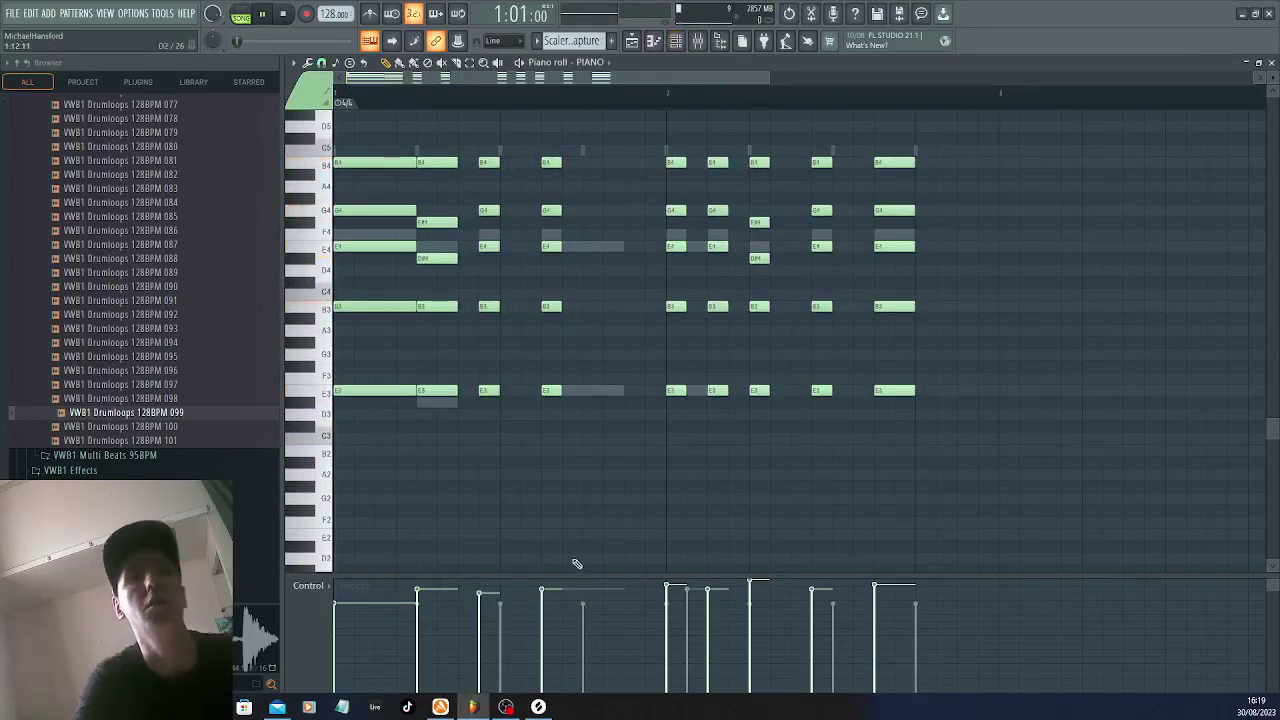
key(space)
Switch to Splice and look through the female vocal results for a loop that could fit the piano chords
click(538, 707)
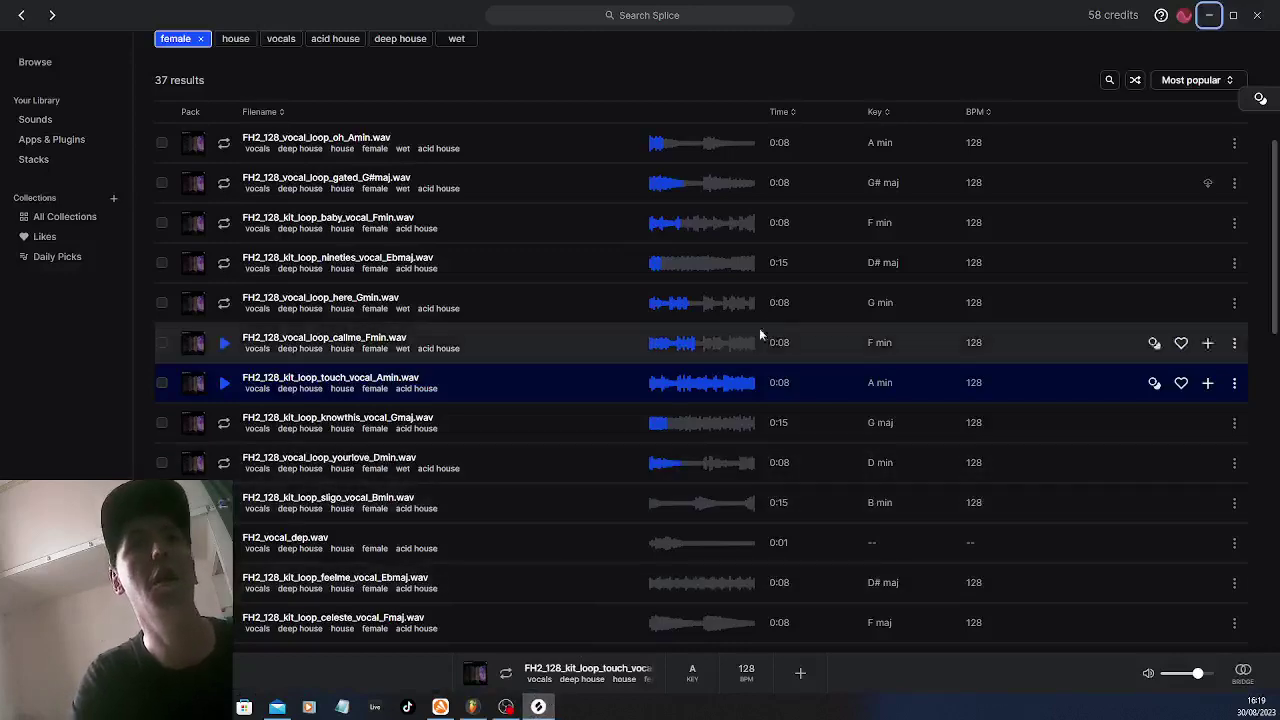
scroll(843, 523, down, 3)
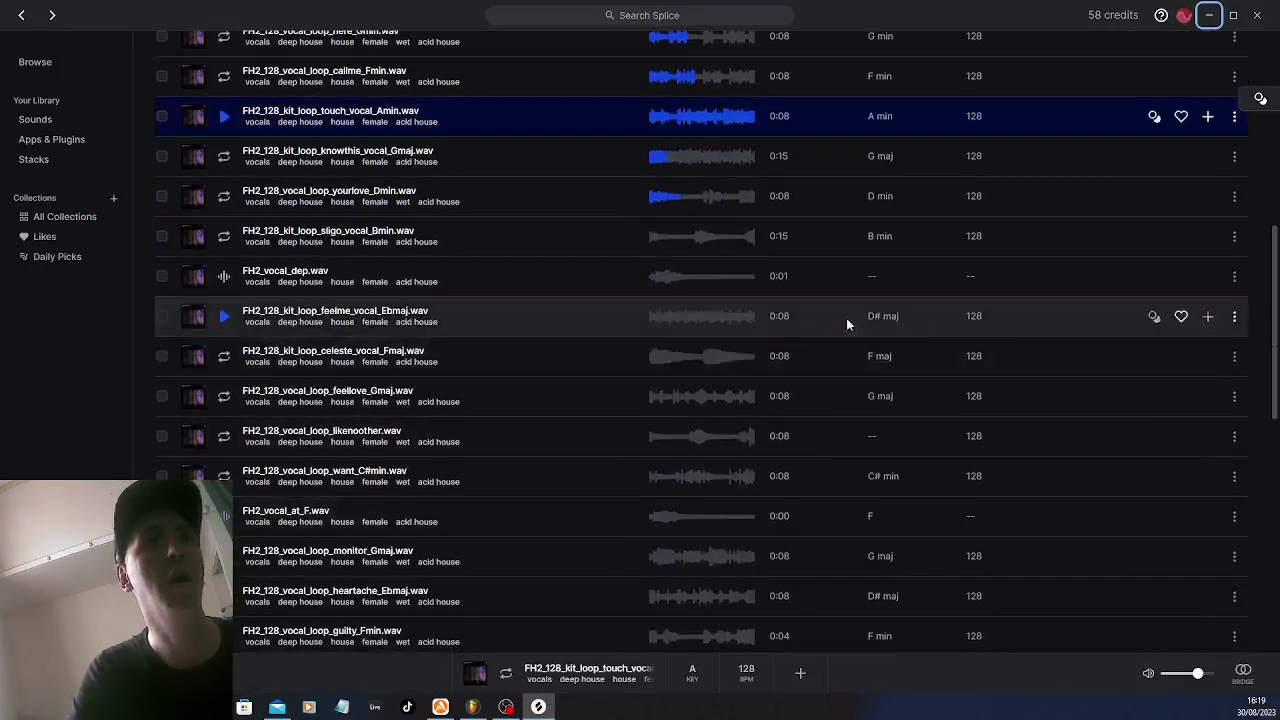
scroll(844, 466, down, 3)
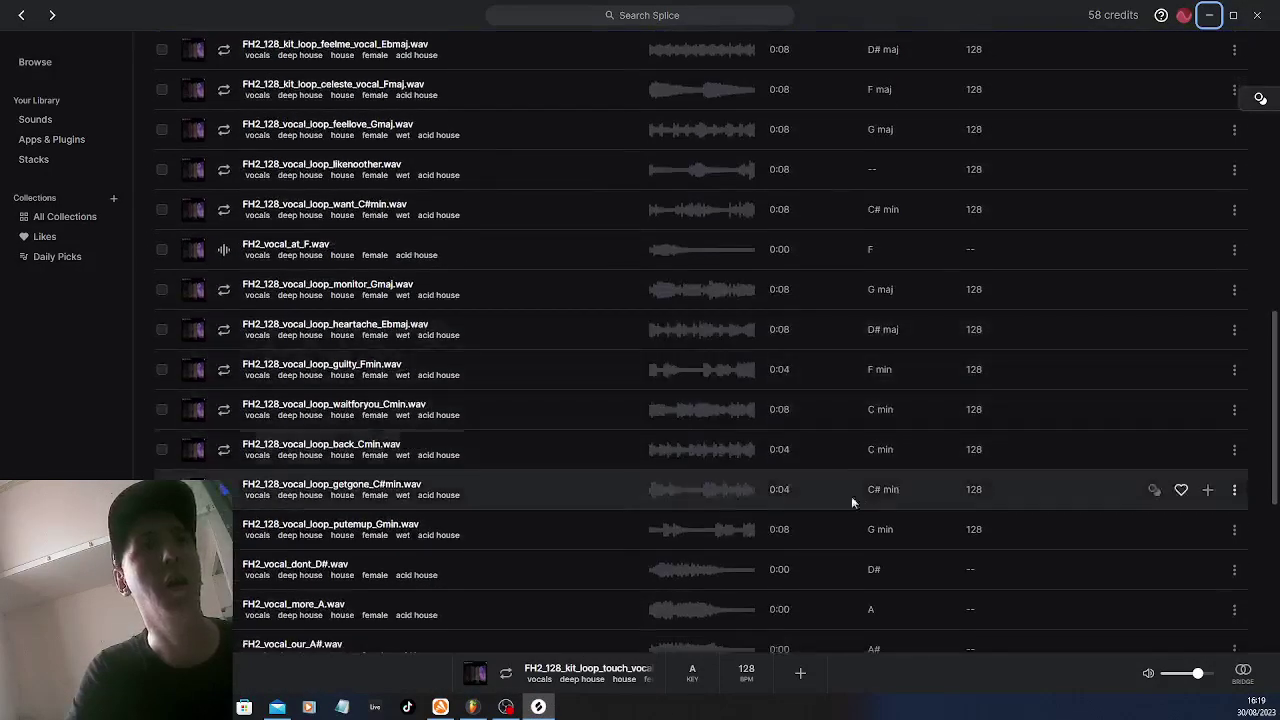
scroll(851, 501, down, 5)
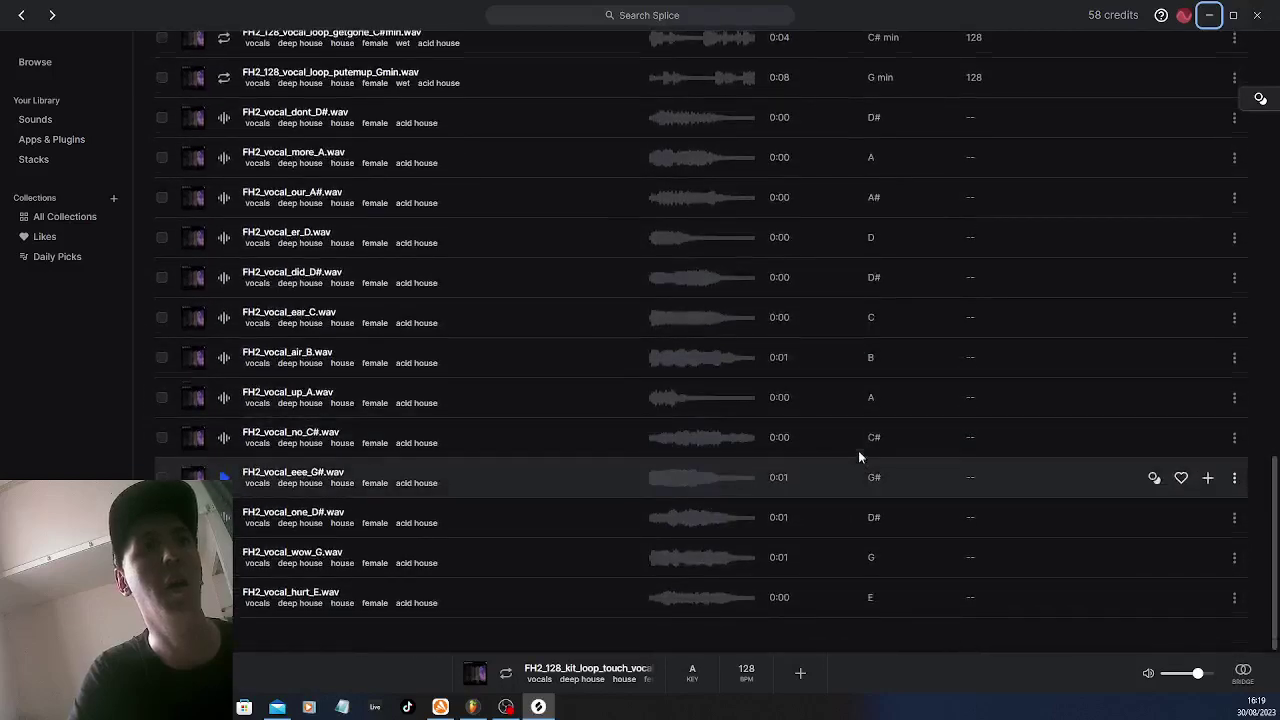
scroll(850, 420, up, 13)
scroll(840, 404, down, 3)
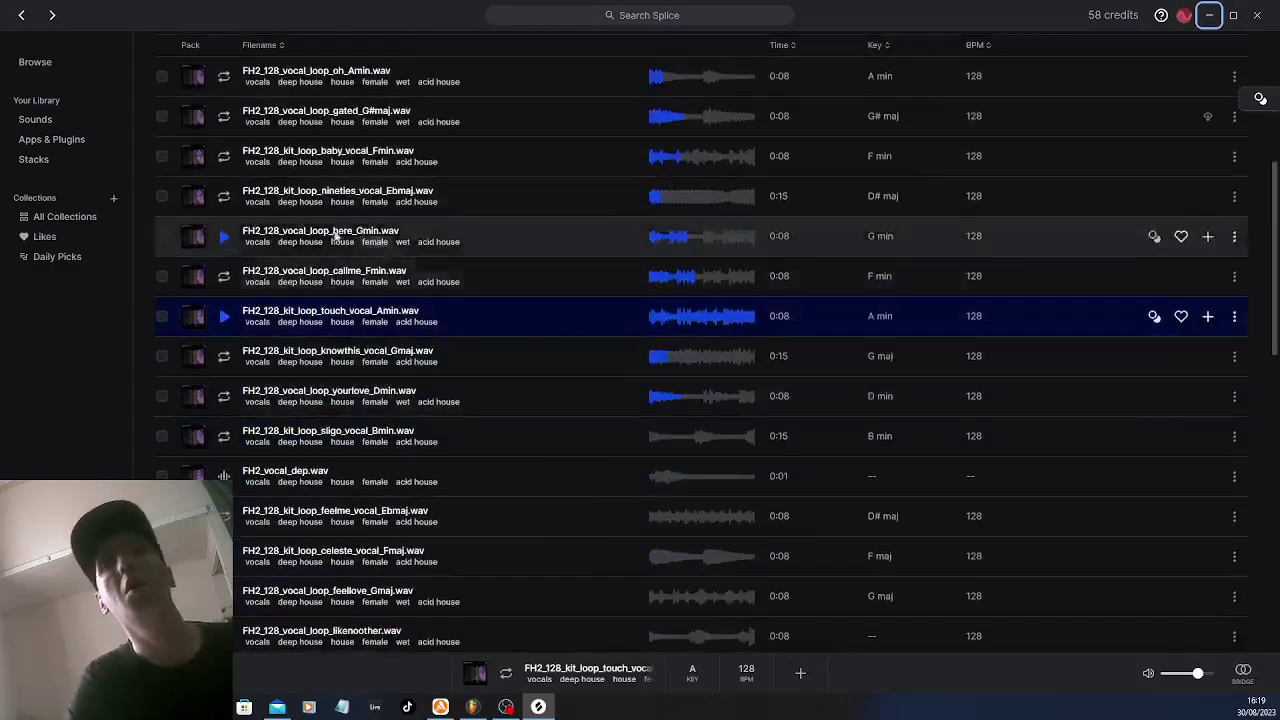
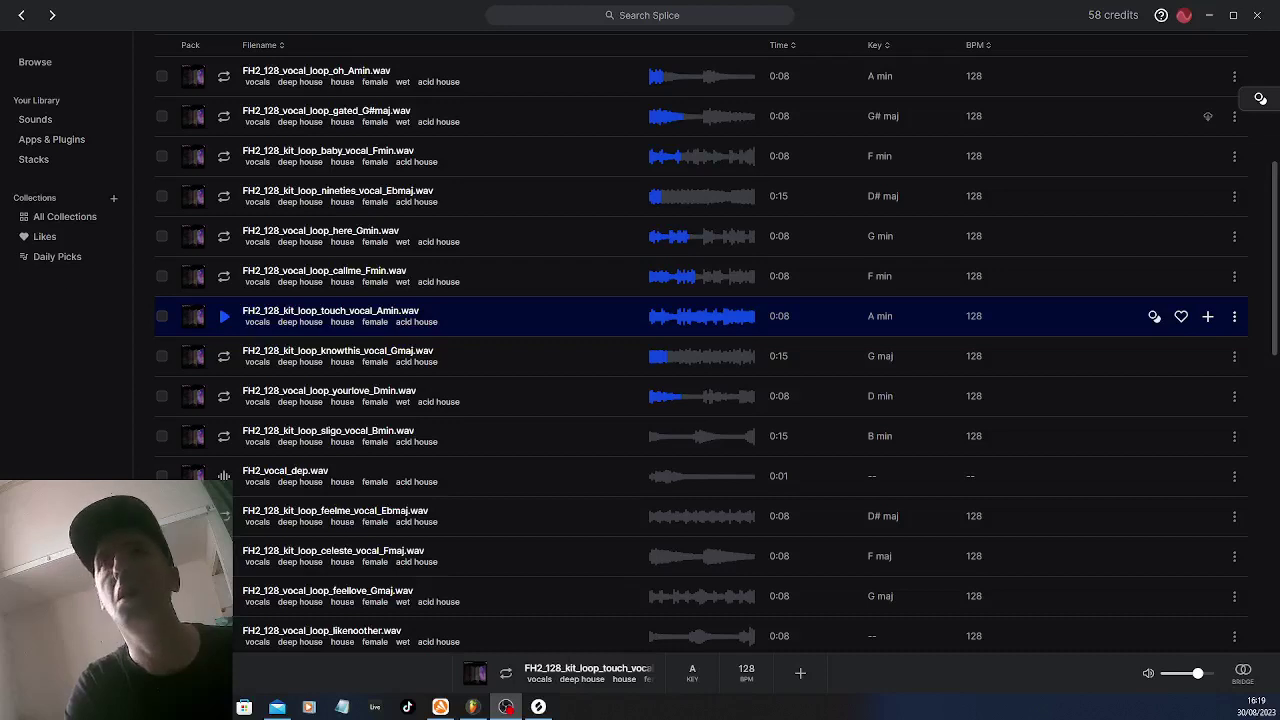
Return to FL Studio and load the SpliceBridge plugin in the first effect slot of mixer Insert 2
click(1208, 18)
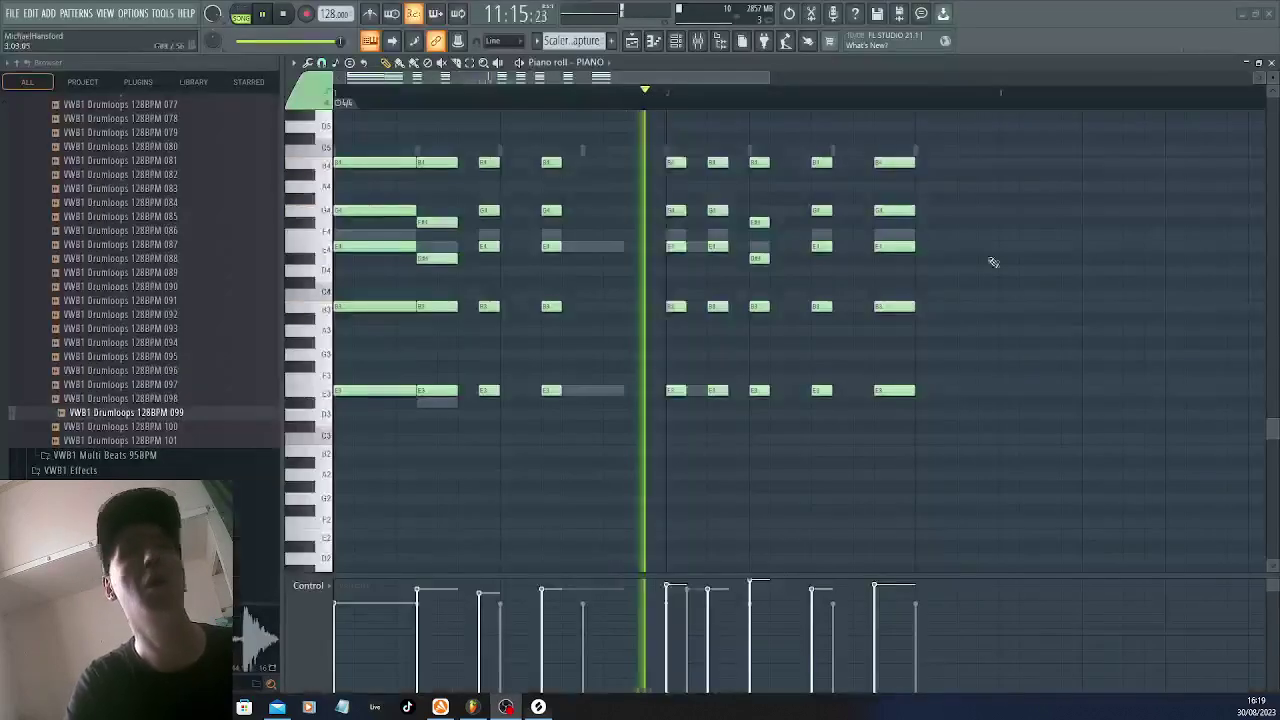
click(712, 42)
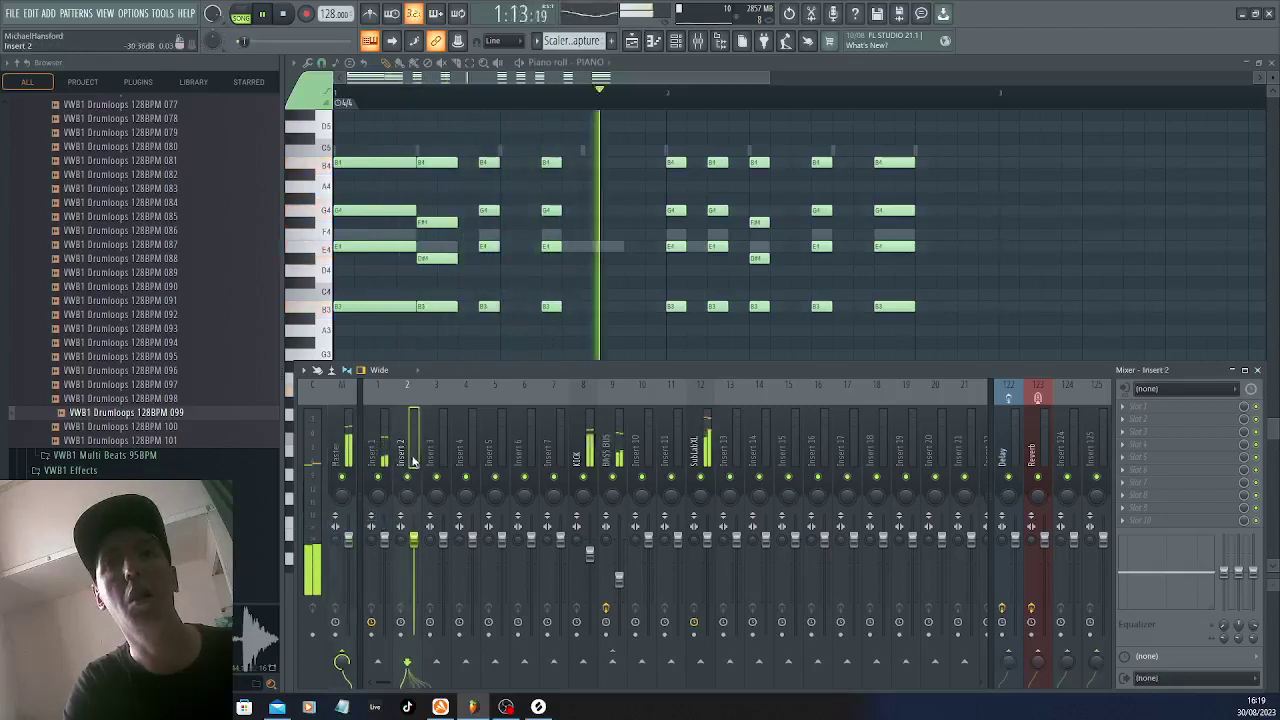
click(1180, 406)
mouse_move(1139, 394)
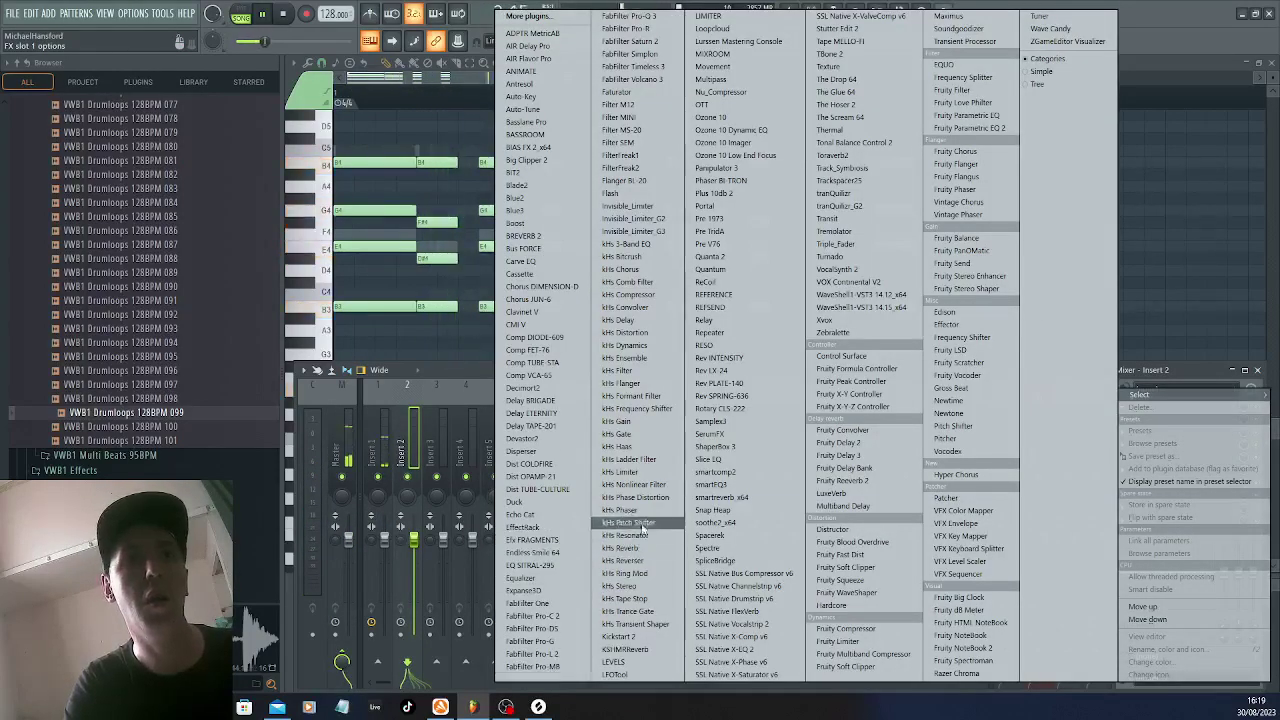
click(729, 559)
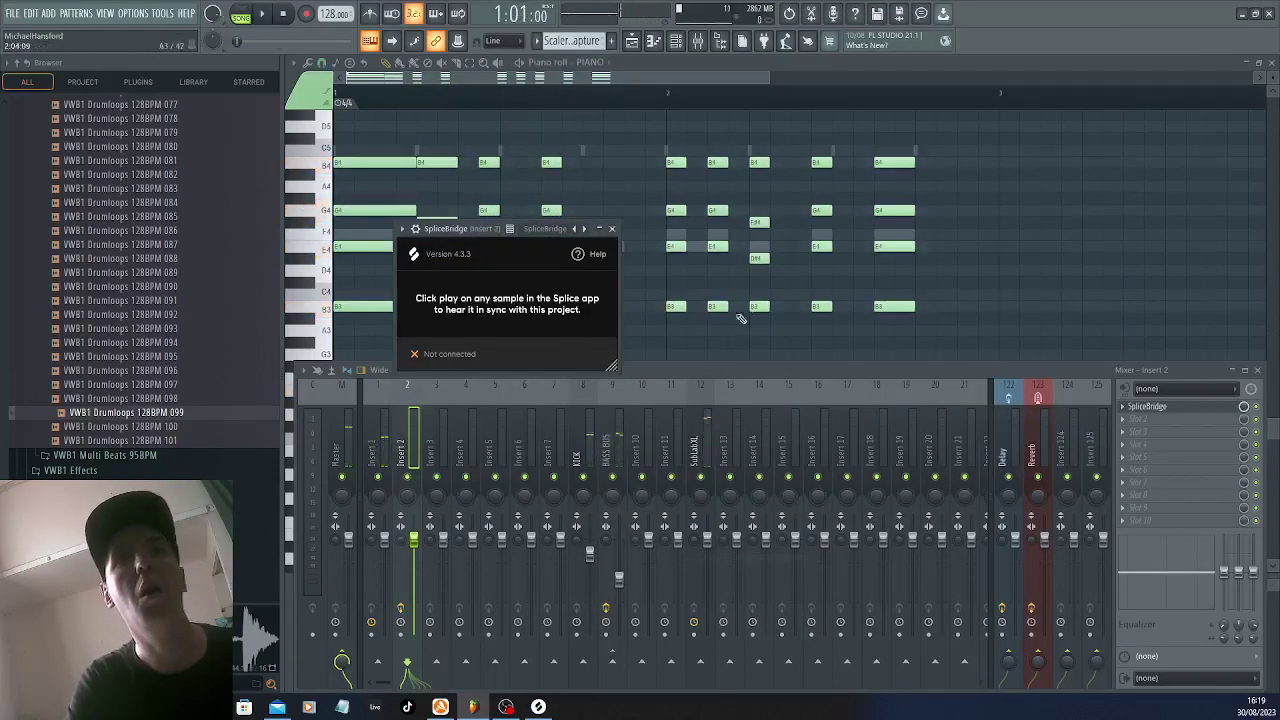
Open the PIANO channel's notes in the piano roll again to check the key of the chords
click(676, 40)
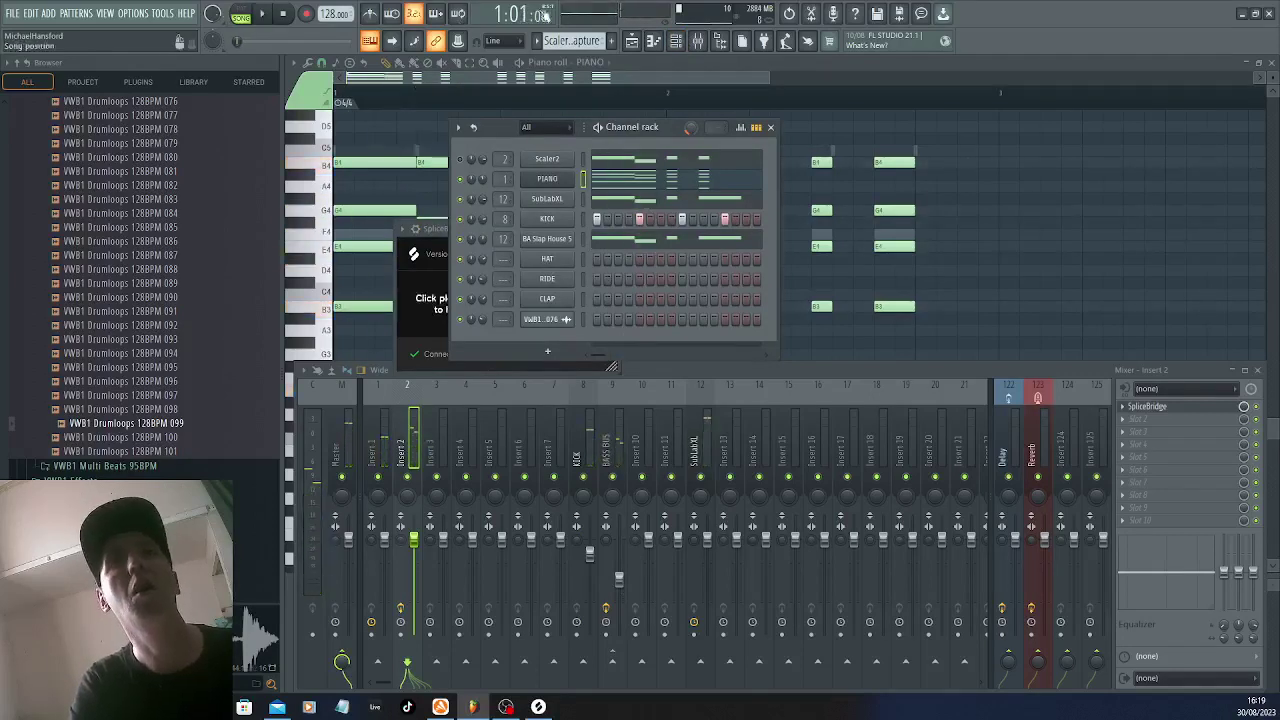
click(618, 191)
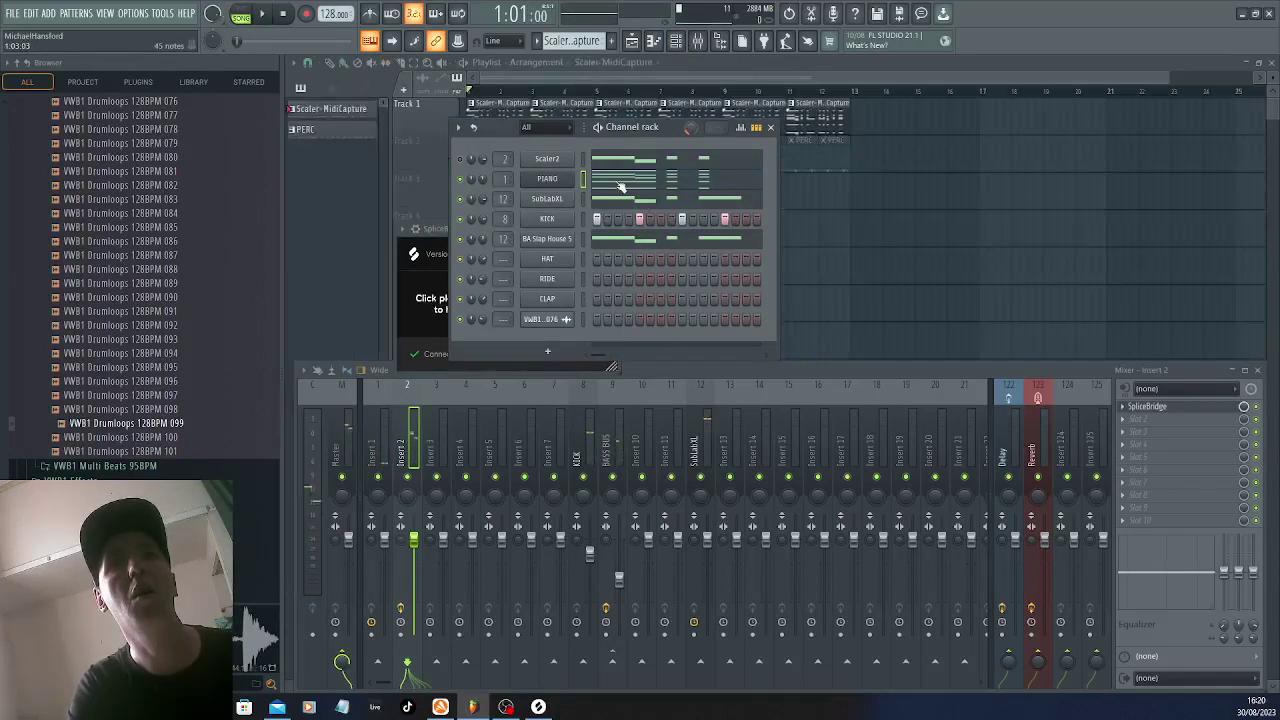
key(space)
key(space)
click(629, 183)
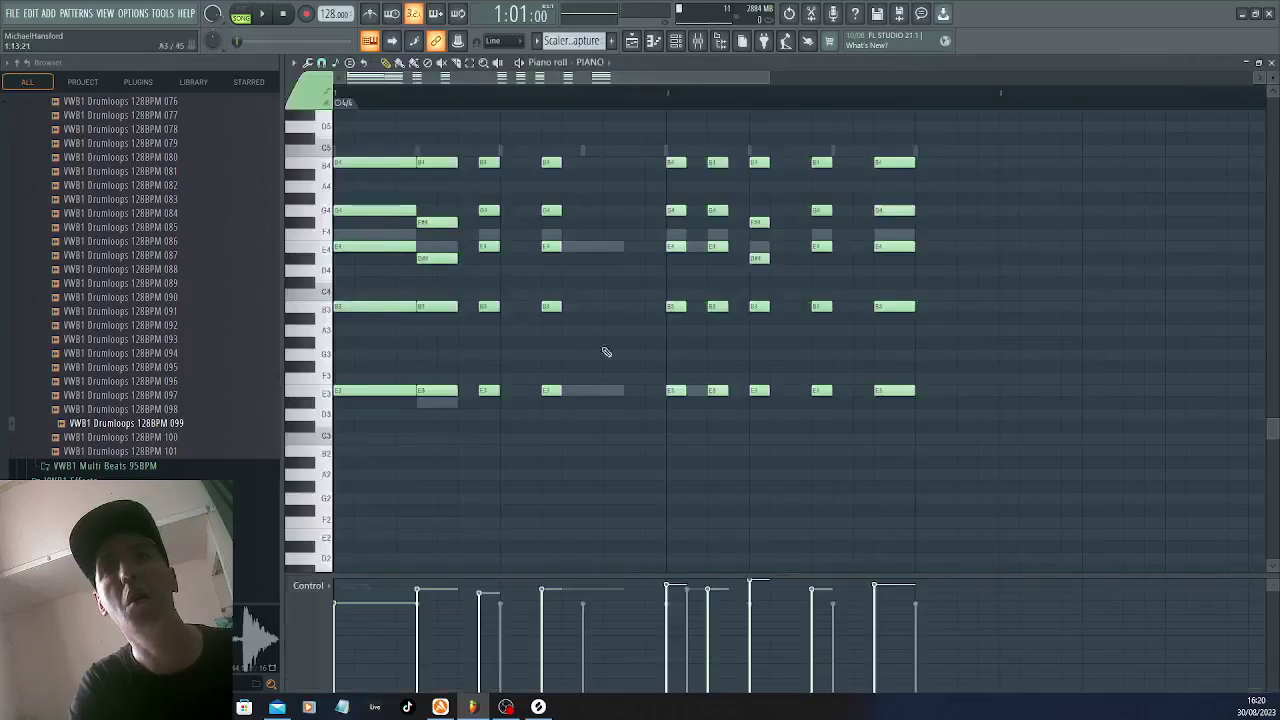
Transpose all Splice samples to the key of E with the project playing in FL Studio, and go back to Splice
click(538, 707)
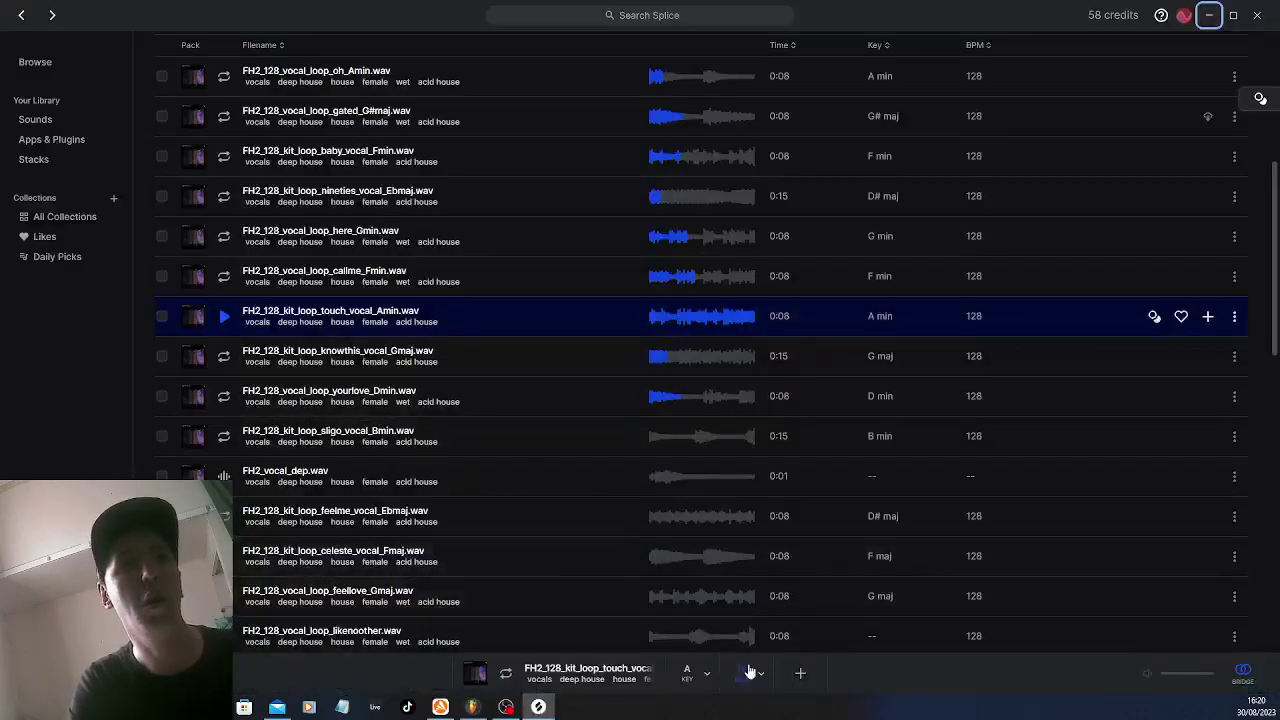
click(706, 675)
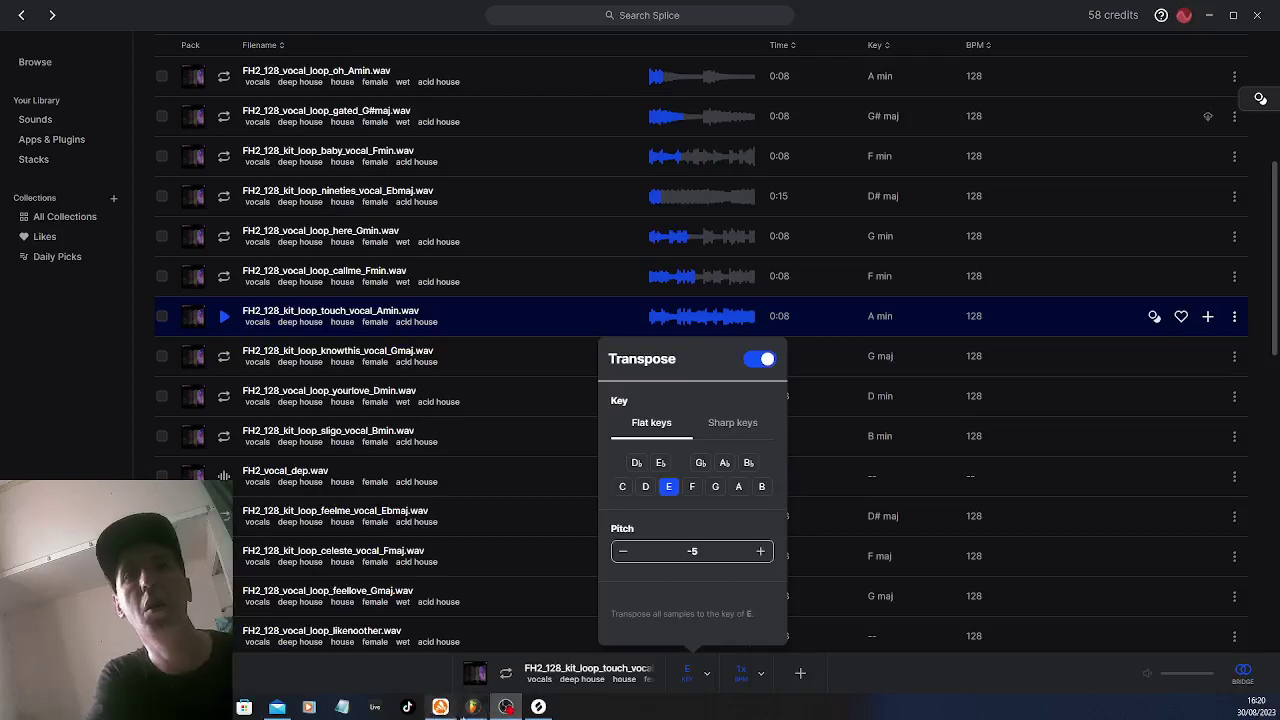
click(472, 707)
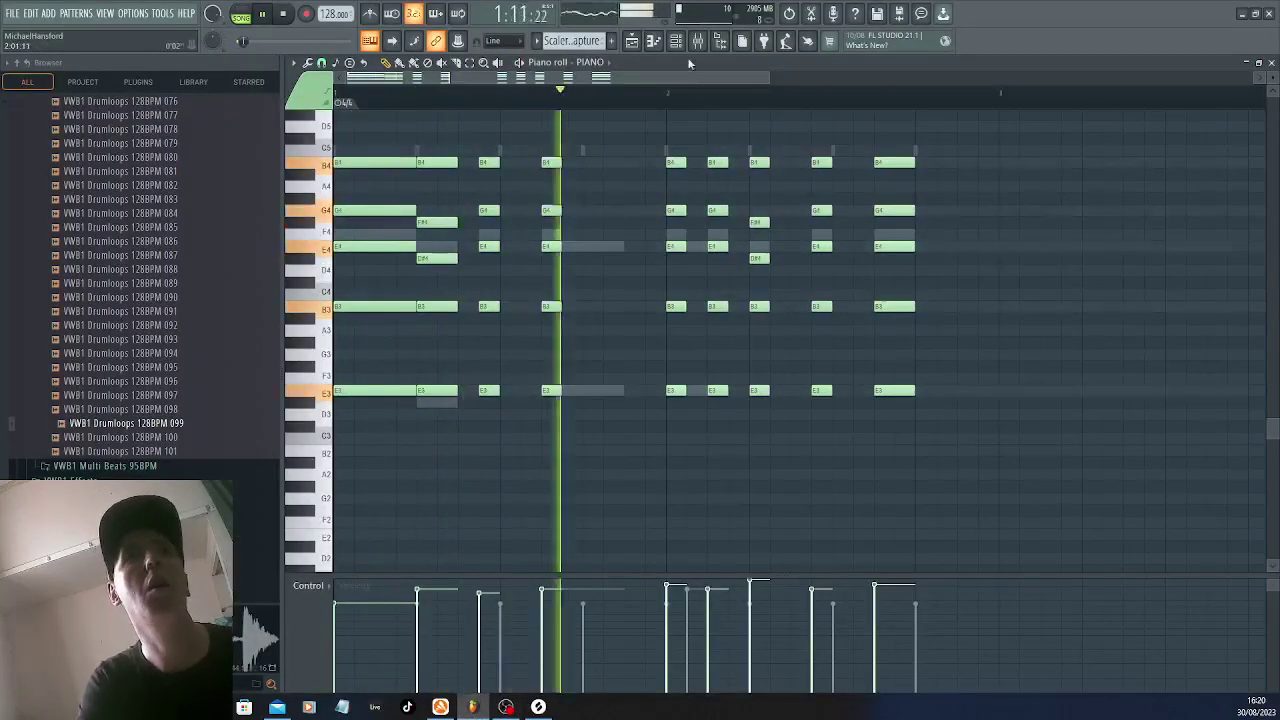
click(676, 41)
click(539, 707)
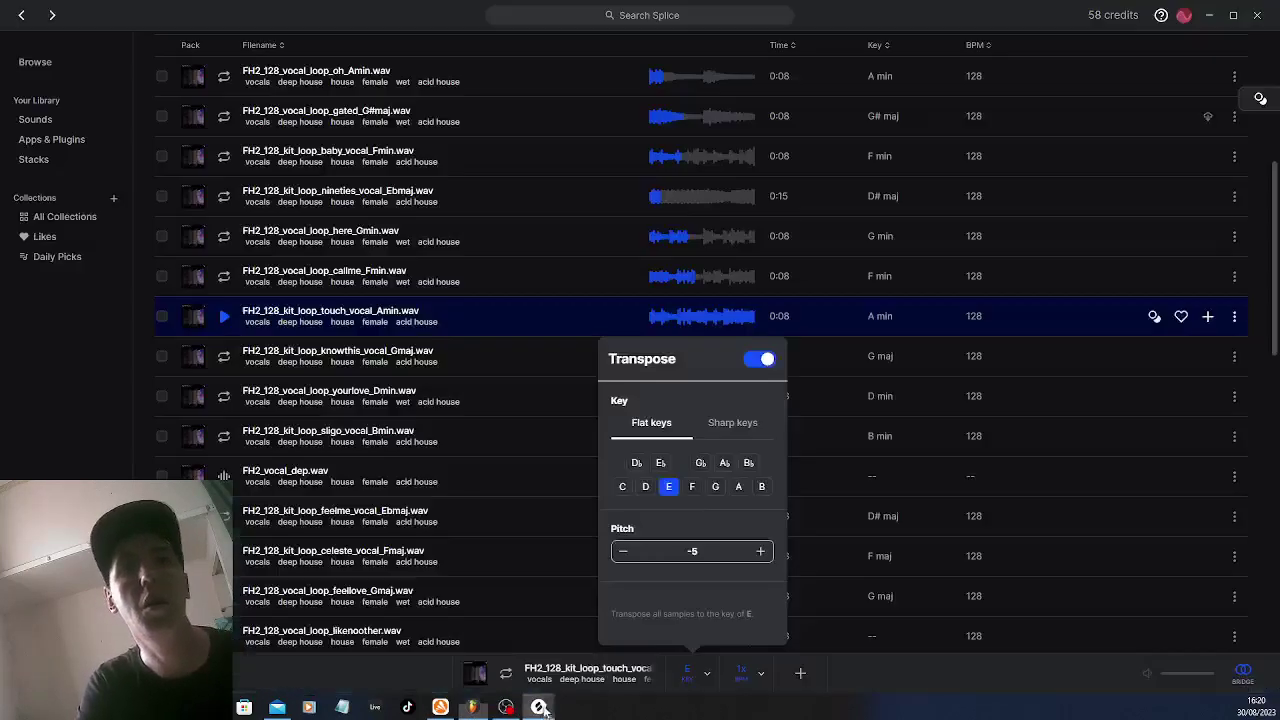
Audition FH2_128_kit_loop_nineties_vocal_Ebmaj.wav and FH2_128_kit_loop_baby_vocal_Fmin.wav against the project, and add the baby vocal loop to the library
click(519, 210)
scroll(540, 188, up, 3)
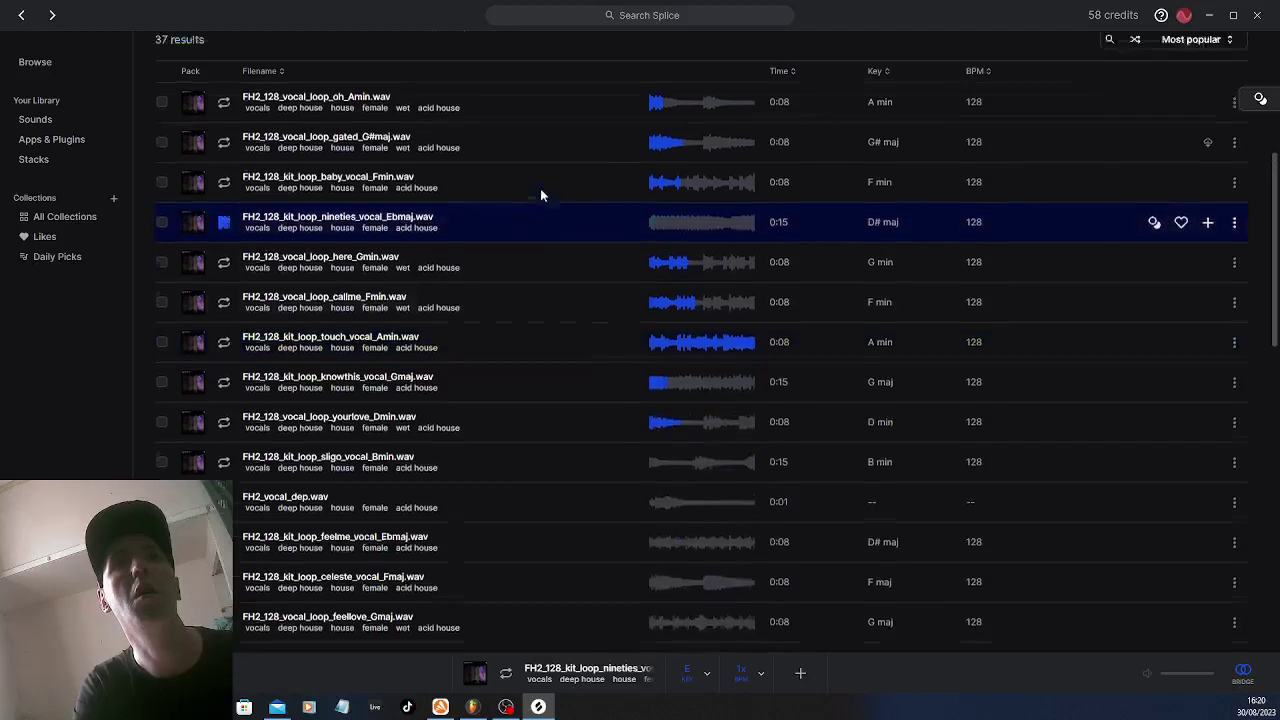
click(550, 284)
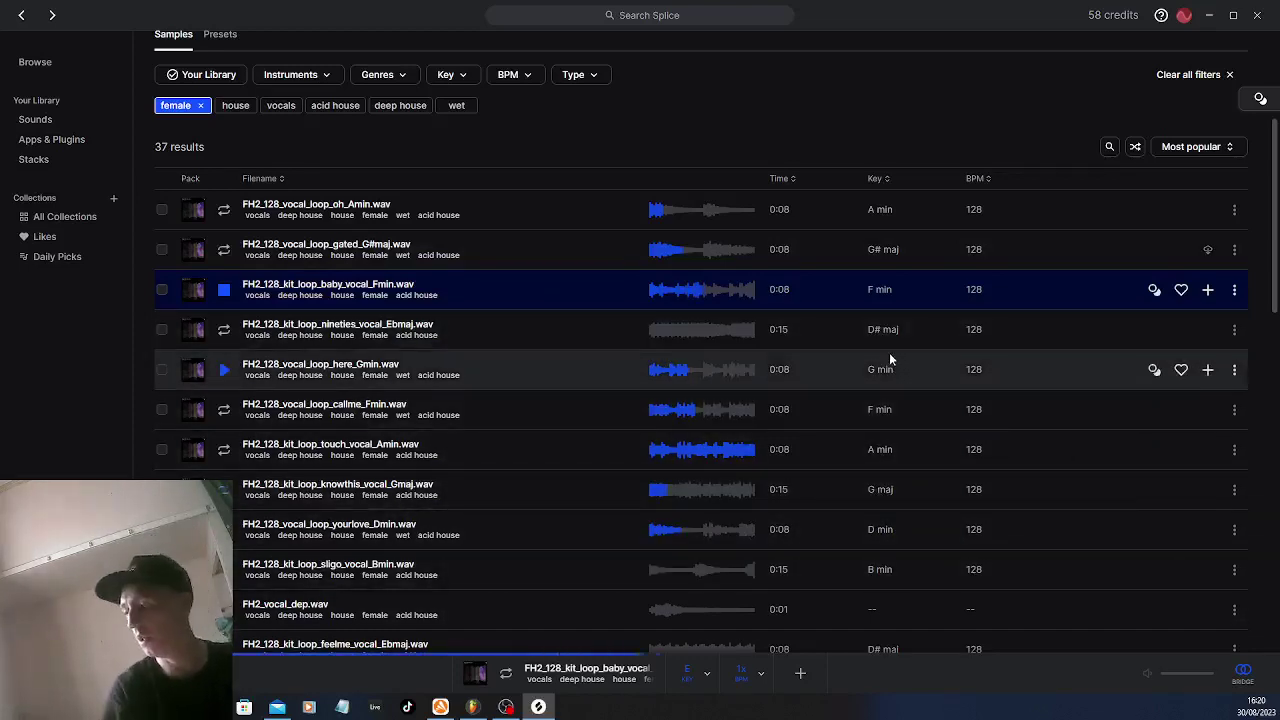
click(1207, 298)
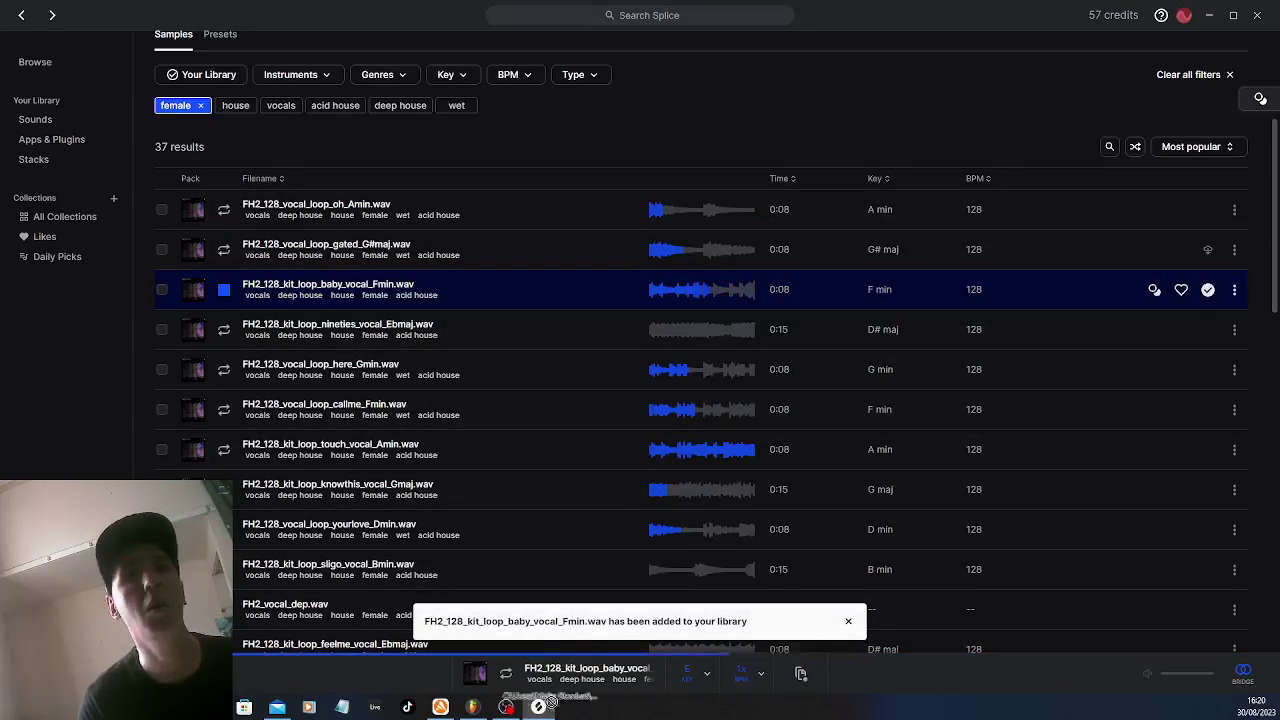
Place the baby vocal loop at bar 1 of Track 3 in the FL Studio playlist, stop playback and unmute Track 3
drag(474, 706, 505, 196)
key(space)
click(453, 203)
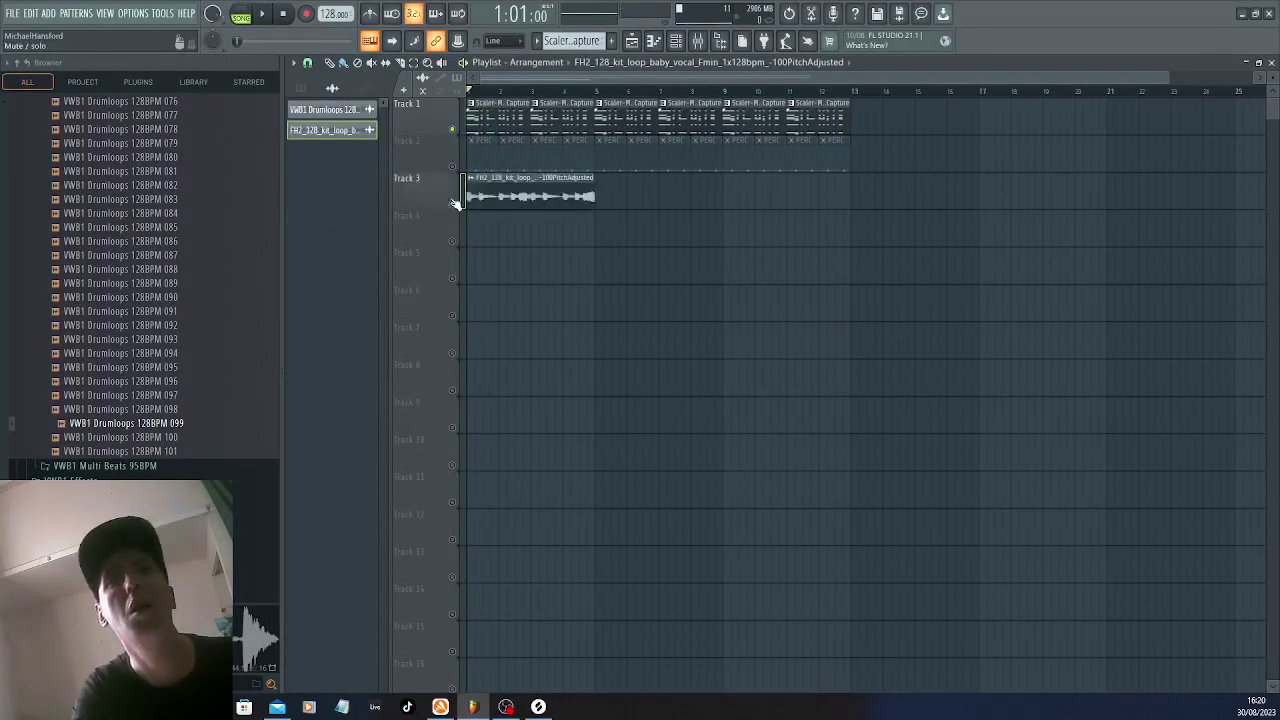
Set the vocal clip's channel volume to about 45% and mute mixer Insert 2 while playing the arrangement
double_click(480, 190)
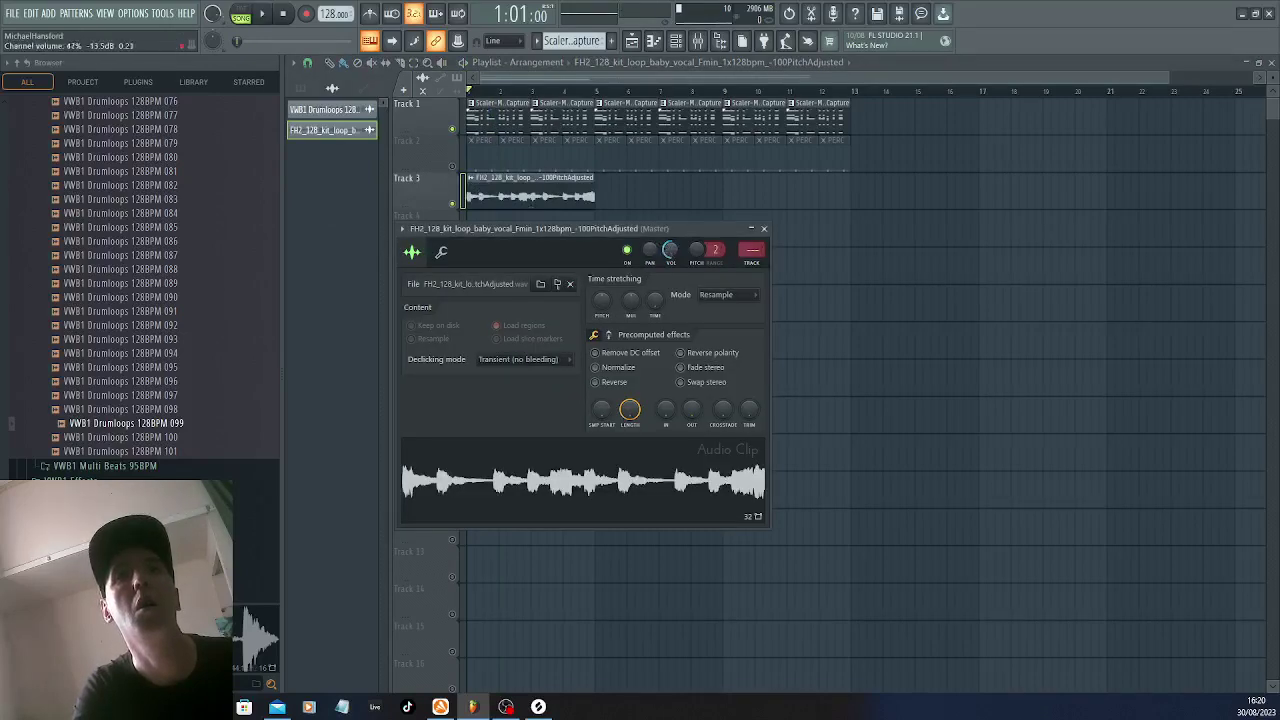
click(700, 41)
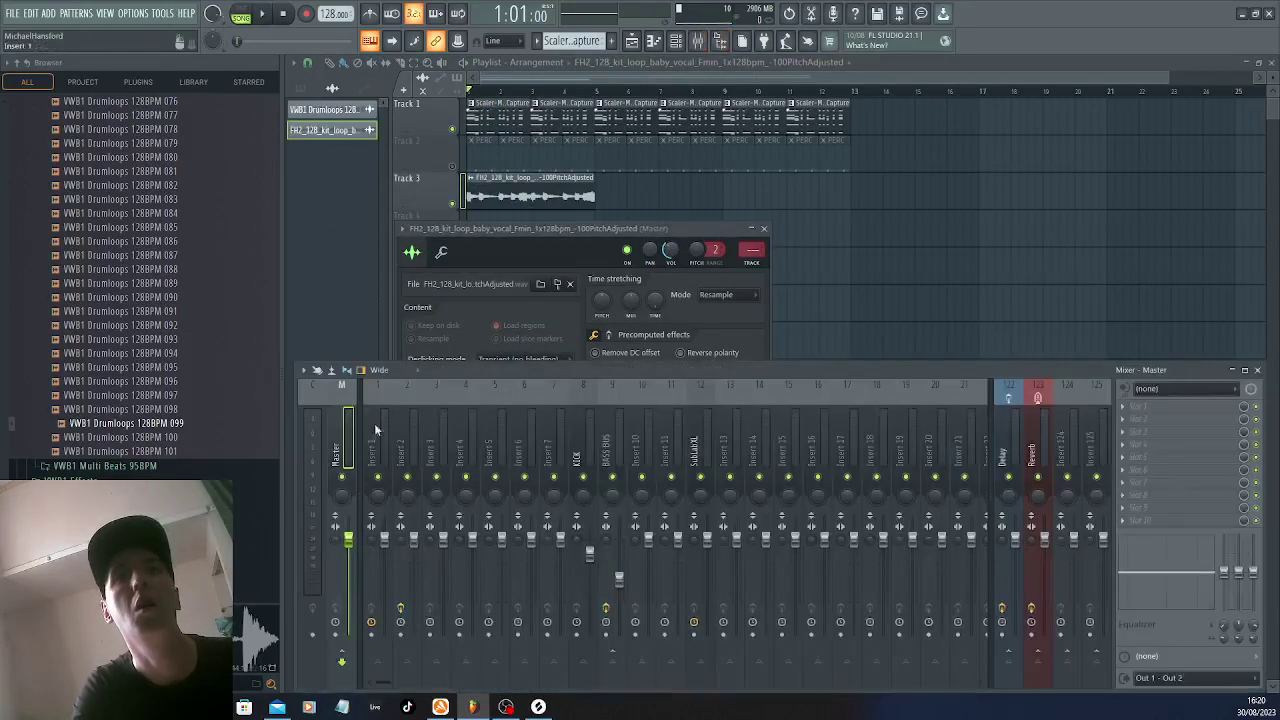
key(space)
key(space)
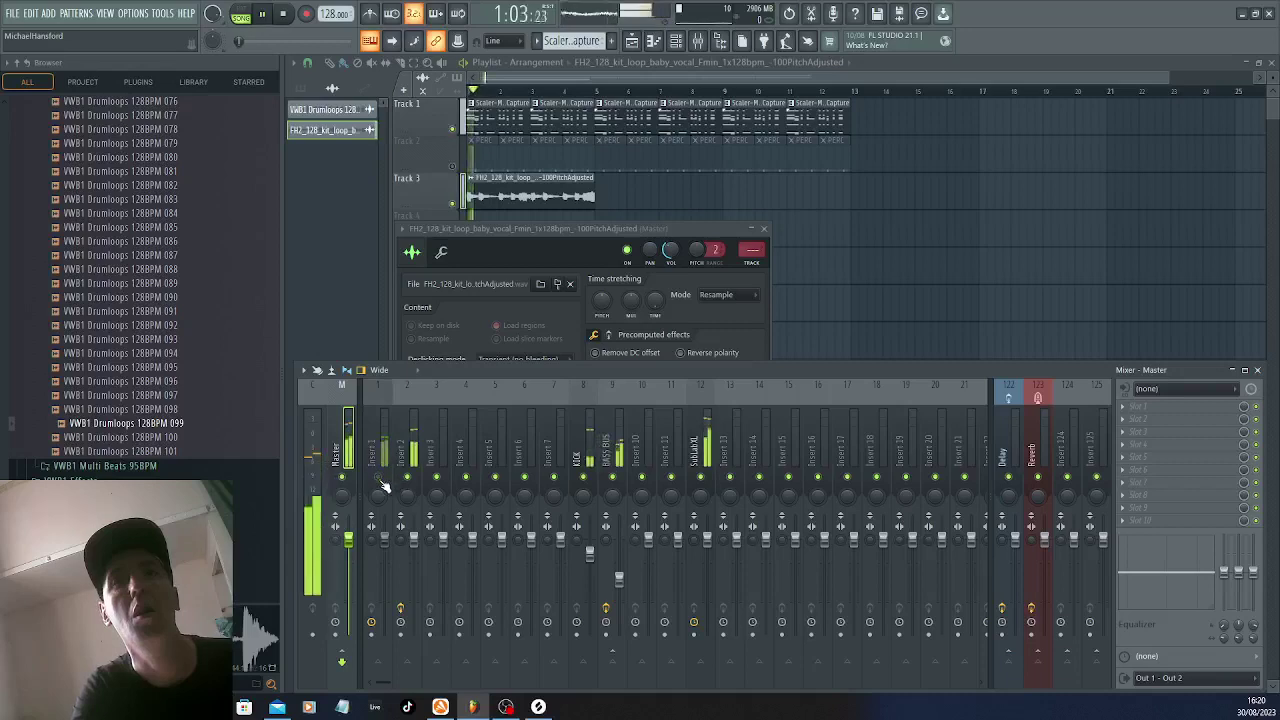
key(space)
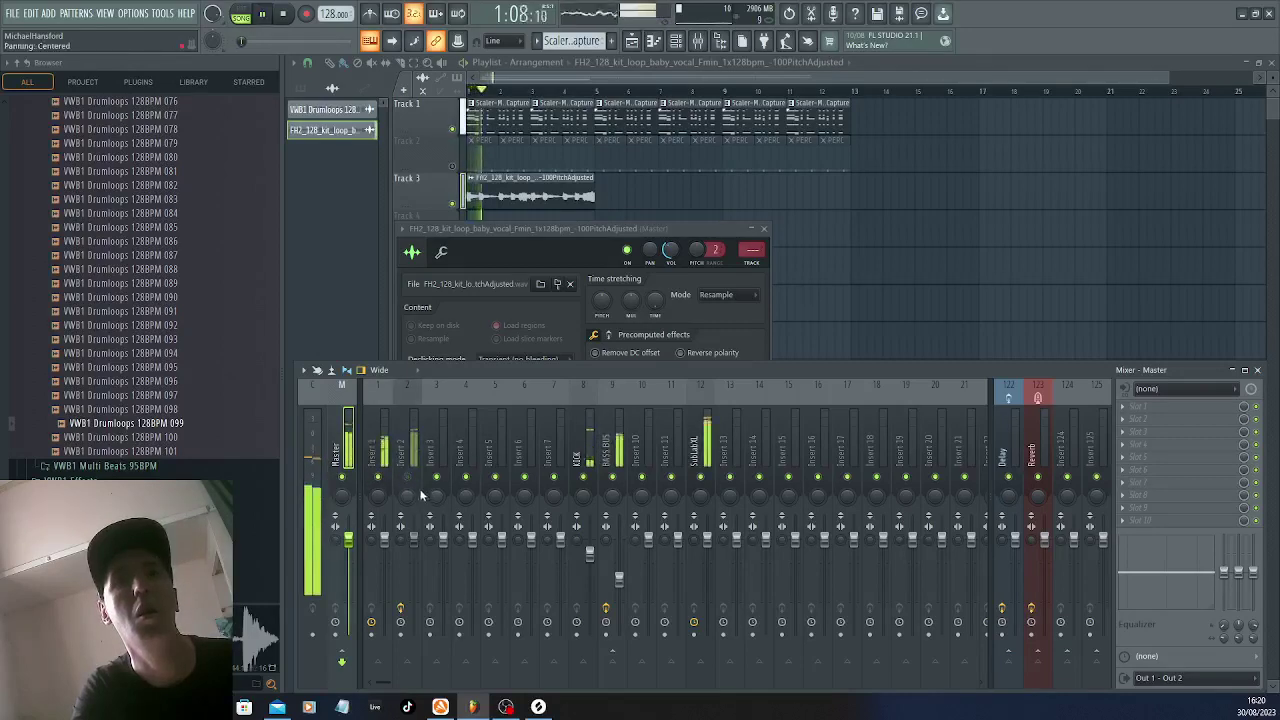
click(668, 251)
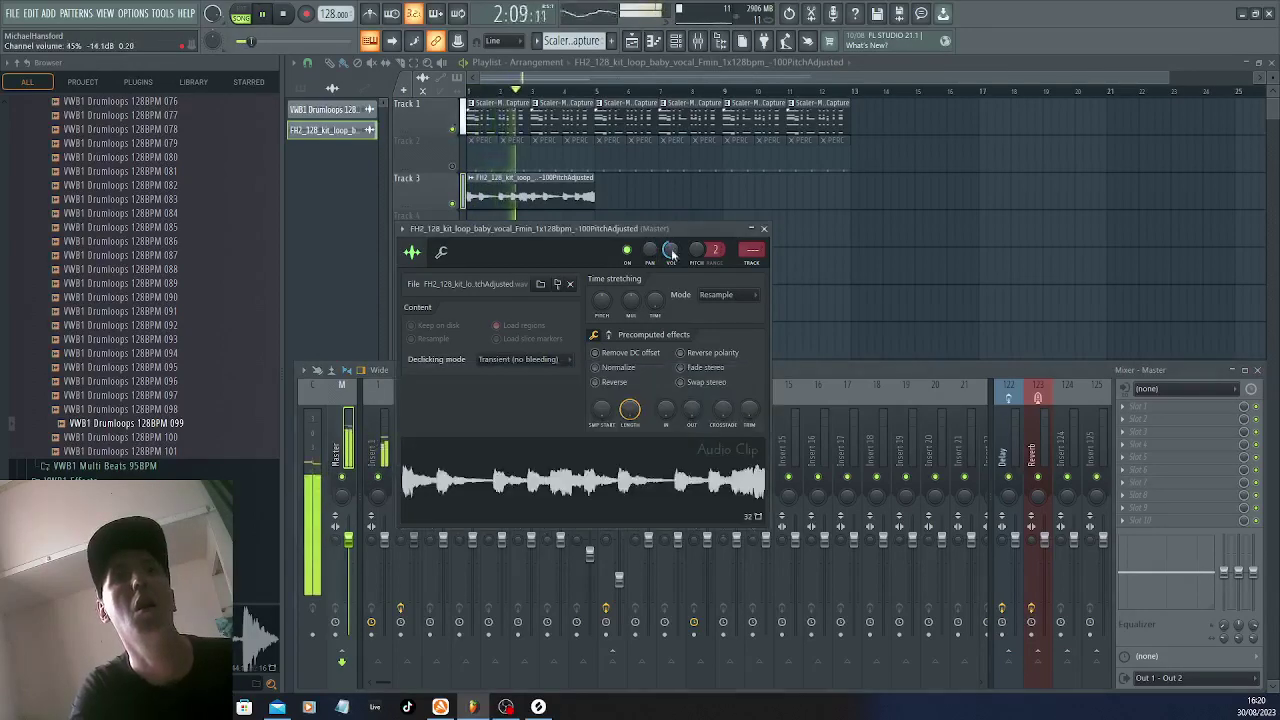
Repeat the vocal clip twice on Track 3 up to bar 13 and unmute Track 2
drag(601, 205, 757, 225)
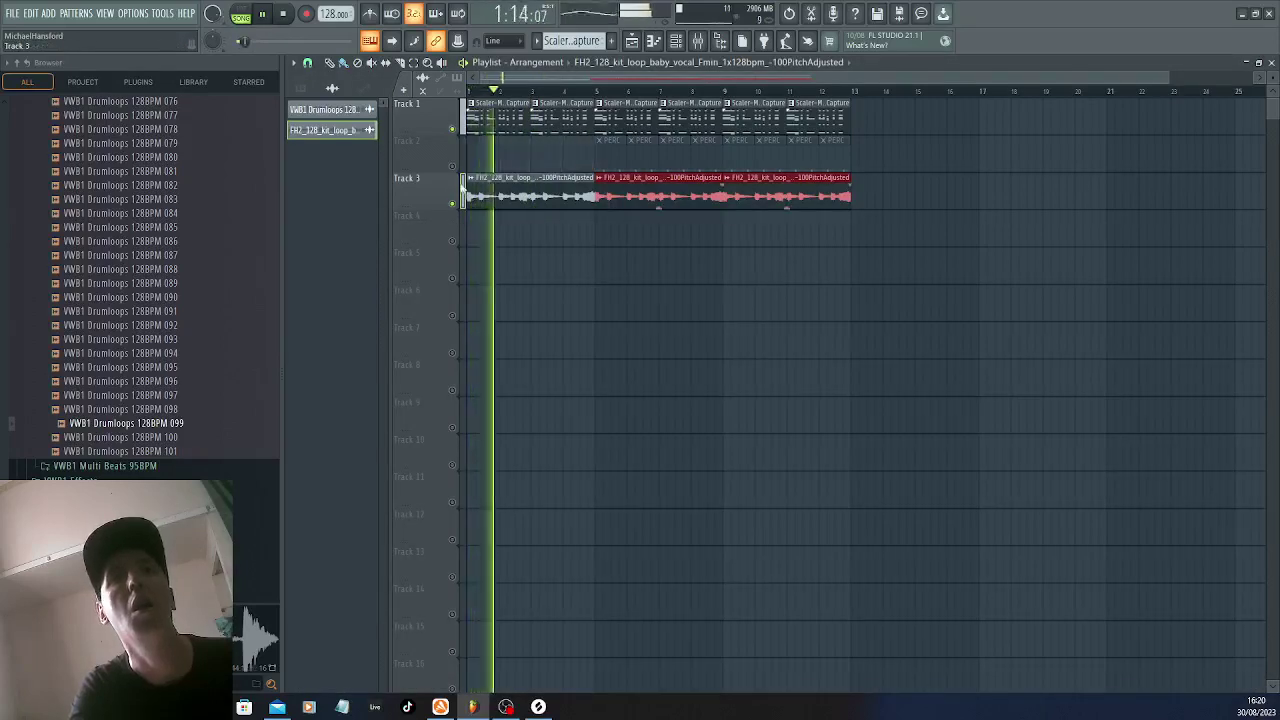
click(453, 166)
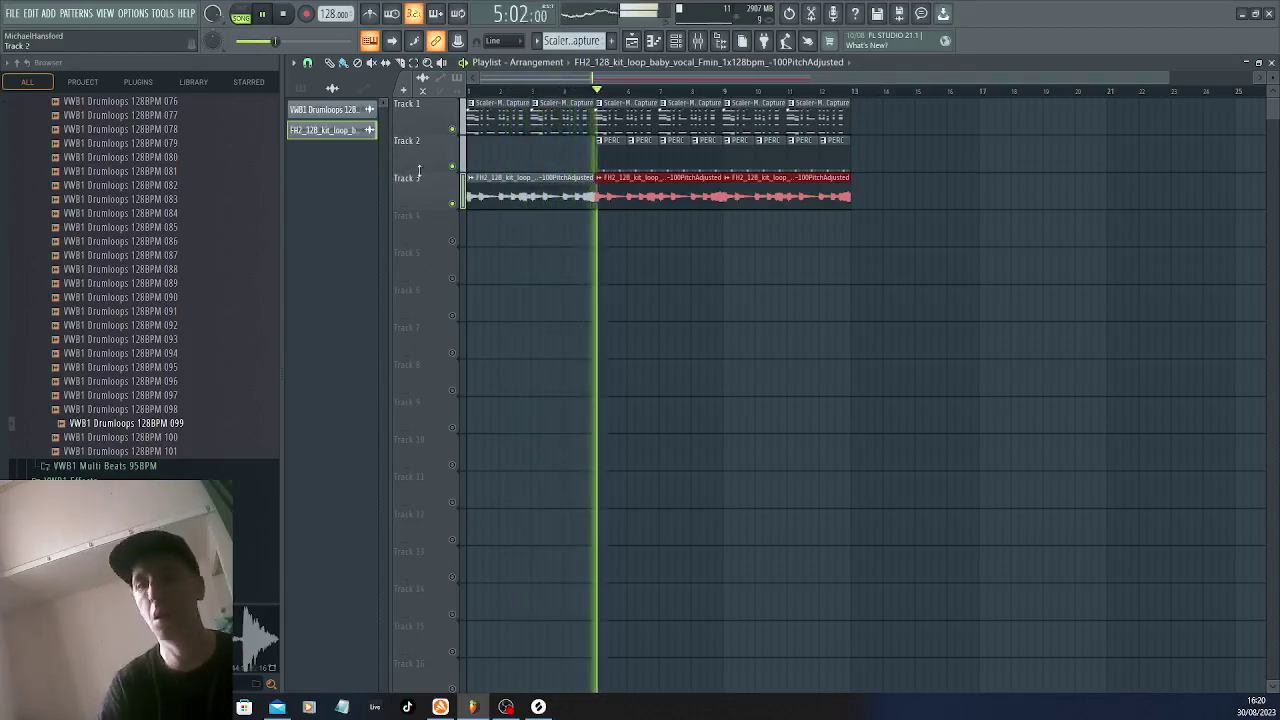
Delete the four PERC clips between bars 5 and 9 on Track 2
right_click(621, 161)
right_click(643, 160)
right_click(675, 158)
right_click(706, 157)
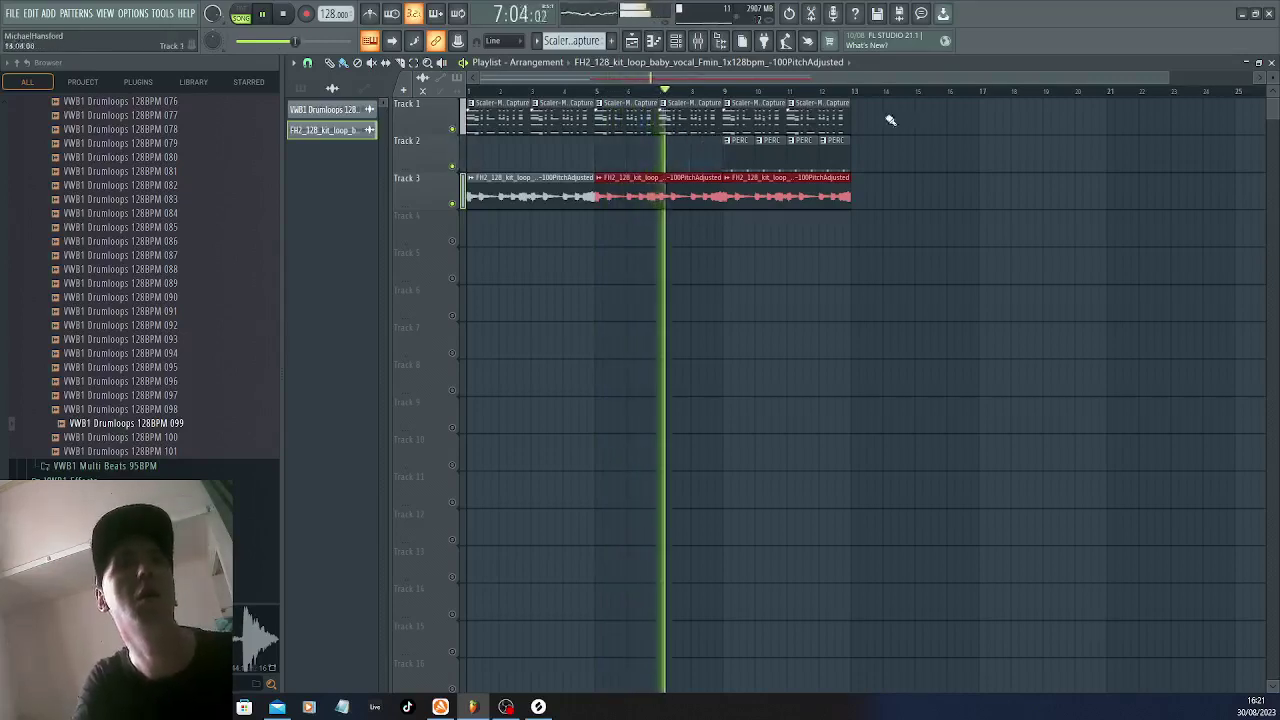
Extend the Scaler-MidiCapture clips on Track 1 and the PERC clips on Track 2 from bar 13 to bar 23
click(838, 119)
drag(858, 120, 1134, 137)
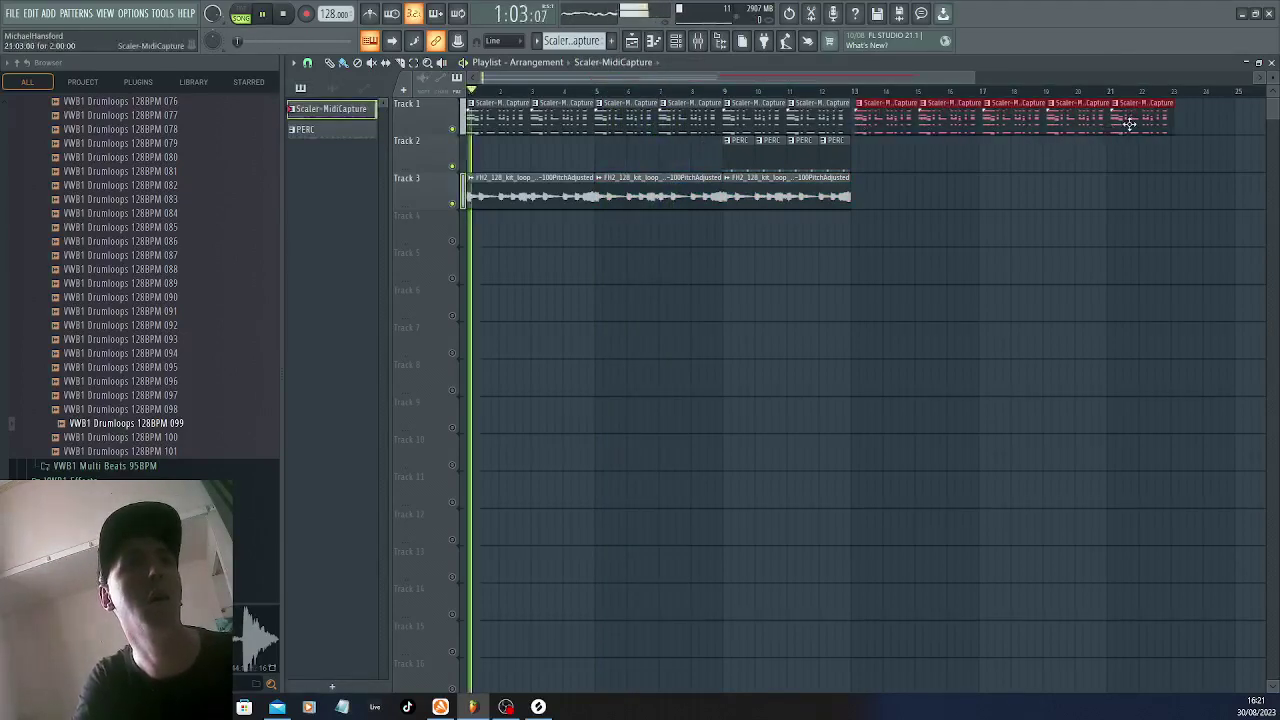
click(835, 142)
mouse_move(858, 145)
mouse_down()
mouse_move(858, 160)
mouse_move(1135, 179)
mouse_up()
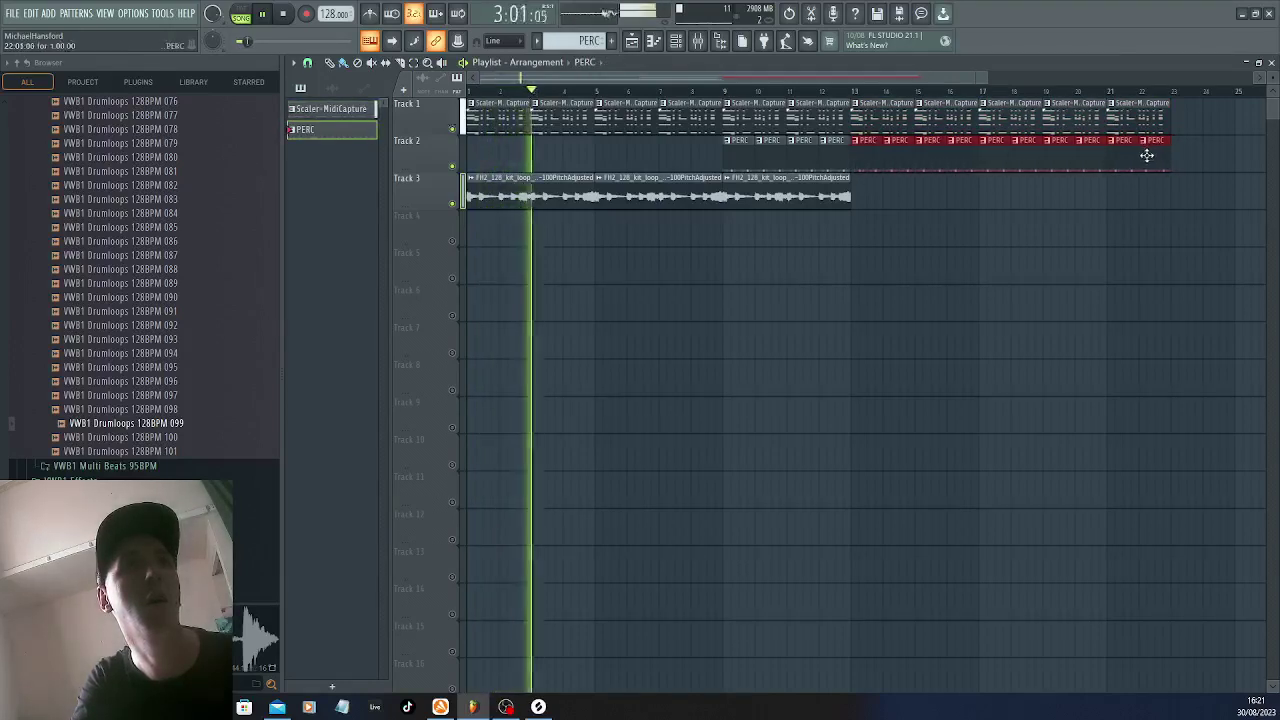
Repeat the vocal clip on Track 3 up to bar 25 and delete the vocal clips between bars 9 and 17
click(858, 195)
mouse_move(857, 197)
mouse_down()
mouse_move(956, 214)
mouse_move(1208, 215)
mouse_up()
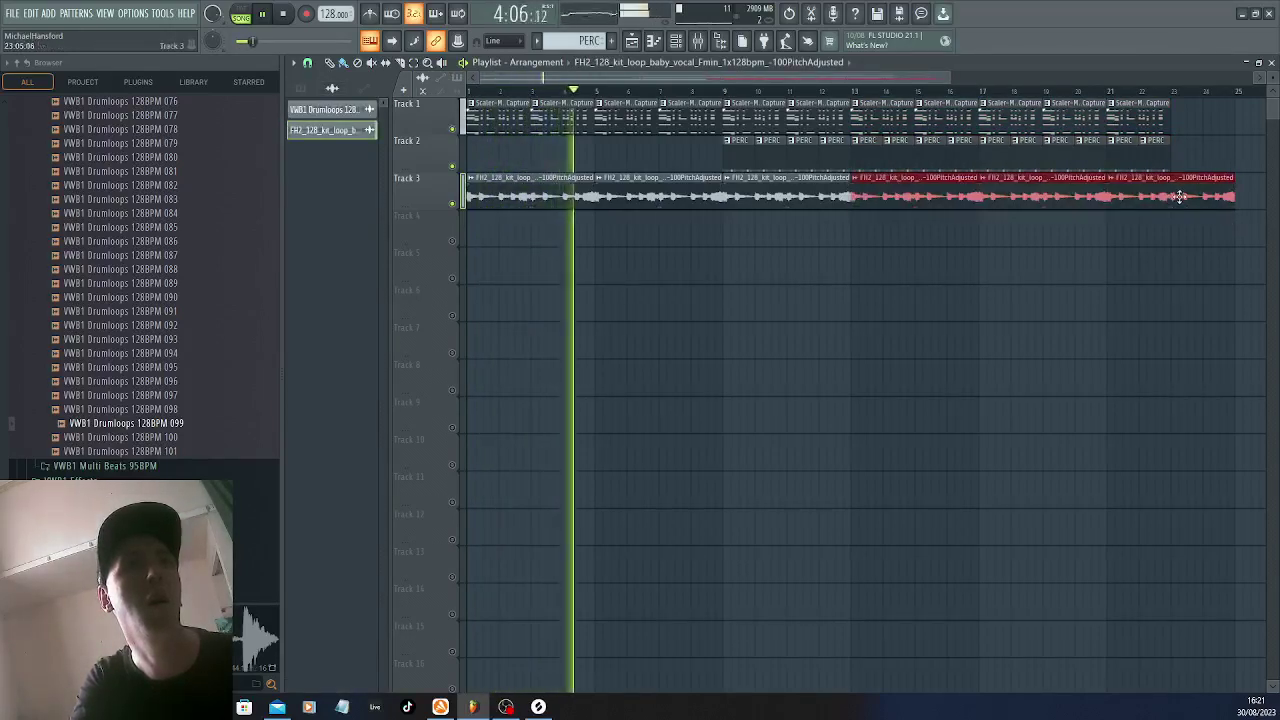
right_click(791, 200)
right_click(900, 200)
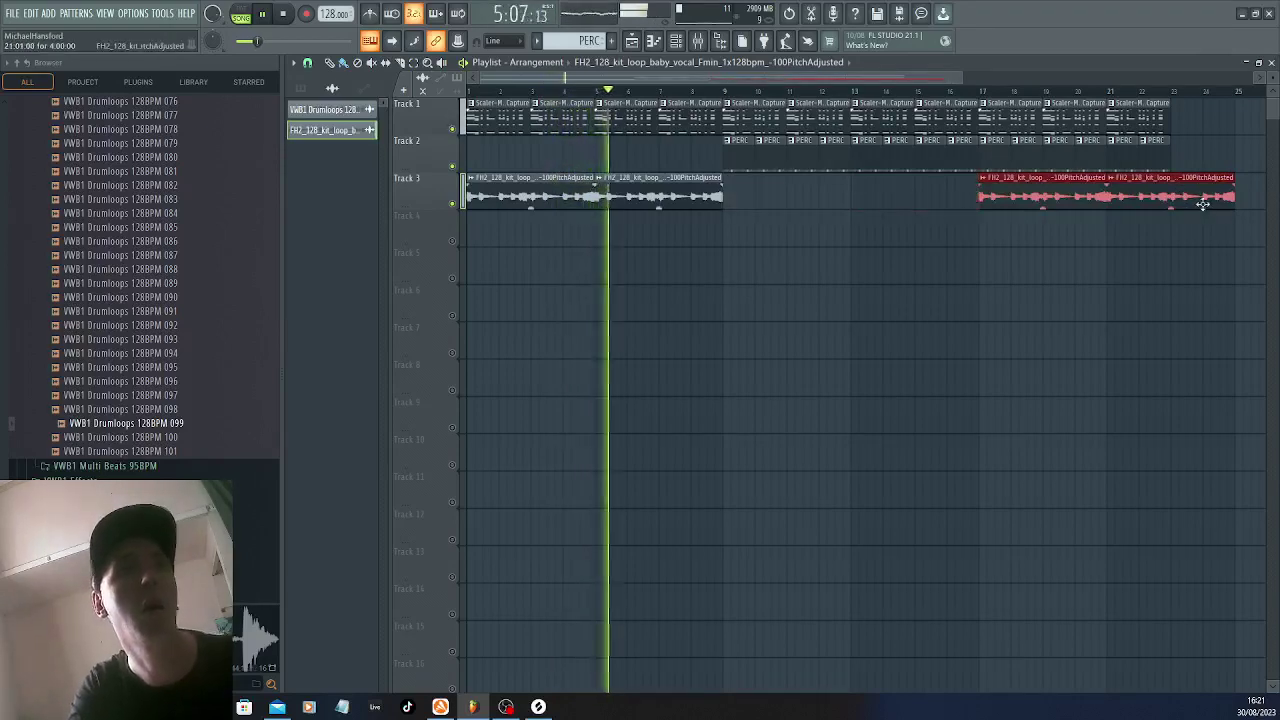
Add two PERC clips on Track 2 and one Scaler-MidiCapture clip on Track 1 to fill bars 23 to 25
click(1145, 148)
mouse_move(1170, 161)
mouse_down()
mouse_move(1220, 165)
mouse_move(1234, 150)
mouse_up()
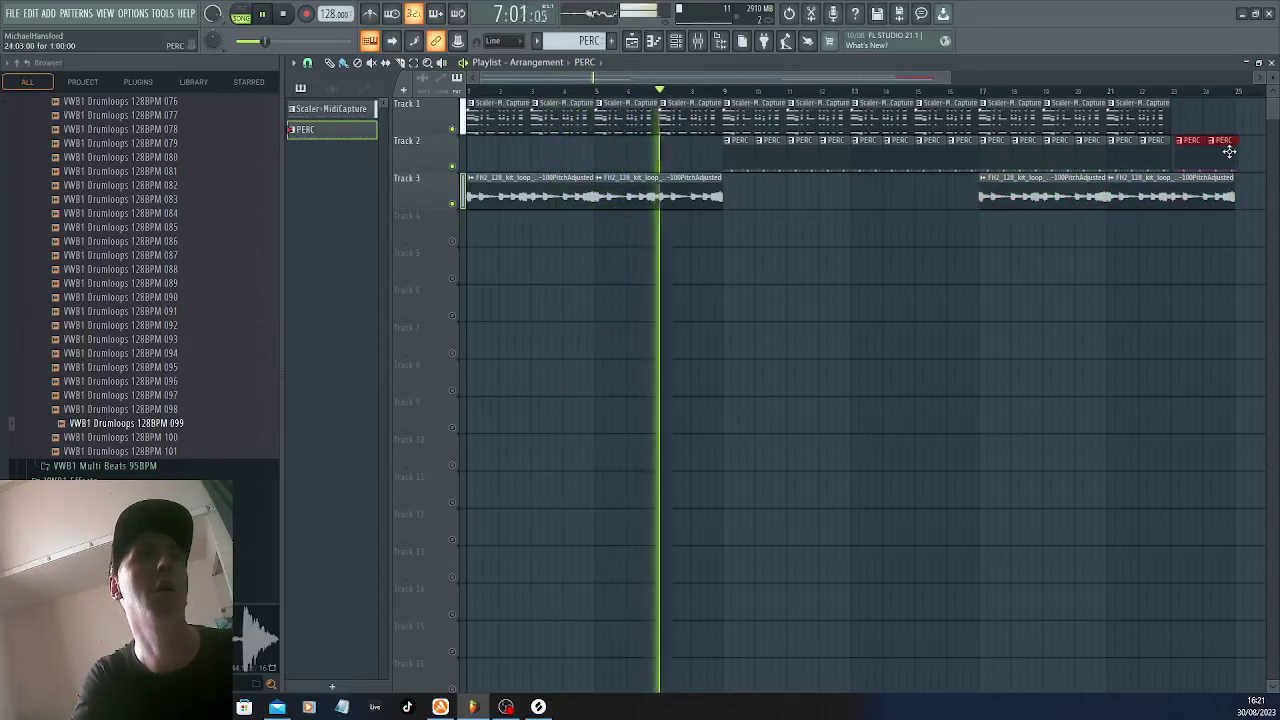
click(1157, 120)
click(1183, 124)
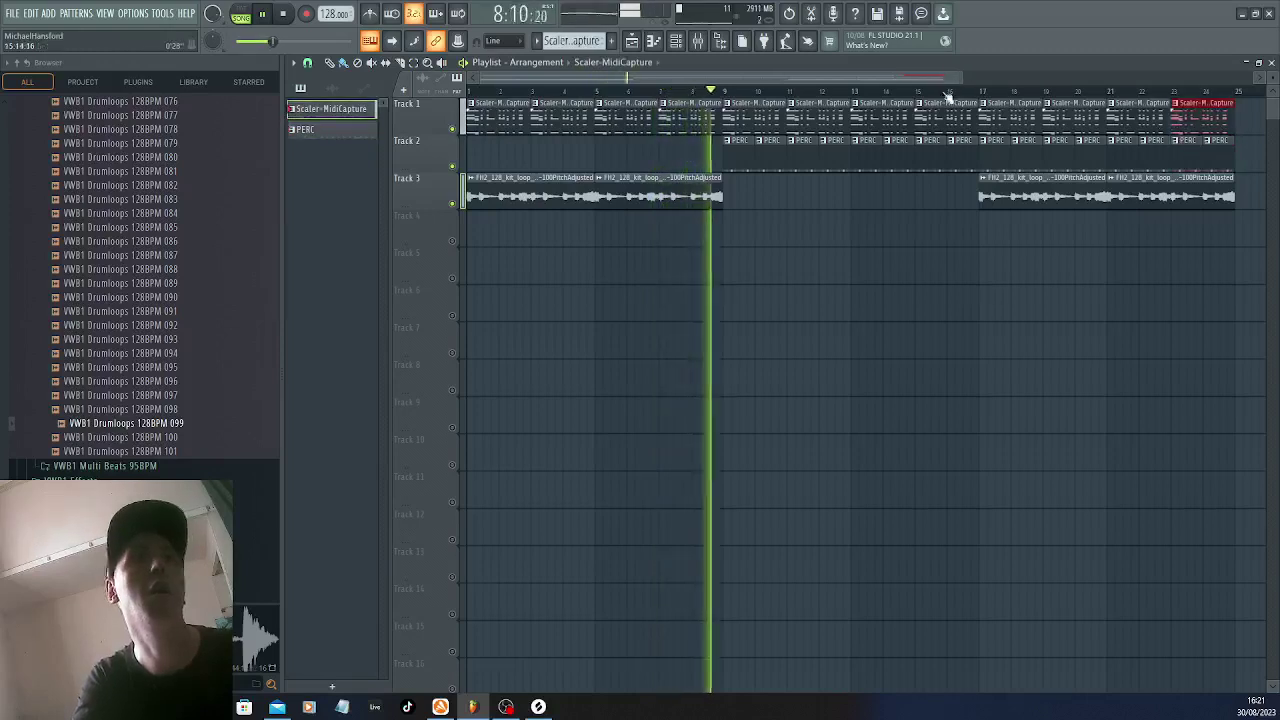
Move all clips on Tracks 1 to 3 from bars 1–25 so they start at bar 57, and play from there
scroll(1180, 110, down, 4)
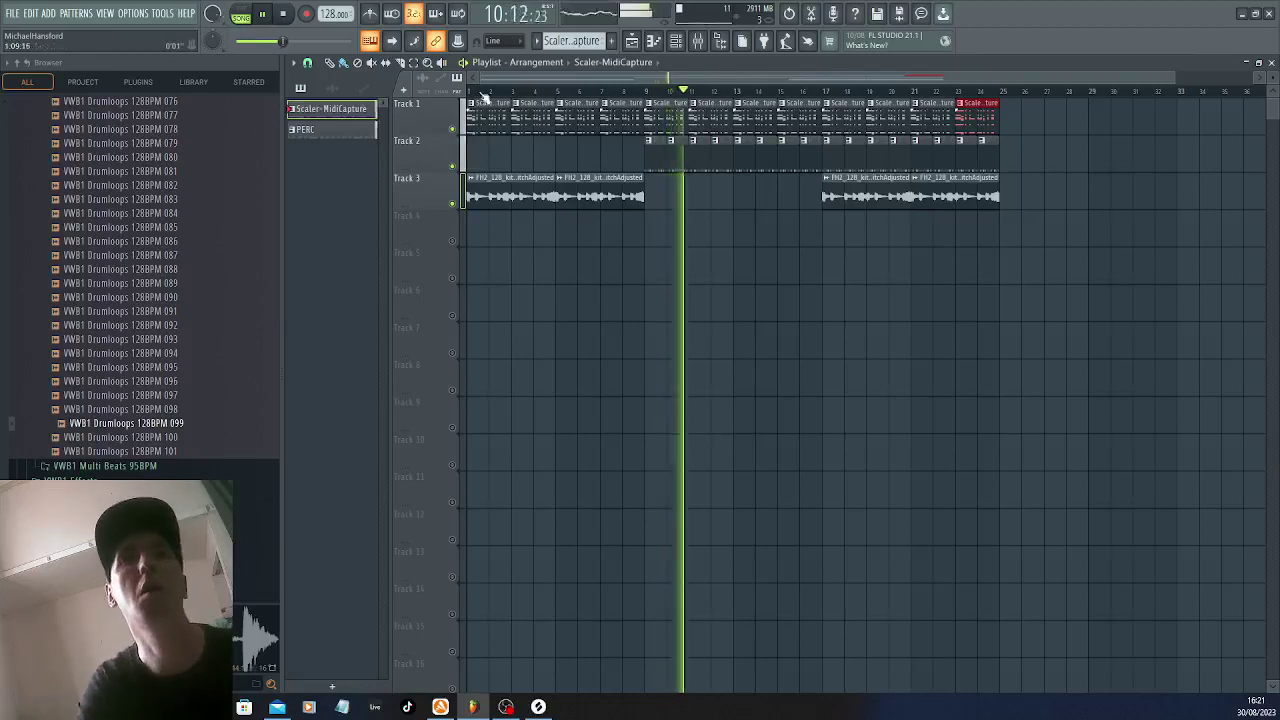
drag(469, 92, 1002, 136)
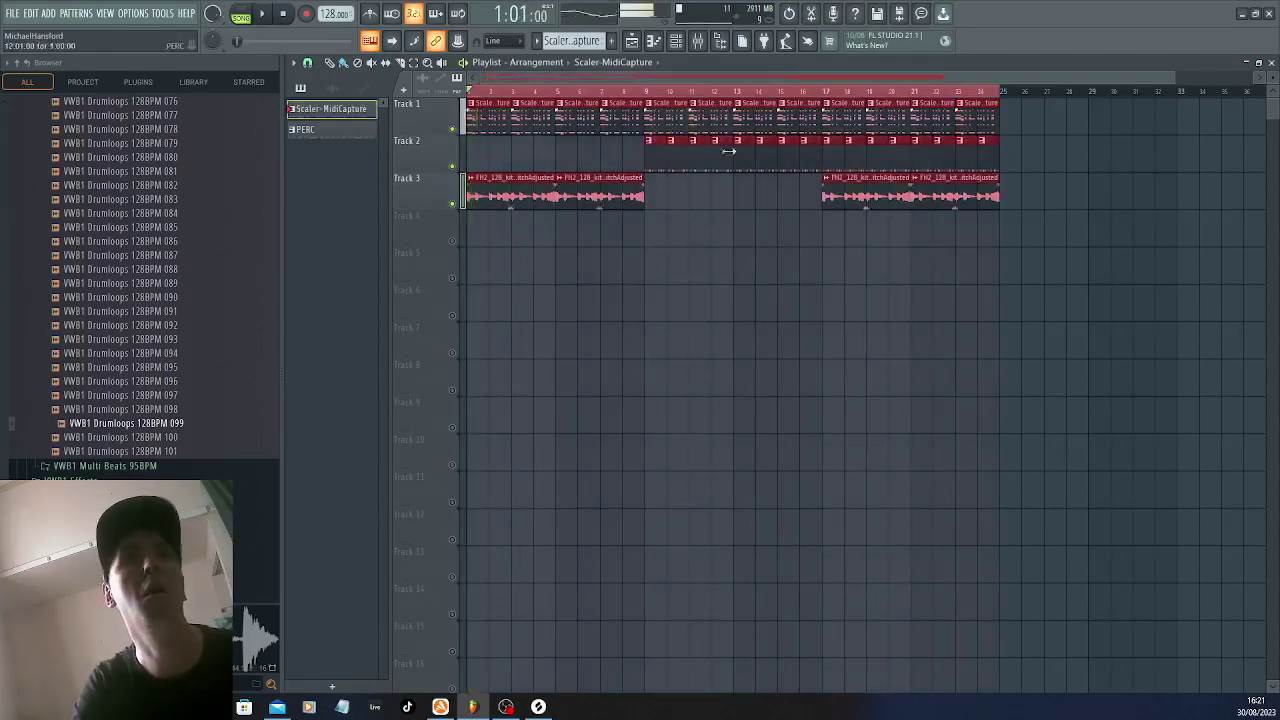
drag(484, 120, 1096, 108)
drag(928, 78, 1142, 79)
click(510, 95)
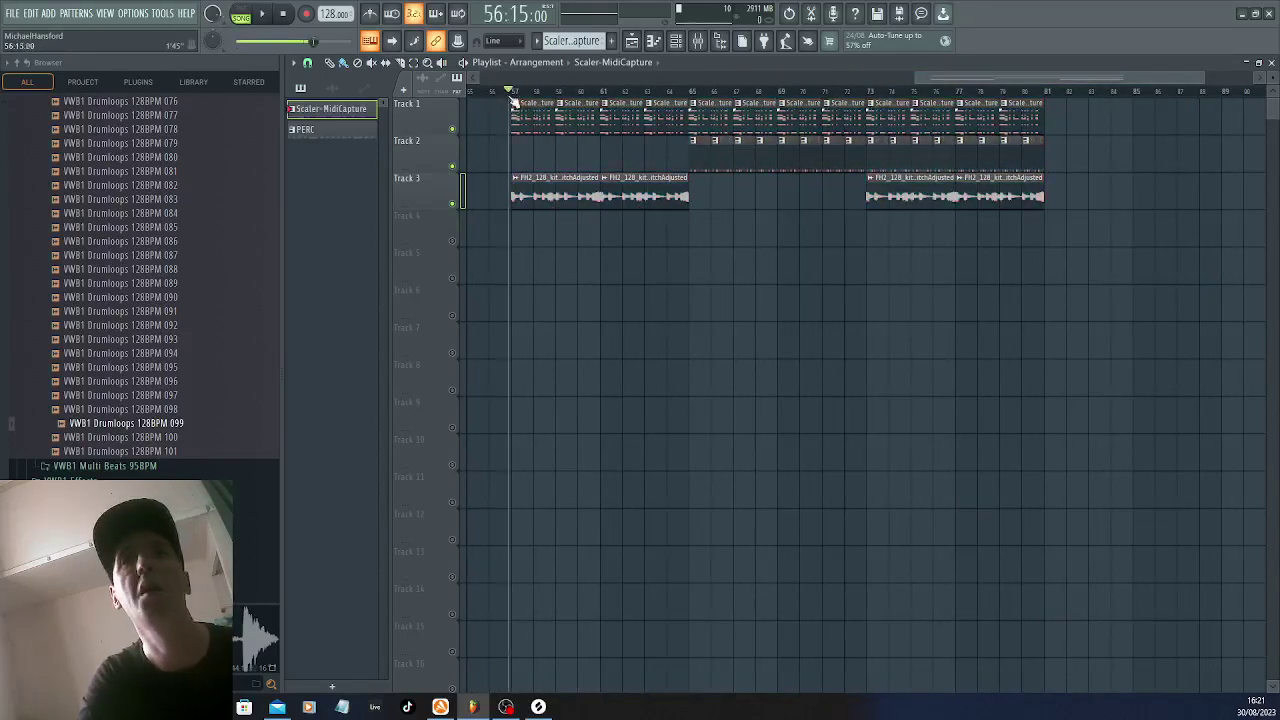
key(space)
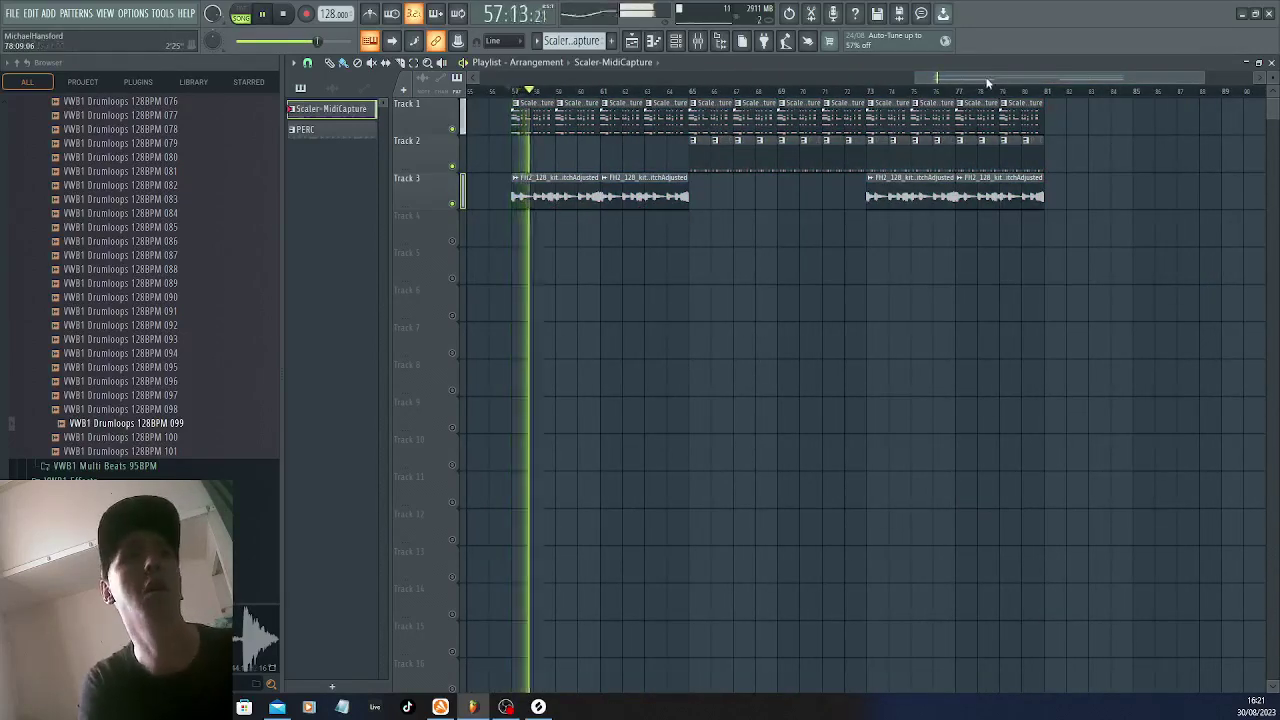
drag(988, 80, 884, 76)
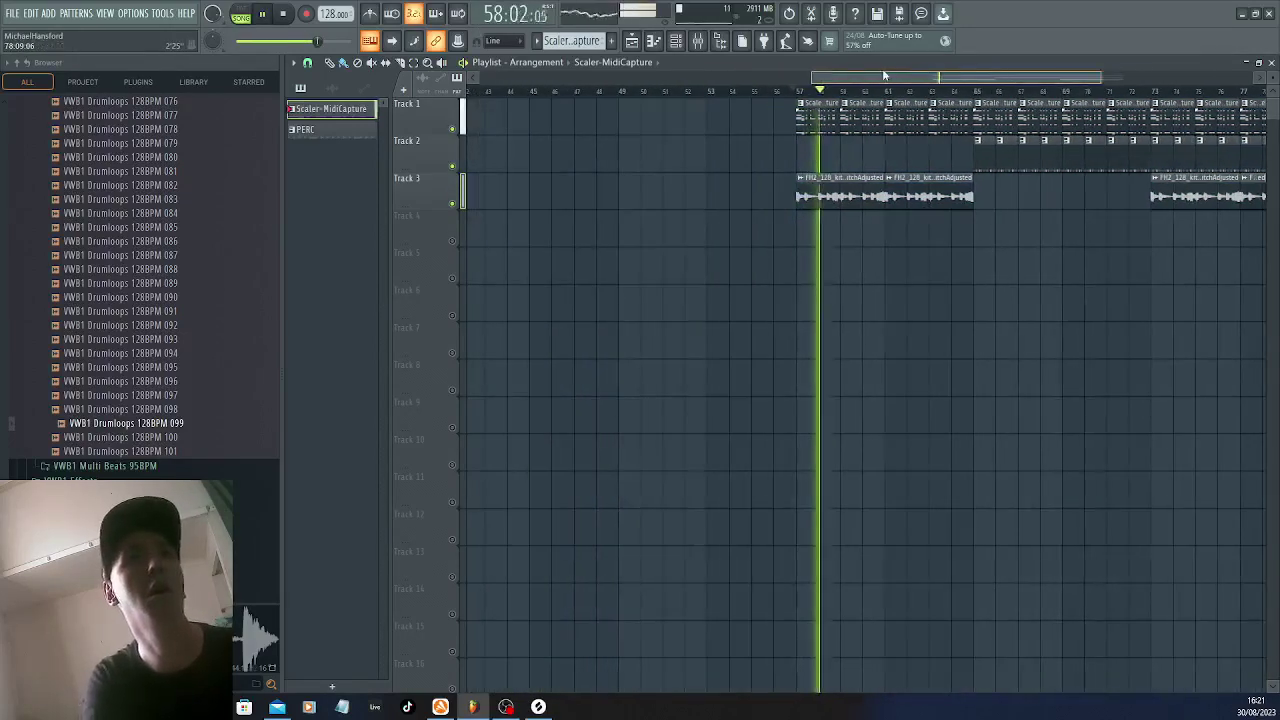
Create a new empty pattern and name it BD
click(676, 40)
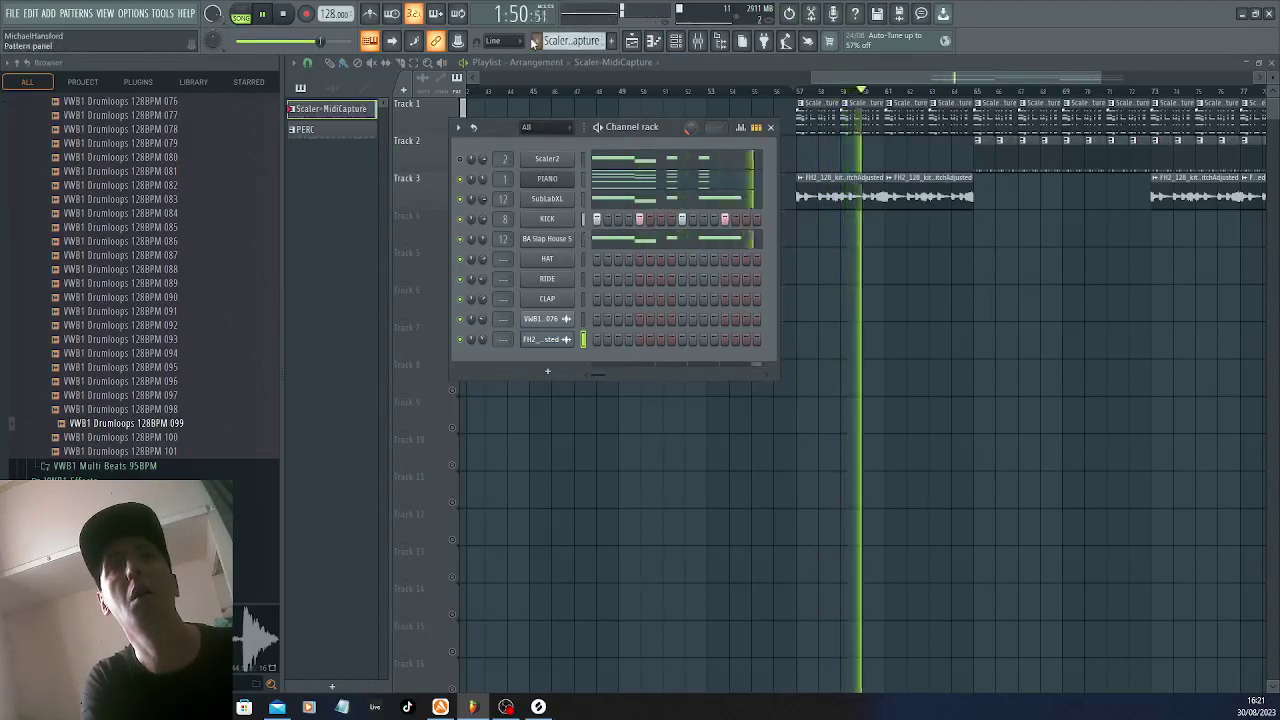
click(537, 40)
click(682, 61)
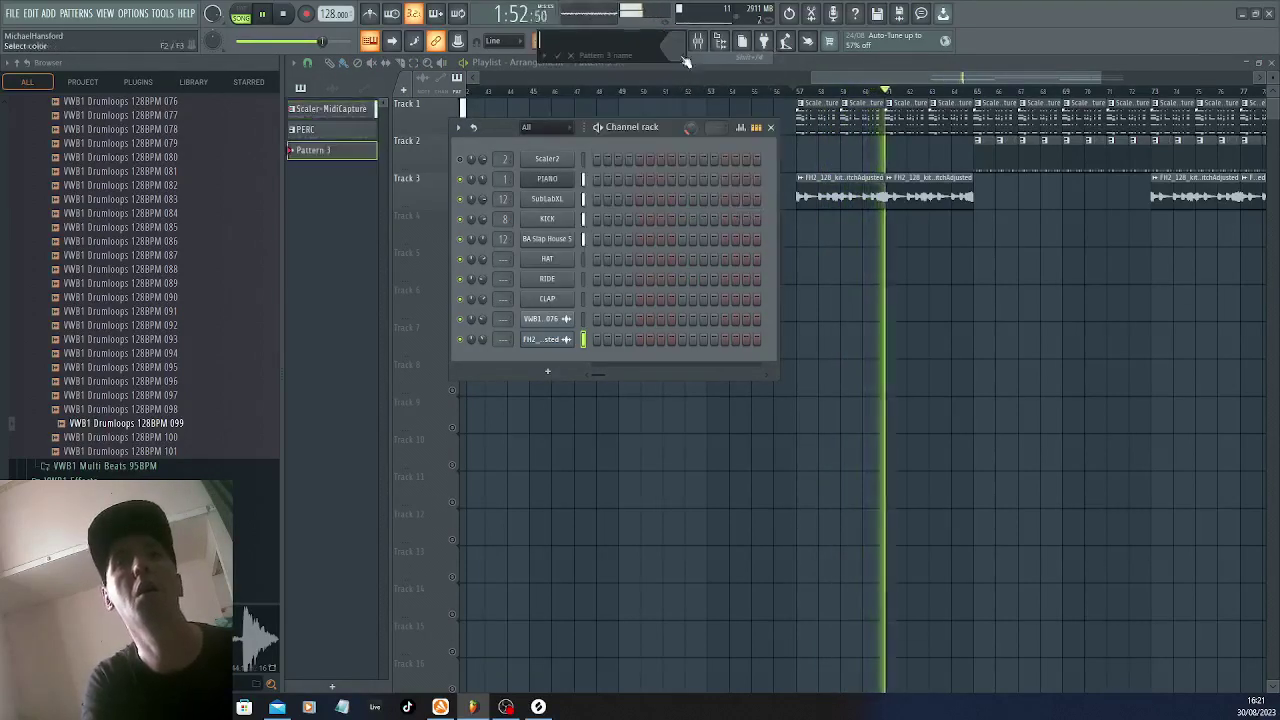
text(BD)
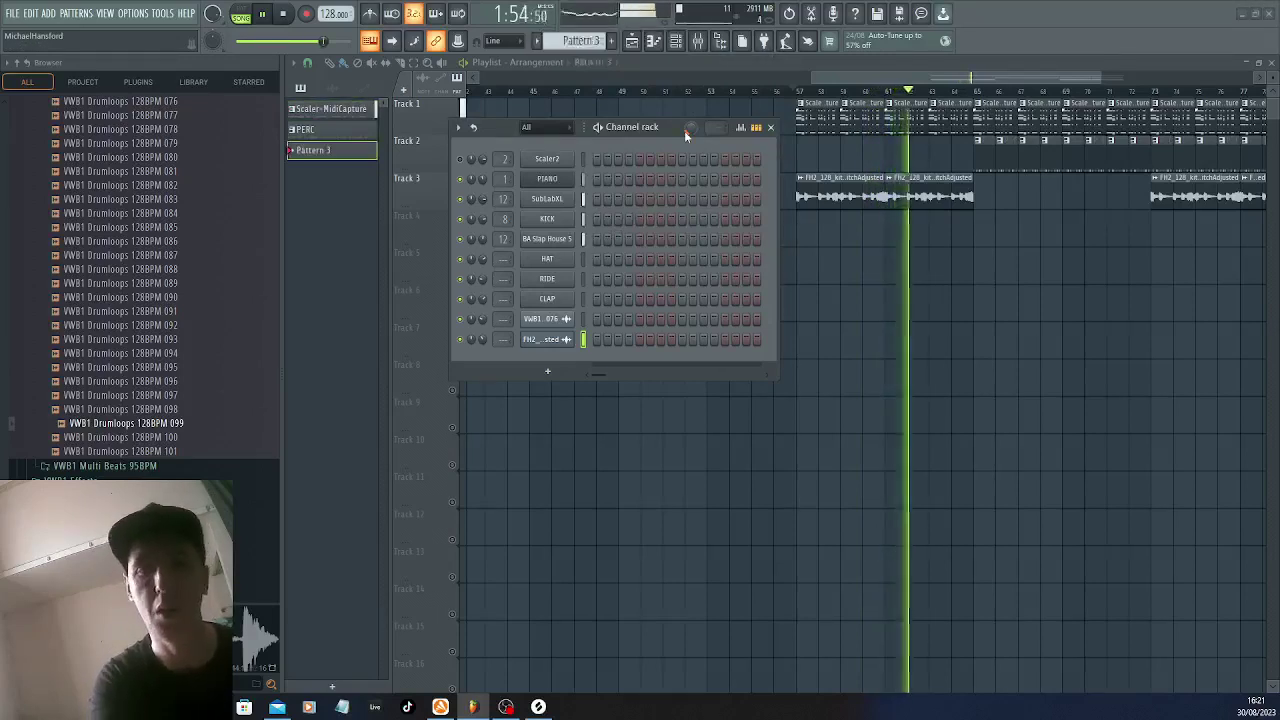
key(Return)
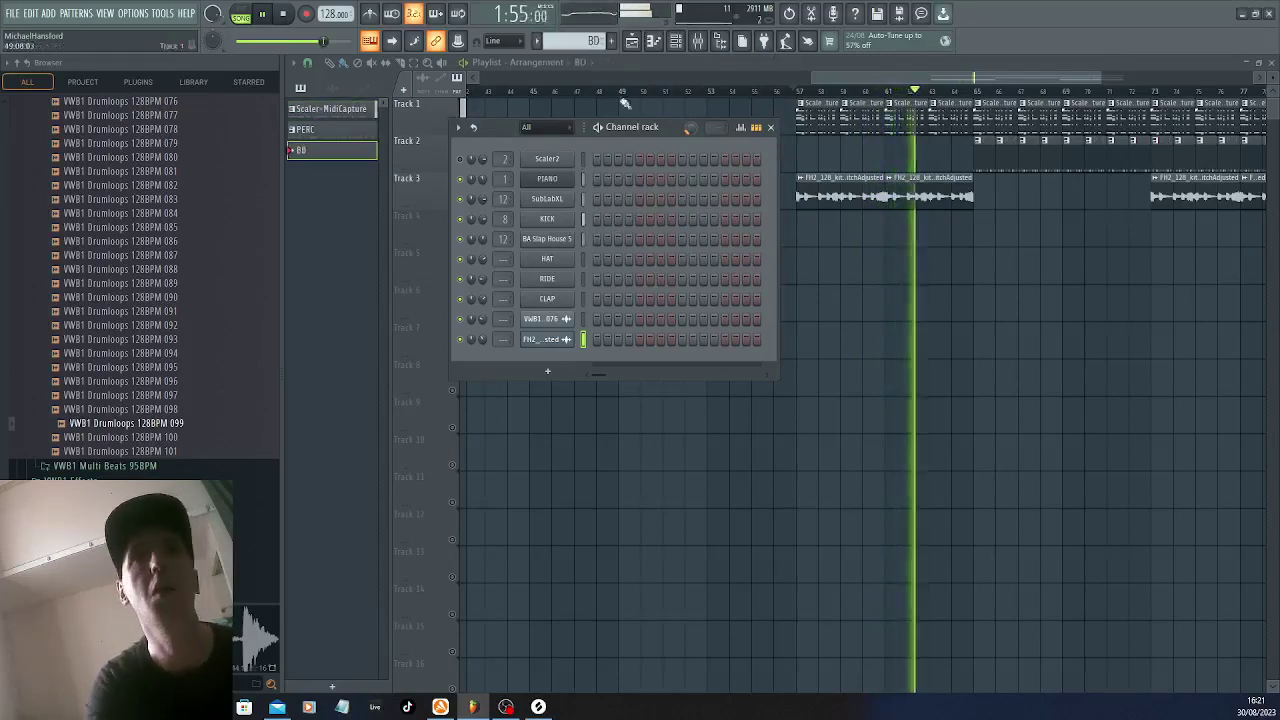
Add a Blade2 instrument channel and paste the previously copied notes into it
click(548, 372)
click(545, 235)
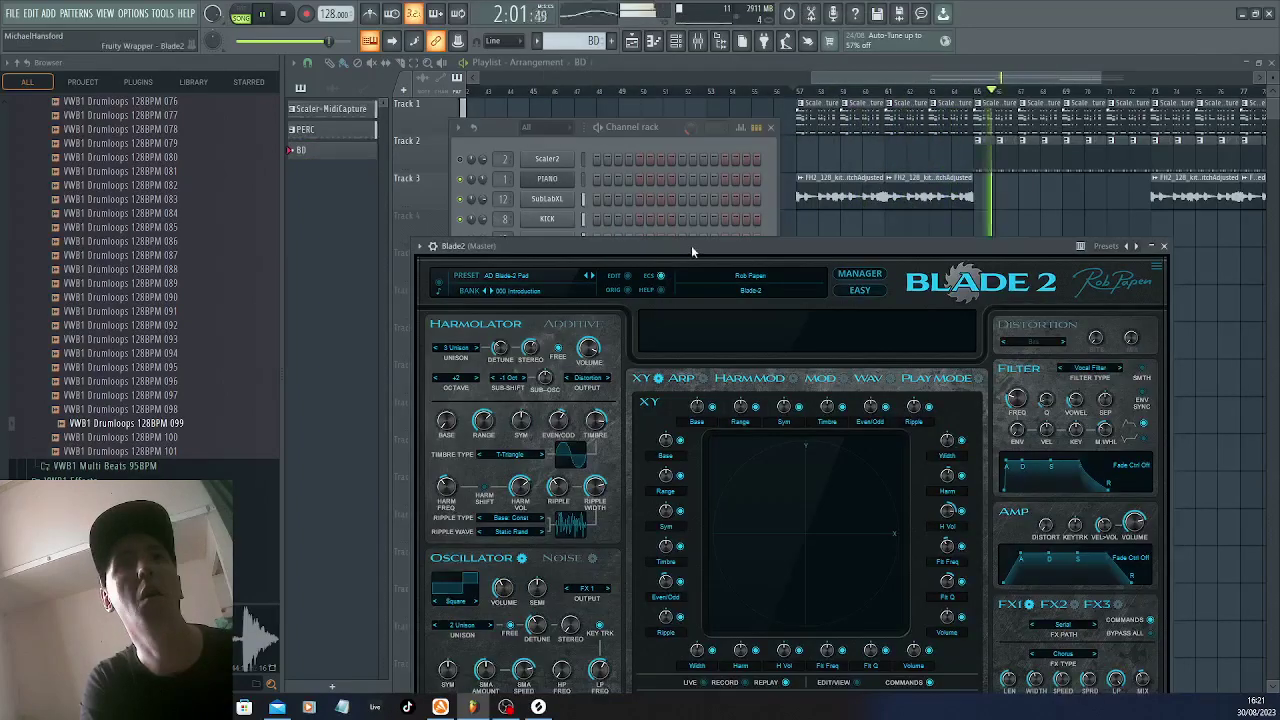
drag(691, 245, 912, 355)
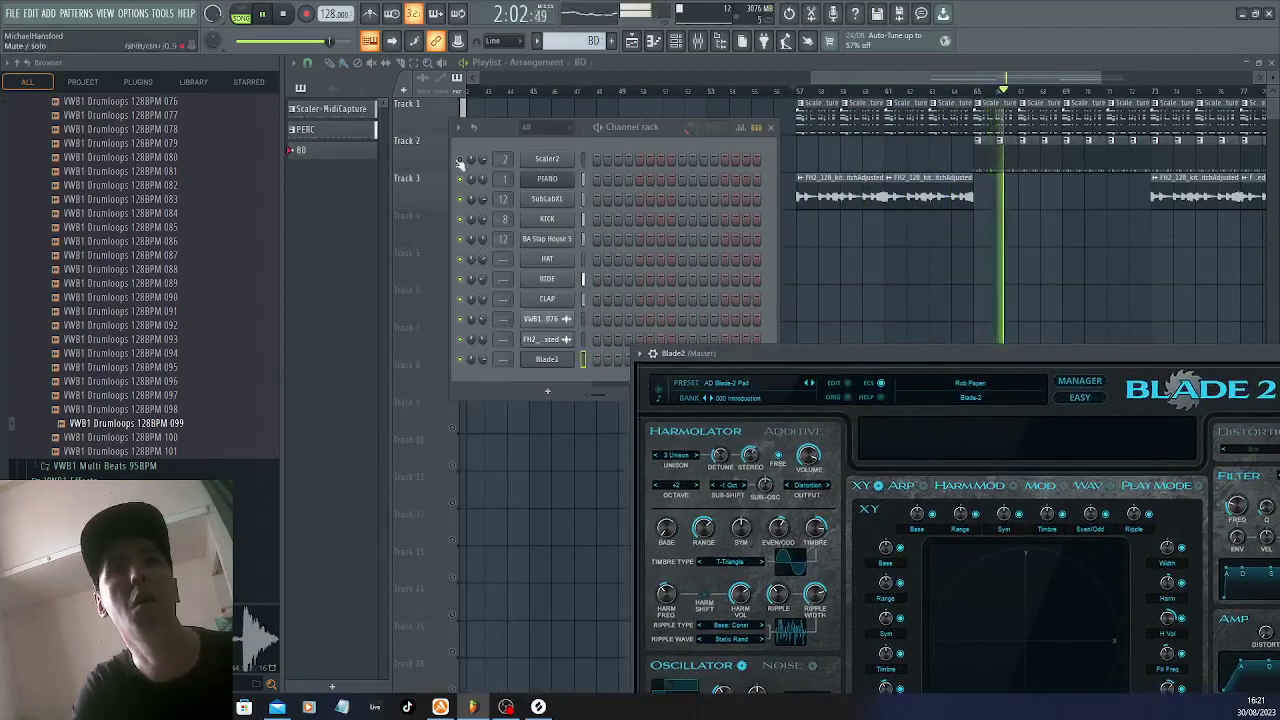
right_click(546, 370)
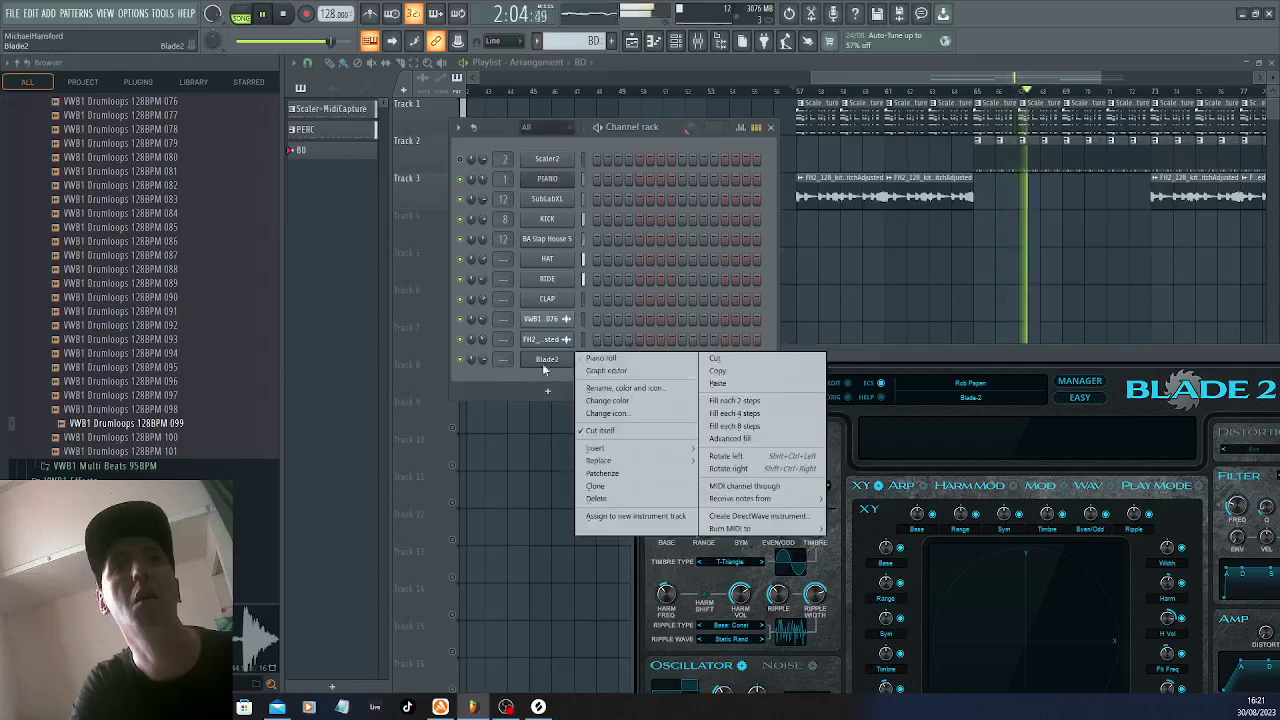
click(723, 382)
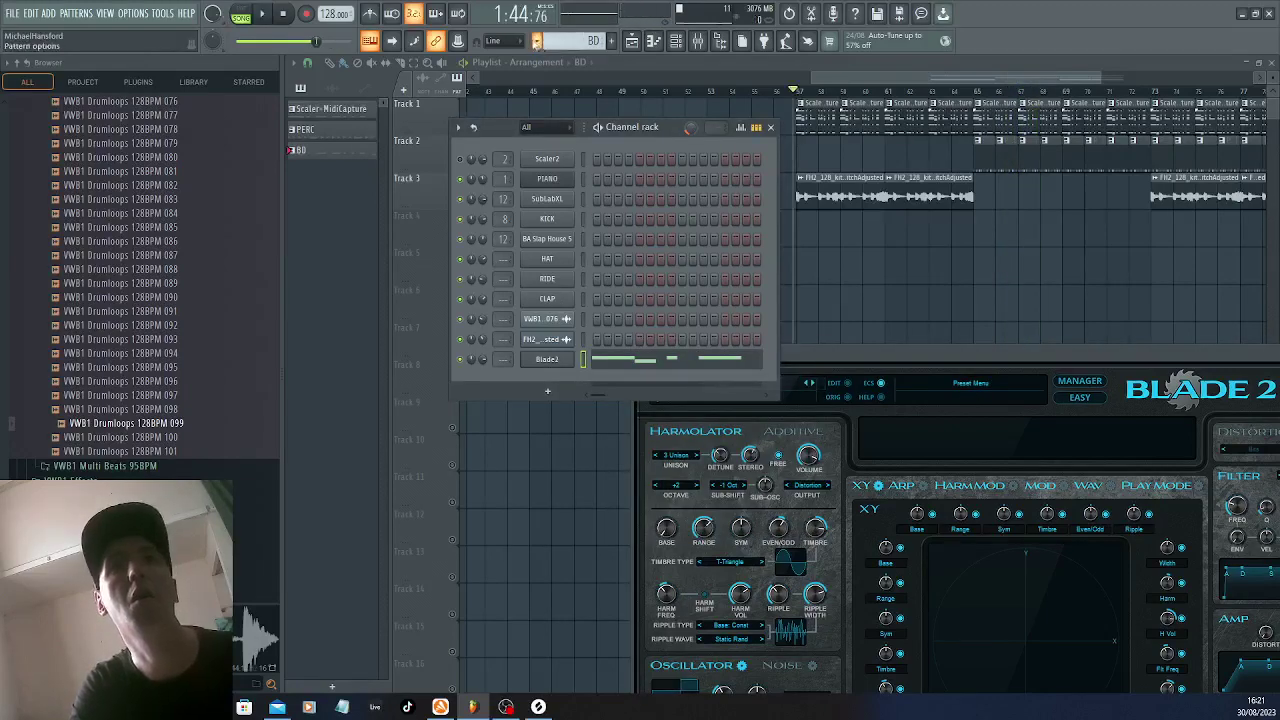
Copy the PIANO notes from the Scaler-MidiCapture pattern and paste them into the Blade2 channel of the BD pattern
click(537, 41)
click(564, 58)
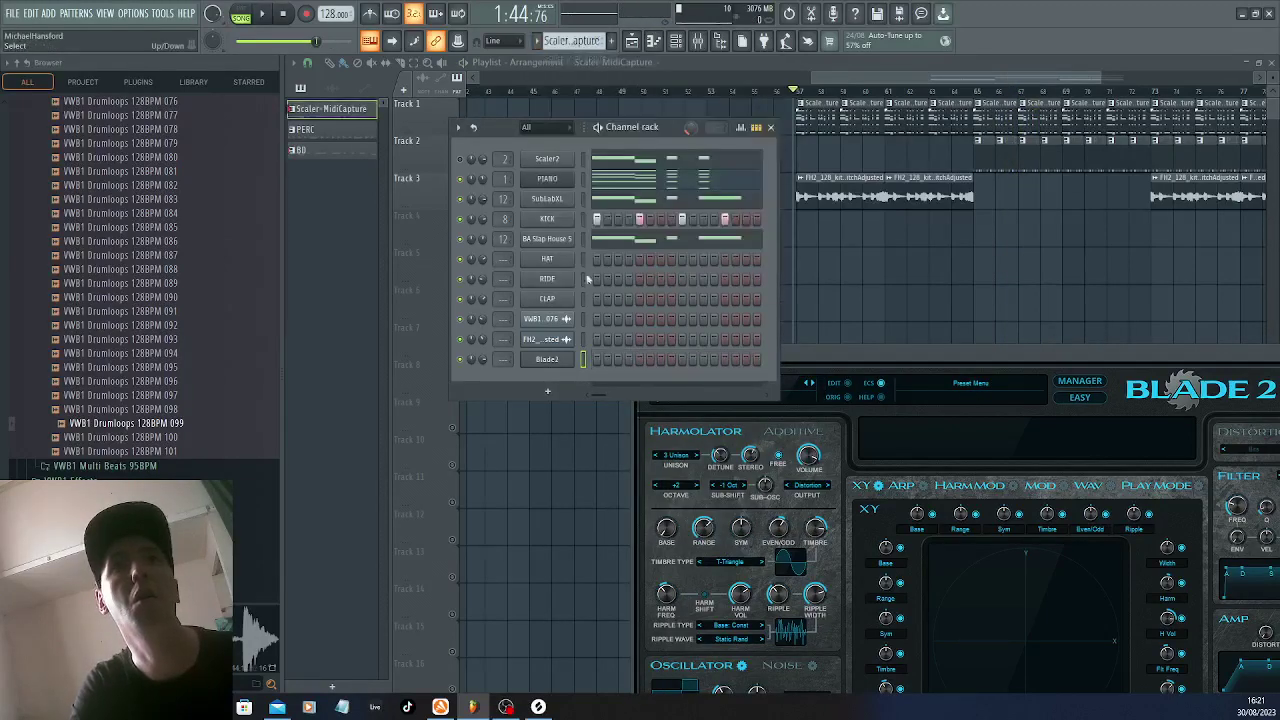
right_click(560, 184)
click(740, 192)
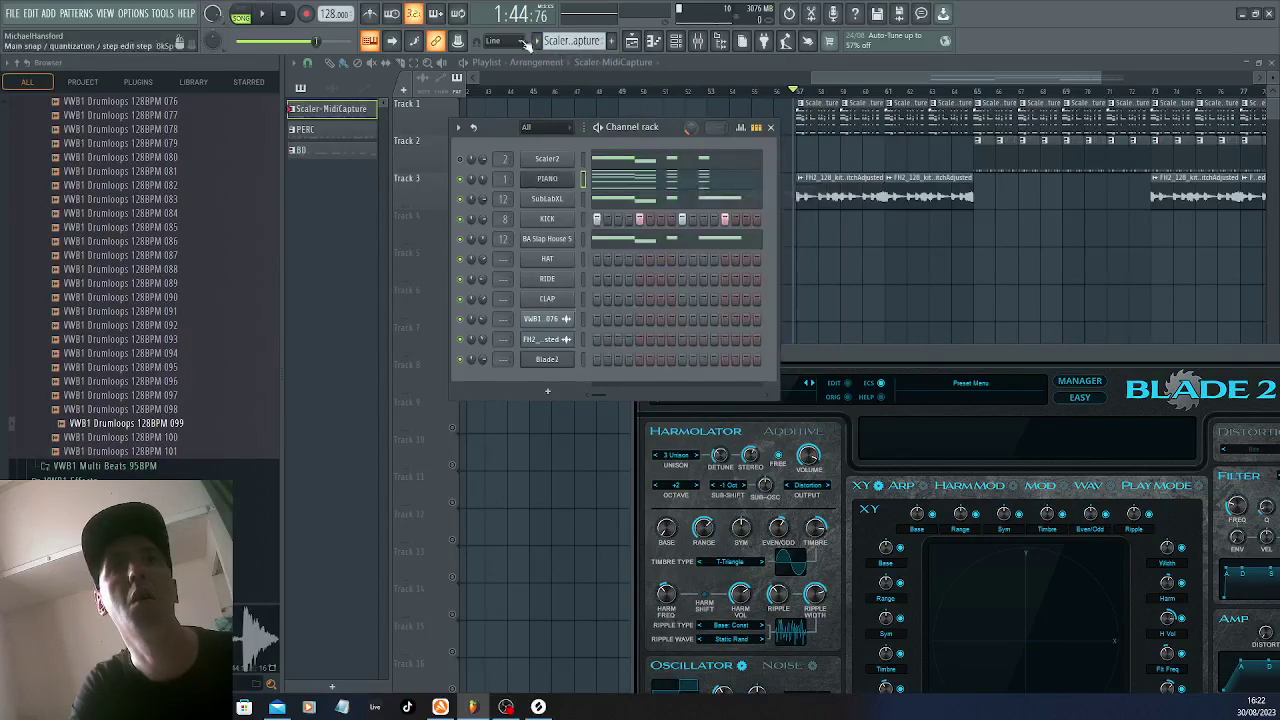
click(537, 41)
click(565, 84)
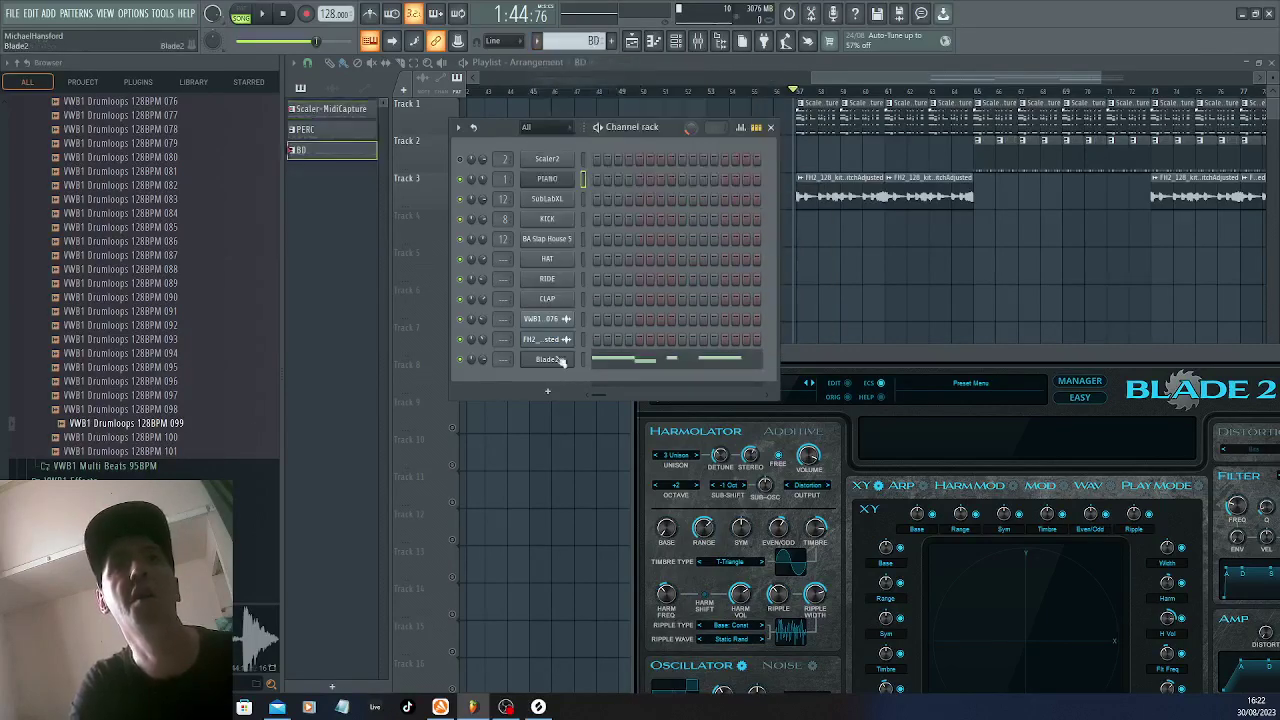
right_click(546, 360)
click(758, 385)
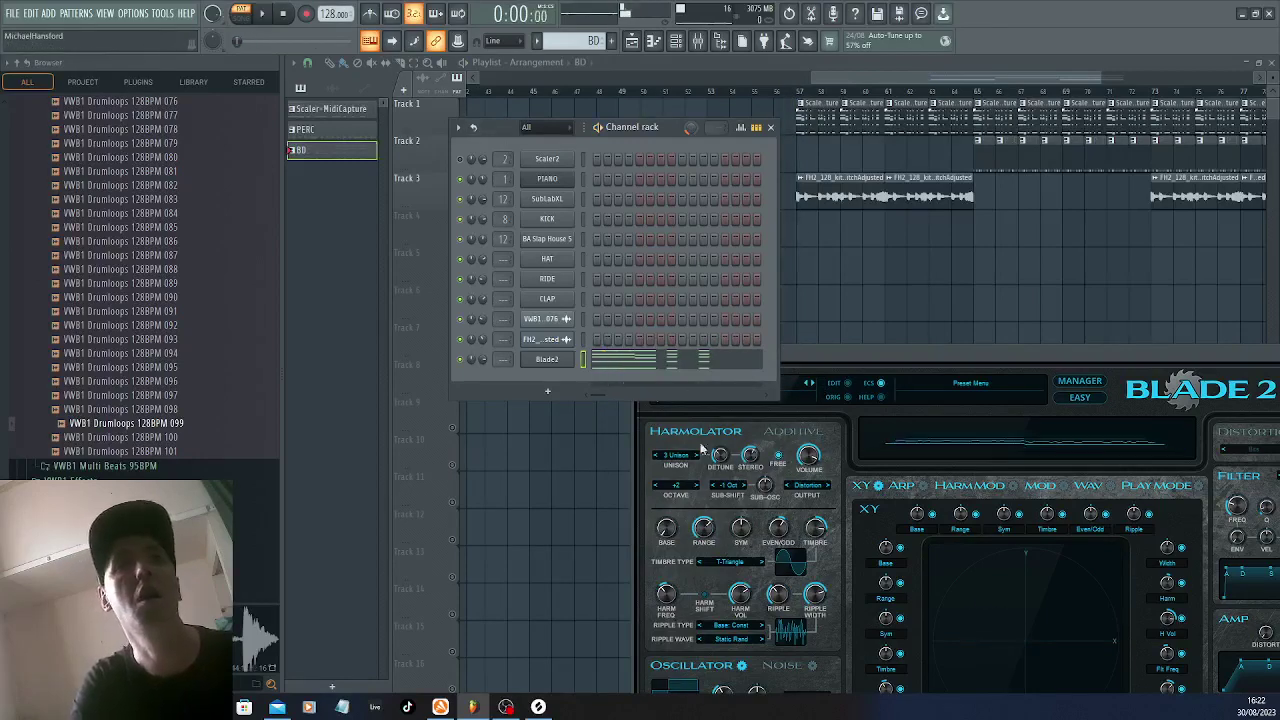
Replace Blade2 with BIT2 and load the preset 067 SuperMassiveMatter GA from the 05 Klangwelt 01 bank
right_click(546, 360)
mouse_move(605, 460)
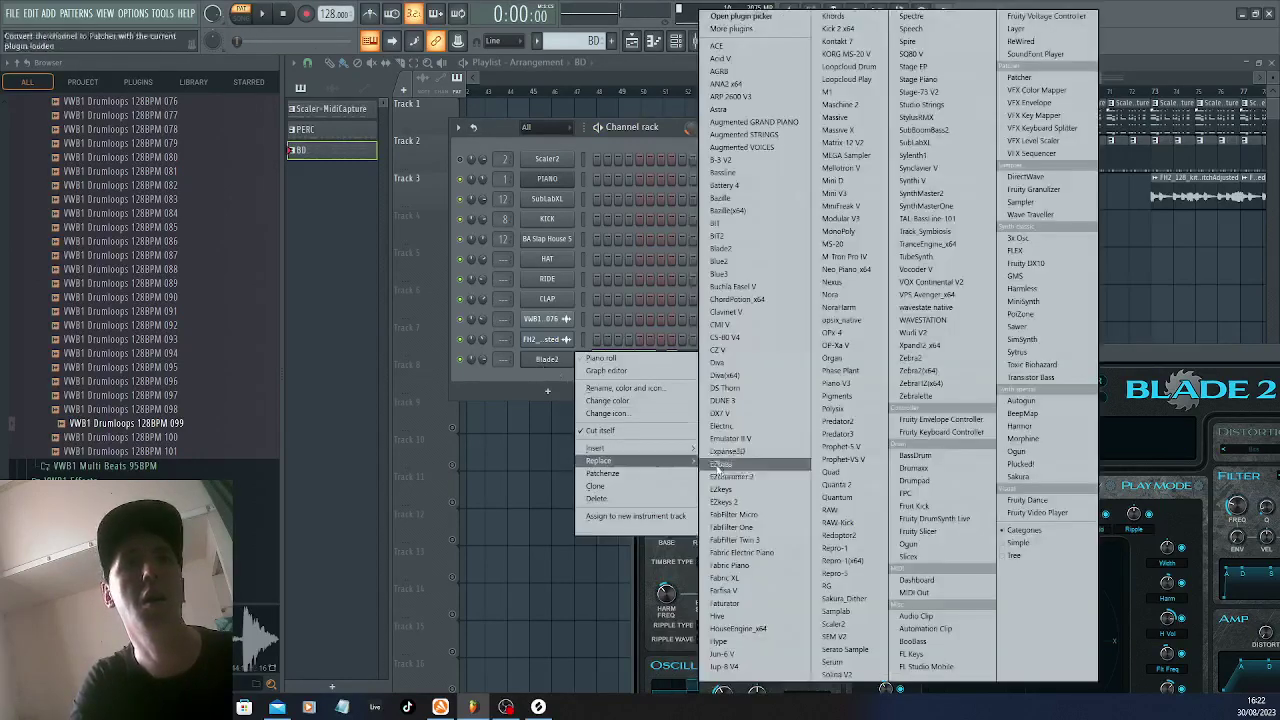
click(744, 238)
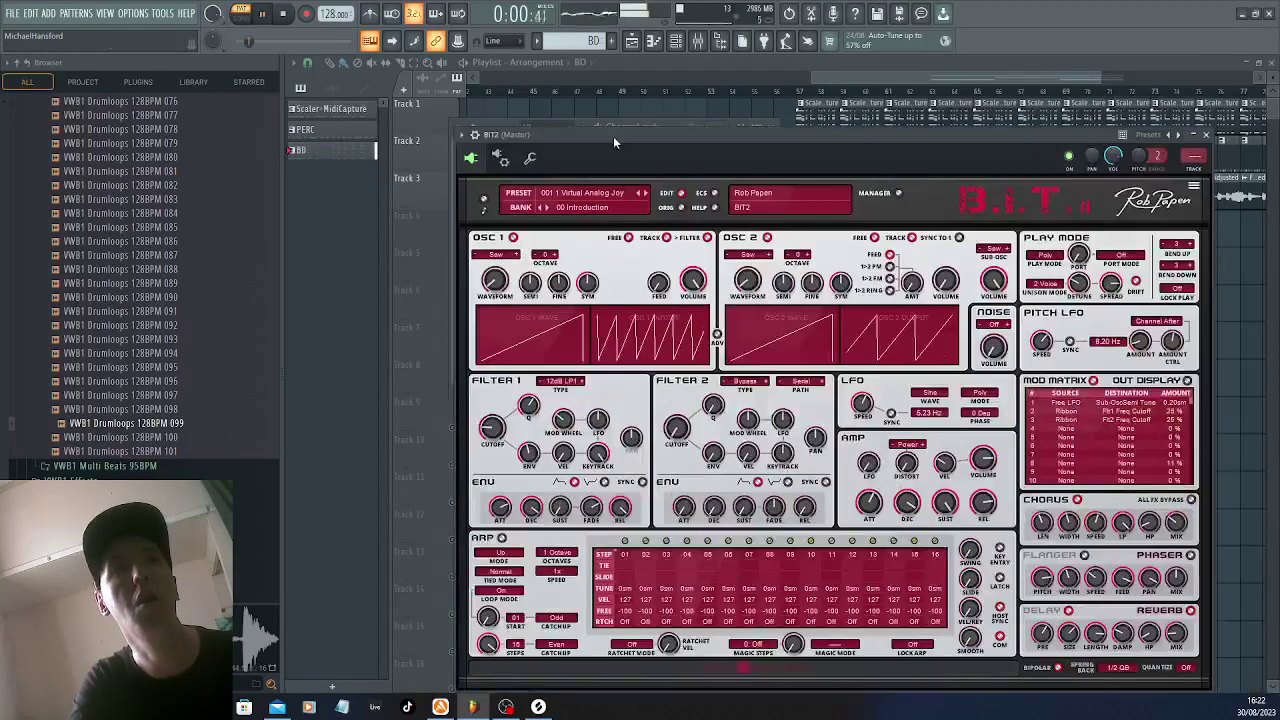
click(896, 194)
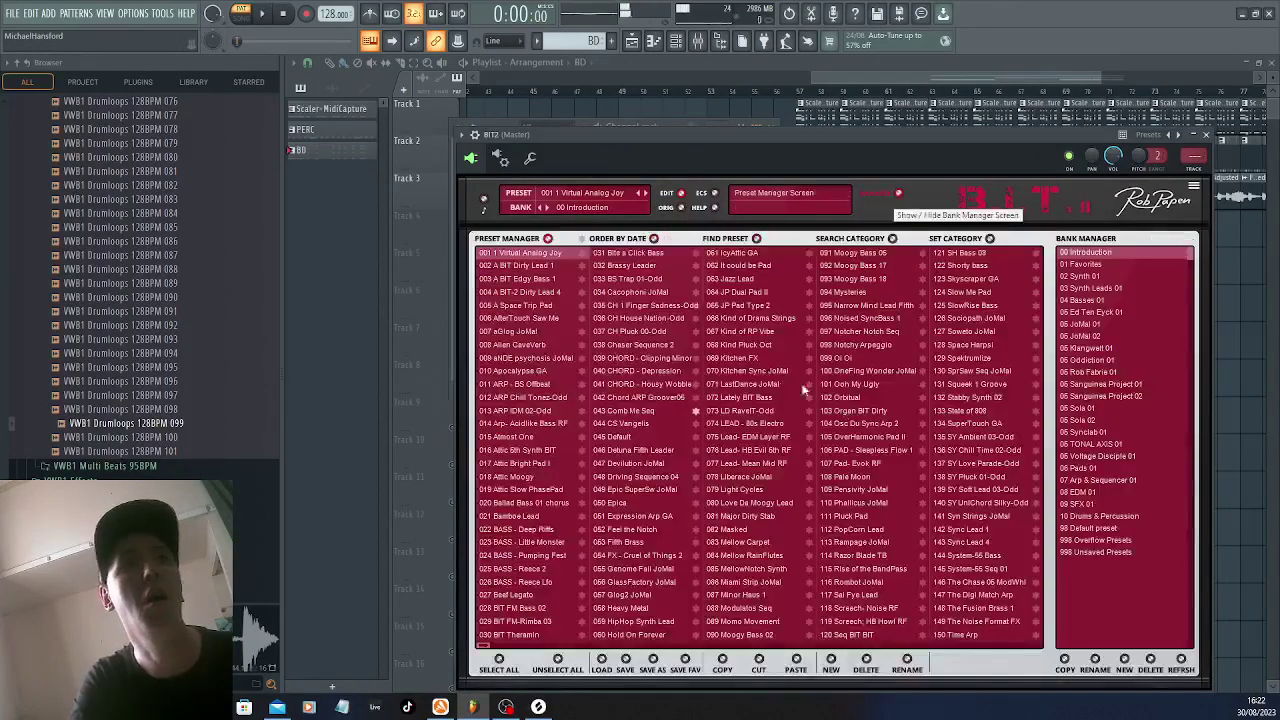
click(1086, 348)
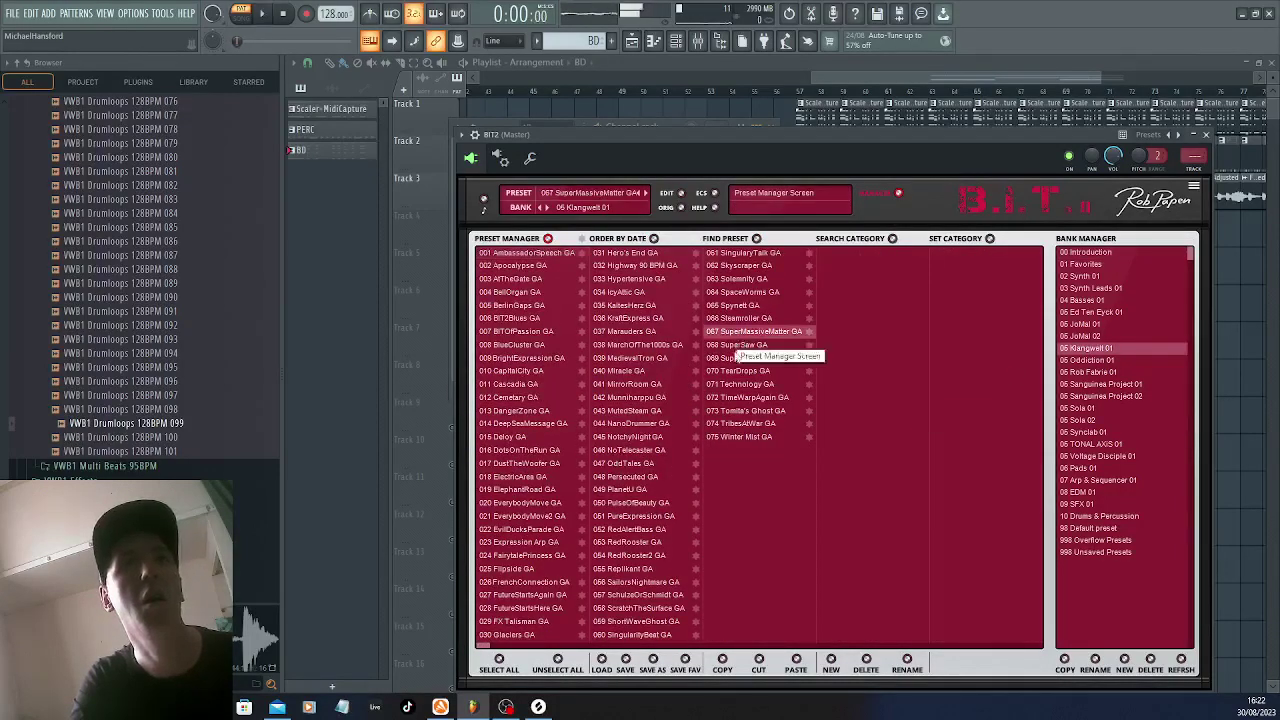
Transpose all the BIT2 notes in the BD pattern up one octave
click(677, 41)
key(space)
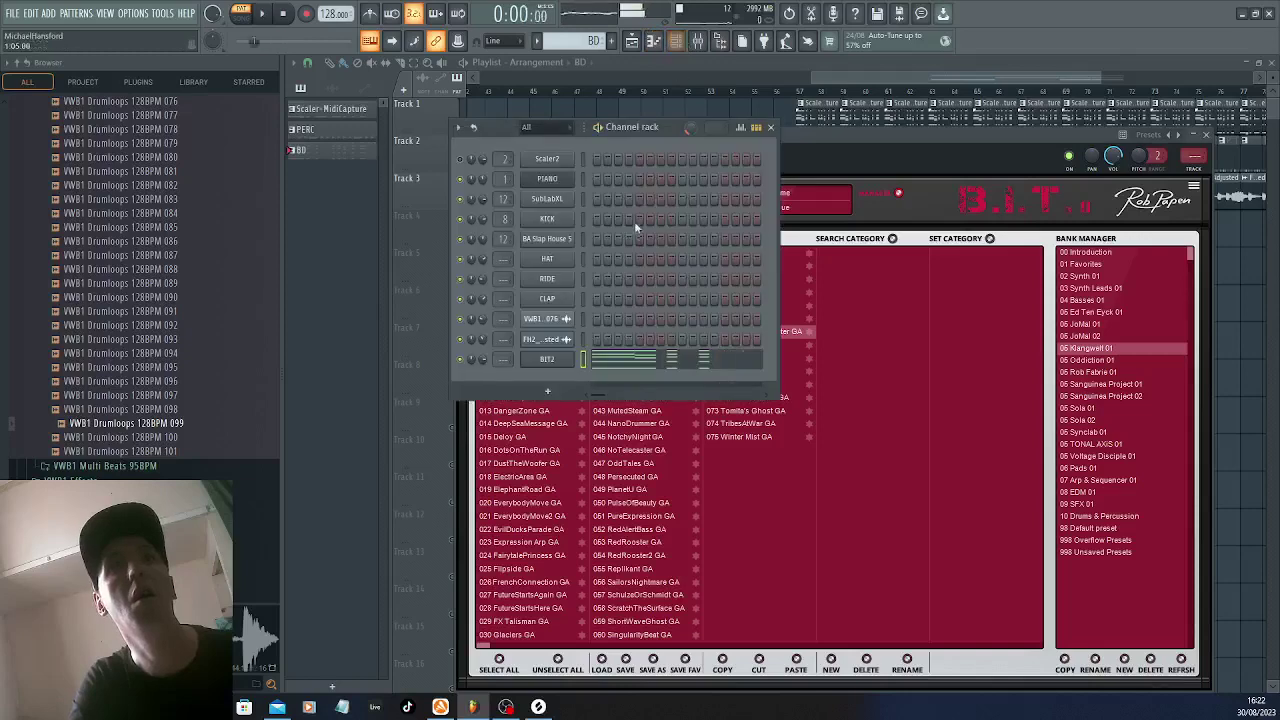
click(600, 368)
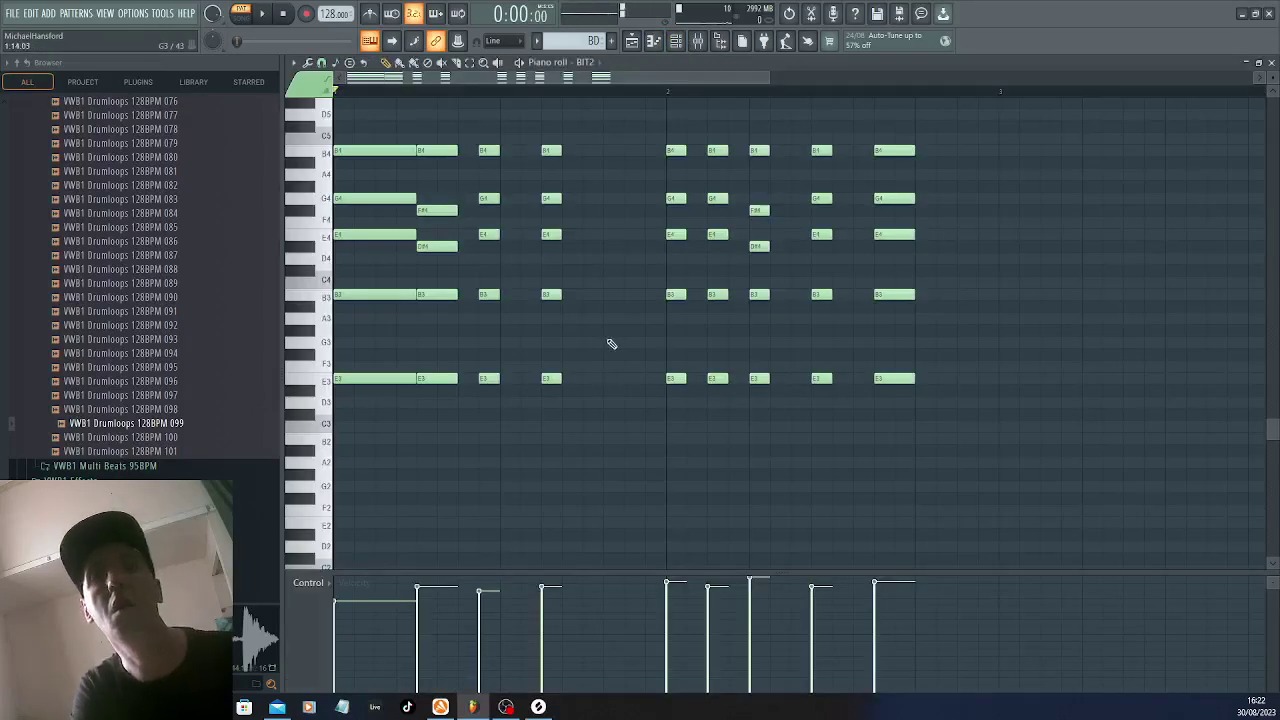
scroll(611, 344, up, 3)
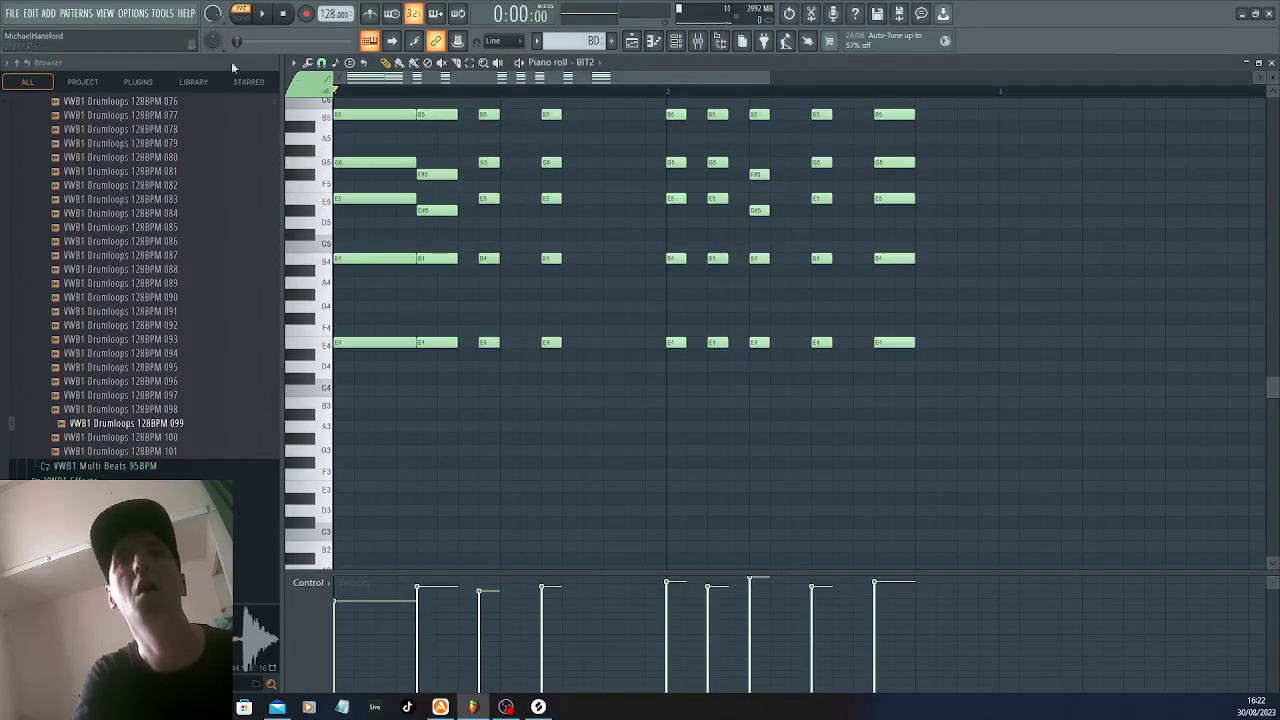
Apply quick legato to the BIT2 notes, glue them together and play the pattern
click(309, 63)
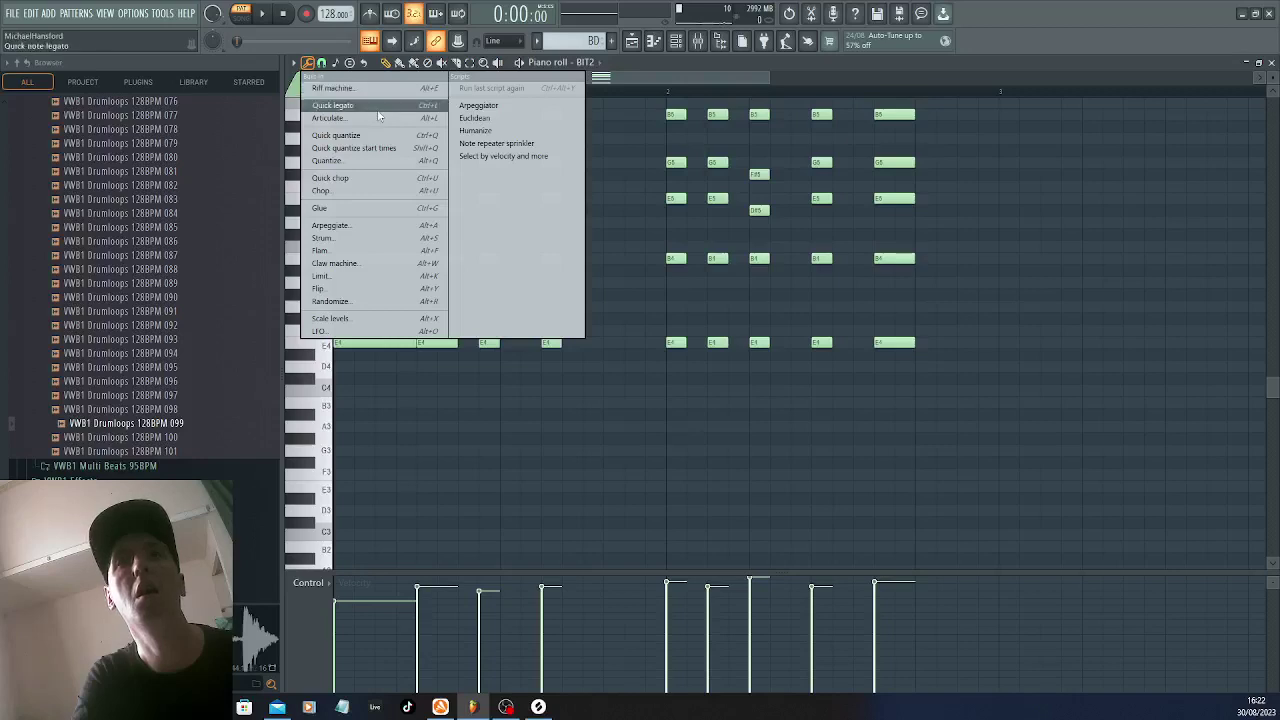
click(334, 105)
click(309, 63)
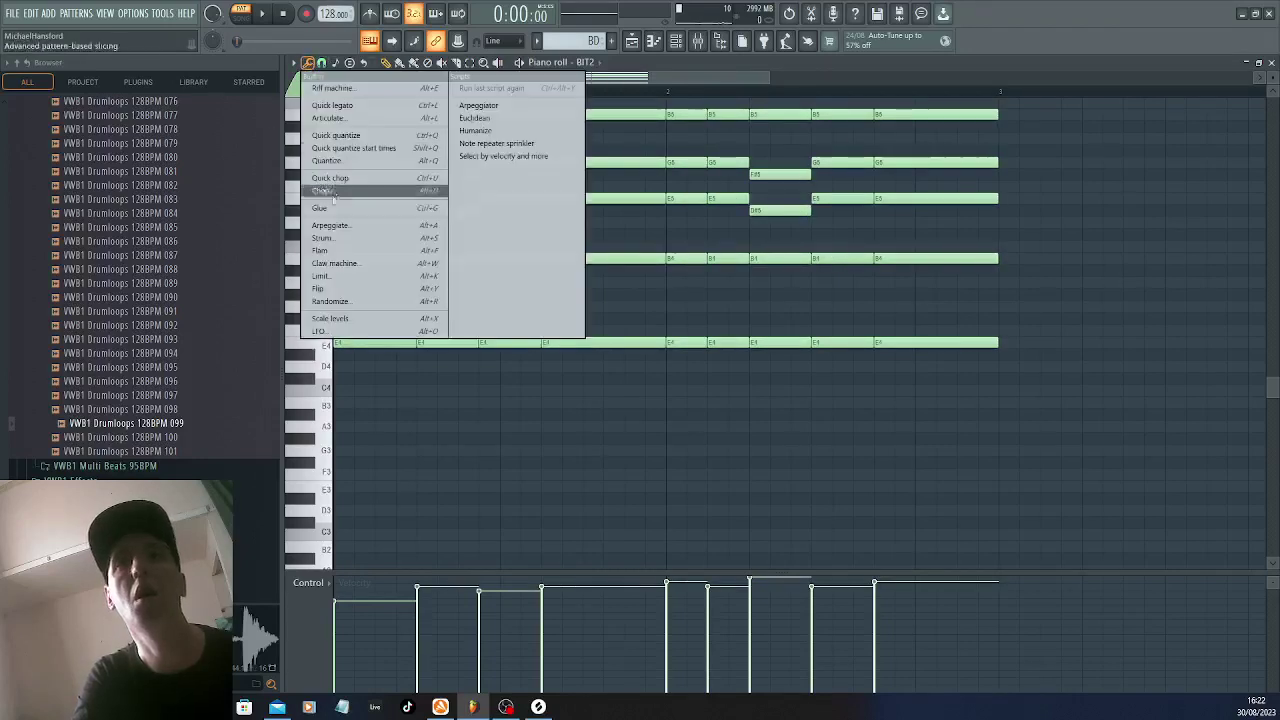
click(322, 209)
key(space)
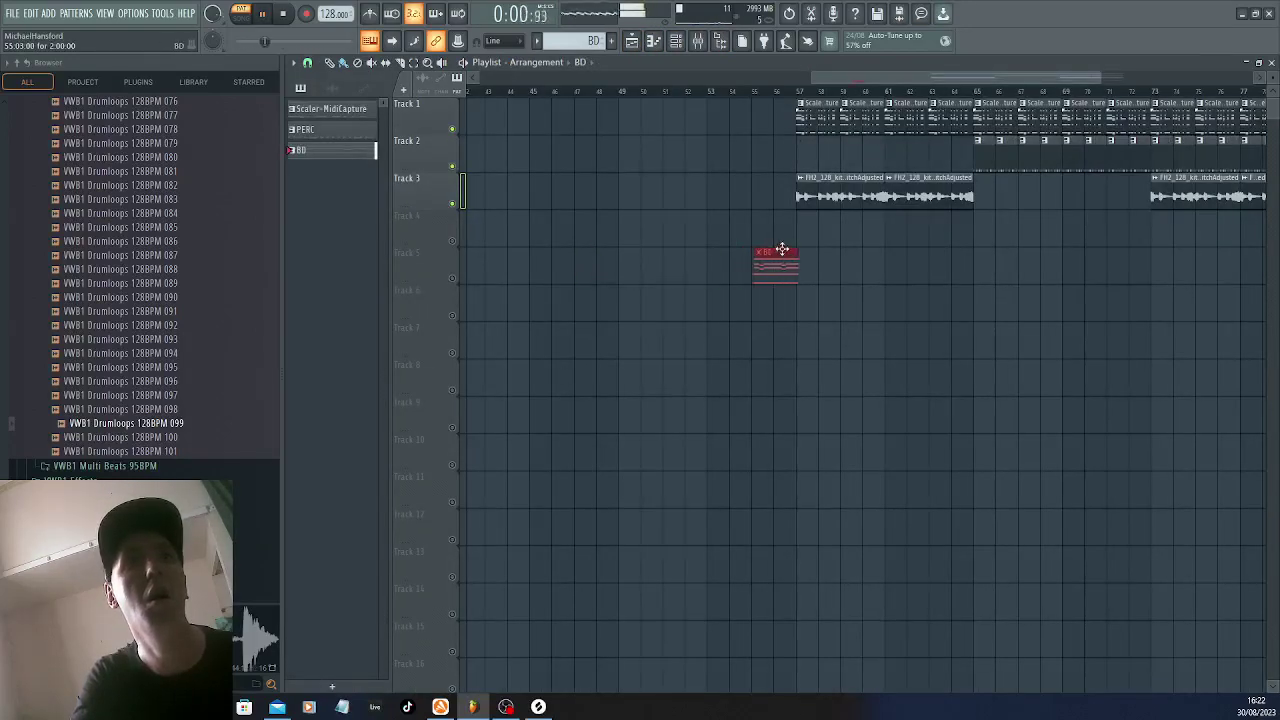
Fill bars 33 to 57 with BD clips on Track 5 and repeated vocal loop clips on Track 3
mouse_move(430, 212)
mouse_down()
mouse_move(209, 217)
mouse_move(749, 249)
mouse_move(653, 295)
mouse_move(672, 278)
mouse_move(1068, 280)
mouse_up()
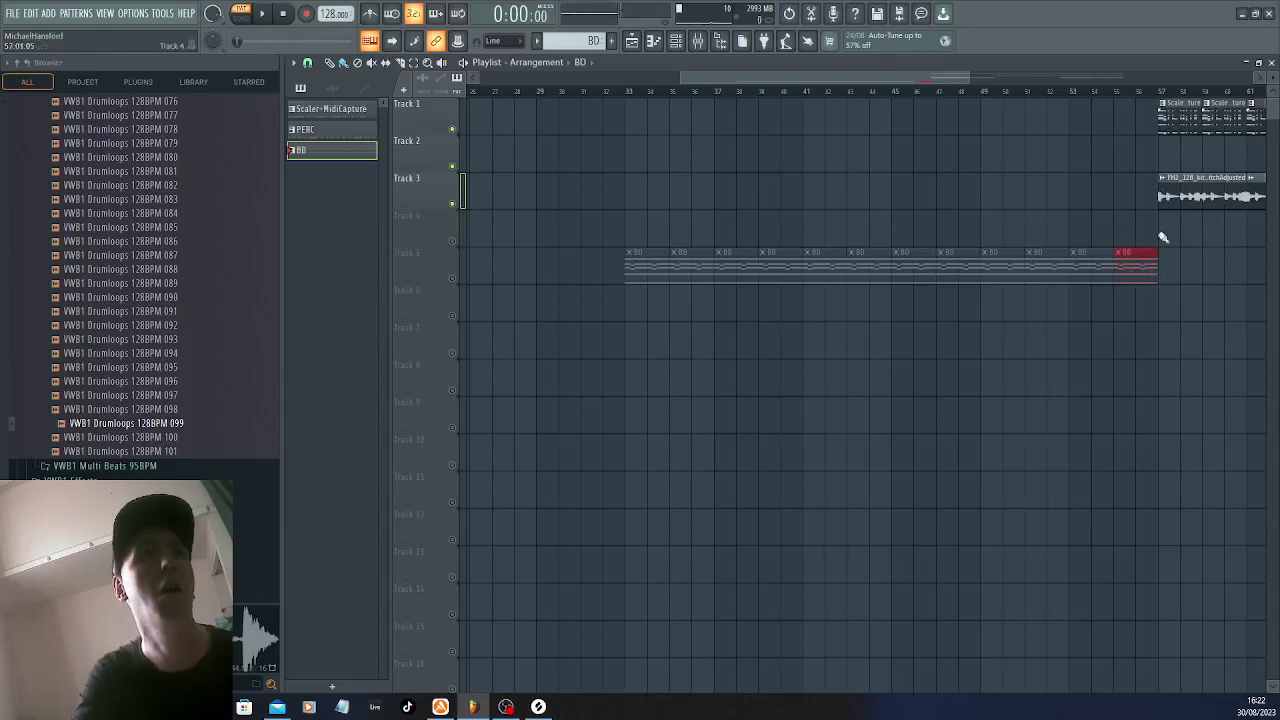
click(309, 63)
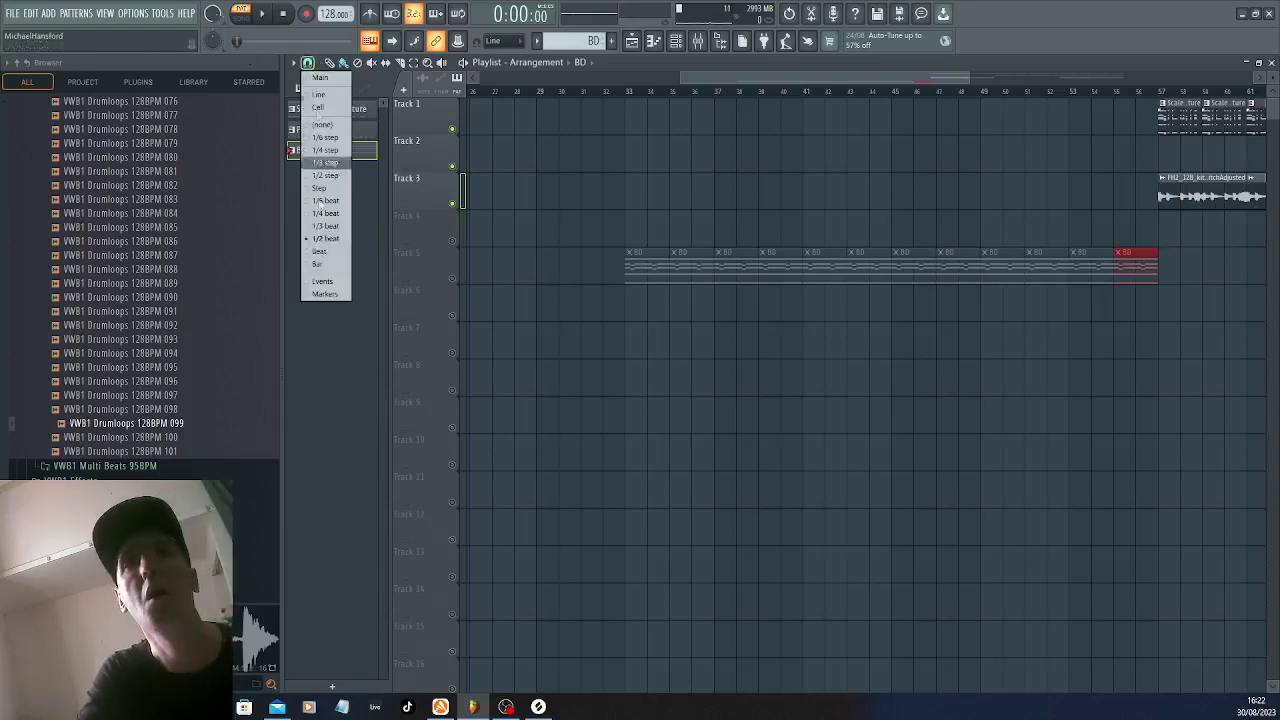
click(1203, 199)
drag(630, 198, 1120, 192)
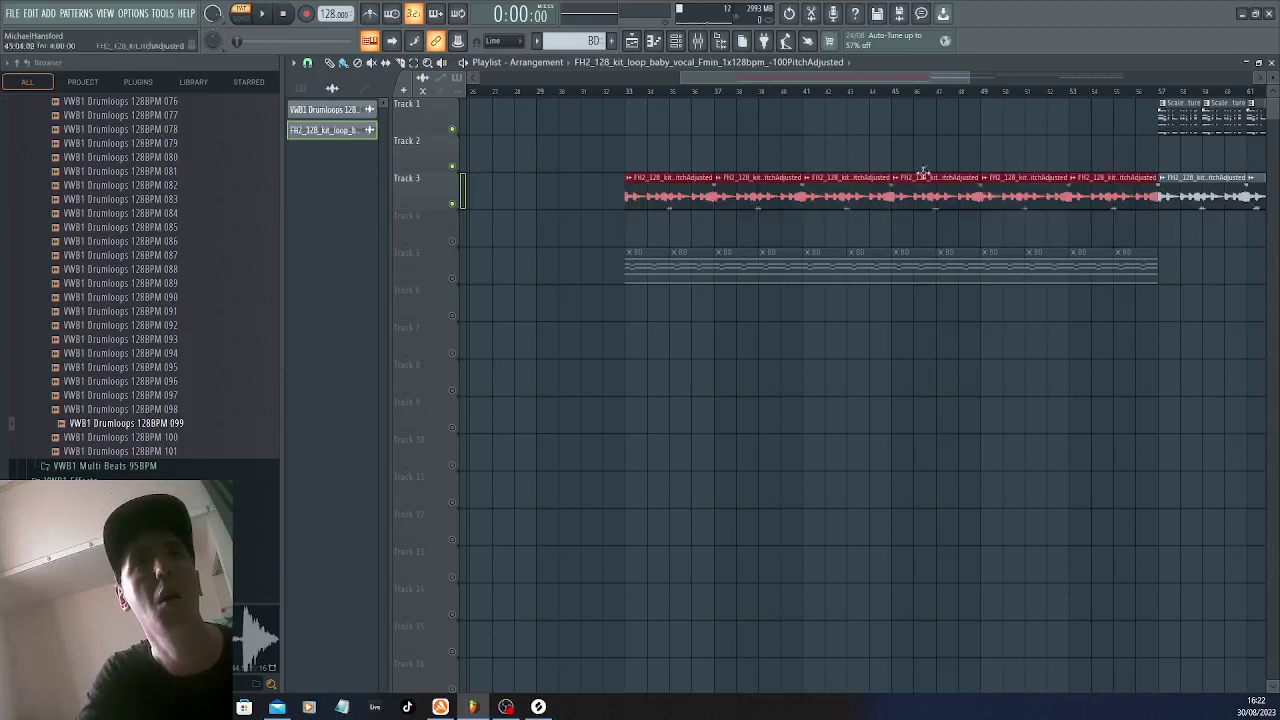
Unmute Track 5 and play the arrangement from bar 33
click(627, 92)
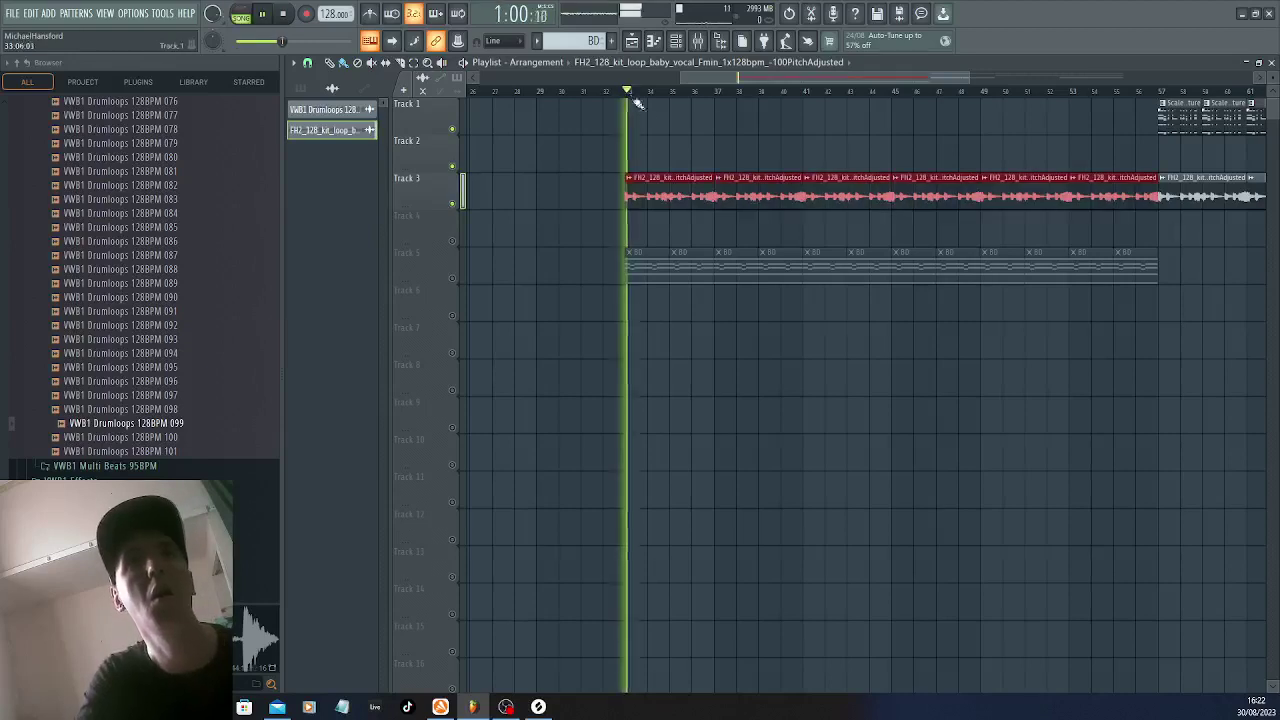
click(456, 278)
key(space)
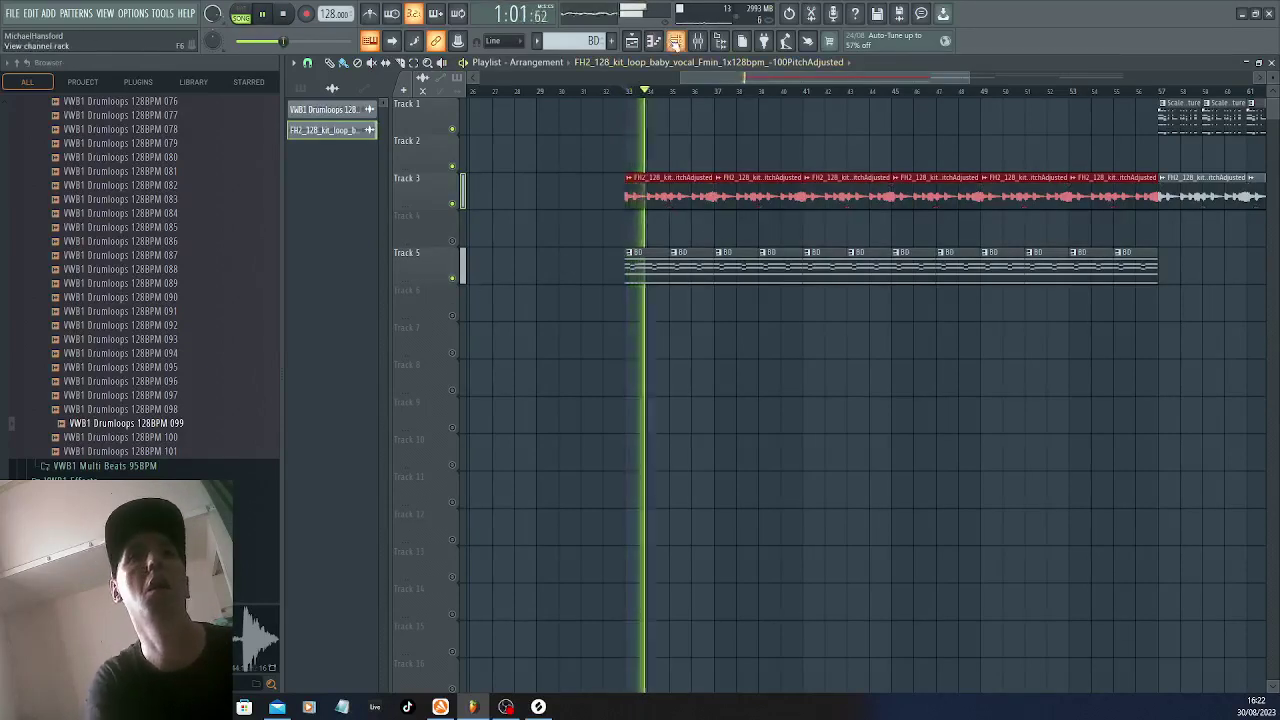
Load the 068 SuperSaw GA preset from the 05 Klangwelt 01 bank in BIT2 and return to the playlist
click(675, 41)
click(556, 365)
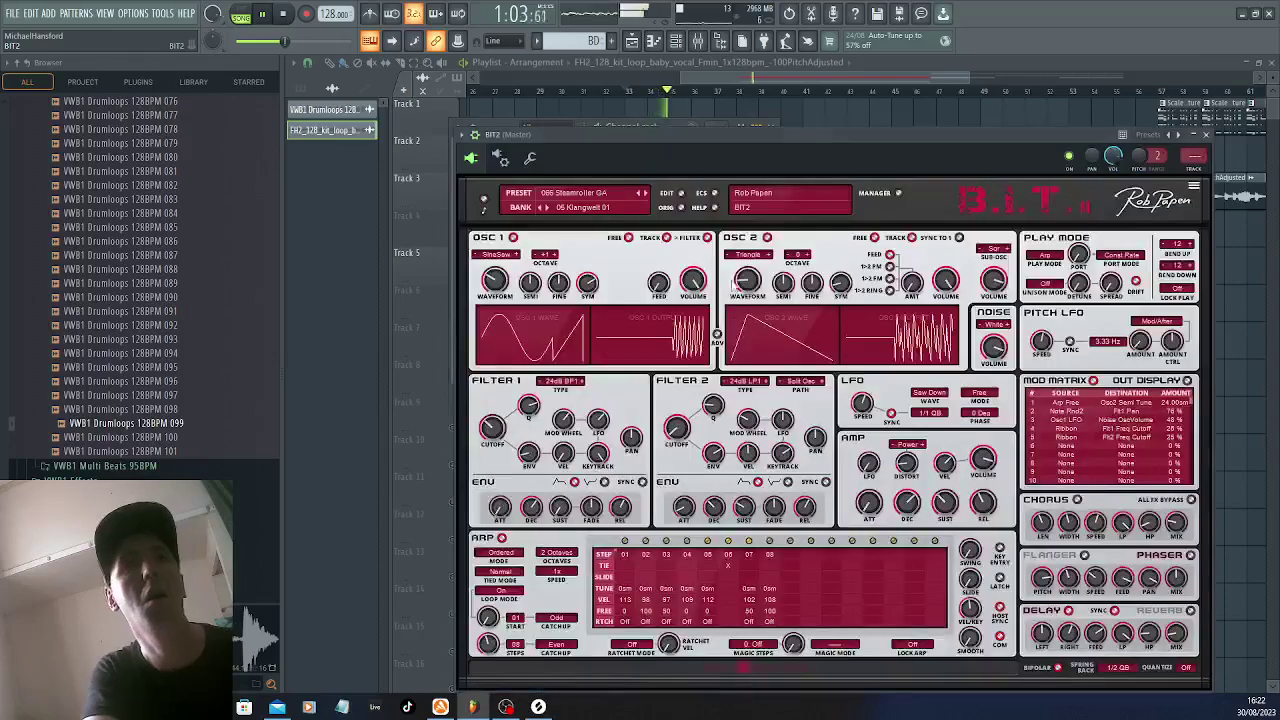
key(space)
click(893, 193)
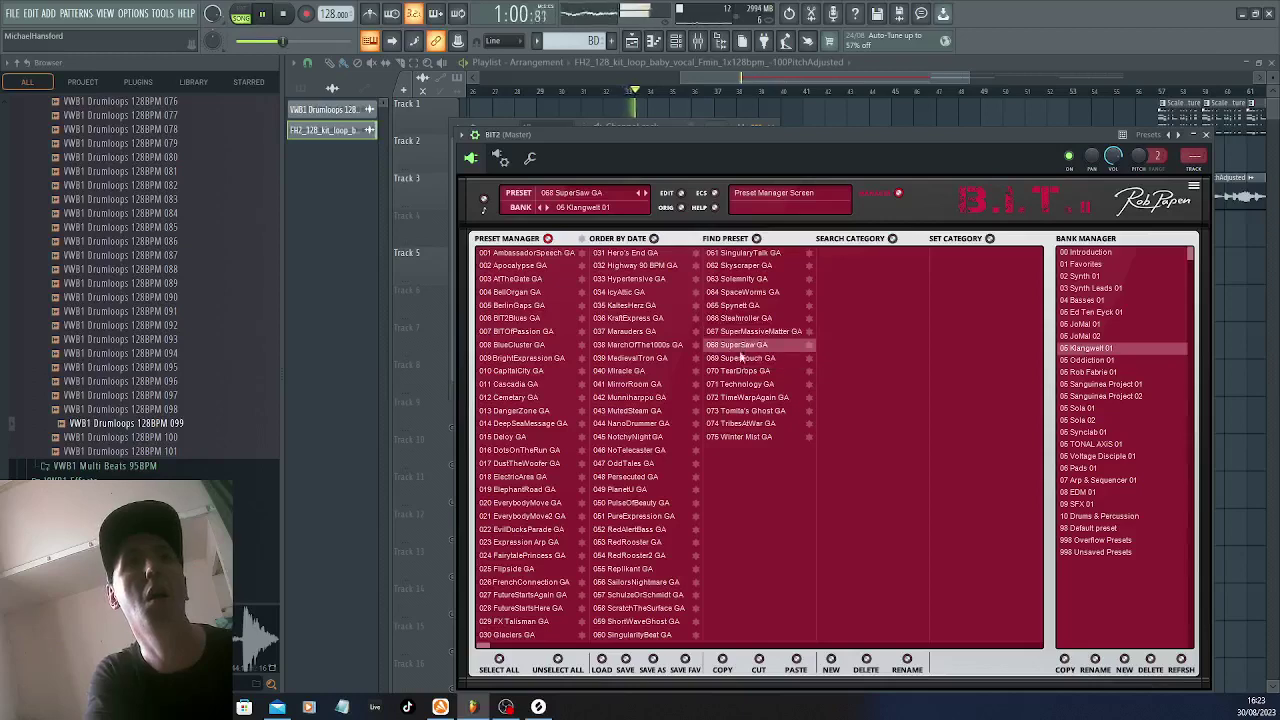
click(632, 42)
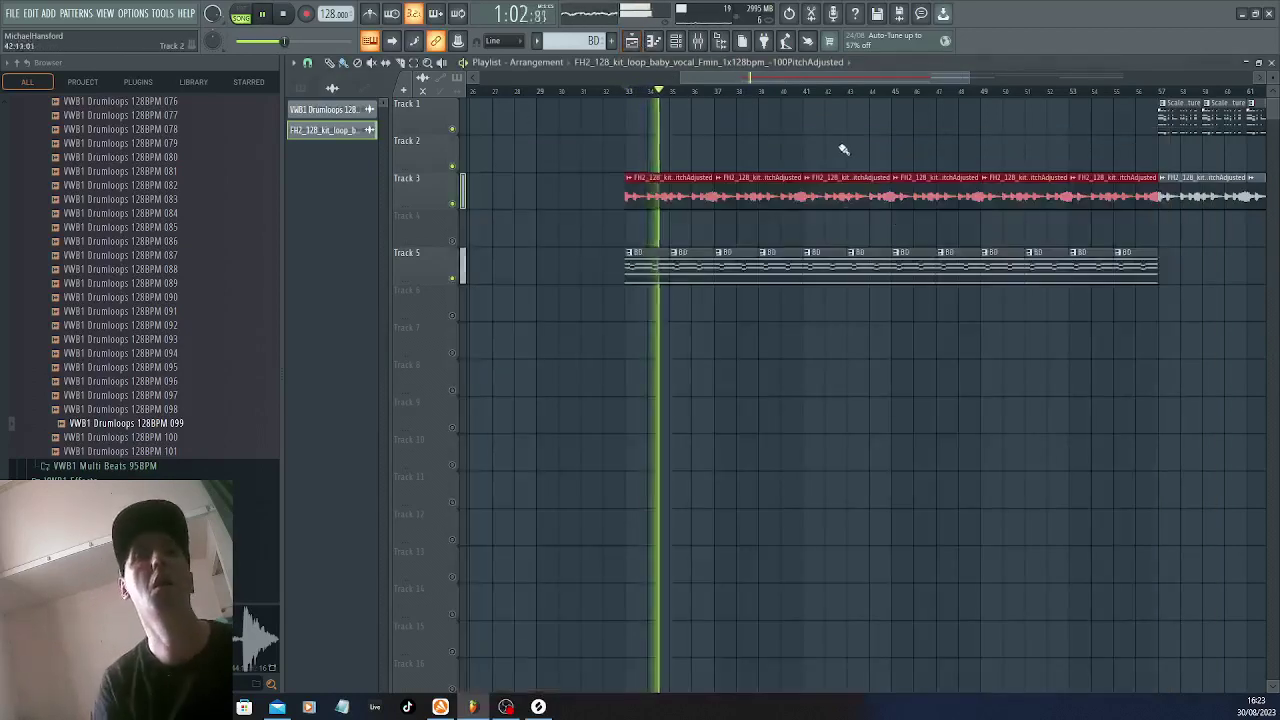
Clear the vocal loop clips from bars 33 to 41 on Track 3 and set the BIT2 channel volume to about 62%
right_click(697, 192)
right_click(760, 193)
right_click(860, 194)
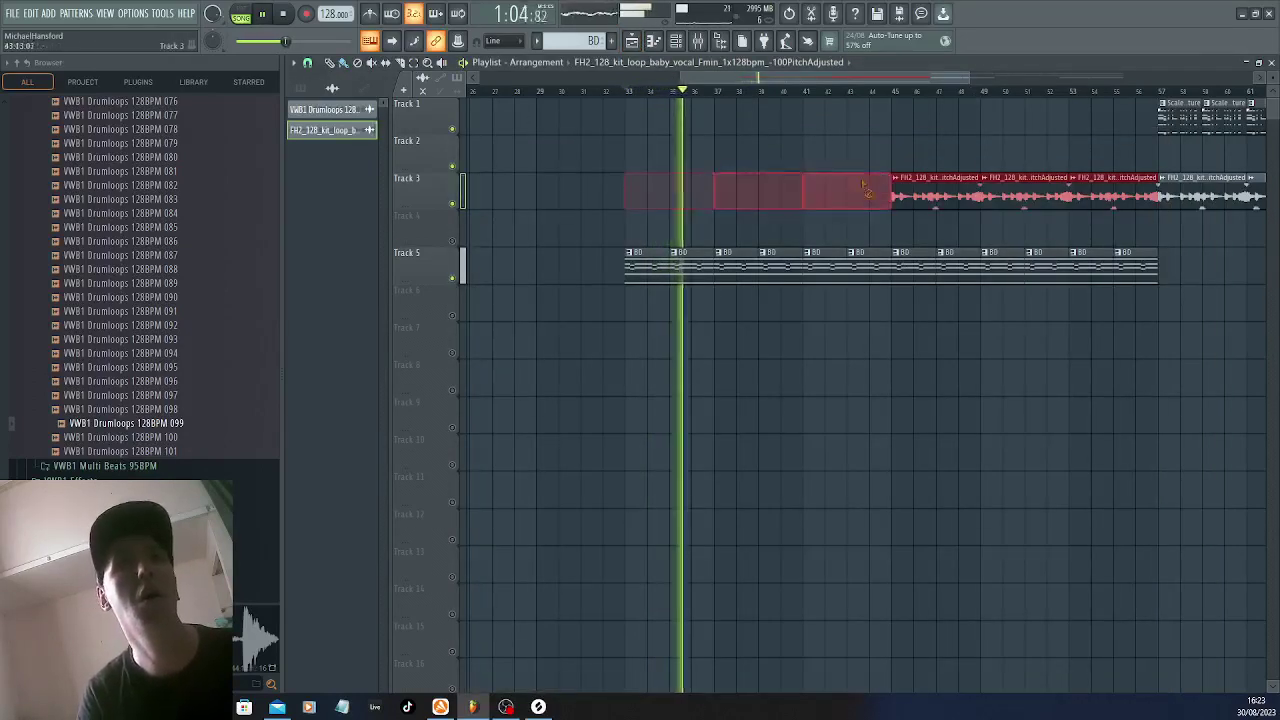
click(809, 198)
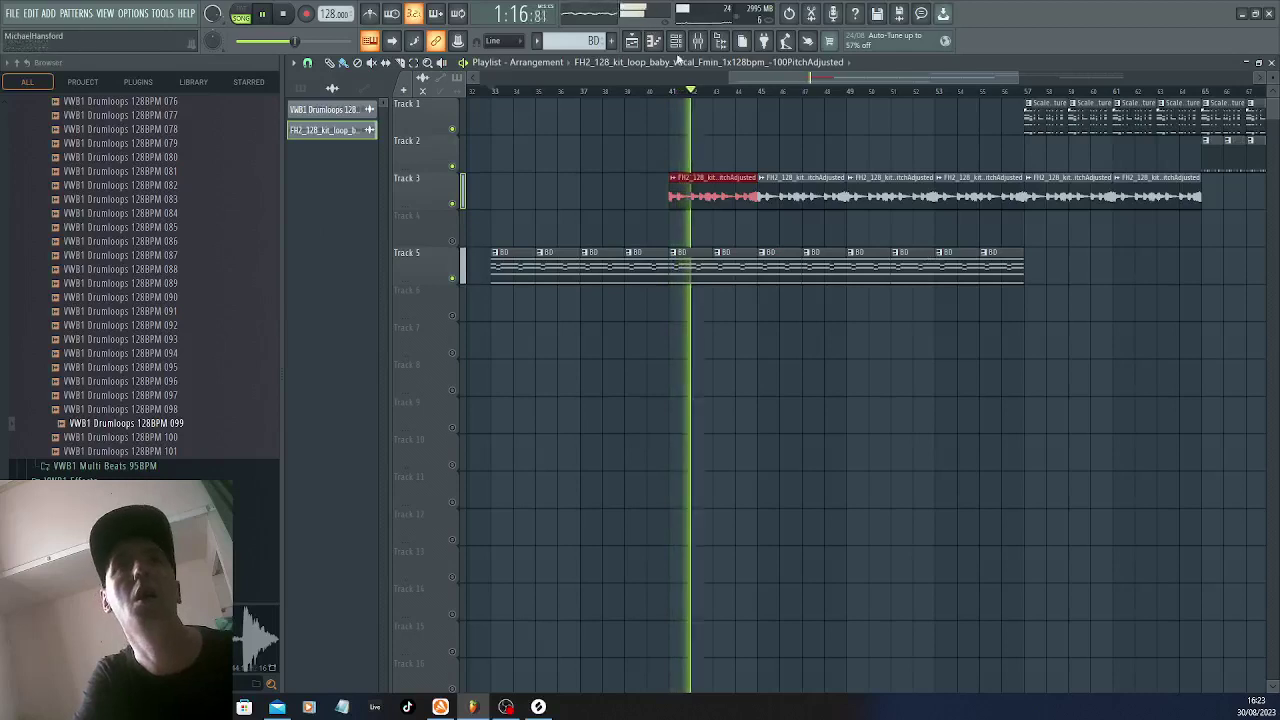
click(676, 40)
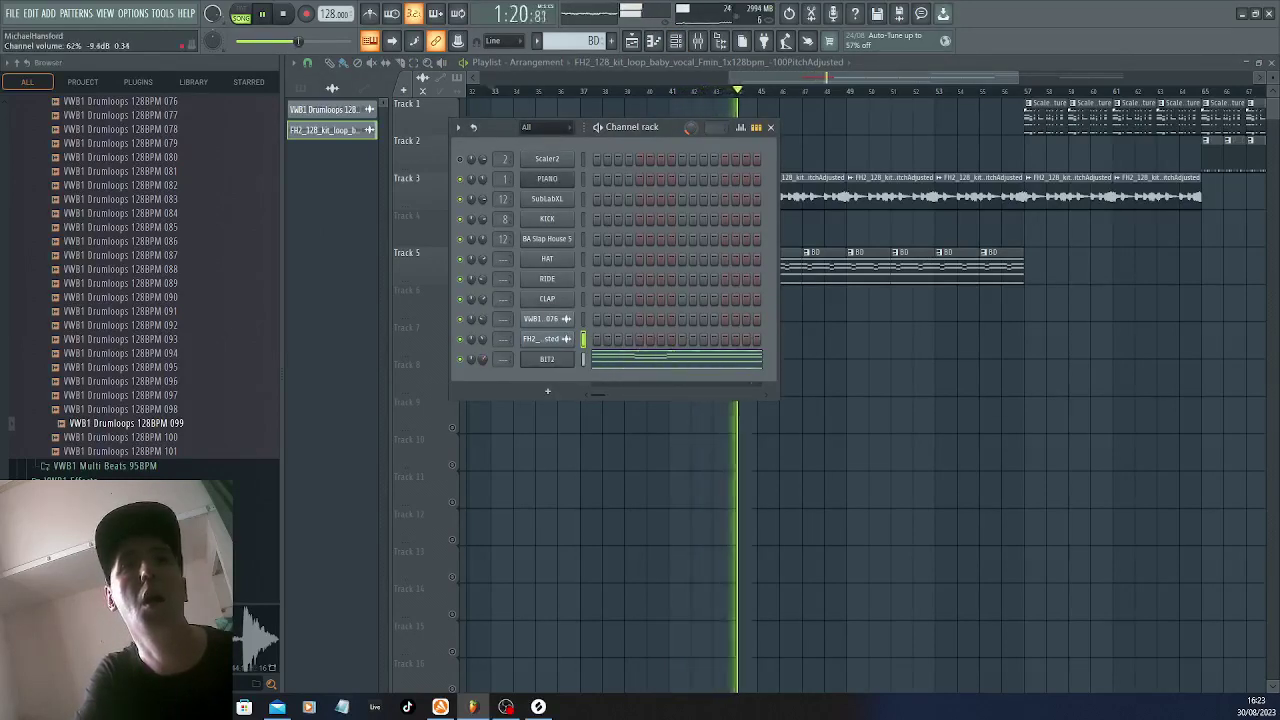
Fill bars 49 to 57 on Track 1 with Scaler-MidiCapture clips
click(1045, 128)
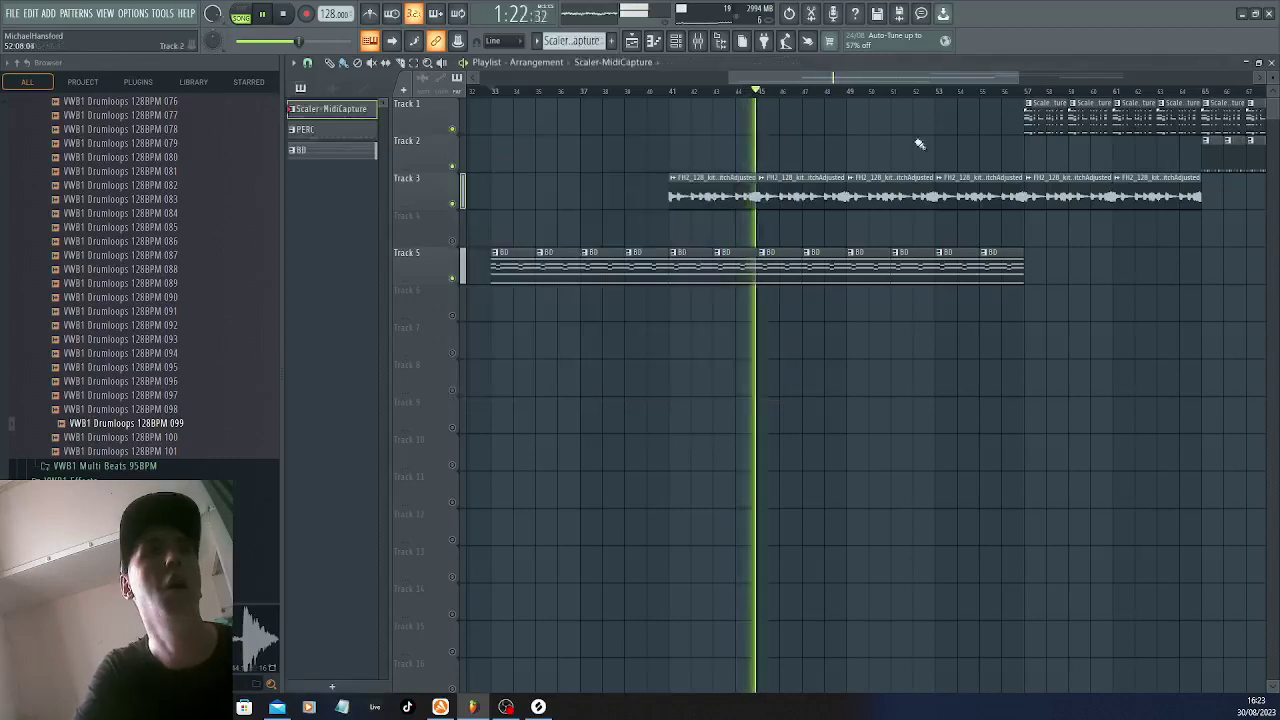
click(853, 133)
drag(855, 135, 1015, 130)
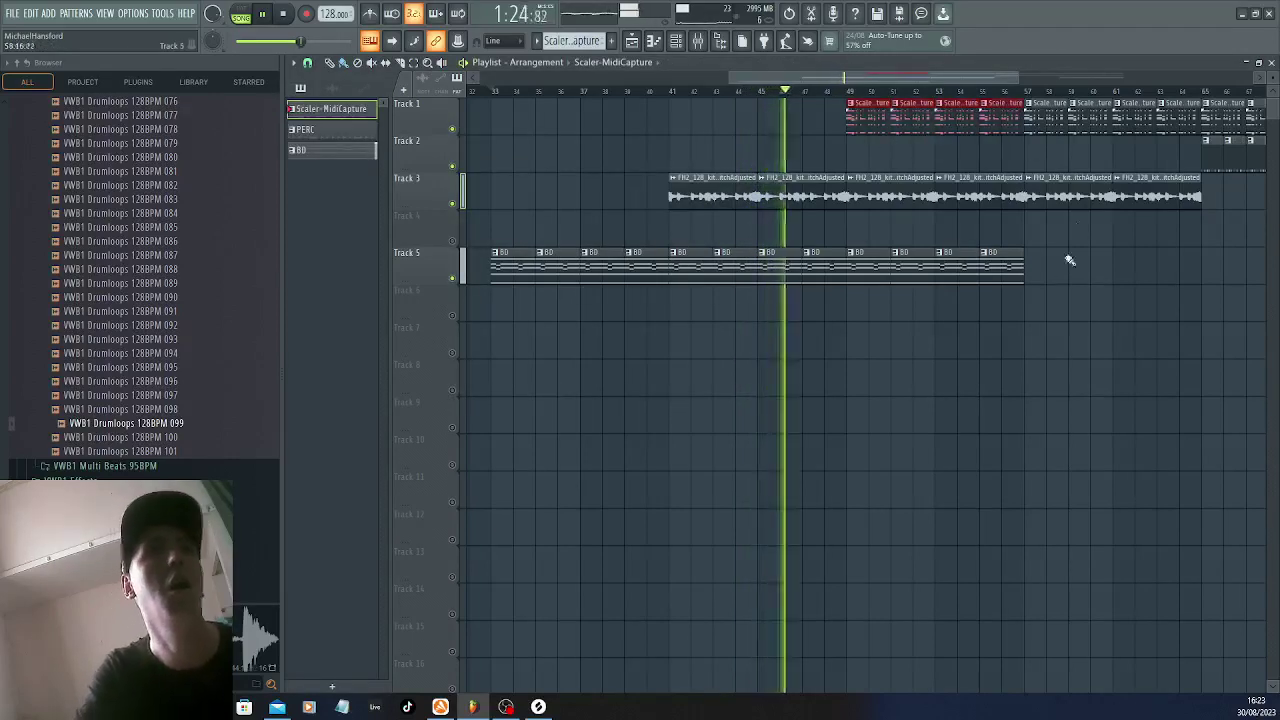
Delete the BD clips from bars 49 to 57 on Track 5
right_click(877, 267)
right_click(915, 268)
right_click(959, 268)
right_click(1003, 268)
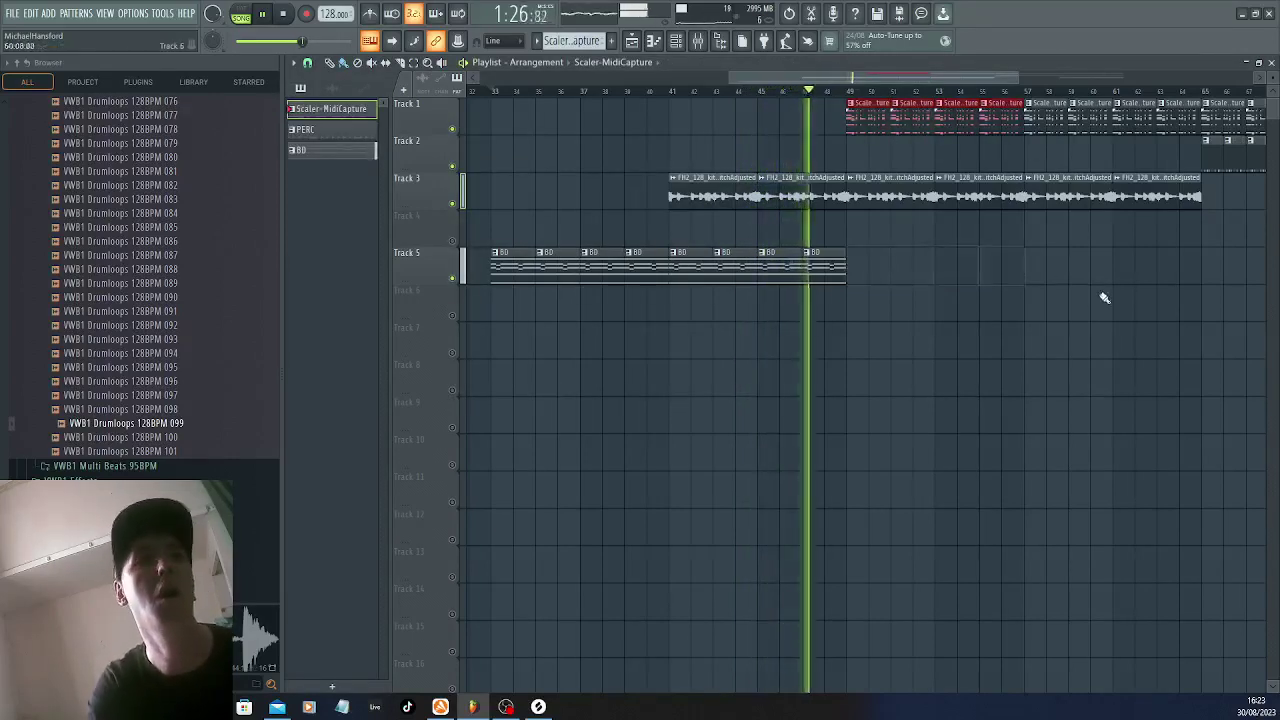
click(821, 279)
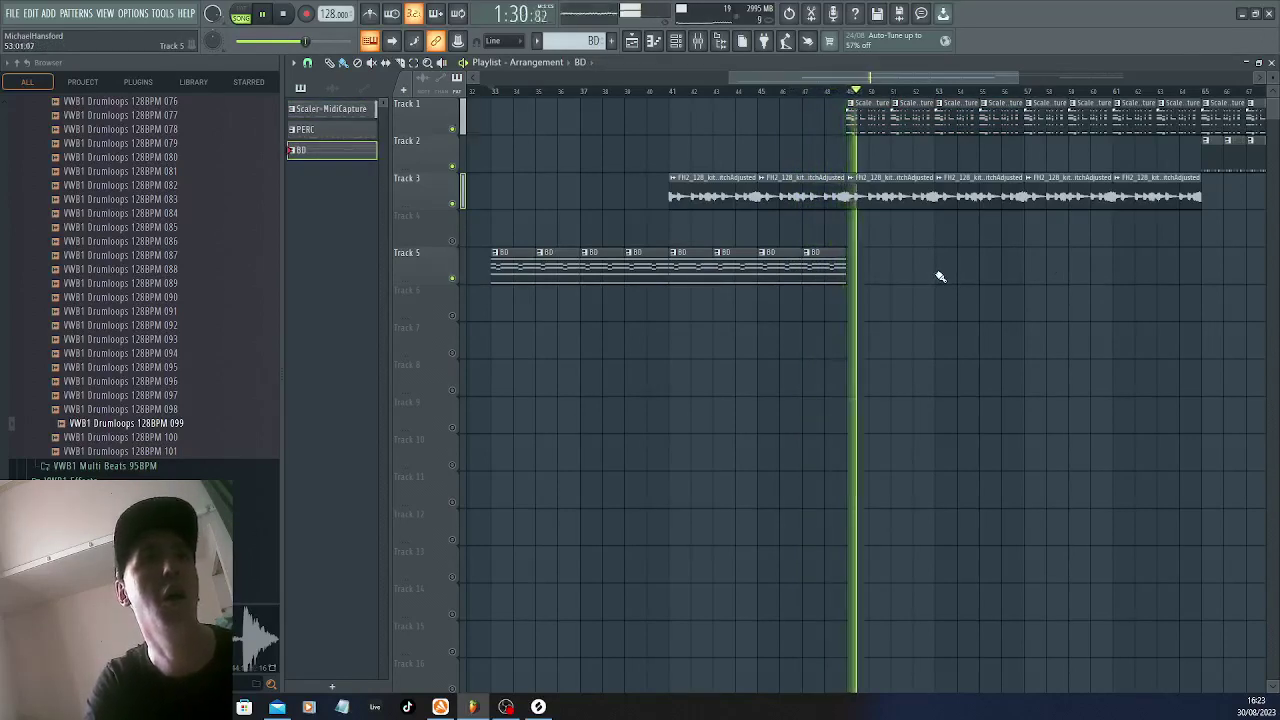
drag(939, 277, 1198, 288)
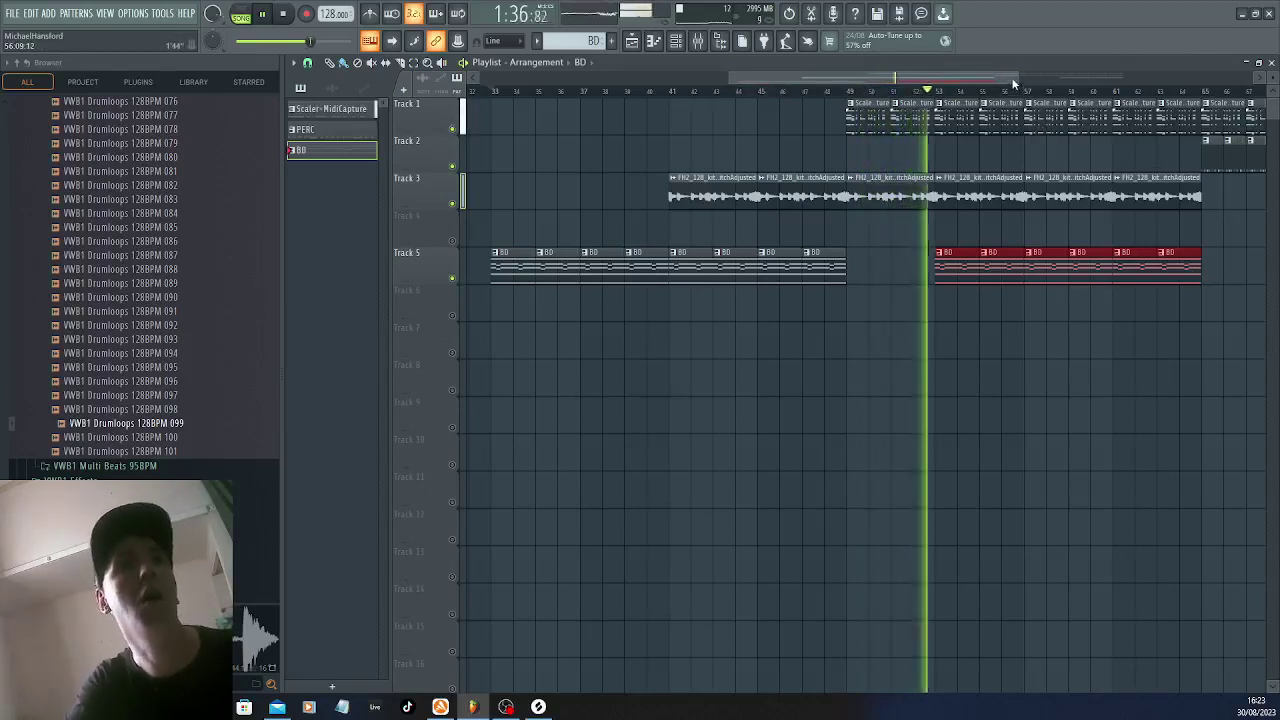
drag(1017, 78, 1201, 109)
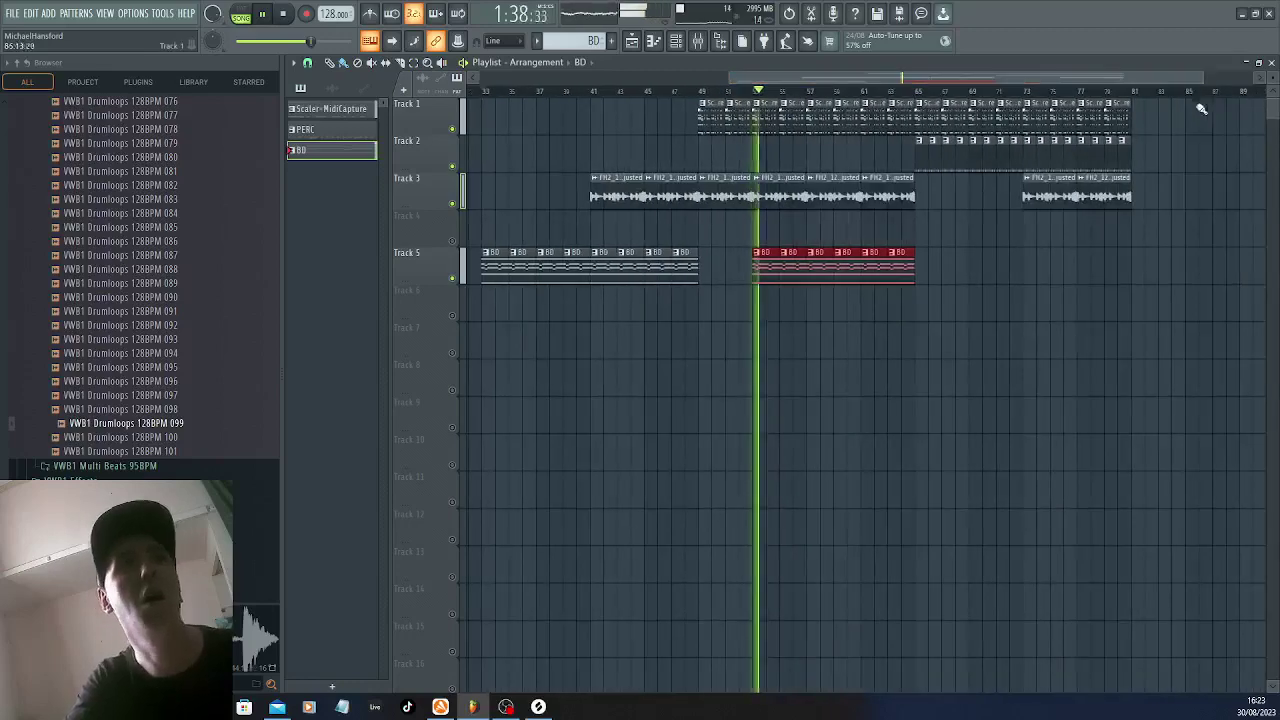
right_click(764, 270)
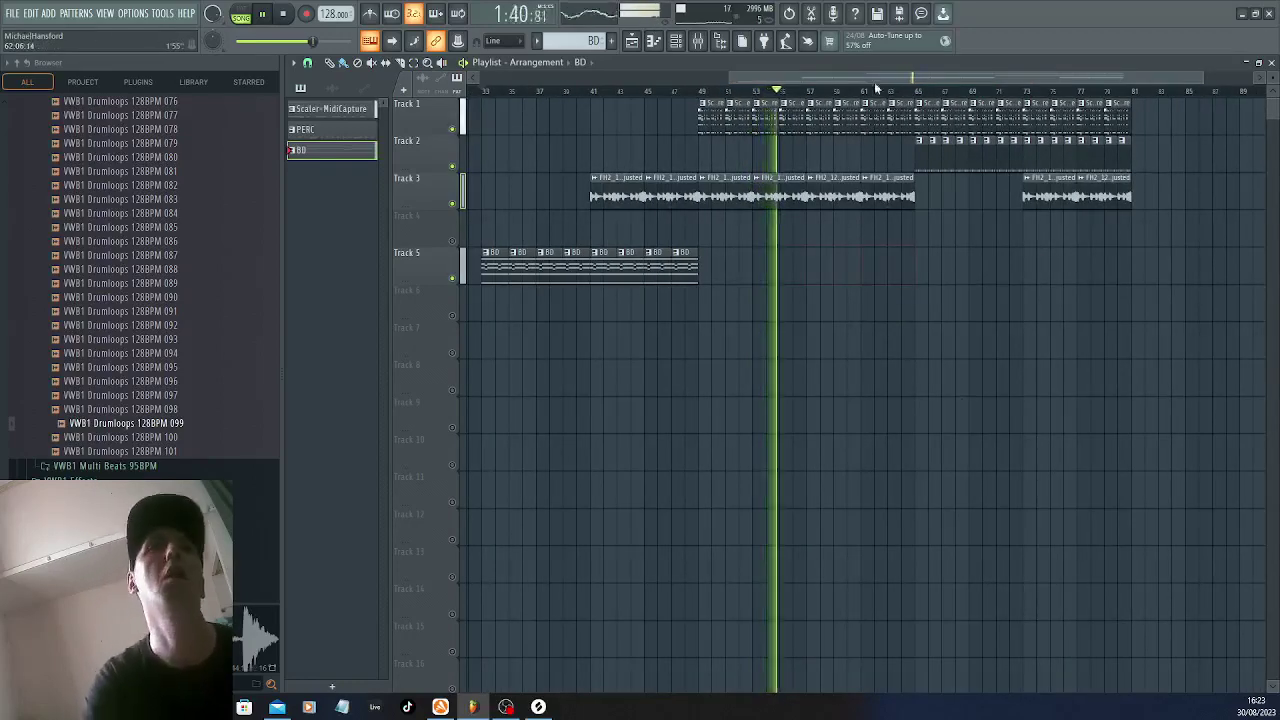
Stop playback and play the arrangement again from bar 33
drag(866, 79, 758, 79)
key(space)
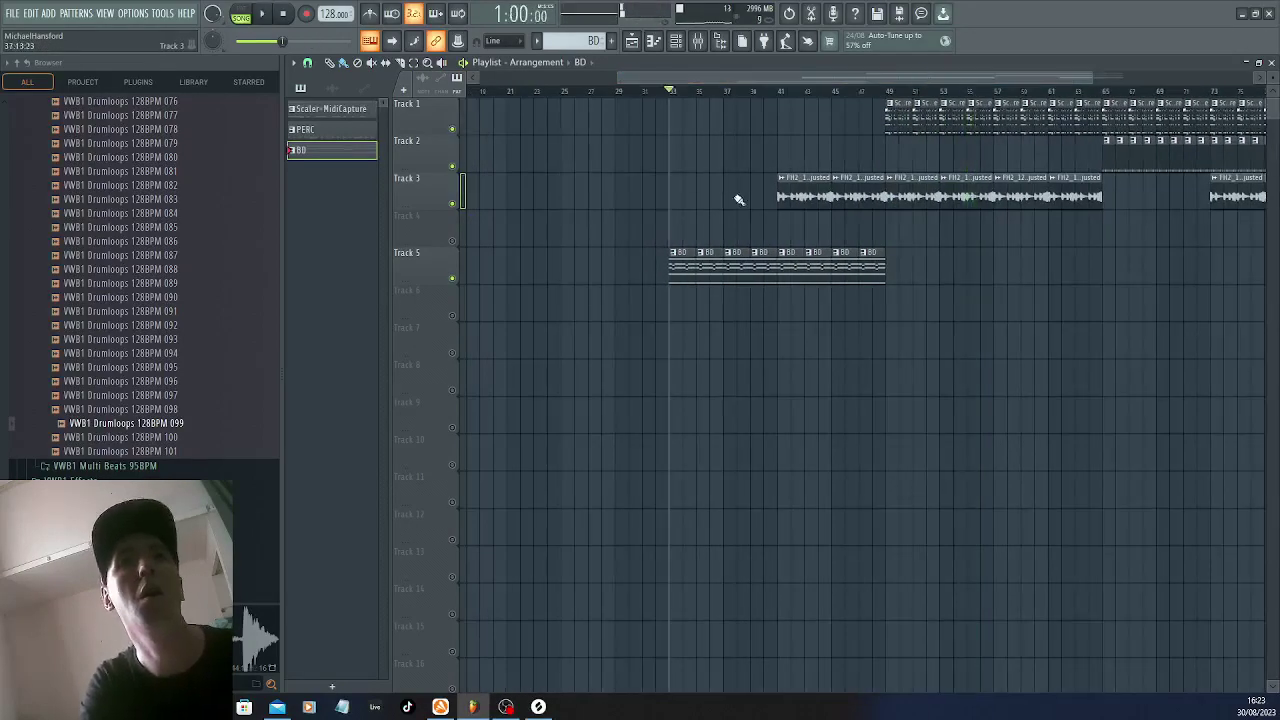
key(space)
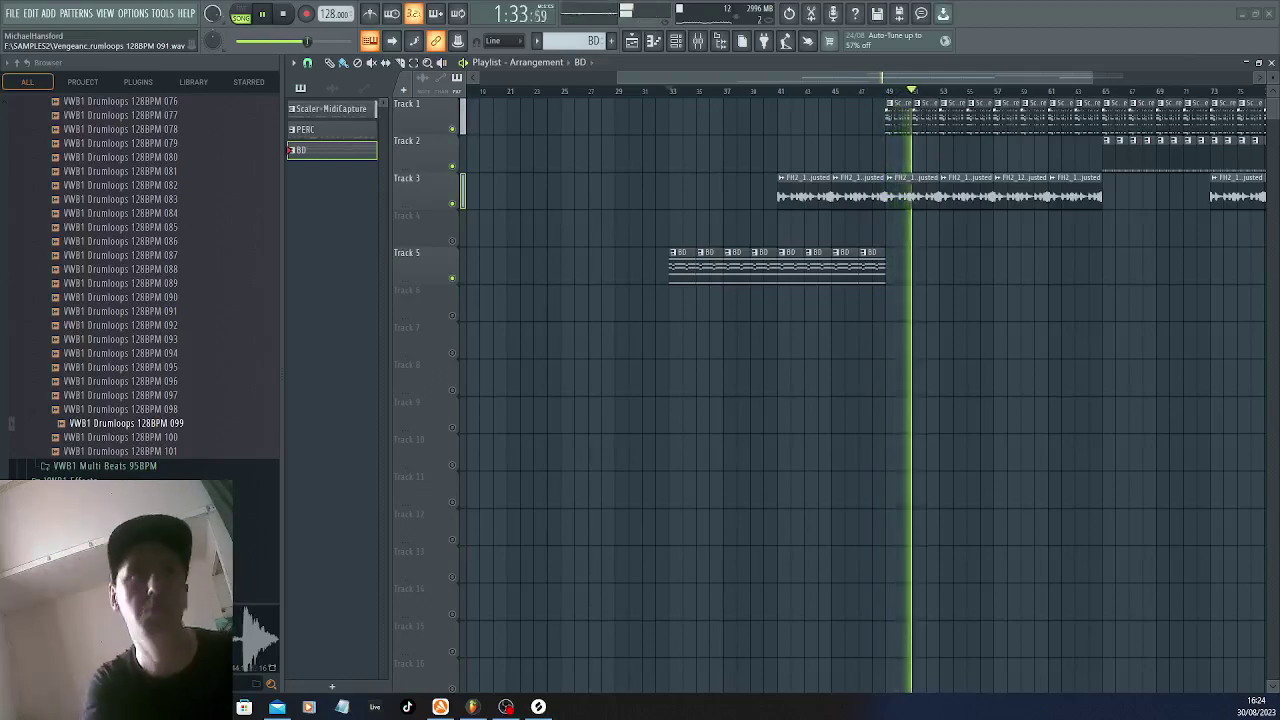
Delete the vocal loop clips from bars 57 to 65 on Track 3
drag(770, 83, 818, 103)
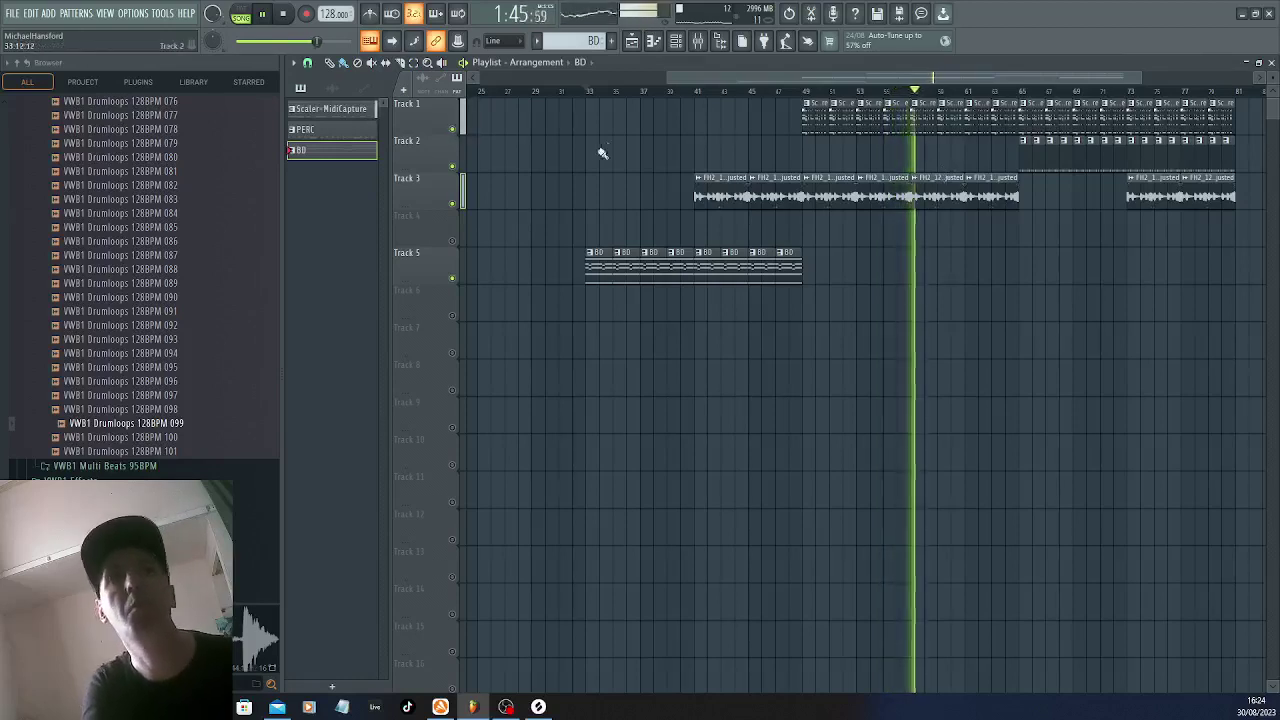
right_click(950, 200)
right_click(1001, 200)
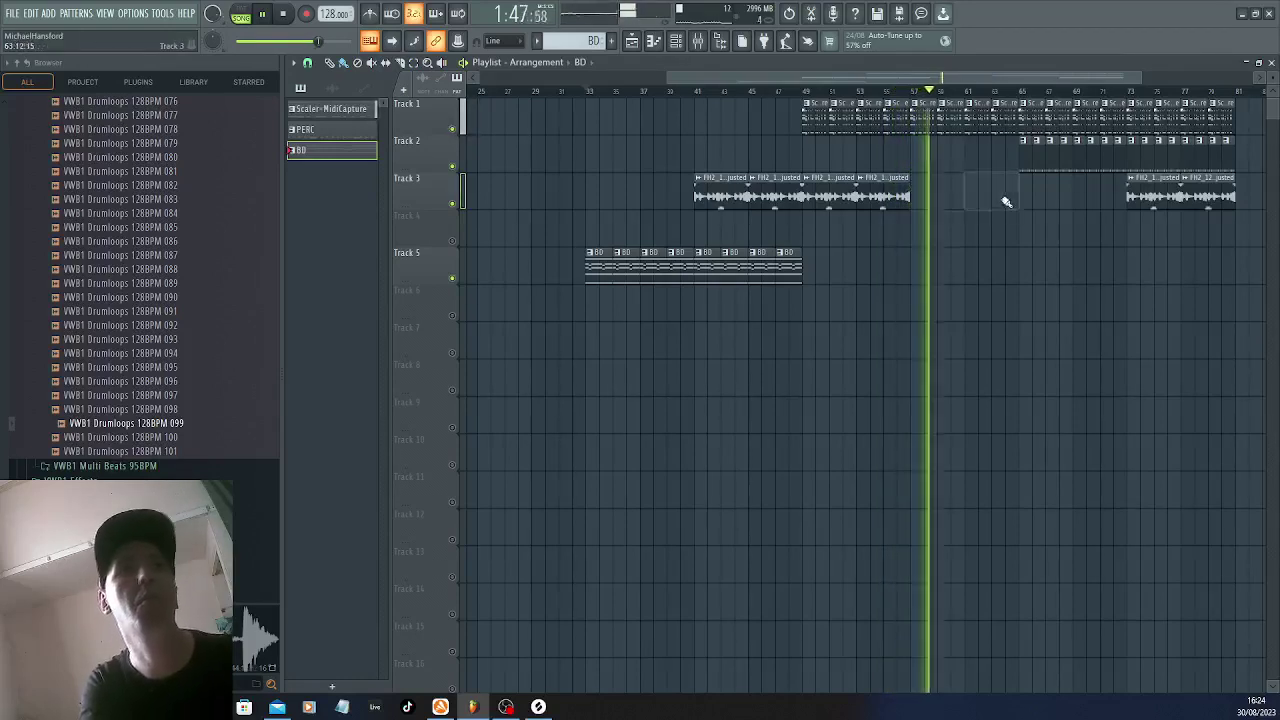
Fill bars 57 to 65 on Track 2 with PERC clips and play the arrangement from bar 33
click(1028, 160)
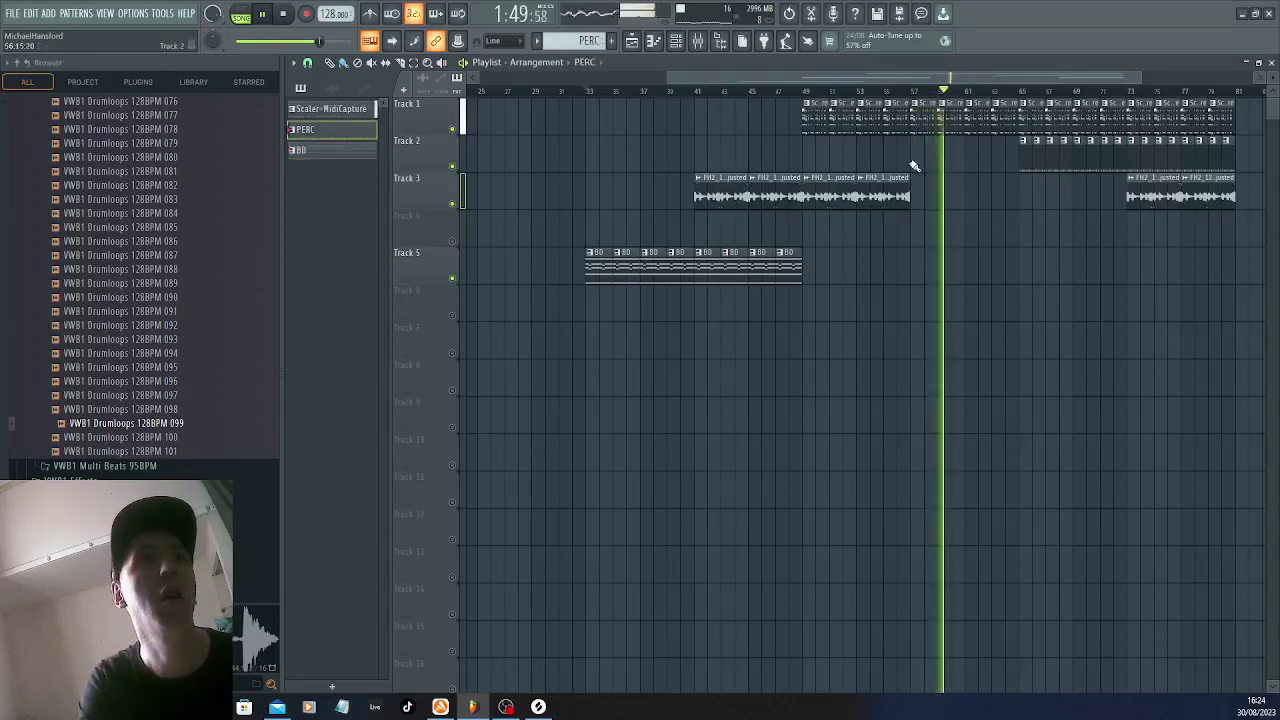
drag(917, 142, 1006, 145)
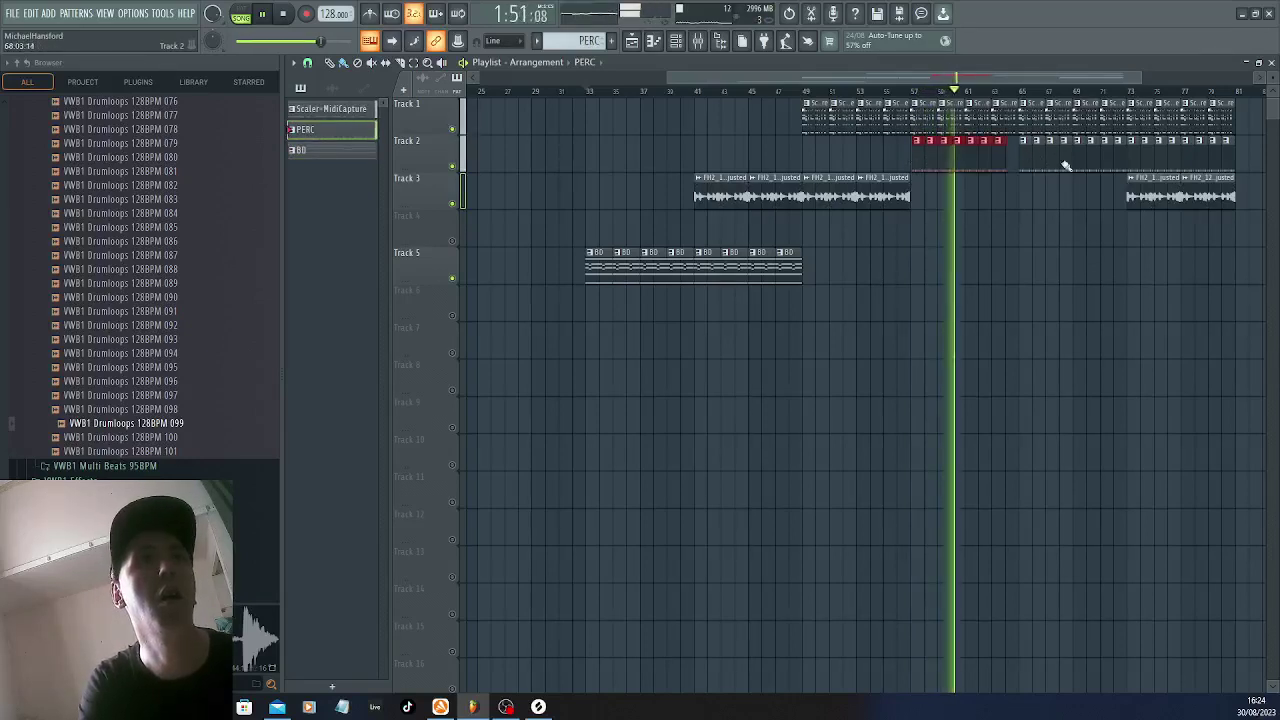
right_click(1000, 160)
right_click(917, 162)
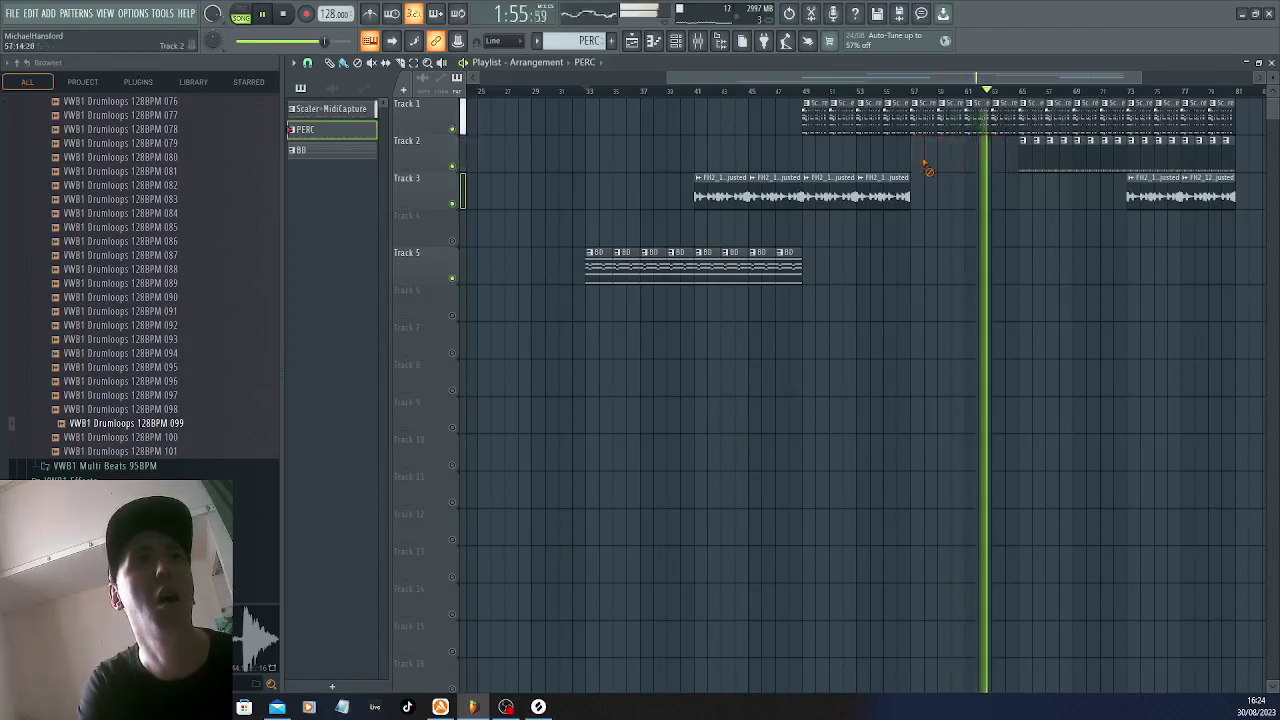
mouse_move(914, 161)
mouse_down()
mouse_move(1067, 160)
mouse_move(1012, 160)
mouse_up()
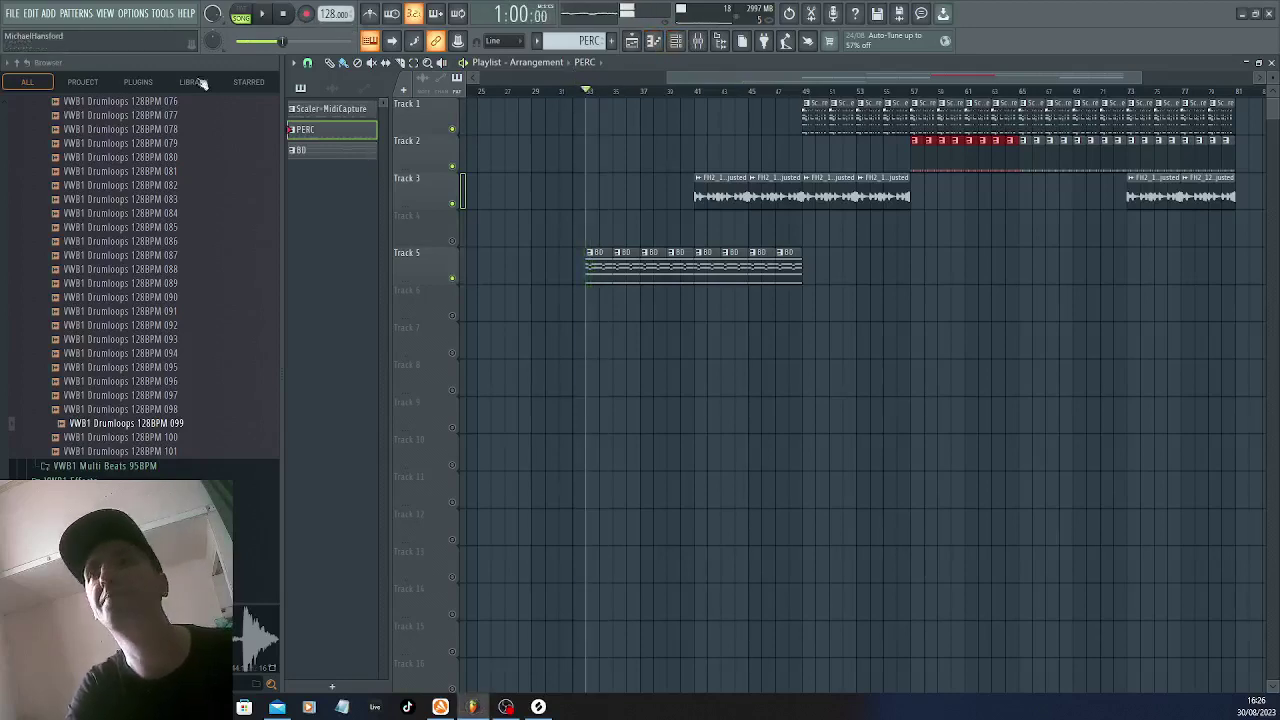
key(space)
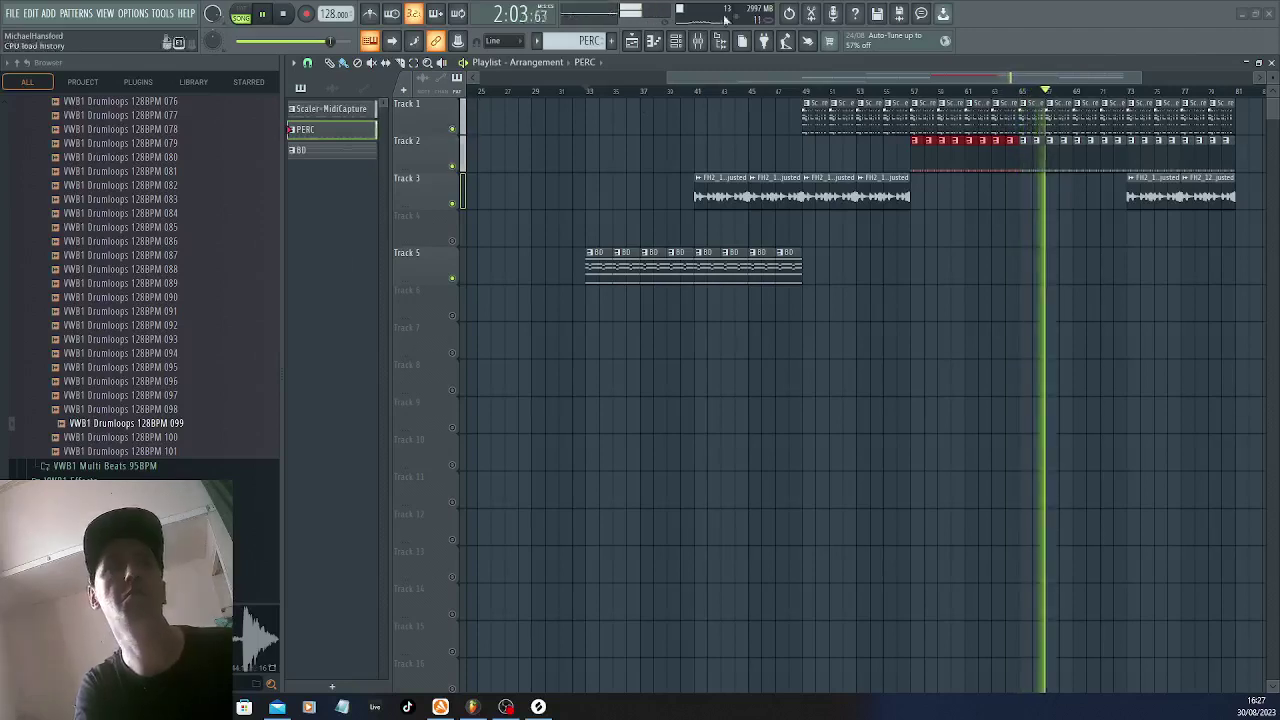
click(284, 14)
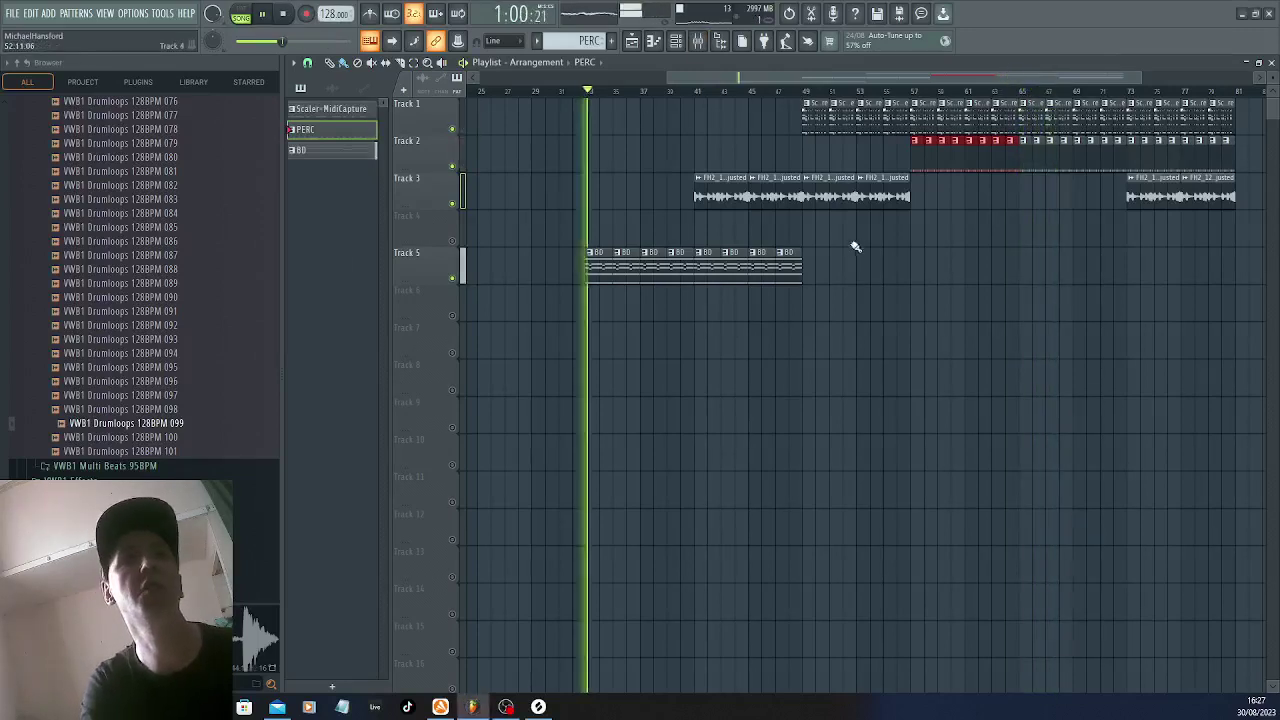
Switch to the BD pattern and copy its BIT2 notes in the channel rack
click(676, 41)
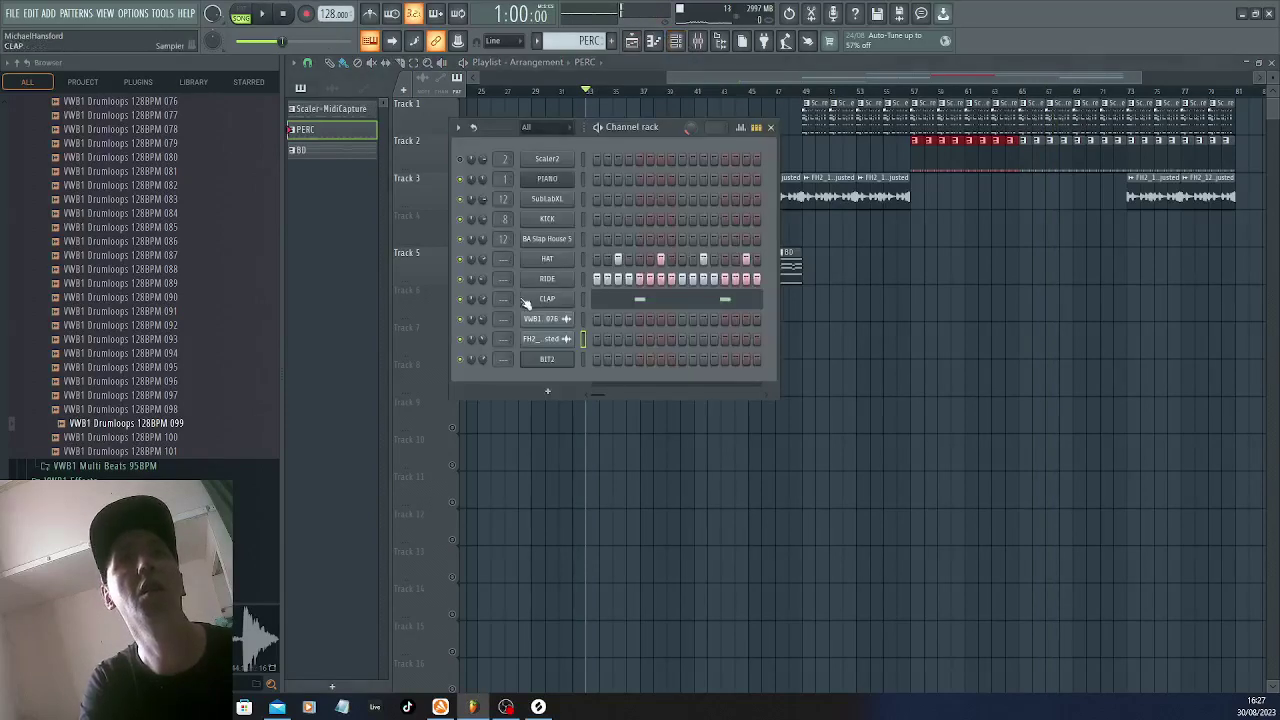
key(space)
click(537, 41)
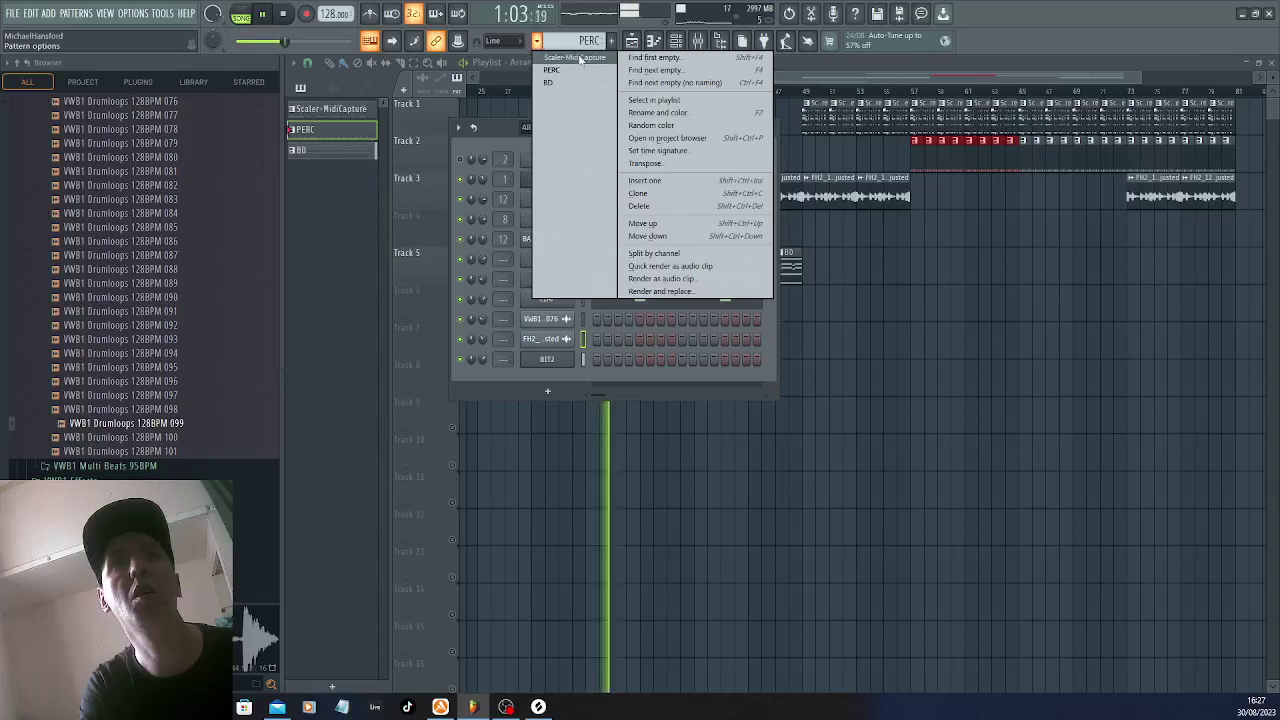
click(555, 82)
key(space)
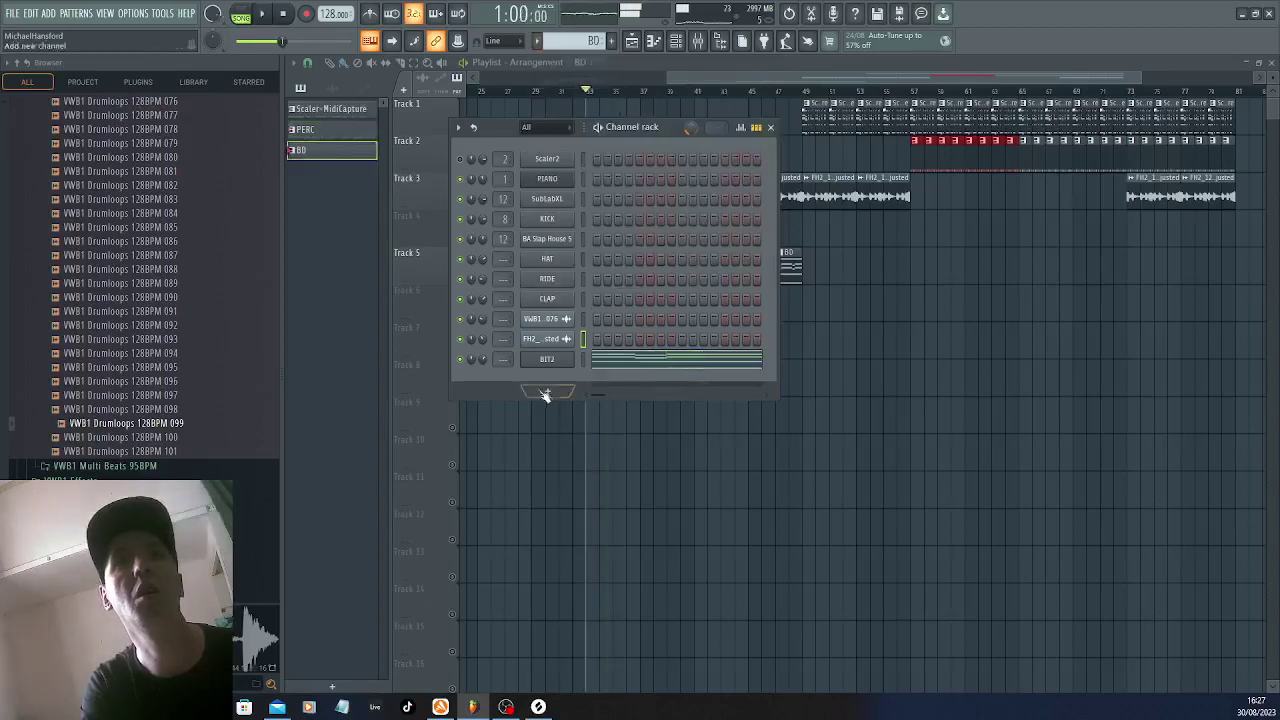
right_click(558, 362)
click(718, 372)
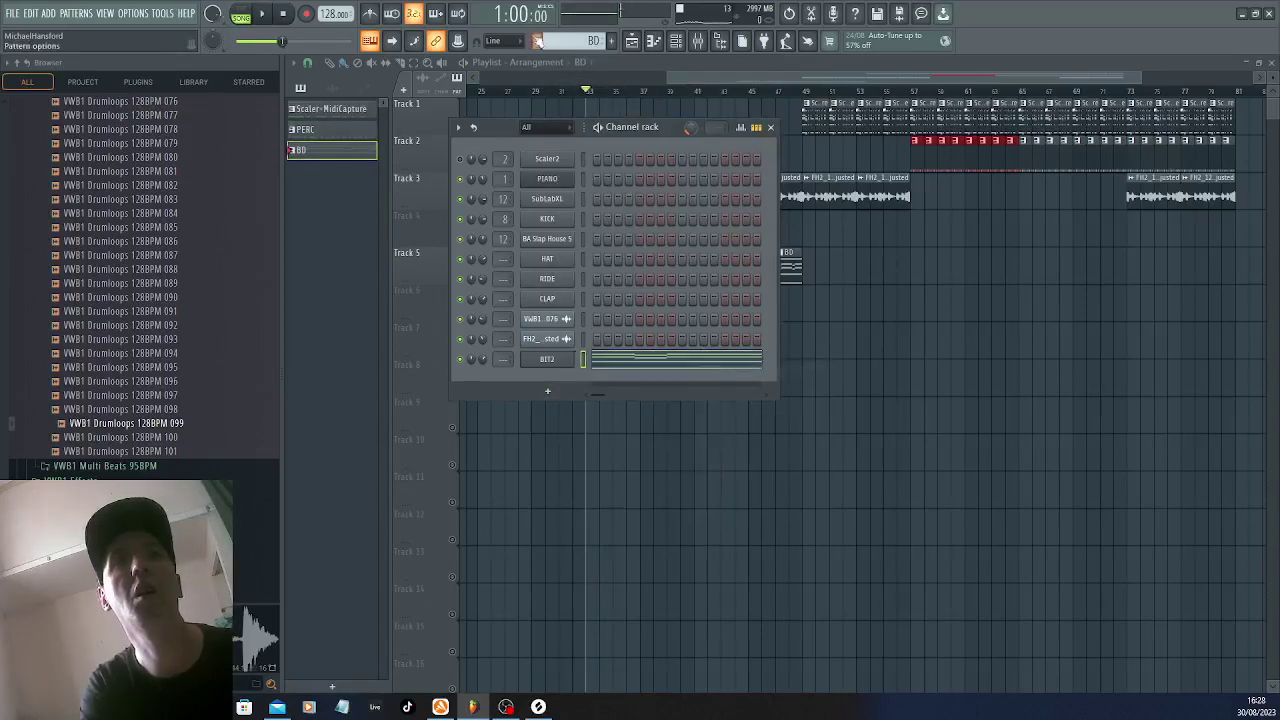
Create a new pattern named PAD
click(610, 42)
click(694, 71)
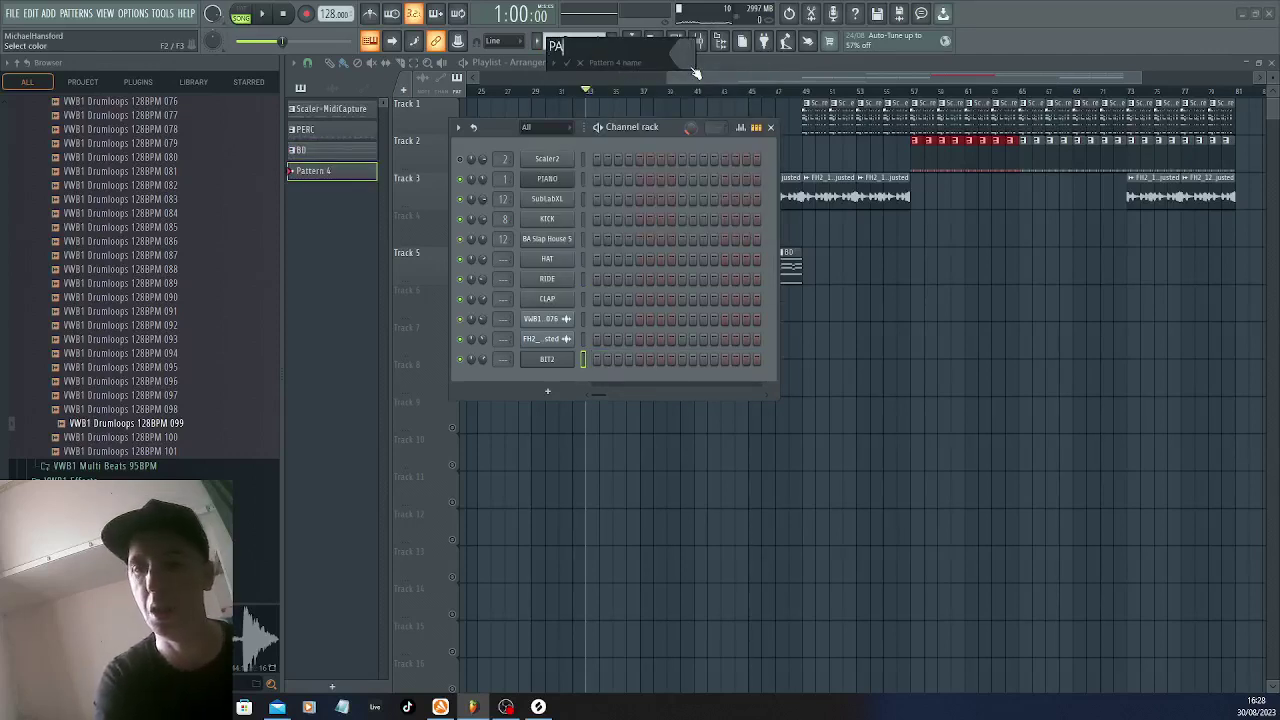
key(Return)
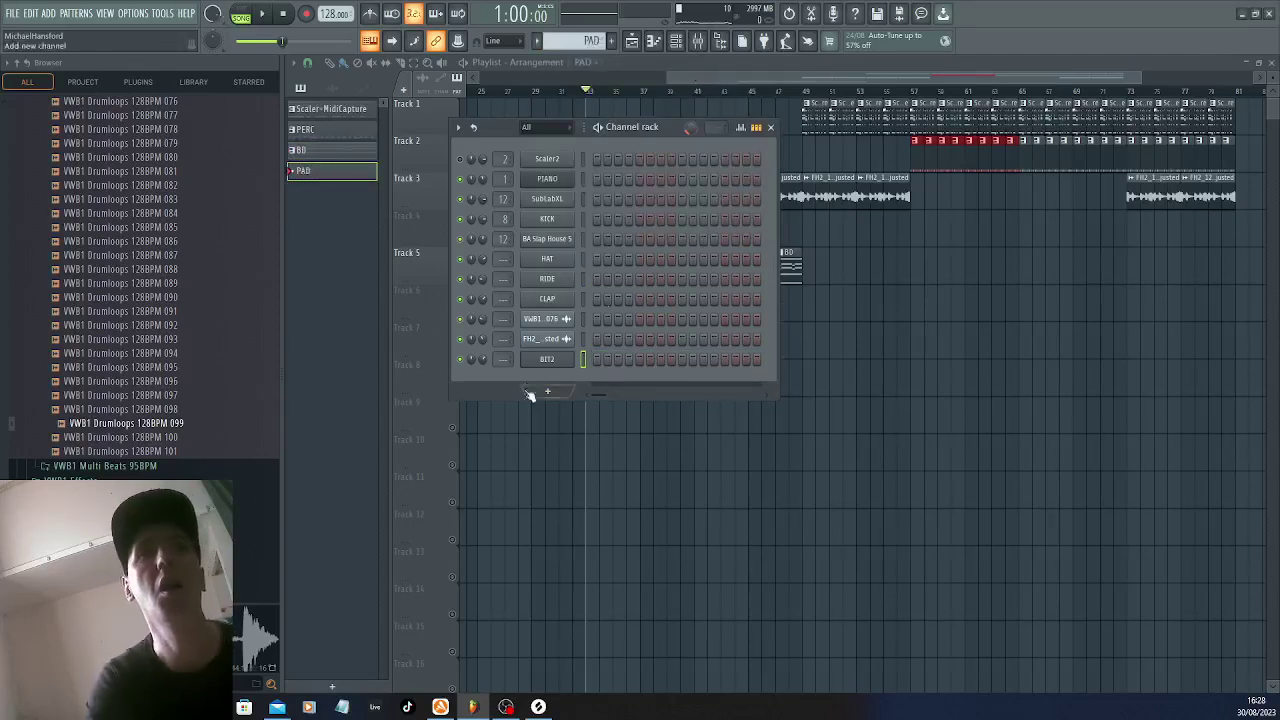
Add a Studio Strings instrument channel and move its plugin window clear of the channel rack
right_click(552, 360)
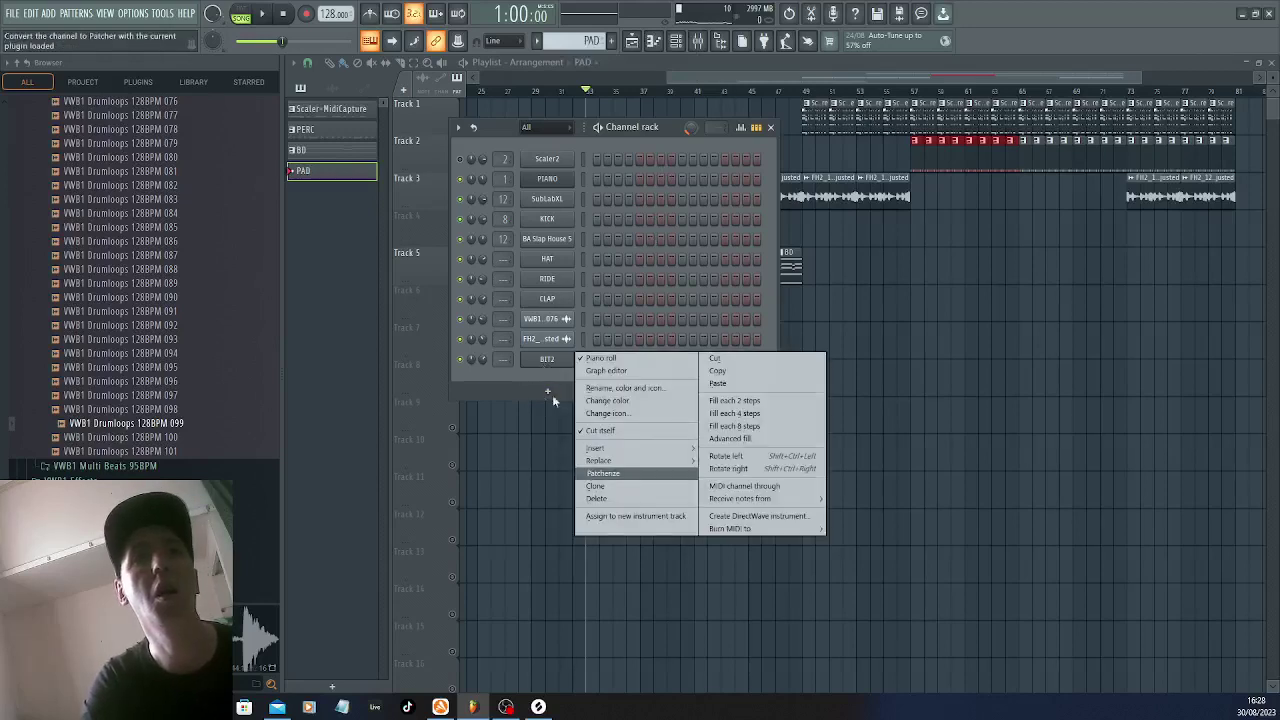
click(550, 393)
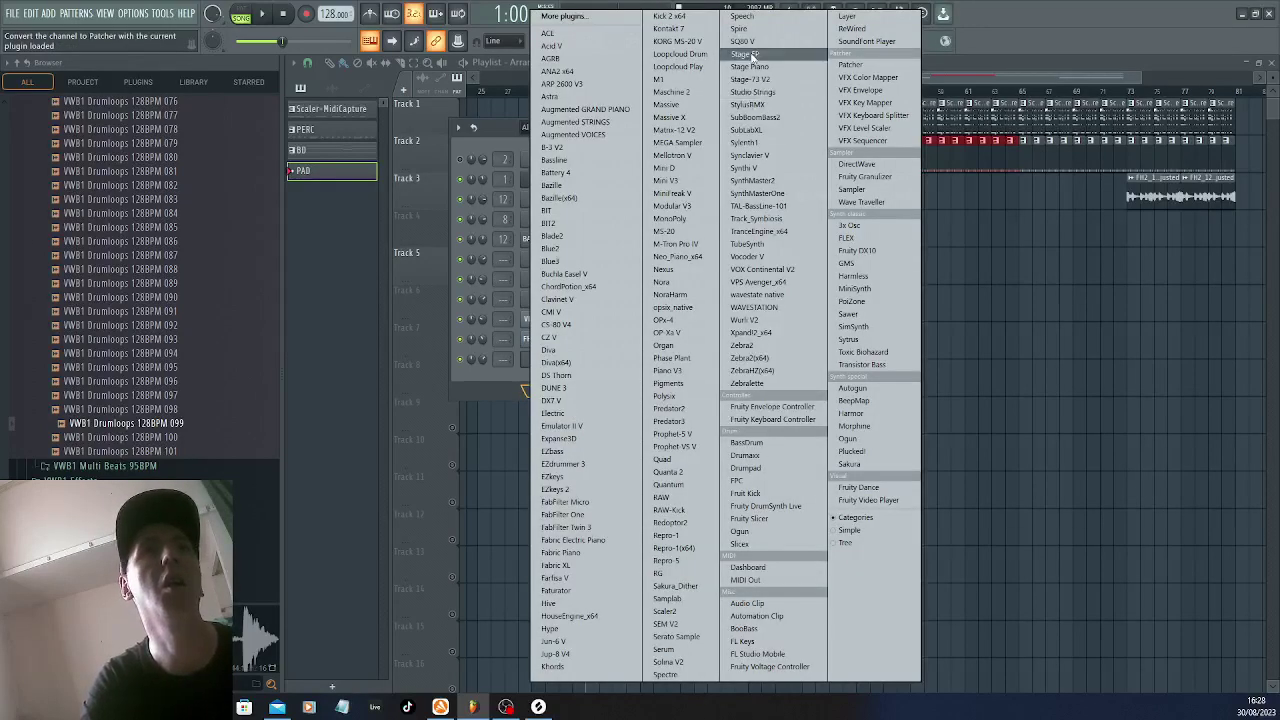
click(760, 94)
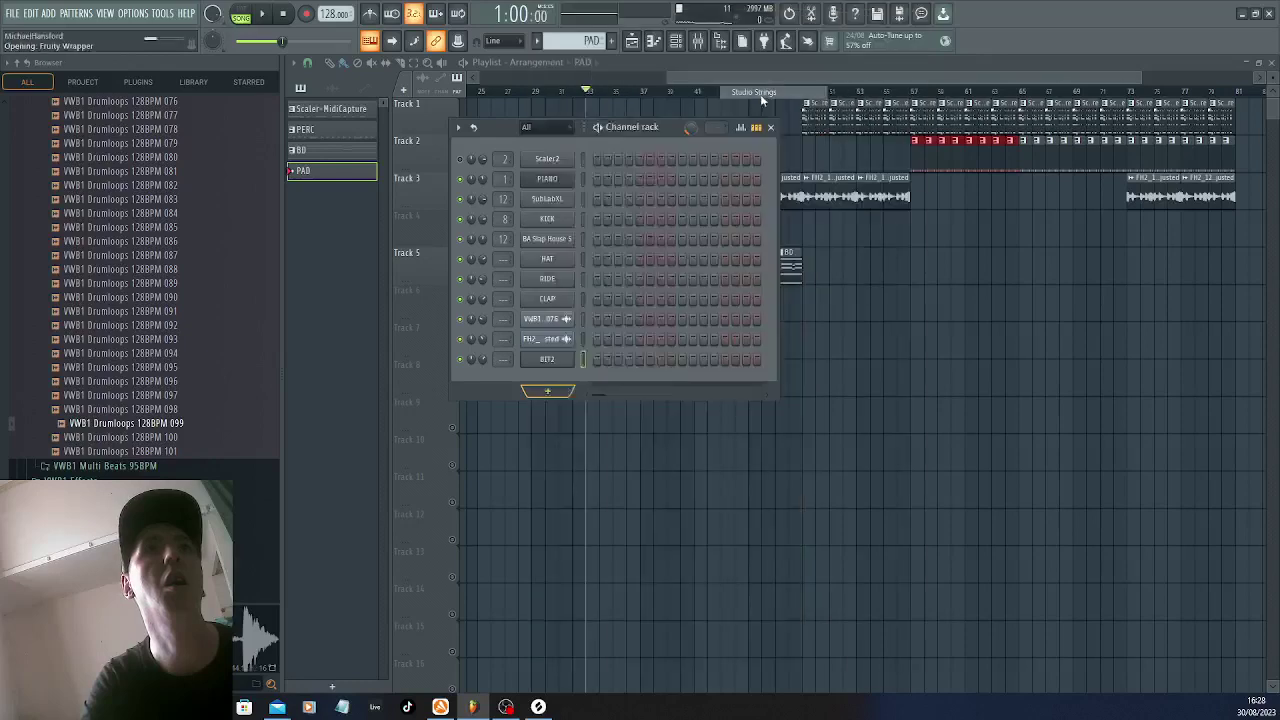
drag(667, 152, 966, 174)
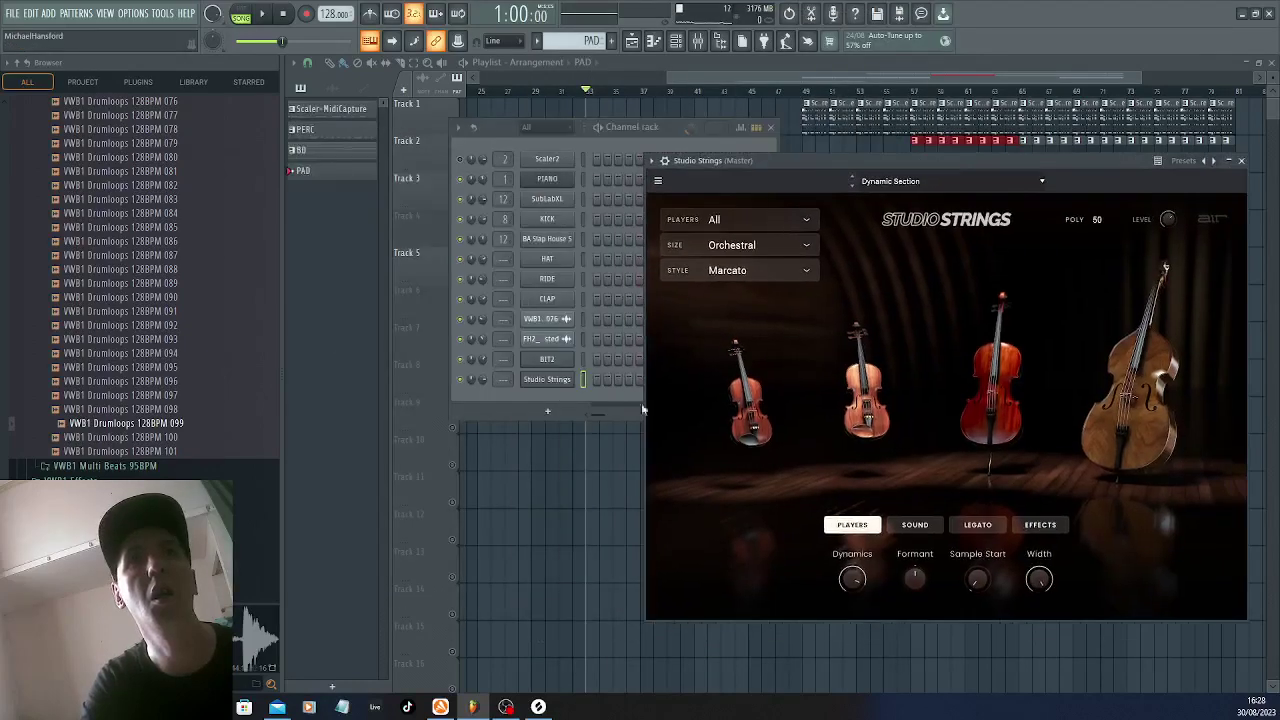
Paste the copied notes into the Studio Strings channel of the PAD pattern and start playback
right_click(545, 380)
click(754, 404)
key(space)
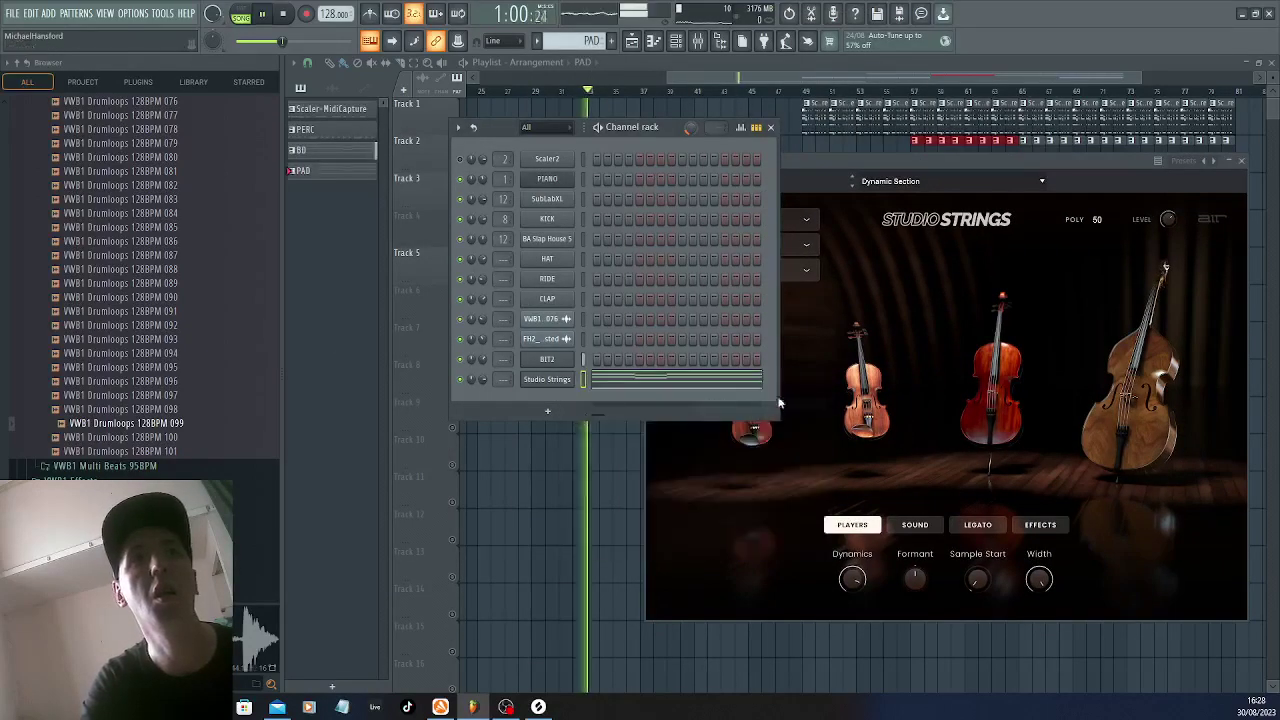
Transpose the Studio Strings notes by octaves so the lowest note sits on E5, and return to the playlist
click(626, 382)
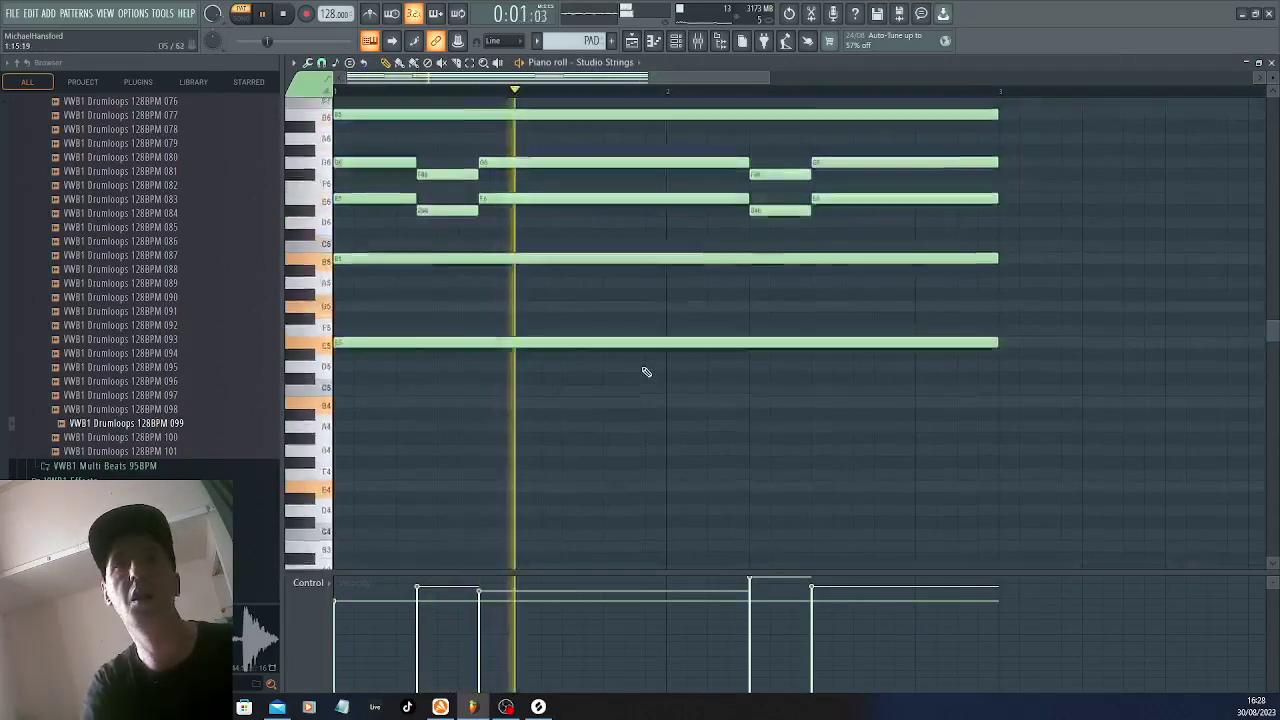
key(ctrl+Up)
key(space)
key(space)
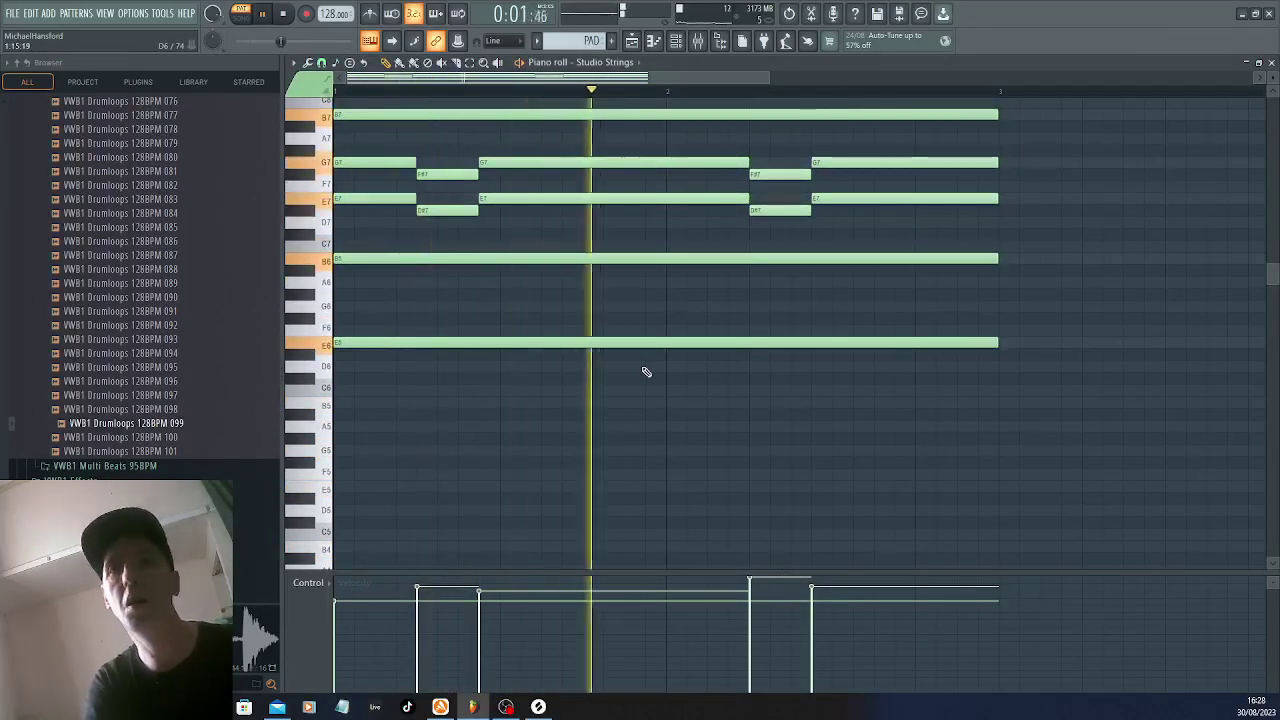
key(ctrl+Down)
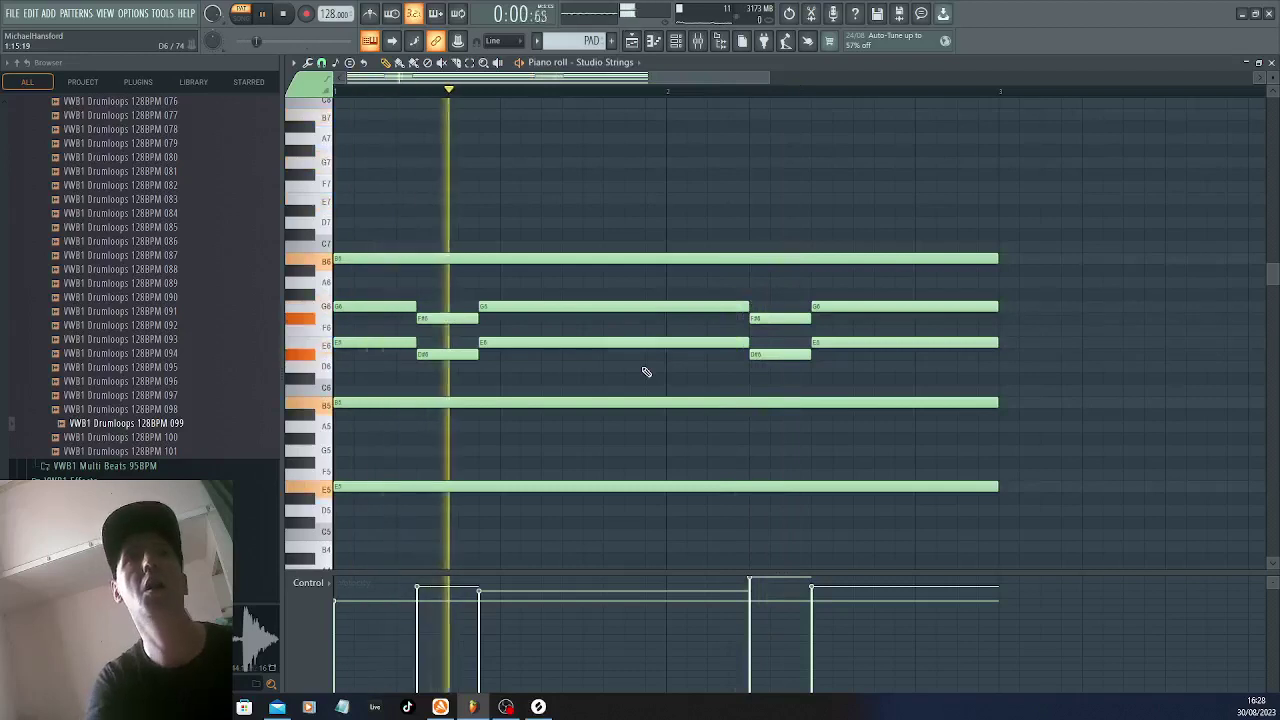
click(632, 42)
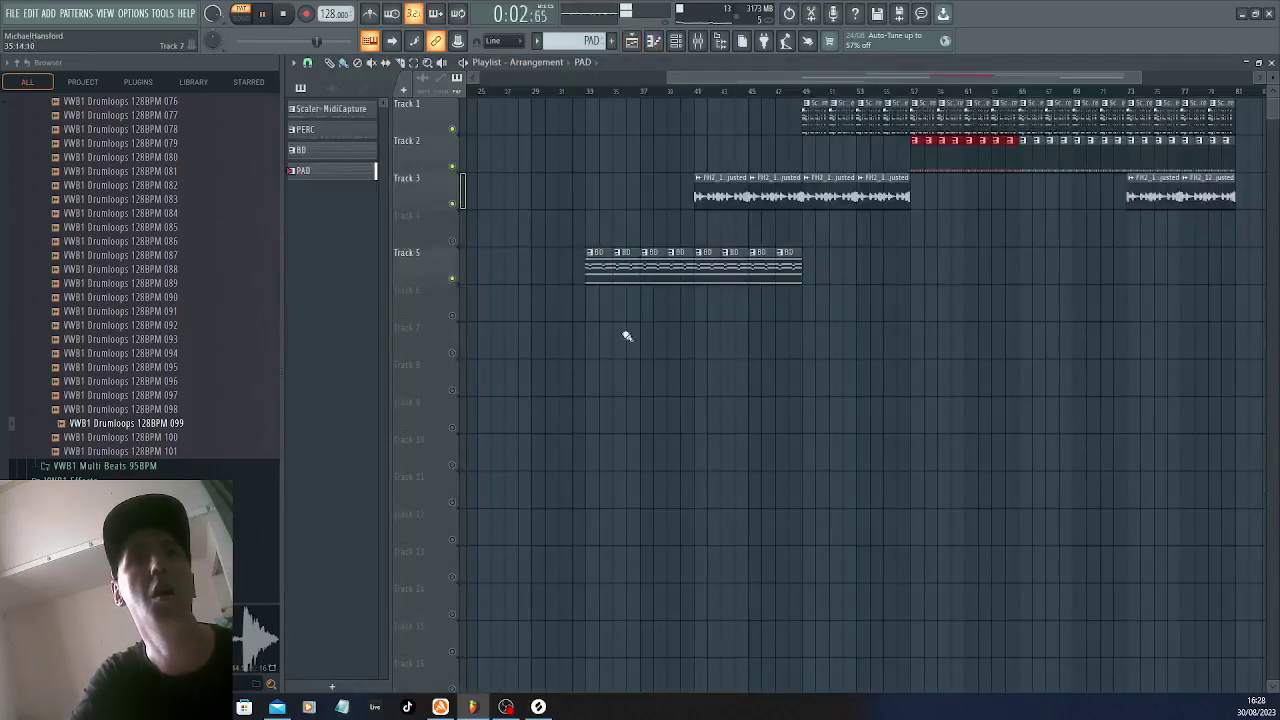
Place a PAD clip on Track 6 at bar 33, deleting the surplus PAD clips and the first two BD clips on Track 5
drag(592, 323, 825, 338)
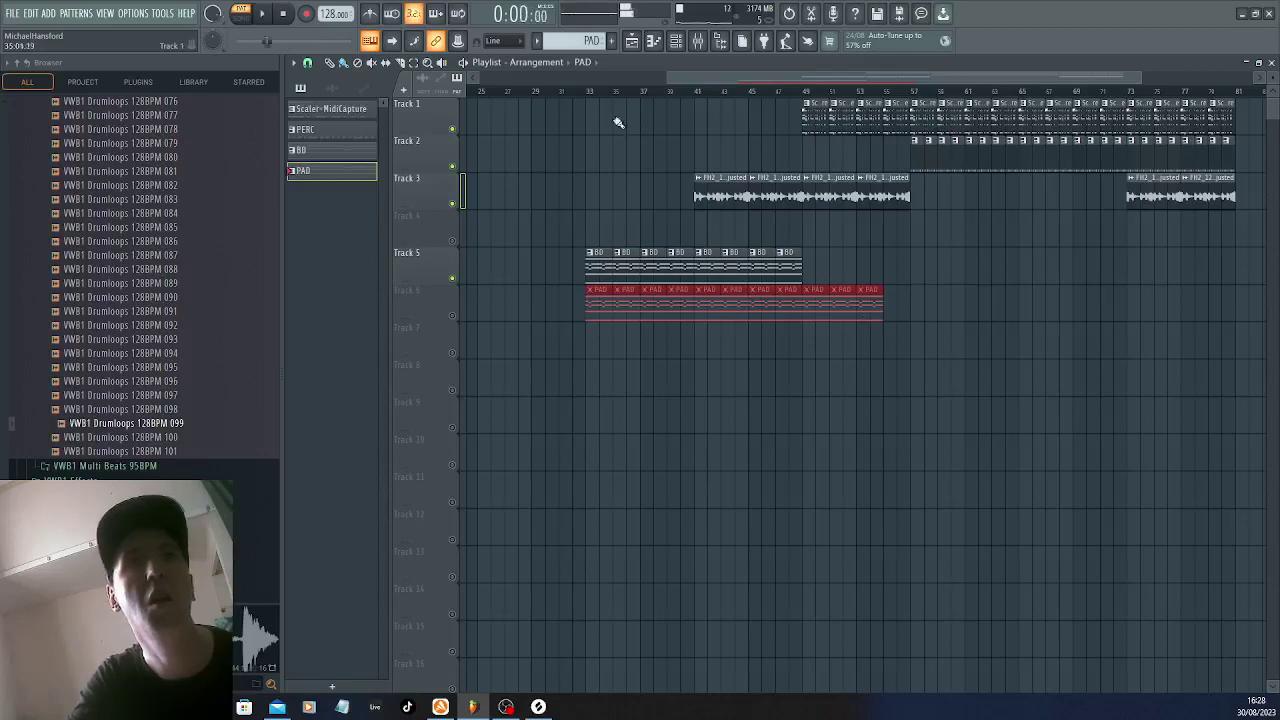
click(590, 97)
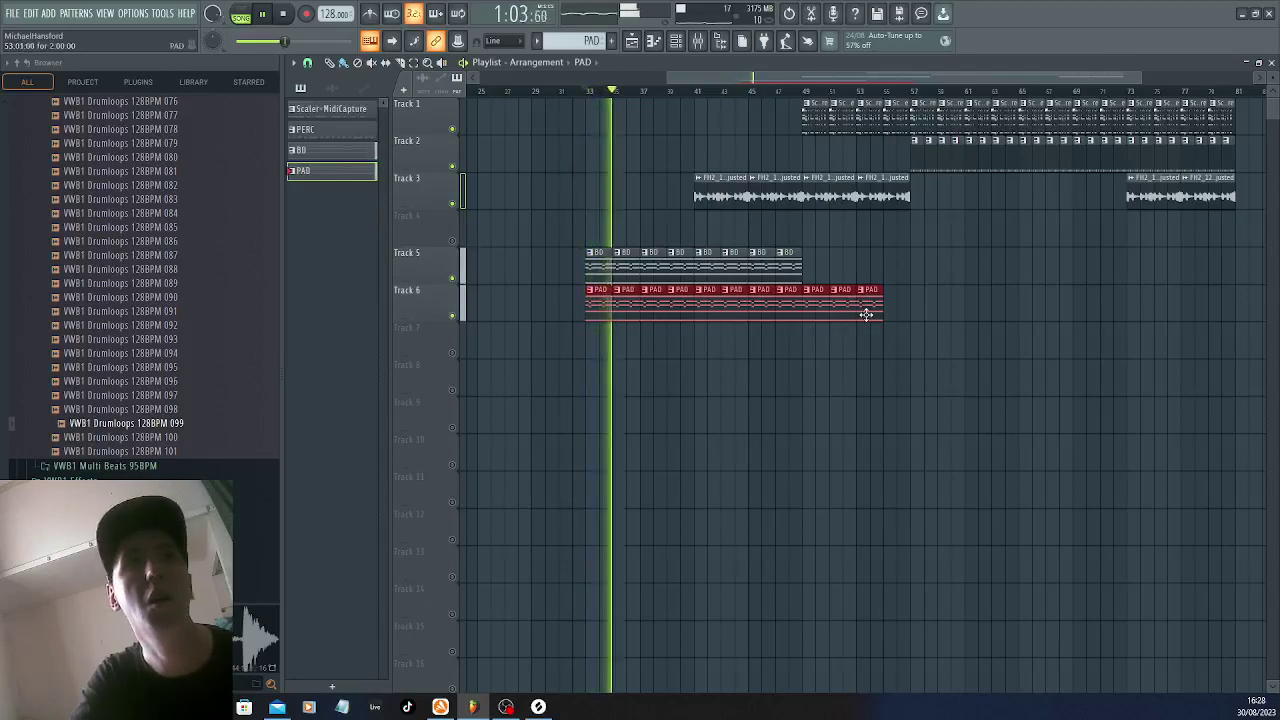
right_click(846, 300)
key(space)
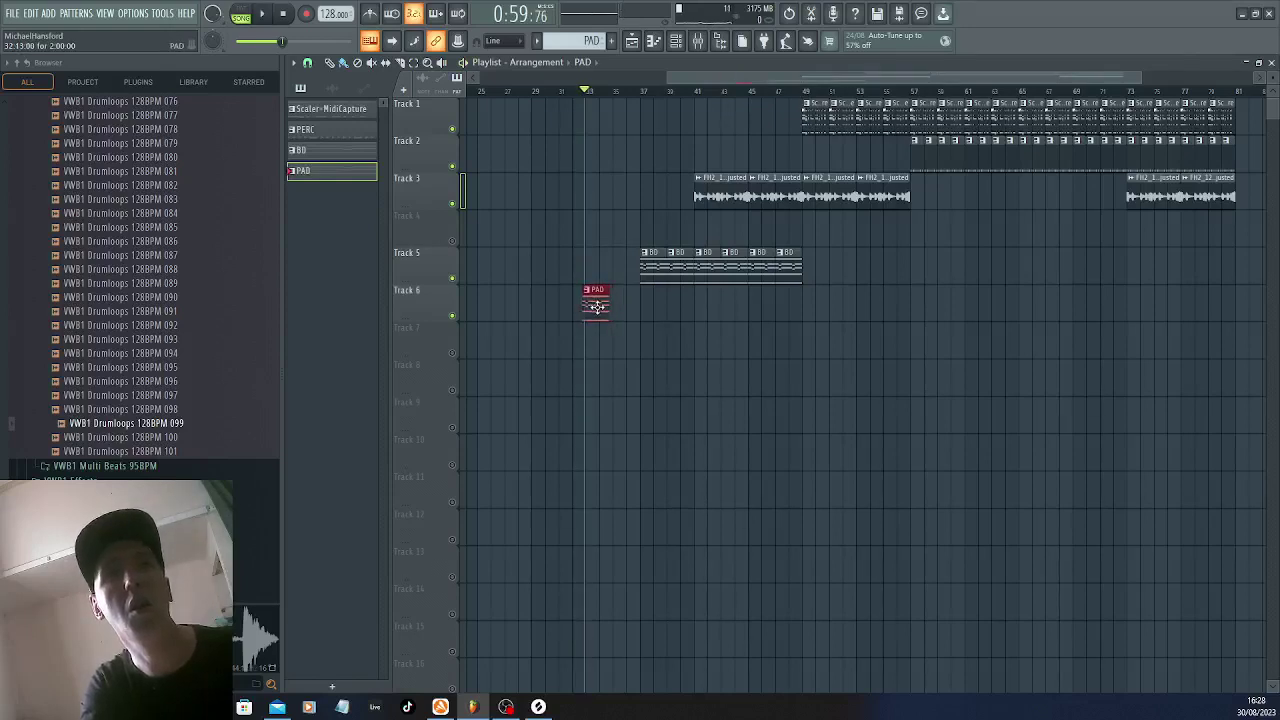
Open the PAD clip's Studio Strings notes and delete every note except the sustained B6
key(space)
double_click(597, 305)
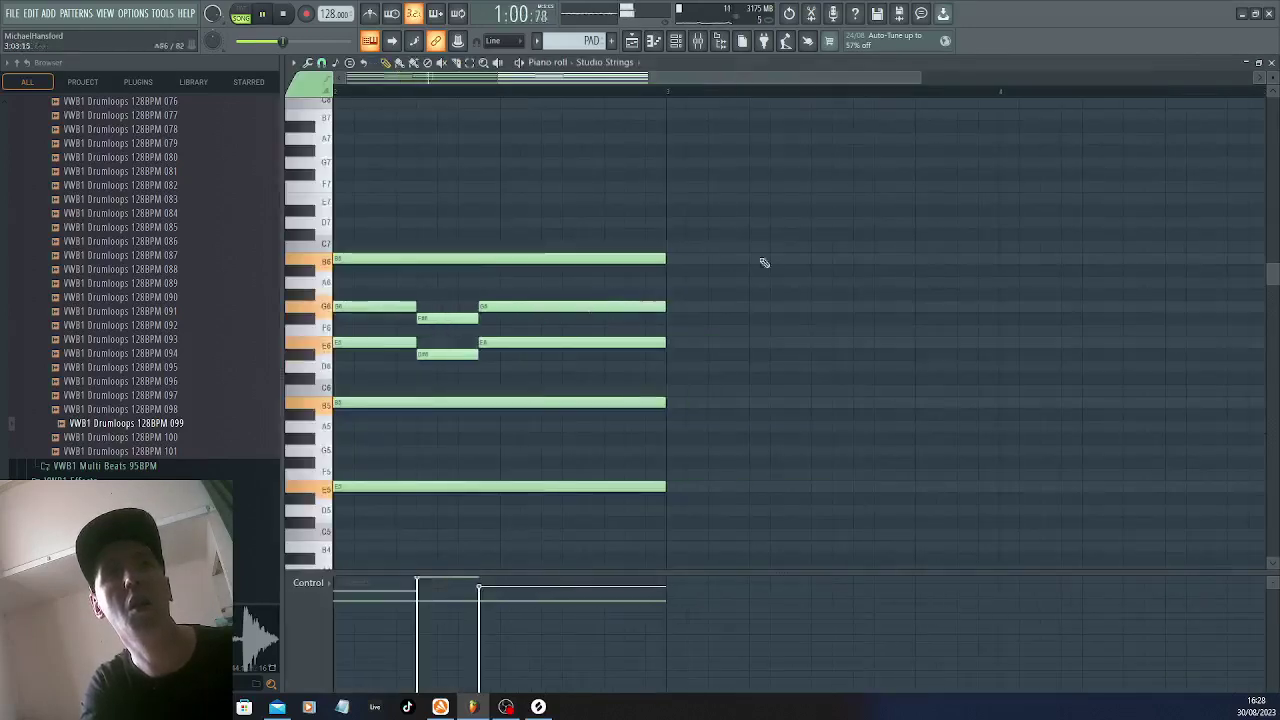
key(ctrl+b)
scroll(1034, 420, down, 3)
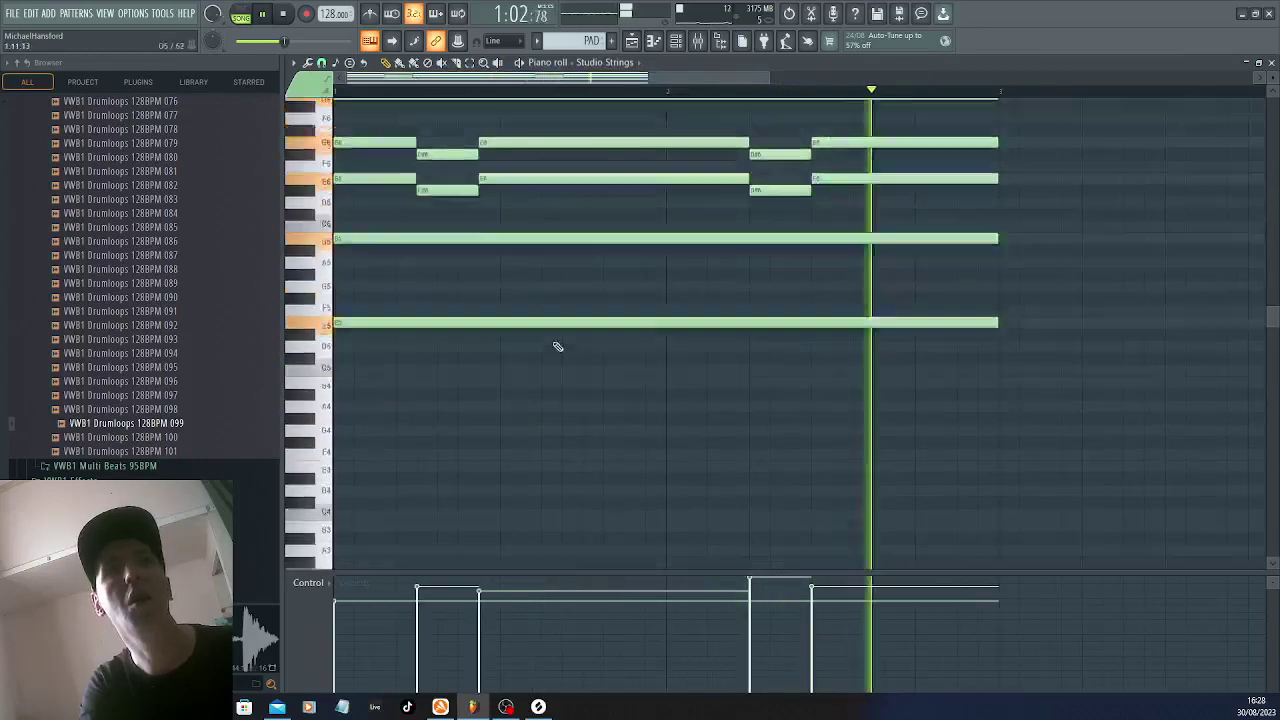
scroll(450, 300, up, 2)
right_click(443, 414)
right_click(443, 330)
right_click(375, 234)
right_click(586, 270)
right_click(850, 270)
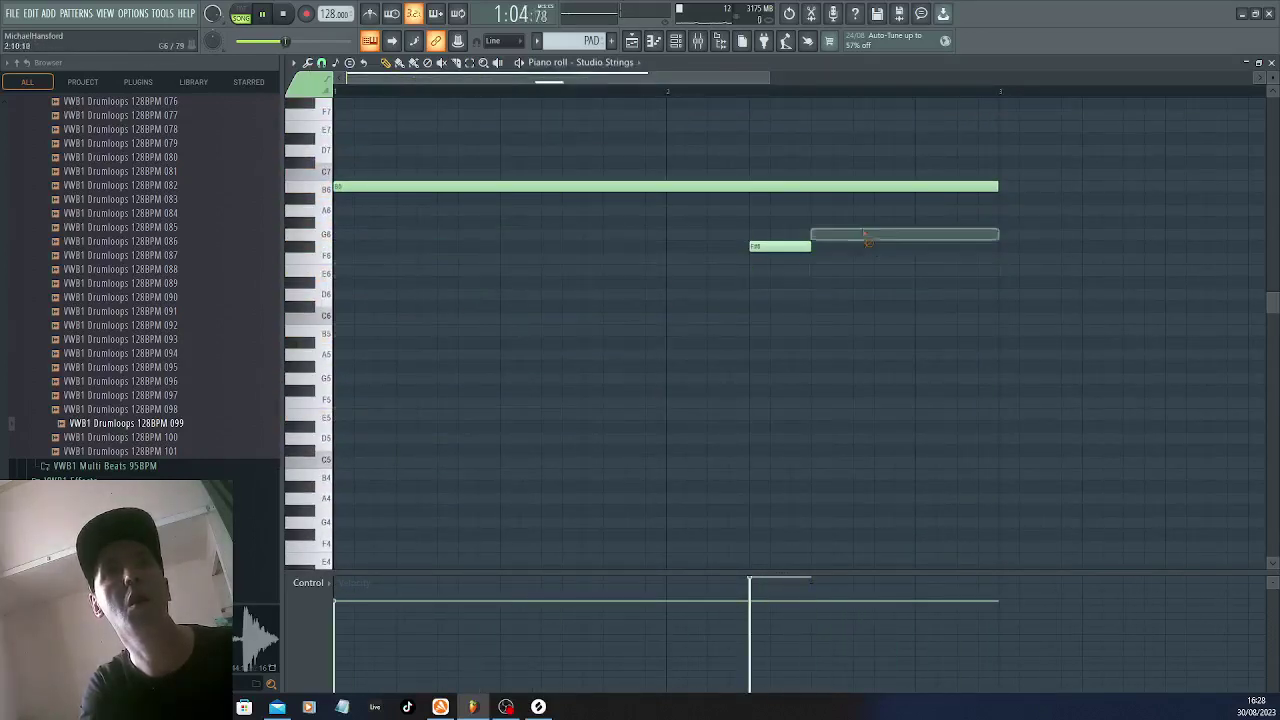
right_click(780, 246)
Add an E5 note at the pattern's start, lengthen it to bar 3 to match the B6 note, and play it back
key(space)
key(space)
key(space)
click(340, 342)
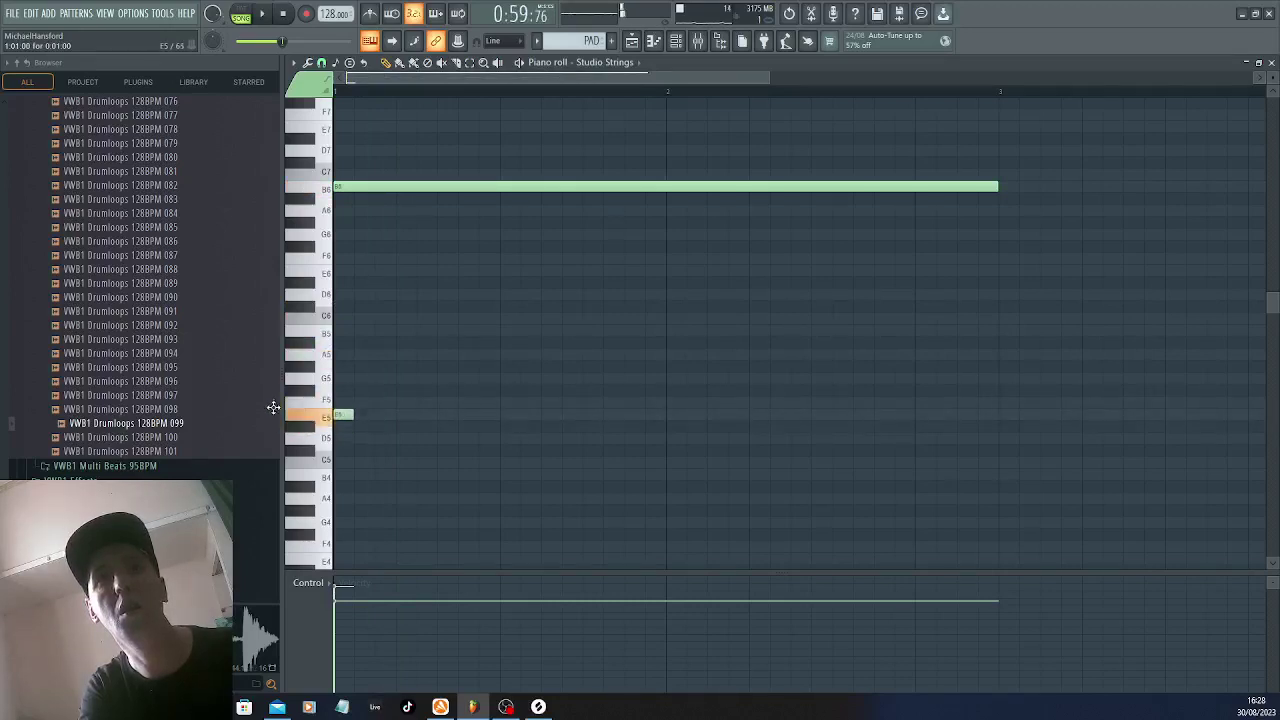
key(space)
key(space)
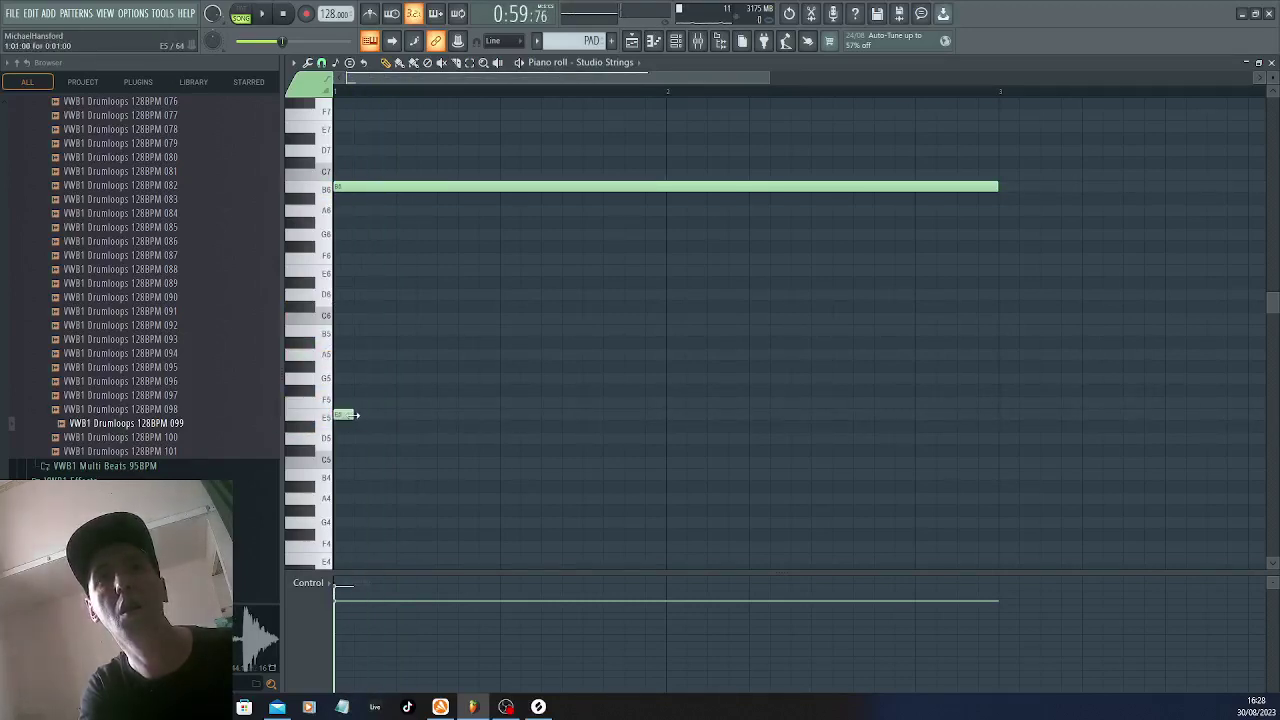
drag(354, 415, 838, 464)
key(space)
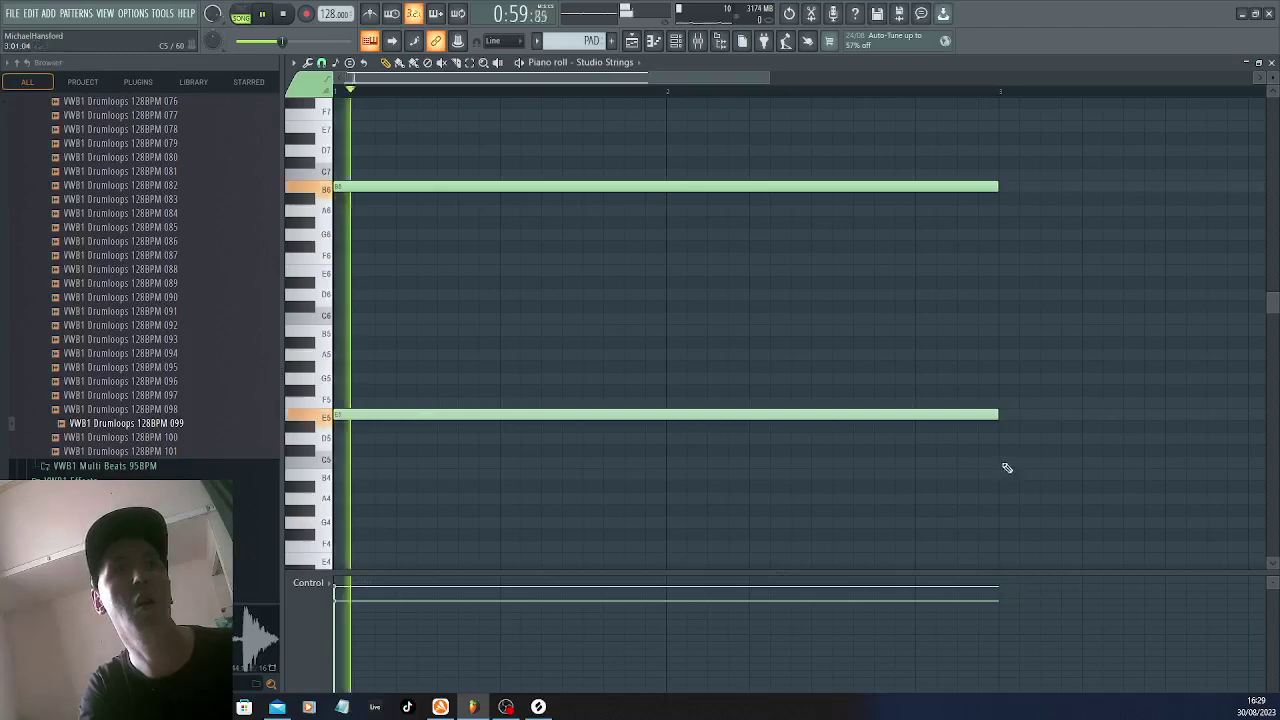
Examine the BIT2 chord notes of the BD pattern in the piano roll to compare them with the pad
click(676, 44)
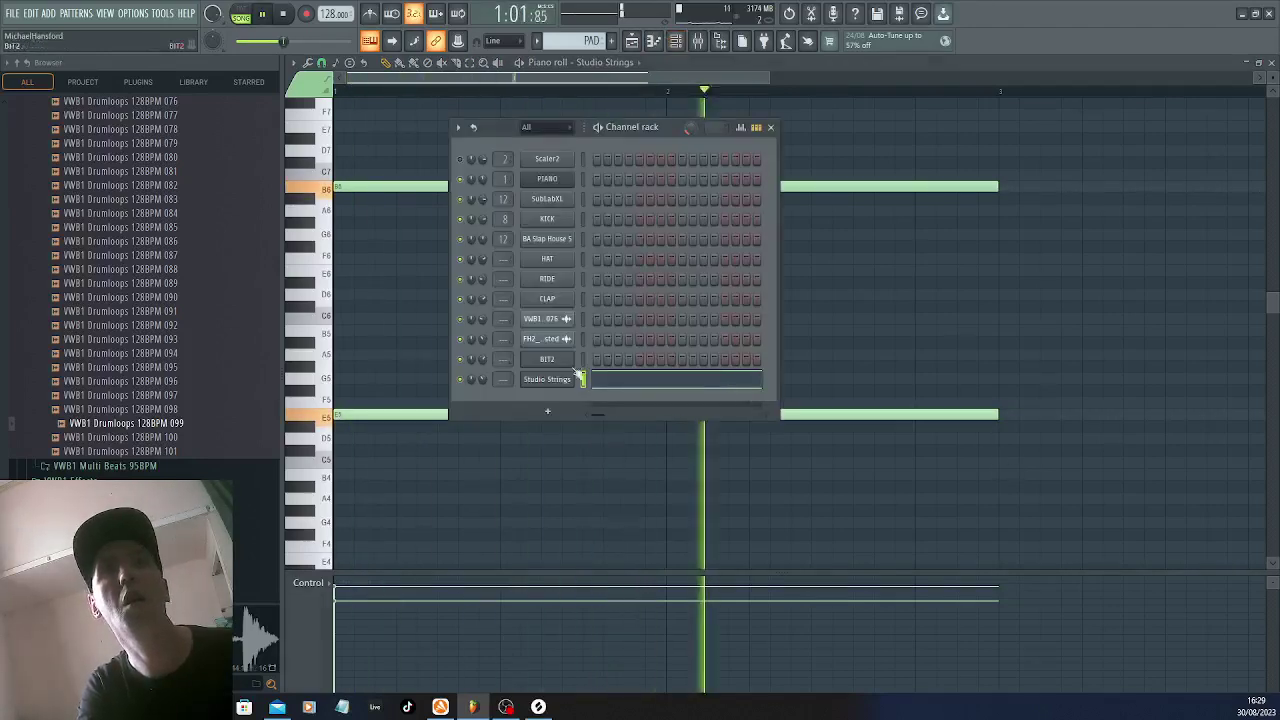
key(space)
click(556, 136)
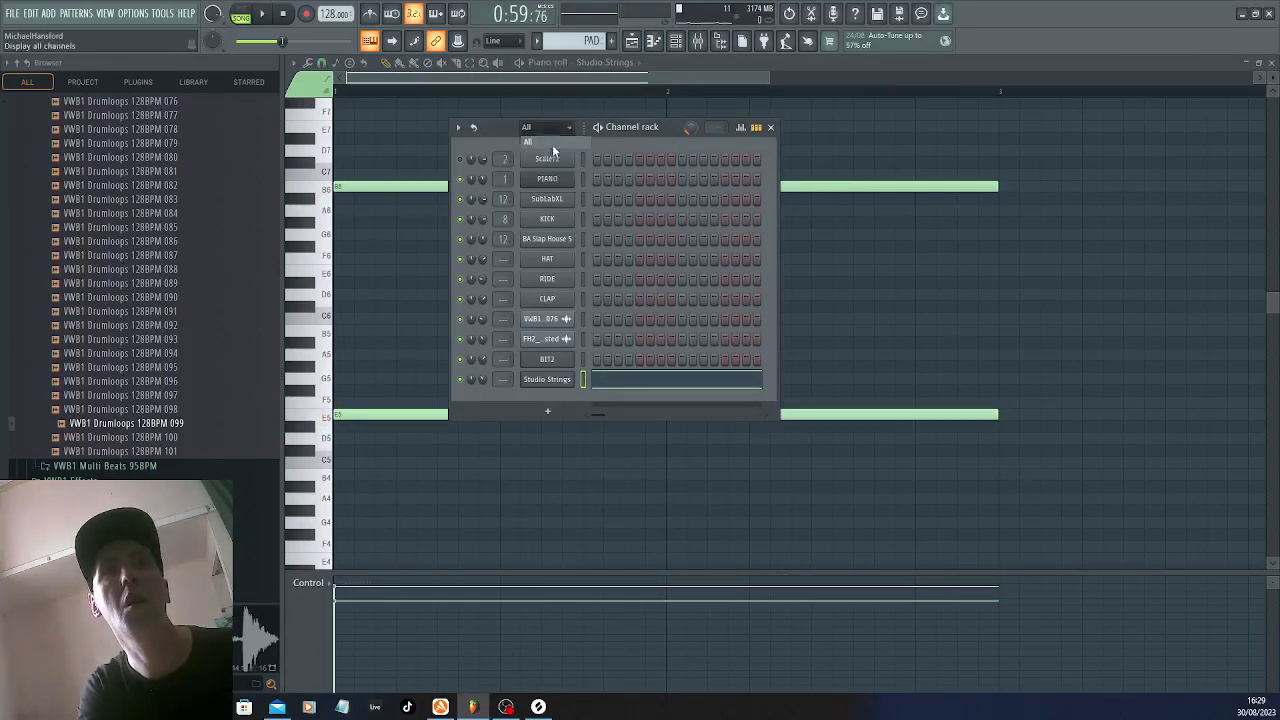
key(space)
click(536, 40)
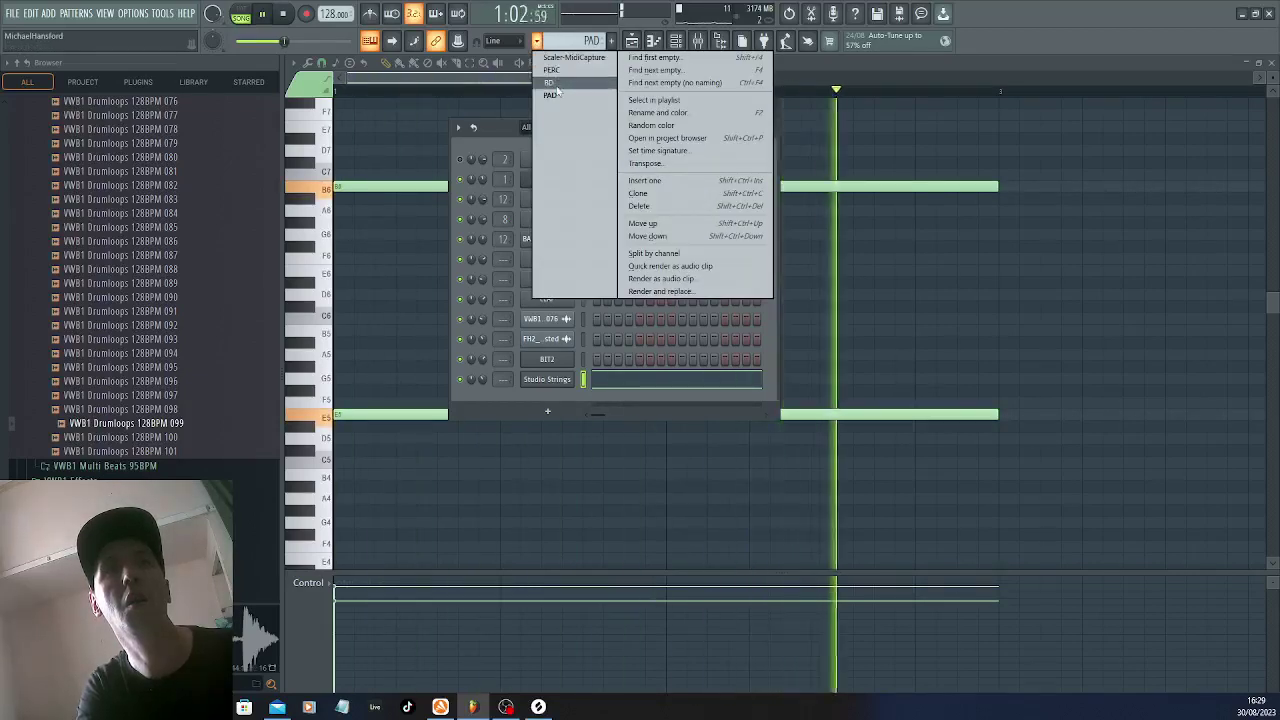
click(550, 82)
click(633, 362)
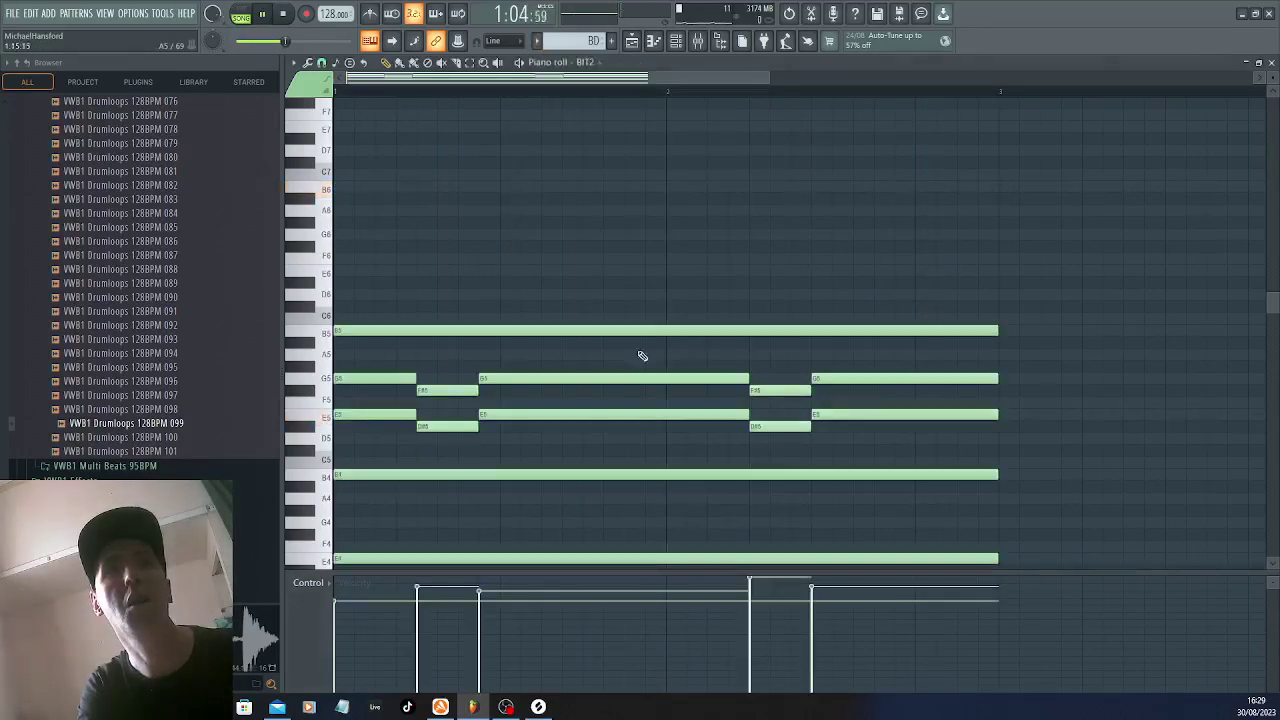
scroll(642, 356, down, 5)
scroll(706, 219, up, 2)
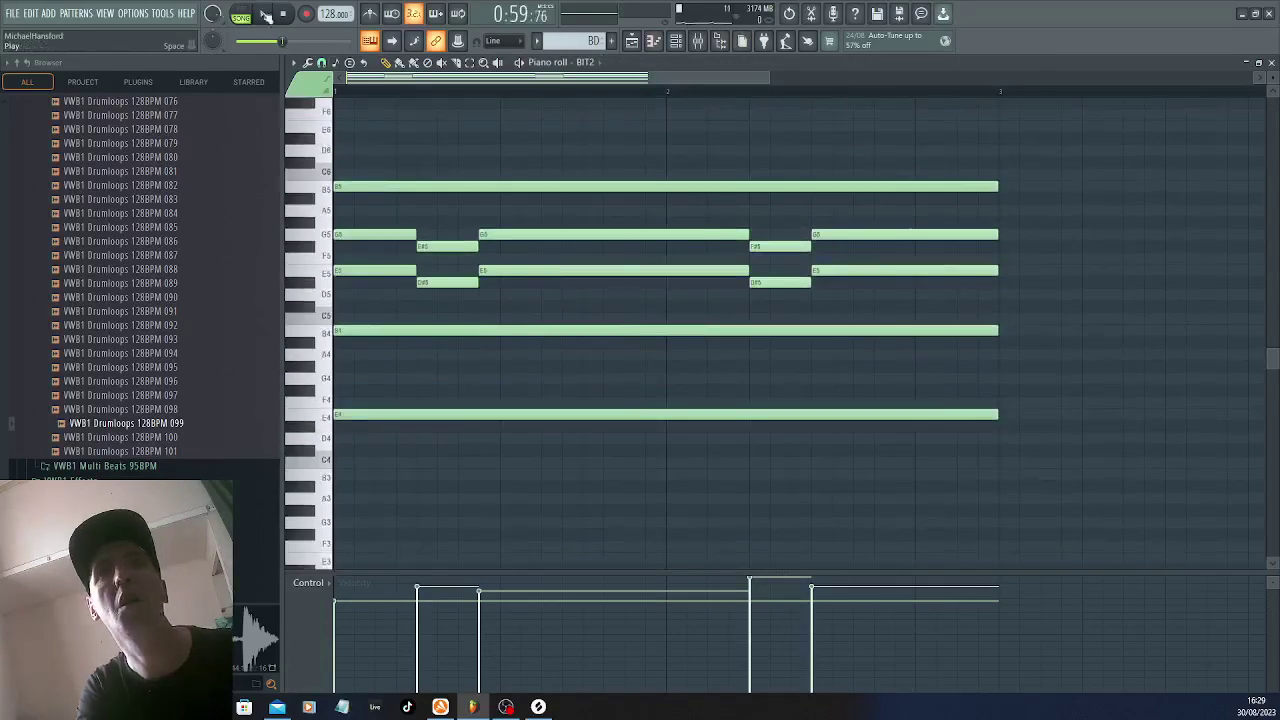
Switch back to the PAD pattern and return to the playlist
click(537, 41)
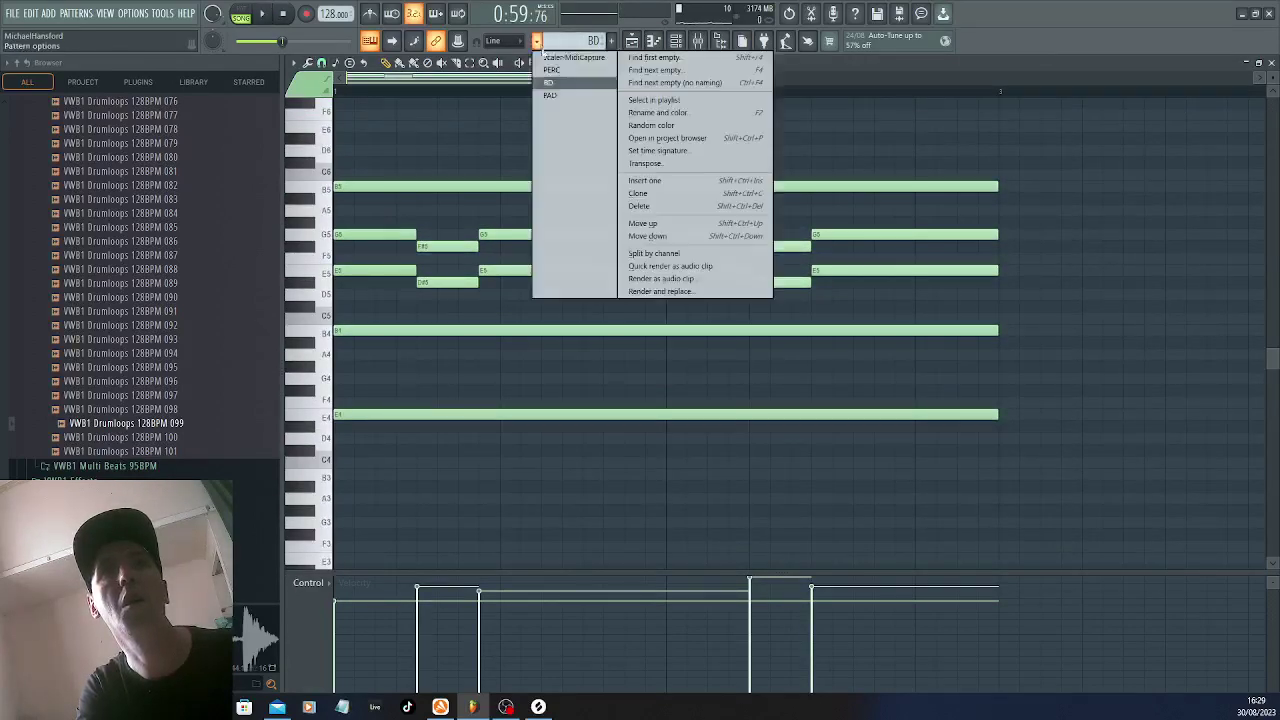
click(559, 95)
key(space)
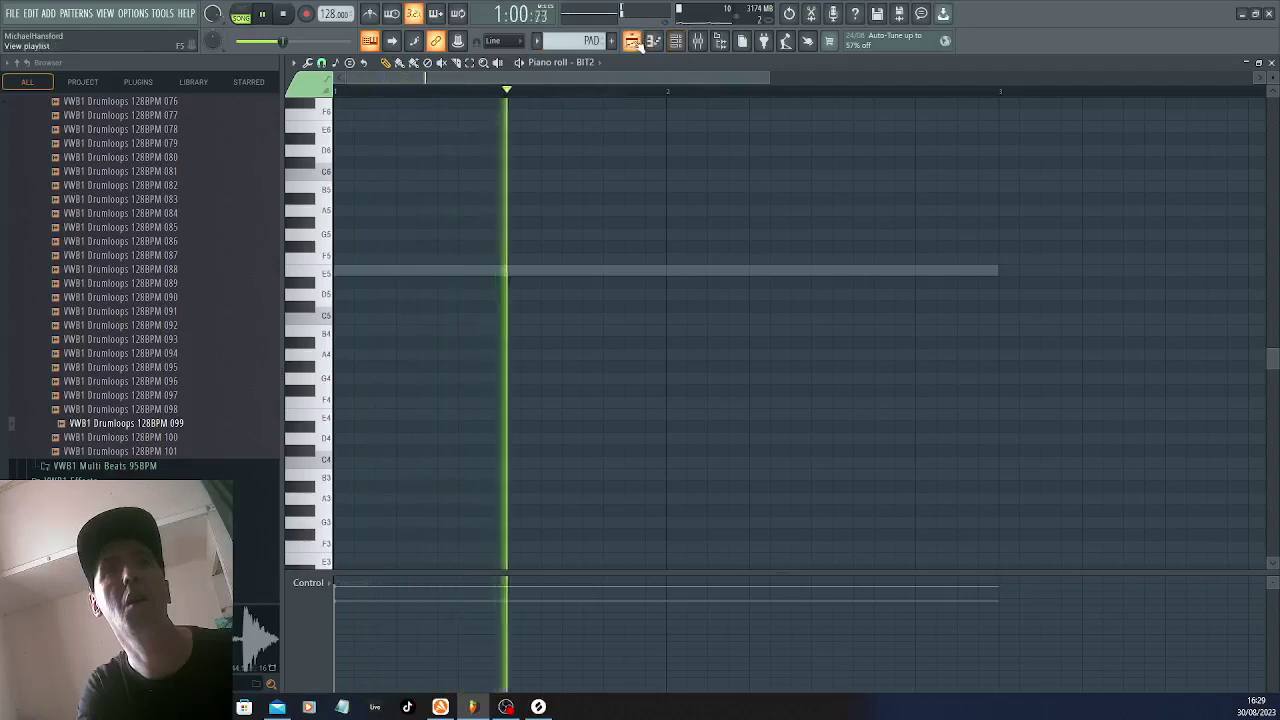
click(632, 41)
key(space)
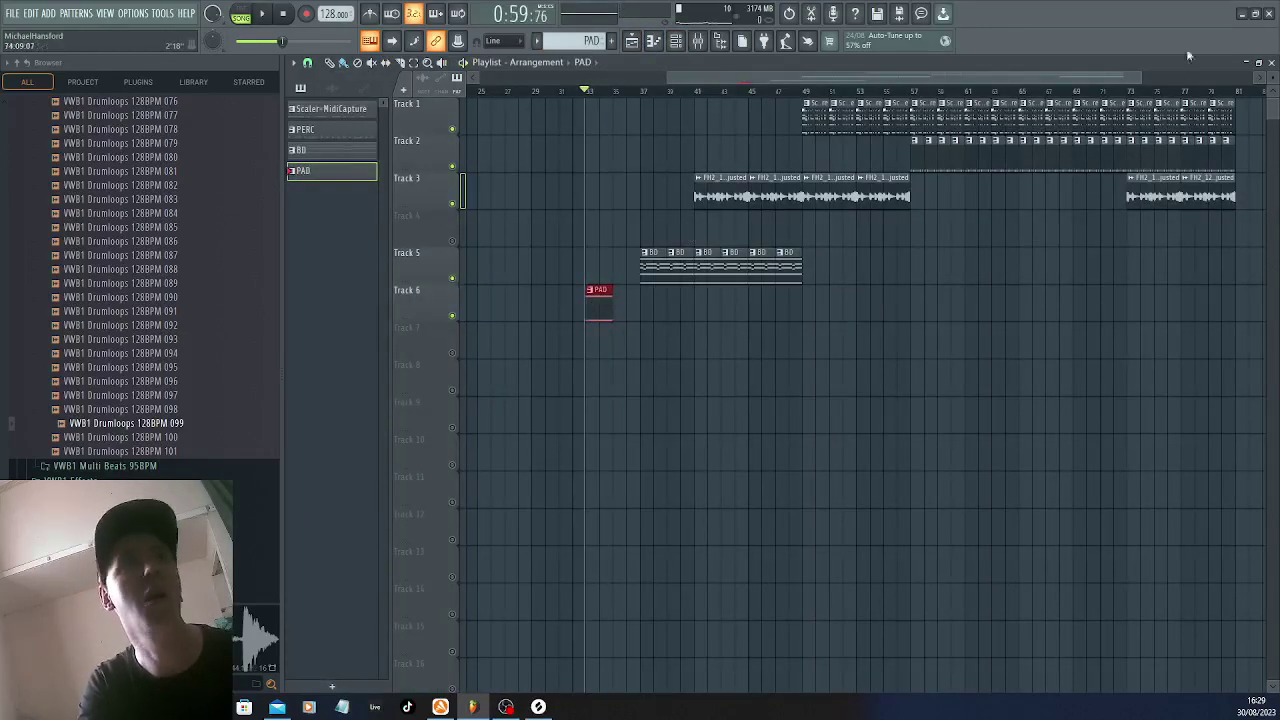
Fill Track 6 with PAD clips from bar 35 to bar 49 and start playback from bar 33
drag(1140, 73, 942, 80)
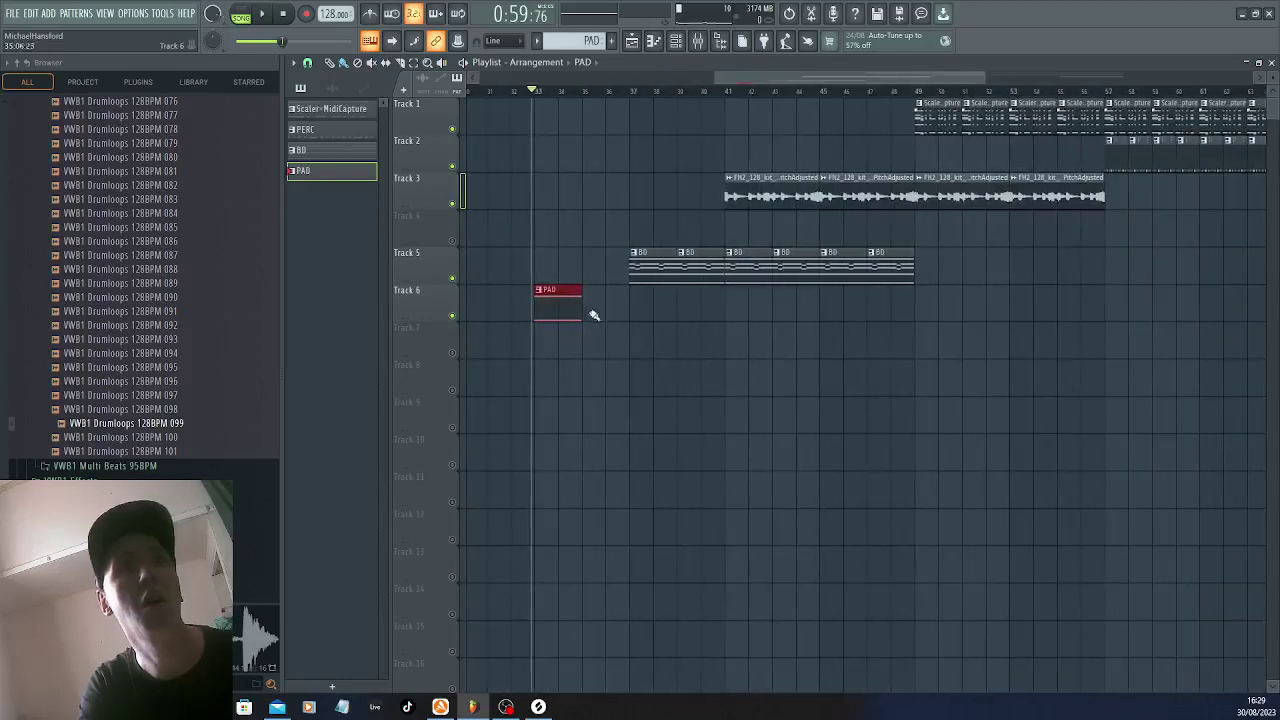
drag(591, 317, 890, 335)
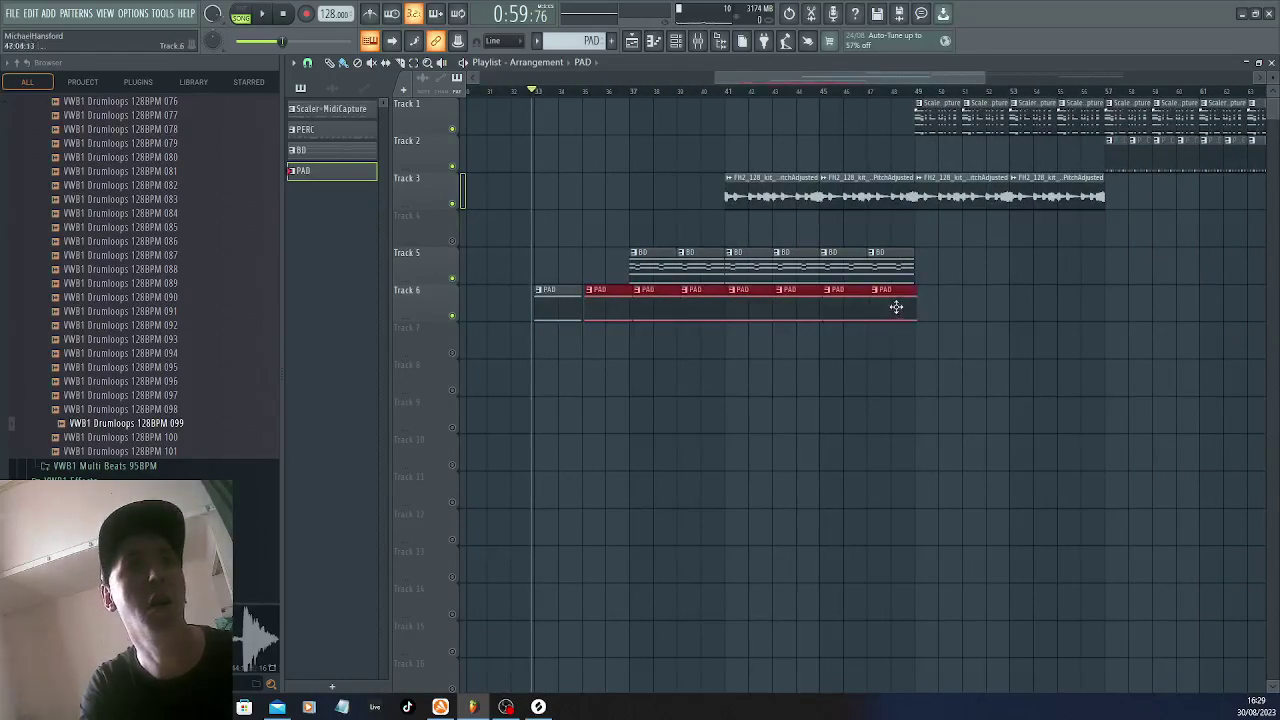
key(space)
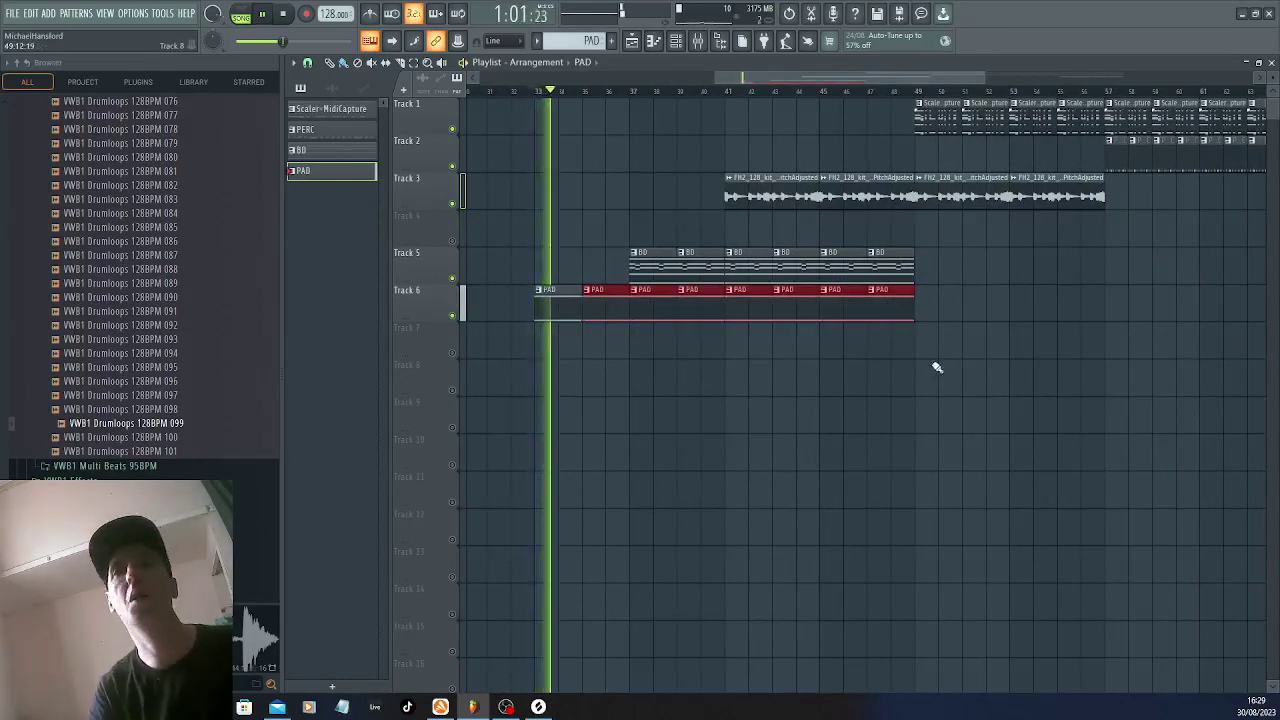
Open the Studio Strings instrument and step through its presets to Smooth Strings during playback
key(F6)
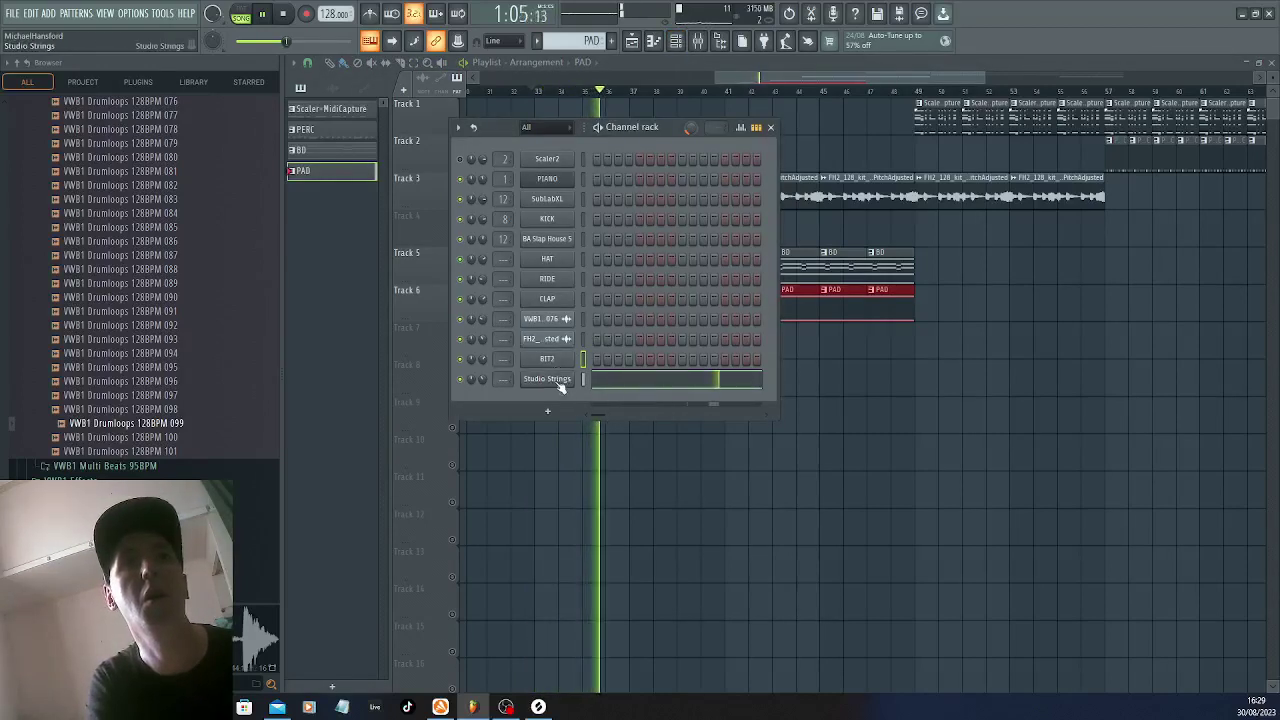
click(558, 378)
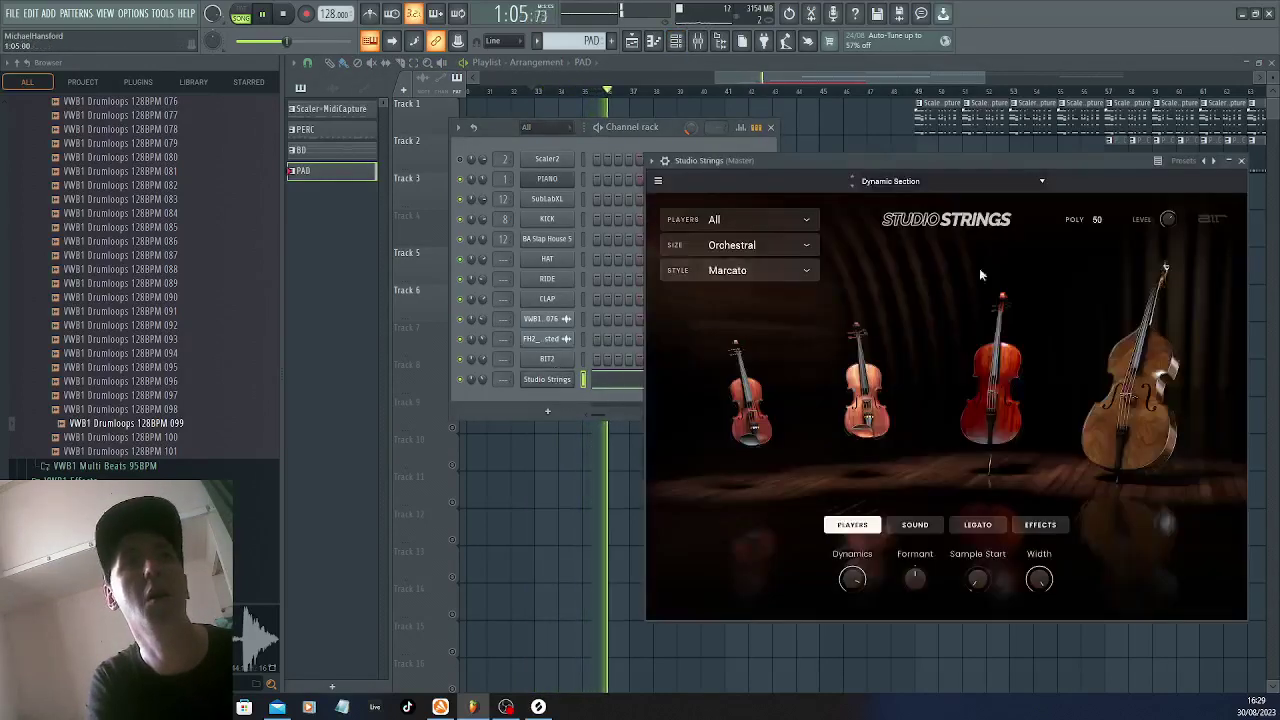
click(852, 186)
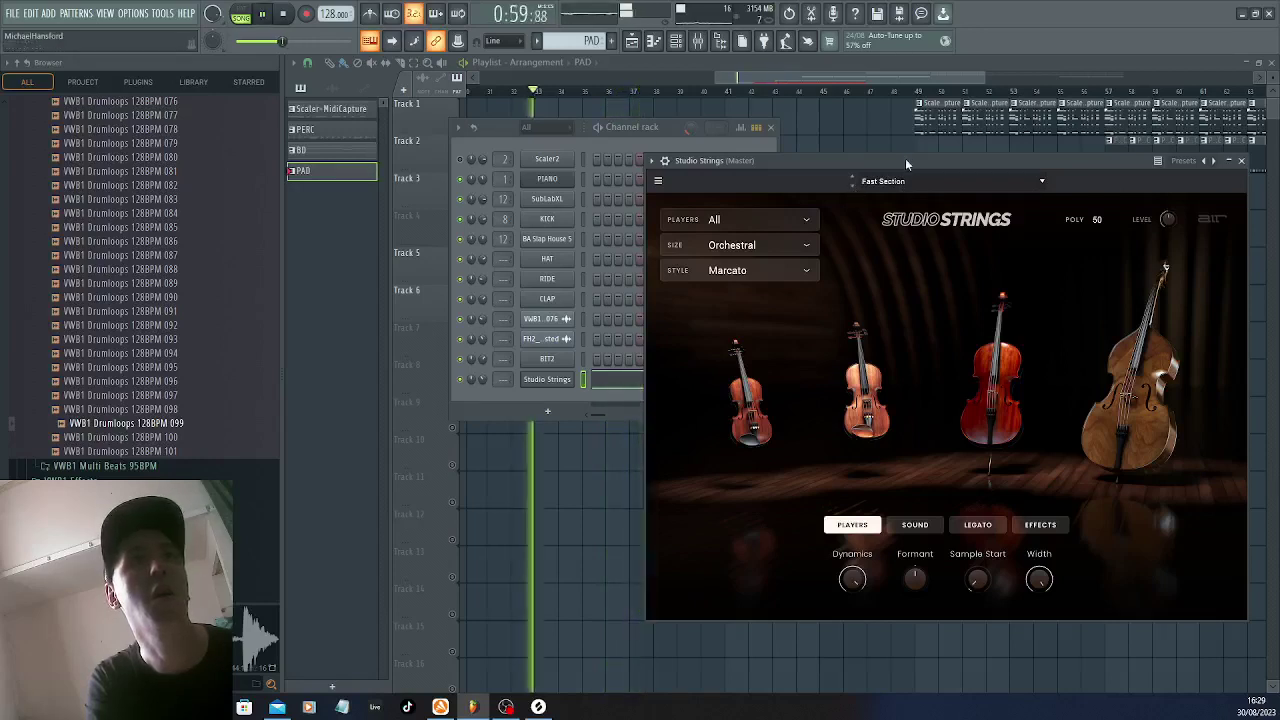
click(854, 185)
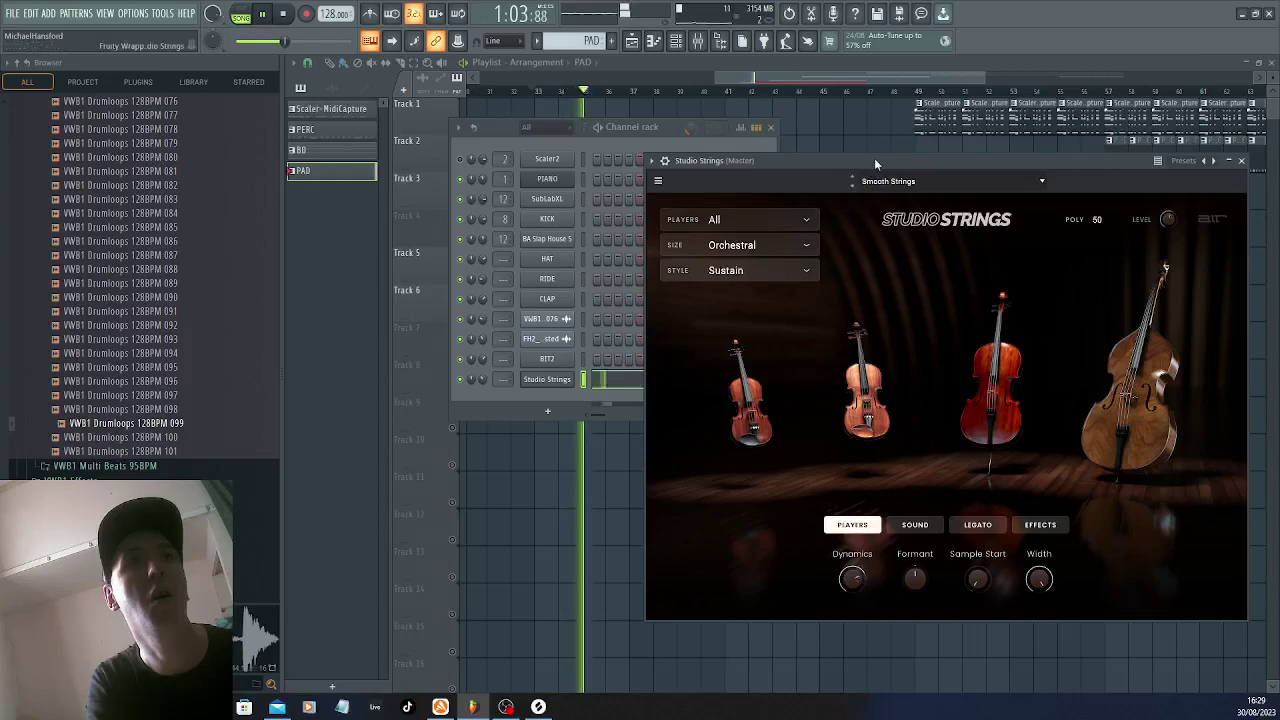
click(852, 186)
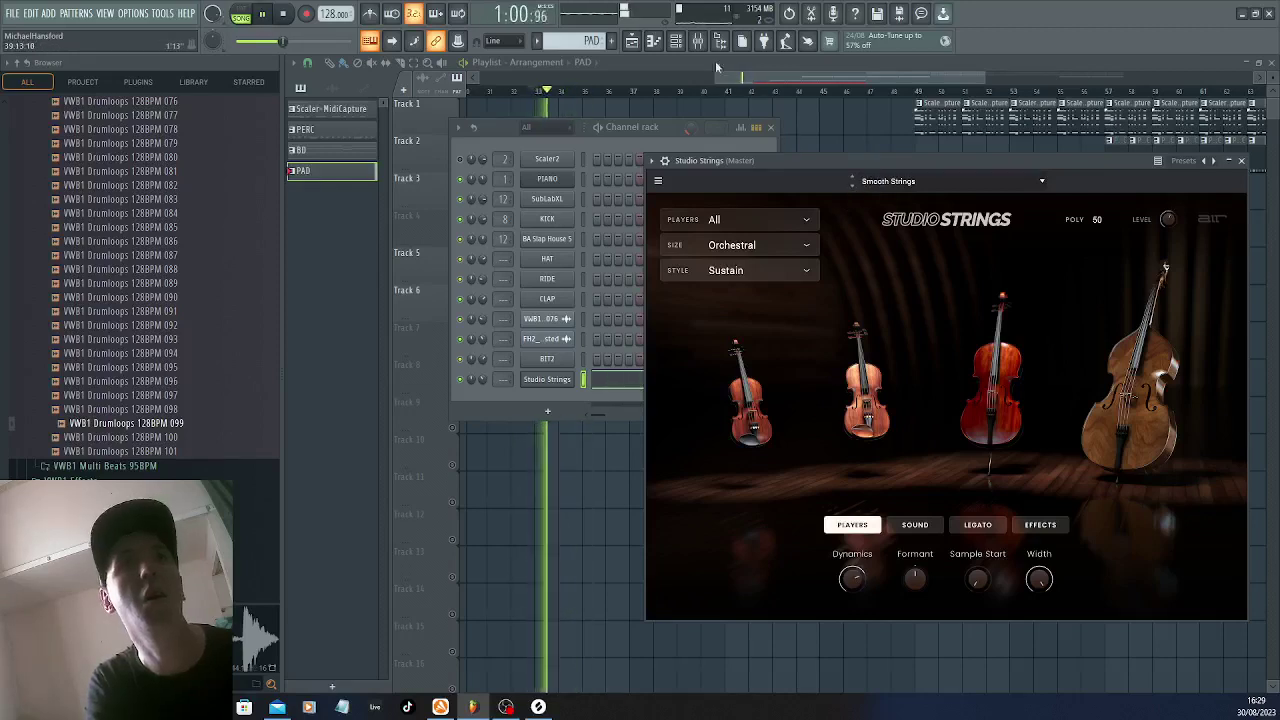
Return to the playlist, delete all PAD clips on Track 6 except the one at bar 33, and stop playback
click(634, 42)
drag(609, 308, 626, 314)
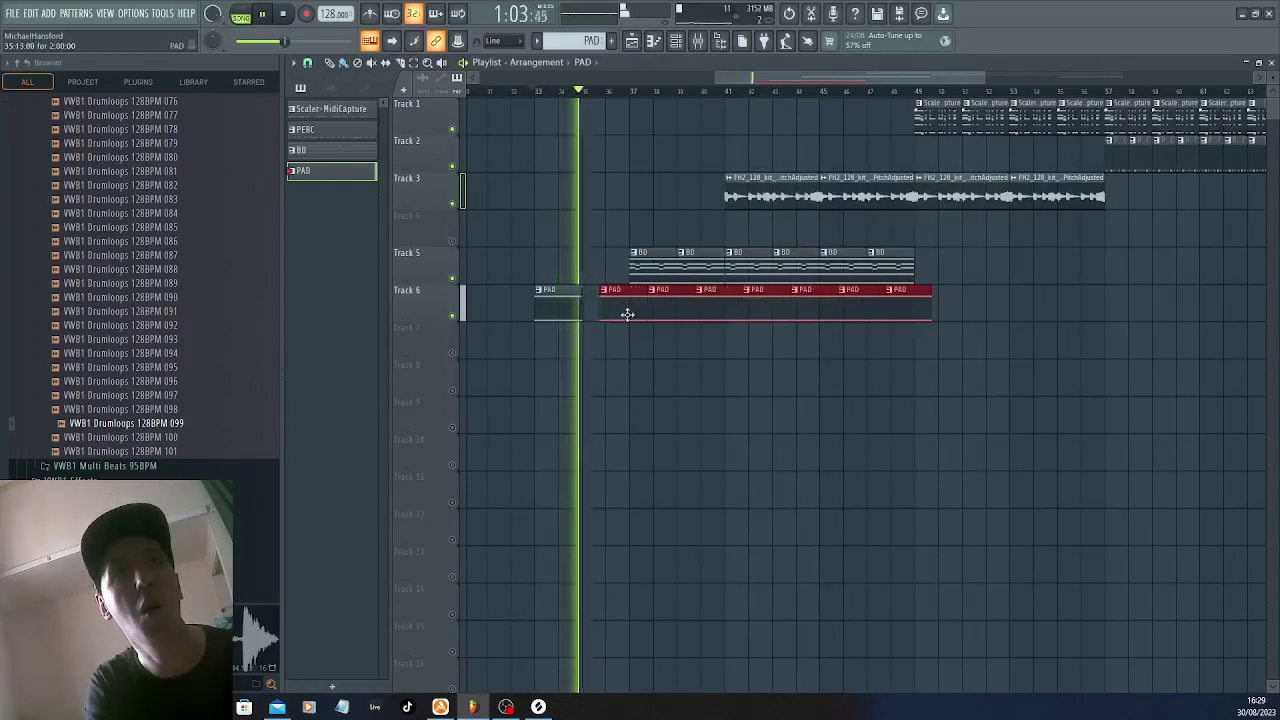
right_click(626, 312)
right_click(800, 318)
key(space)
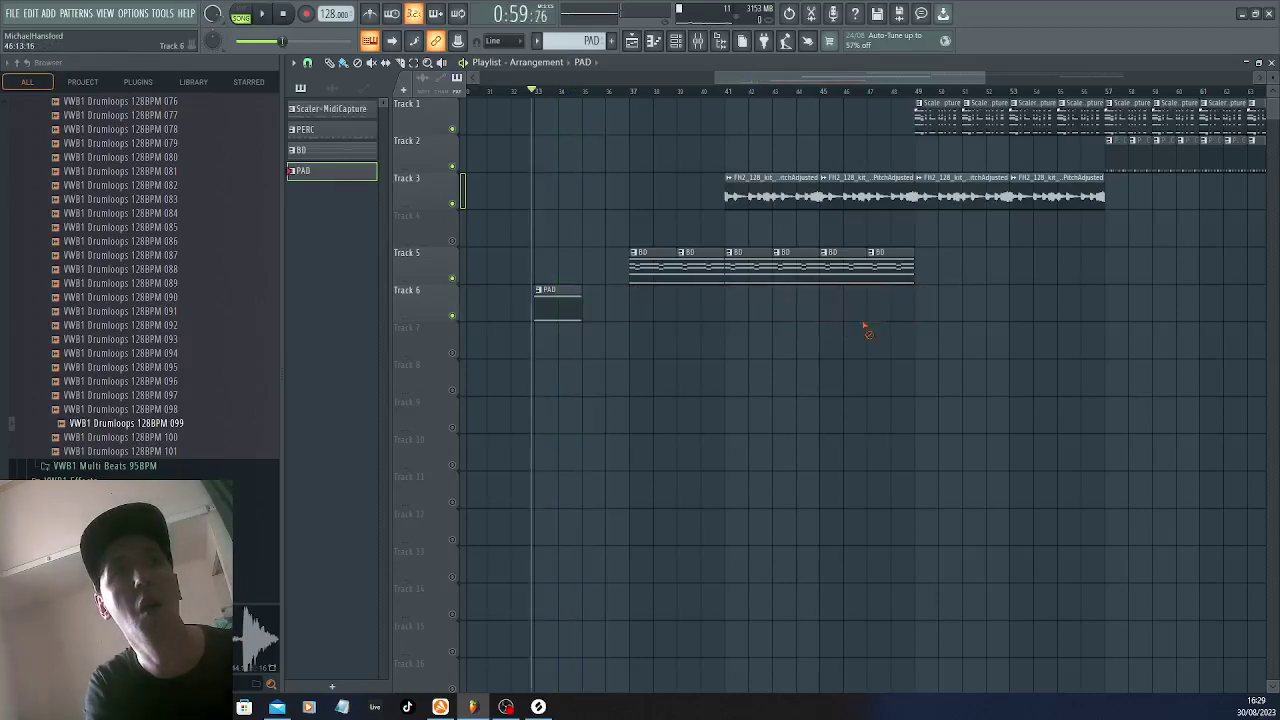
Select both Studio Strings notes of the PAD clip, E5 and B6, and extend them together to bar 12
double_click(574, 298)
scroll(672, 223, down, 5)
scroll(668, 230, up, 10)
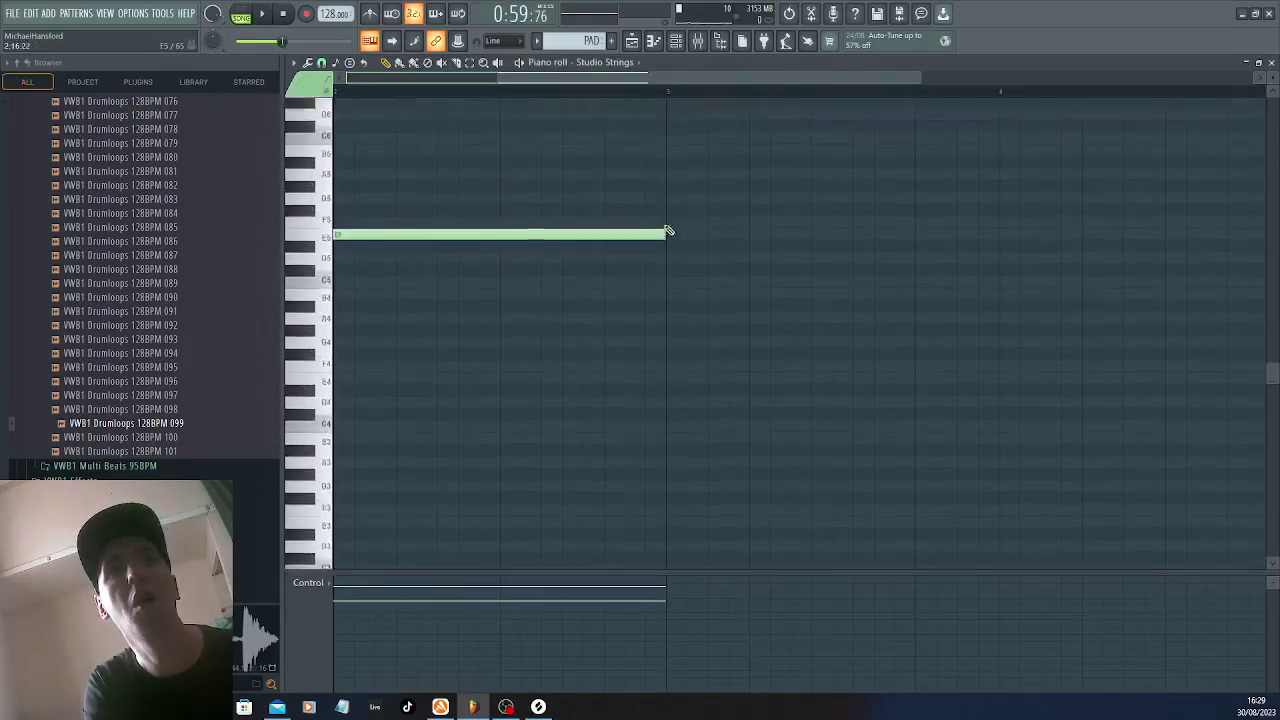
scroll(666, 231, down, 2)
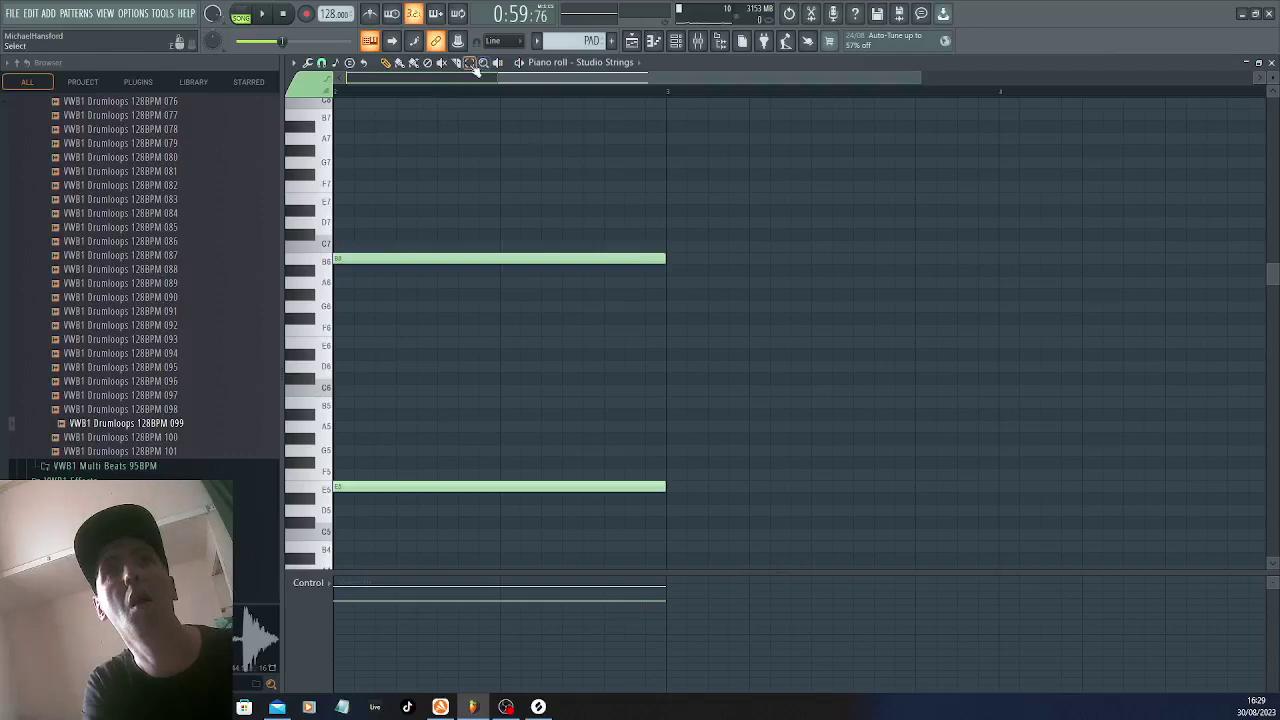
drag(488, 140, 514, 540)
scroll(514, 383, up, 1)
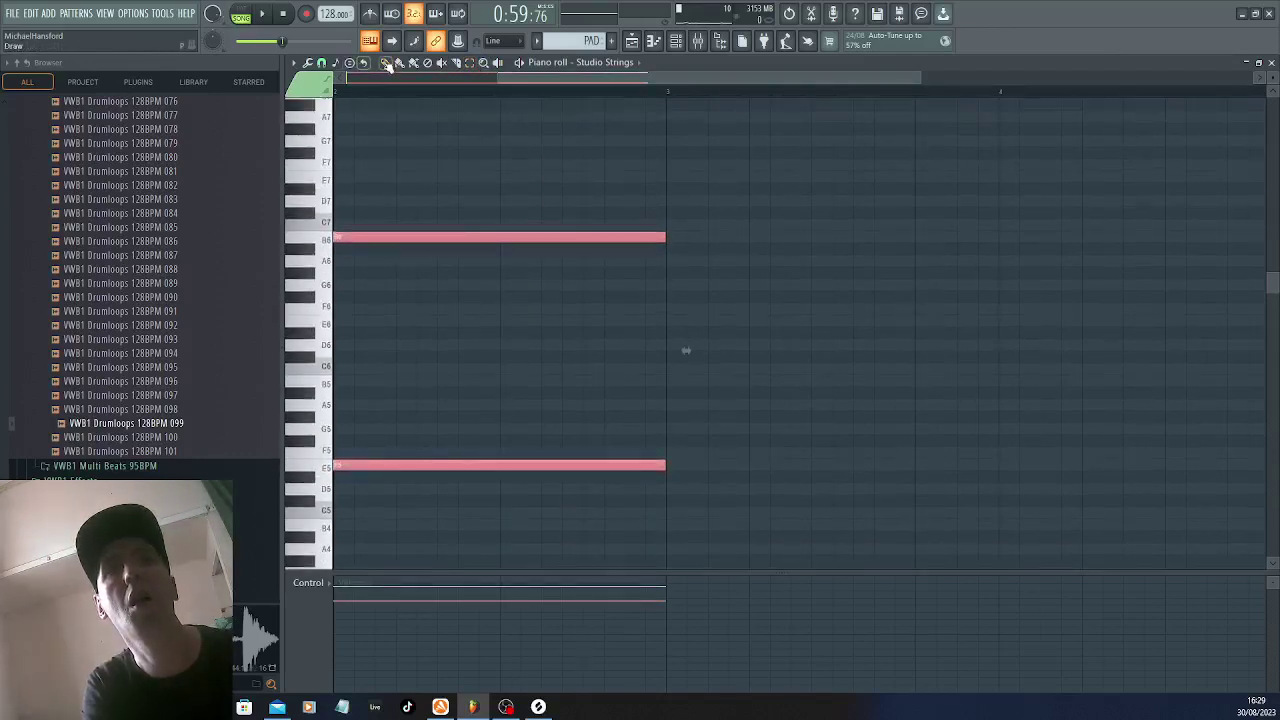
drag(686, 350, 1275, 204)
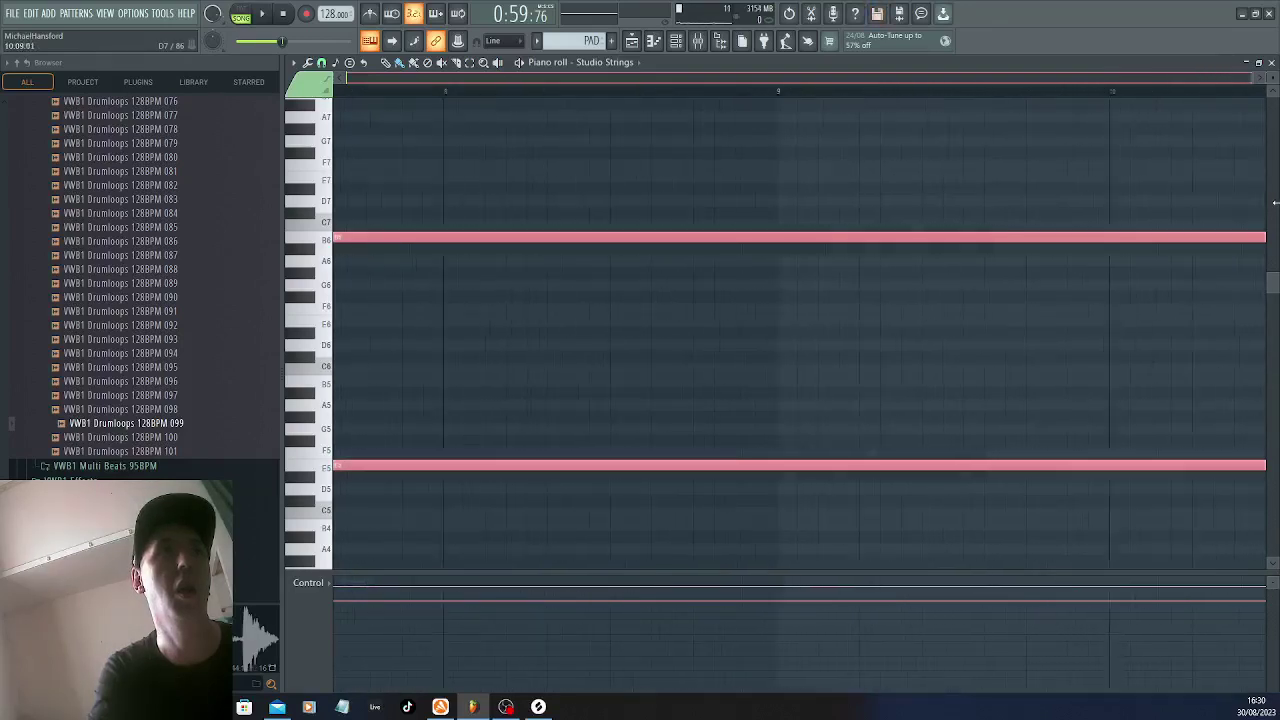
drag(1275, 203, 1275, 203)
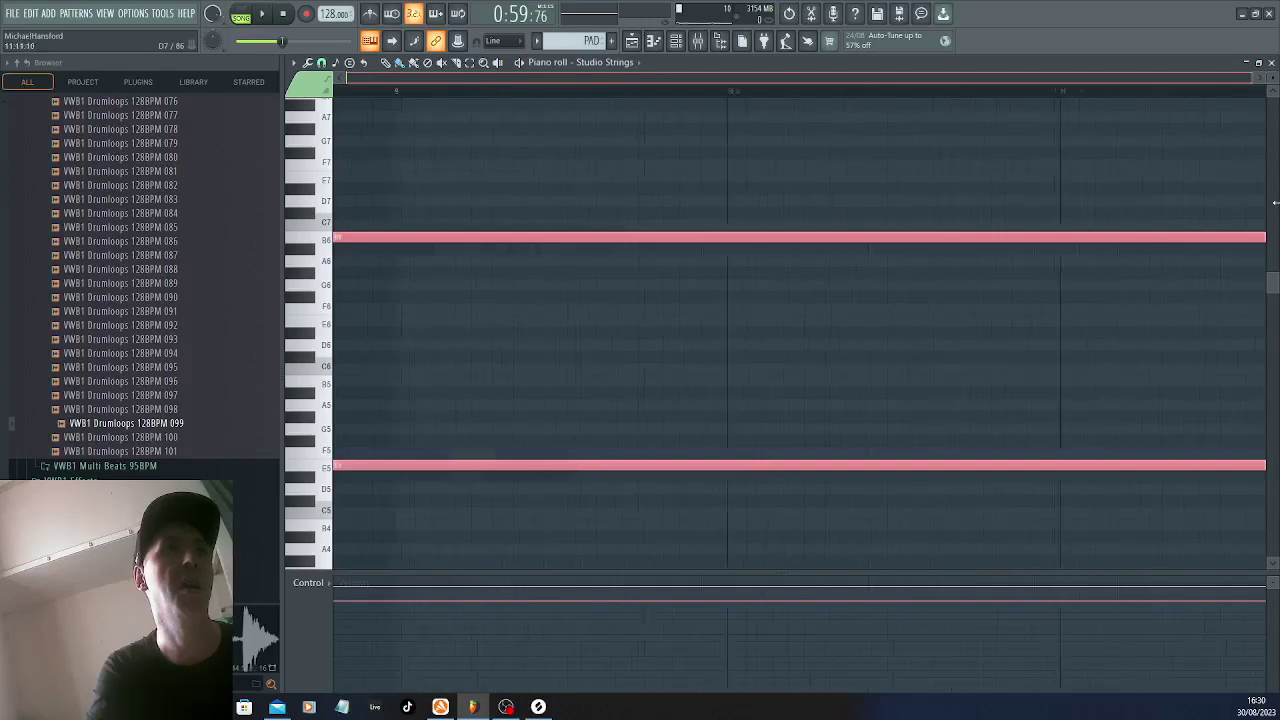
drag(1275, 203, 1137, 212)
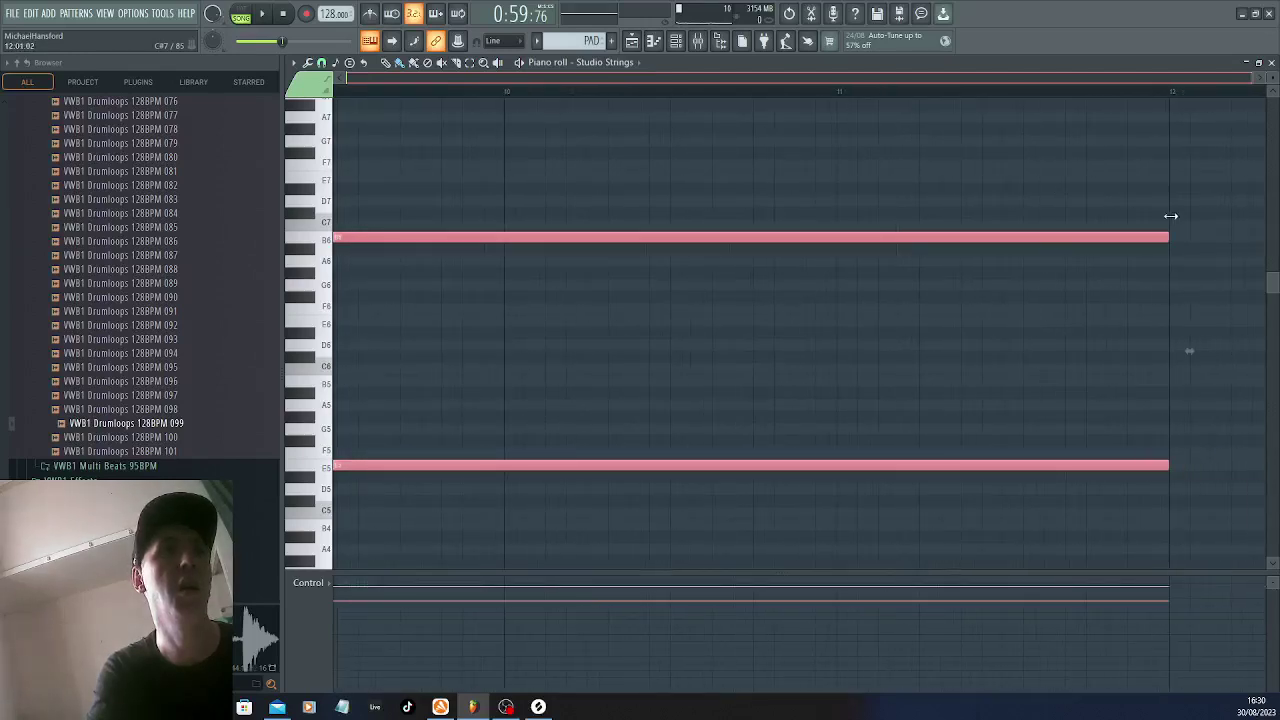
Extend both Studio Strings notes of the PAD pattern, E5 and B6, together to bar 17 and return to the playlist
click(636, 42)
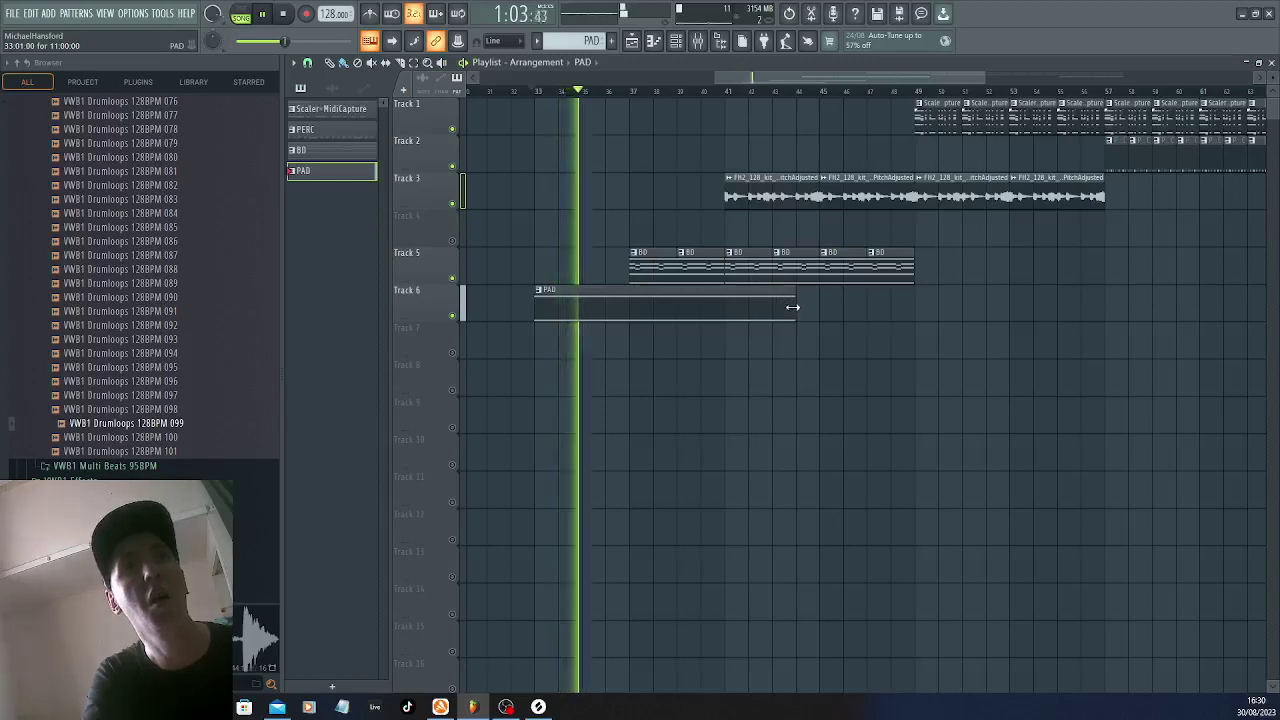
double_click(750, 314)
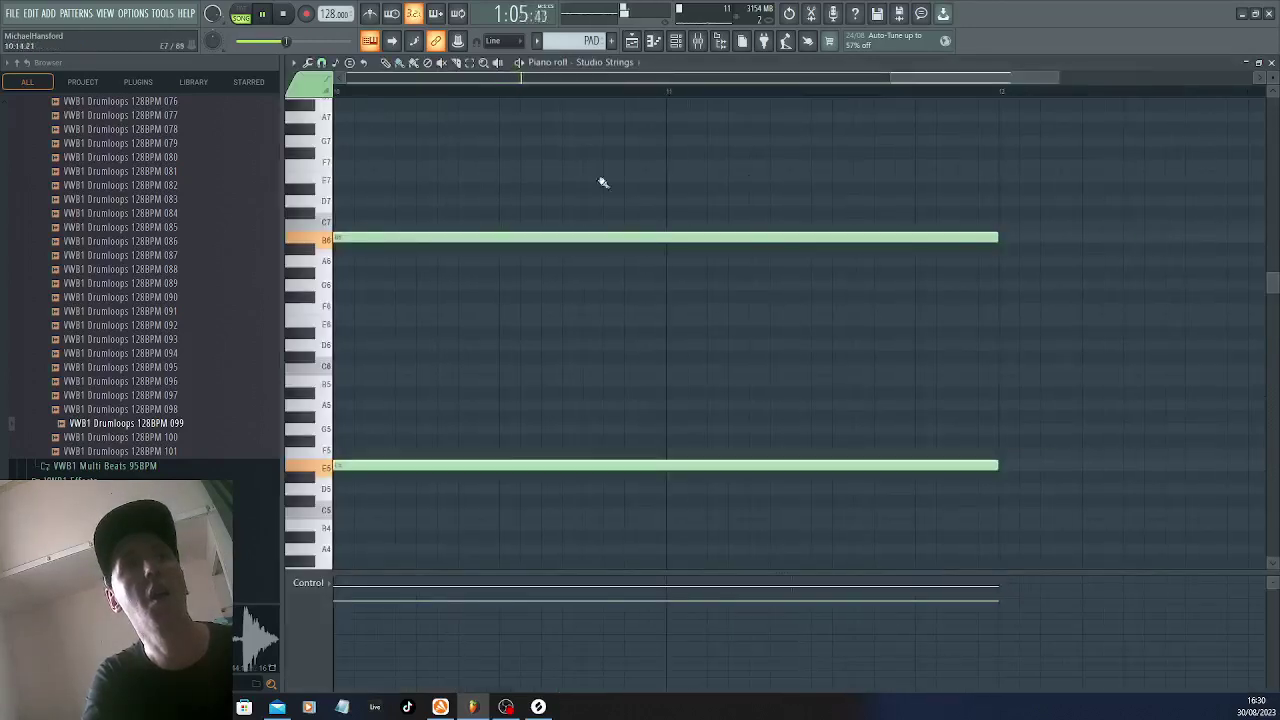
drag(665, 177, 545, 560)
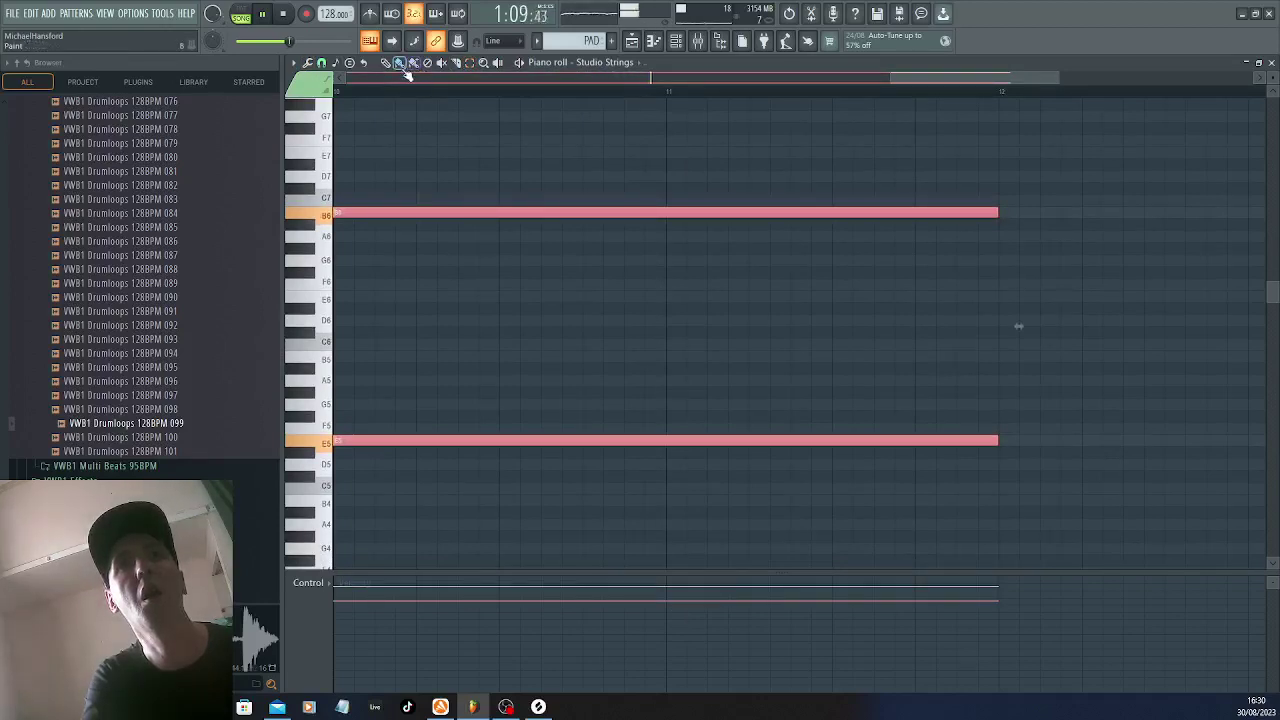
drag(1034, 222, 1274, 213)
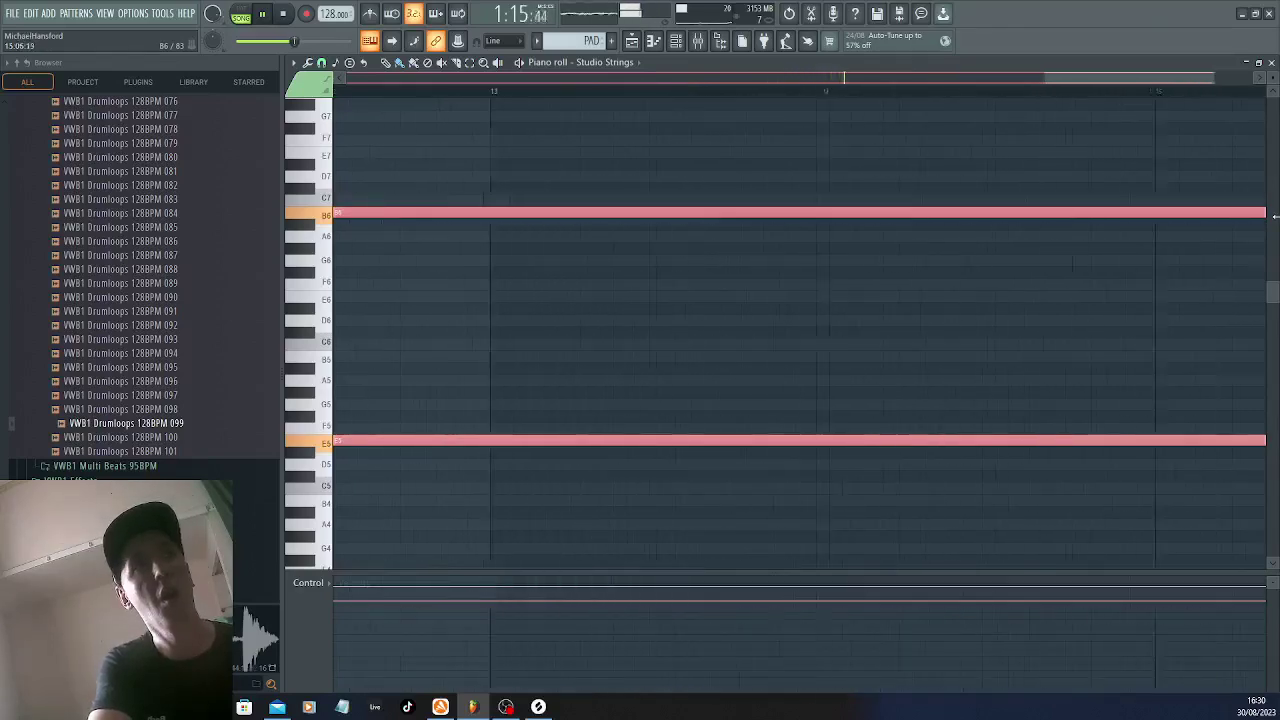
drag(1274, 215, 1180, 232)
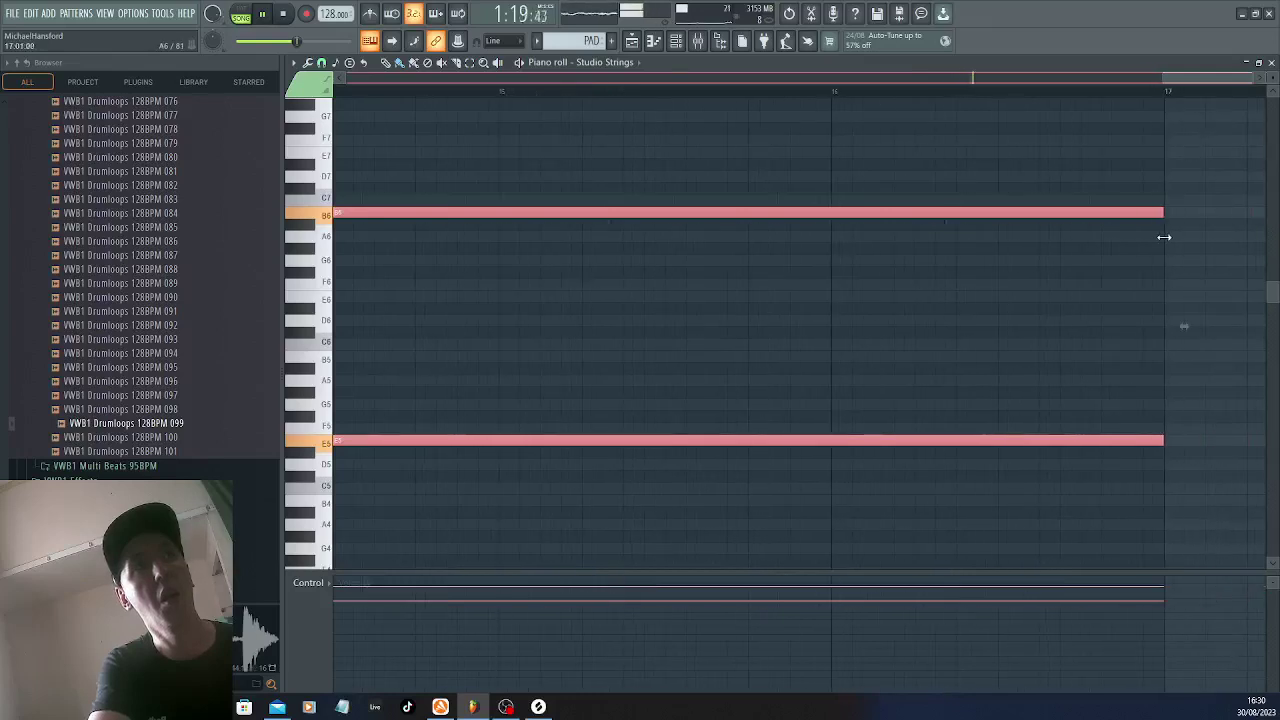
click(632, 41)
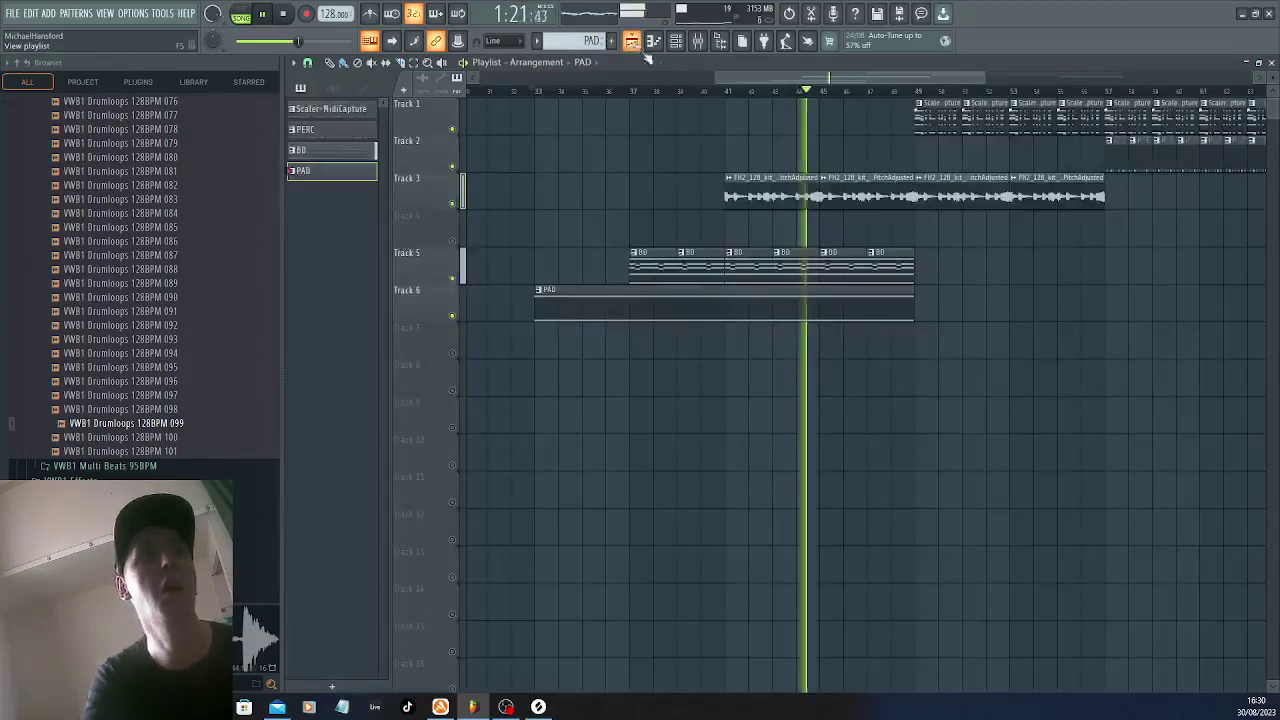
Try a second PAD clip on Track 6 from bar 49 during playback, and delete it again
scroll(942, 288, down, 1)
scroll(940, 294, up, 1)
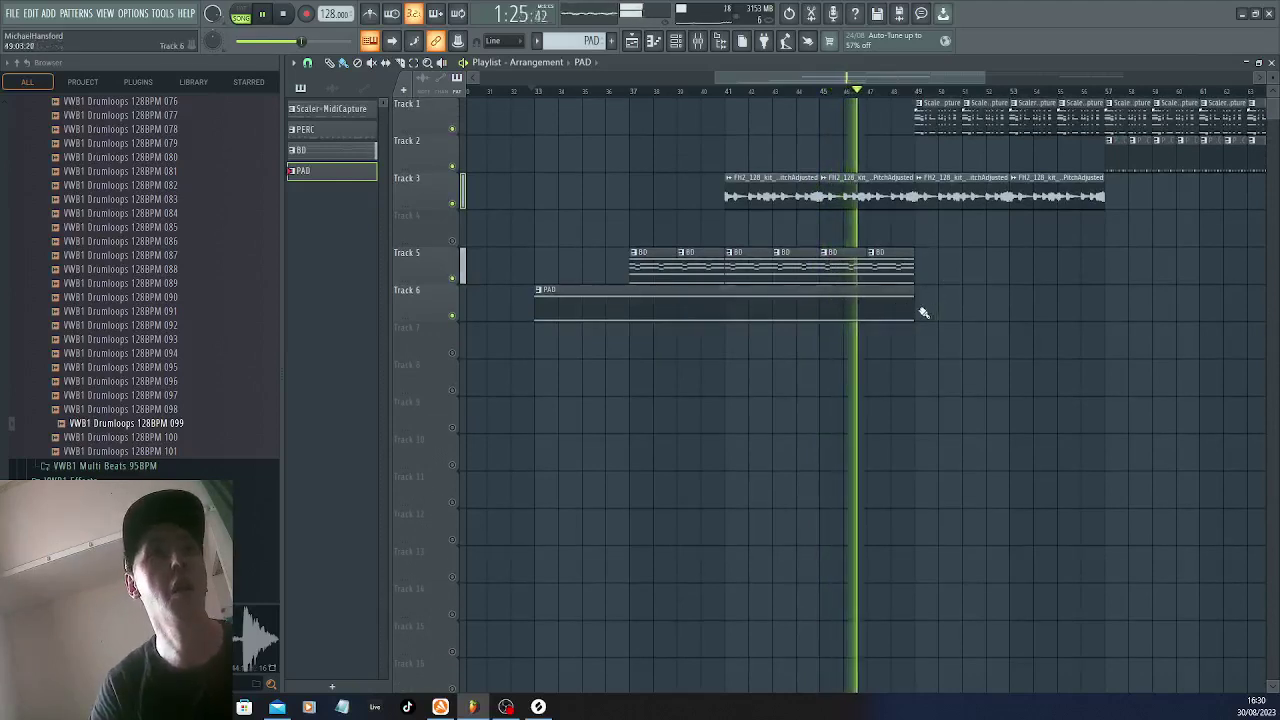
click(923, 311)
right_click(951, 316)
click(958, 305)
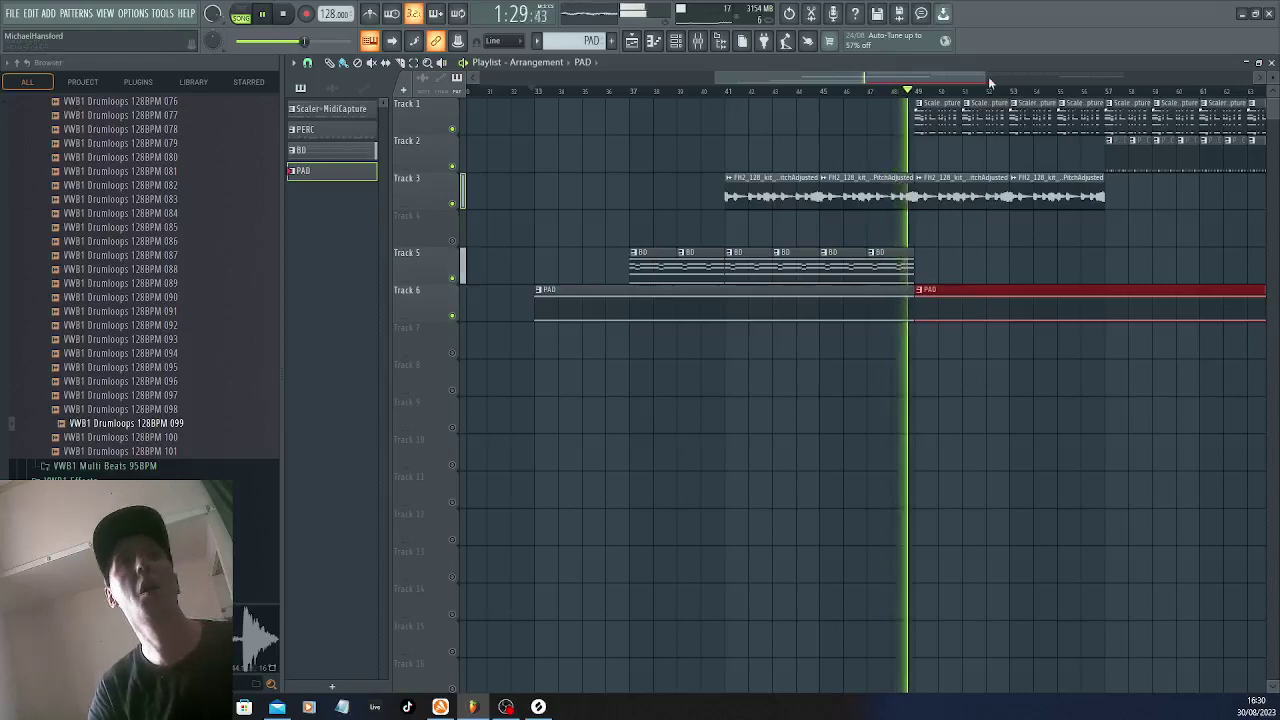
drag(986, 77, 1041, 90)
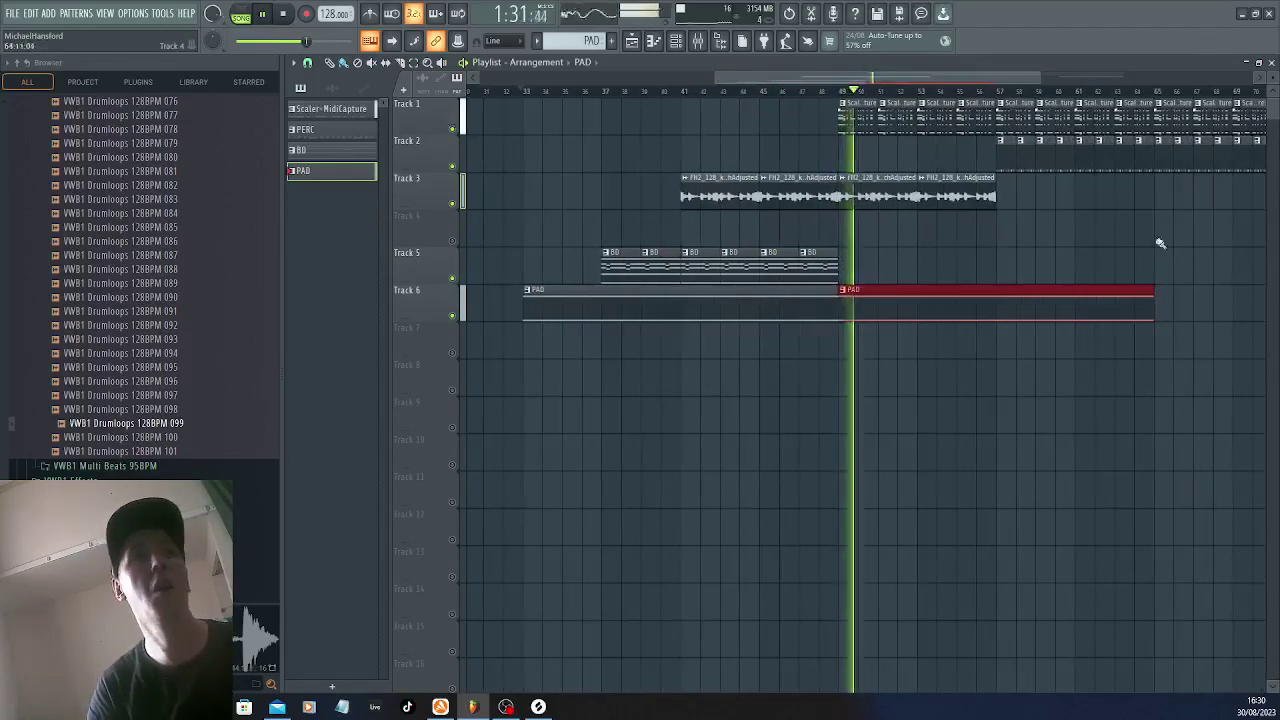
right_click(1140, 303)
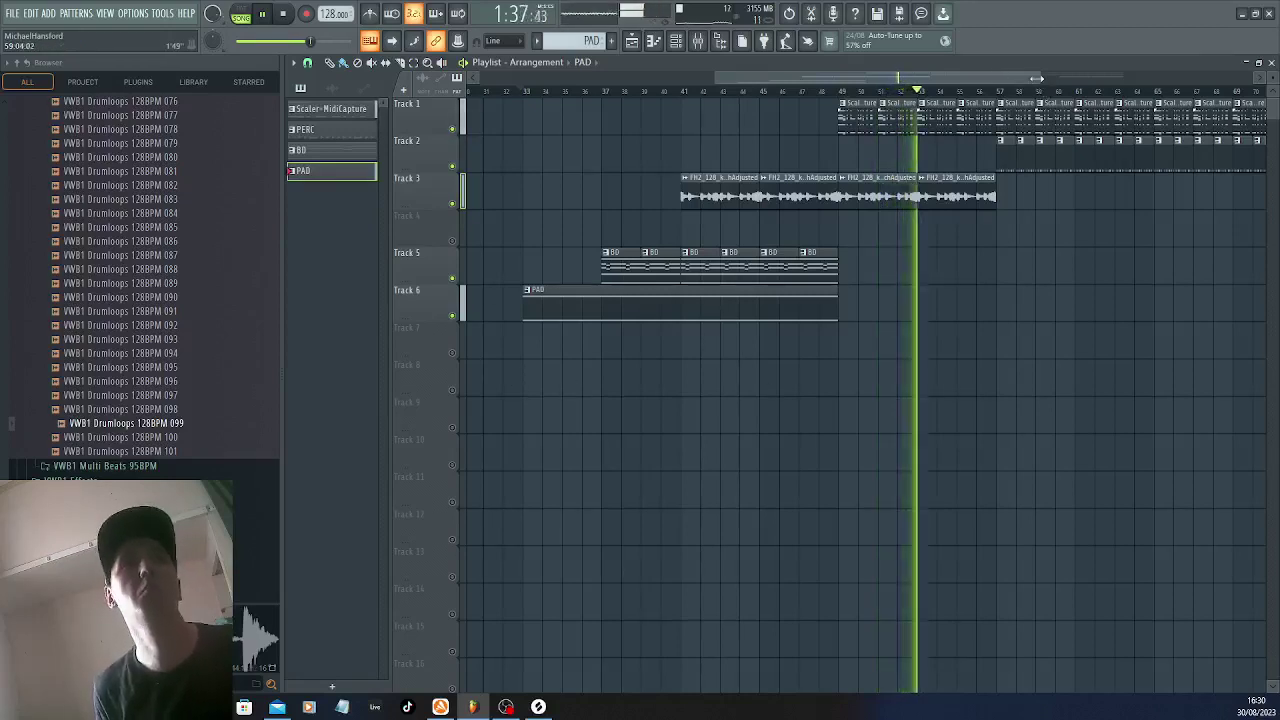
Place two copies of the vocal loop on Track 3 at bars 65 and 69, and delete the two at bars 73 and 77
drag(1040, 83, 1190, 80)
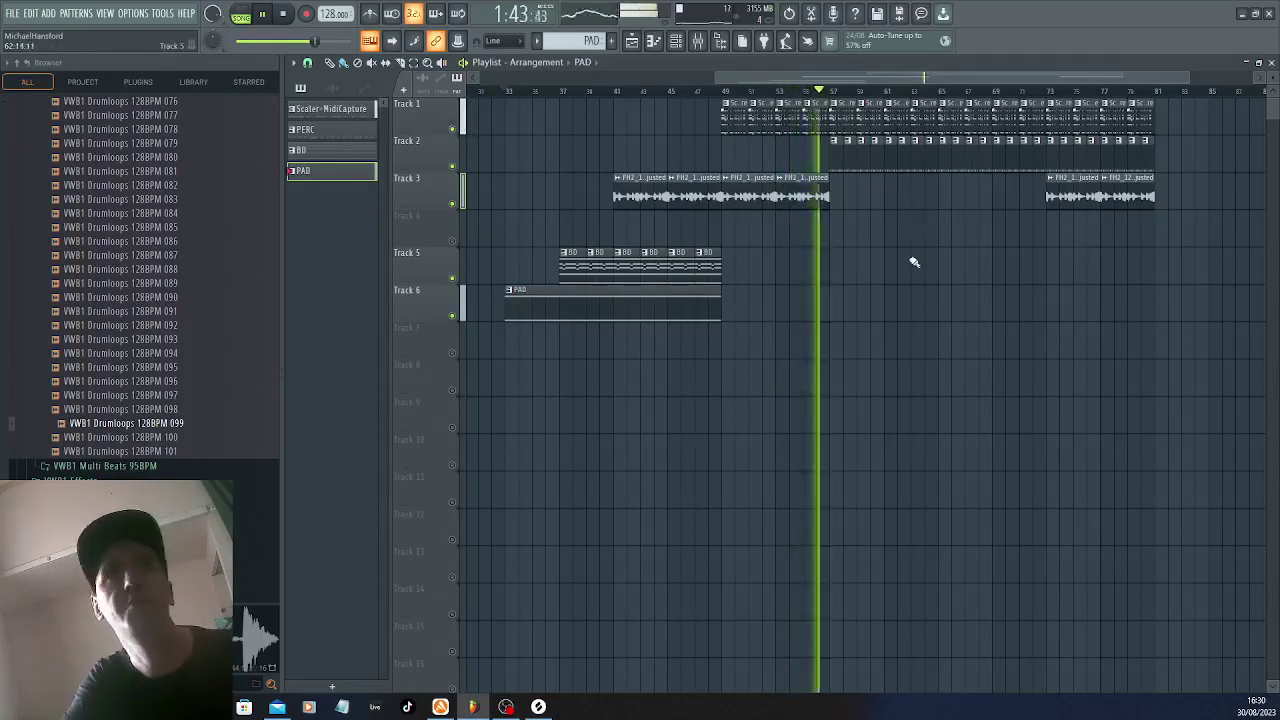
drag(1190, 80, 1176, 96)
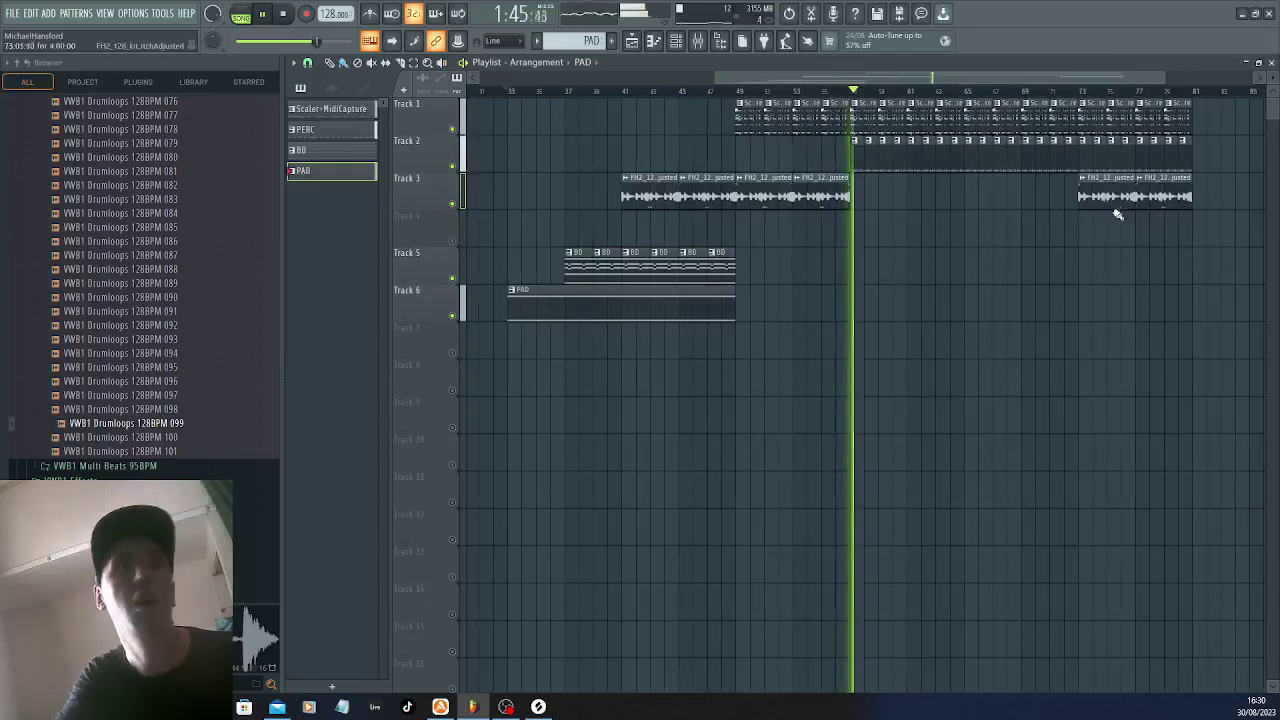
click(1093, 200)
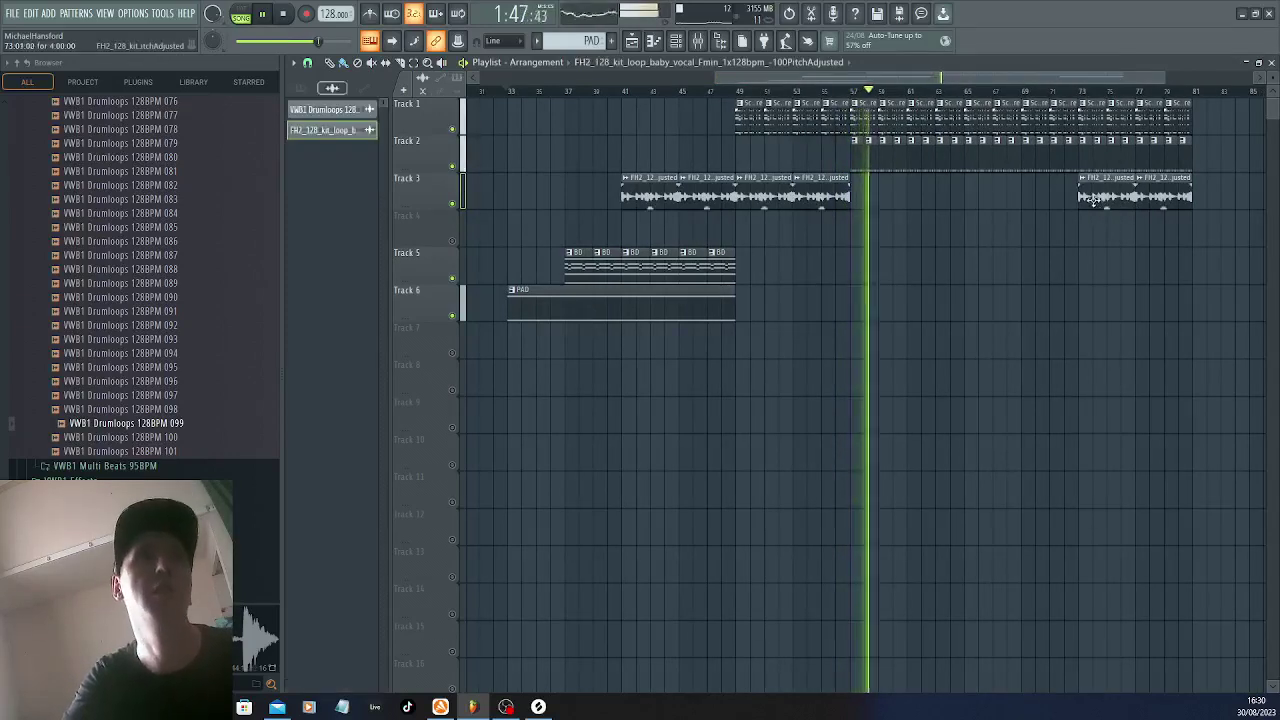
click(973, 200)
drag(973, 201, 1071, 208)
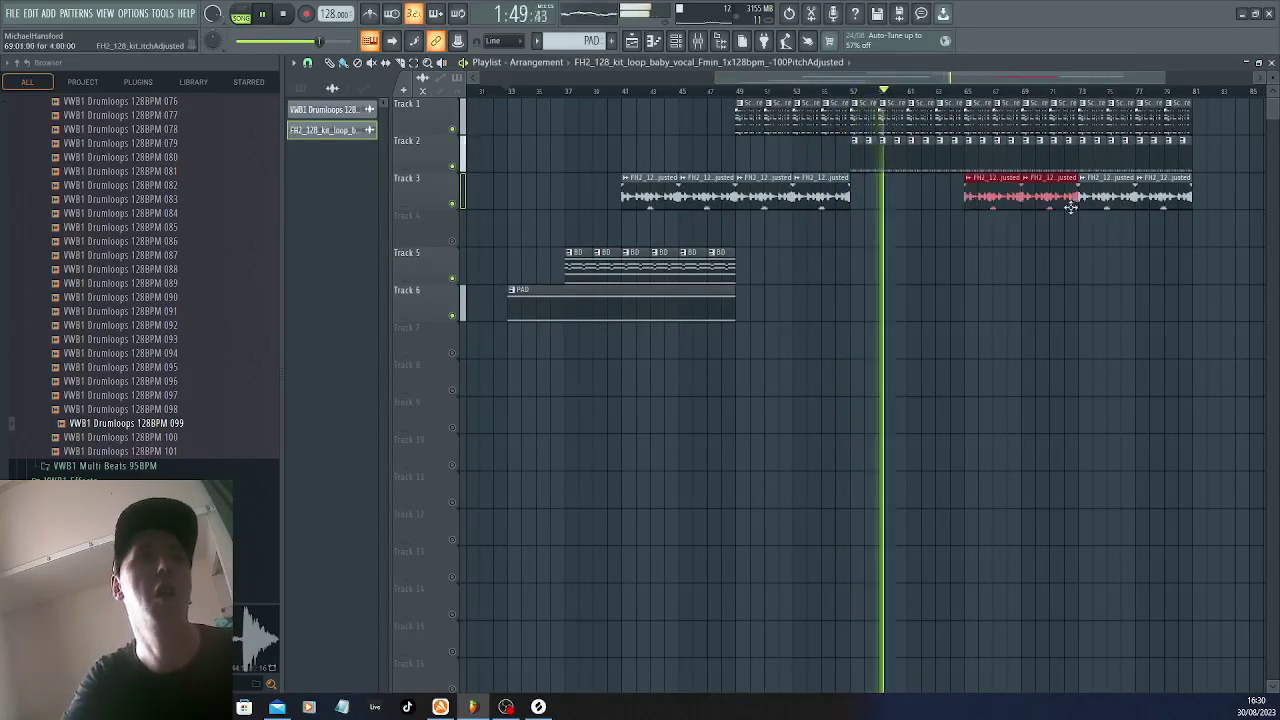
right_click(1111, 204)
right_click(1165, 203)
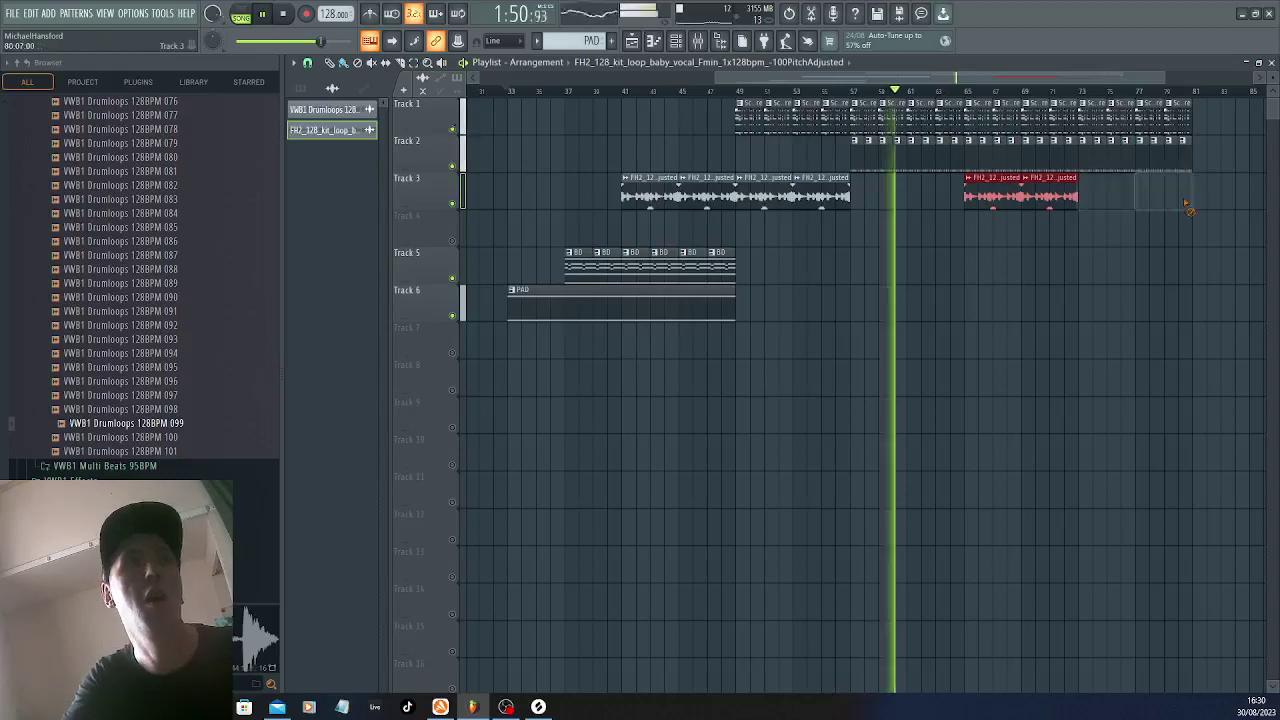
Delete the clips on Track 1 and Track 2 from bar 73 onward
right_click(1099, 167)
right_click(1186, 134)
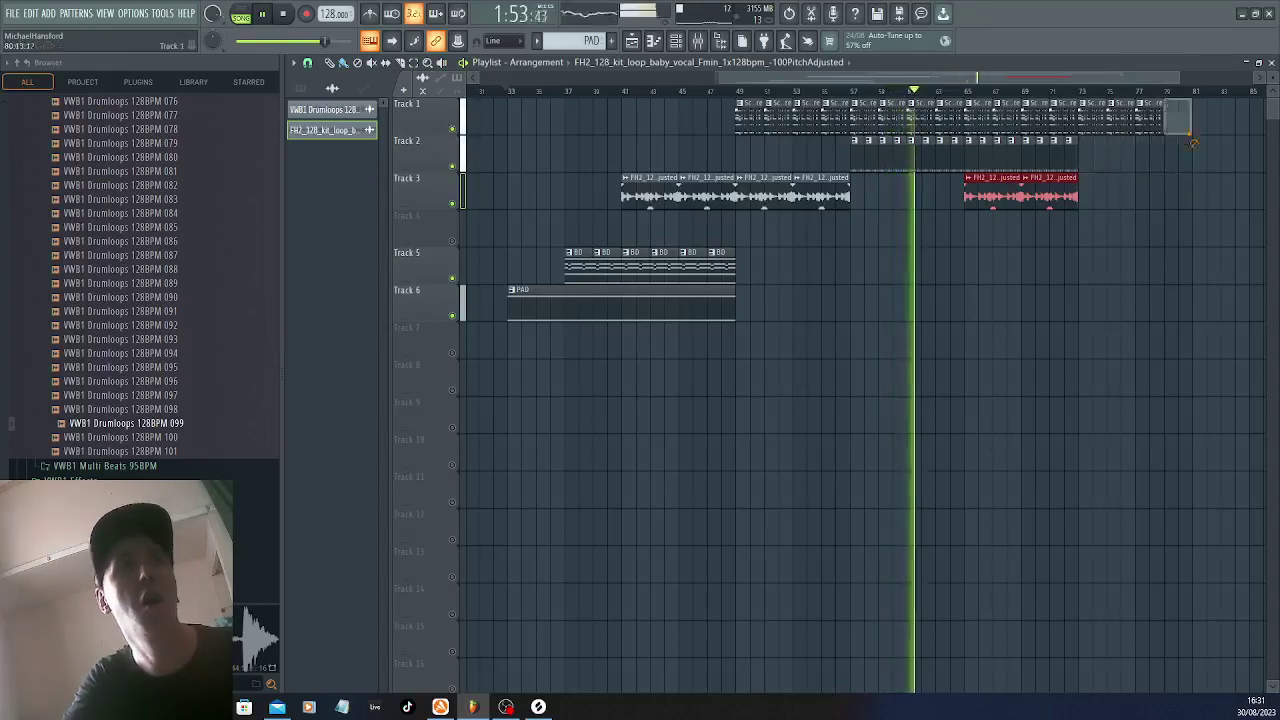
right_click(1150, 134)
right_click(1118, 134)
right_click(1098, 130)
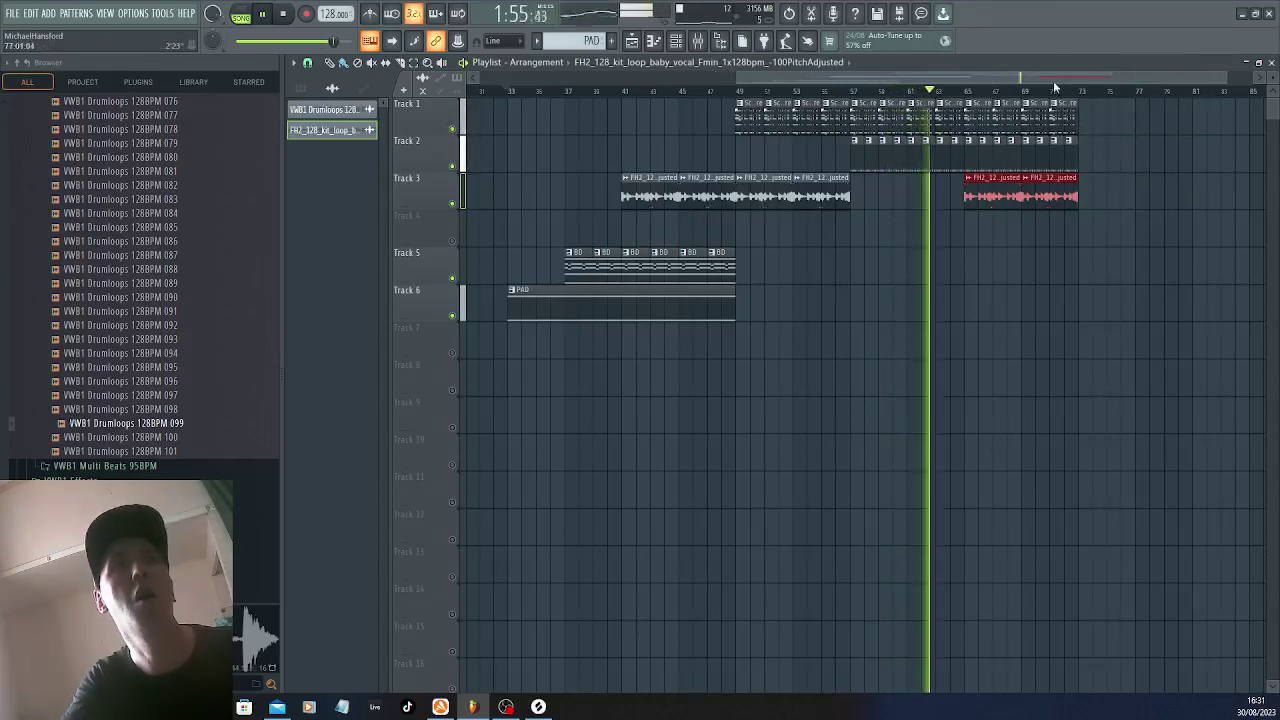
drag(1028, 79, 963, 82)
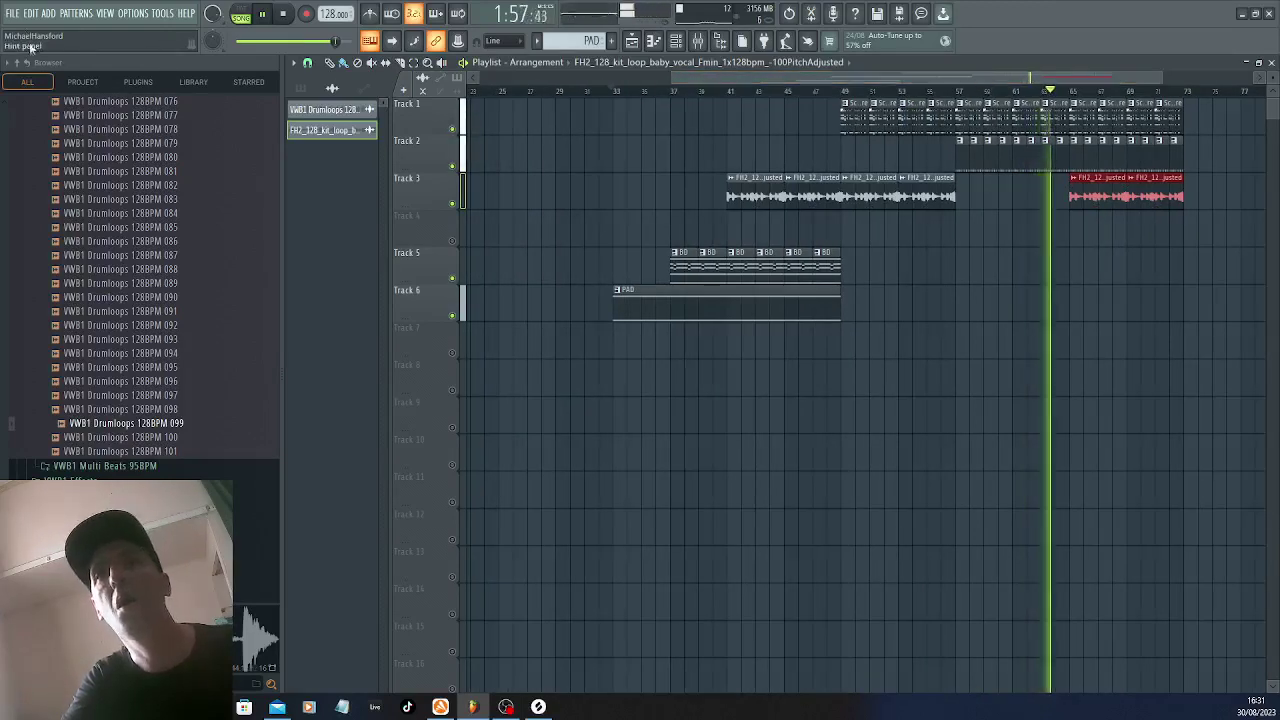
Save the project under the name BET ON ME in a new project folder
click(13, 13)
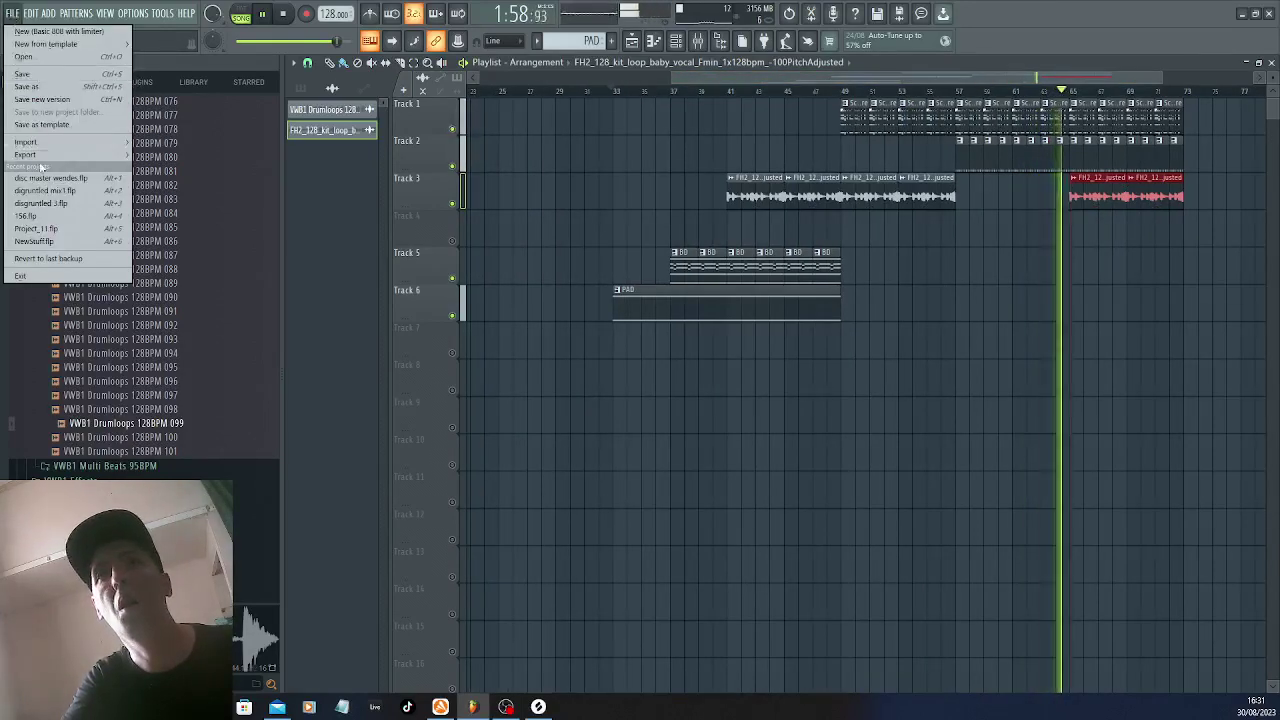
click(26, 86)
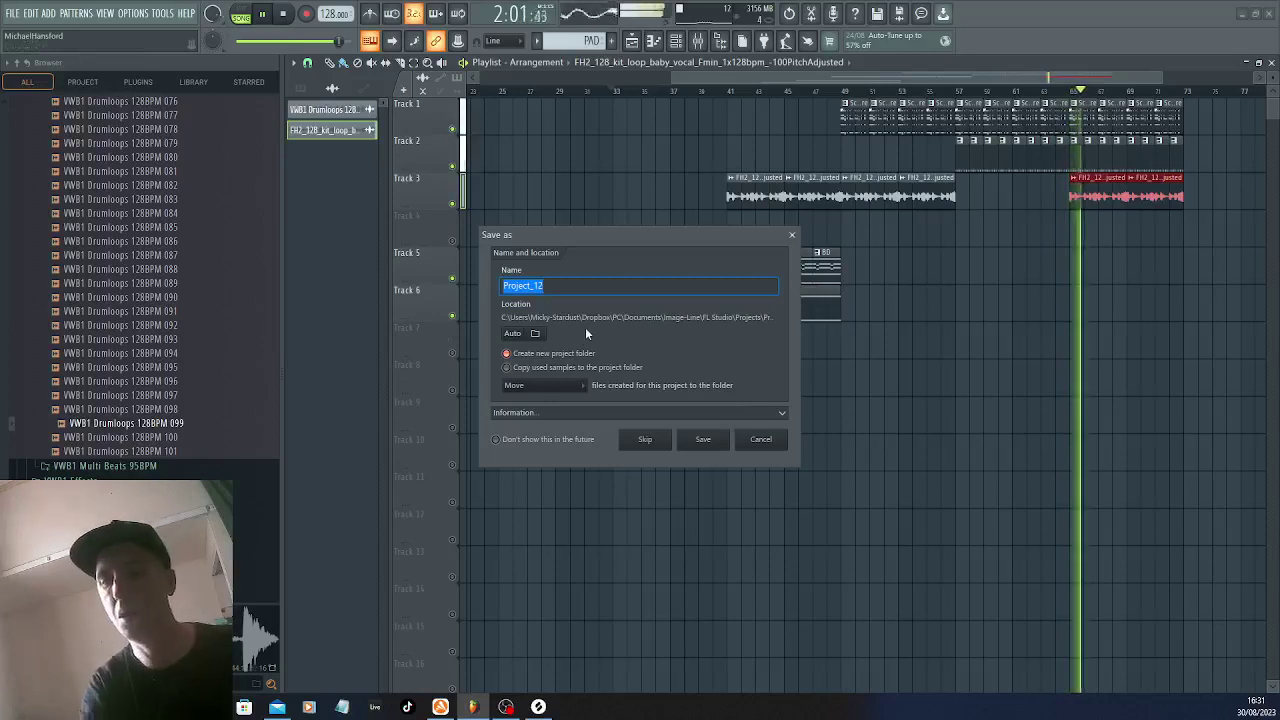
text(bE)
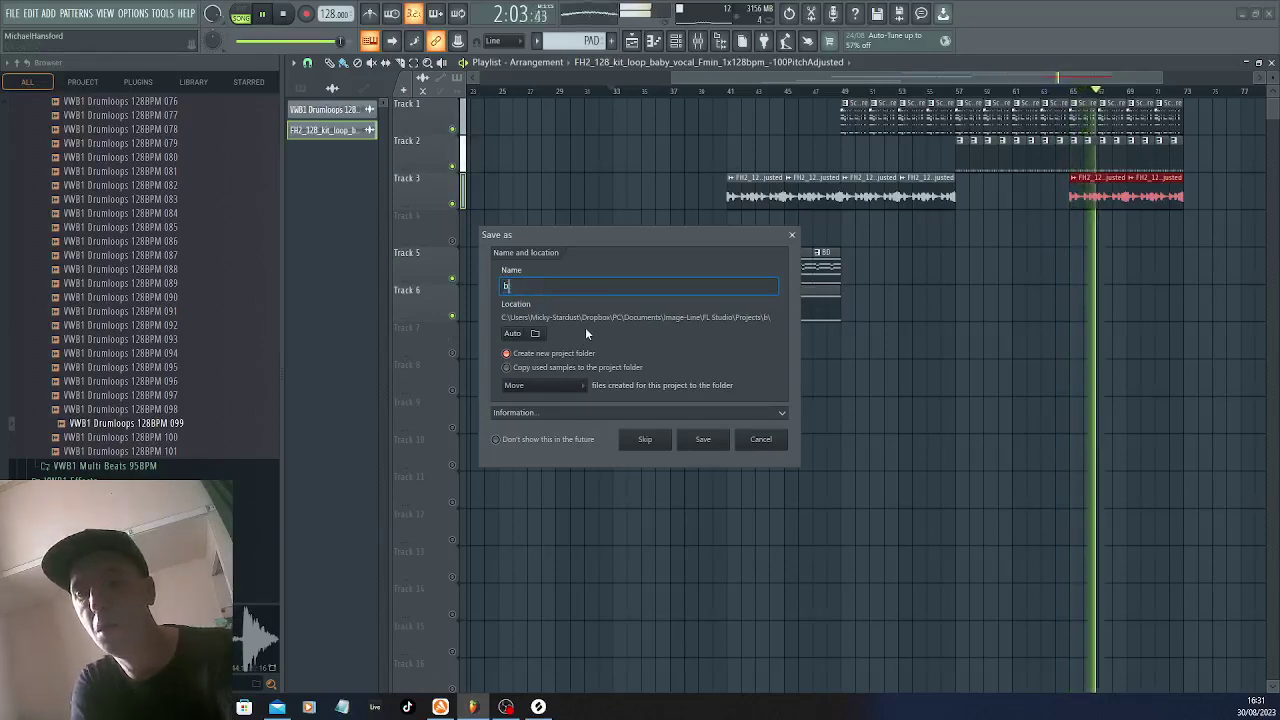
key(BackSpace)
key(BackSpace)
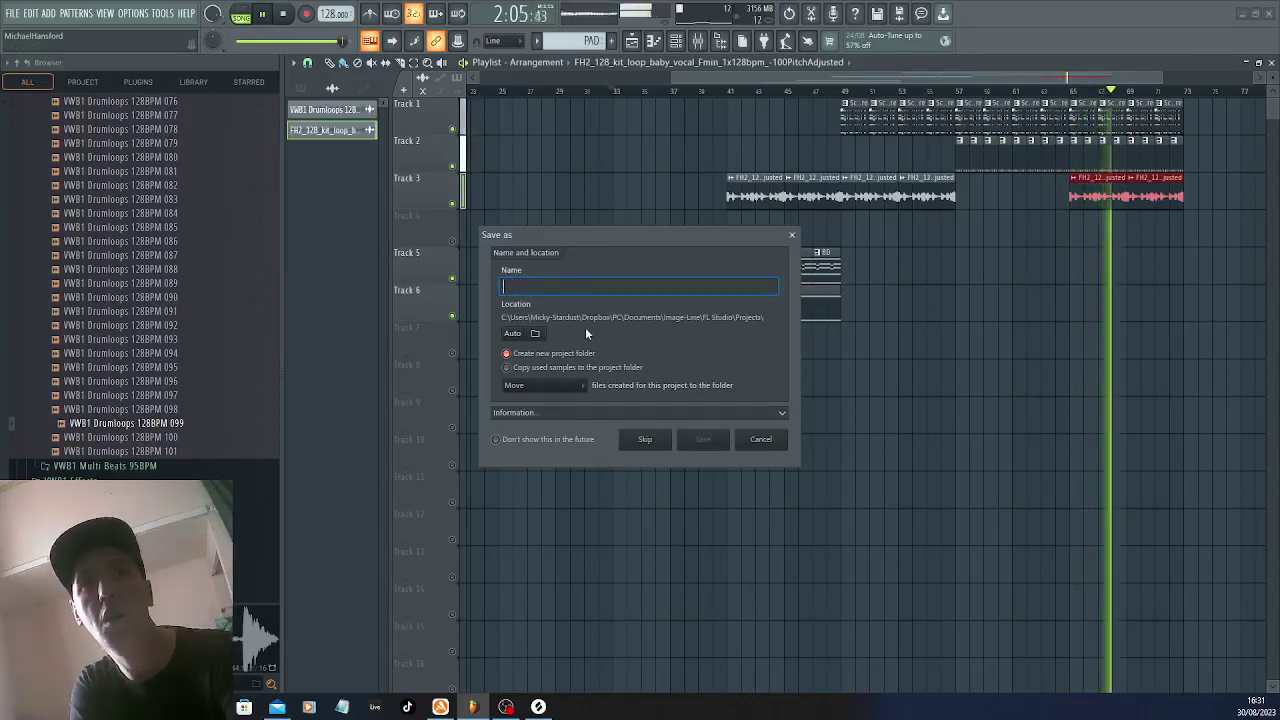
text(BET )
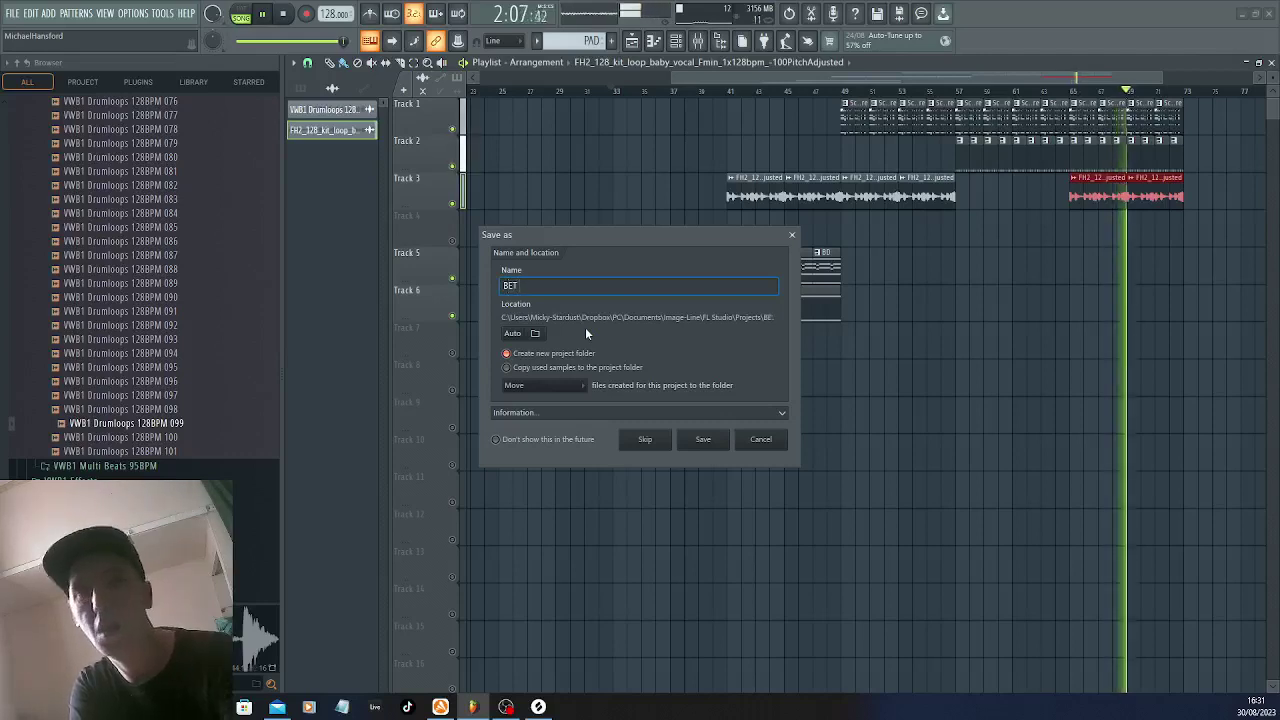
text( ON ME)
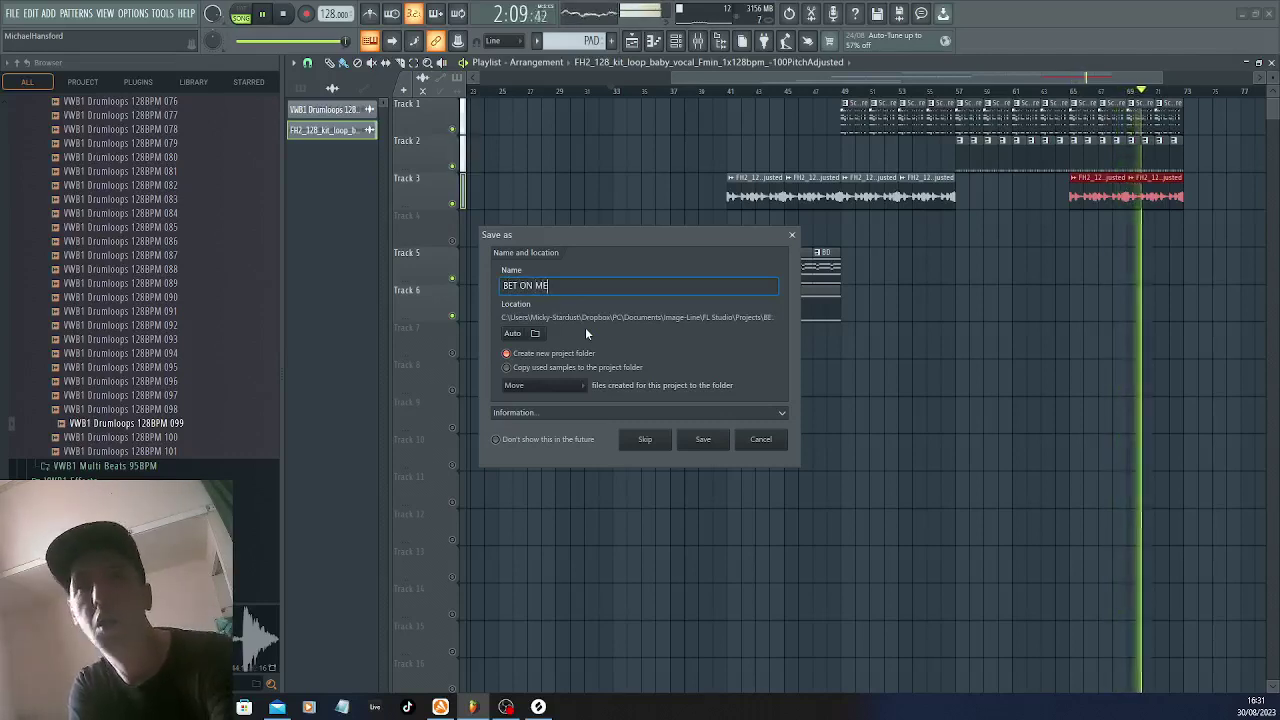
click(703, 441)
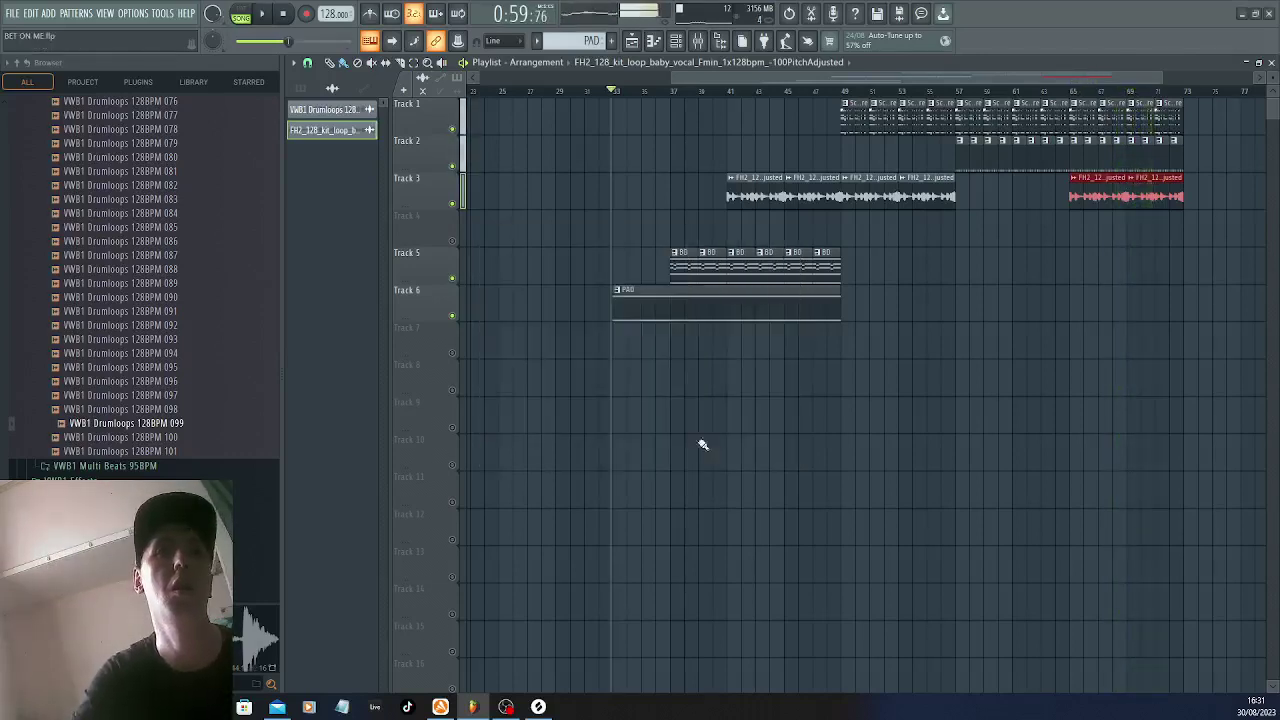